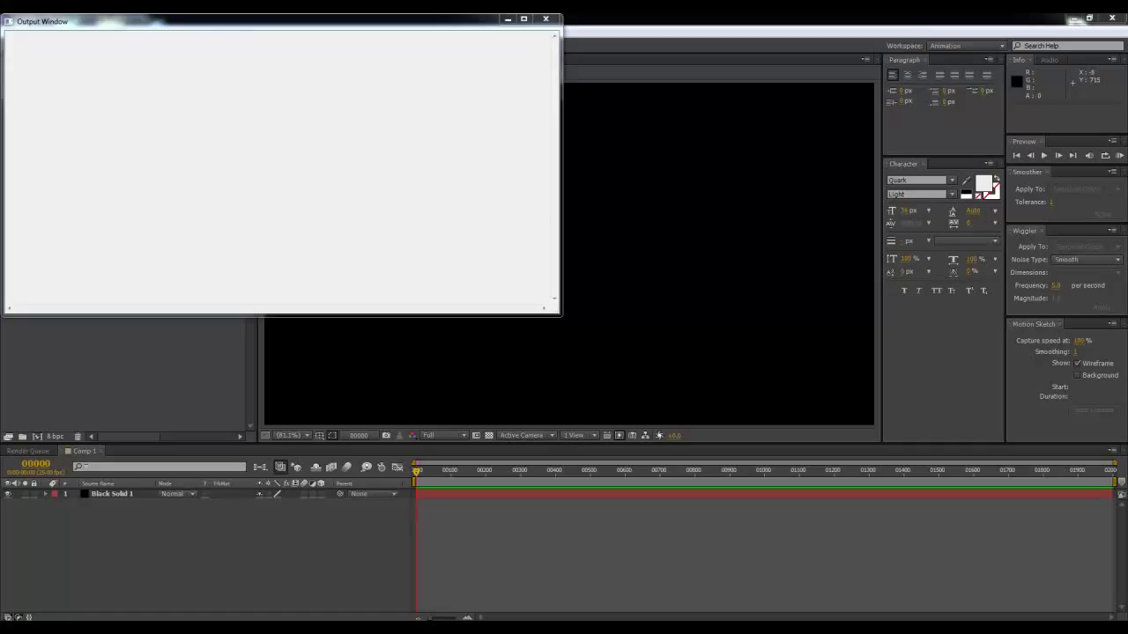
- Close the output window and select the Black Solid 1 layer in Comp 1
{"action": "left_click", "coordinate": [213, 355]}
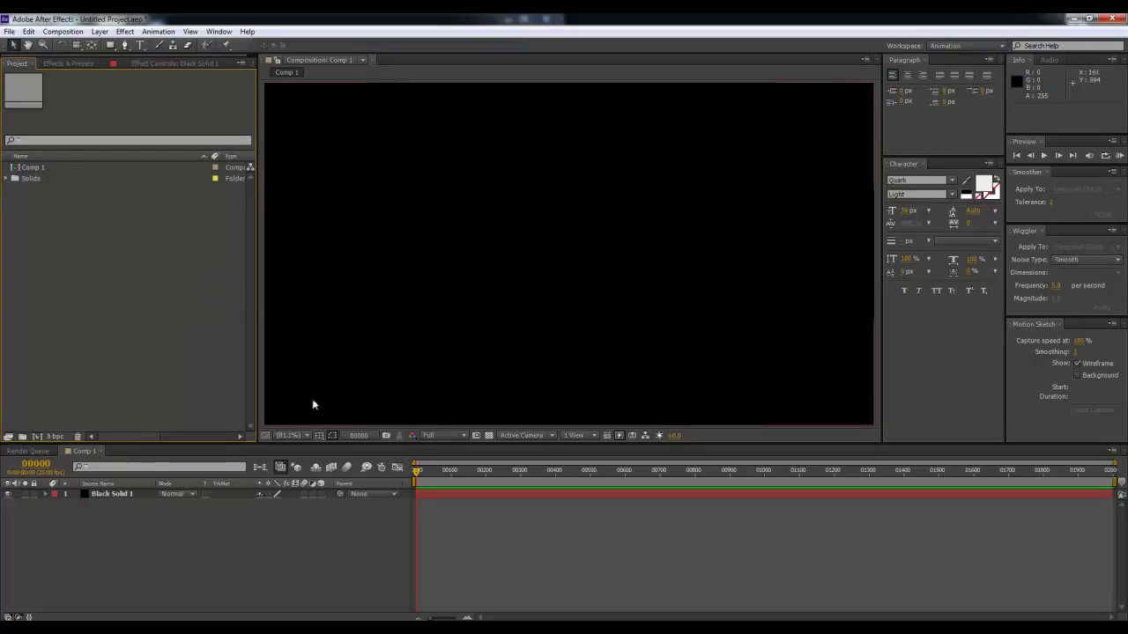
{"action": "left_click", "coordinate": [480, 544]}
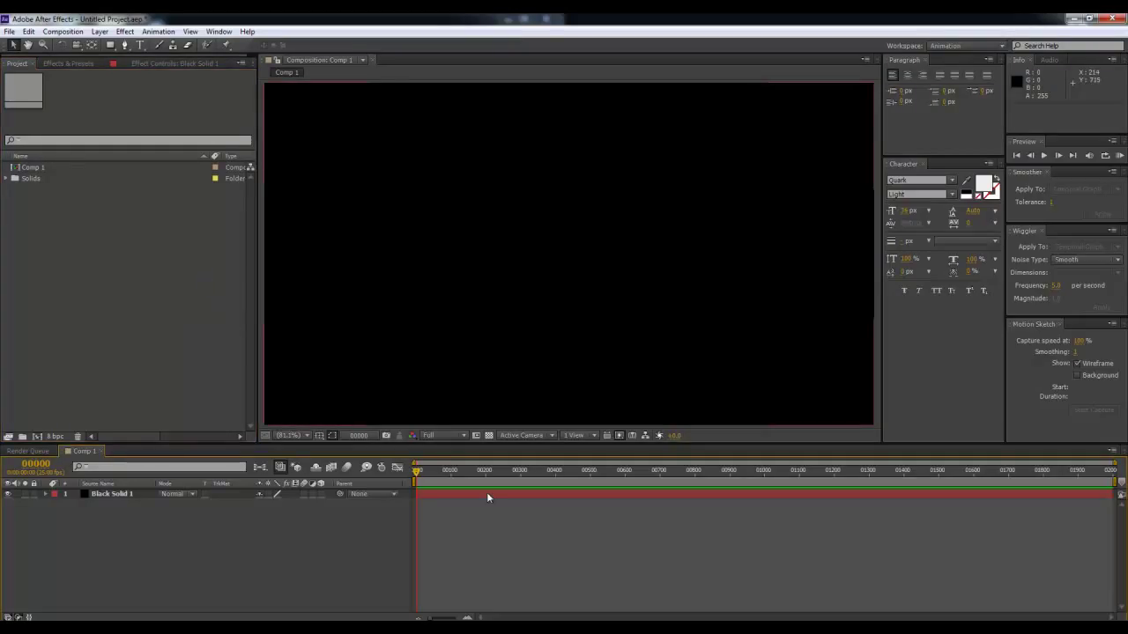
{"action": "left_click", "coordinate": [470, 525]}
{"action": "scroll", "coordinate": [439, 391], "scroll_direction": "down", "scroll_amount": 2}
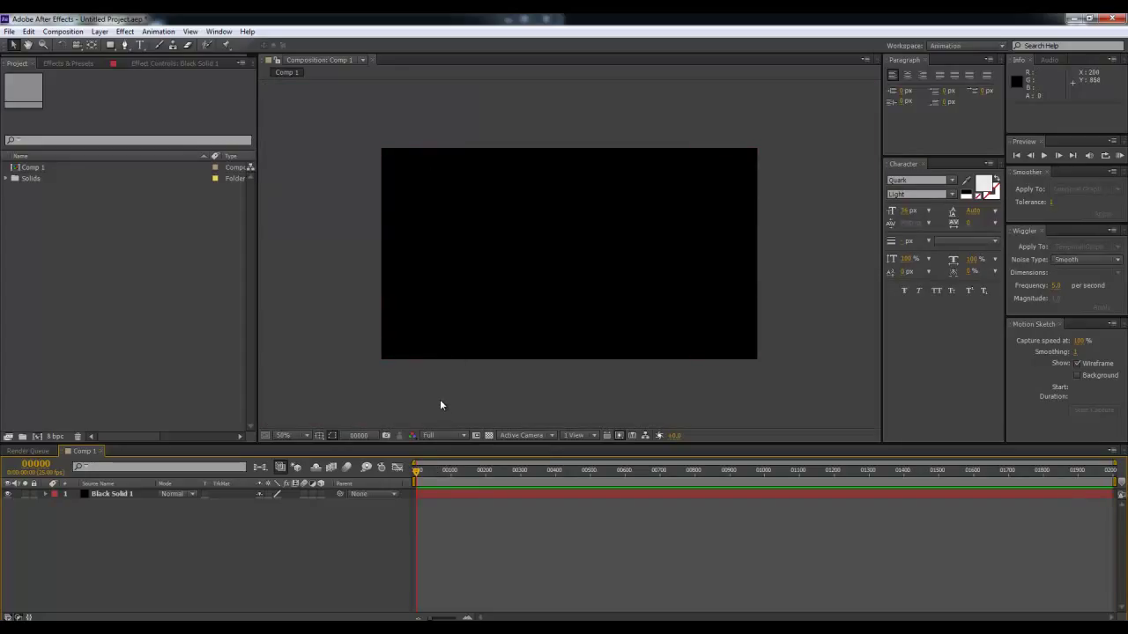
{"action": "scroll", "coordinate": [471, 342], "scroll_direction": "up", "scroll_amount": 2}
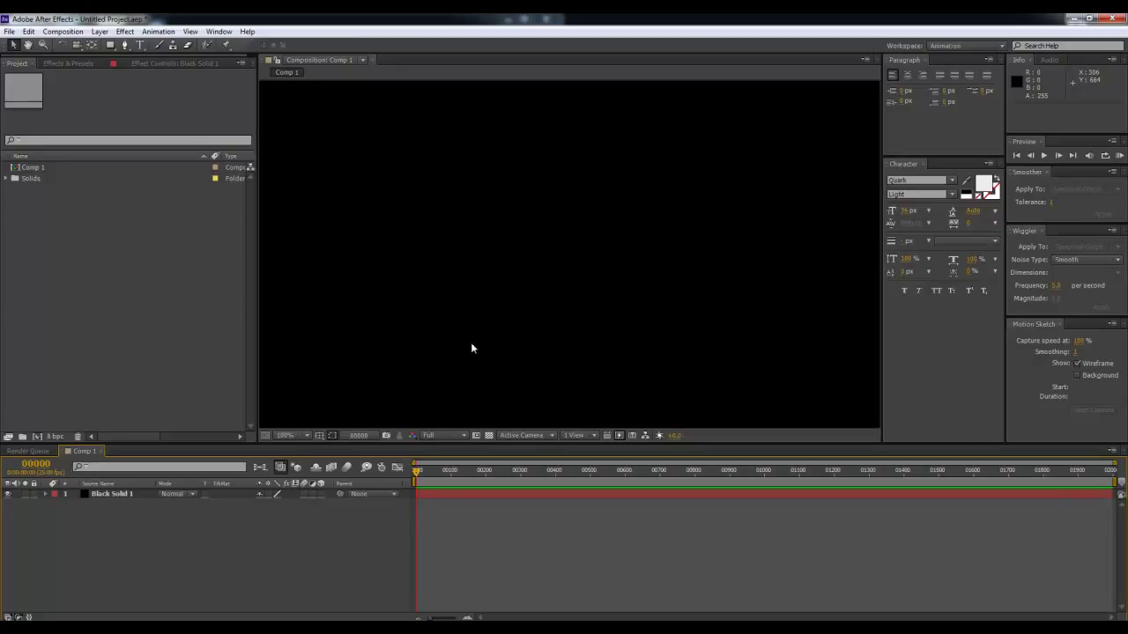
{"action": "left_click", "coordinate": [455, 496]}
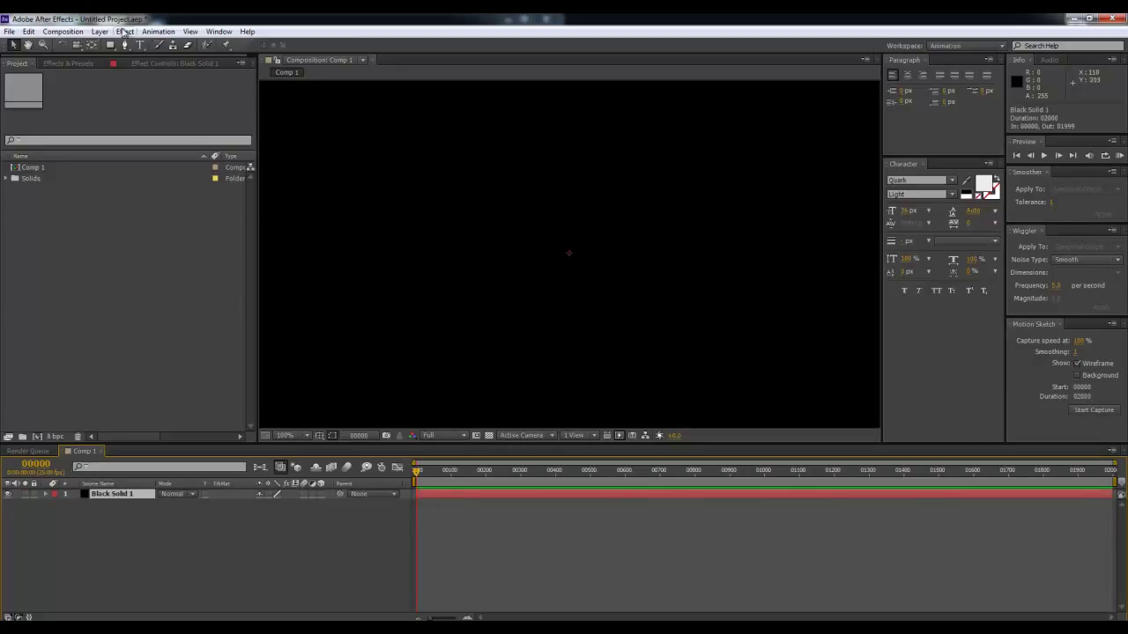
- Apply the Rowbyte Plexus effect to Black Solid 1 and scrub to frame 00673
{"action": "left_click", "coordinate": [79, 63]}
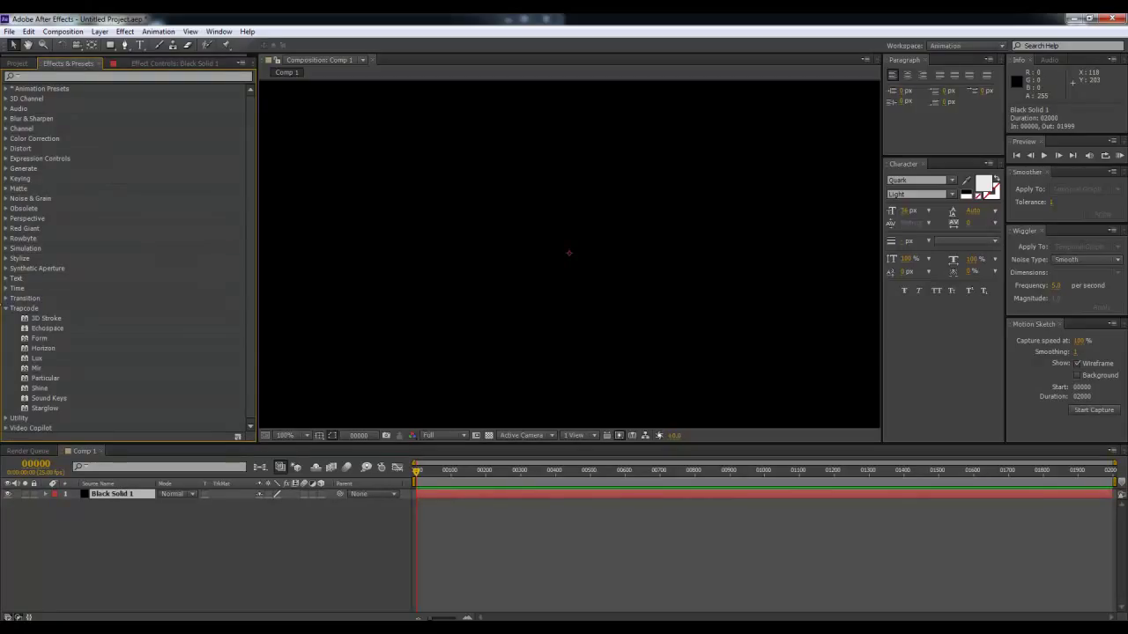
{"action": "left_click", "coordinate": [8, 309]}
{"action": "left_click", "coordinate": [6, 239]}
{"action": "left_click", "coordinate": [36, 250]}
{"action": "left_click_drag", "start_coordinate": [39, 250], "coordinate": [467, 492]}
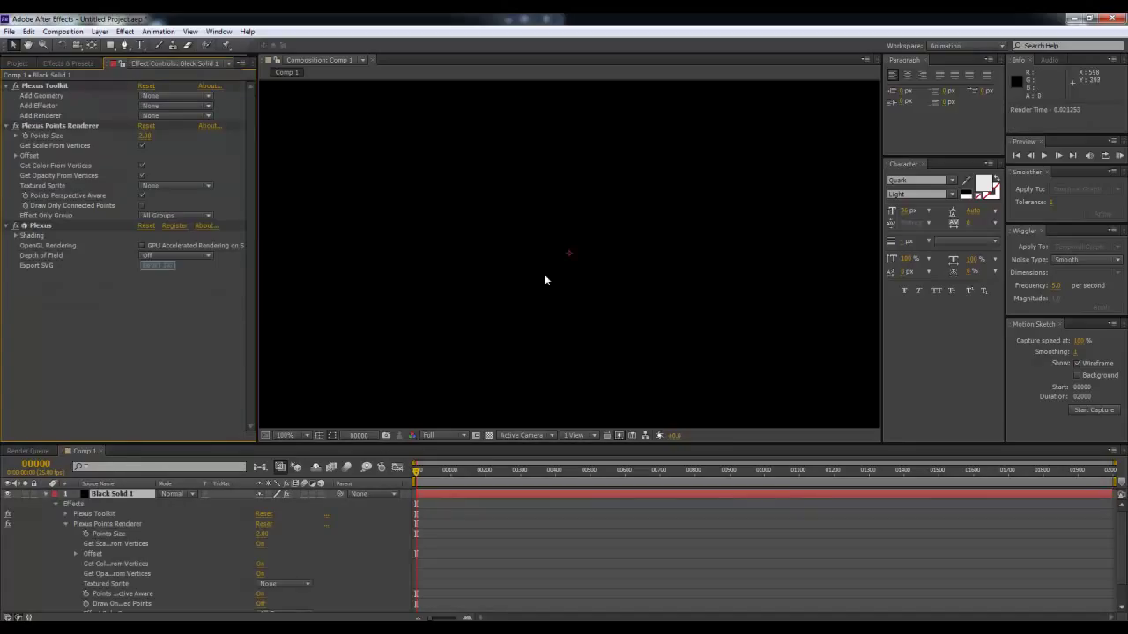
{"action": "key", "text": "comma"}
{"action": "mouse_move", "coordinate": [417, 473]}
{"action": "left_mouse_down"}
{"action": "mouse_move", "coordinate": [647, 489]}
{"action": "mouse_move", "coordinate": [606, 470]}
{"action": "left_mouse_up"}
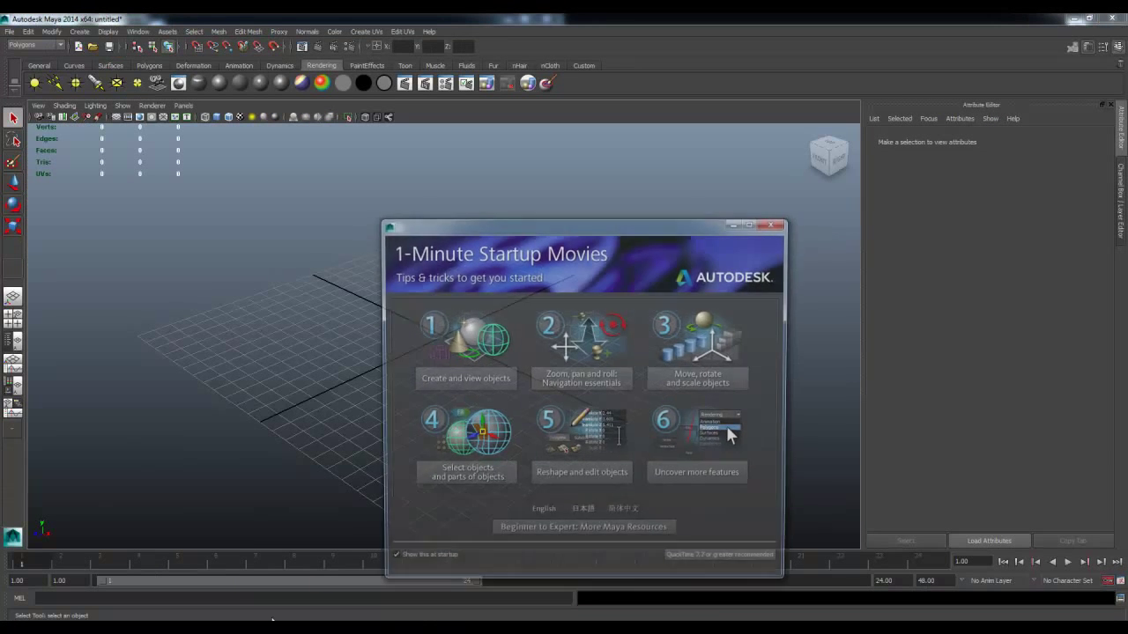
- Close Maya's 1-Minute Startup Movies window, then return the timeline to the start at 50% view
{"action": "left_click", "coordinate": [766, 227]}
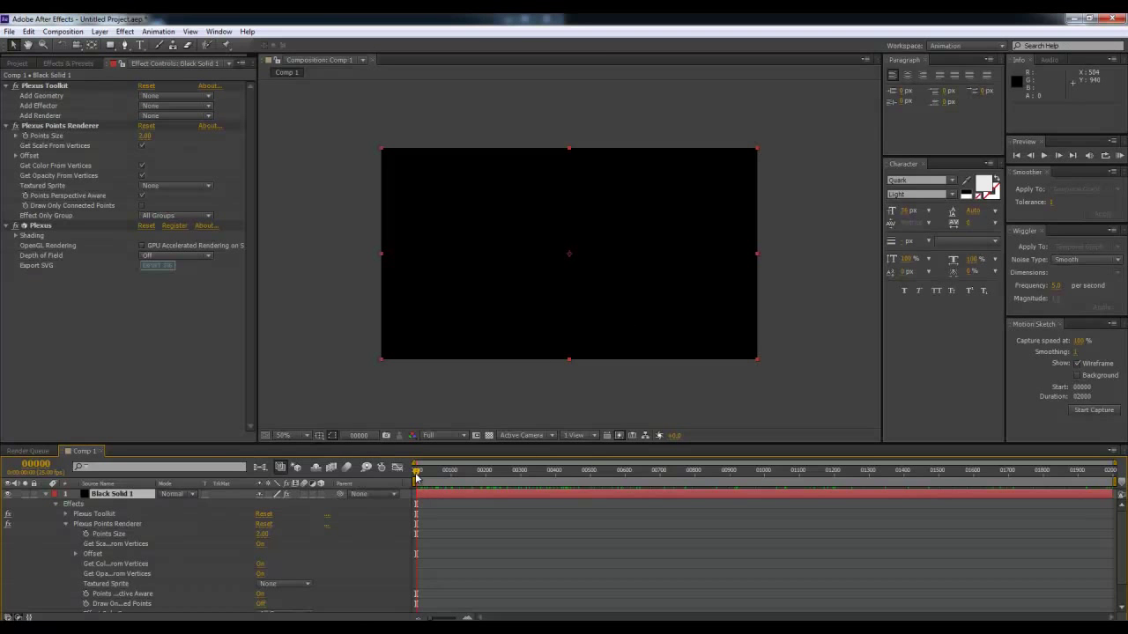
{"action": "mouse_move", "coordinate": [416, 476]}
{"action": "left_mouse_down"}
{"action": "mouse_move", "coordinate": [588, 486]}
{"action": "mouse_move", "coordinate": [416, 483]}
{"action": "left_mouse_up"}
{"action": "key", "text": "slash"}
{"action": "key", "text": "comma"}
{"action": "key", "text": "comma"}
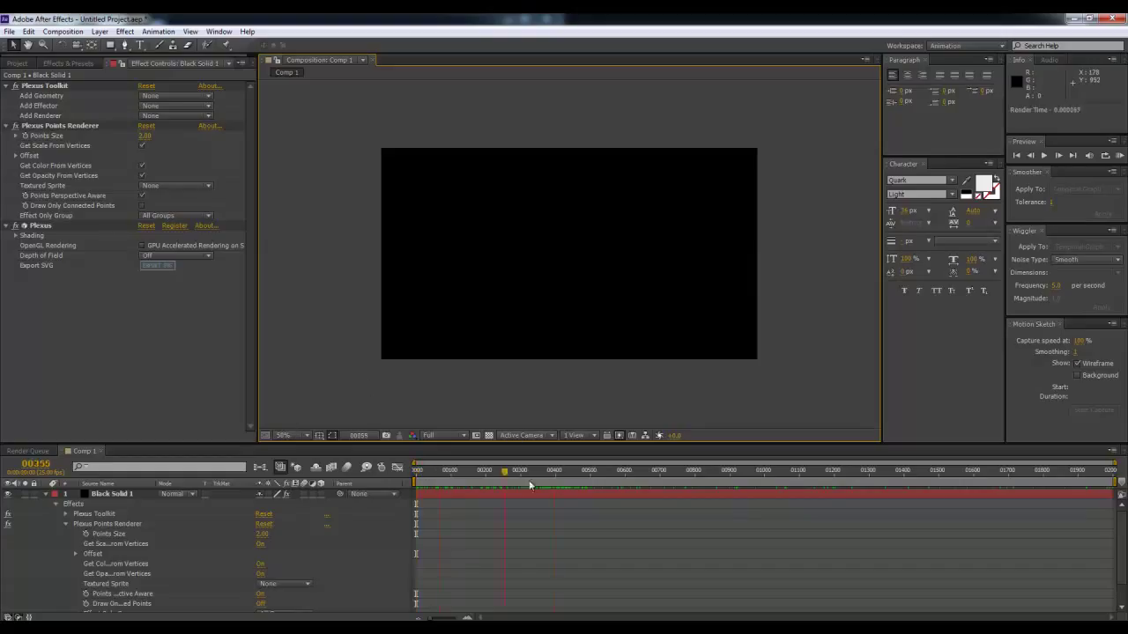
- Open the Plexus Toolkit Add Geometry dropdown in Effect Controls
{"action": "left_click", "coordinate": [342, 481]}
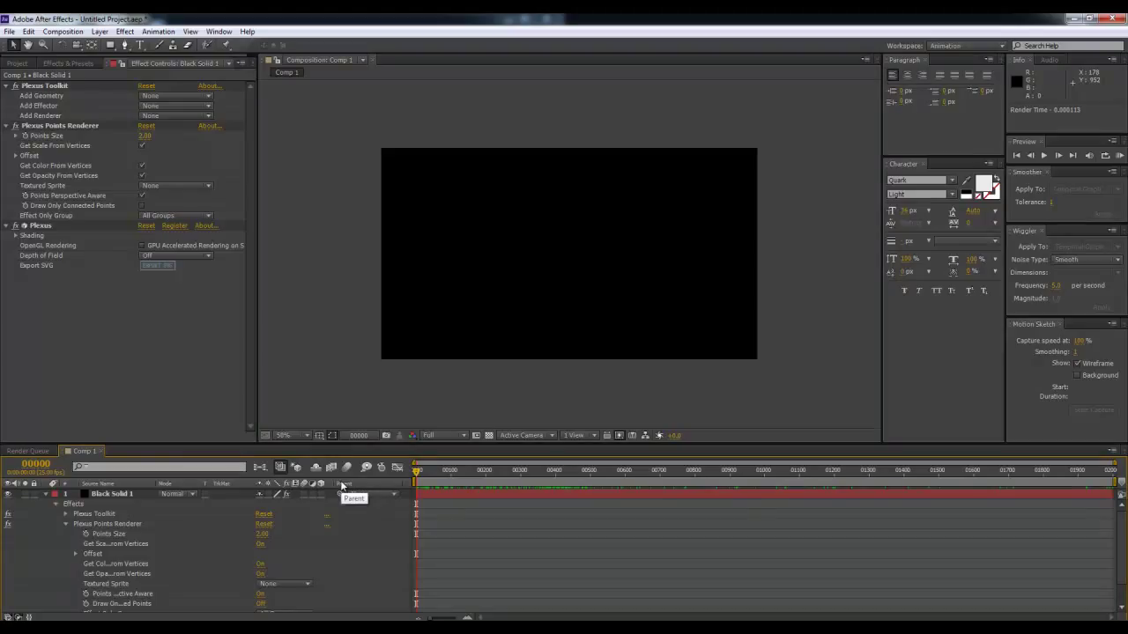
{"action": "left_click", "coordinate": [176, 96]}
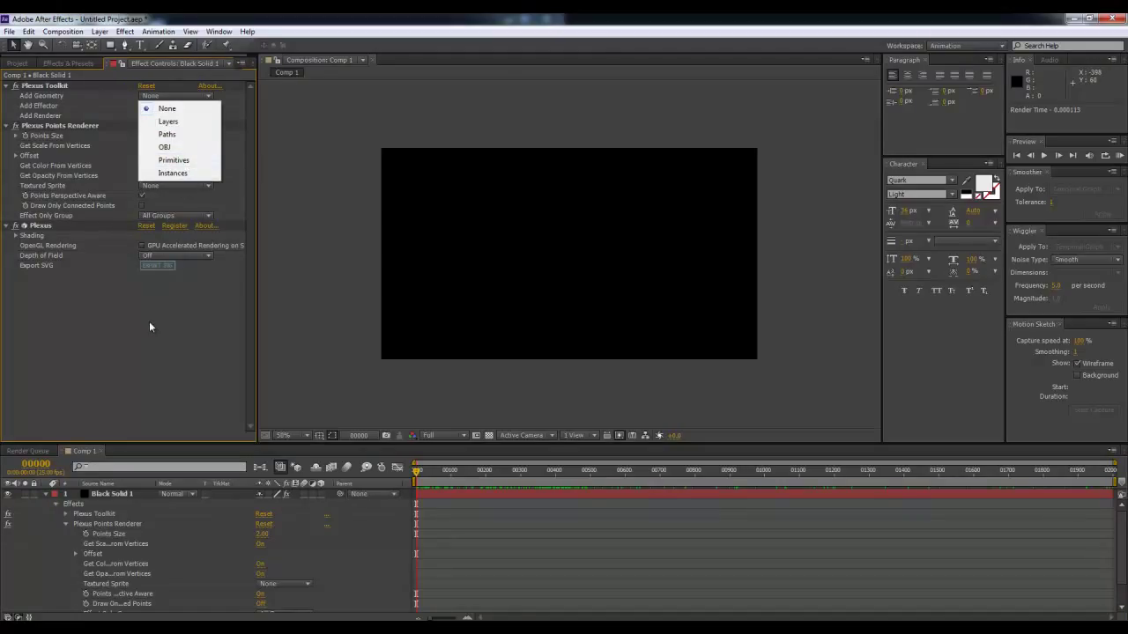
- Add Primitives geometry to Plexus and set its Primitive Type to Sphere
{"action": "left_click", "coordinate": [173, 160]}
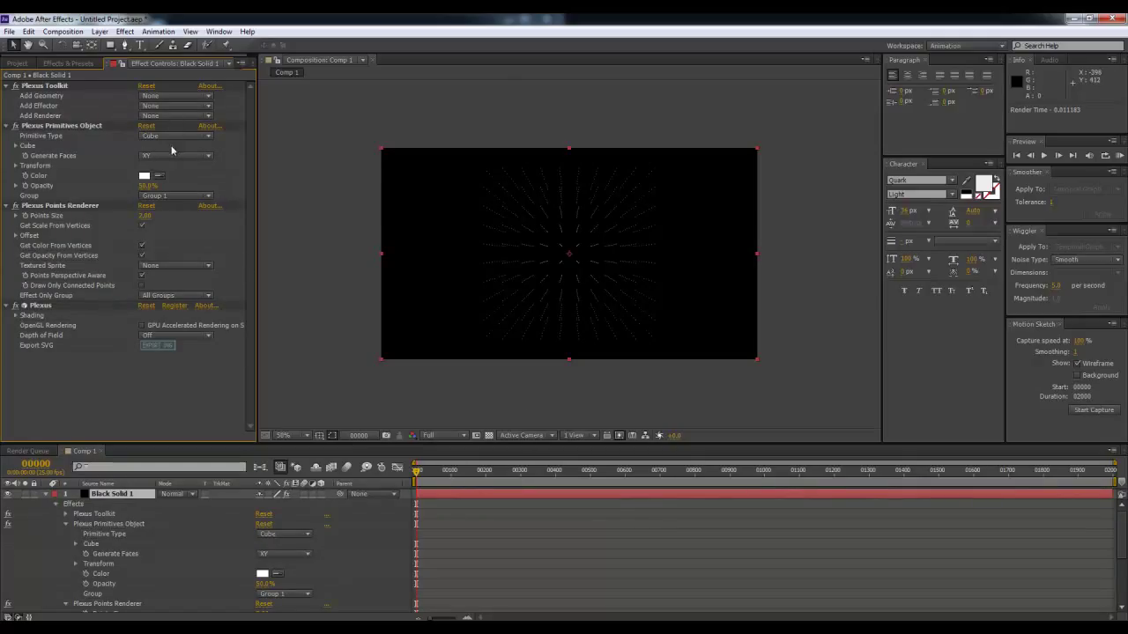
{"action": "left_click", "coordinate": [69, 128]}
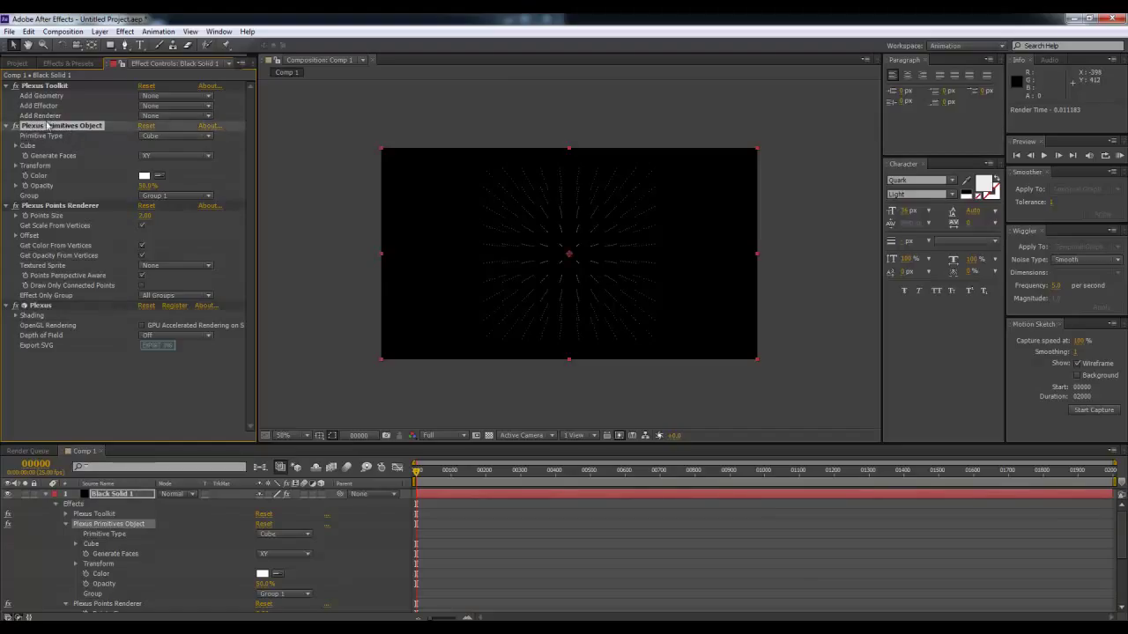
{"action": "left_click", "coordinate": [167, 138]}
{"action": "left_click", "coordinate": [169, 162]}
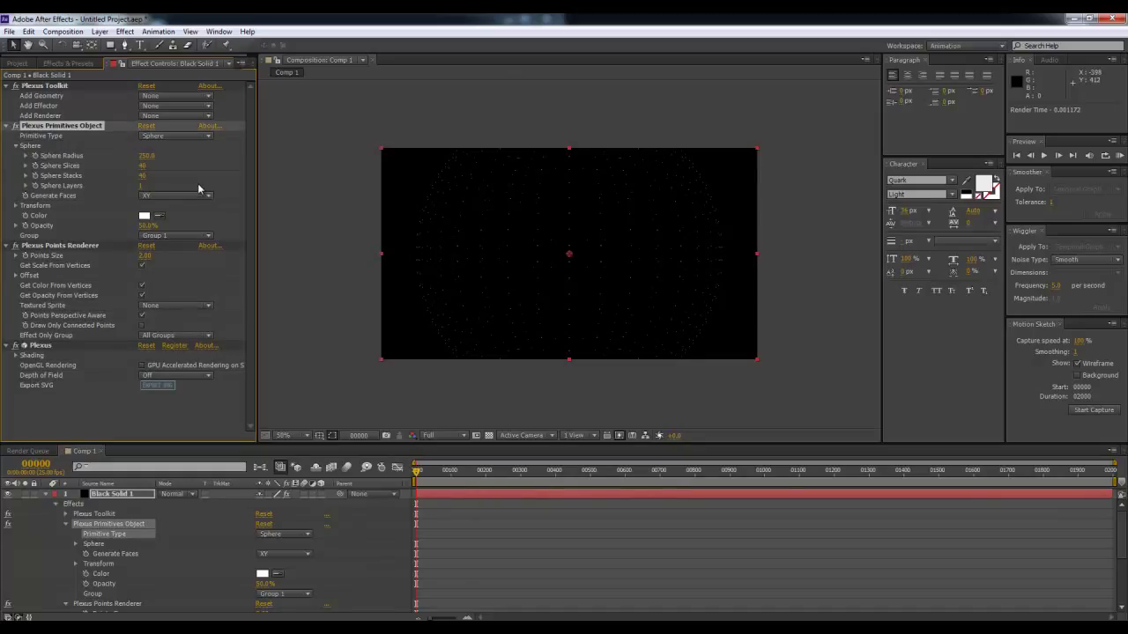
- Open the New Camera dialog from the comp viewer's right-click New menu
{"action": "right_click", "coordinate": [345, 142]}
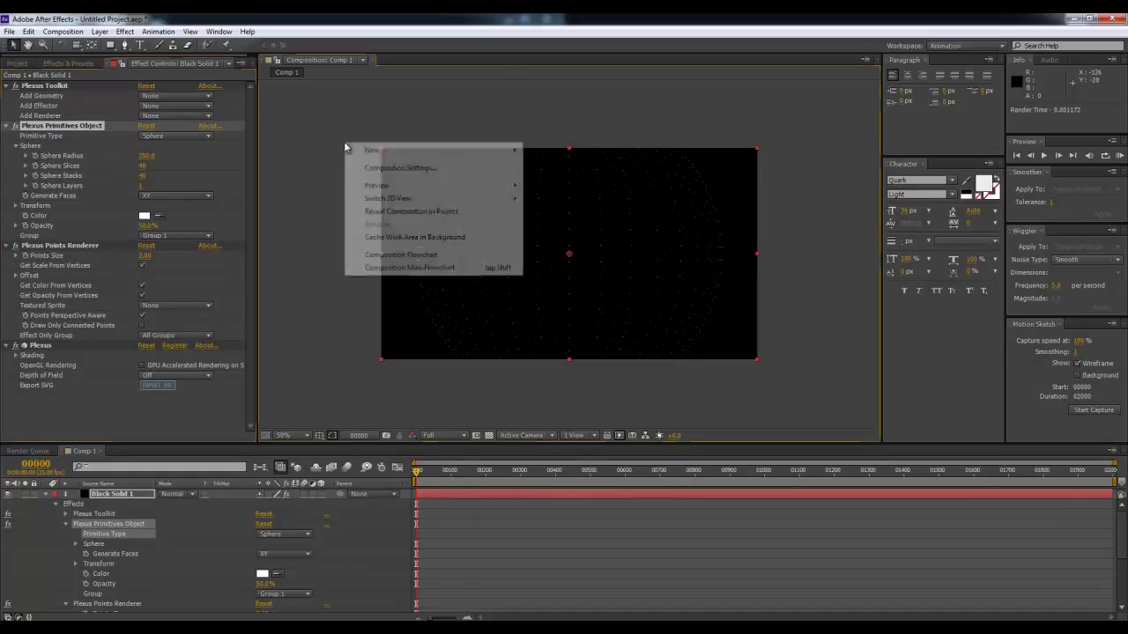
{"action": "left_click", "coordinate": [357, 123]}
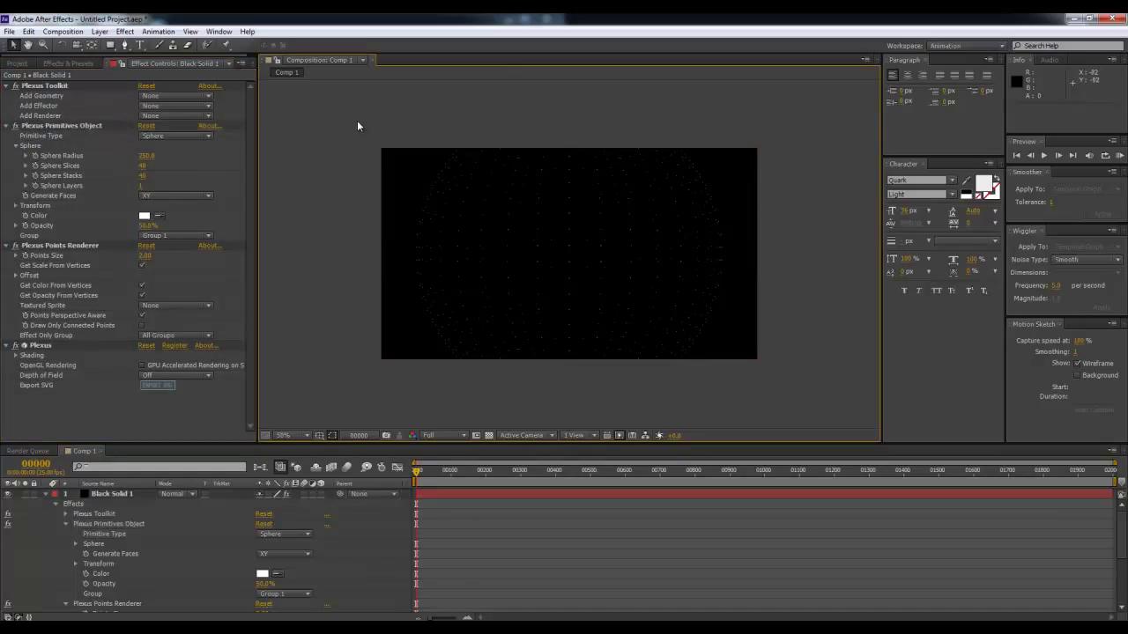
{"action": "right_click", "coordinate": [350, 124]}
{"action": "mouse_move", "coordinate": [370, 133]}
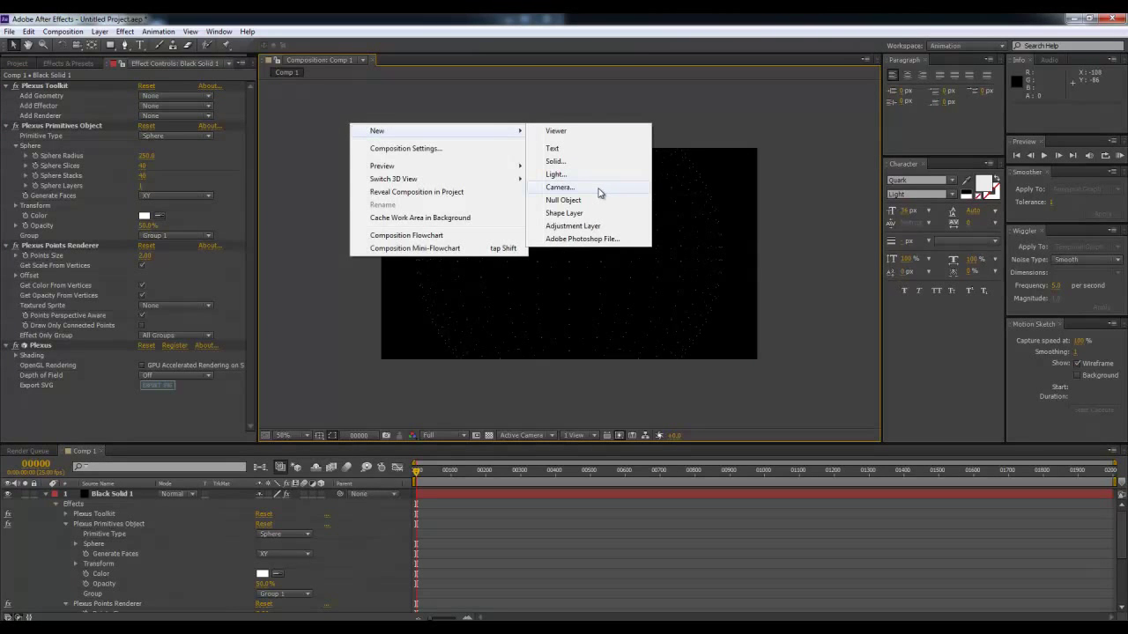
{"action": "left_click", "coordinate": [611, 97]}
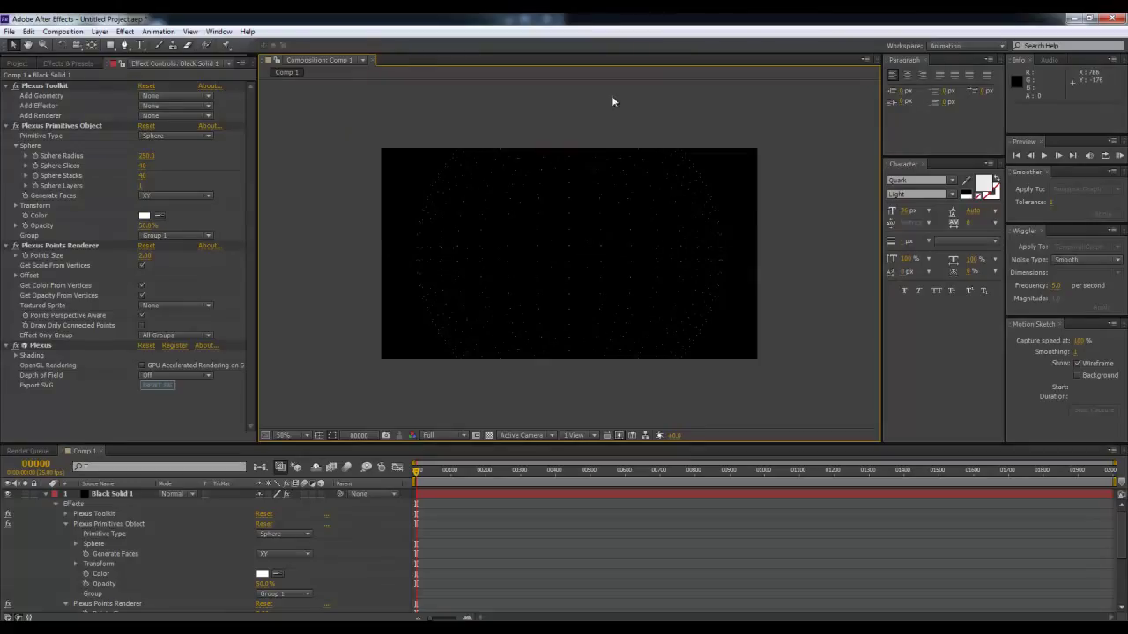
{"action": "key", "text": "c"}
{"action": "right_click", "coordinate": [812, 228]}
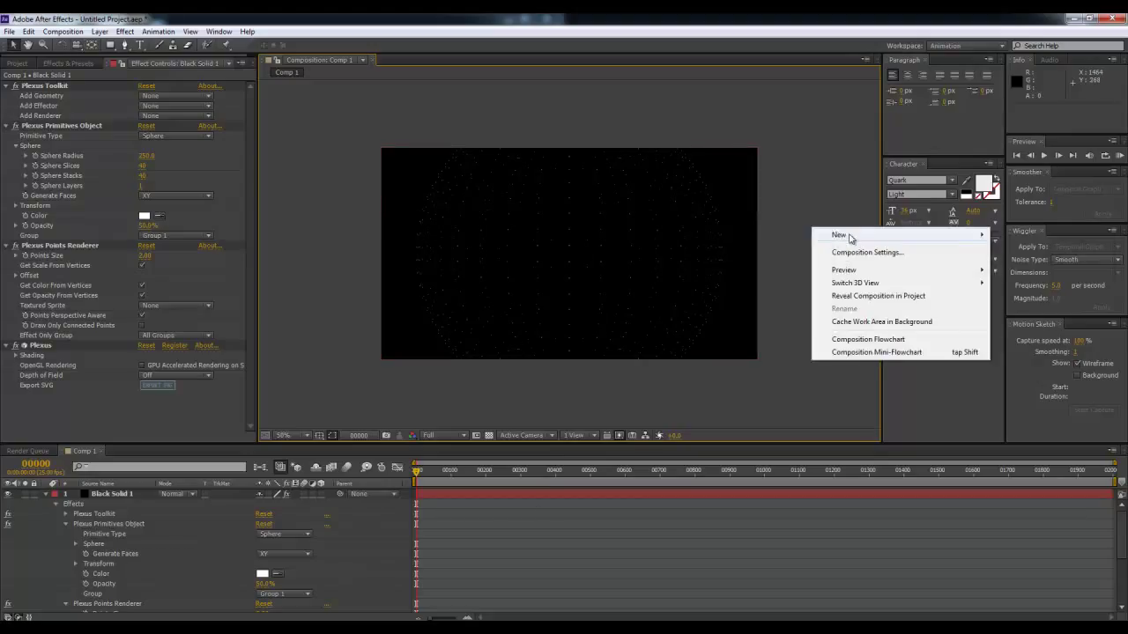
{"action": "mouse_move", "coordinate": [881, 234]}
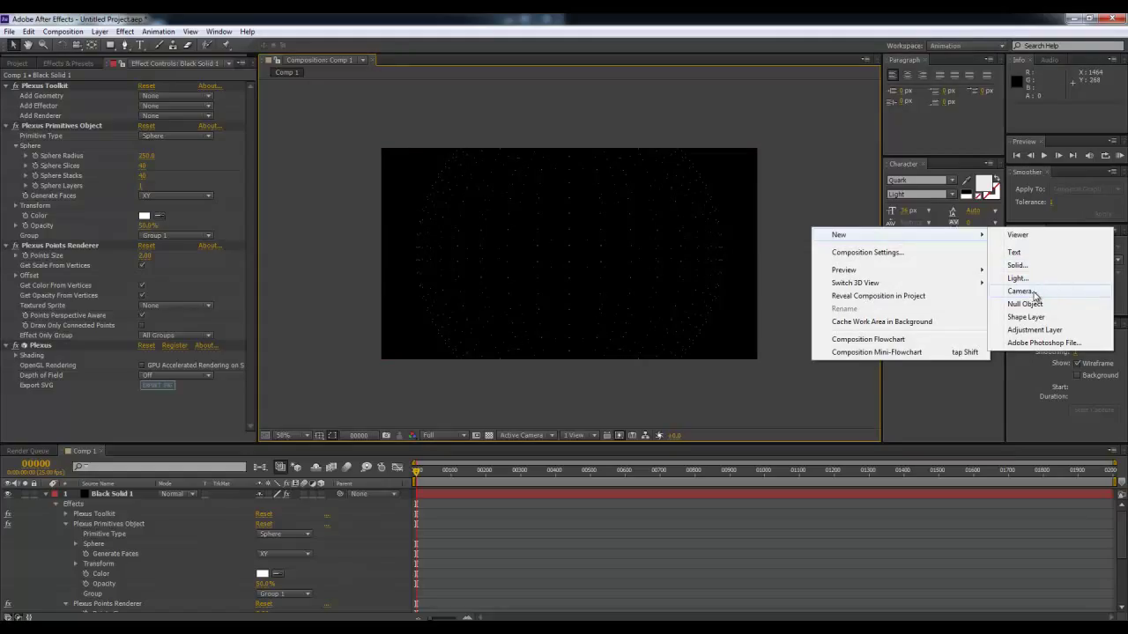
{"action": "right_click", "coordinate": [618, 124]}
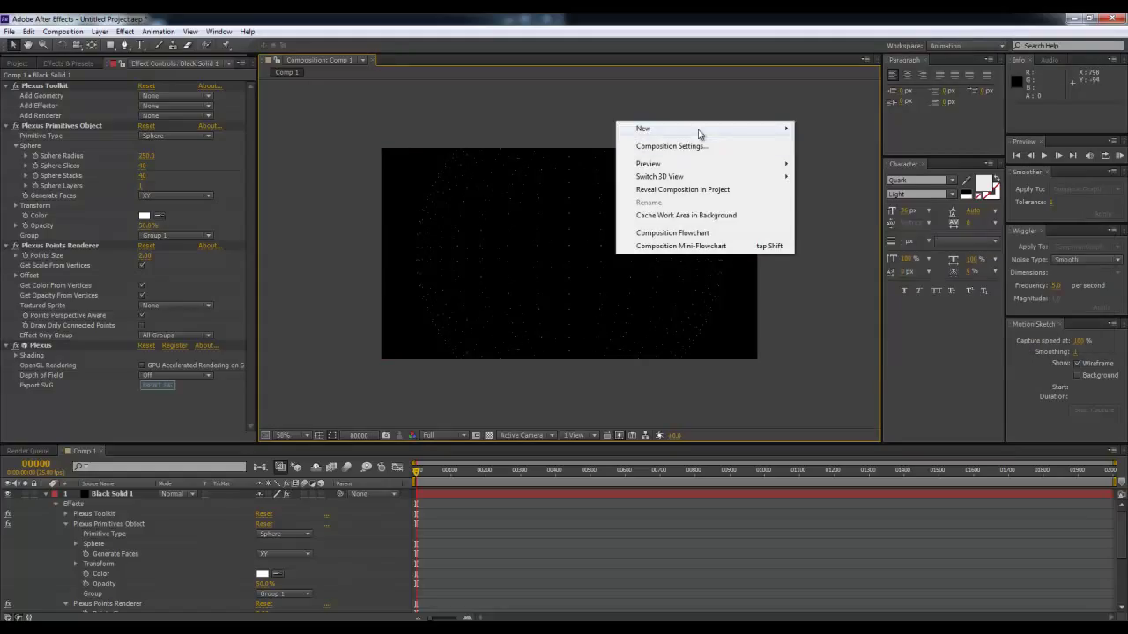
{"action": "mouse_move", "coordinate": [702, 130]}
{"action": "left_click", "coordinate": [844, 185]}
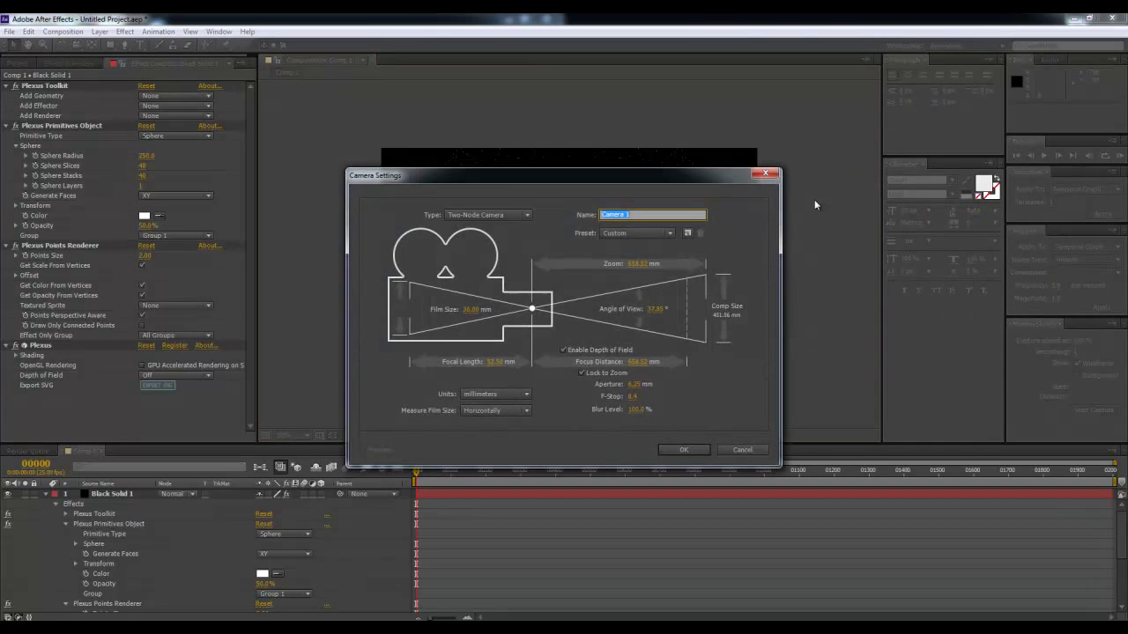
- Set the camera preset to 35mm, disable depth of field, and create Camera 1
{"action": "left_click_drag", "start_coordinate": [511, 171], "coordinate": [488, 150]}
{"action": "left_click", "coordinate": [640, 214]}
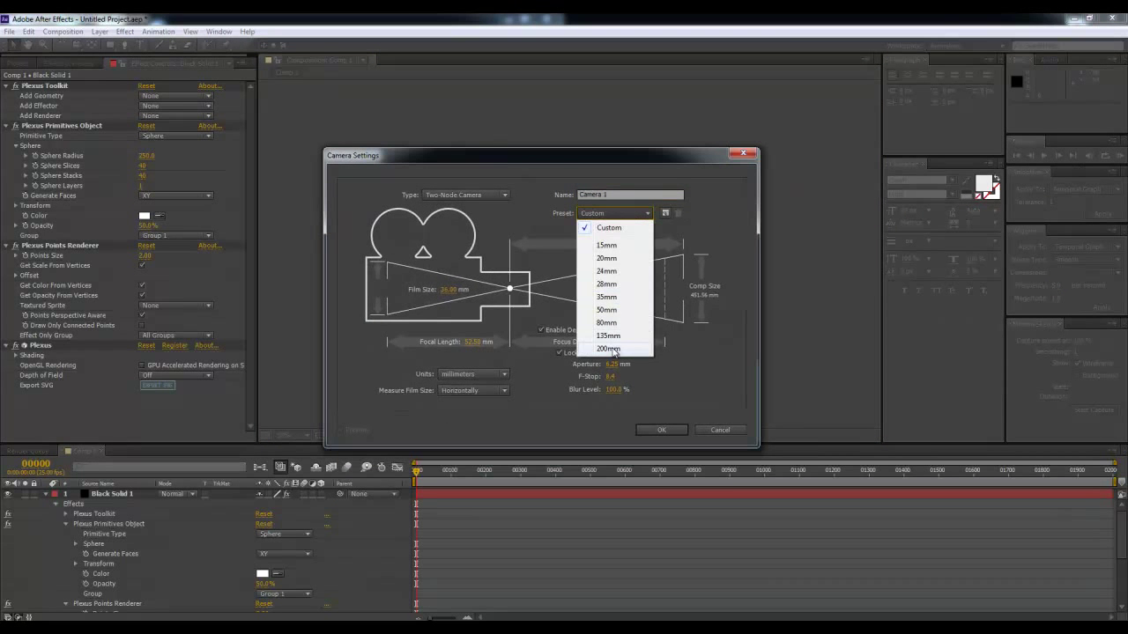
{"action": "left_click", "coordinate": [632, 298]}
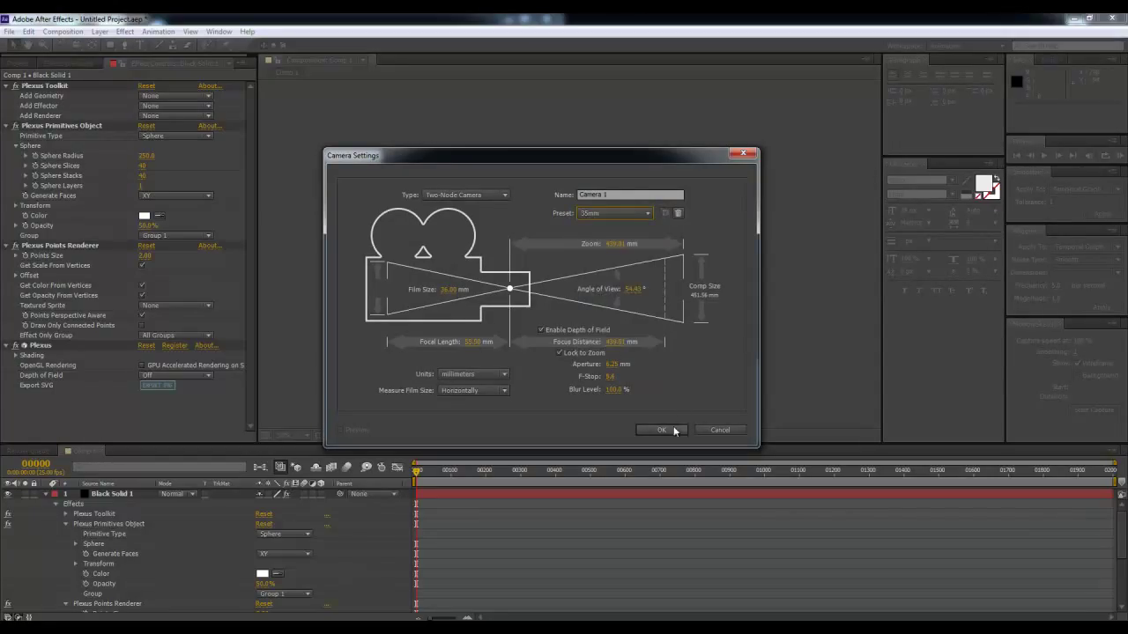
{"action": "left_click", "coordinate": [578, 333]}
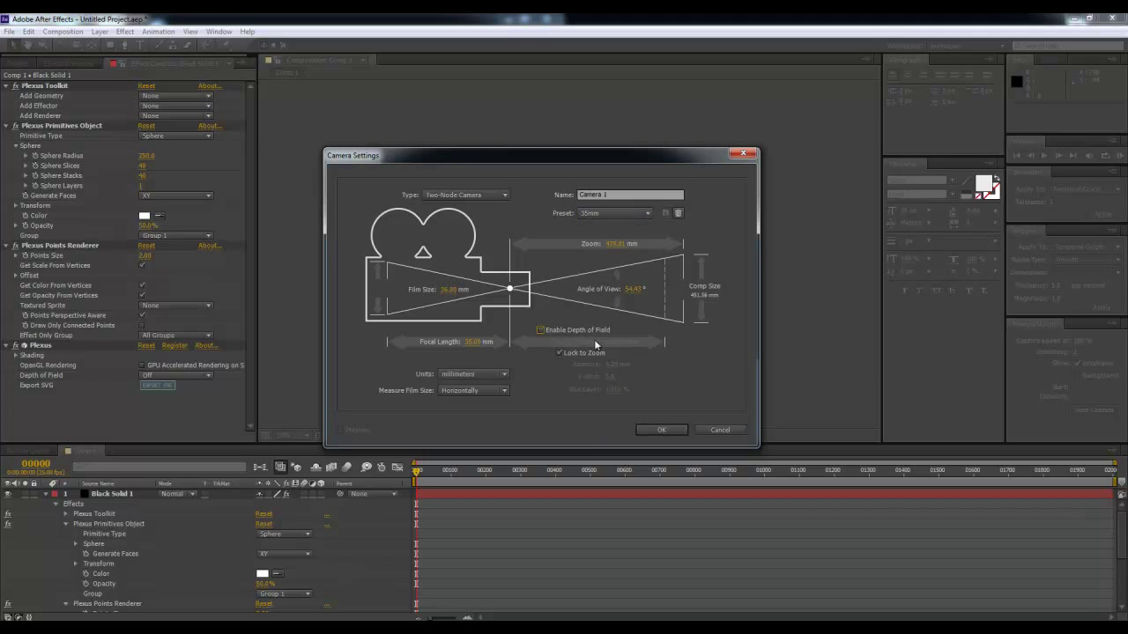
{"action": "left_click", "coordinate": [666, 432]}
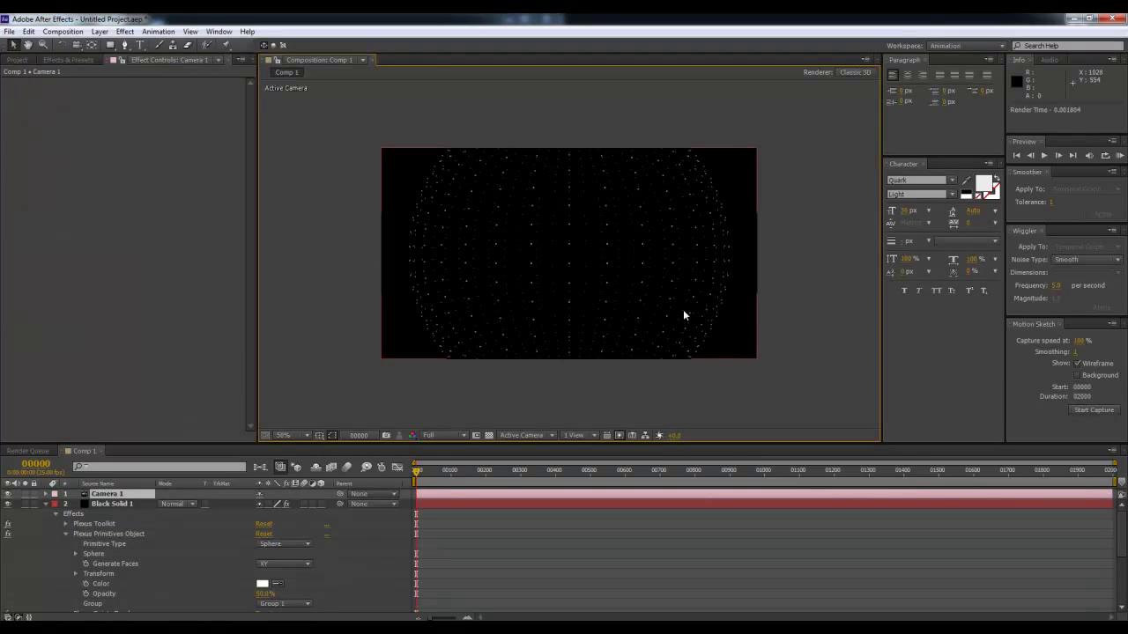
- Fit the composition in the viewer and orbit the view around the point sphere
{"action": "key", "text": "period"}
{"action": "left_click", "coordinate": [299, 435]}
{"action": "left_click", "coordinate": [322, 233]}
{"action": "key", "text": "c"}
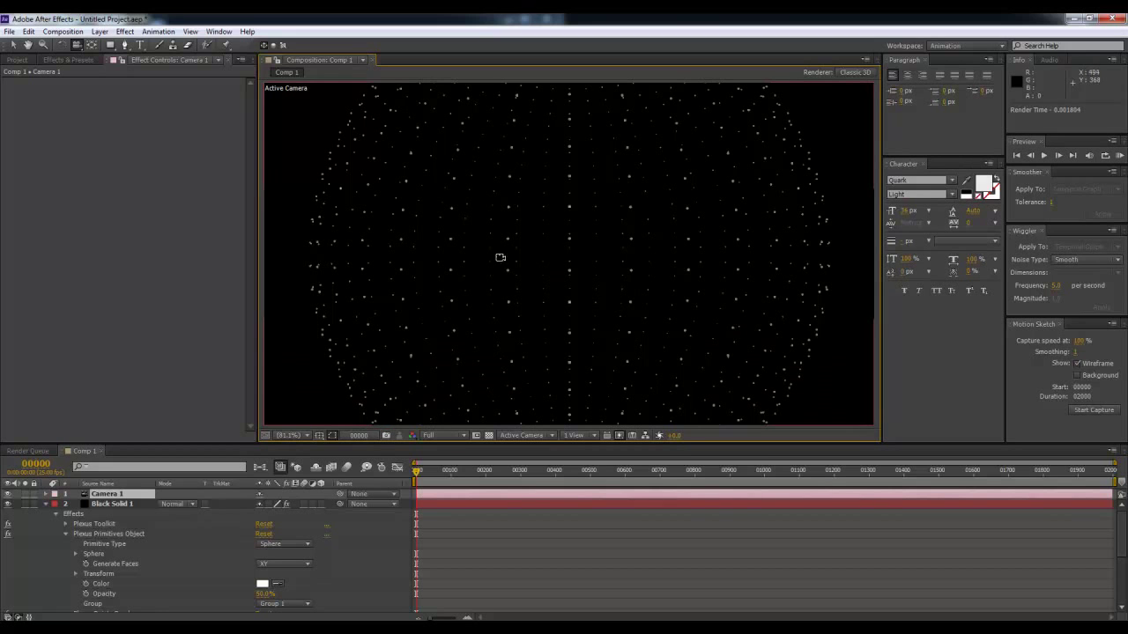
{"action": "mouse_move", "coordinate": [461, 255]}
{"action": "left_mouse_down"}
{"action": "mouse_move", "coordinate": [598, 208]}
{"action": "mouse_move", "coordinate": [456, 333]}
{"action": "mouse_move", "coordinate": [602, 241]}
{"action": "mouse_move", "coordinate": [511, 238]}
{"action": "mouse_move", "coordinate": [594, 307]}
{"action": "mouse_move", "coordinate": [525, 268]}
{"action": "mouse_move", "coordinate": [516, 244]}
{"action": "mouse_move", "coordinate": [556, 264]}
{"action": "mouse_move", "coordinate": [619, 270]}
{"action": "mouse_move", "coordinate": [505, 282]}
{"action": "mouse_move", "coordinate": [569, 274]}
{"action": "mouse_move", "coordinate": [579, 308]}
{"action": "mouse_move", "coordinate": [551, 351]}
{"action": "left_mouse_up"}
- View through Camera 1, move it closer to the sphere, then pull it back
{"action": "left_click", "coordinate": [531, 435]}
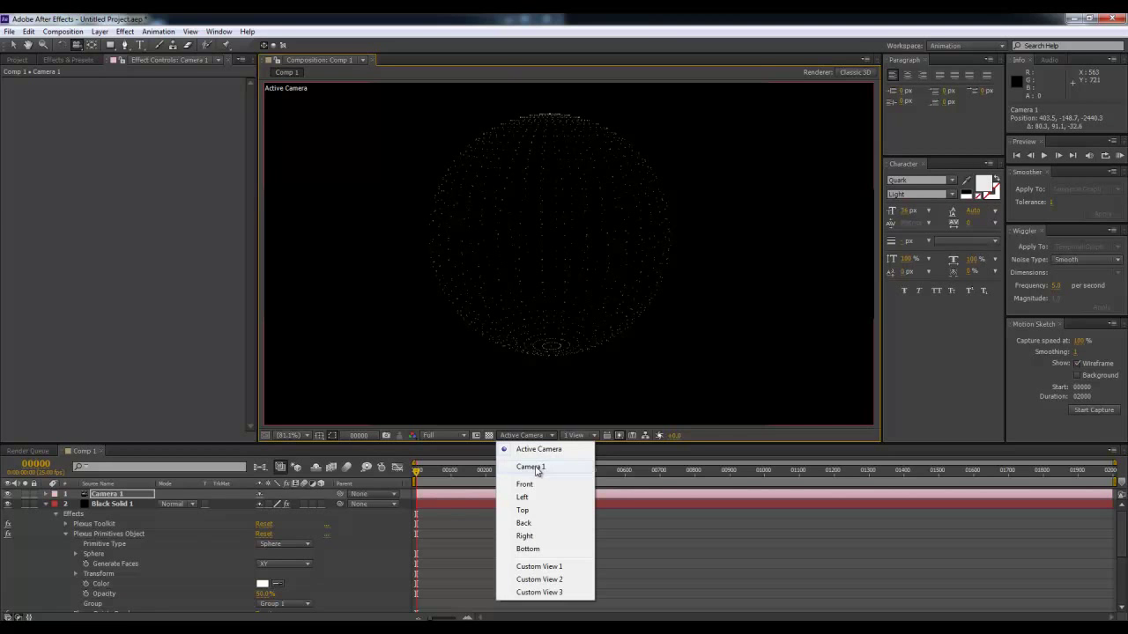
{"action": "left_click", "coordinate": [534, 467]}
{"action": "left_click_drag", "start_coordinate": [518, 303], "coordinate": [541, 327]}
{"action": "left_click", "coordinate": [531, 435]}
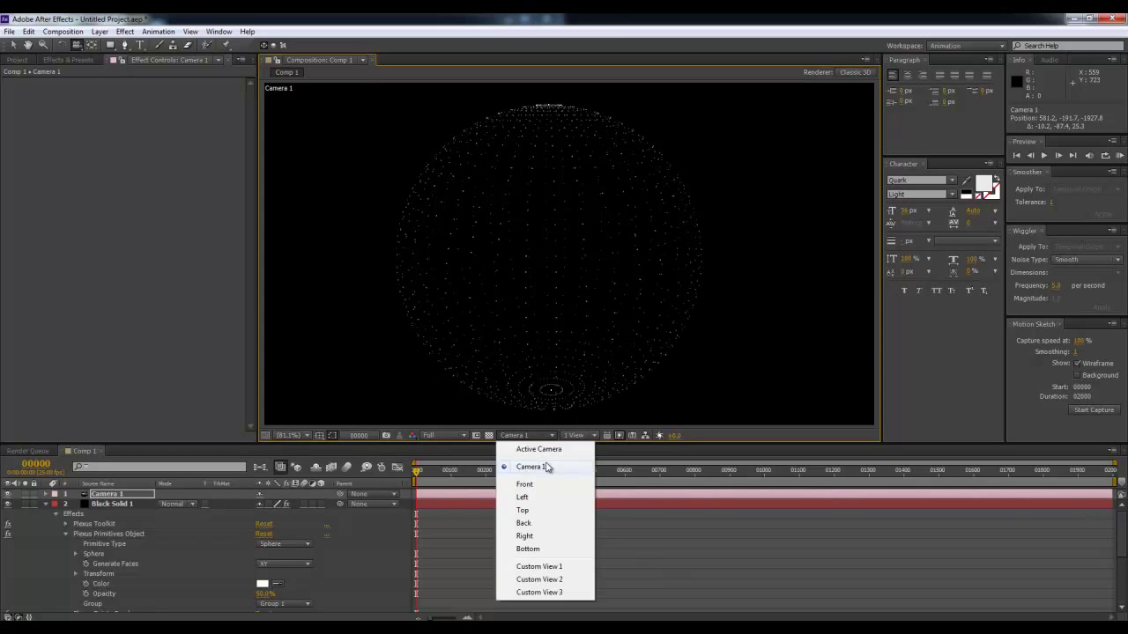
{"action": "left_click", "coordinate": [546, 467]}
{"action": "mouse_move", "coordinate": [581, 320]}
{"action": "left_mouse_down"}
{"action": "mouse_move", "coordinate": [596, 301]}
{"action": "mouse_move", "coordinate": [649, 302]}
{"action": "left_mouse_up"}
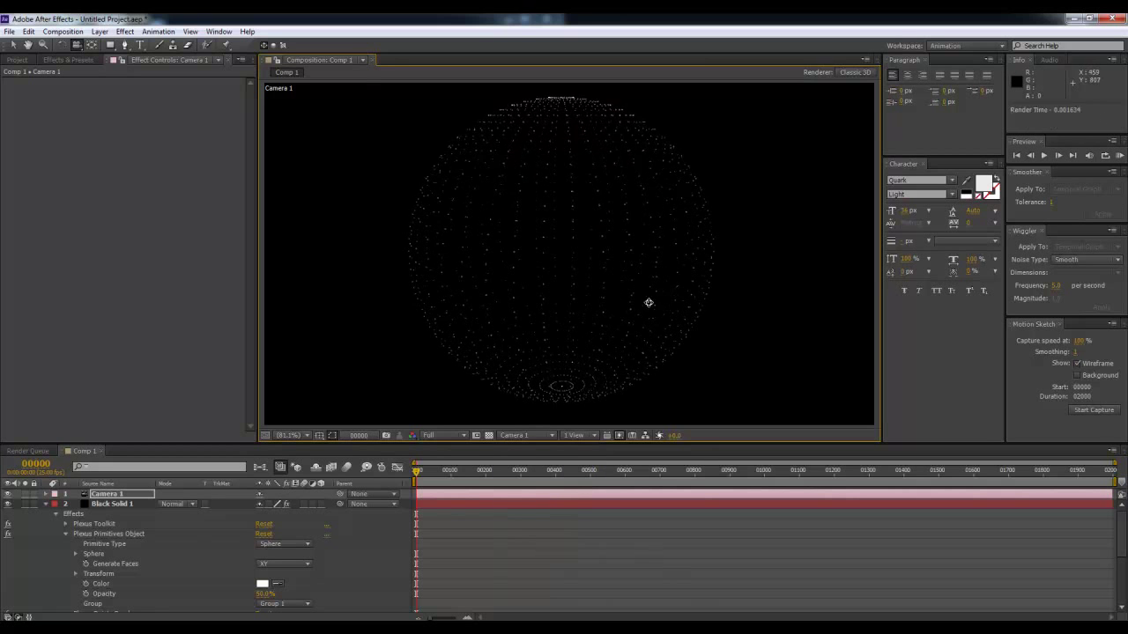
- Add a second camera, Camera 2, to the composition
{"action": "right_click", "coordinate": [511, 523]}
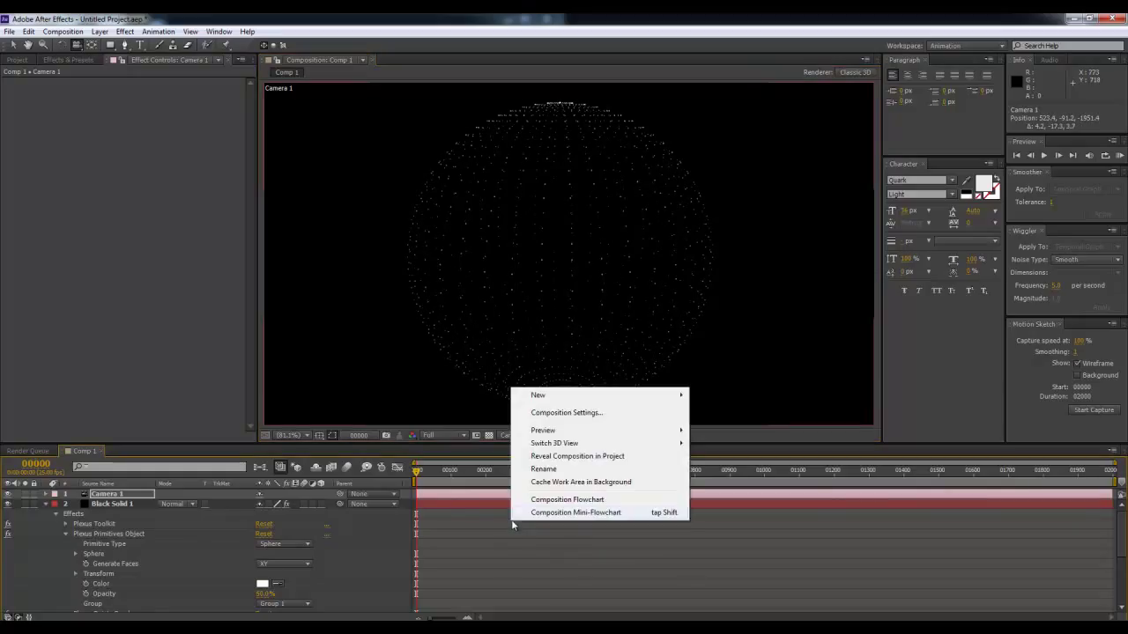
{"action": "left_click", "coordinate": [600, 544]}
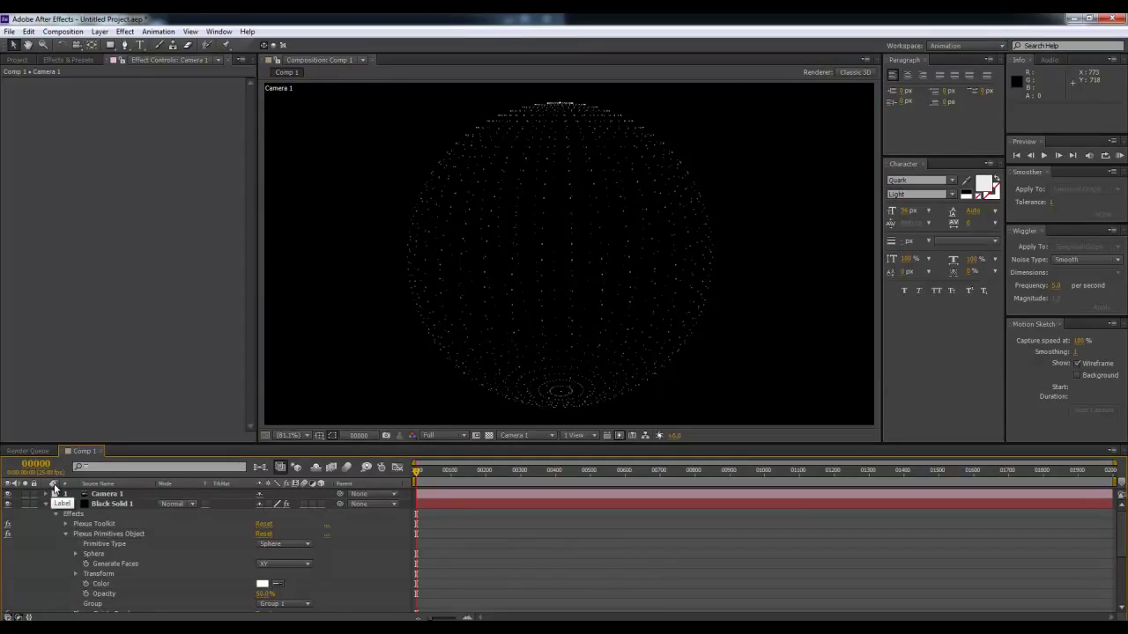
{"action": "right_click", "coordinate": [466, 533]}
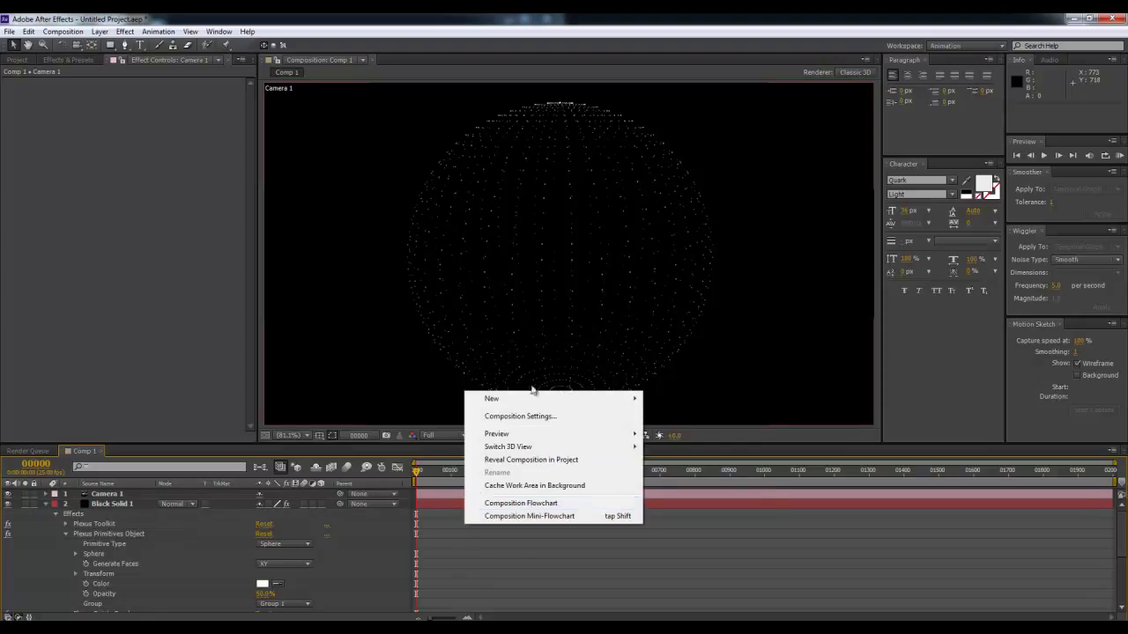
{"action": "mouse_move", "coordinate": [541, 402]}
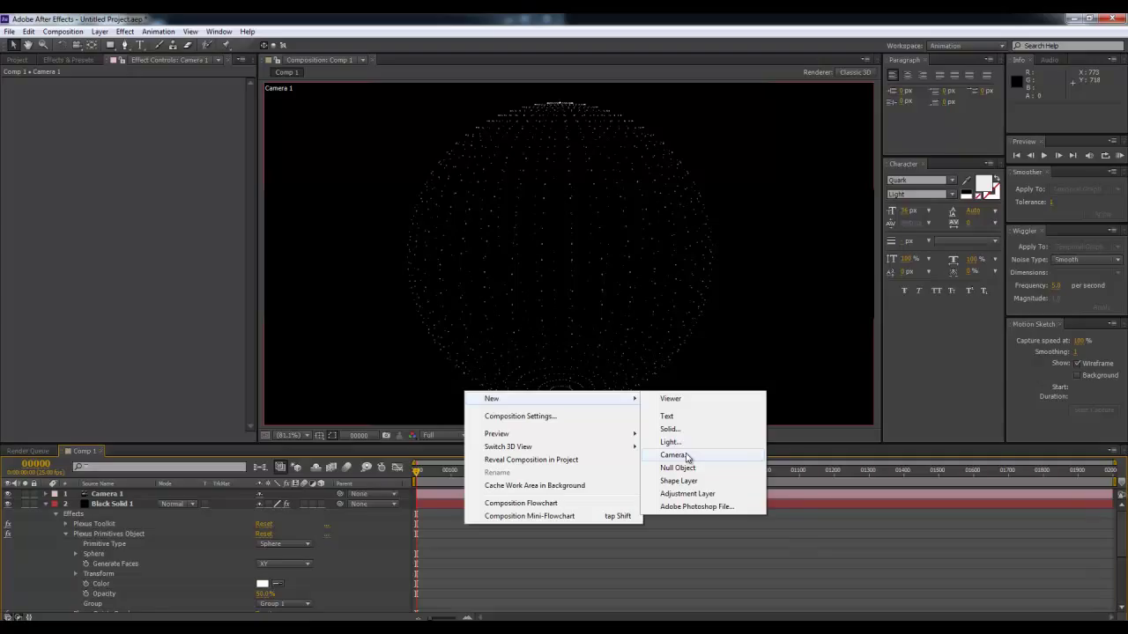
{"action": "left_click", "coordinate": [674, 456]}
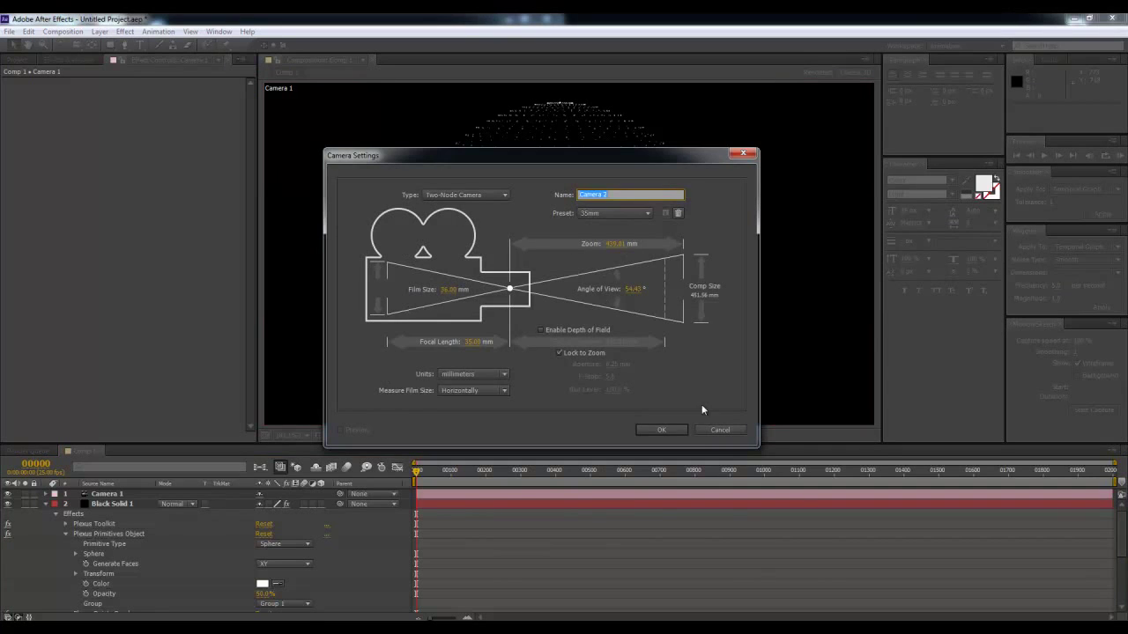
{"action": "left_click", "coordinate": [660, 430]}
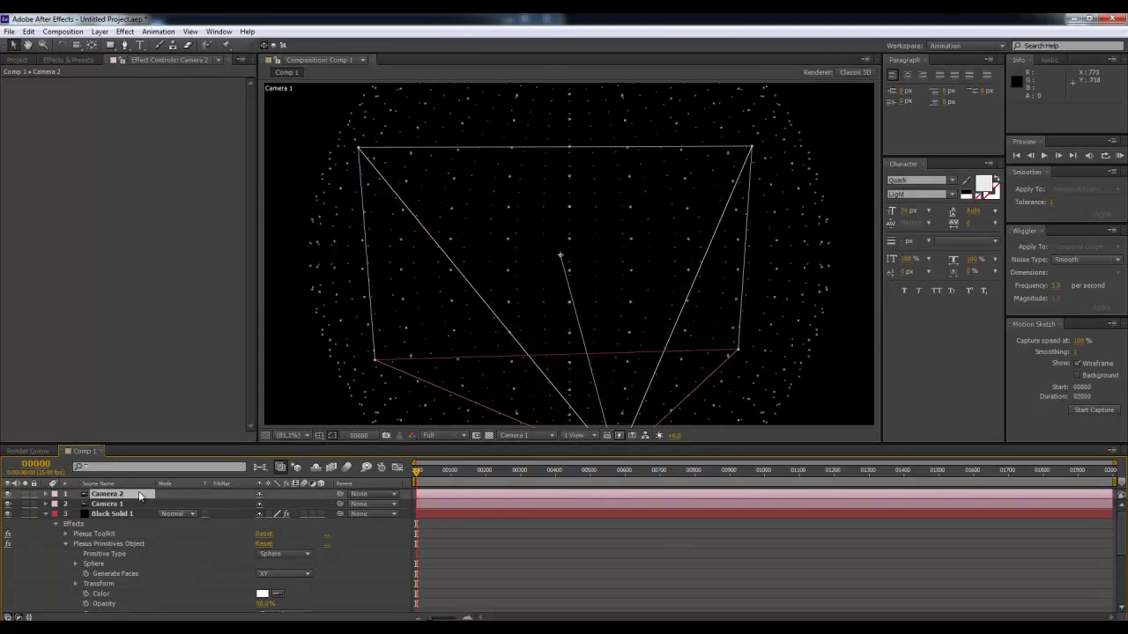
- View through Camera 2, orbit it back from the sphere, then switch back to Camera 1
{"action": "left_click", "coordinate": [89, 504]}
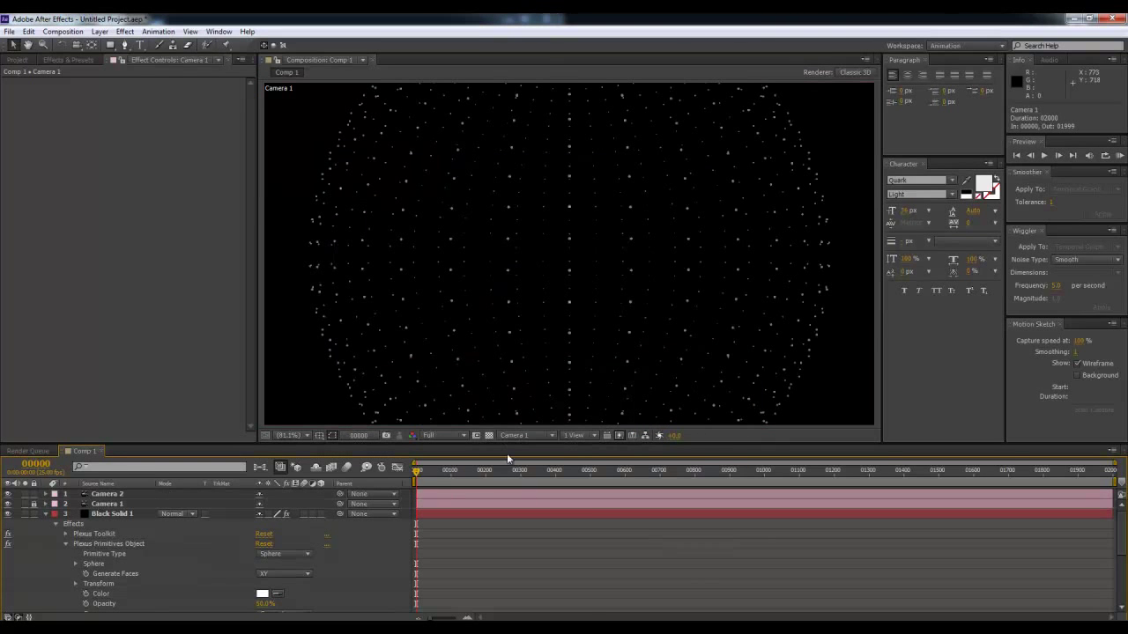
{"action": "left_click", "coordinate": [522, 435]}
{"action": "left_click", "coordinate": [533, 464]}
{"action": "key", "text": "c"}
{"action": "mouse_move", "coordinate": [523, 289]}
{"action": "left_mouse_down"}
{"action": "mouse_move", "coordinate": [327, 347]}
{"action": "mouse_move", "coordinate": [567, 319]}
{"action": "left_mouse_up"}
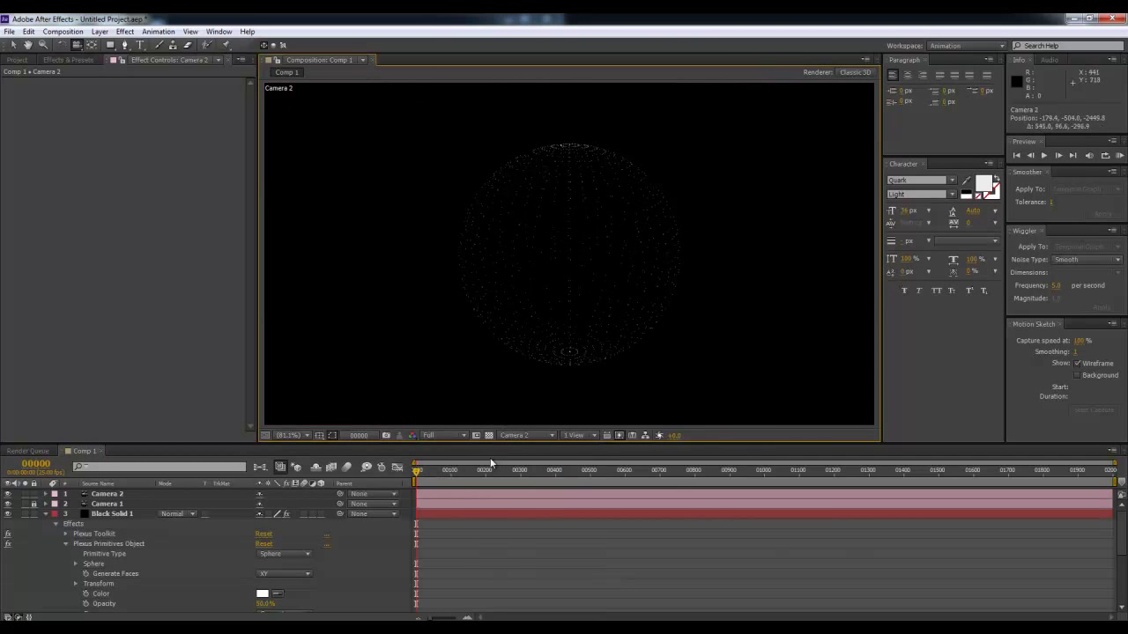
{"action": "left_click", "coordinate": [524, 435]}
{"action": "left_click", "coordinate": [533, 478]}
- Delete the Camera 2 layer, then undo the deletion
{"action": "left_click", "coordinate": [104, 495]}
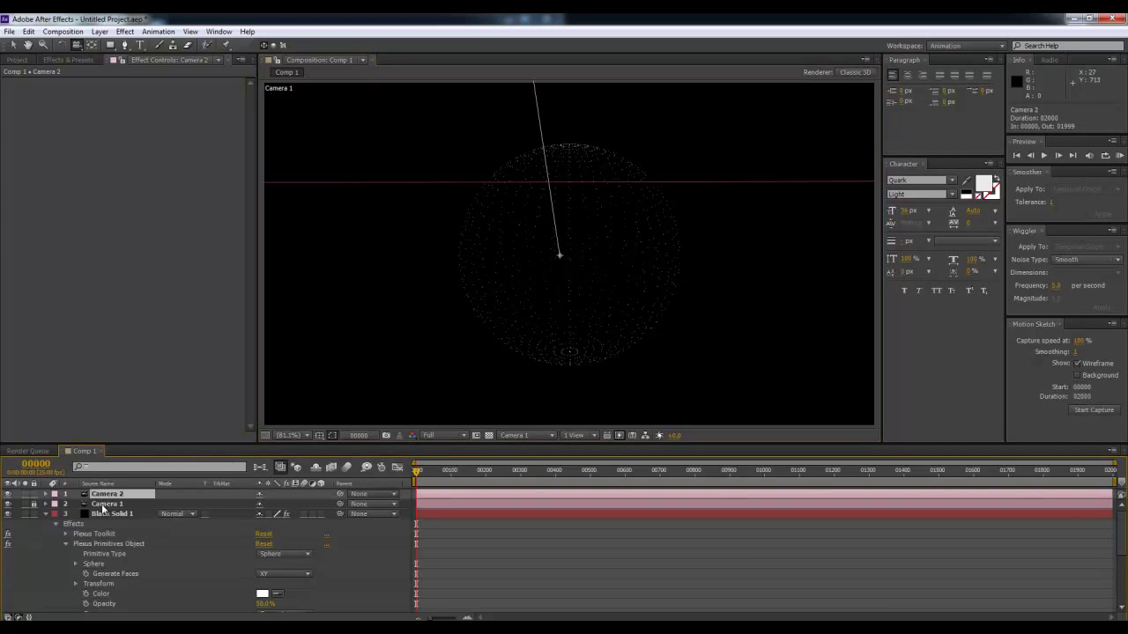
{"action": "left_click", "coordinate": [111, 505]}
{"action": "left_click", "coordinate": [113, 496]}
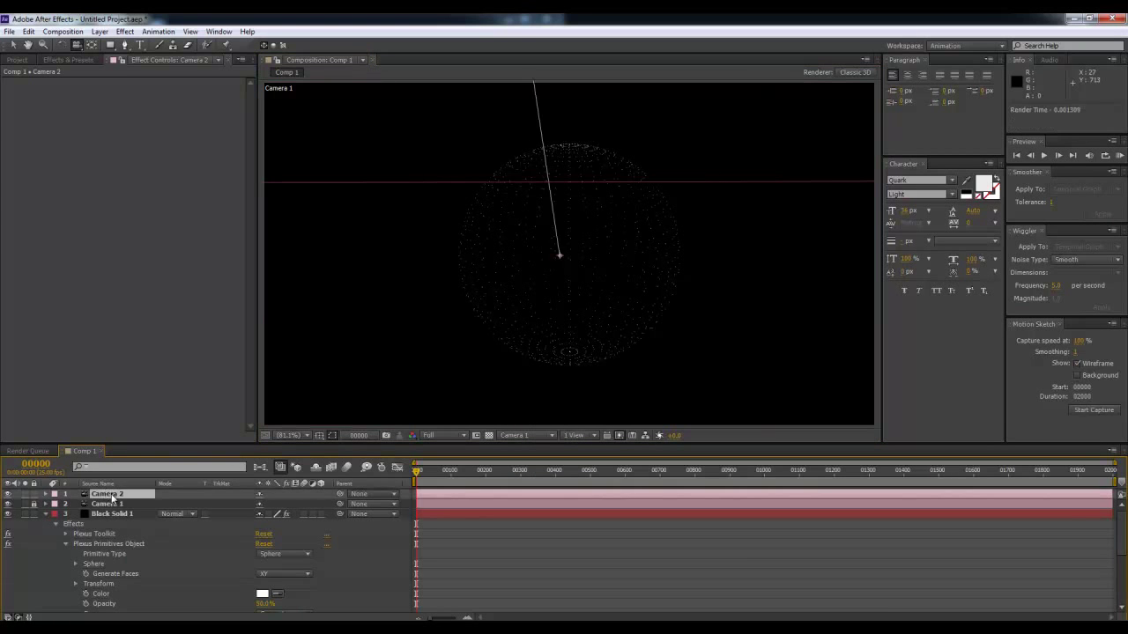
{"action": "key", "text": "Delete"}
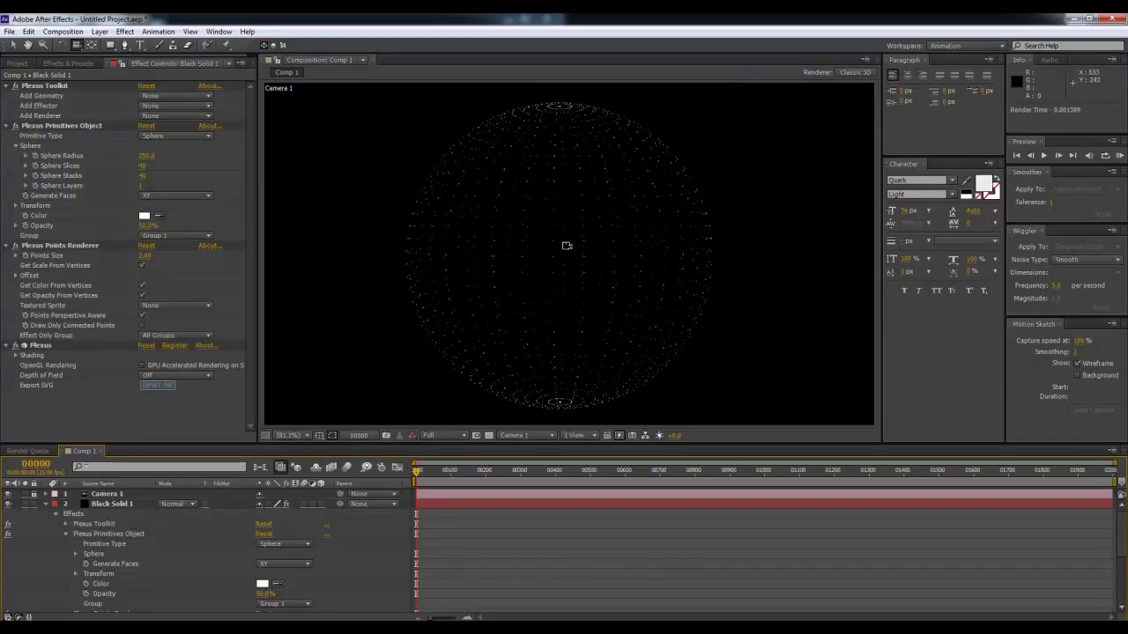
{"action": "key", "text": "ctrl+z"}
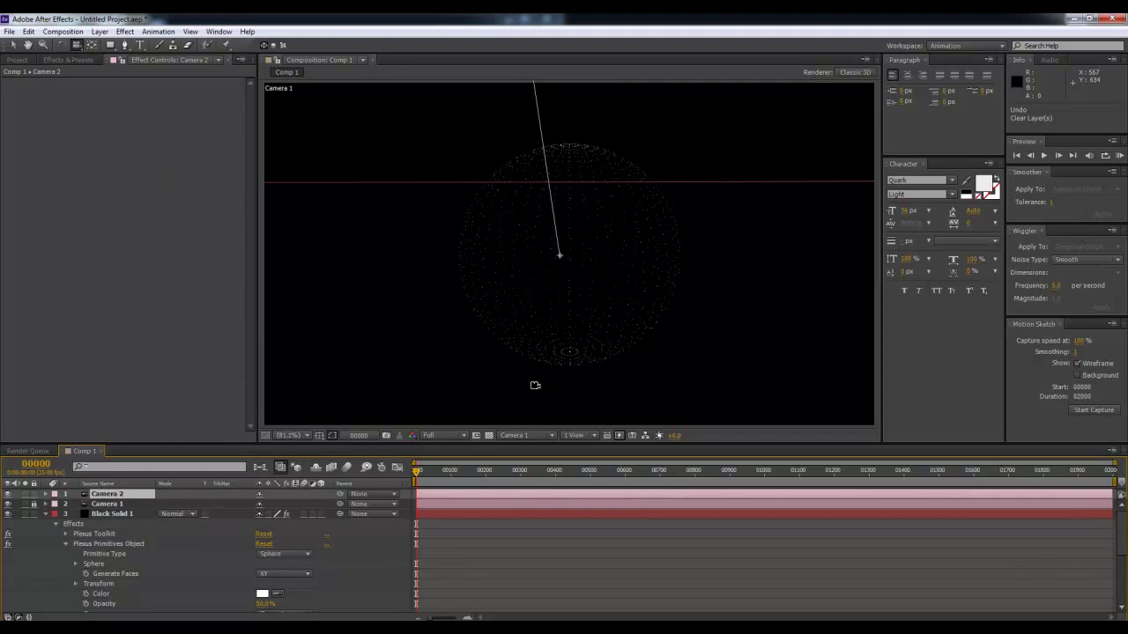
- Split the viewer into 2 Views, Camera 1 on the left and Camera 2 on the right
{"action": "left_click", "coordinate": [575, 436]}
{"action": "left_click", "coordinate": [589, 462]}
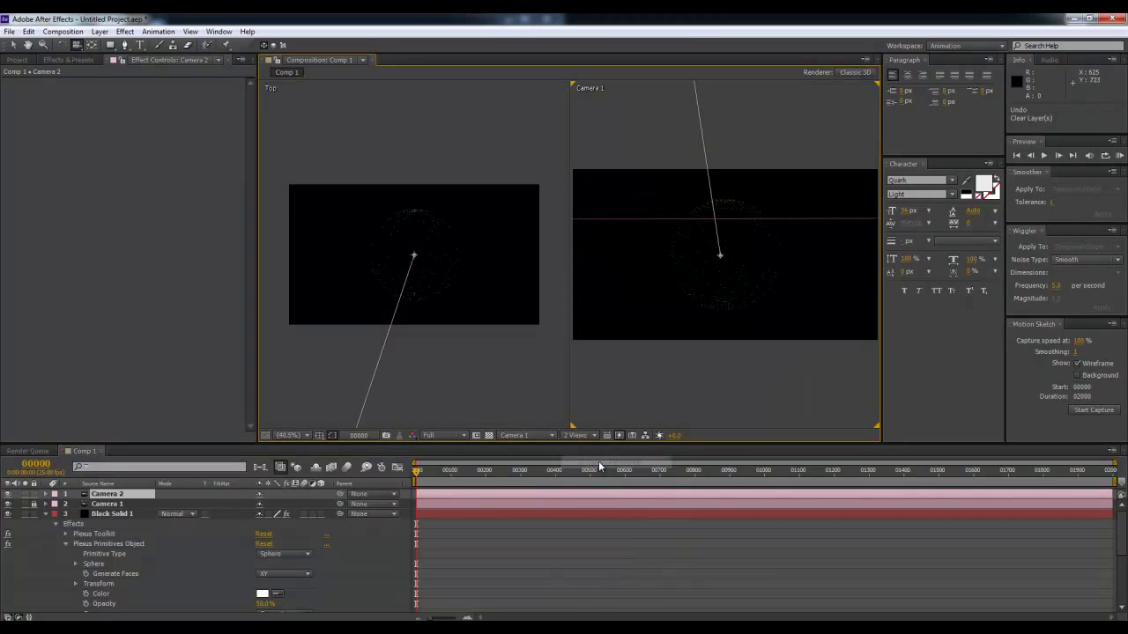
{"action": "left_click", "coordinate": [431, 354]}
{"action": "left_click", "coordinate": [514, 436]}
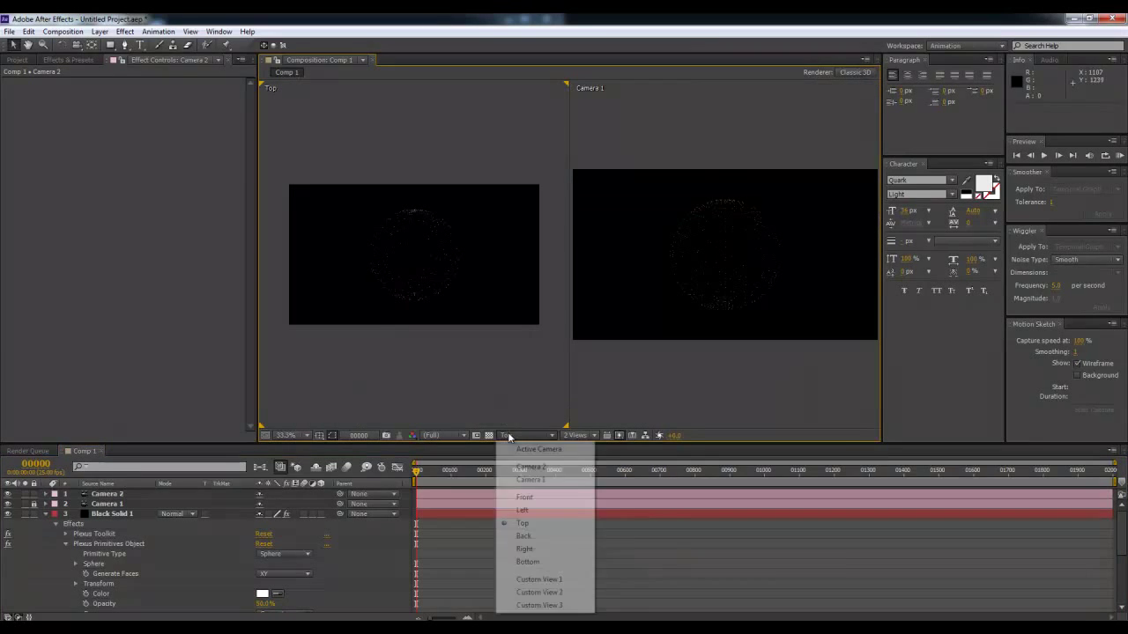
{"action": "left_click", "coordinate": [527, 481]}
{"action": "left_click", "coordinate": [632, 397]}
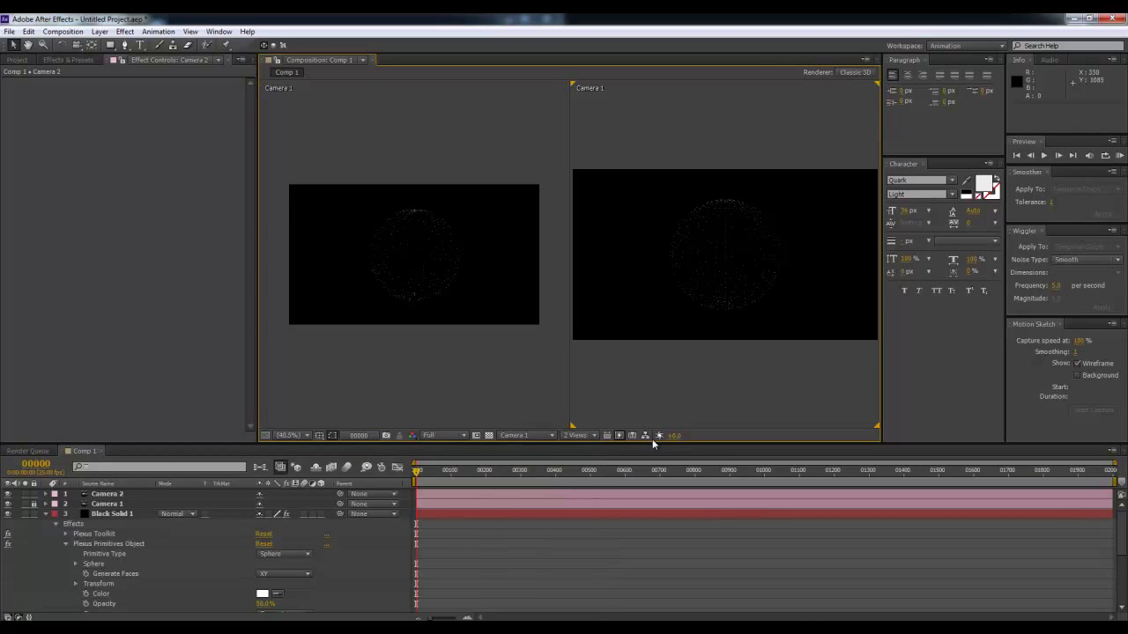
{"action": "left_click", "coordinate": [552, 436]}
{"action": "left_click", "coordinate": [552, 467]}
- Orbit and reposition Camera 2, return to a single view, and select the Camera 2 layer
{"action": "mouse_move", "coordinate": [710, 280]}
{"action": "left_mouse_down"}
{"action": "mouse_move", "coordinate": [687, 274]}
{"action": "mouse_move", "coordinate": [757, 294]}
{"action": "mouse_move", "coordinate": [736, 259]}
{"action": "mouse_move", "coordinate": [748, 275]}
{"action": "mouse_move", "coordinate": [730, 273]}
{"action": "left_mouse_up"}
{"action": "key", "text": "F2"}
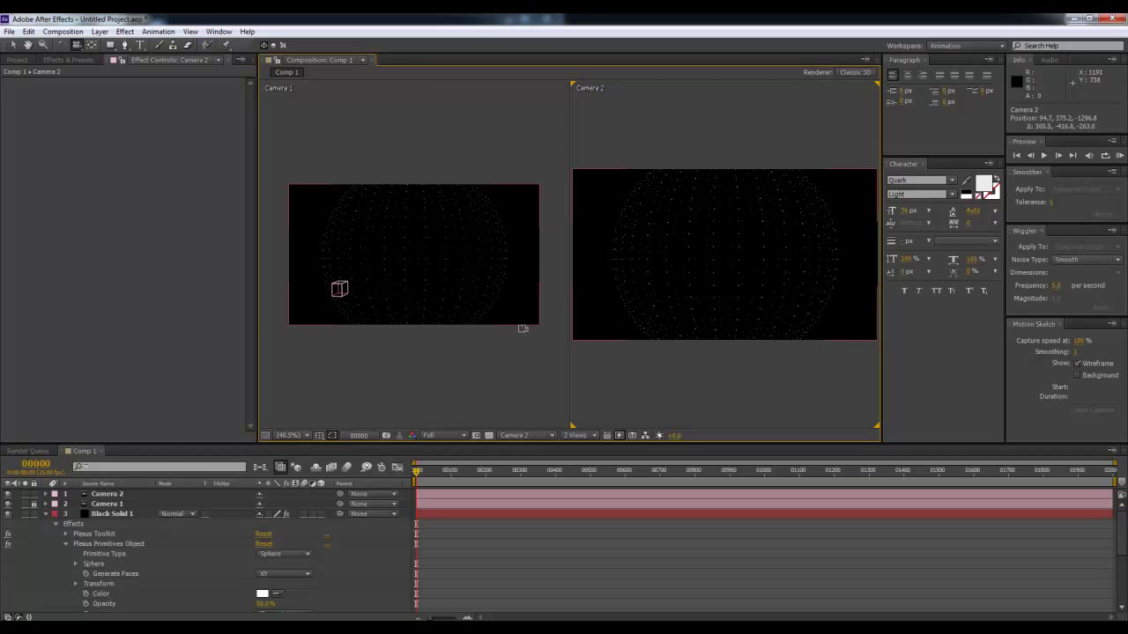
{"action": "mouse_move", "coordinate": [702, 265]}
{"action": "left_mouse_down"}
{"action": "mouse_move", "coordinate": [753, 301]}
{"action": "mouse_move", "coordinate": [679, 333]}
{"action": "left_mouse_up"}
{"action": "key", "text": "F2"}
{"action": "left_click", "coordinate": [574, 435]}
{"action": "left_click", "coordinate": [594, 449]}
{"action": "scroll", "coordinate": [587, 300], "scroll_direction": "down", "scroll_amount": 5}
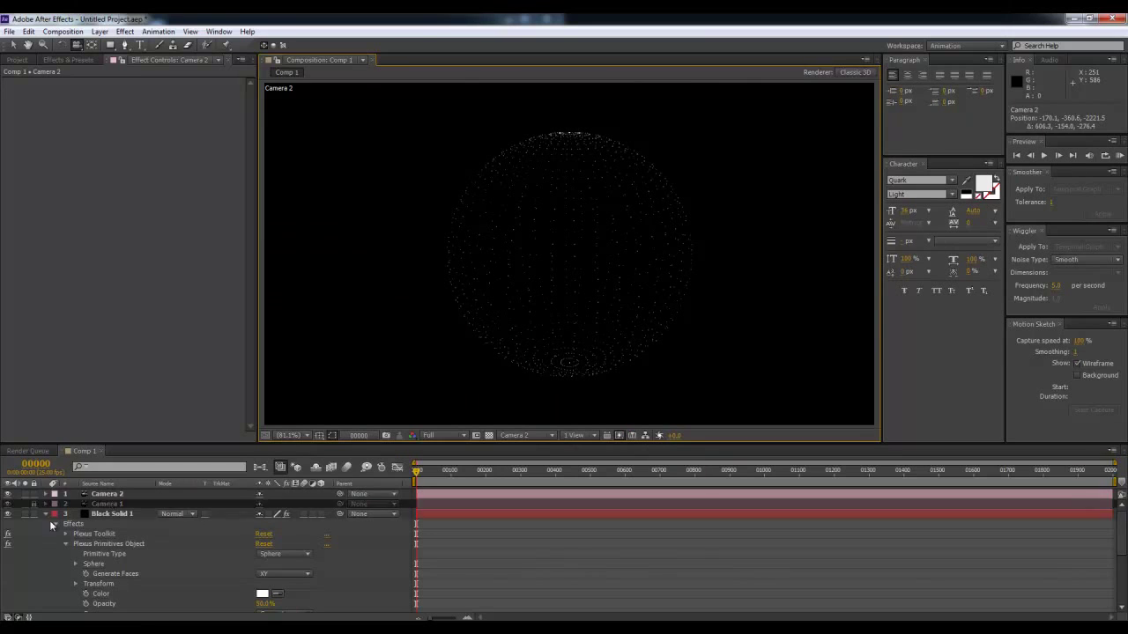
{"action": "left_click", "coordinate": [99, 495]}
- Delete Camera 2 and set the 3D view to Camera 1
{"action": "key", "text": "Delete"}
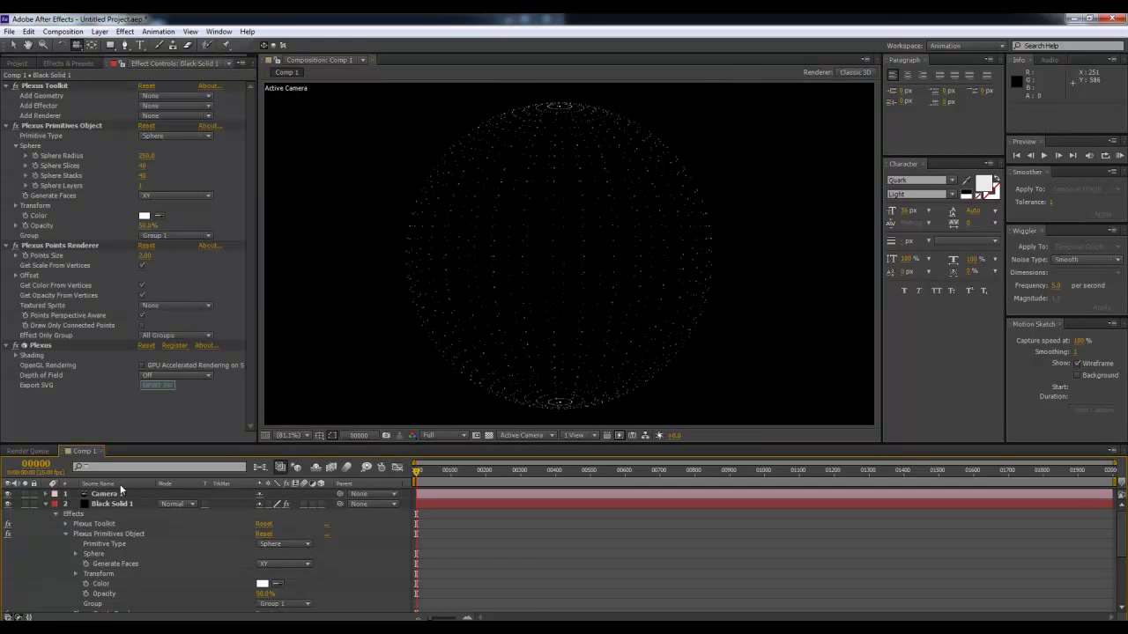
{"action": "left_click_drag", "start_coordinate": [424, 478], "coordinate": [436, 481]}
{"action": "left_click", "coordinate": [538, 436]}
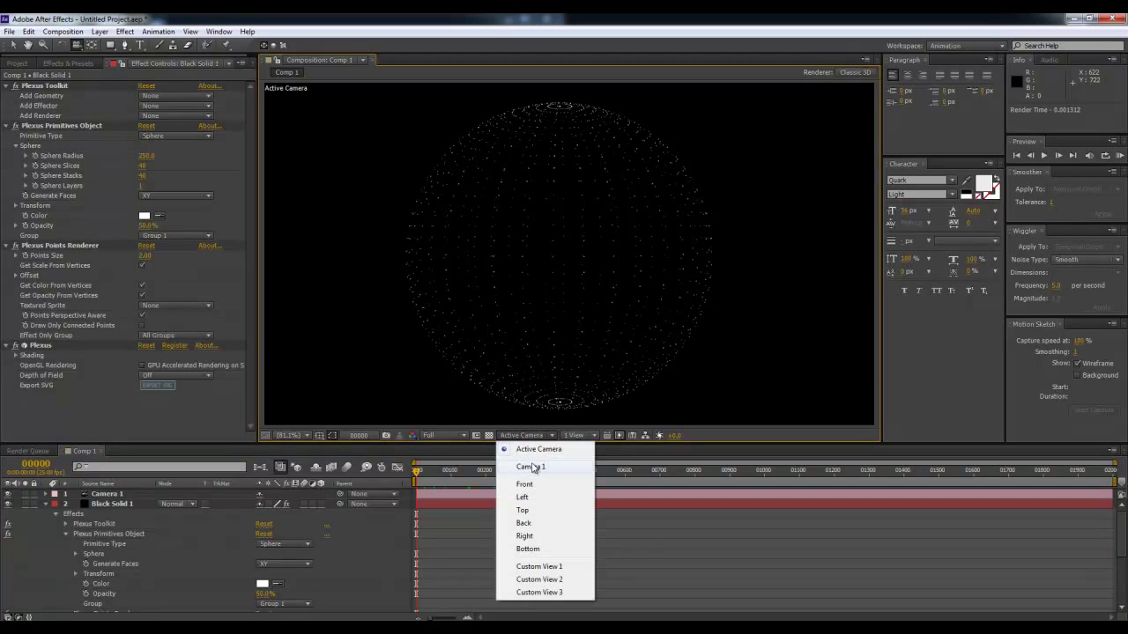
{"action": "left_click", "coordinate": [531, 449]}
{"action": "left_click", "coordinate": [533, 435]}
{"action": "left_click", "coordinate": [537, 466]}
- Orbit Camera 1 around the sphere and expand Black Solid 1's Plexus Primitives Transform settings
{"action": "mouse_move", "coordinate": [559, 322]}
{"action": "left_mouse_down"}
{"action": "mouse_move", "coordinate": [684, 330]}
{"action": "mouse_move", "coordinate": [600, 316]}
{"action": "mouse_move", "coordinate": [448, 355]}
{"action": "mouse_move", "coordinate": [476, 373]}
{"action": "left_mouse_up"}
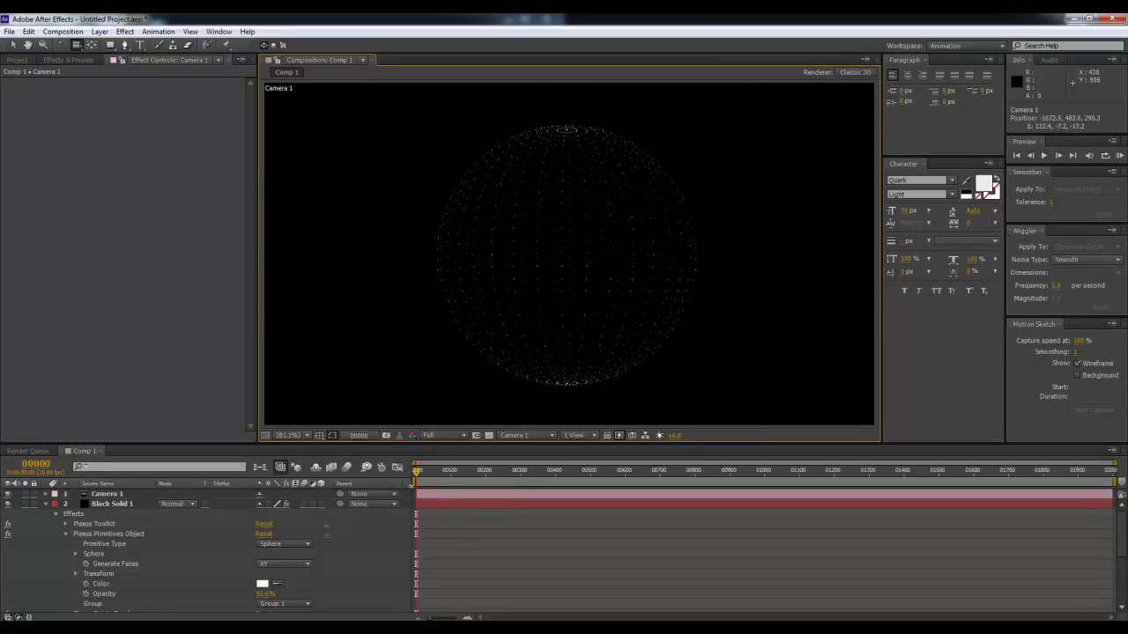
{"action": "left_click", "coordinate": [425, 507]}
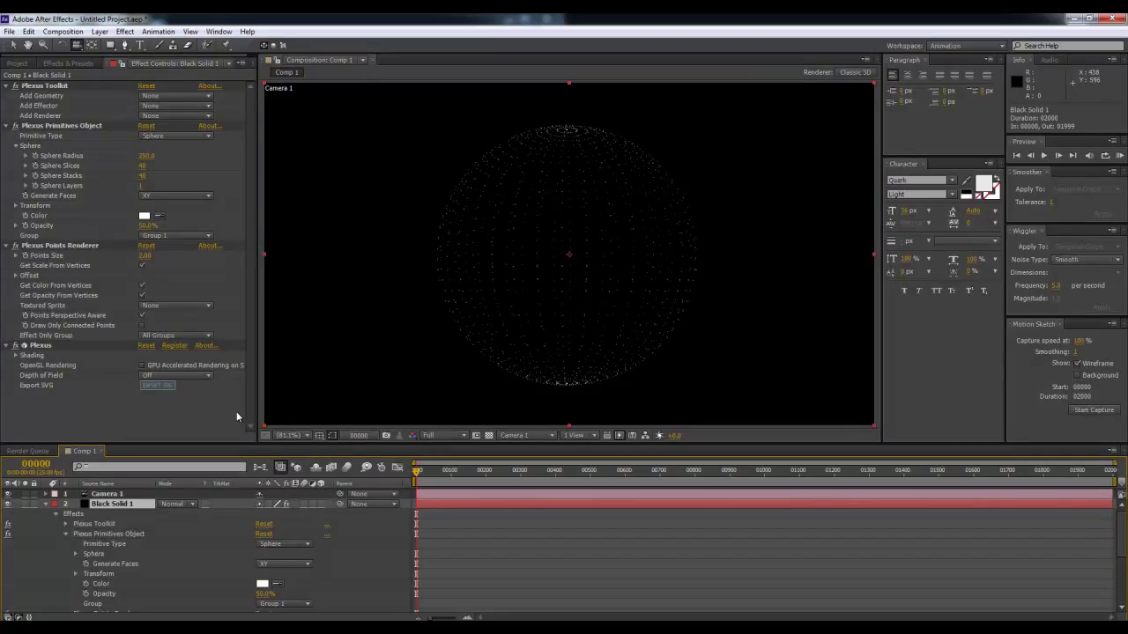
{"action": "left_click", "coordinate": [16, 205]}
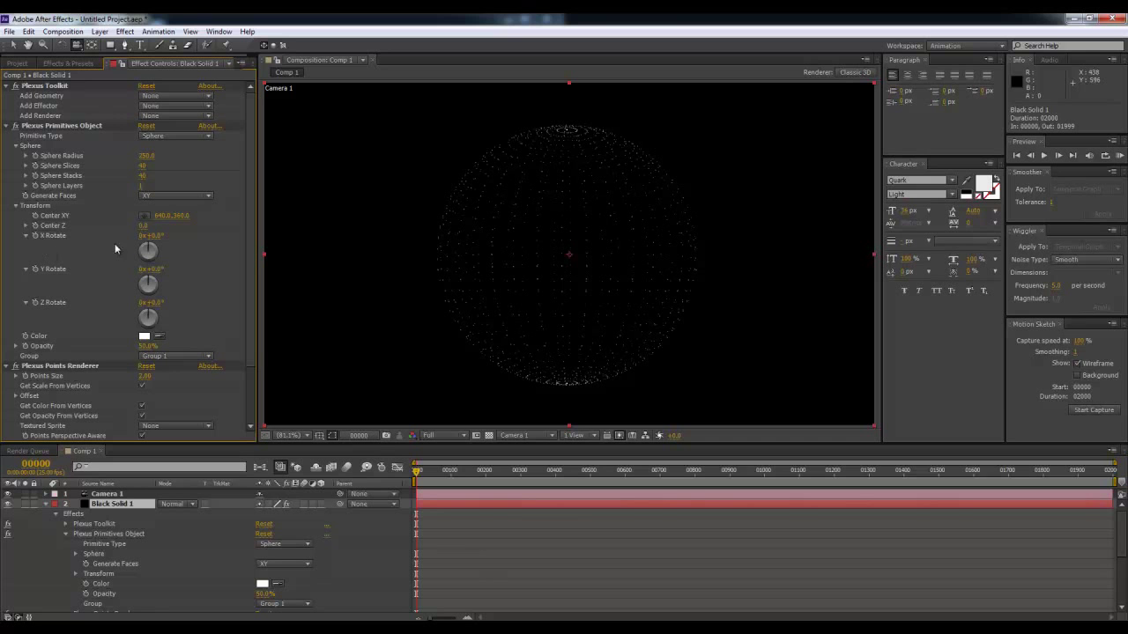
- Undo a trial X Rotate change, select Plexus Primitives Object, and jump to the last frame
{"action": "left_click_drag", "start_coordinate": [158, 235], "coordinate": [169, 264]}
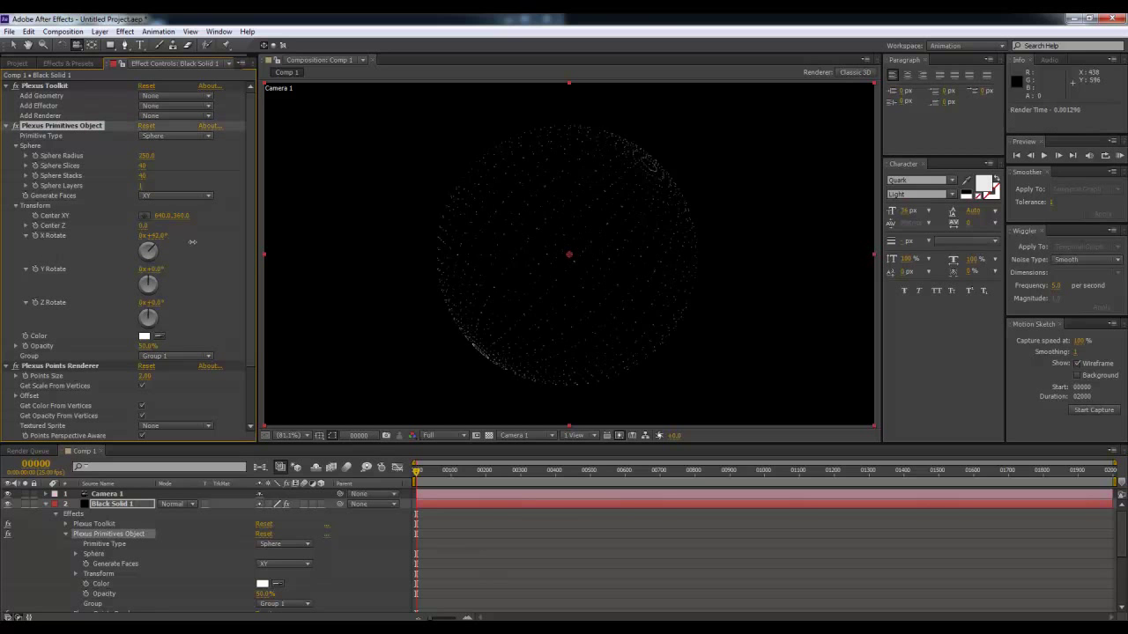
{"action": "key", "text": "ctrl+z"}
{"action": "left_click", "coordinate": [85, 283]}
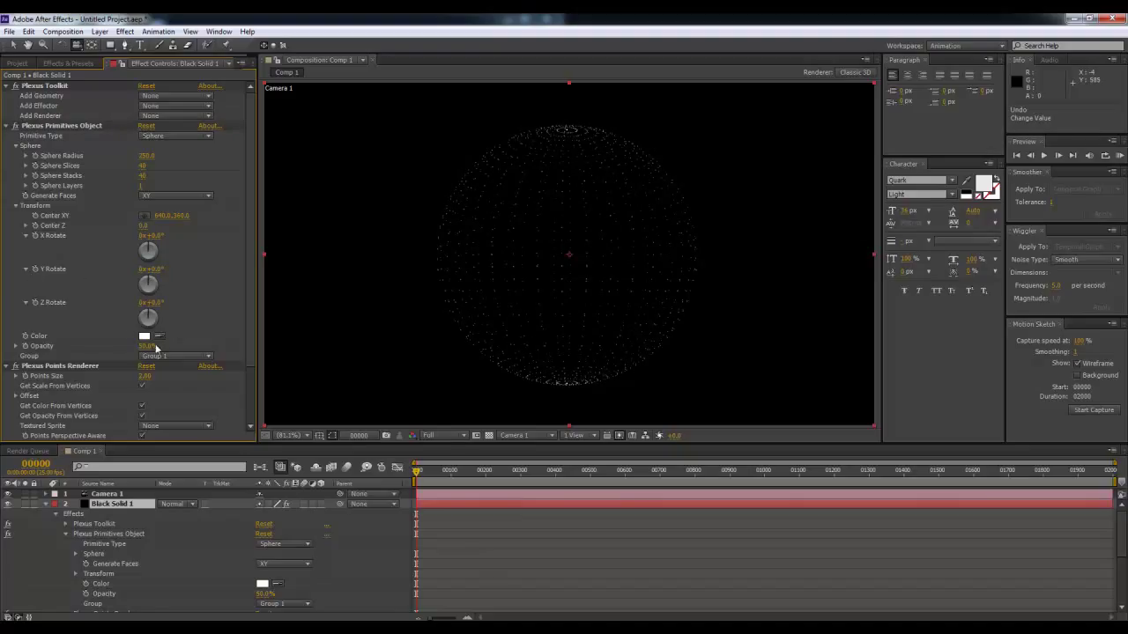
{"action": "left_click", "coordinate": [36, 274]}
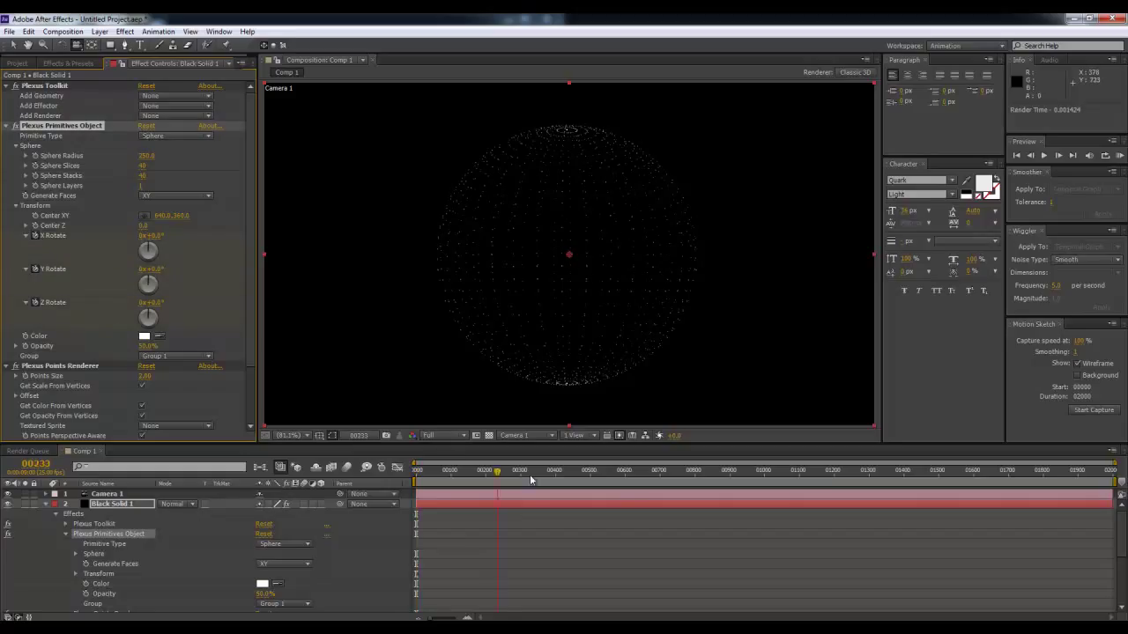
{"action": "left_click", "coordinate": [1112, 470]}
- Set the sphere's X, Y and Z Rotate to 5 revolutions at the end and preview the spin
{"action": "mouse_move", "coordinate": [141, 236]}
{"action": "left_mouse_down"}
{"action": "mouse_move", "coordinate": [155, 269]}
{"action": "mouse_move", "coordinate": [123, 301]}
{"action": "left_mouse_up"}
{"action": "left_click", "coordinate": [147, 302]}
{"action": "type", "text": "5"}
{"action": "key", "text": "Return"}
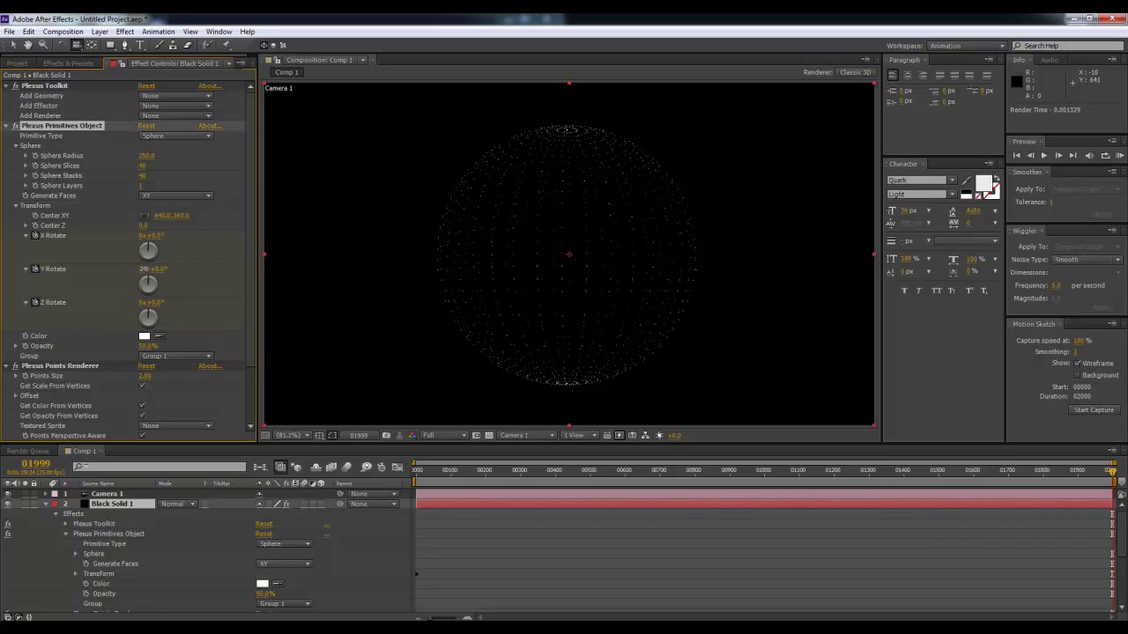
{"action": "left_click", "coordinate": [147, 269]}
{"action": "key", "text": "Return"}
{"action": "left_click", "coordinate": [141, 236]}
{"action": "type", "text": "5"}
{"action": "key", "text": "Return"}
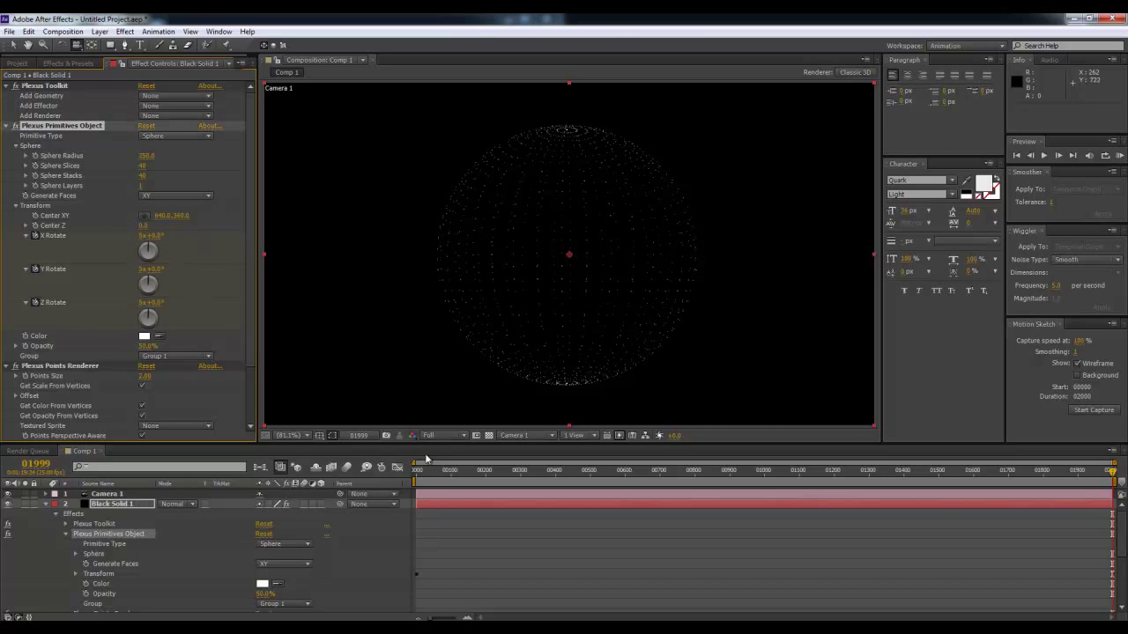
{"action": "left_click_drag", "start_coordinate": [420, 471], "coordinate": [462, 472]}
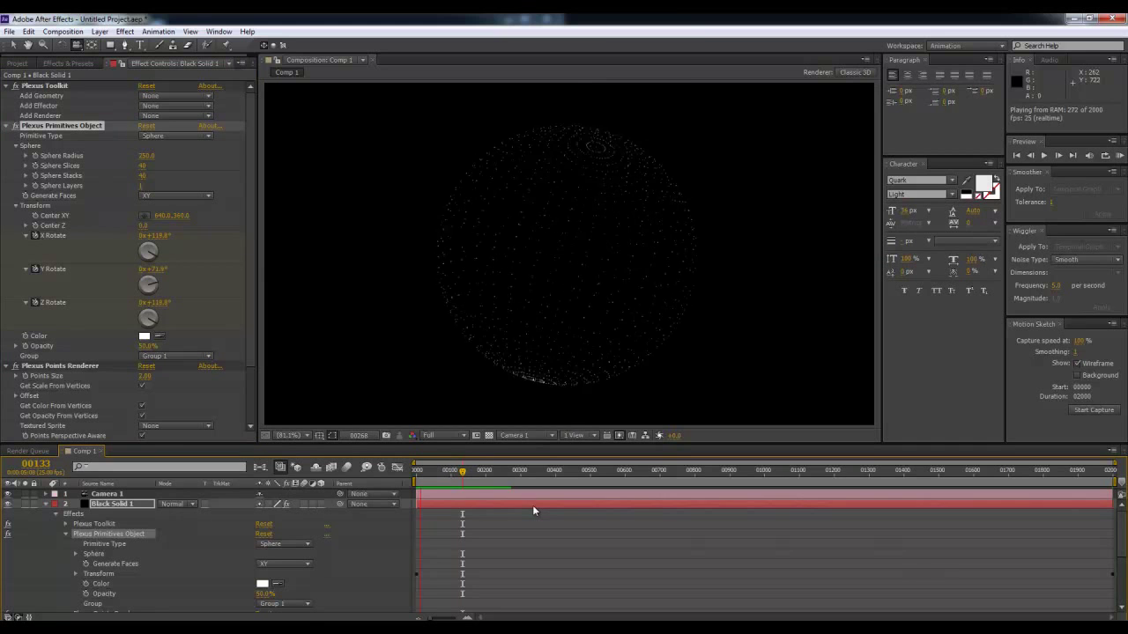
{"action": "left_click", "coordinate": [561, 521]}
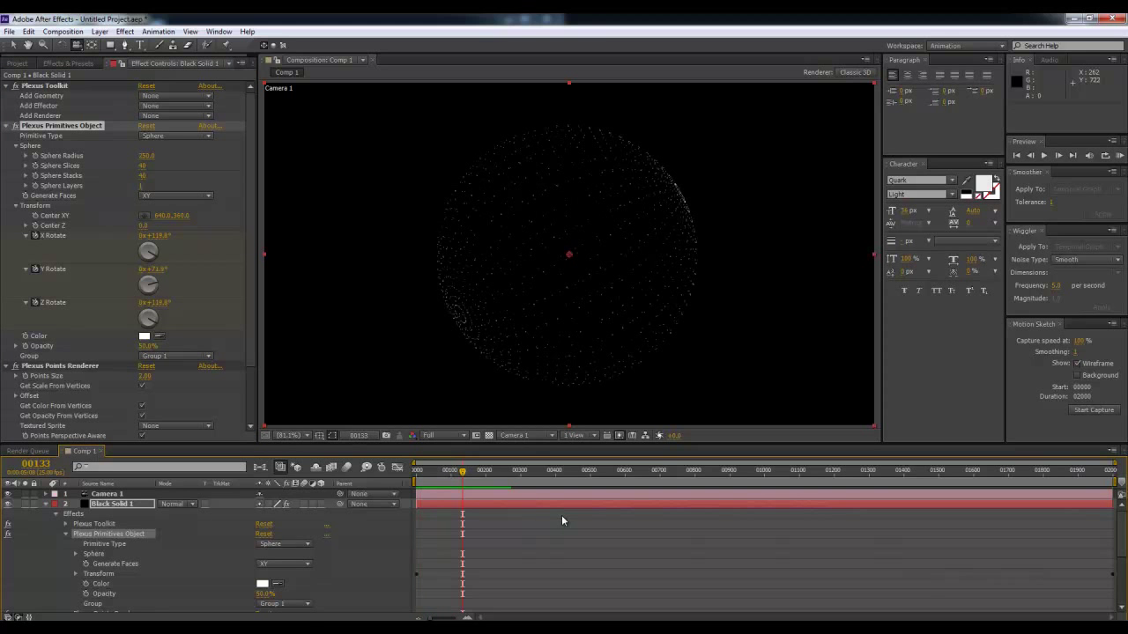
- Set the sphere's Y Rotate expression to time*10 and preview the spin
{"action": "left_click", "coordinate": [36, 270], "text": "alt"}
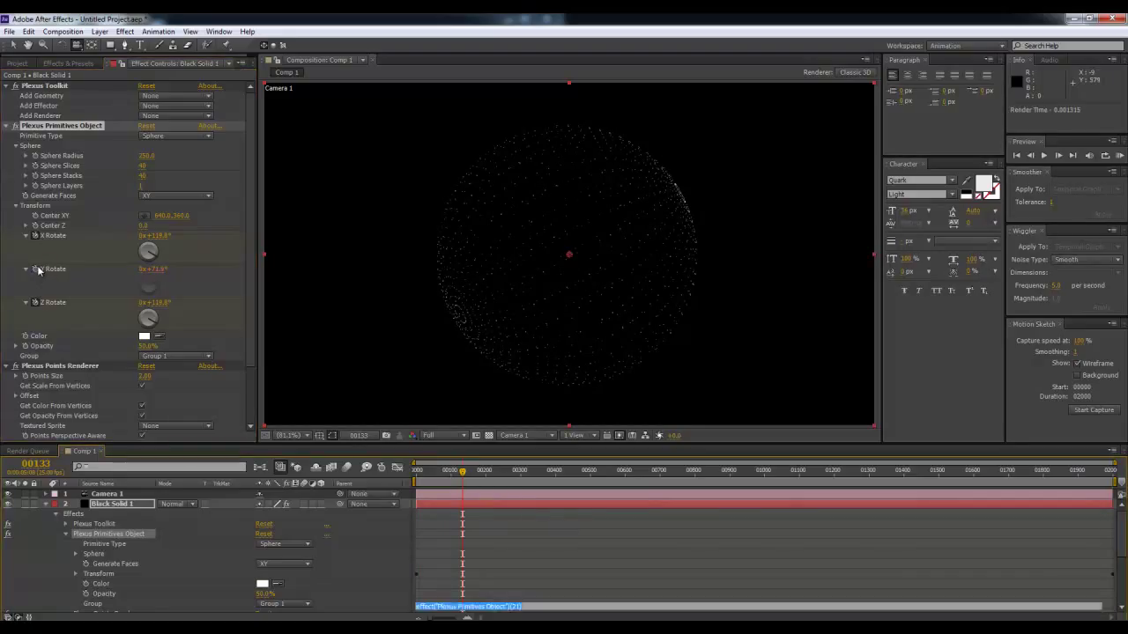
{"action": "left_click", "coordinate": [65, 284]}
{"action": "left_click", "coordinate": [36, 269], "text": "alt"}
{"action": "left_click", "coordinate": [36, 269], "text": "alt"}
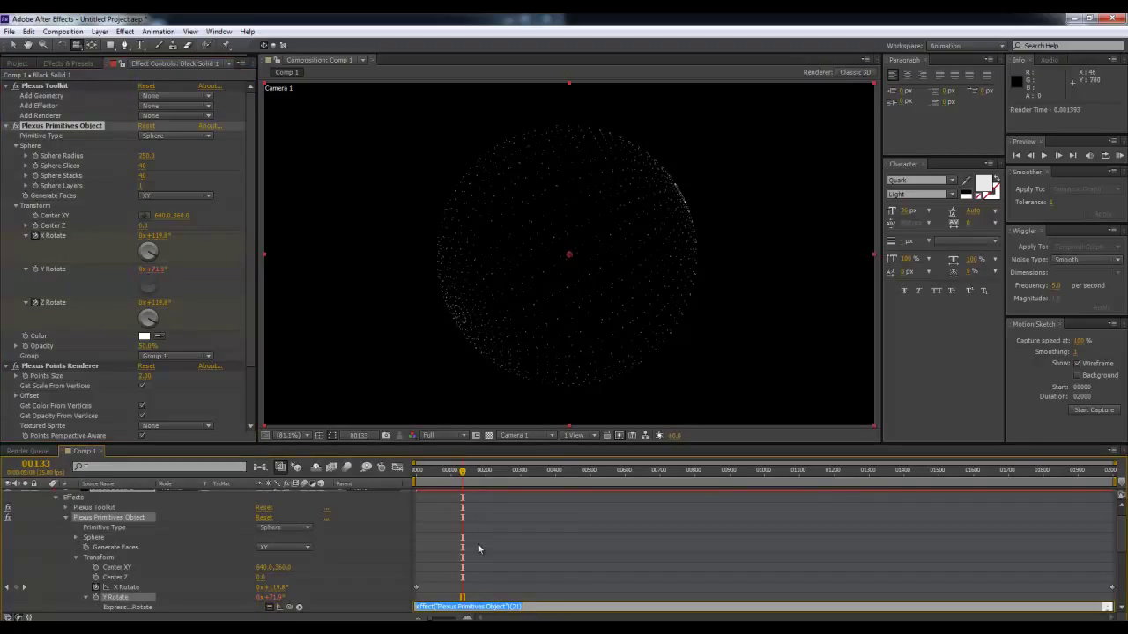
{"action": "key", "text": "Delete"}
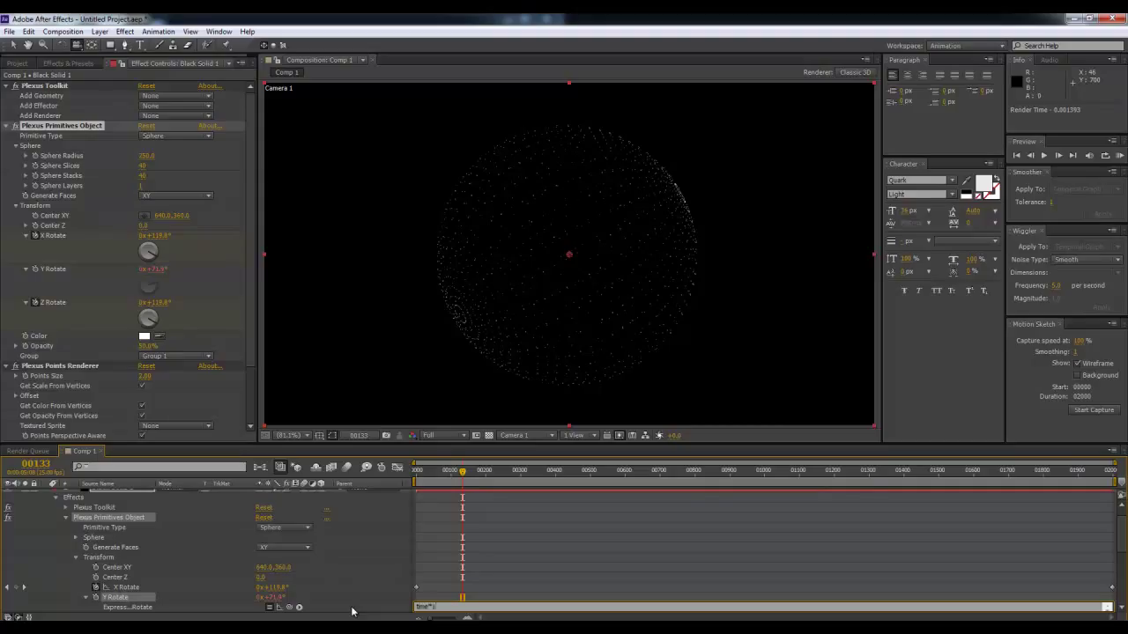
{"action": "type", "text": "10"}
{"action": "key", "text": "KP_Enter"}
{"action": "mouse_move", "coordinate": [436, 471]}
{"action": "left_mouse_down"}
{"action": "mouse_move", "coordinate": [407, 470]}
{"action": "mouse_move", "coordinate": [455, 472]}
{"action": "left_mouse_up"}
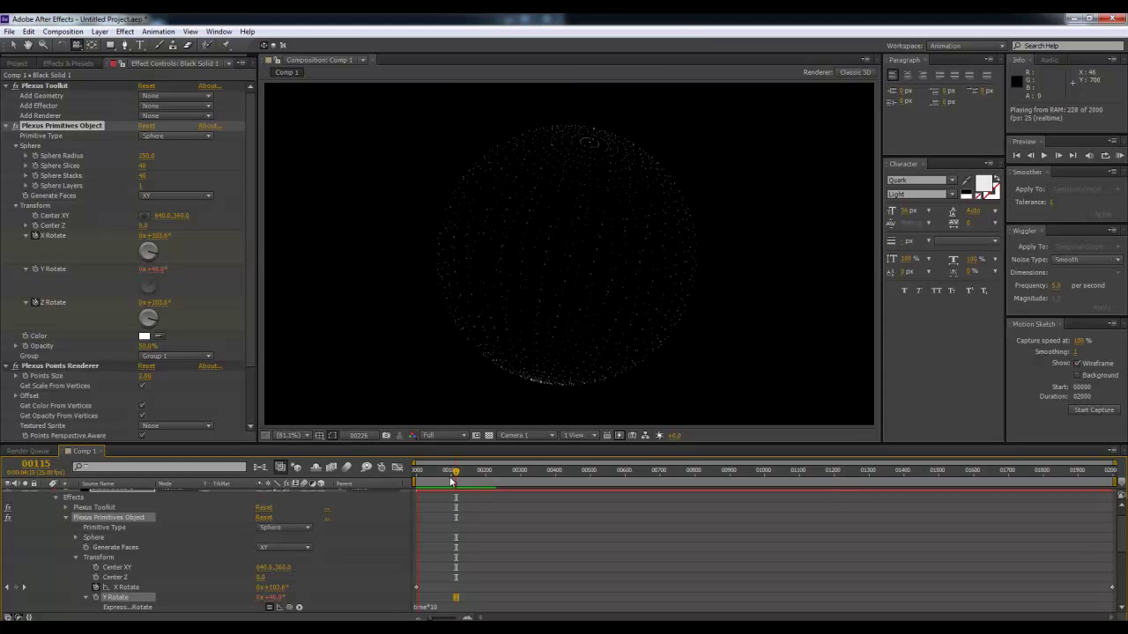
{"action": "key", "text": "space"}
{"action": "left_click_drag", "start_coordinate": [447, 487], "coordinate": [674, 478]}
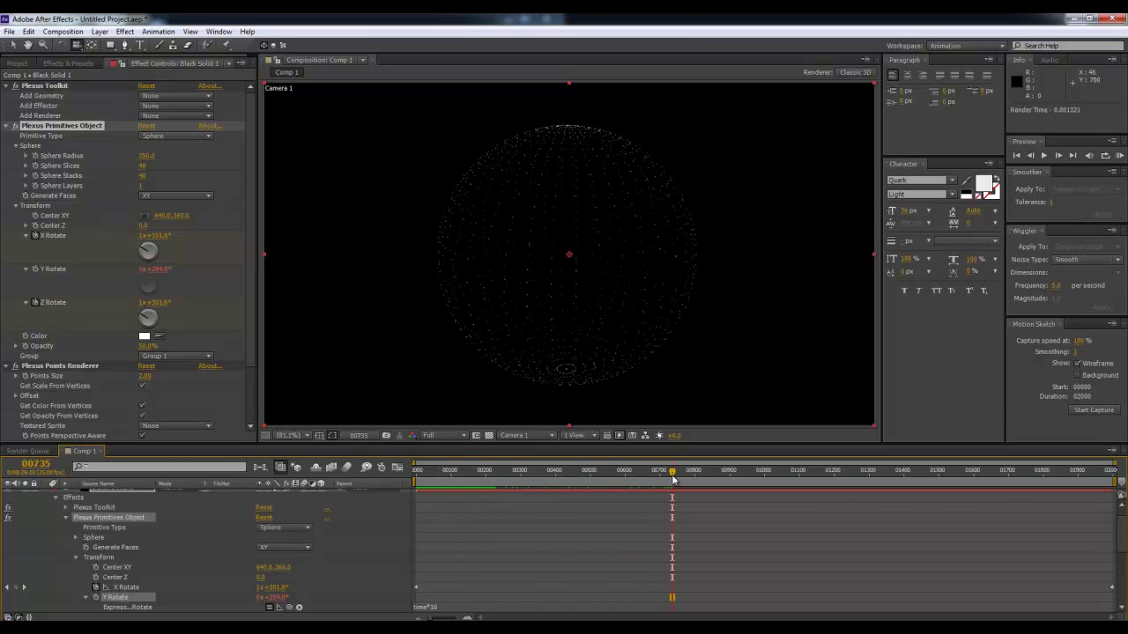
- Delete the time*10 expression so Y Rotate returns to 0x+71.9°
{"action": "left_click", "coordinate": [446, 607]}
{"action": "key", "text": "ctrl+a"}
{"action": "key", "text": "BackSpace"}
{"action": "left_click", "coordinate": [486, 586]}
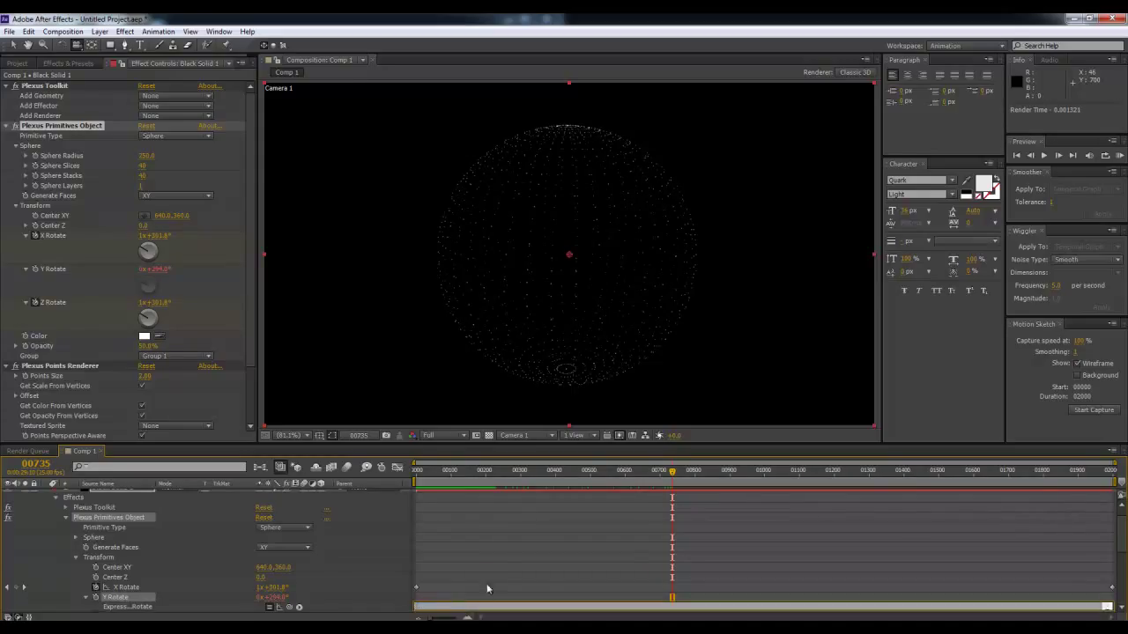
{"action": "scroll", "coordinate": [161, 575], "scroll_direction": "down", "scroll_amount": 3}
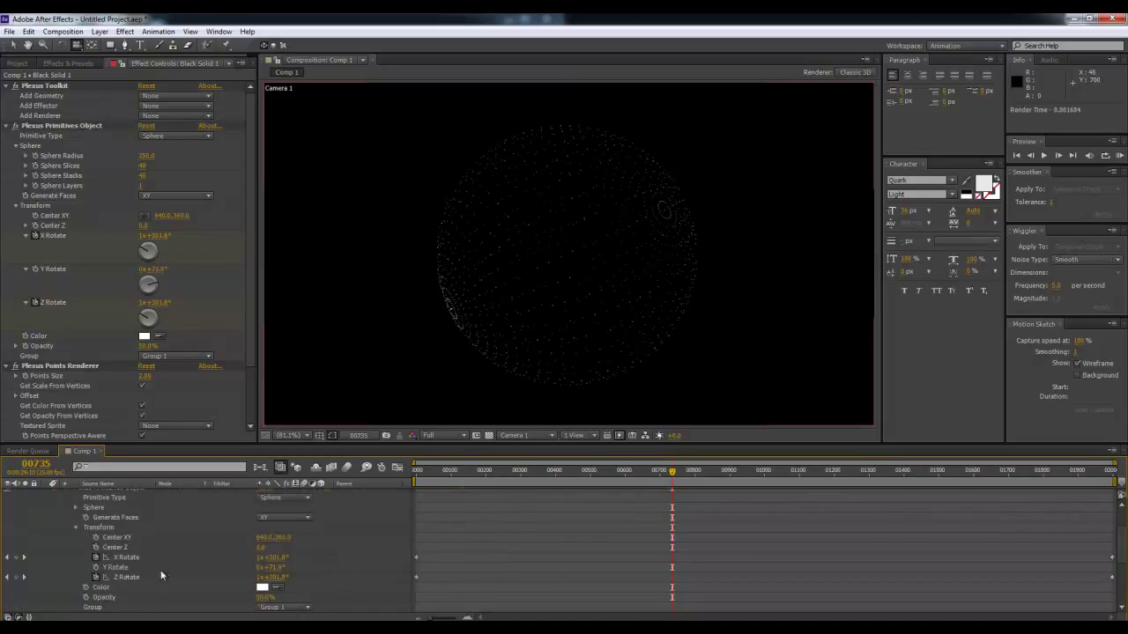
- Clear the leftover expression from Y Rotate
{"action": "left_click", "coordinate": [95, 568], "text": "alt"}
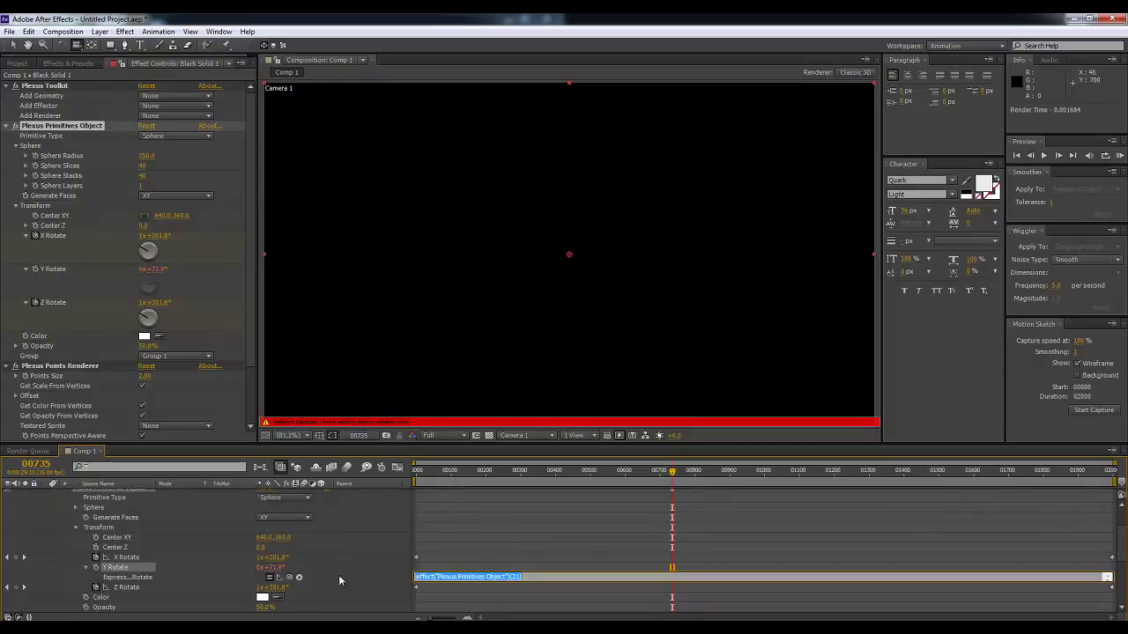
{"action": "key", "text": "KP_Enter"}
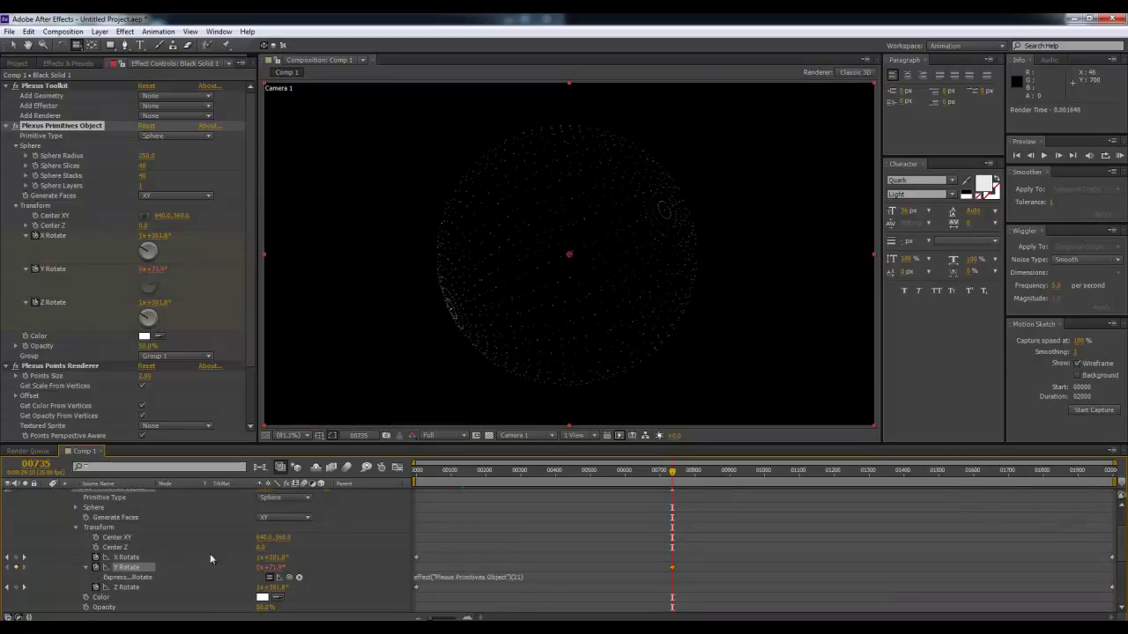
{"action": "left_click", "coordinate": [98, 568]}
{"action": "left_click", "coordinate": [482, 576]}
{"action": "key", "text": "BackSpace"}
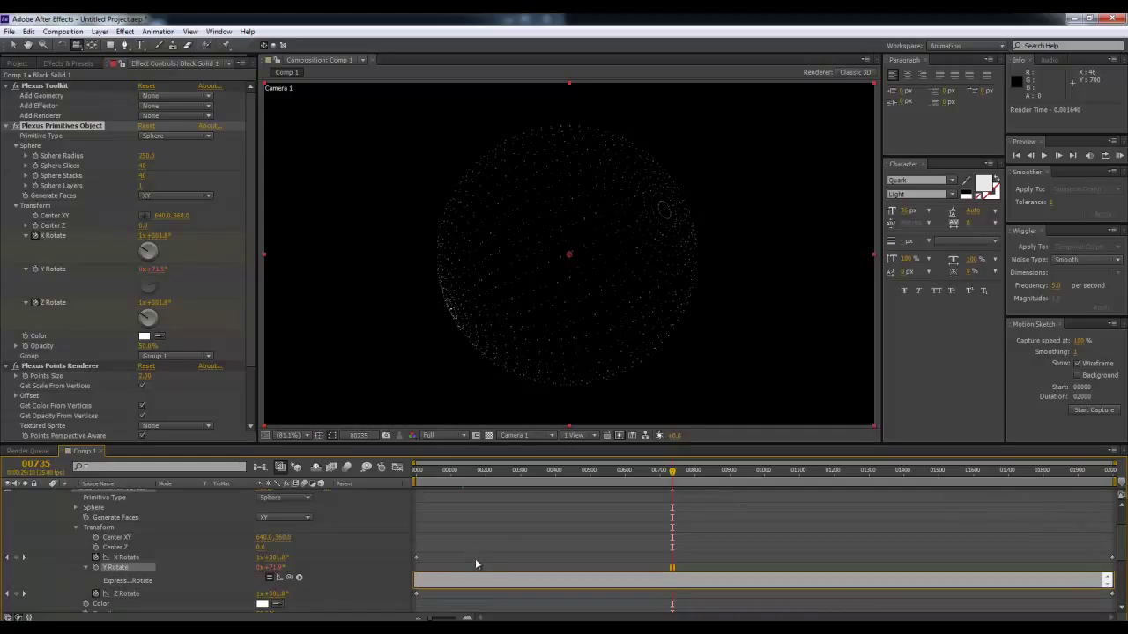
{"action": "left_click", "coordinate": [476, 559]}
- Keyframe Y Rotate from 71.9° at frame 0 to 1x+247° at the last frame
{"action": "left_click_drag", "start_coordinate": [486, 470], "coordinate": [400, 479]}
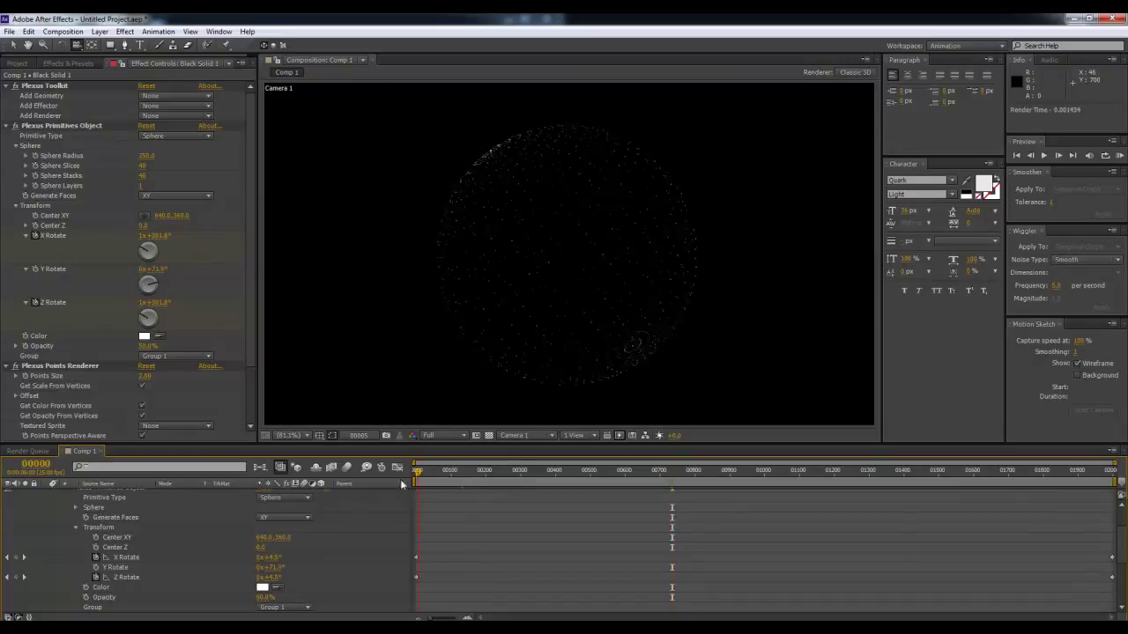
{"action": "left_click", "coordinate": [95, 568]}
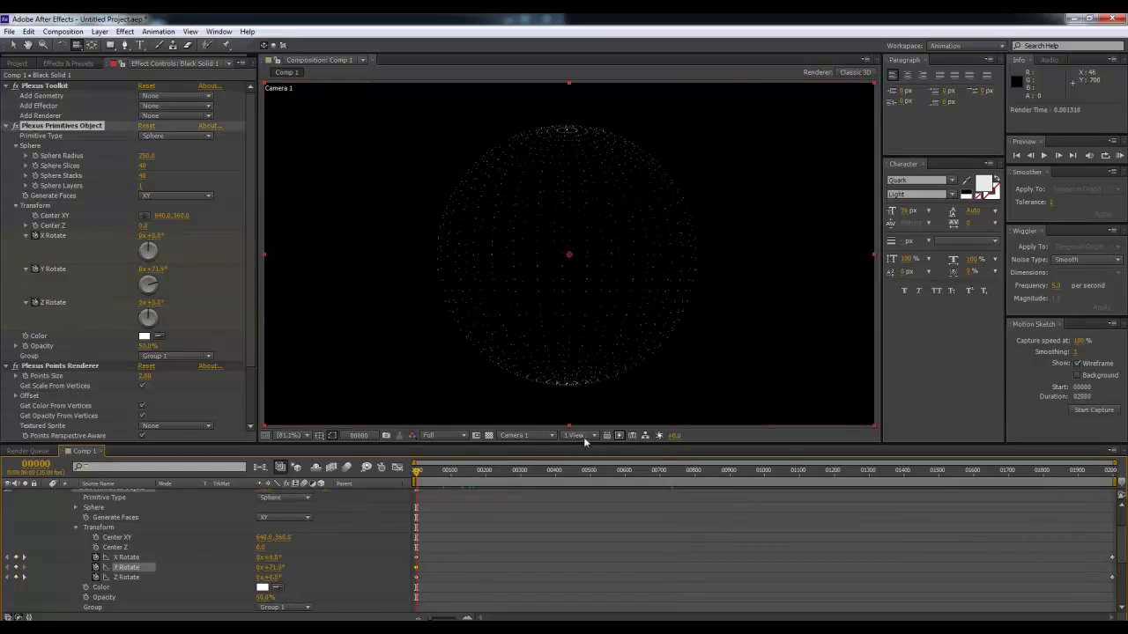
{"action": "key", "text": "End"}
{"action": "left_click_drag", "start_coordinate": [264, 568], "coordinate": [642, 552]}
- Preview the keyframed sphere spin, then switch over to Maya
{"action": "mouse_move", "coordinate": [800, 485]}
{"action": "left_mouse_down"}
{"action": "mouse_move", "coordinate": [621, 496]}
{"action": "mouse_move", "coordinate": [702, 519]}
{"action": "left_mouse_up"}
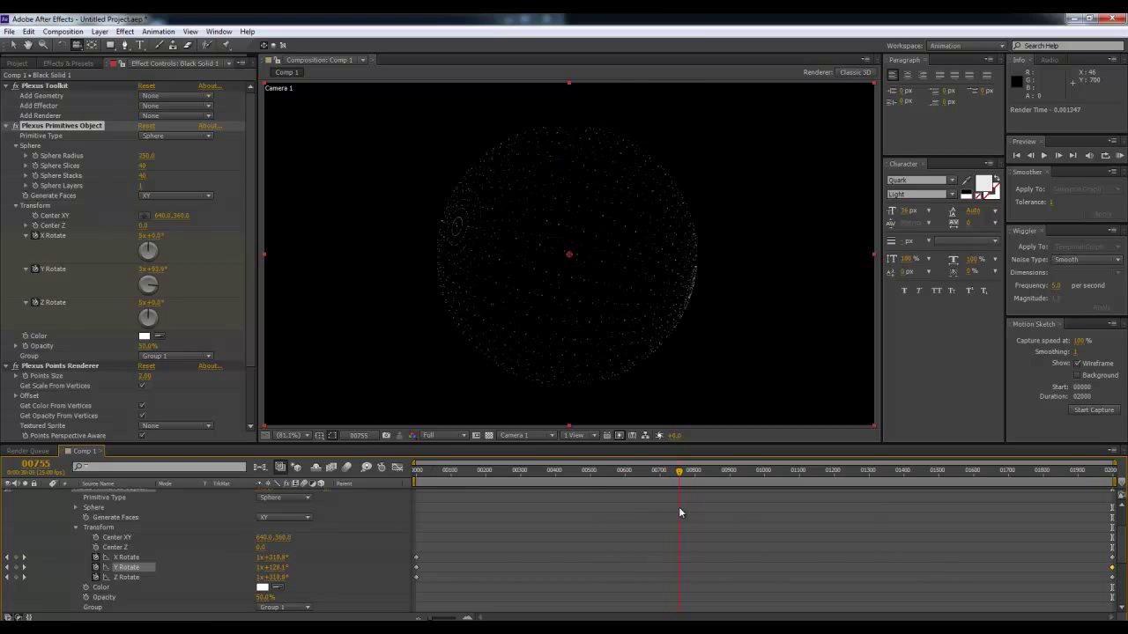
{"action": "key", "text": "space"}
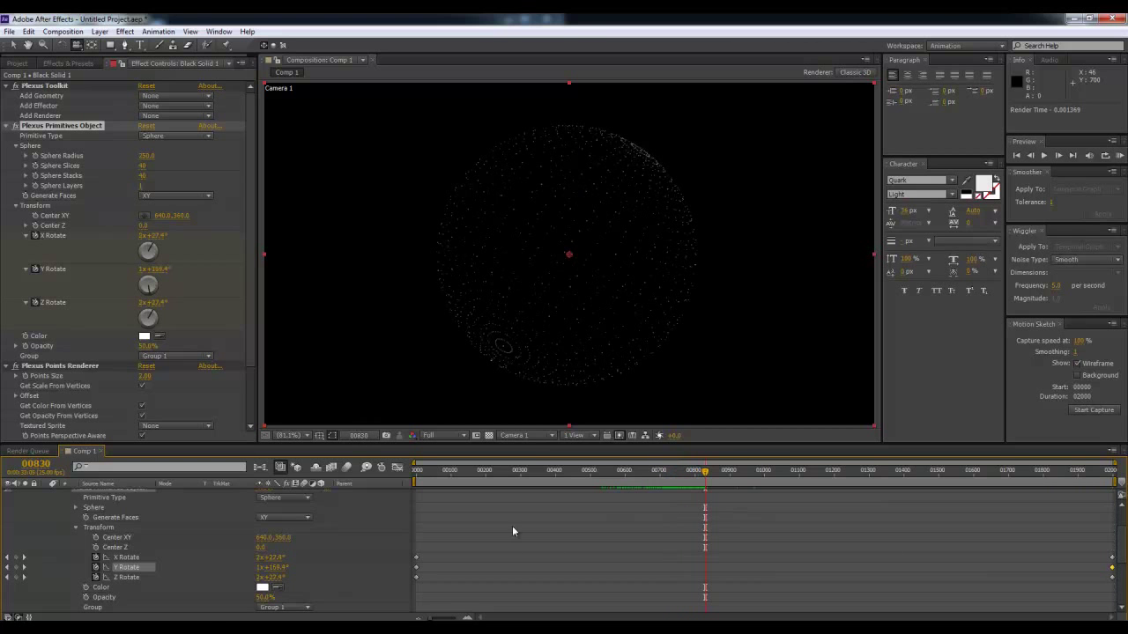
{"action": "mouse_move", "coordinate": [344, 627]}
{"action": "left_click", "coordinate": [367, 592]}
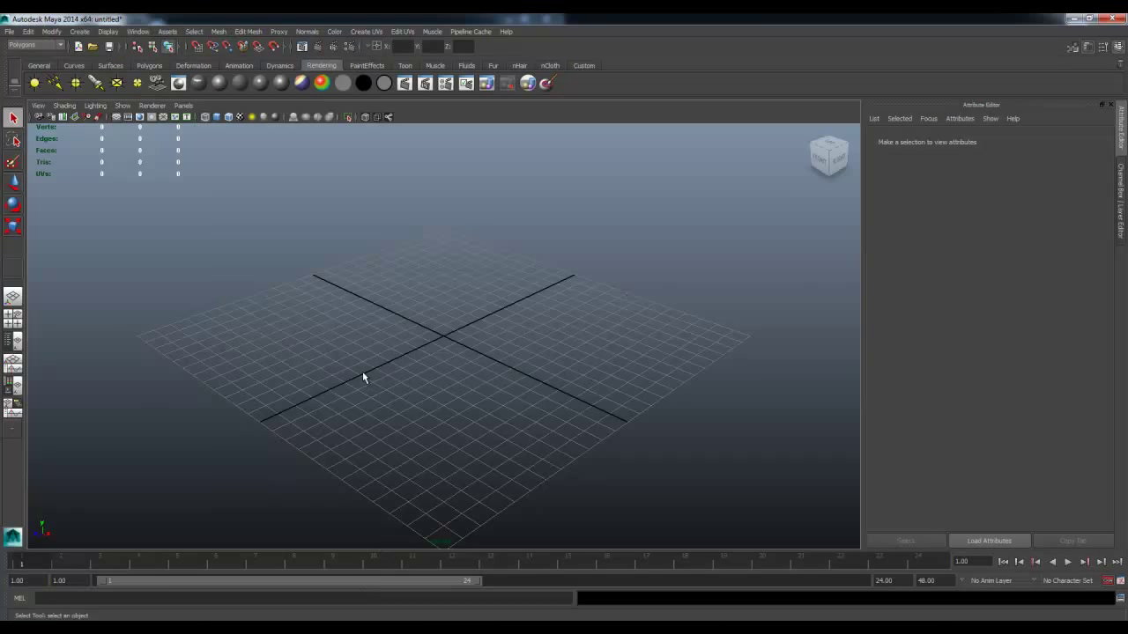
- Create polygon text reading MESISE with U type Per span # of iso params
{"action": "left_click_drag", "start_coordinate": [363, 377], "coordinate": [239, 164]}
{"action": "left_click", "coordinate": [148, 66]}
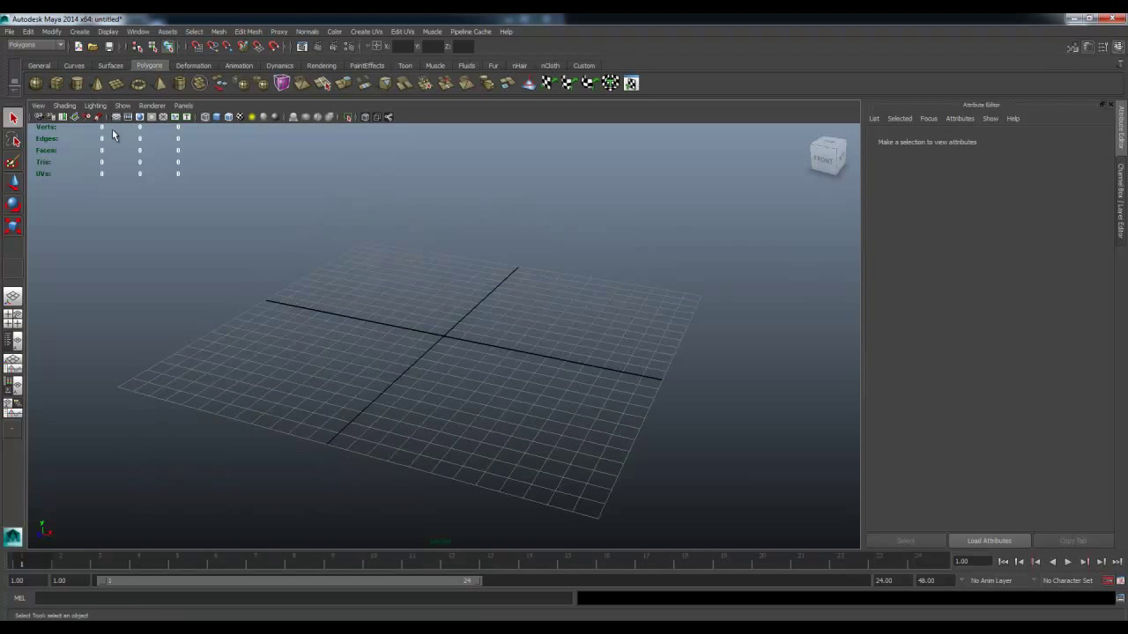
{"action": "left_click", "coordinate": [53, 31]}
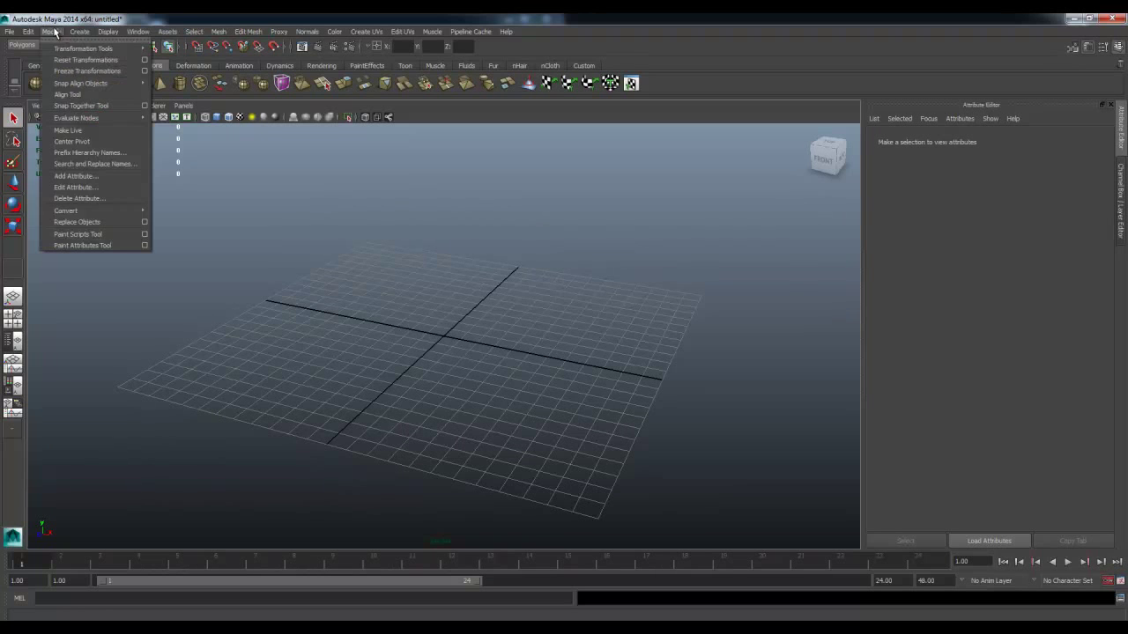
{"action": "mouse_move", "coordinate": [78, 37]}
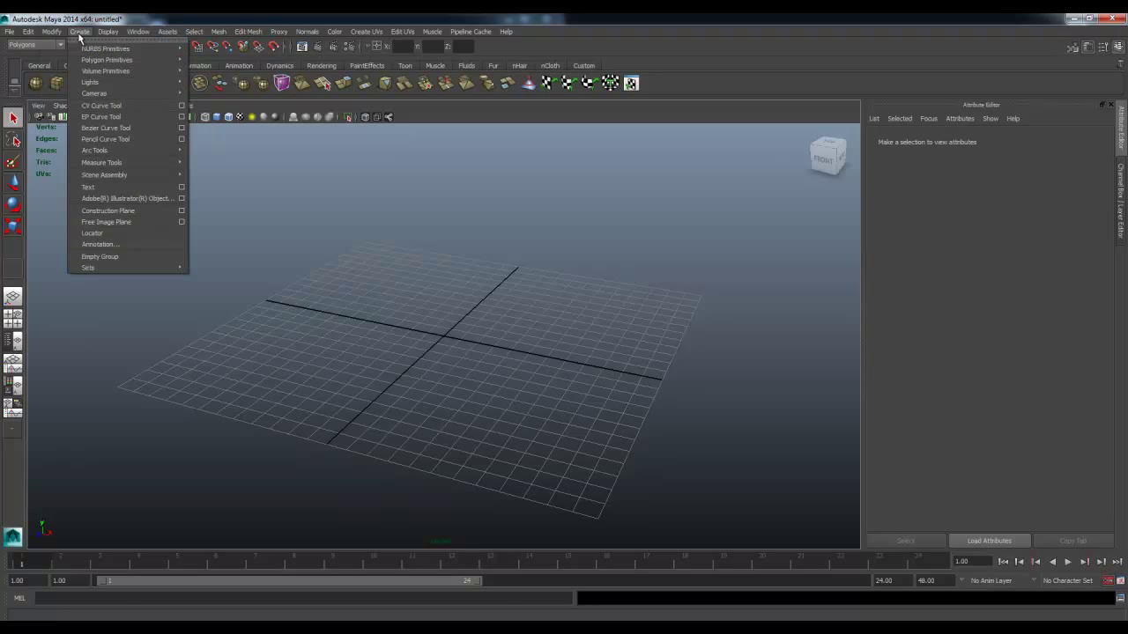
{"action": "left_click", "coordinate": [181, 186]}
{"action": "triple_click", "coordinate": [562, 259]}
{"action": "key", "text": "BackSpace"}
{"action": "type", "text": "MESISE"}
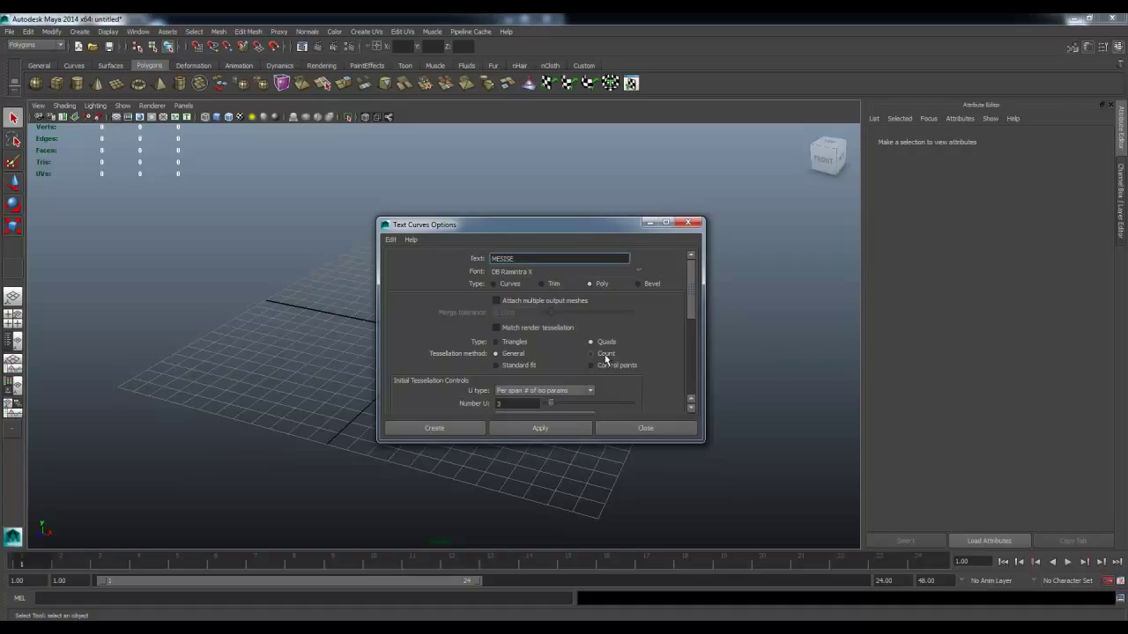
{"action": "scroll", "coordinate": [528, 374], "scroll_direction": "down", "scroll_amount": 3}
{"action": "left_click", "coordinate": [544, 321]}
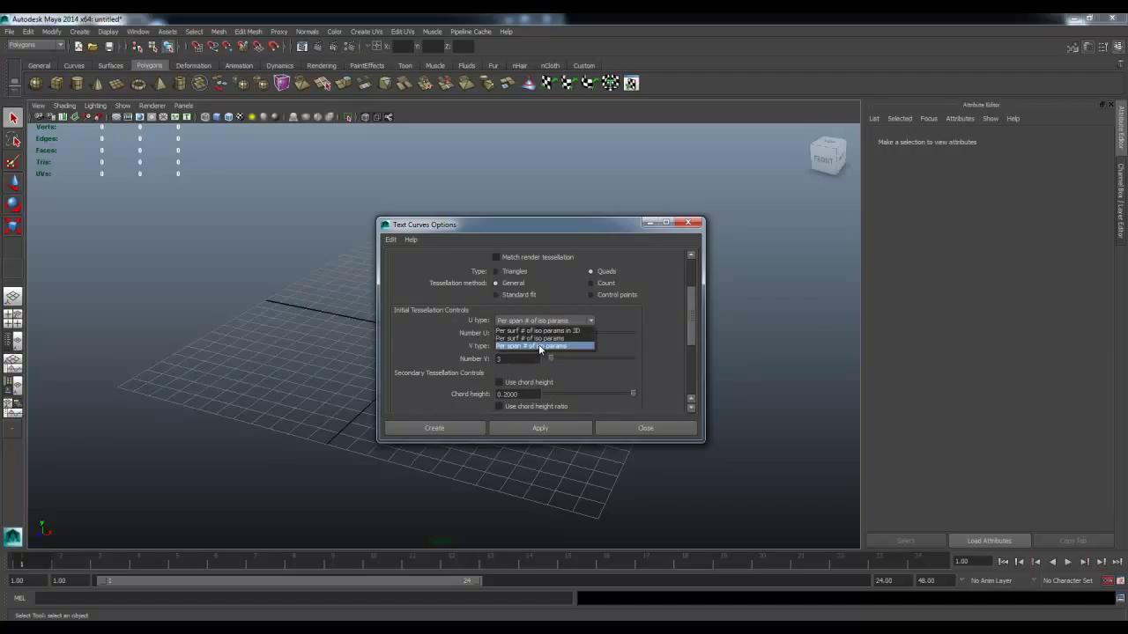
{"action": "left_click", "coordinate": [539, 347]}
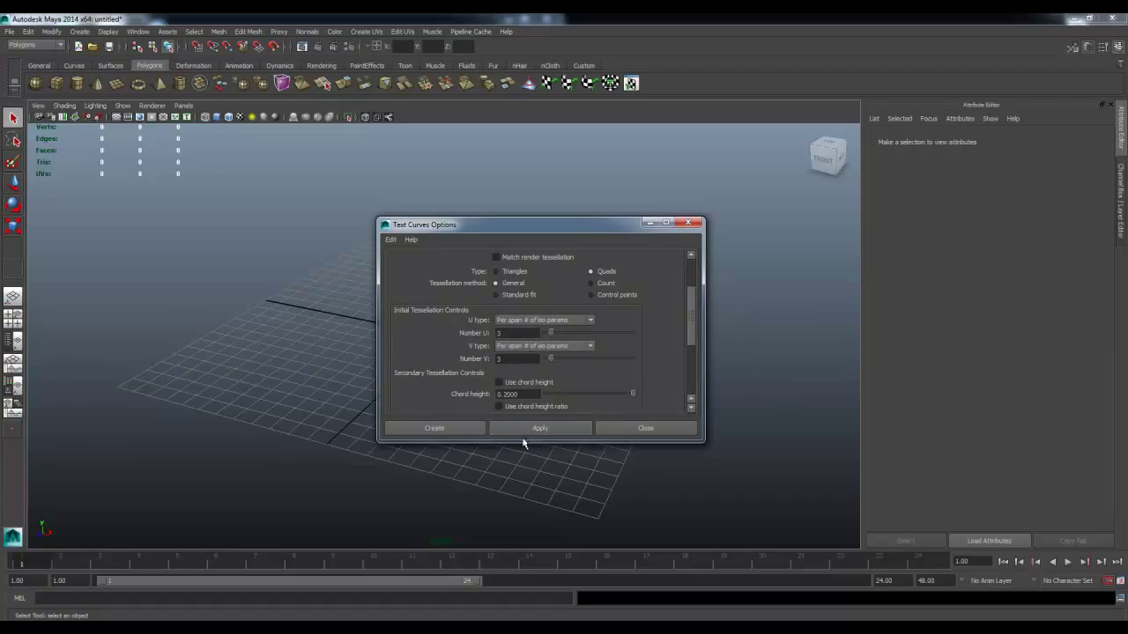
{"action": "left_click", "coordinate": [529, 430]}
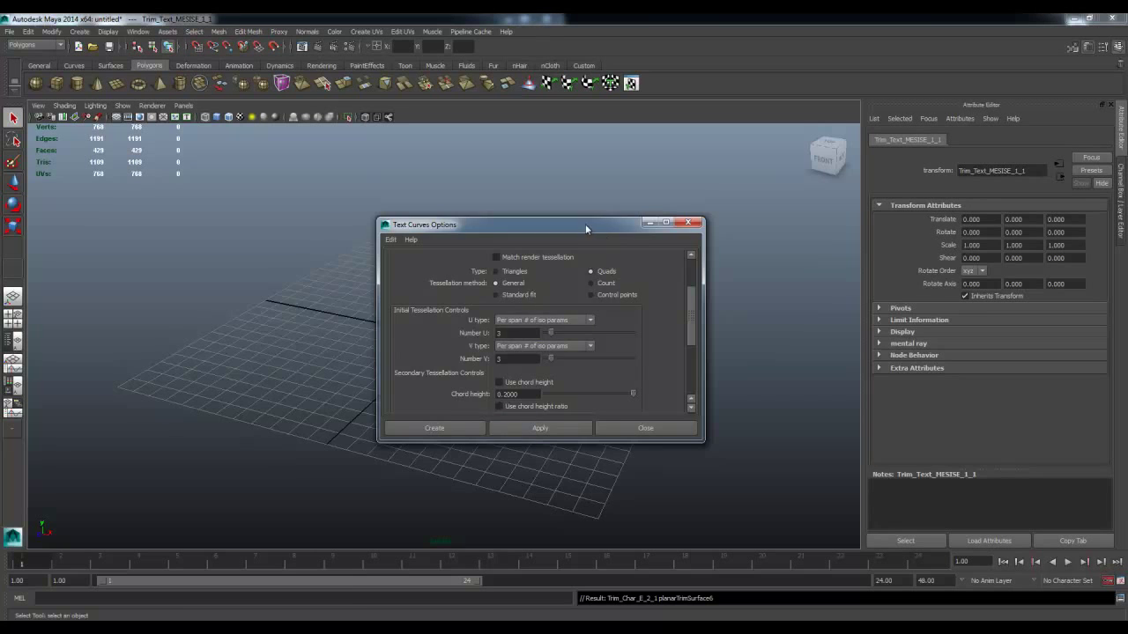
- Raise the MESISE mesh about 4.9 units above the grid and select the leftover curves
{"action": "left_click_drag", "start_coordinate": [585, 228], "coordinate": [139, 458]}
{"action": "mouse_move", "coordinate": [292, 402]}
{"action": "left_mouse_down"}
{"action": "mouse_move", "coordinate": [491, 345]}
{"action": "mouse_move", "coordinate": [685, 355]}
{"action": "left_mouse_up"}
{"action": "key", "text": "w"}
{"action": "key", "text": "5"}
{"action": "mouse_move", "coordinate": [481, 275]}
{"action": "left_mouse_down"}
{"action": "mouse_move", "coordinate": [481, 168]}
{"action": "mouse_move", "coordinate": [563, 385]}
{"action": "mouse_move", "coordinate": [486, 355]}
{"action": "left_mouse_up"}
{"action": "left_click", "coordinate": [344, 390]}
- Delete the text curves and combine the MESISE letters into polySurface1
{"action": "key", "text": "Delete"}
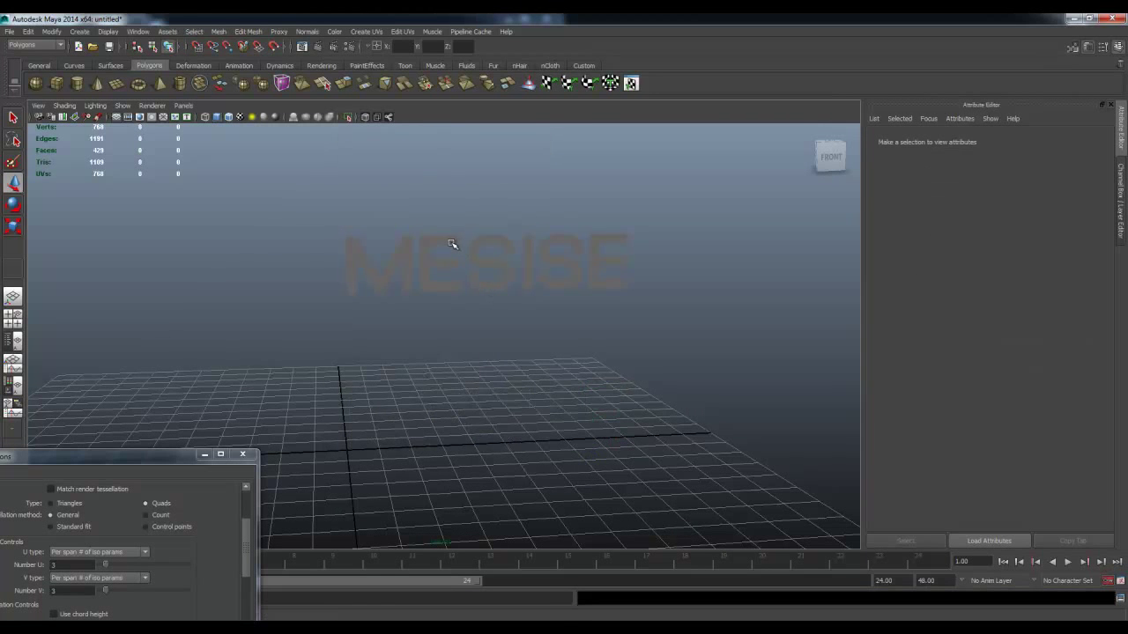
{"action": "left_click", "coordinate": [451, 244]}
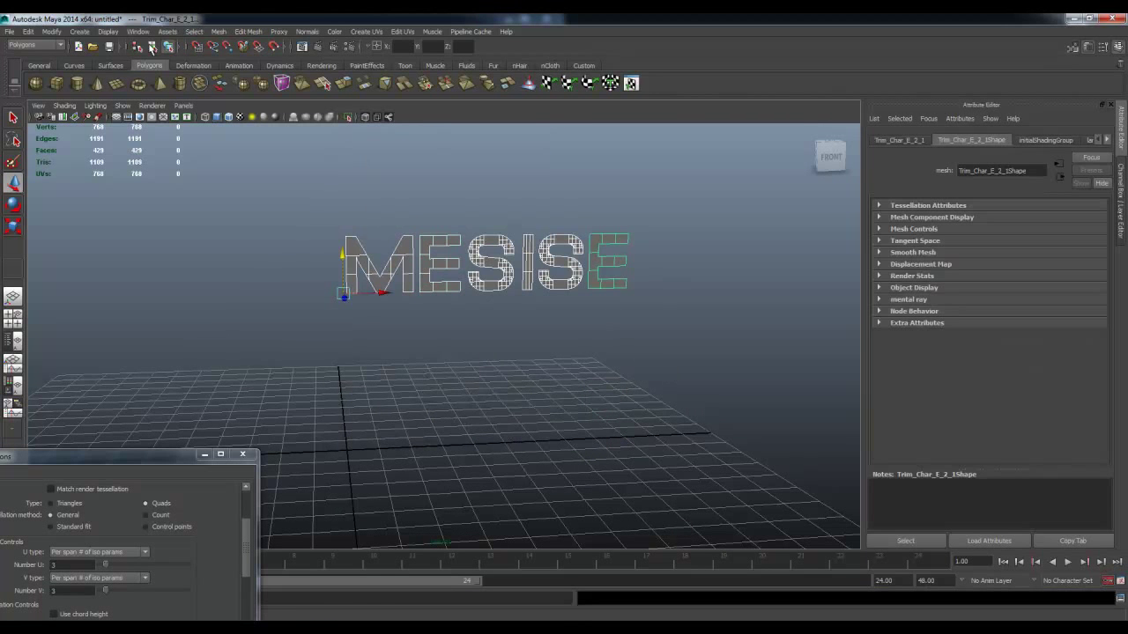
{"action": "left_click", "coordinate": [219, 32]}
{"action": "left_click", "coordinate": [234, 44]}
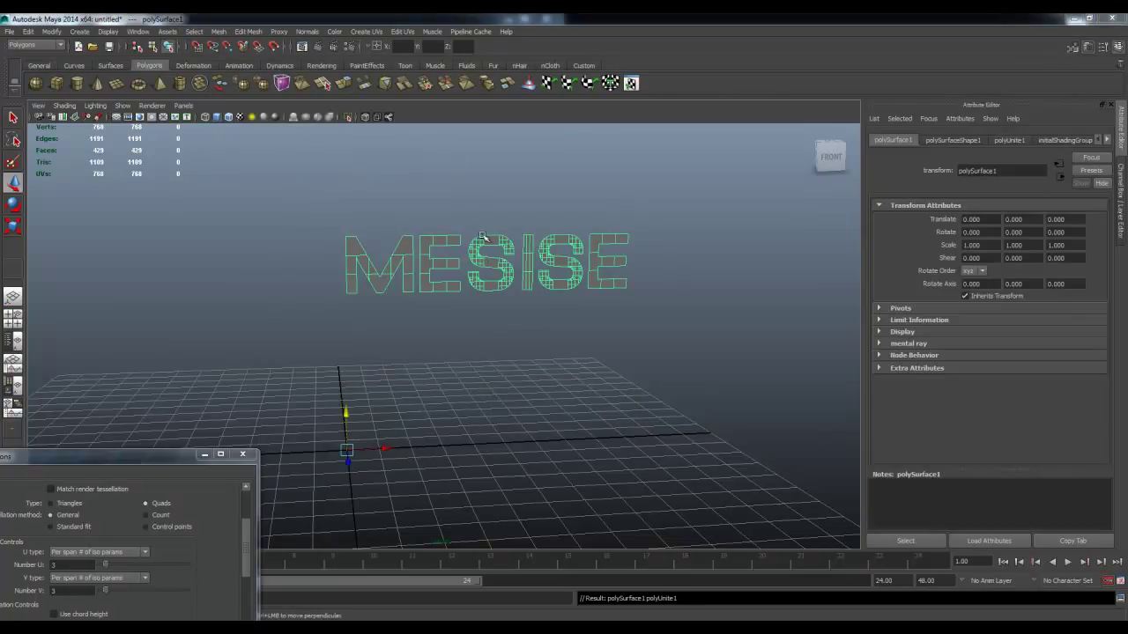
- Select all vertices of the combined MESISE mesh
{"action": "left_click", "coordinate": [446, 248]}
{"action": "left_click", "coordinate": [445, 246]}
{"action": "right_click", "coordinate": [446, 241]}
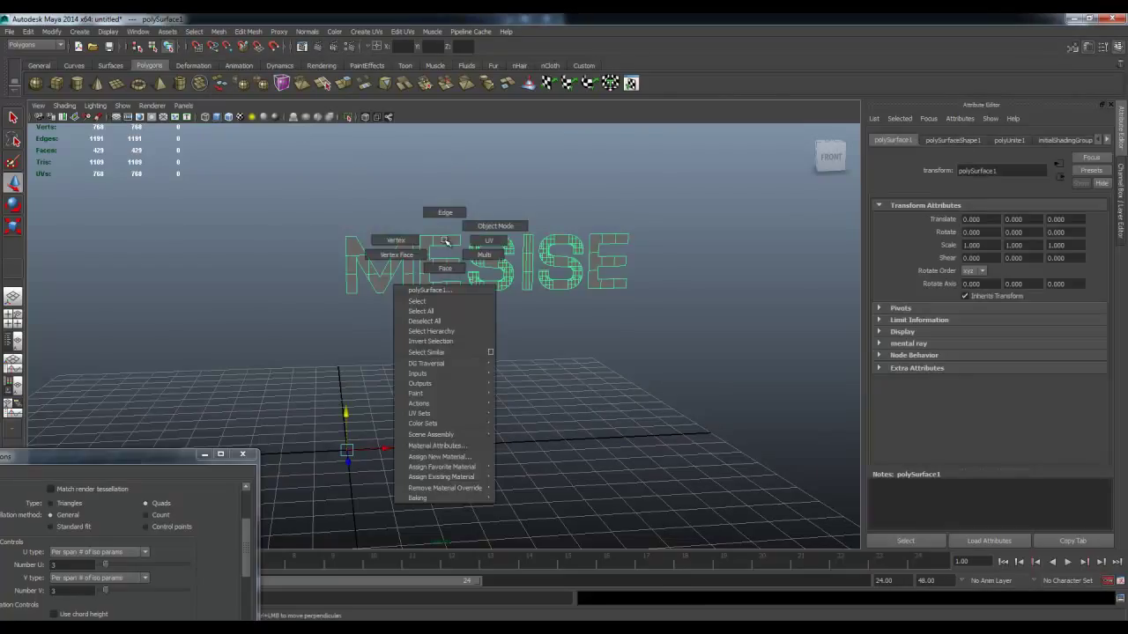
{"action": "left_click", "coordinate": [410, 241]}
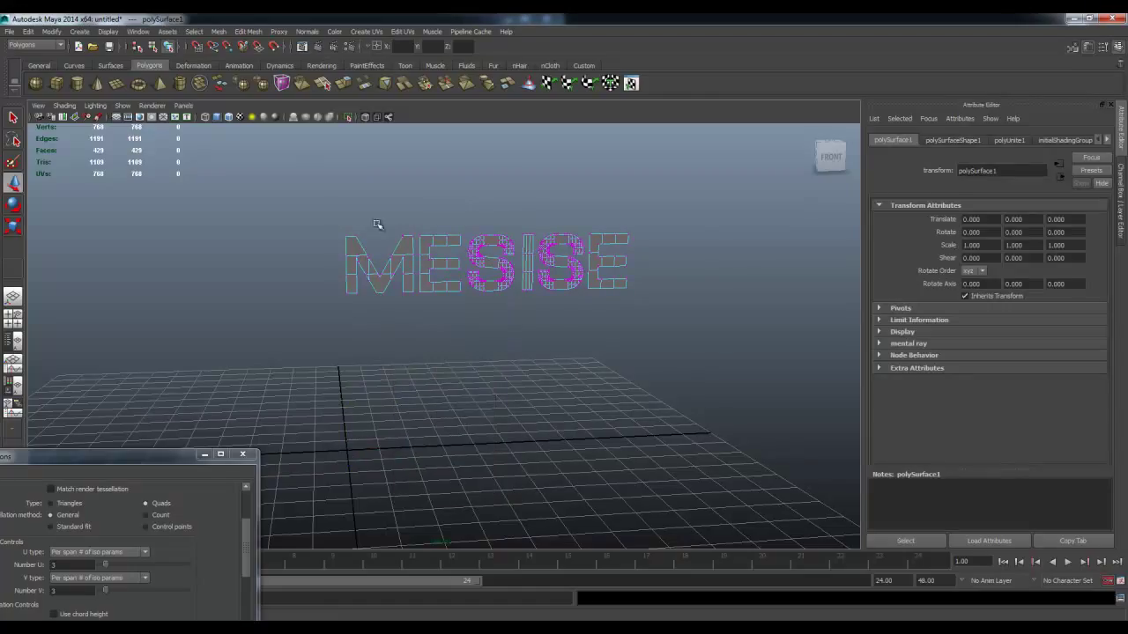
{"action": "left_click_drag", "start_coordinate": [339, 216], "coordinate": [717, 372]}
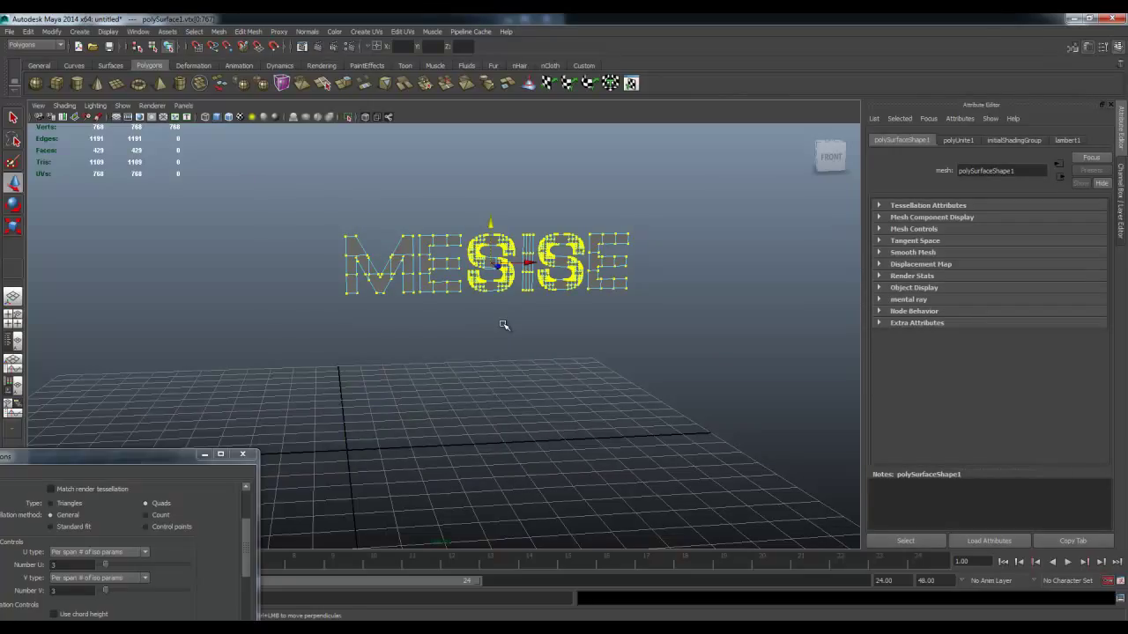
- Switch the MESISE mesh to face mode and select every letter face
{"action": "right_click", "coordinate": [440, 264]}
{"action": "left_click", "coordinate": [515, 337]}
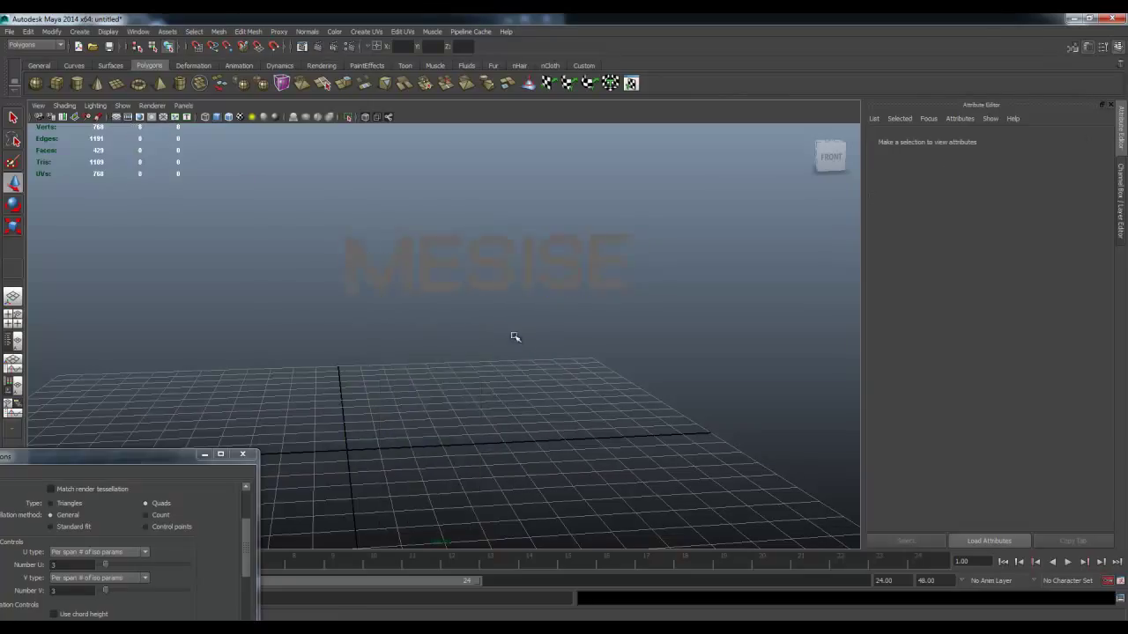
{"action": "left_click", "coordinate": [493, 269]}
{"action": "right_click", "coordinate": [489, 269]}
{"action": "left_click", "coordinate": [326, 206]}
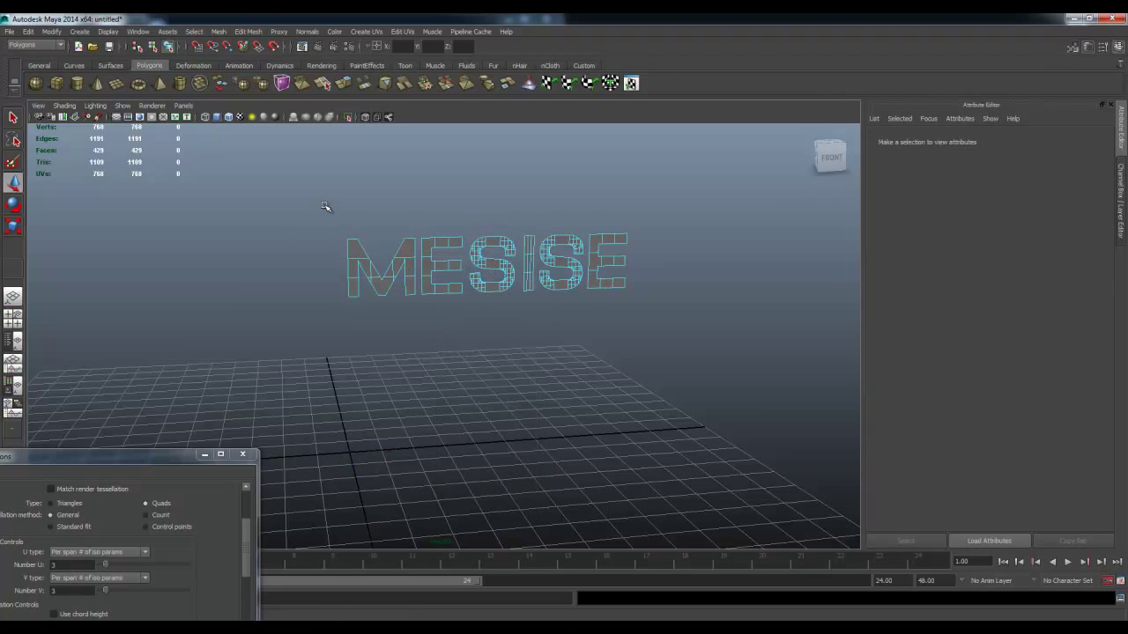
{"action": "left_click_drag", "start_coordinate": [326, 206], "coordinate": [659, 321]}
- Extrude the front faces about 1.21 units outward into solid block letters
{"action": "key", "text": "ctrl+e"}
{"action": "left_click_drag", "start_coordinate": [494, 264], "coordinate": [462, 313]}
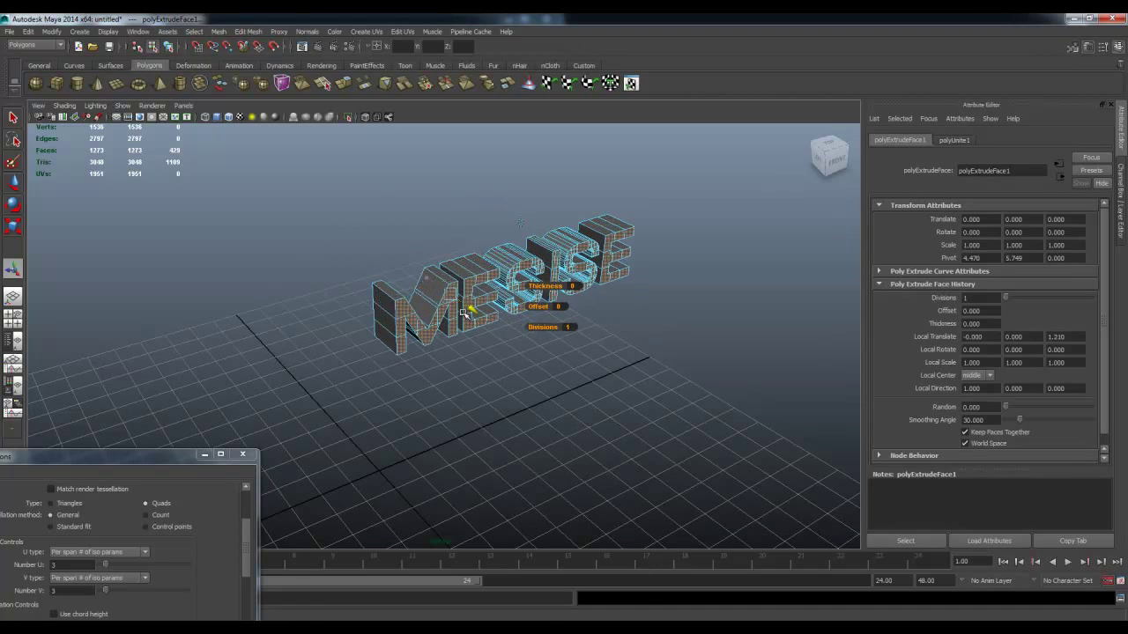
{"action": "key", "text": "ctrl+z"}
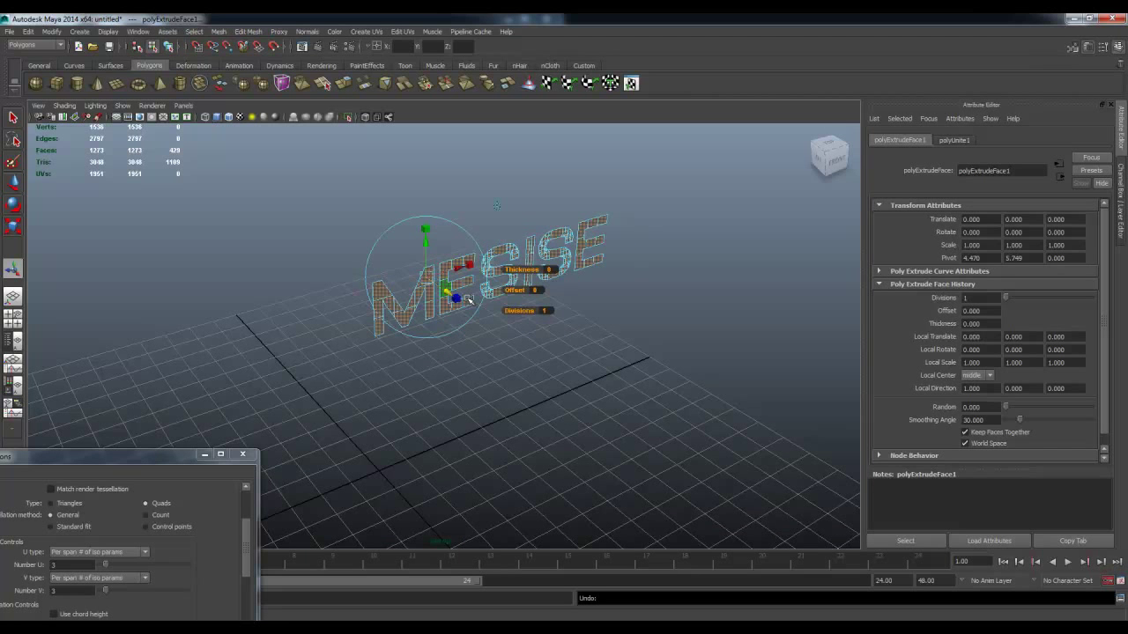
{"action": "key", "text": "w"}
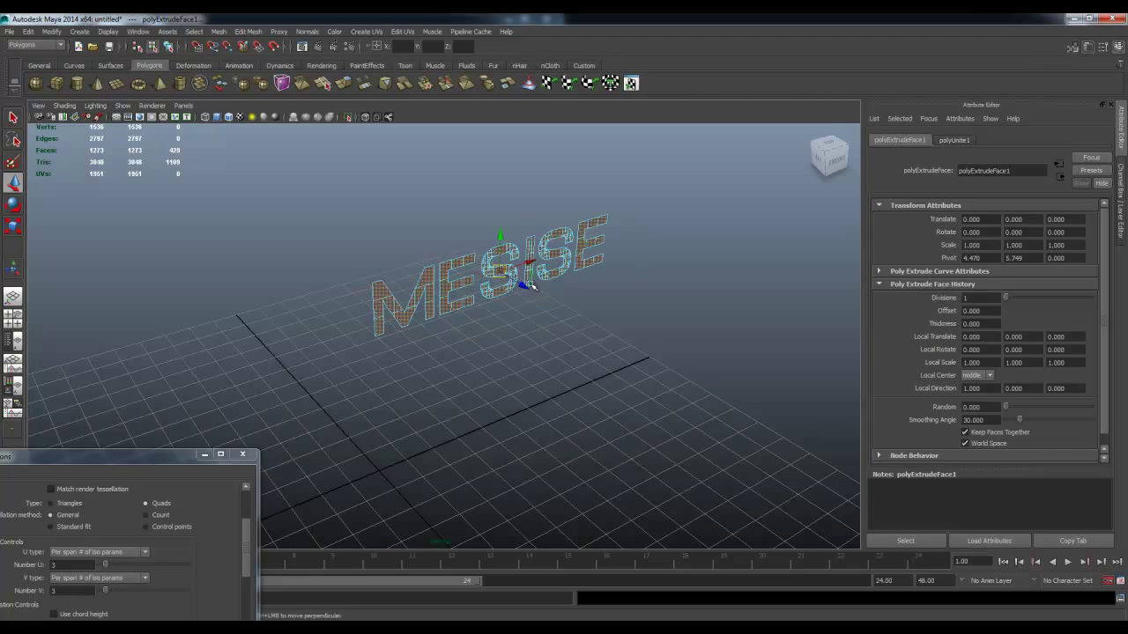
{"action": "left_click_drag", "start_coordinate": [522, 296], "coordinate": [564, 310]}
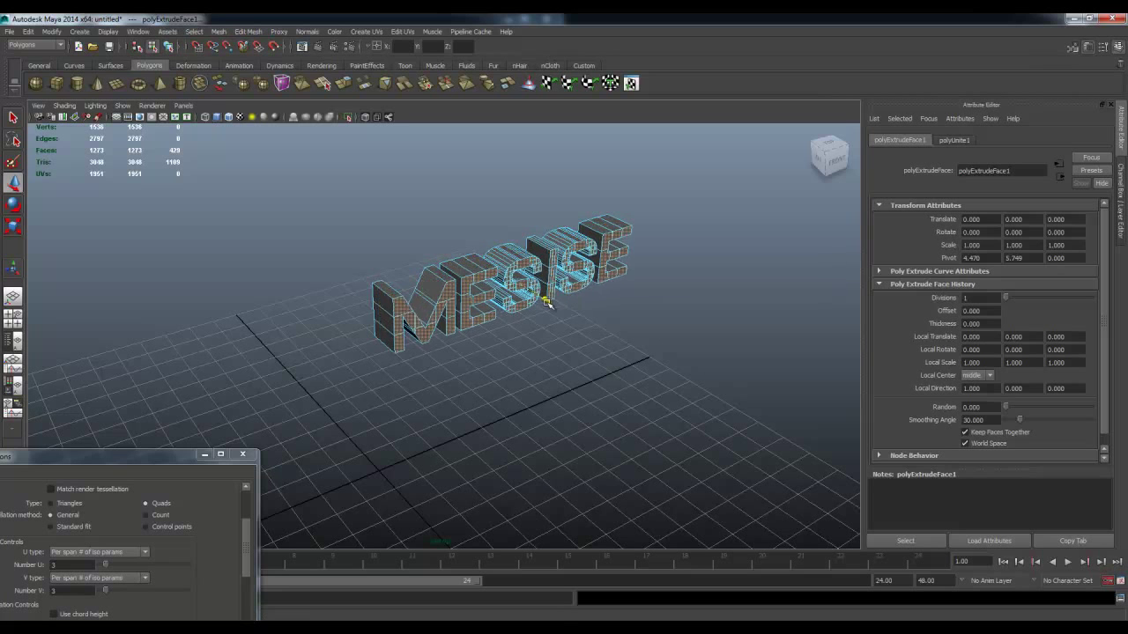
{"action": "key", "text": "q"}
{"action": "right_click", "coordinate": [607, 227]}
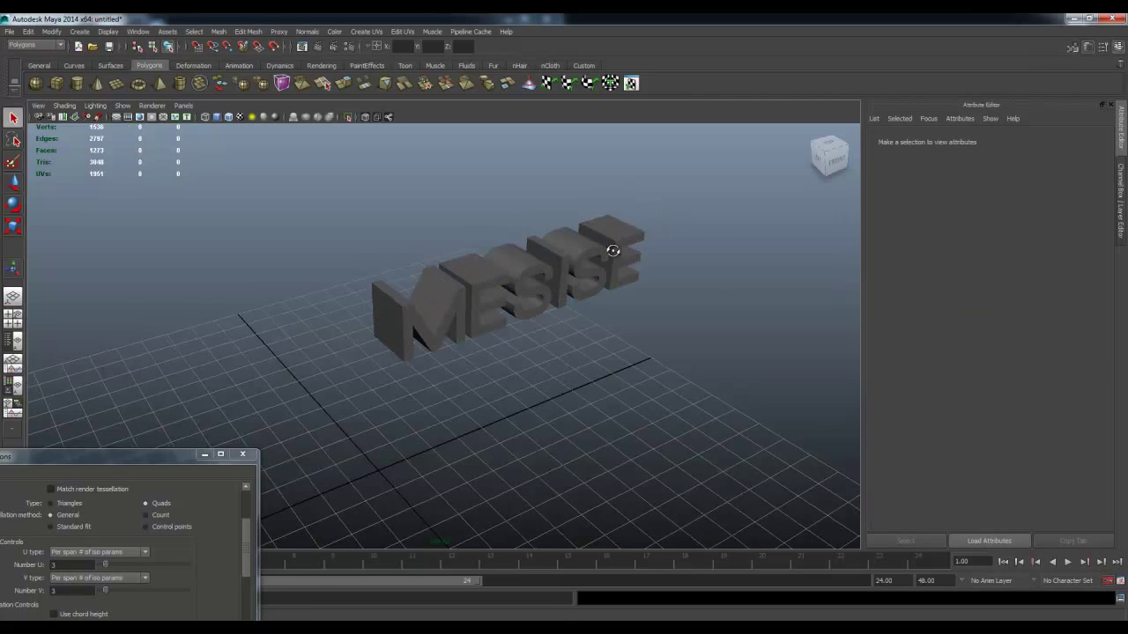
- Center the pivot of the MESISE mesh
{"action": "left_click", "coordinate": [550, 255]}
{"action": "left_click_drag", "start_coordinate": [550, 255], "coordinate": [553, 294]}
{"action": "key", "text": "w"}
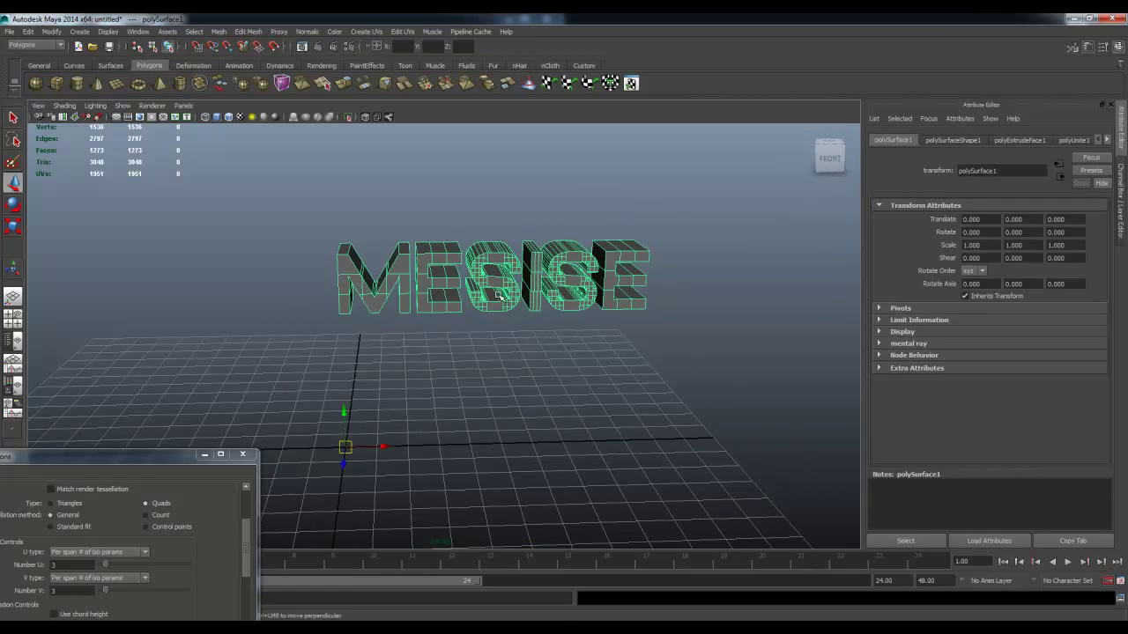
{"action": "left_click", "coordinate": [30, 32]}
{"action": "mouse_move", "coordinate": [51, 32]}
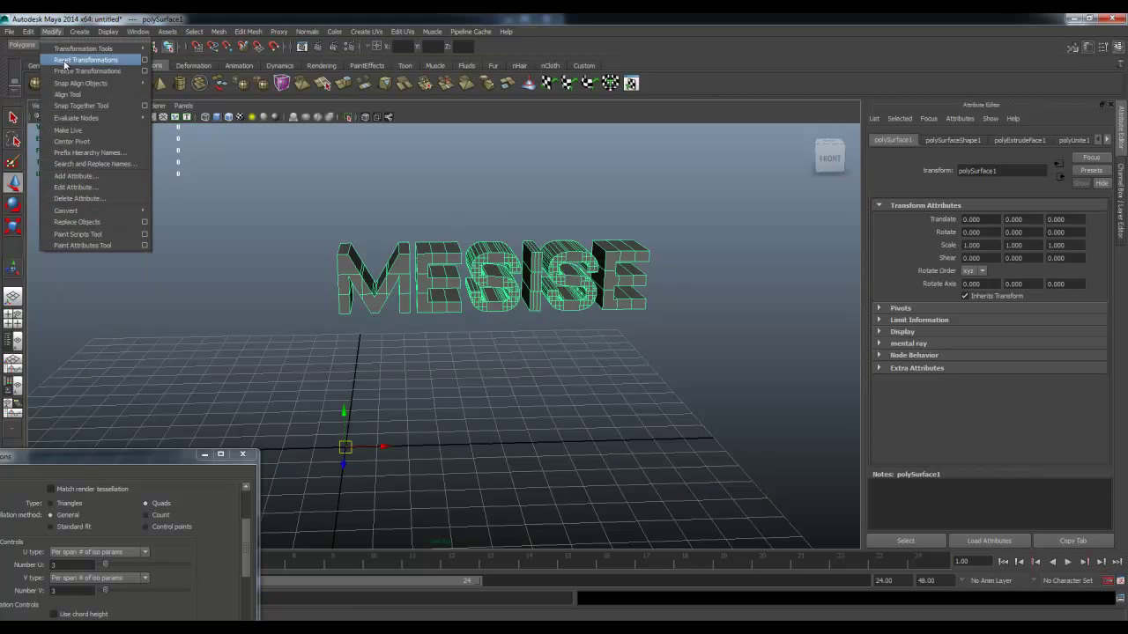
{"action": "left_click", "coordinate": [86, 148]}
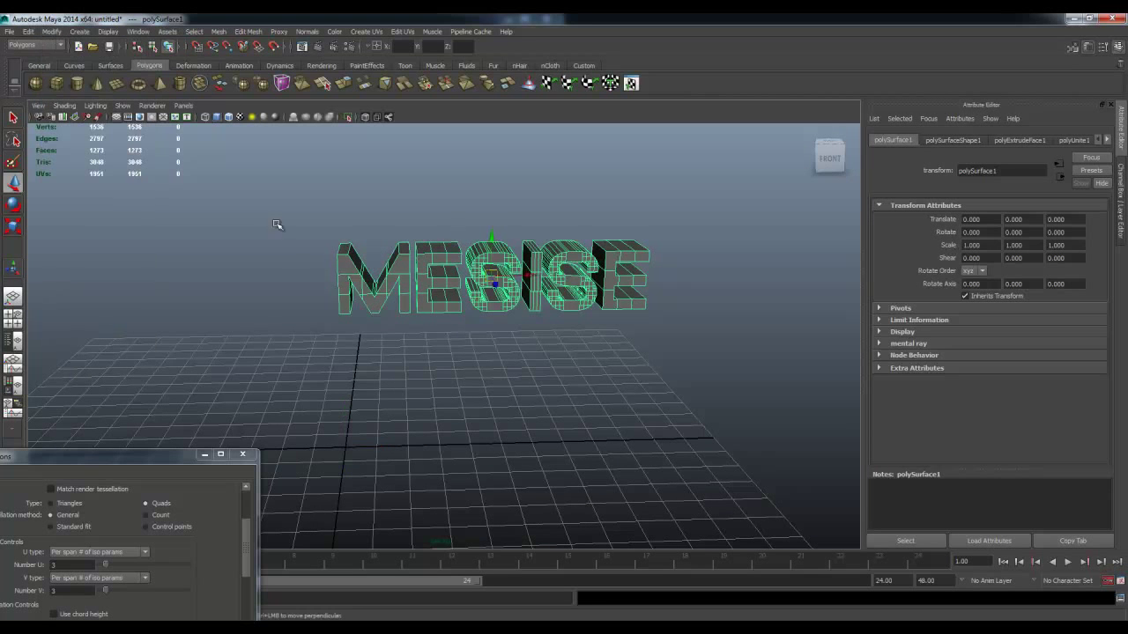
- Snap the letters to the grid origin, translating them to -4.470, -5.749, -0.816
{"action": "middle_click", "coordinate": [357, 451]}
{"action": "left_click_drag", "start_coordinate": [374, 444], "coordinate": [500, 293], "text": "alt"}
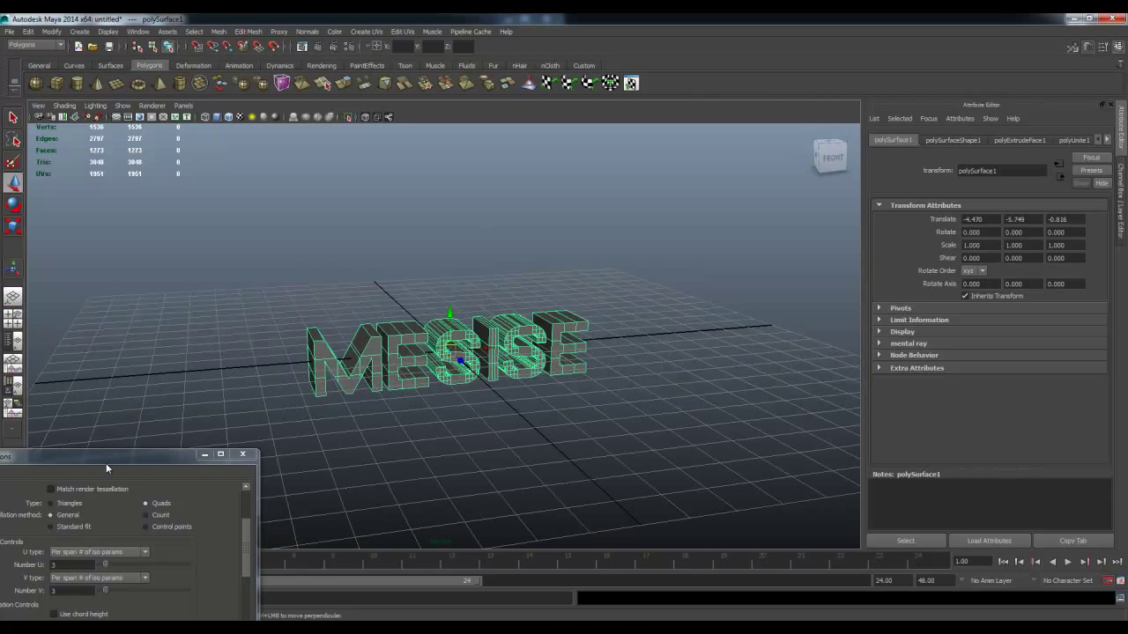
{"action": "left_click_drag", "start_coordinate": [105, 462], "coordinate": [0, 327]}
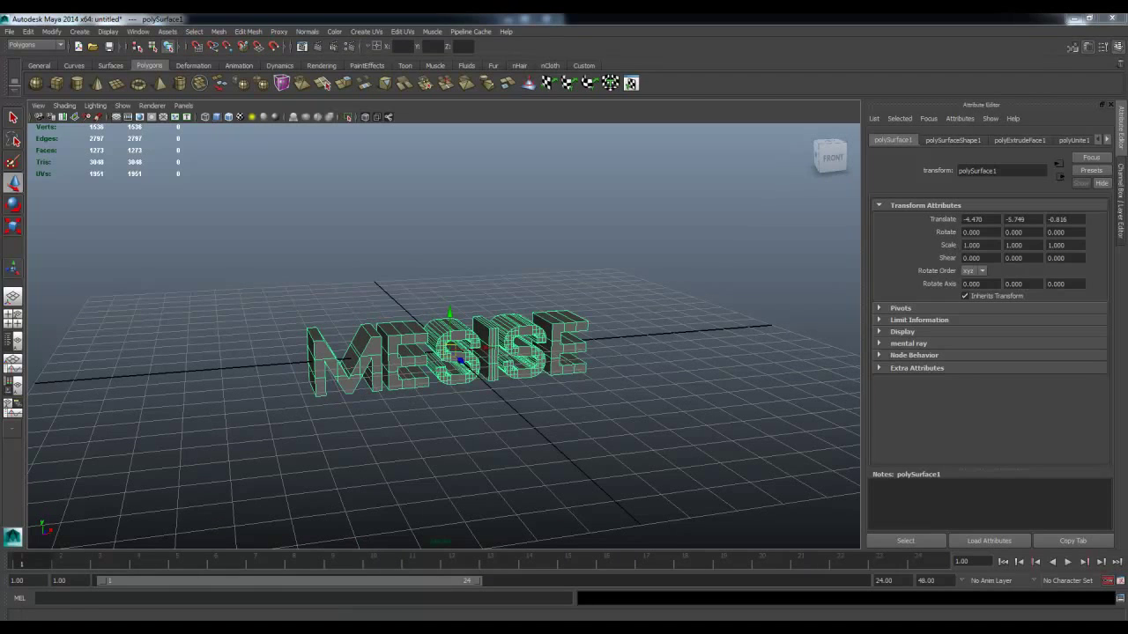
{"action": "left_click", "coordinate": [11, 32]}
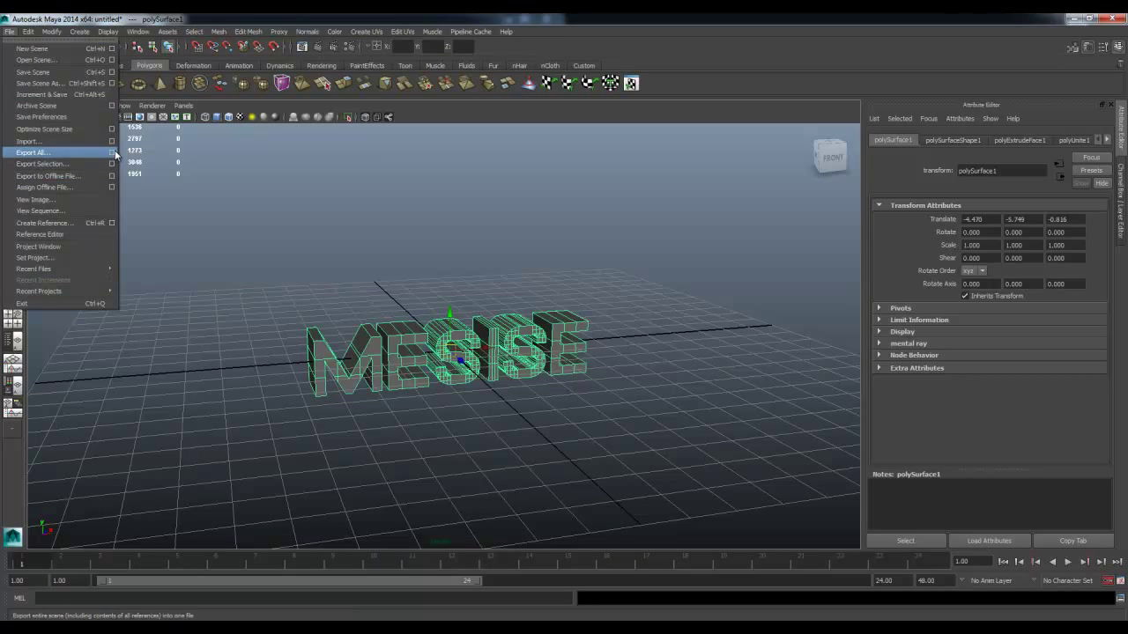
{"action": "left_click", "coordinate": [113, 153]}
{"action": "left_click", "coordinate": [287, 204]}
{"action": "scroll", "coordinate": [299, 247], "scroll_direction": "down", "scroll_amount": 2}
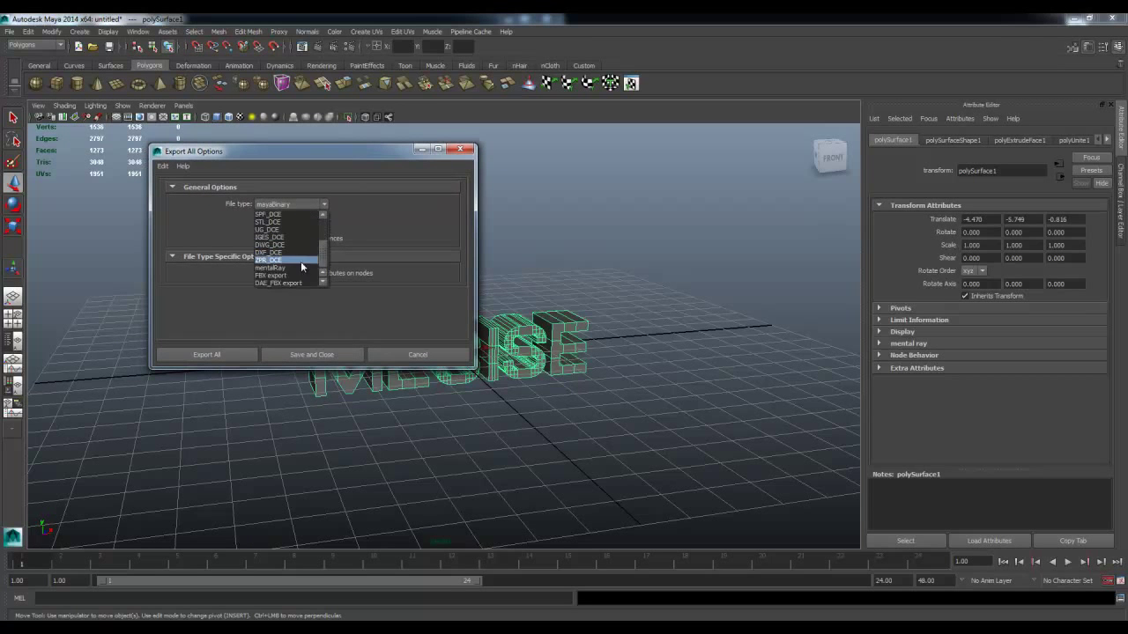
{"action": "scroll", "coordinate": [289, 269], "scroll_direction": "up", "scroll_amount": 1}
{"action": "scroll", "coordinate": [293, 264], "scroll_direction": "up", "scroll_amount": 1}
{"action": "scroll", "coordinate": [294, 267], "scroll_direction": "down", "scroll_amount": 1}
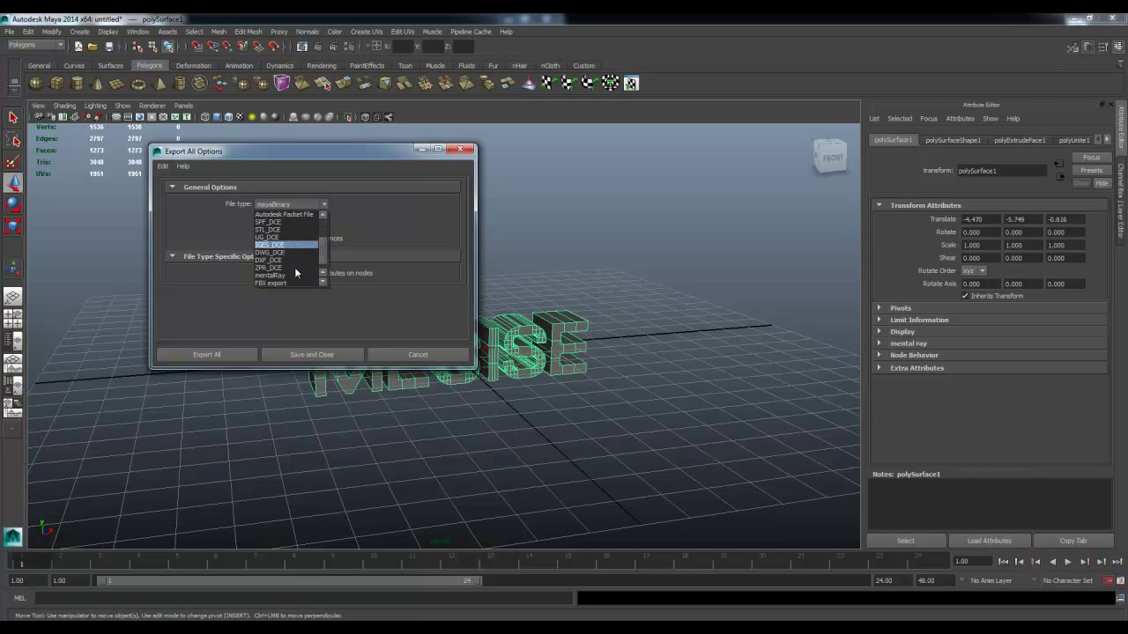
{"action": "scroll", "coordinate": [296, 275], "scroll_direction": "down", "scroll_amount": 1}
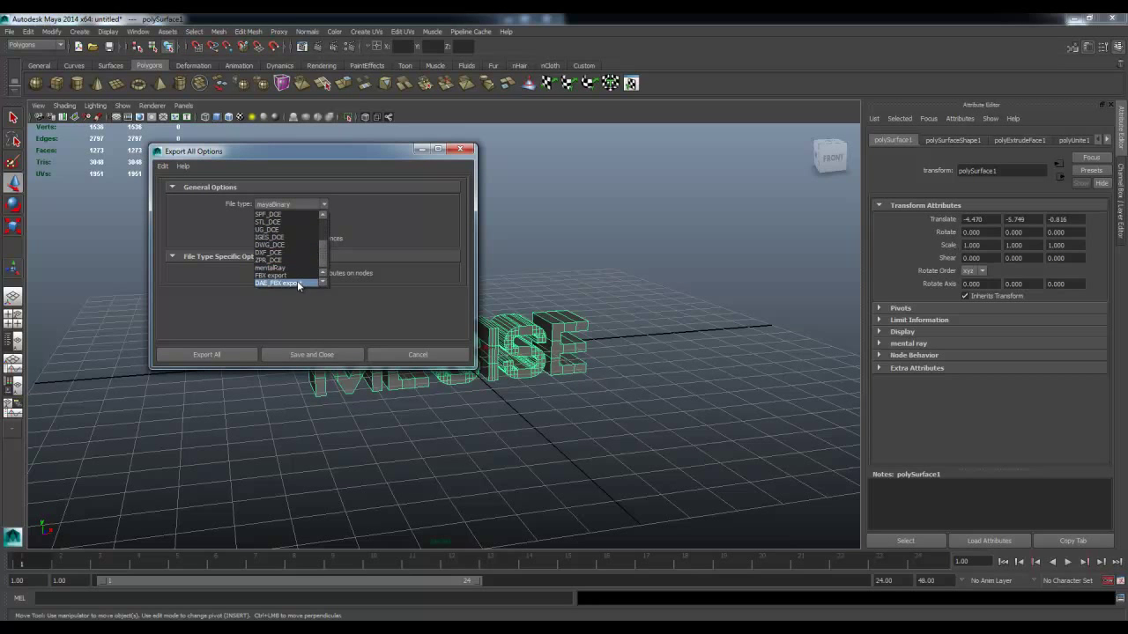
{"action": "left_click", "coordinate": [418, 354]}
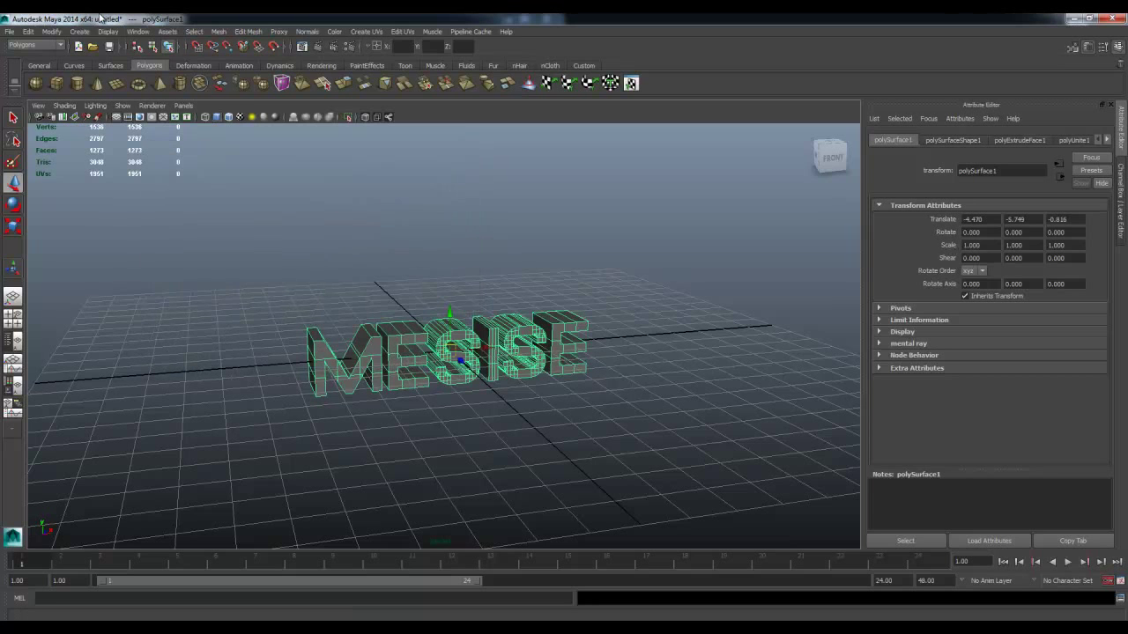
{"action": "left_click", "coordinate": [139, 32]}
- Load the objExport.mll plug-in in the Plug-in Manager and close it
{"action": "mouse_move", "coordinate": [172, 94]}
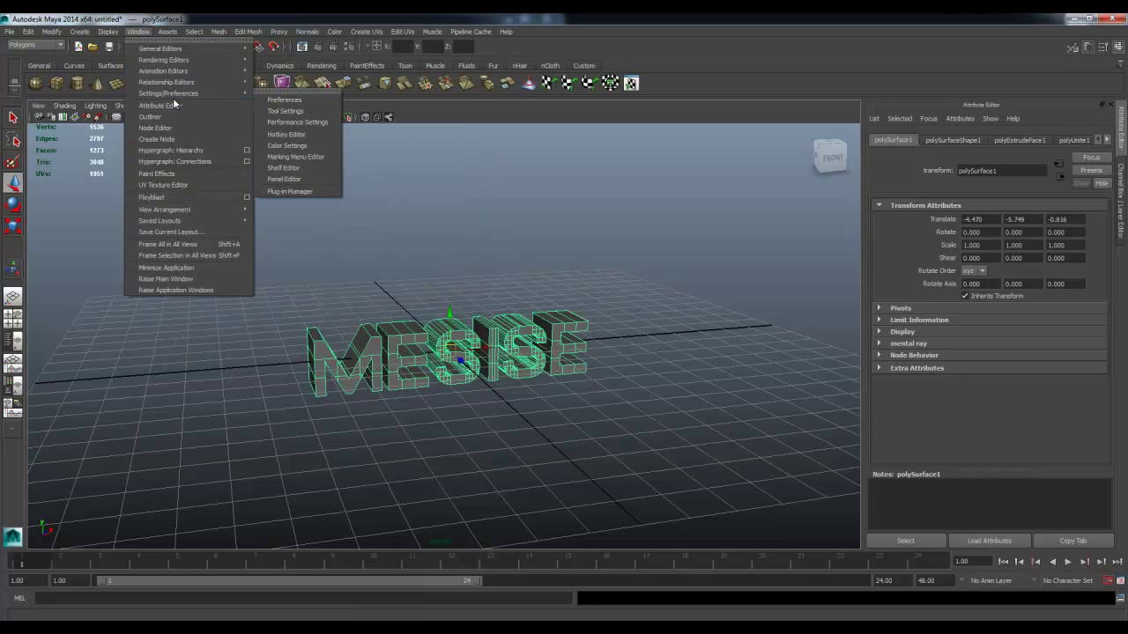
{"action": "left_click", "coordinate": [283, 192]}
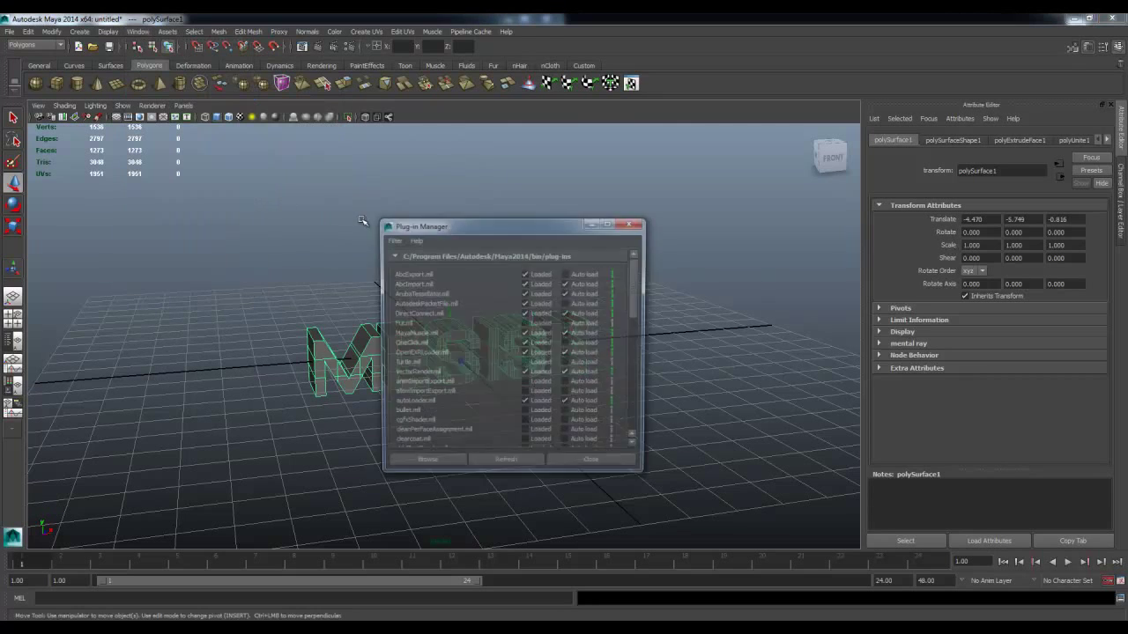
{"action": "left_click_drag", "start_coordinate": [487, 229], "coordinate": [421, 139]}
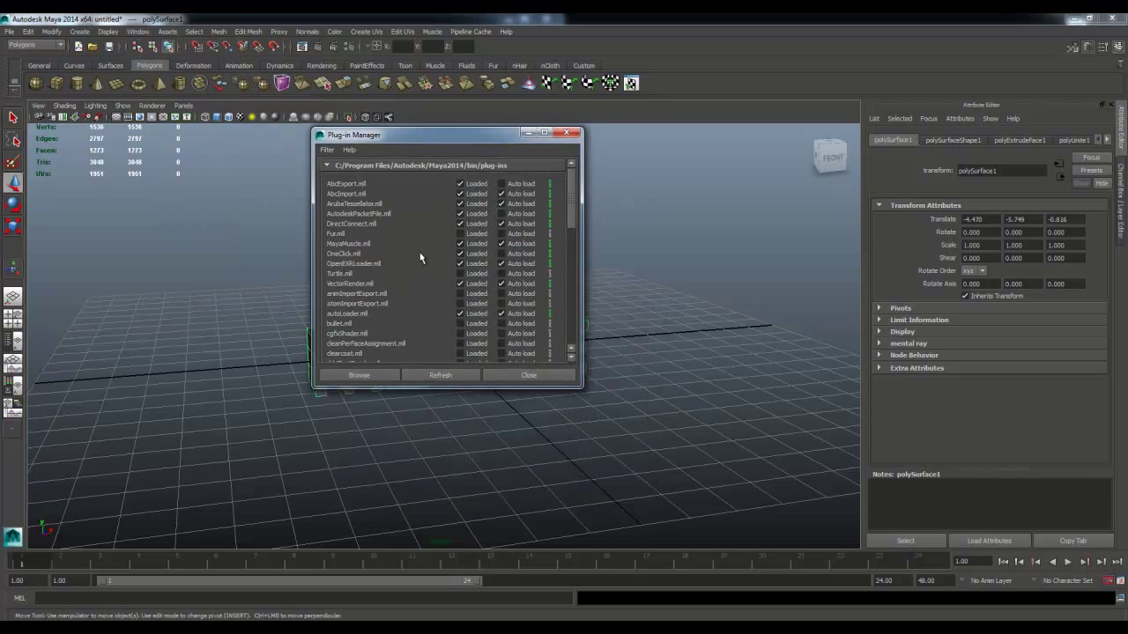
{"action": "mouse_move", "coordinate": [571, 221]}
{"action": "left_mouse_down"}
{"action": "mouse_move", "coordinate": [565, 276]}
{"action": "mouse_move", "coordinate": [578, 328]}
{"action": "mouse_move", "coordinate": [582, 293]}
{"action": "left_mouse_up"}
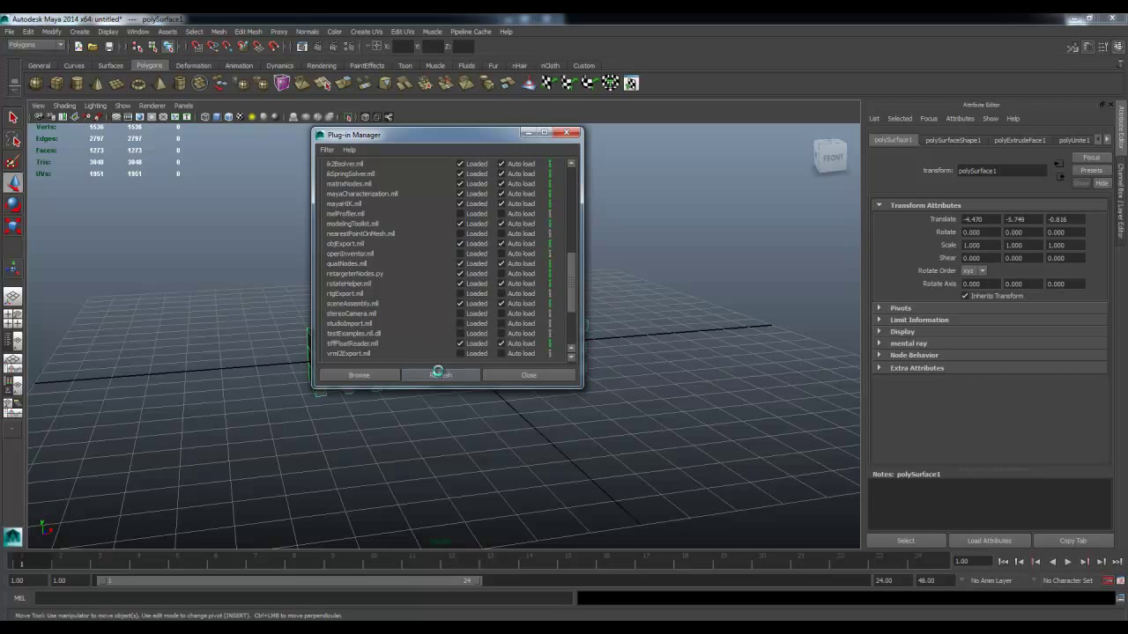
{"action": "left_click", "coordinate": [524, 376]}
- Deselect the MESISE mesh so nothing is selected in the scene
{"action": "left_click", "coordinate": [176, 157]}
{"action": "key", "text": "ctrl+z"}
{"action": "left_click", "coordinate": [219, 227]}
{"action": "left_click", "coordinate": [10, 32]}
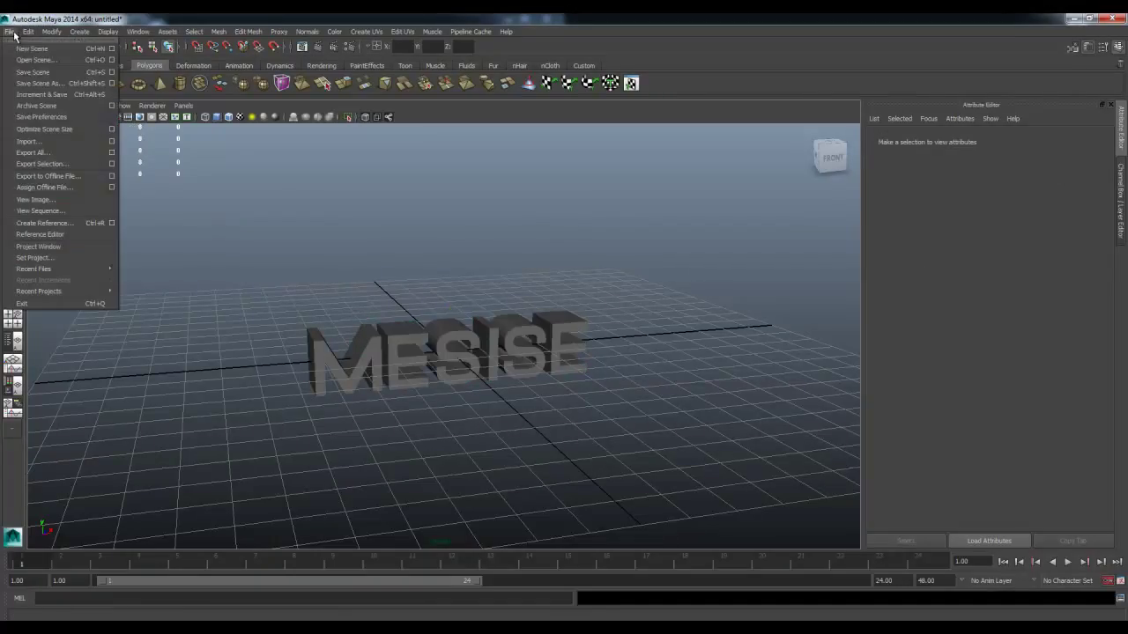
- Export All of the scene as OBJexport file 001.obj on the Desktop
{"action": "left_click", "coordinate": [103, 157]}
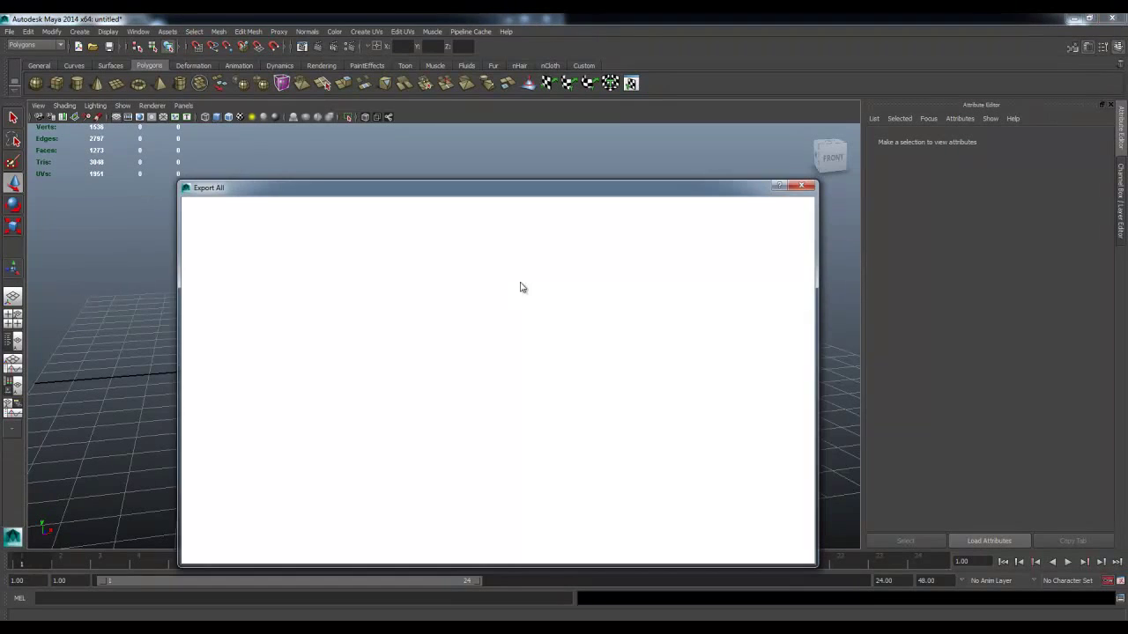
{"action": "left_click_drag", "start_coordinate": [434, 193], "coordinate": [424, 183]}
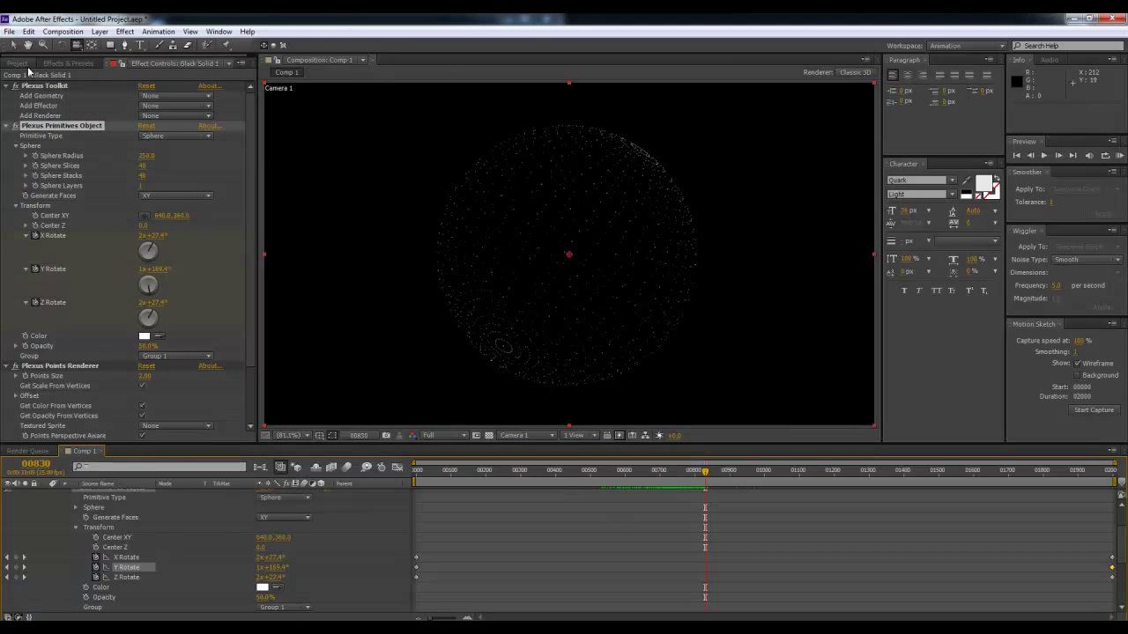
{"action": "left_click", "coordinate": [28, 66]}
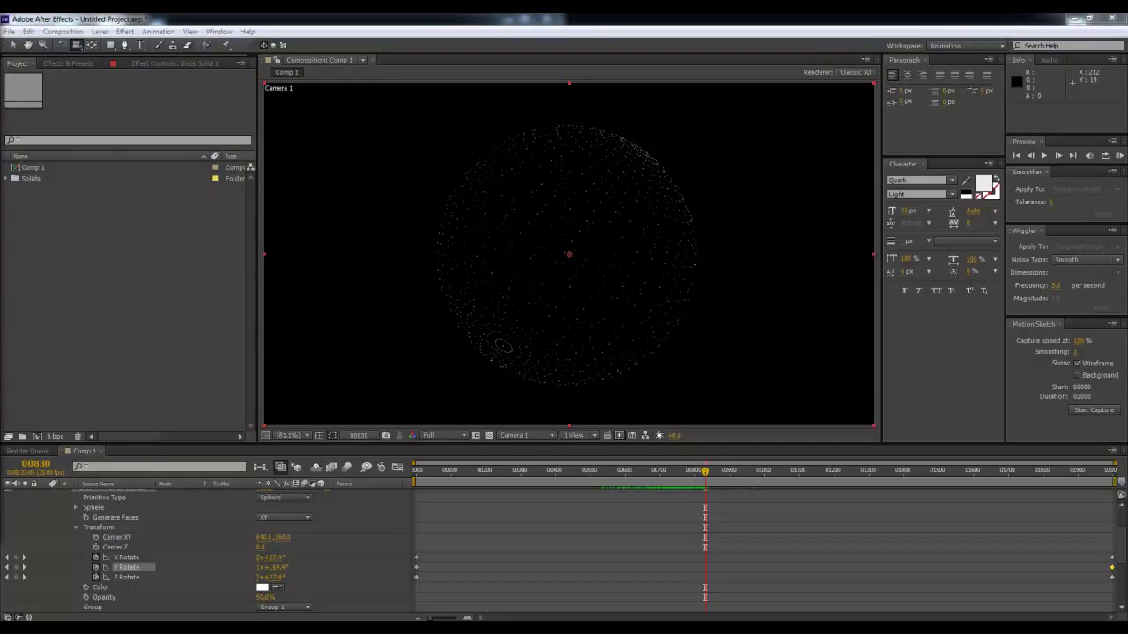
- Import 001.obj into the Project panel, then delete it, leaving Comp 1 and Solids
{"action": "mouse_move", "coordinate": [123, 282]}
{"action": "left_mouse_down"}
{"action": "mouse_move", "coordinate": [135, 330]}
{"action": "mouse_move", "coordinate": [122, 337]}
{"action": "left_mouse_up"}
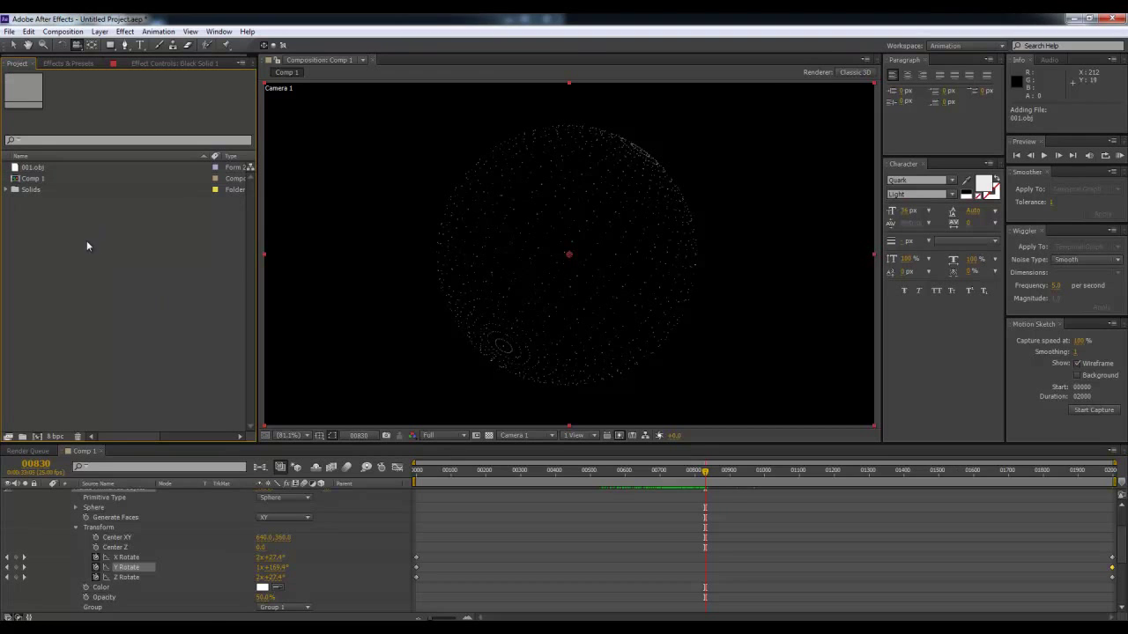
{"action": "mouse_move", "coordinate": [306, 445]}
{"action": "left_mouse_down"}
{"action": "mouse_move", "coordinate": [327, 310]}
{"action": "mouse_move", "coordinate": [333, 355]}
{"action": "left_mouse_up"}
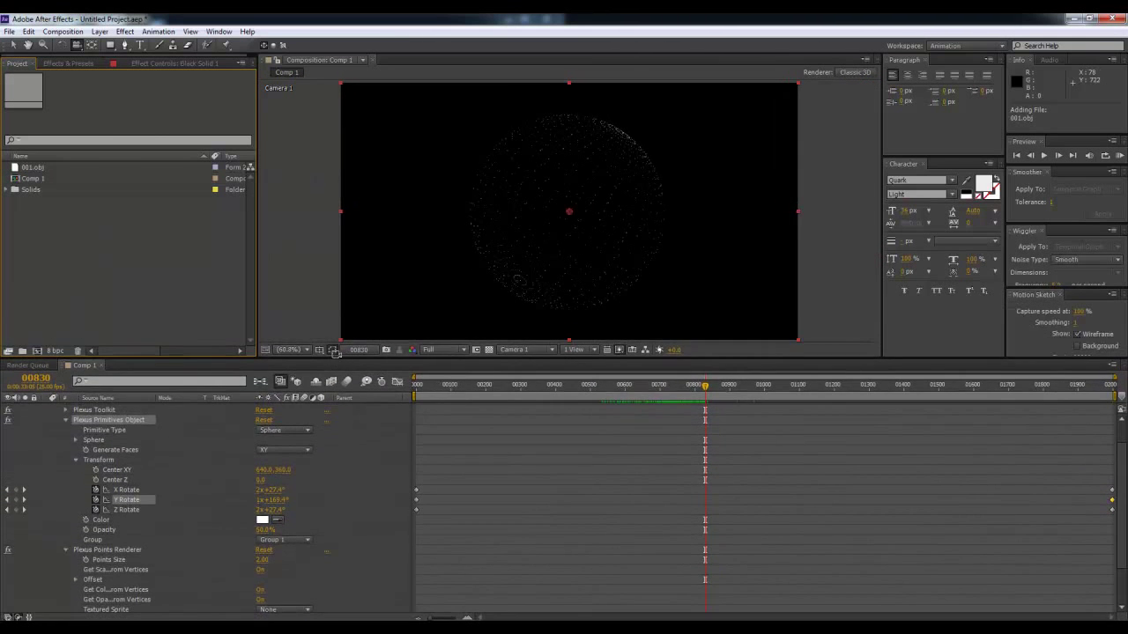
{"action": "scroll", "coordinate": [115, 414], "scroll_direction": "up", "scroll_amount": 2}
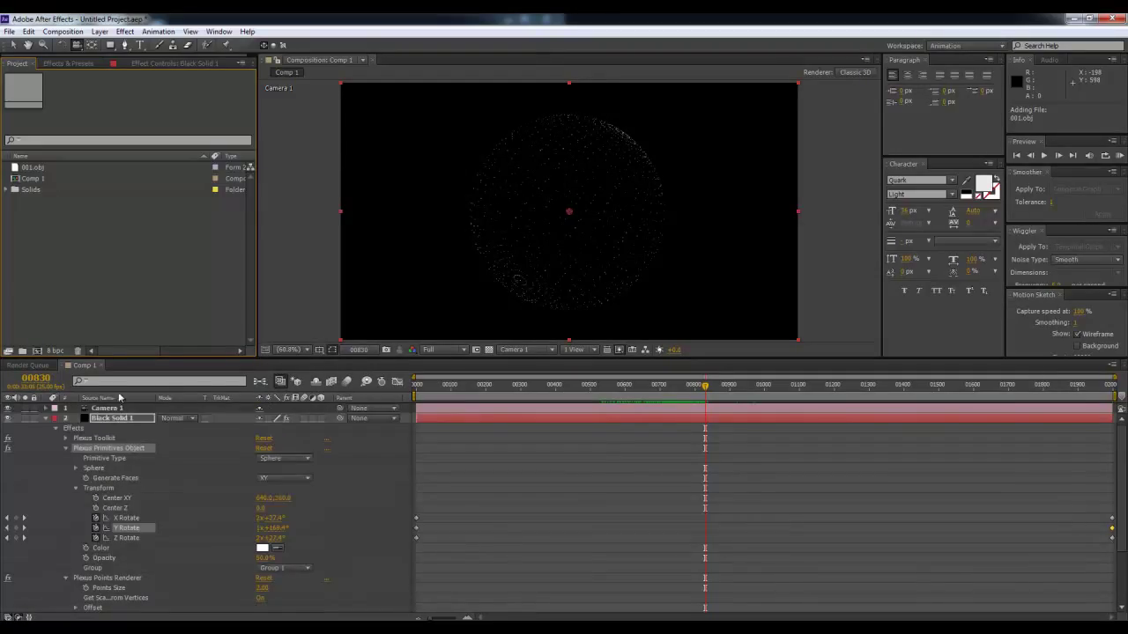
{"action": "left_click", "coordinate": [30, 170]}
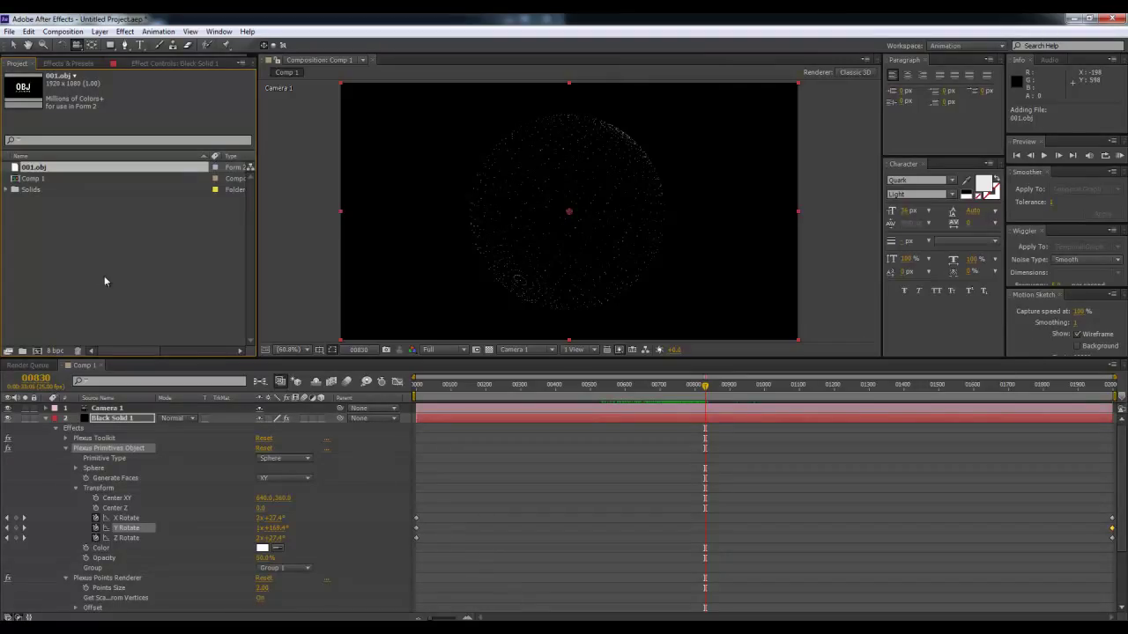
{"action": "key", "text": "Delete"}
{"action": "left_click", "coordinate": [551, 418]}
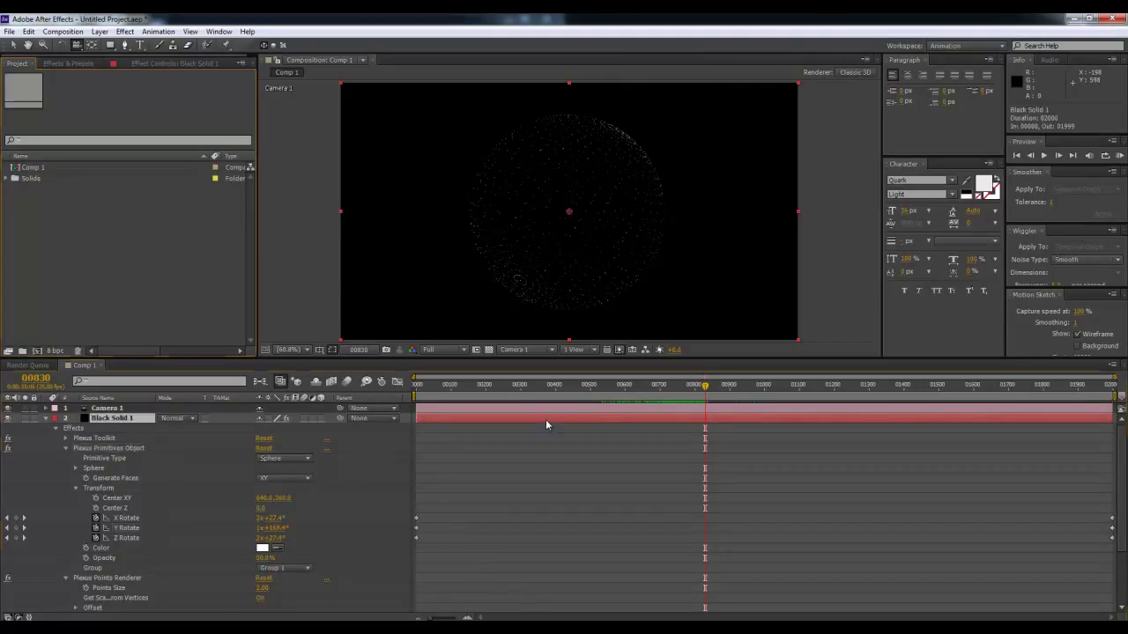
- Try a sphere radius of 325.8, return it to about 250, and preview to frame 831
{"action": "left_click", "coordinate": [69, 63]}
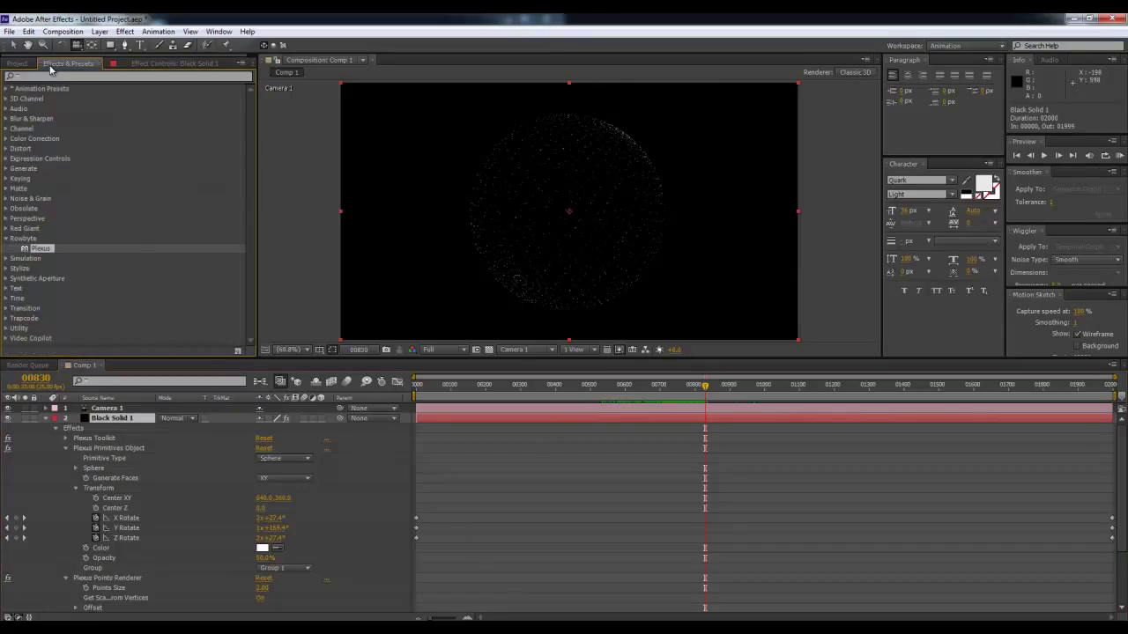
{"action": "left_click", "coordinate": [141, 63]}
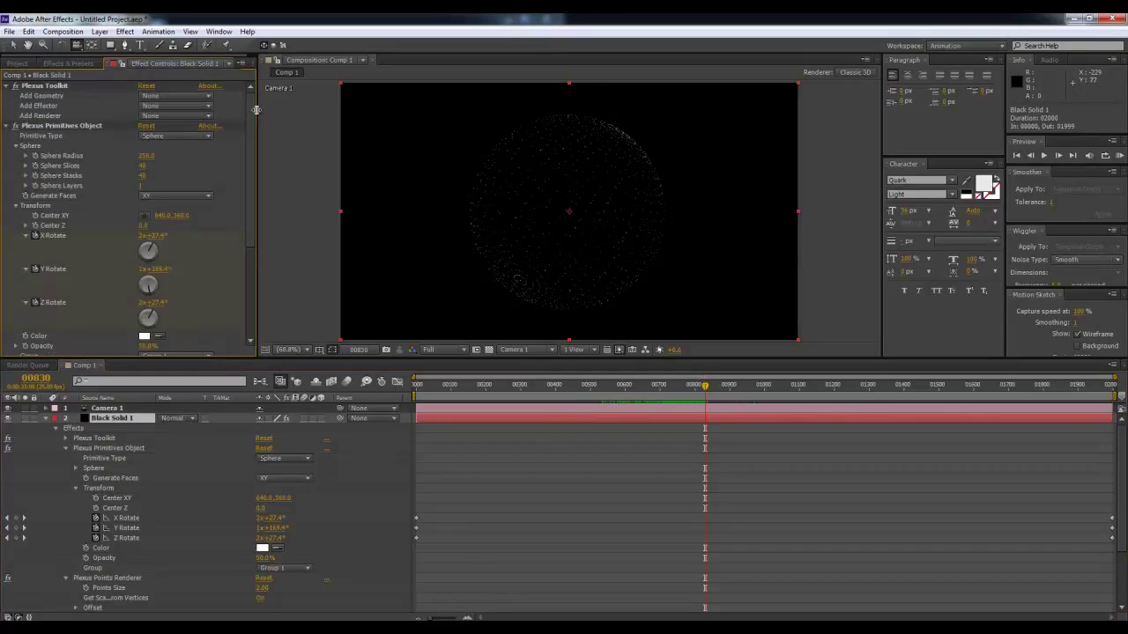
{"action": "scroll", "coordinate": [255, 111], "scroll_direction": "down", "scroll_amount": 1}
{"action": "left_click_drag", "start_coordinate": [257, 111], "coordinate": [290, 159]}
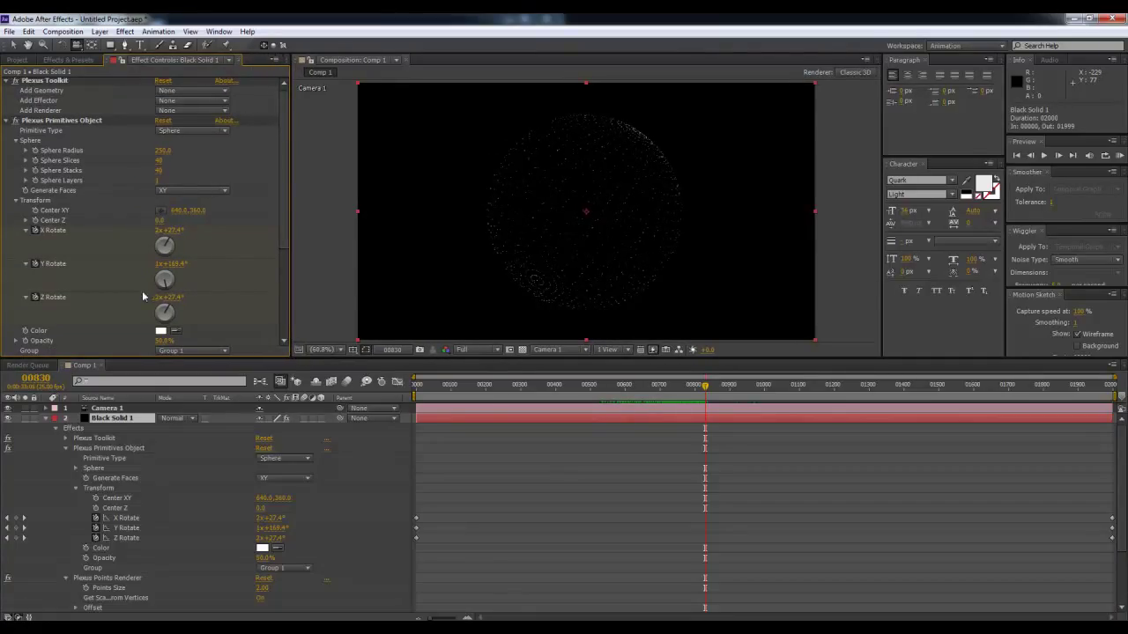
{"action": "key", "text": "Home"}
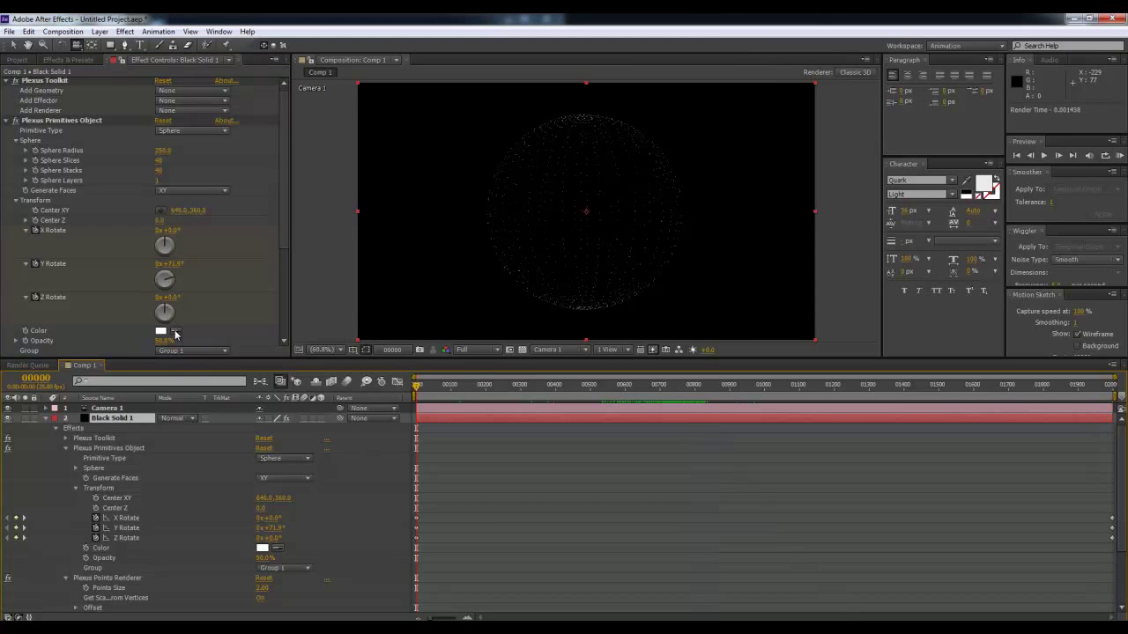
{"action": "mouse_move", "coordinate": [162, 152]}
{"action": "left_mouse_down"}
{"action": "mouse_move", "coordinate": [199, 152]}
{"action": "mouse_move", "coordinate": [103, 184]}
{"action": "mouse_move", "coordinate": [137, 169]}
{"action": "left_mouse_up"}
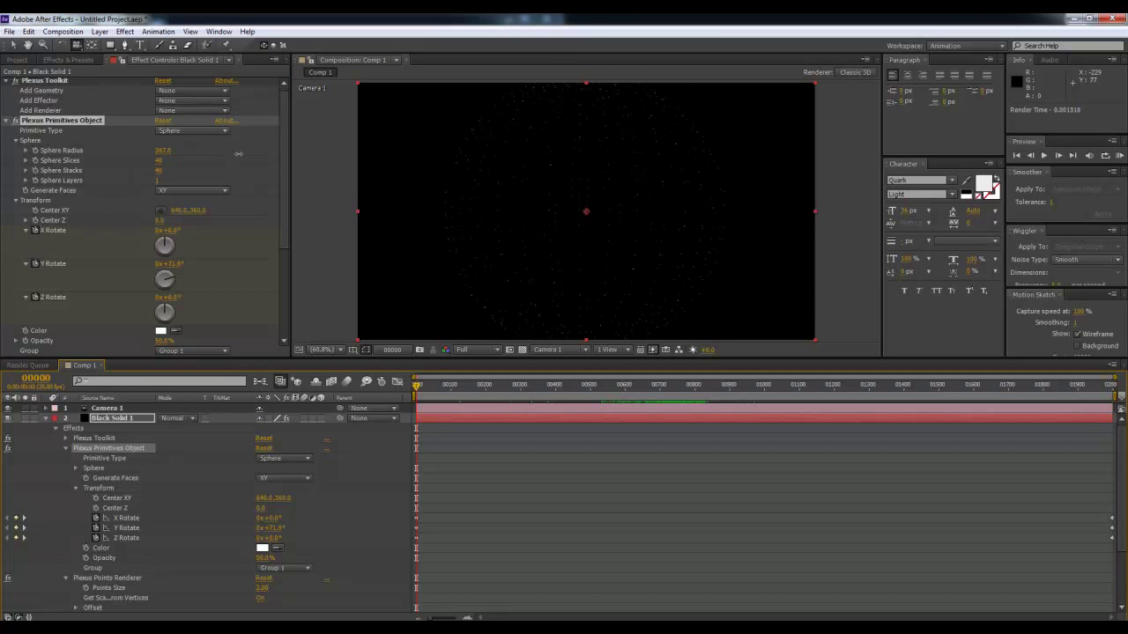
{"action": "left_click_drag", "start_coordinate": [137, 170], "coordinate": [337, 146]}
{"action": "mouse_move", "coordinate": [433, 385]}
{"action": "left_mouse_down"}
{"action": "mouse_move", "coordinate": [706, 389]}
{"action": "mouse_move", "coordinate": [601, 387]}
{"action": "left_mouse_up"}
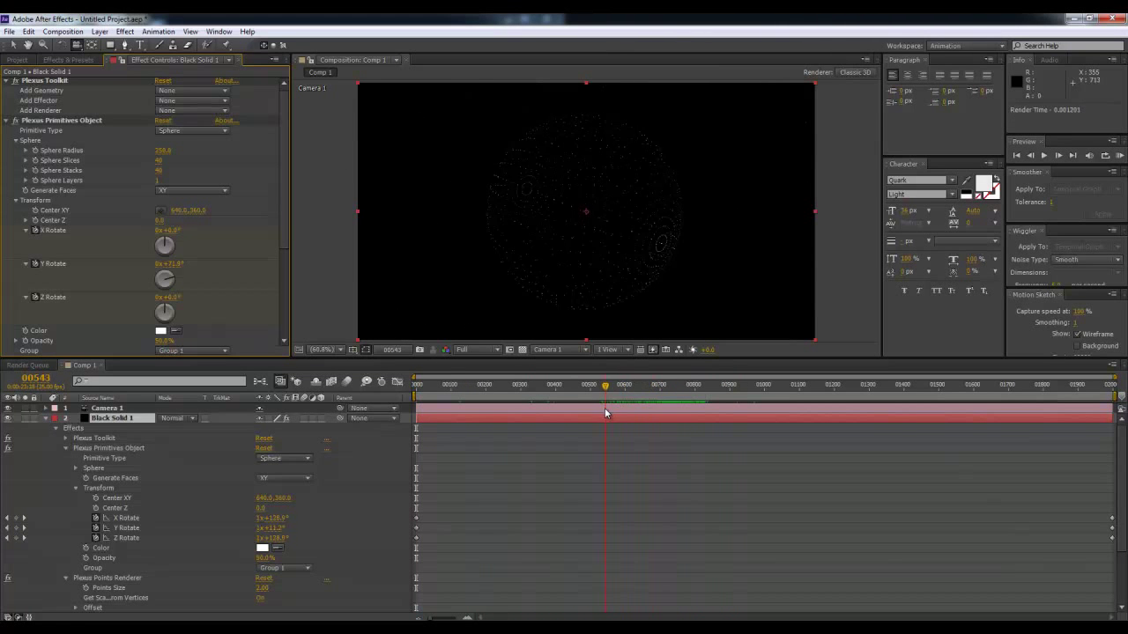
- Delete the Plexus Primitives Object sphere effect and open the Add Geometry choices
{"action": "left_click", "coordinate": [63, 124]}
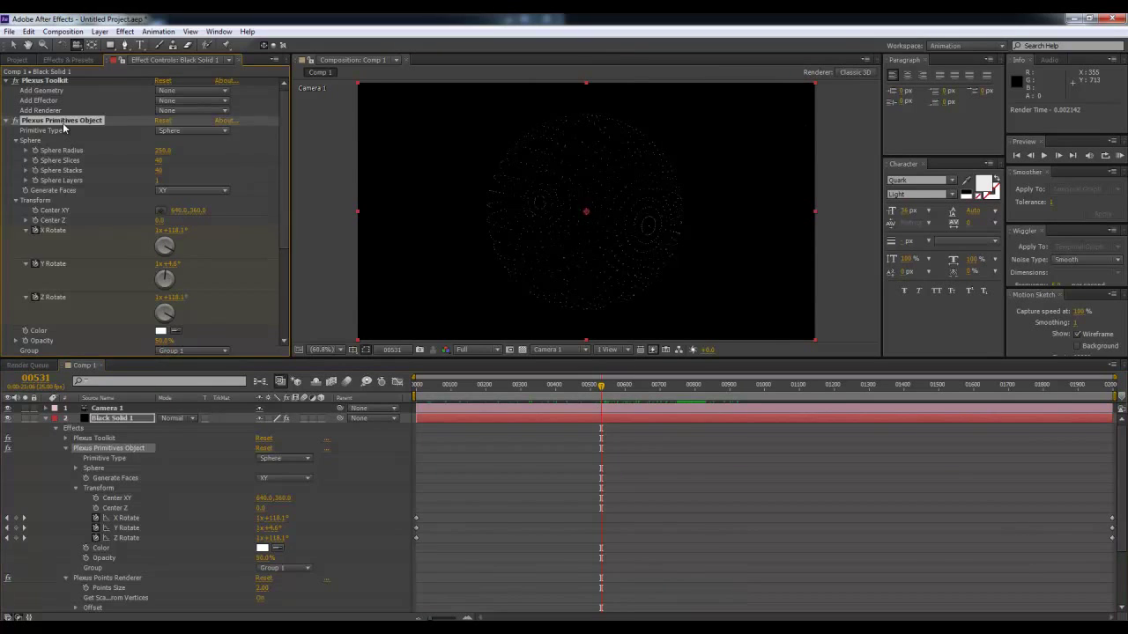
{"action": "key", "text": "Delete"}
{"action": "left_click", "coordinate": [184, 95]}
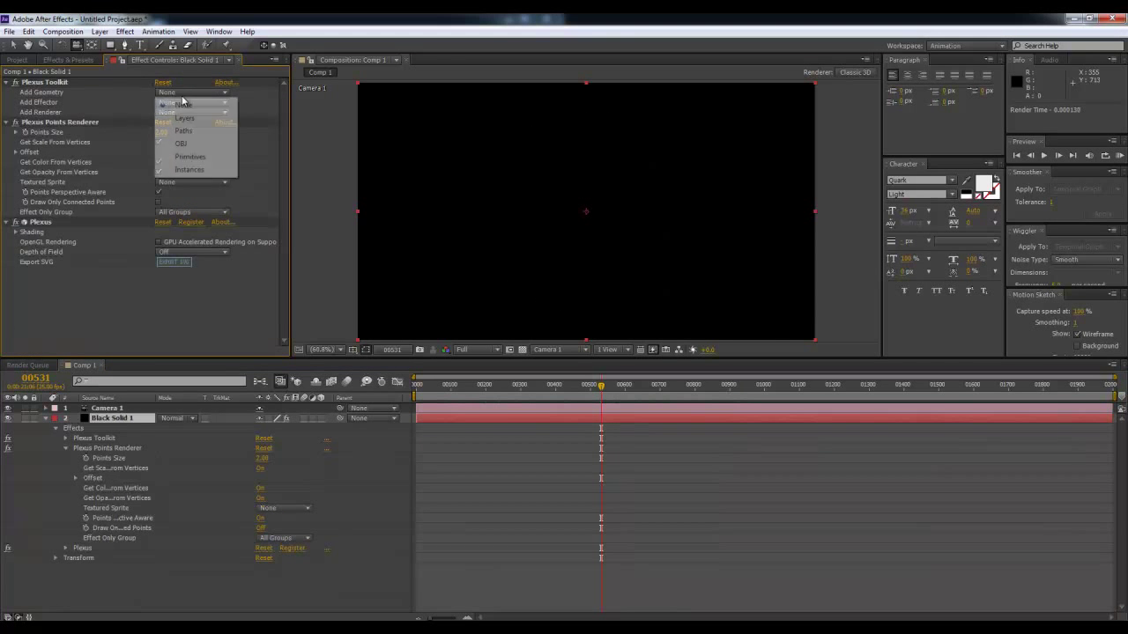
- Add OBJ geometry to the Plexus setup on Black Solid 1
{"action": "left_click", "coordinate": [183, 144]}
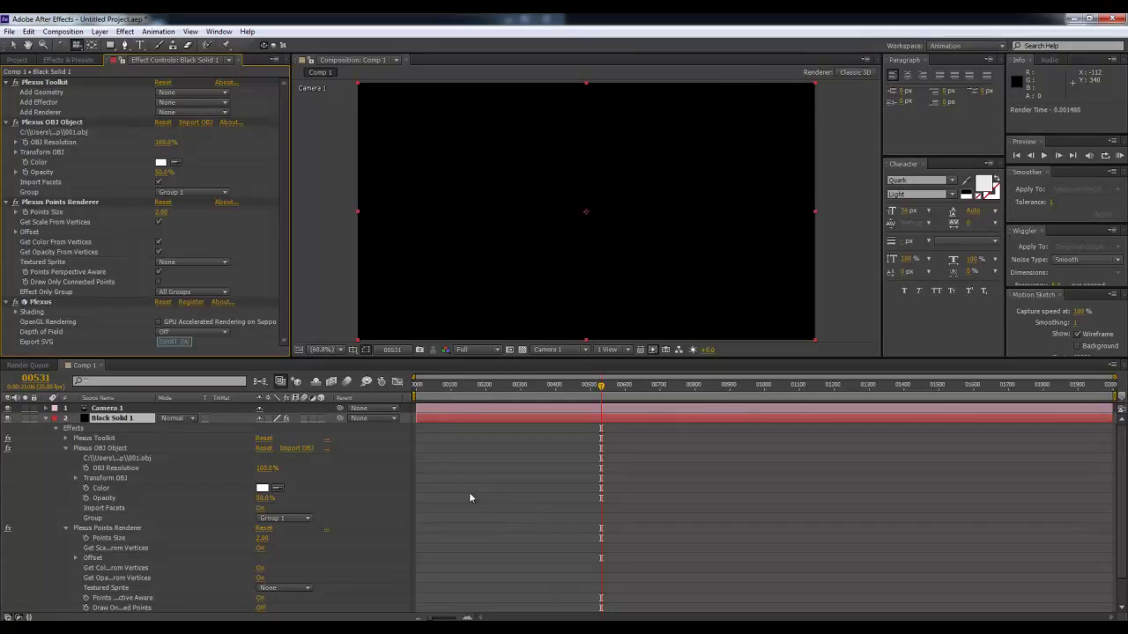
- Move the current time to frame 152 and orbit the camera around the OBJ points
{"action": "left_click", "coordinate": [416, 397]}
{"action": "left_click_drag", "start_coordinate": [416, 402], "coordinate": [468, 388]}
{"action": "mouse_move", "coordinate": [573, 246]}
{"action": "left_mouse_down"}
{"action": "mouse_move", "coordinate": [609, 247]}
{"action": "mouse_move", "coordinate": [567, 249]}
{"action": "left_mouse_up"}
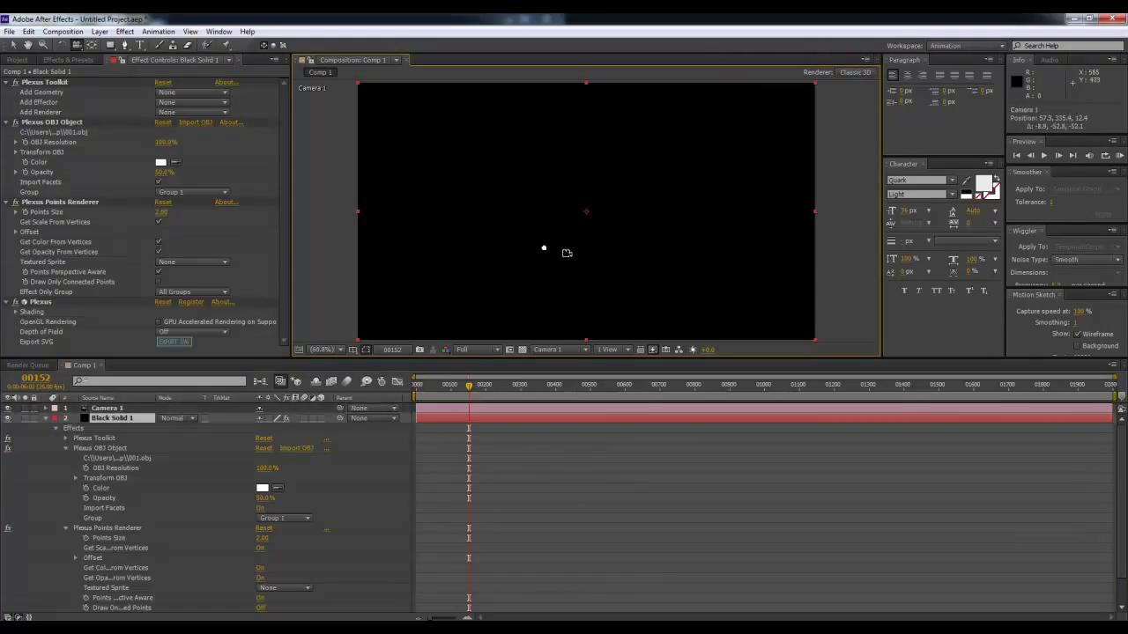
{"action": "left_click_drag", "start_coordinate": [567, 249], "coordinate": [566, 261]}
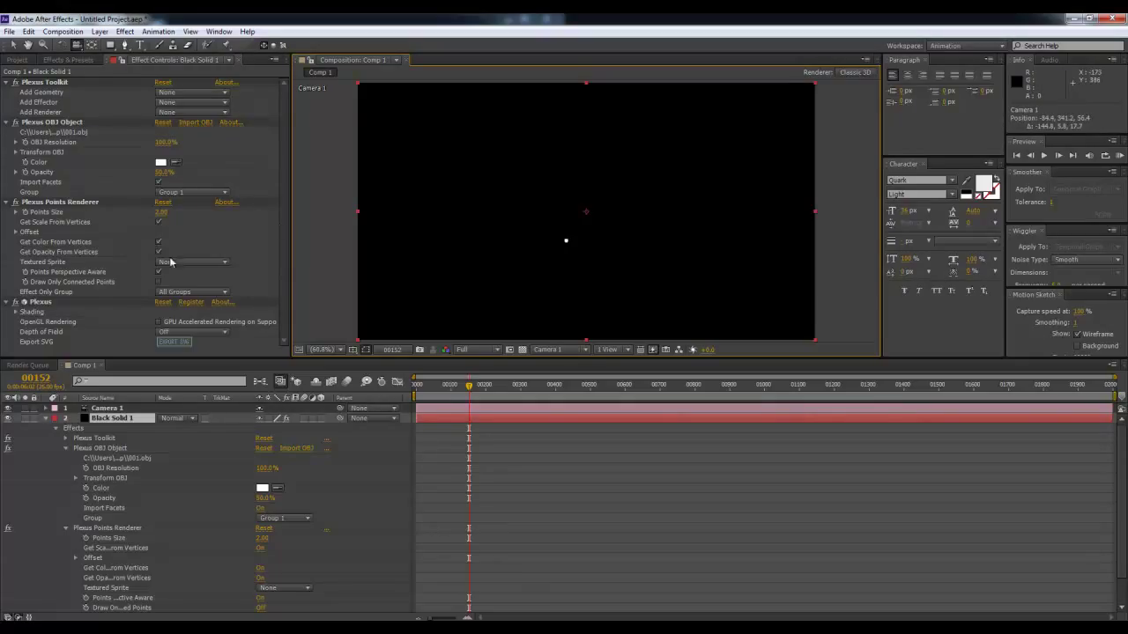
- Scale the OBJ up to 21890% and move the camera so the lettering fills the view
{"action": "left_click", "coordinate": [15, 153]}
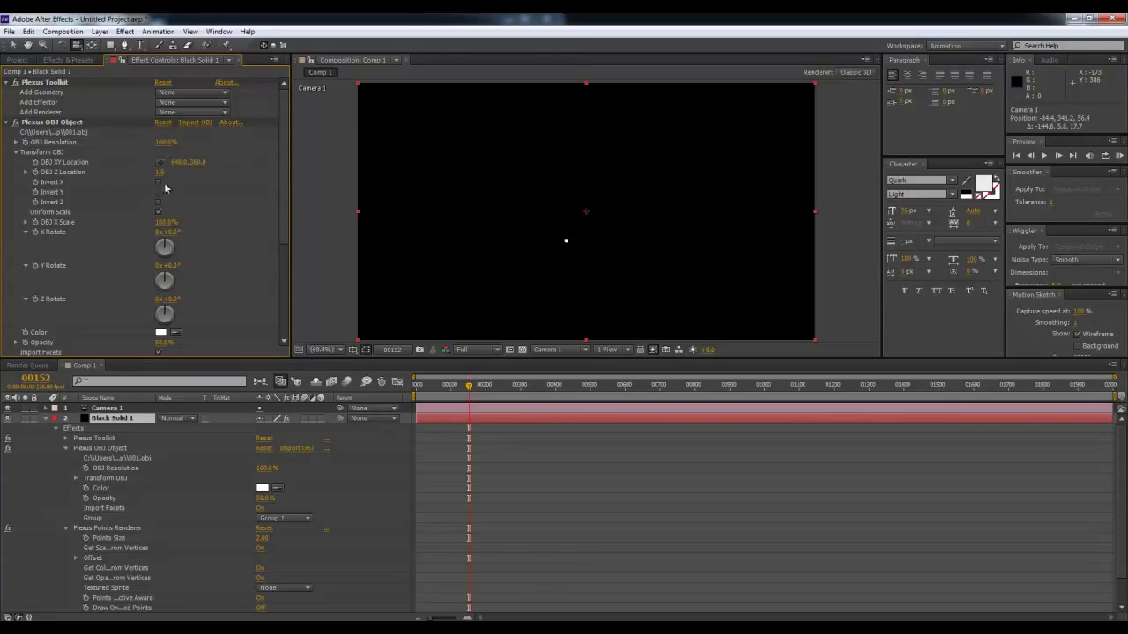
{"action": "mouse_move", "coordinate": [165, 222]}
{"action": "left_mouse_down"}
{"action": "mouse_move", "coordinate": [320, 200]}
{"action": "mouse_move", "coordinate": [728, 194]}
{"action": "left_mouse_up"}
{"action": "left_click_drag", "start_coordinate": [192, 219], "coordinate": [537, 224]}
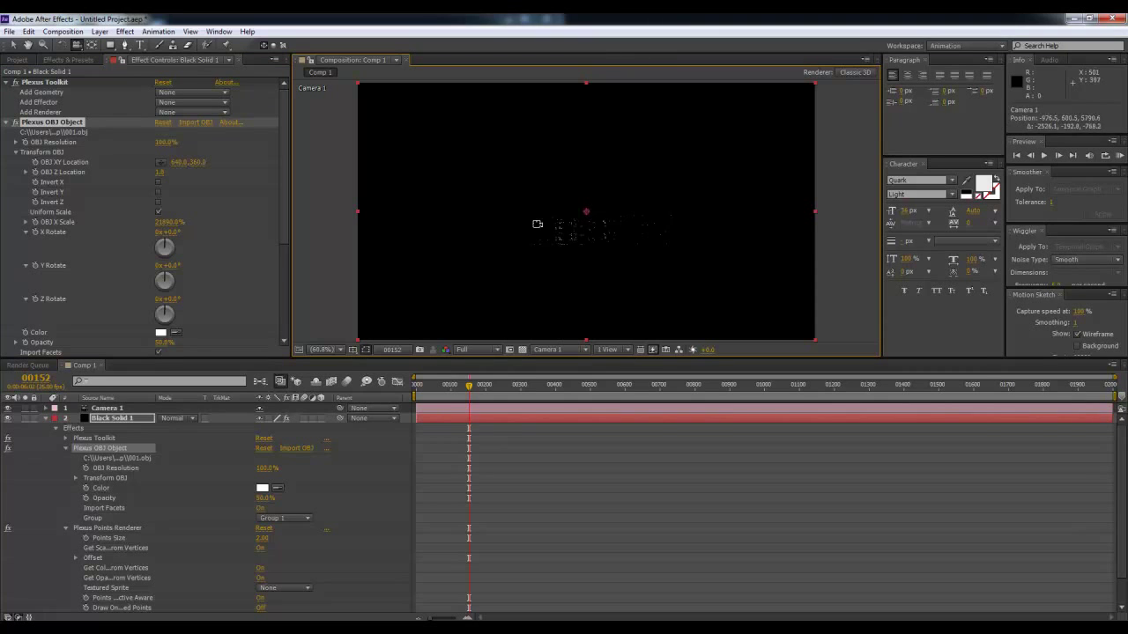
{"action": "left_click_drag", "start_coordinate": [537, 223], "coordinate": [590, 235]}
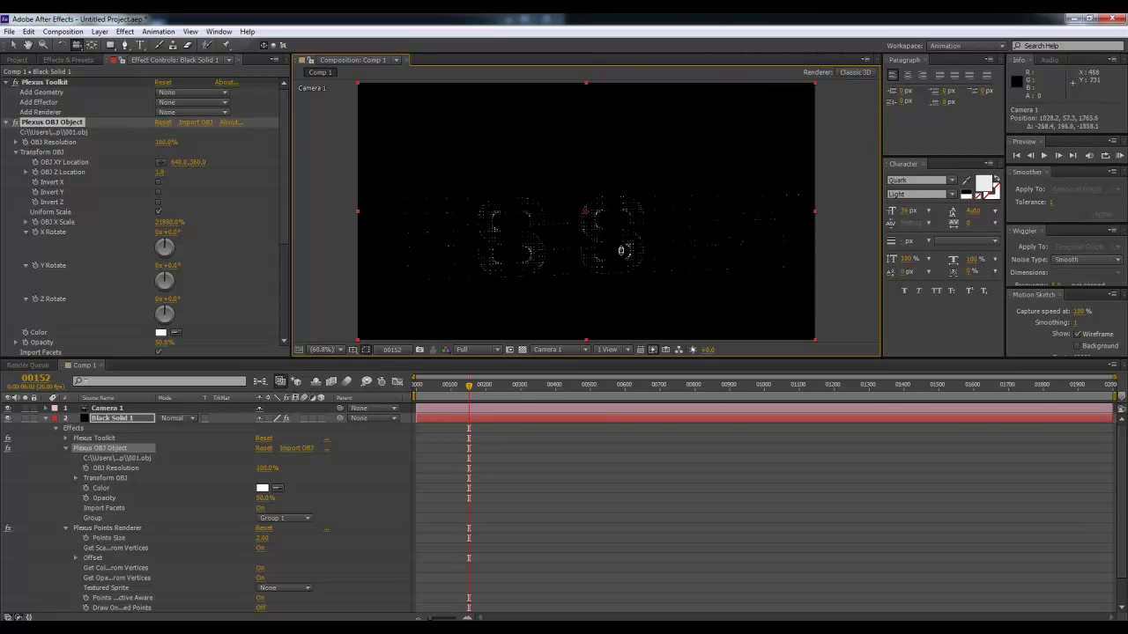
{"action": "mouse_move", "coordinate": [590, 236]}
{"action": "left_mouse_down"}
{"action": "mouse_move", "coordinate": [636, 226]}
{"action": "mouse_move", "coordinate": [534, 239]}
{"action": "left_mouse_up"}
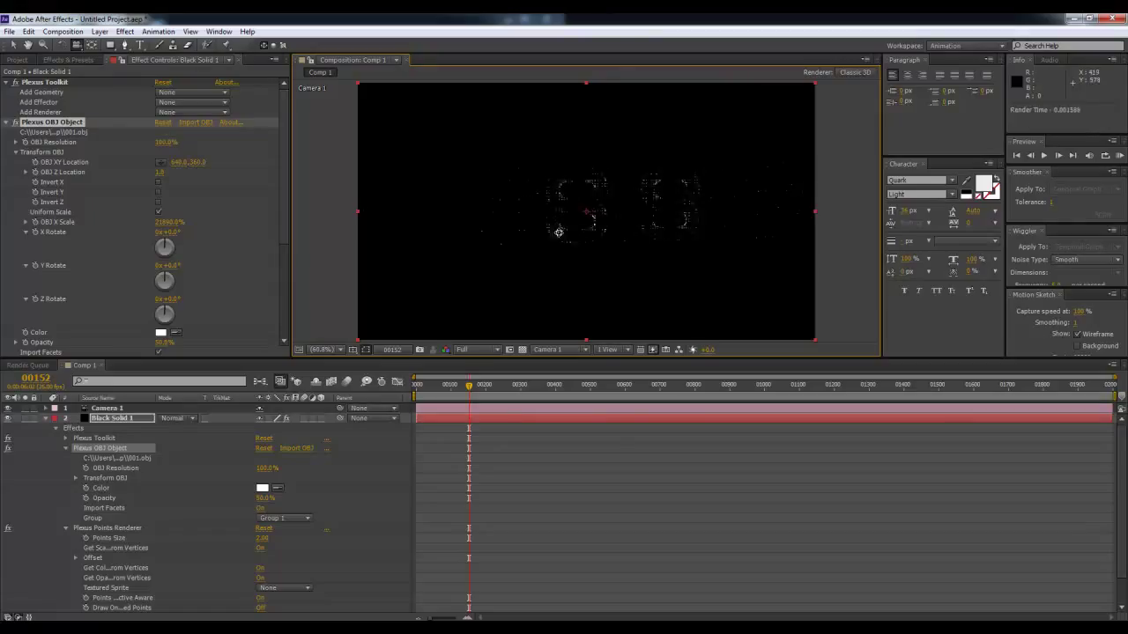
- Test different OBJ Resolution values, then scale the OBJ up to 36920%
{"action": "mouse_move", "coordinate": [163, 142]}
{"action": "left_mouse_down"}
{"action": "mouse_move", "coordinate": [115, 142]}
{"action": "mouse_move", "coordinate": [203, 144]}
{"action": "left_mouse_up"}
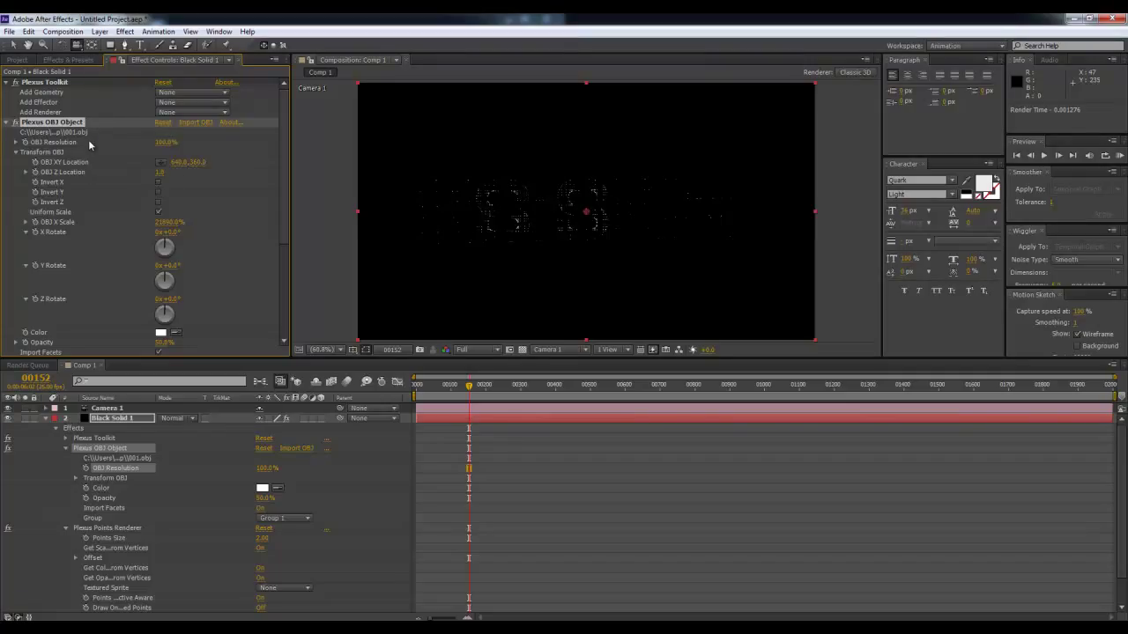
{"action": "left_click_drag", "start_coordinate": [166, 142], "coordinate": [229, 141]}
{"action": "mouse_move", "coordinate": [144, 142]}
{"action": "left_mouse_down"}
{"action": "mouse_move", "coordinate": [110, 141]}
{"action": "mouse_move", "coordinate": [179, 142]}
{"action": "left_mouse_up"}
{"action": "mouse_move", "coordinate": [167, 222]}
{"action": "left_mouse_down"}
{"action": "mouse_move", "coordinate": [664, 181]}
{"action": "mouse_move", "coordinate": [529, 200]}
{"action": "mouse_move", "coordinate": [598, 185]}
{"action": "mouse_move", "coordinate": [486, 182]}
{"action": "left_mouse_up"}
- Keep the OBJ point colour white and raise the OBJ Object opacity to 100%
{"action": "scroll", "coordinate": [176, 273], "scroll_direction": "down", "scroll_amount": 1}
{"action": "scroll", "coordinate": [178, 279], "scroll_direction": "down", "scroll_amount": 1}
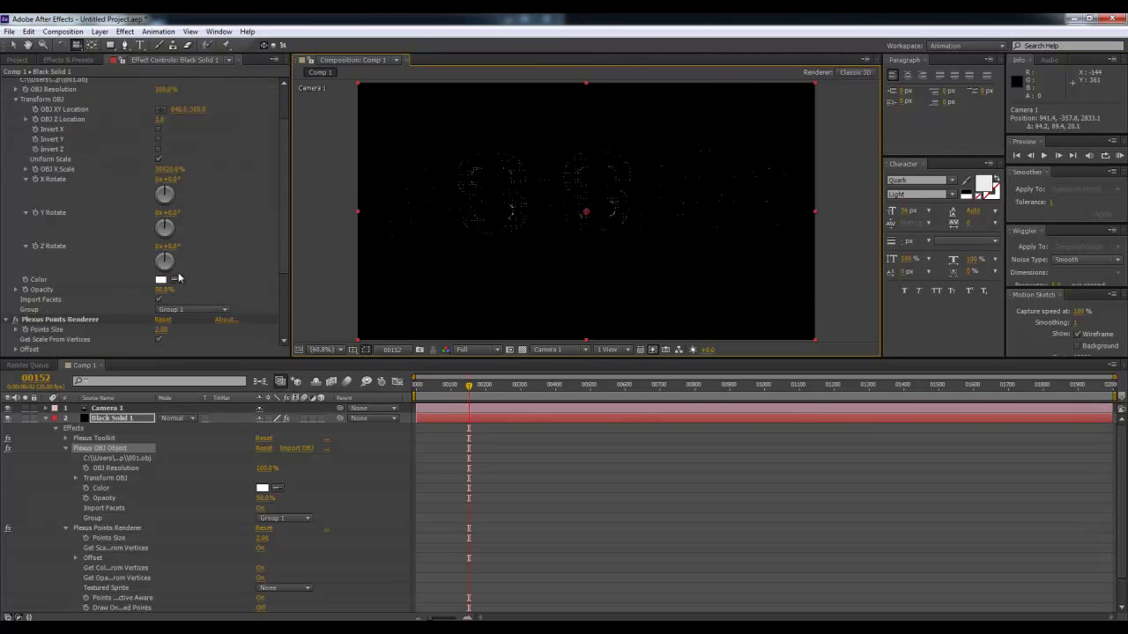
{"action": "left_click", "coordinate": [161, 280]}
{"action": "mouse_move", "coordinate": [765, 307]}
{"action": "left_mouse_down"}
{"action": "mouse_move", "coordinate": [771, 270]}
{"action": "mouse_move", "coordinate": [667, 256]}
{"action": "mouse_move", "coordinate": [659, 229]}
{"action": "left_mouse_up"}
{"action": "left_click", "coordinate": [962, 277]}
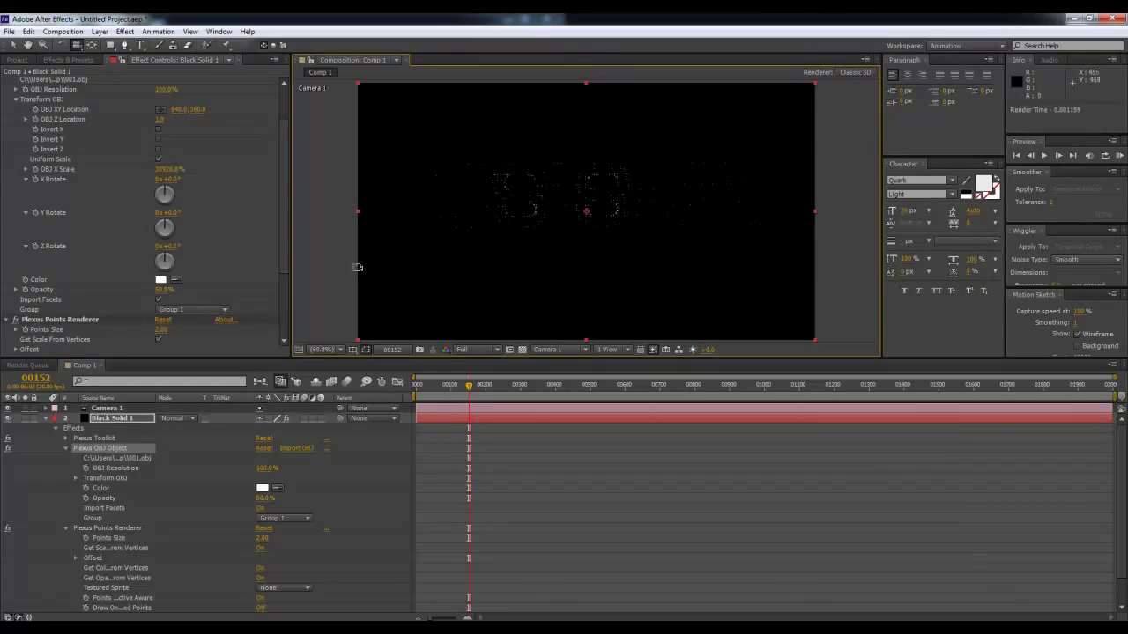
{"action": "left_click_drag", "start_coordinate": [164, 294], "coordinate": [190, 291]}
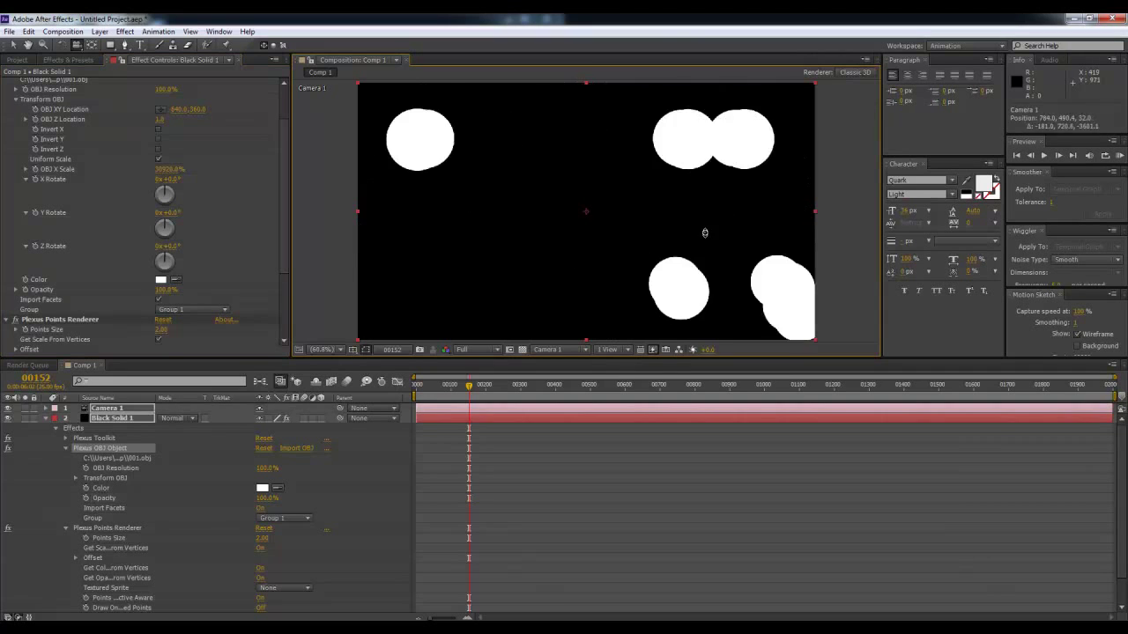
{"action": "left_click_drag", "start_coordinate": [167, 292], "coordinate": [248, 290]}
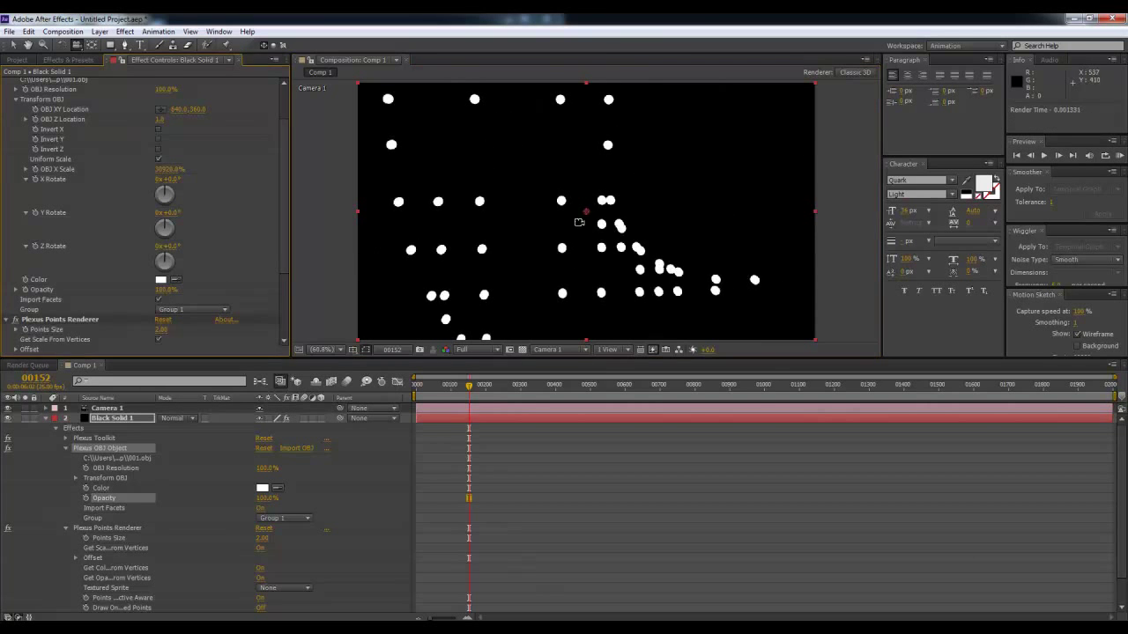
- Orbit the camera and move it closer to the MESISE lettering
{"action": "left_click_drag", "start_coordinate": [462, 228], "coordinate": [522, 211]}
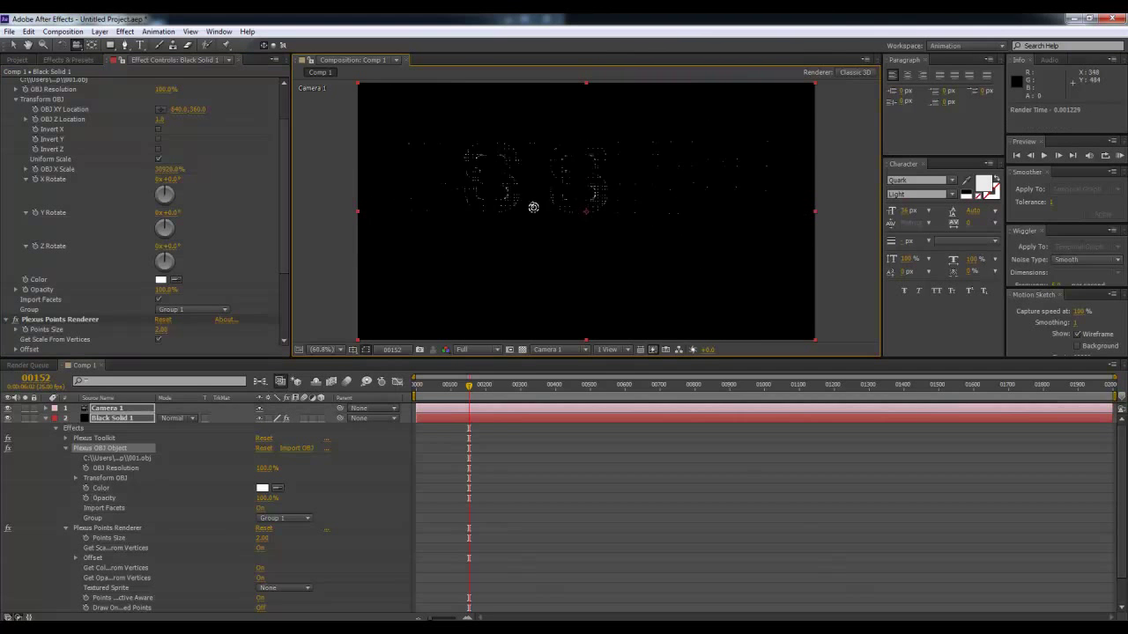
{"action": "mouse_move", "coordinate": [521, 210]}
{"action": "left_mouse_down"}
{"action": "mouse_move", "coordinate": [562, 191]}
{"action": "mouse_move", "coordinate": [556, 241]}
{"action": "left_mouse_up"}
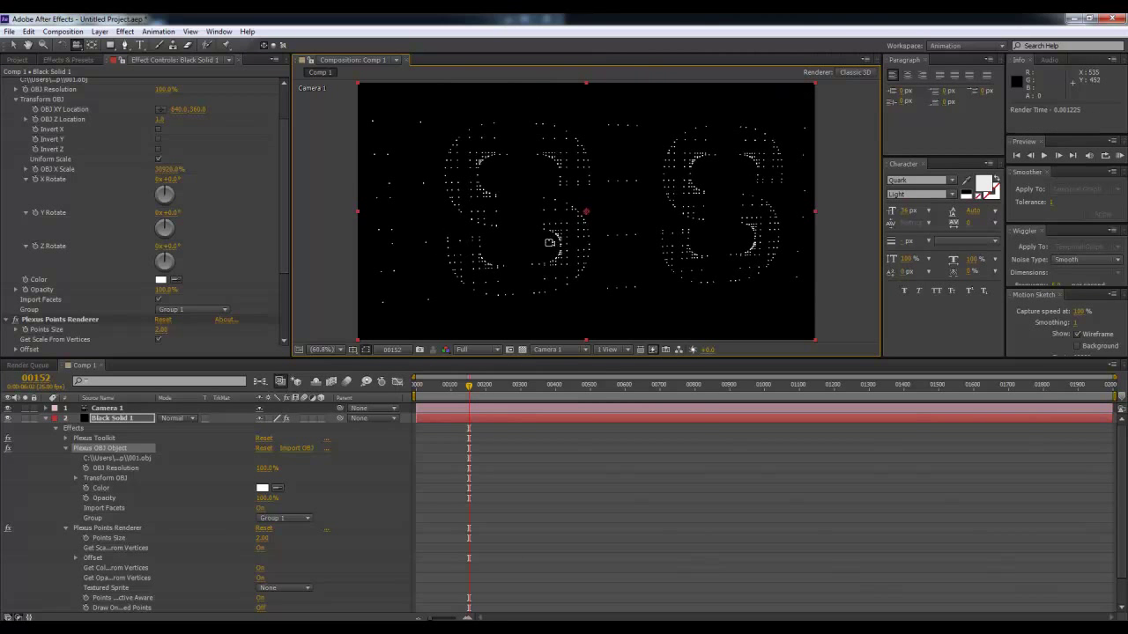
{"action": "scroll", "coordinate": [216, 256], "scroll_direction": "down", "scroll_amount": 3}
{"action": "scroll", "coordinate": [218, 248], "scroll_direction": "up", "scroll_amount": 2}
{"action": "scroll", "coordinate": [218, 248], "scroll_direction": "up", "scroll_amount": 2}
{"action": "scroll", "coordinate": [213, 248], "scroll_direction": "up", "scroll_amount": 1}
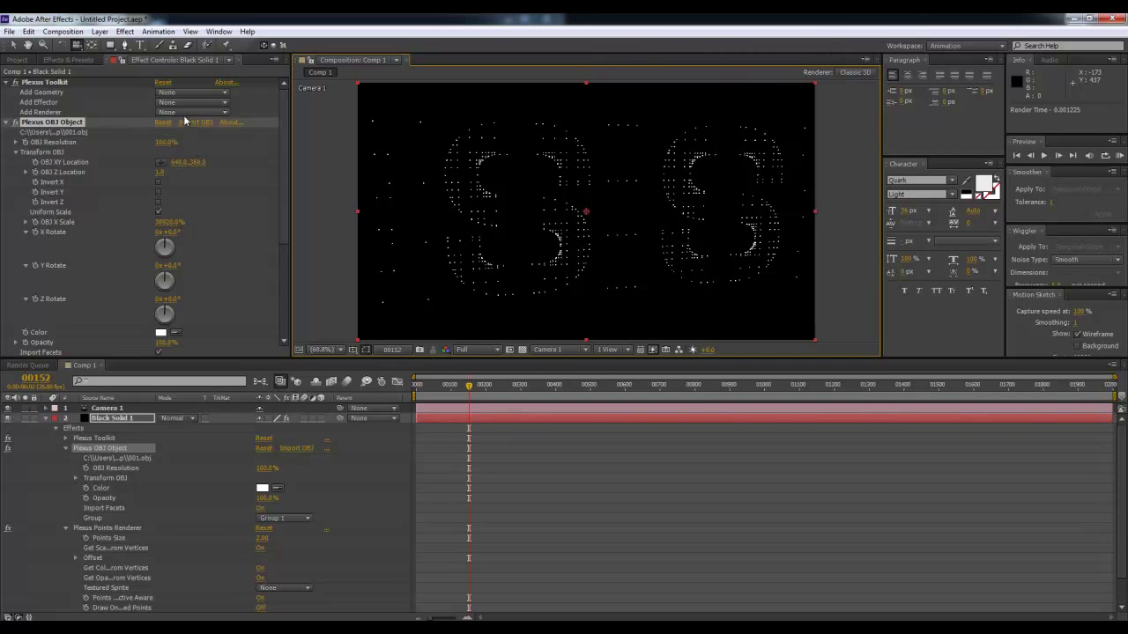
- Increase the Plexus Points Size slightly to 2.20
{"action": "left_click", "coordinate": [187, 113]}
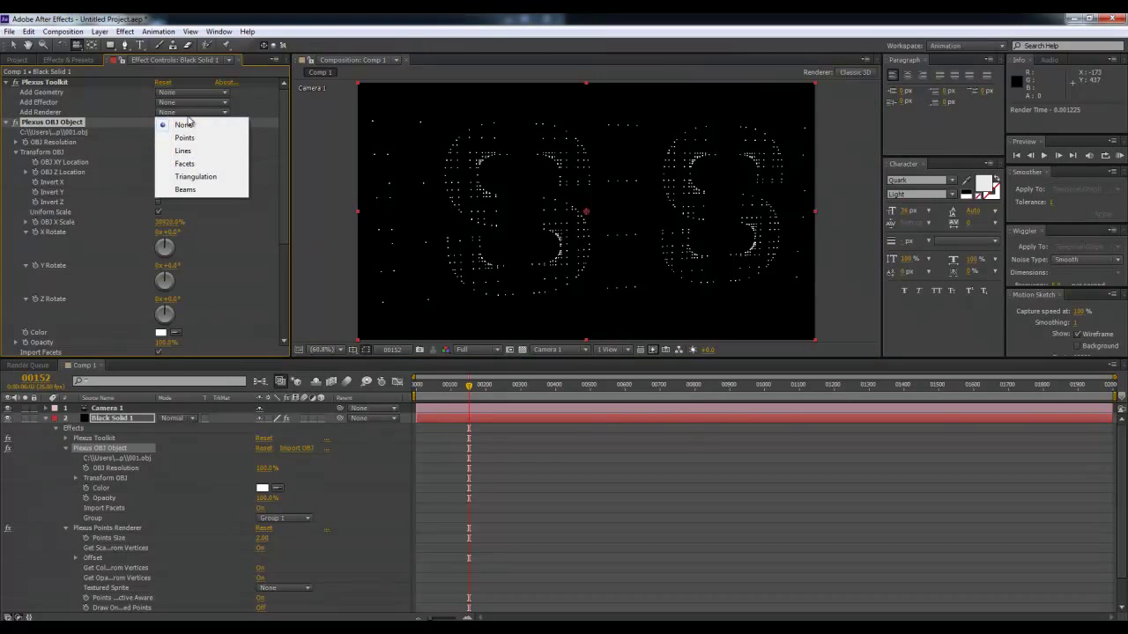
{"action": "scroll", "coordinate": [273, 150], "scroll_direction": "down", "scroll_amount": 3}
{"action": "scroll", "coordinate": [285, 170], "scroll_direction": "down", "scroll_amount": 3}
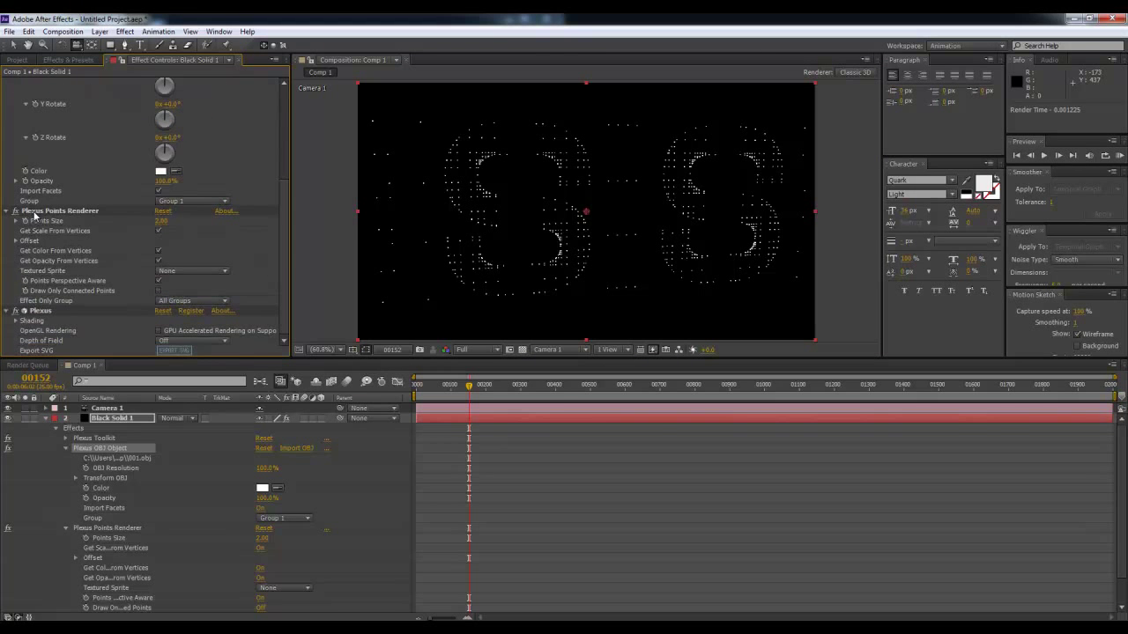
{"action": "mouse_move", "coordinate": [162, 220]}
{"action": "left_mouse_down"}
{"action": "mouse_move", "coordinate": [293, 237]}
{"action": "mouse_move", "coordinate": [180, 242]}
{"action": "mouse_move", "coordinate": [190, 280]}
{"action": "left_mouse_up"}
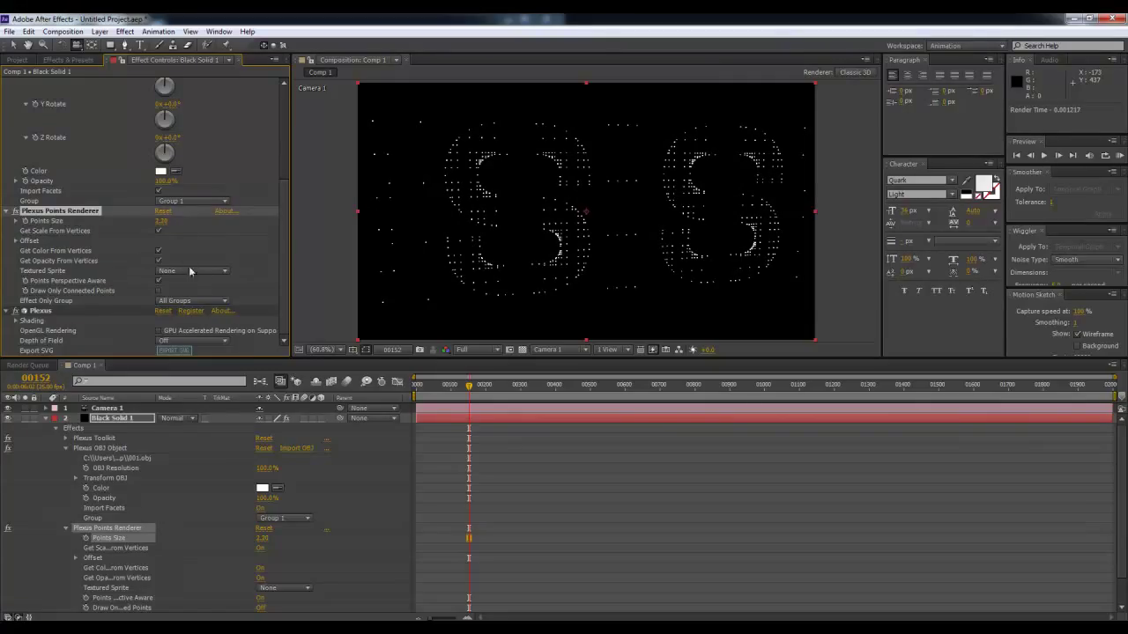
- Uncheck Get Opacity From Vertices so the points use their own 50% opacity
{"action": "left_click", "coordinate": [16, 241]}
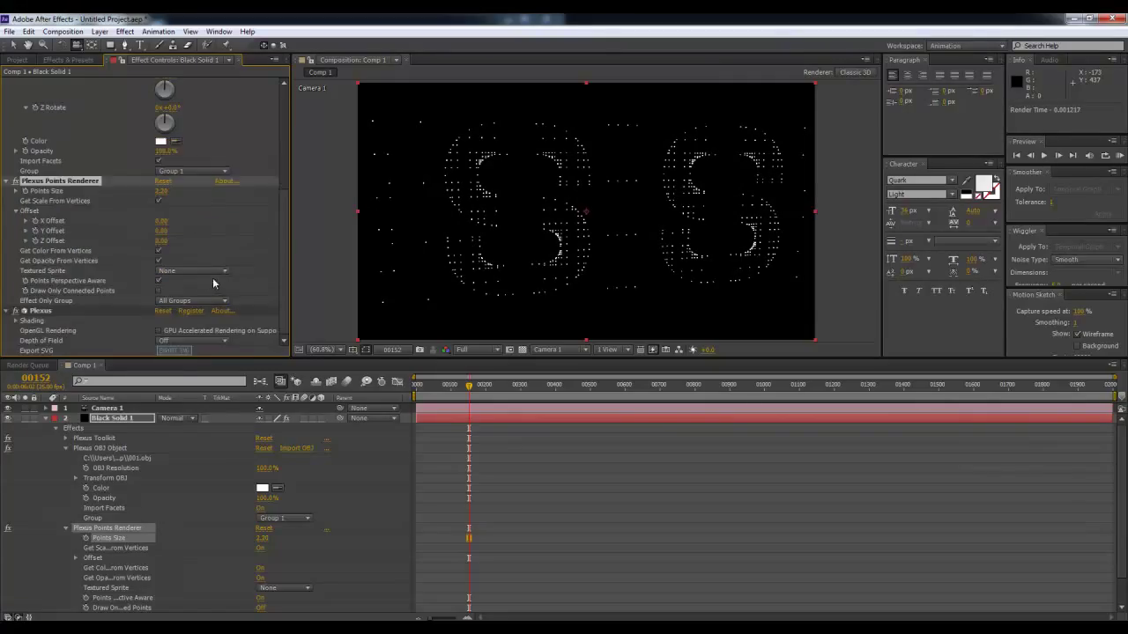
{"action": "left_click", "coordinate": [14, 214]}
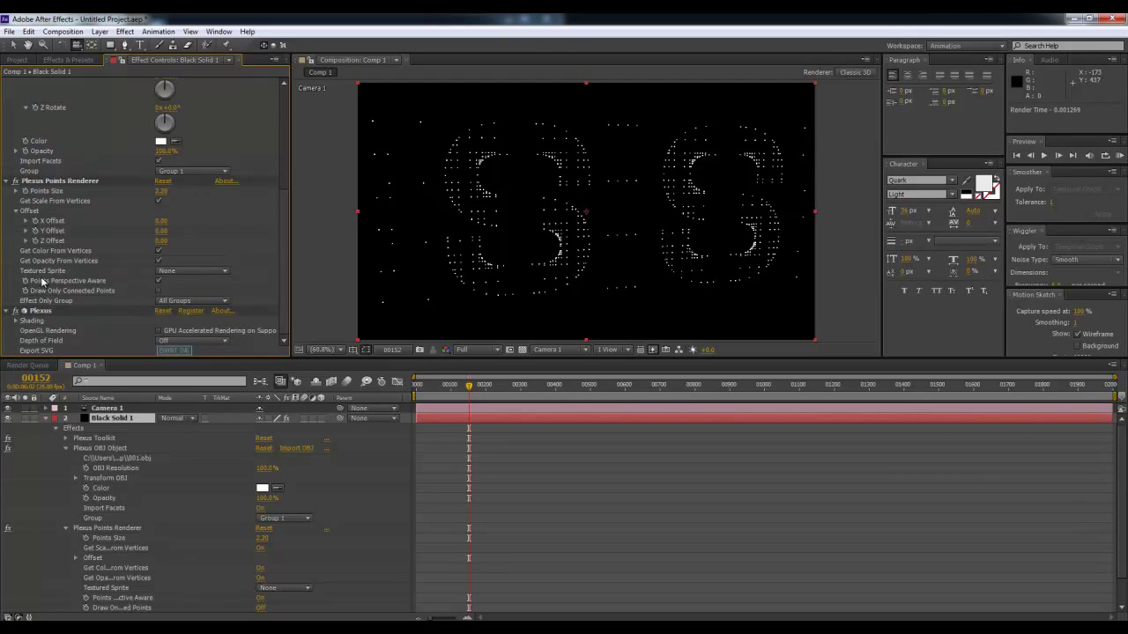
{"action": "left_click", "coordinate": [184, 275]}
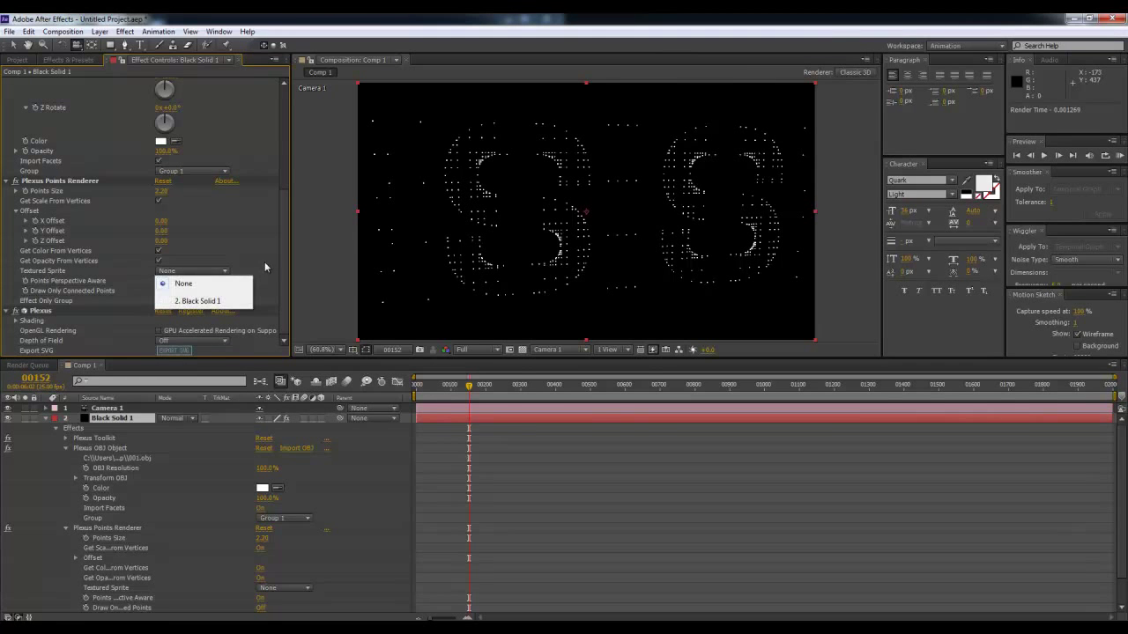
{"action": "left_click", "coordinate": [266, 259]}
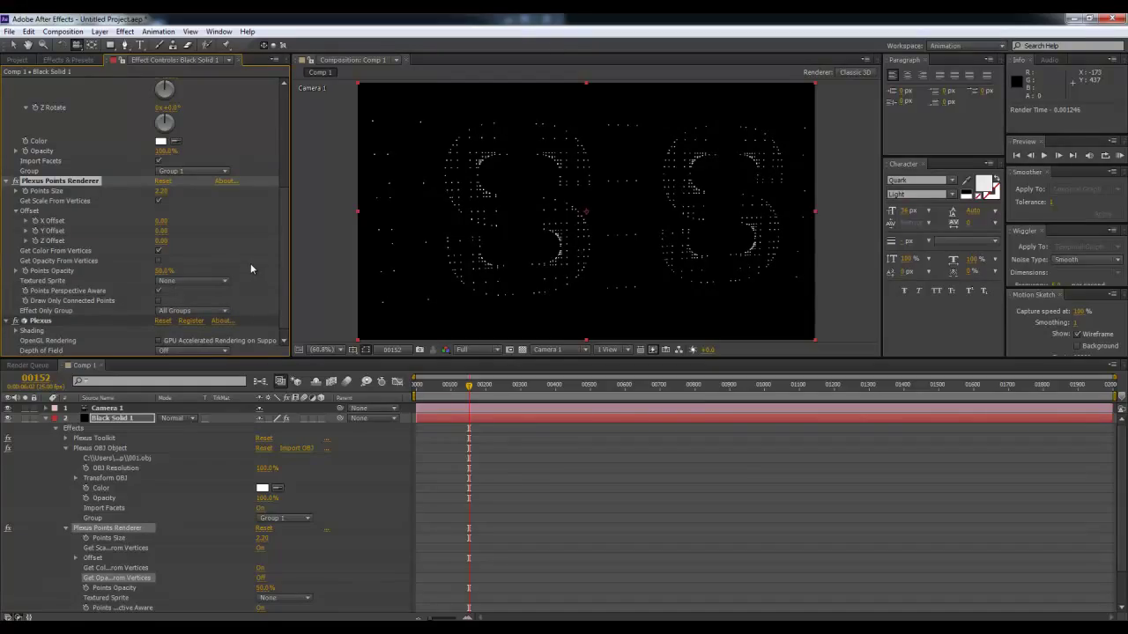
- Deselect Black Solid 1 and start a Pen path with a corner near the centre
{"action": "left_click", "coordinate": [514, 476]}
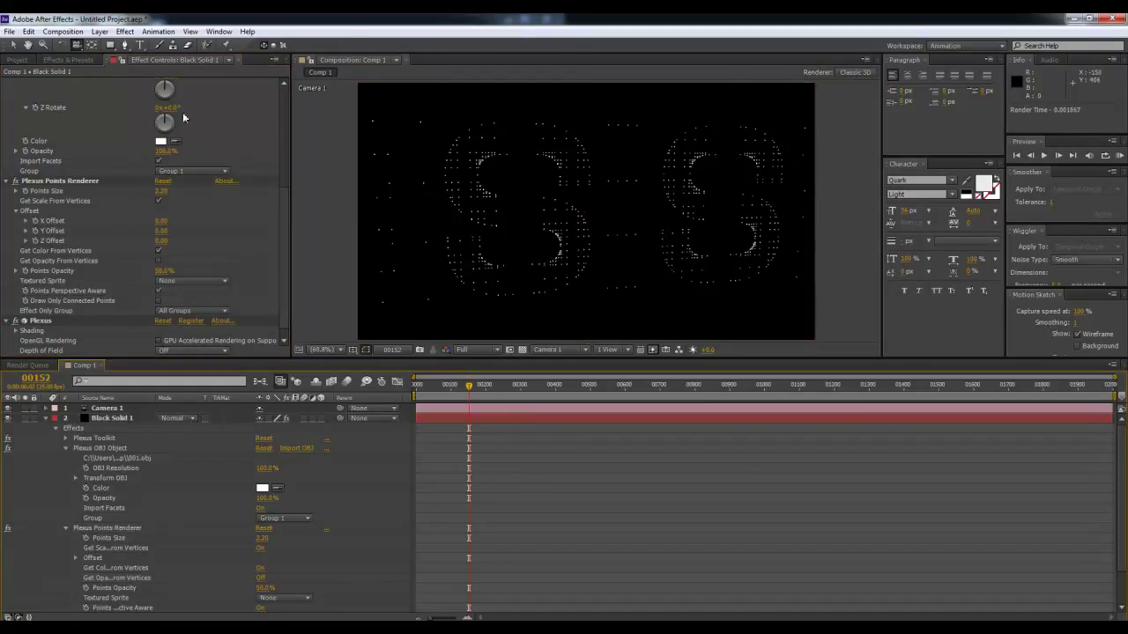
{"action": "left_click", "coordinate": [125, 46]}
{"action": "left_click", "coordinate": [585, 139]}
- Draw a closed white triangle on Shape Layer 1 and hide the layer
{"action": "left_click", "coordinate": [523, 280]}
{"action": "left_click", "coordinate": [658, 285]}
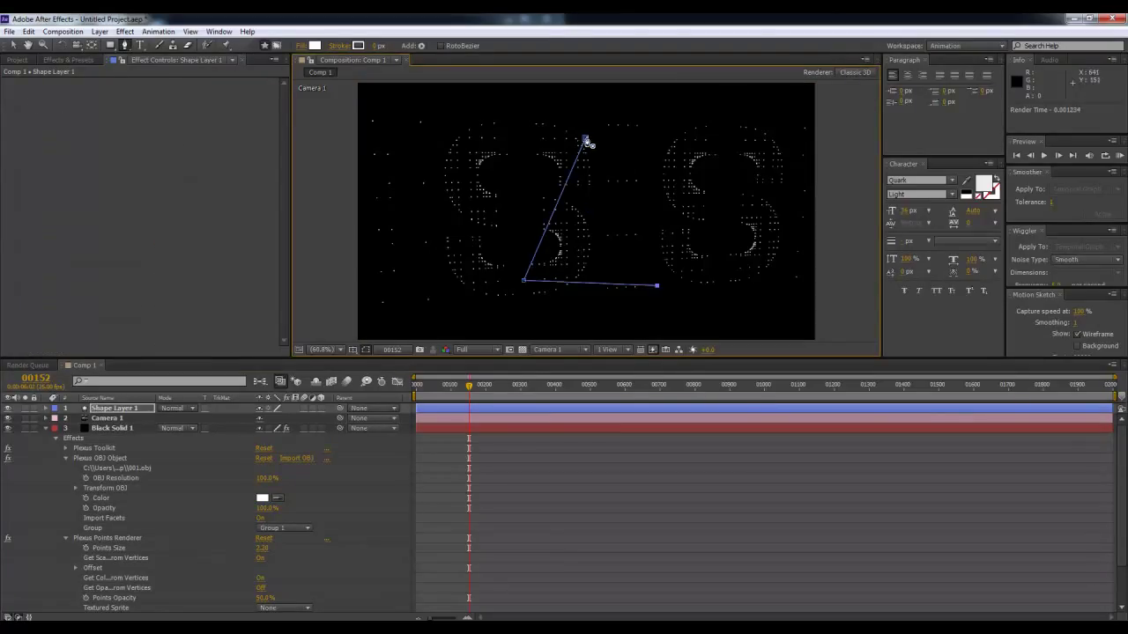
{"action": "left_click", "coordinate": [585, 138]}
{"action": "left_click", "coordinate": [13, 45]}
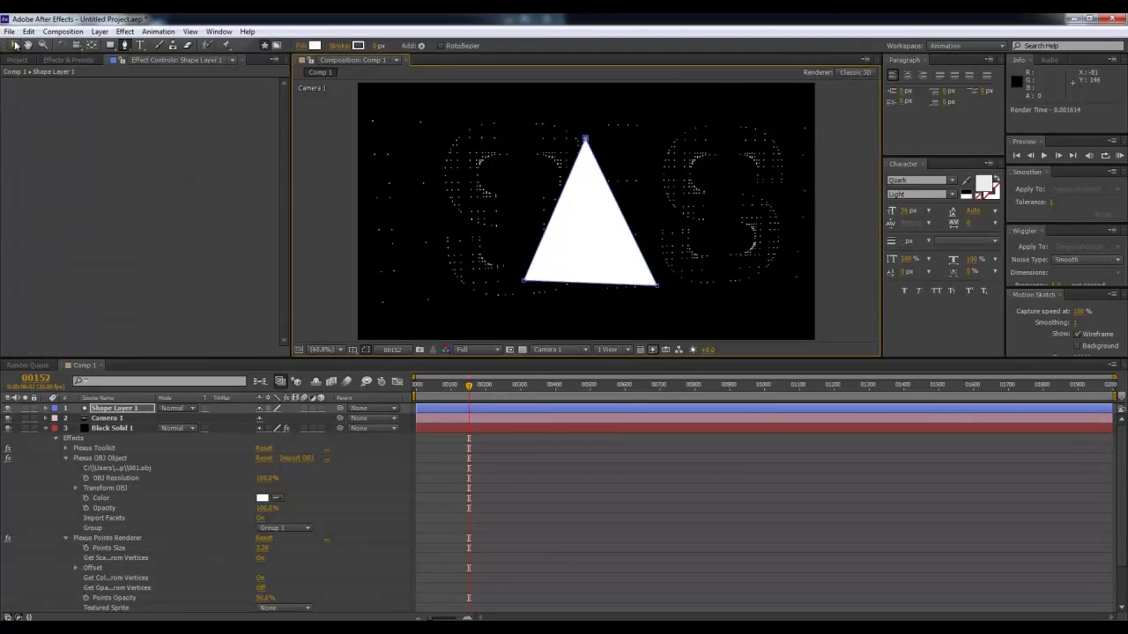
{"action": "left_click", "coordinate": [8, 408]}
- Set Shape Layer 1 as the Textured Sprite for Black Solid 1's Plexus points
{"action": "left_click", "coordinate": [101, 429]}
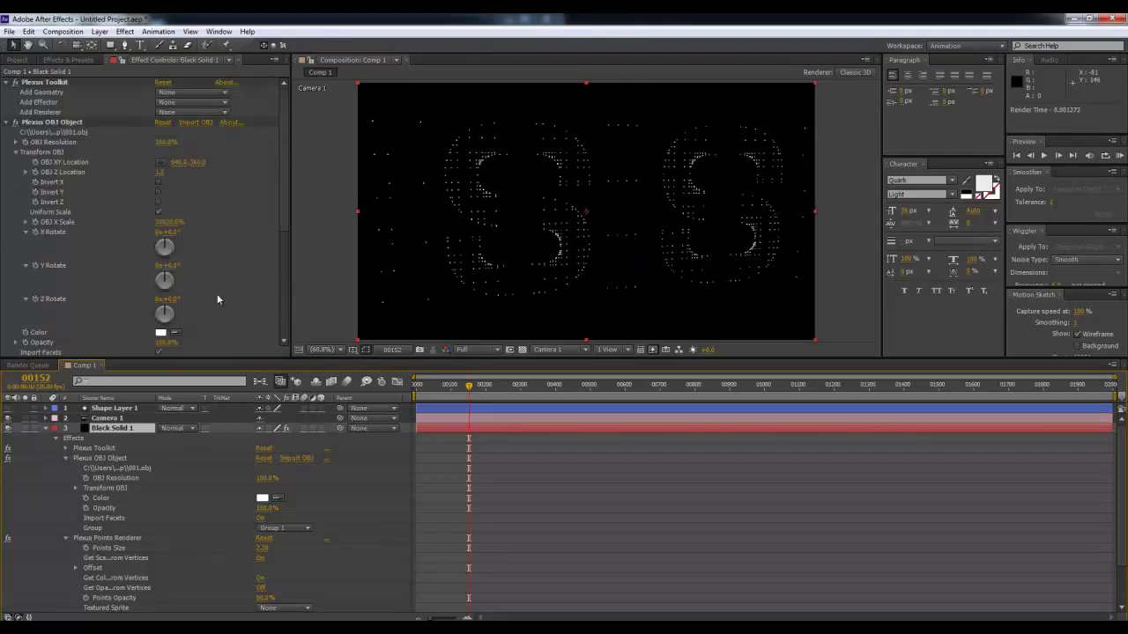
{"action": "scroll", "coordinate": [217, 293], "scroll_direction": "down", "scroll_amount": 5}
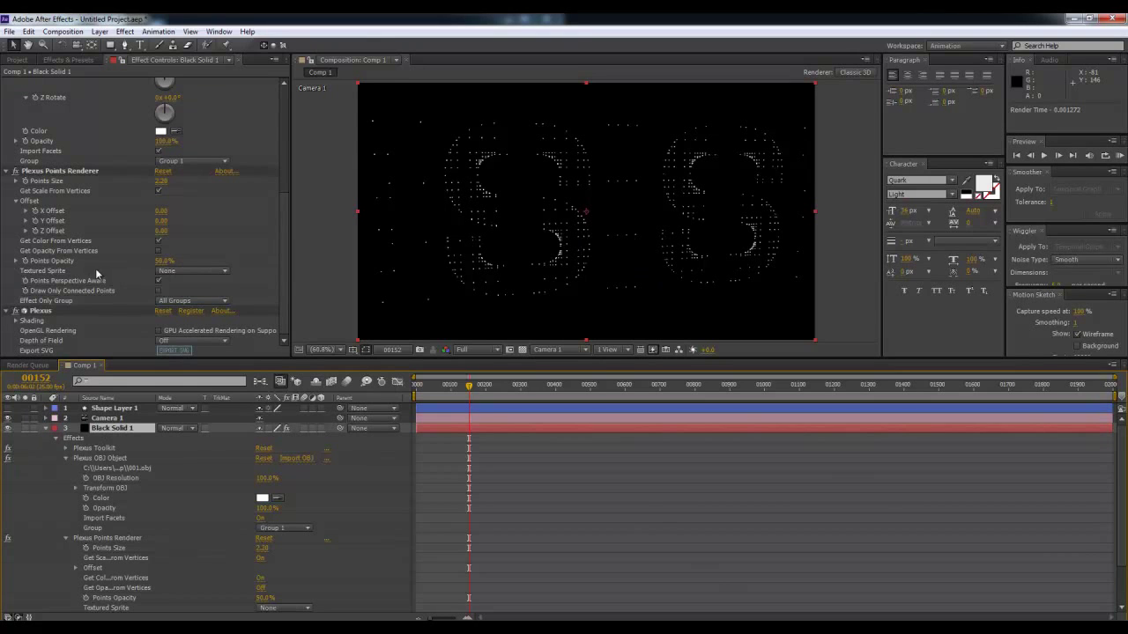
{"action": "left_click", "coordinate": [166, 270]}
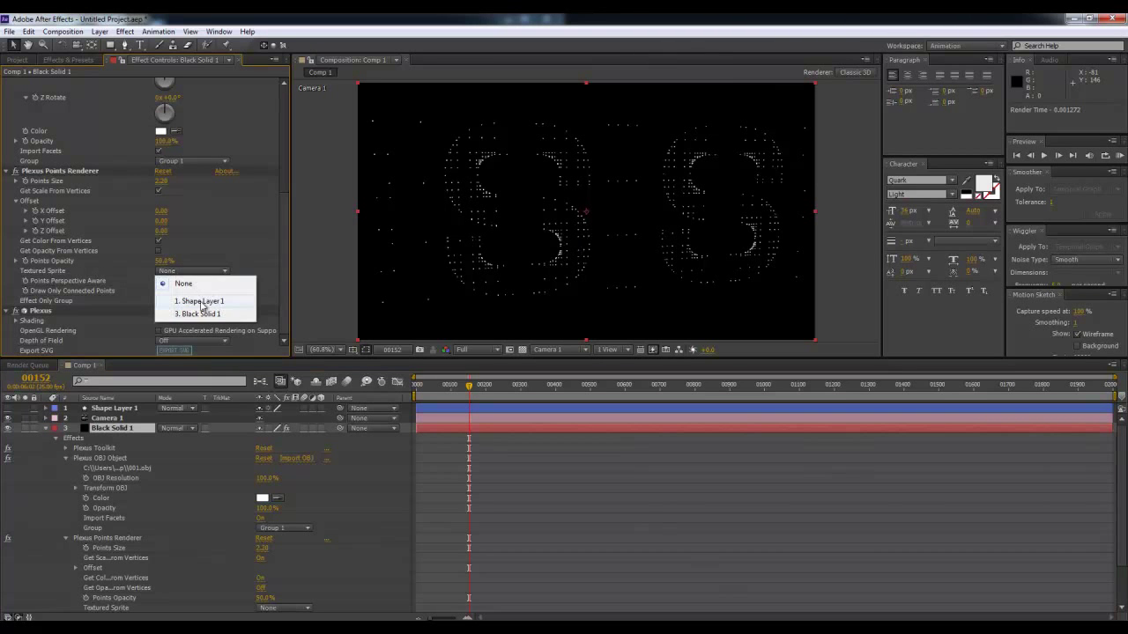
{"action": "left_click", "coordinate": [203, 300]}
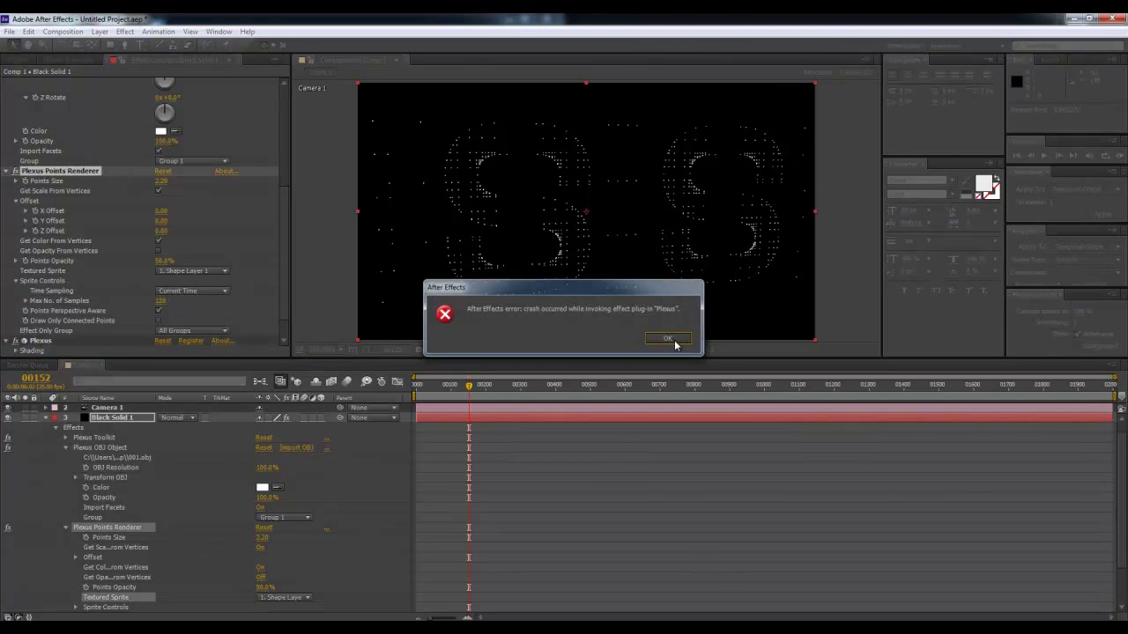
- Dismiss both Plexus crash errors and save the project copy as Copy of Untitled Project.aep
{"action": "left_click", "coordinate": [678, 338]}
{"action": "left_click", "coordinate": [684, 349]}
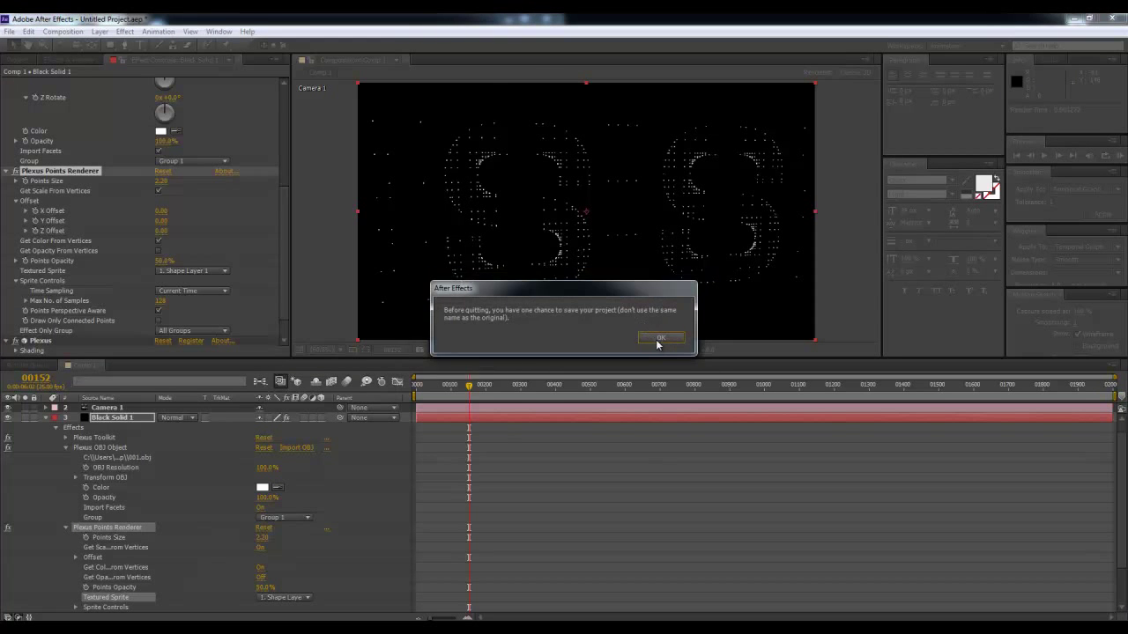
{"action": "left_click", "coordinate": [662, 349]}
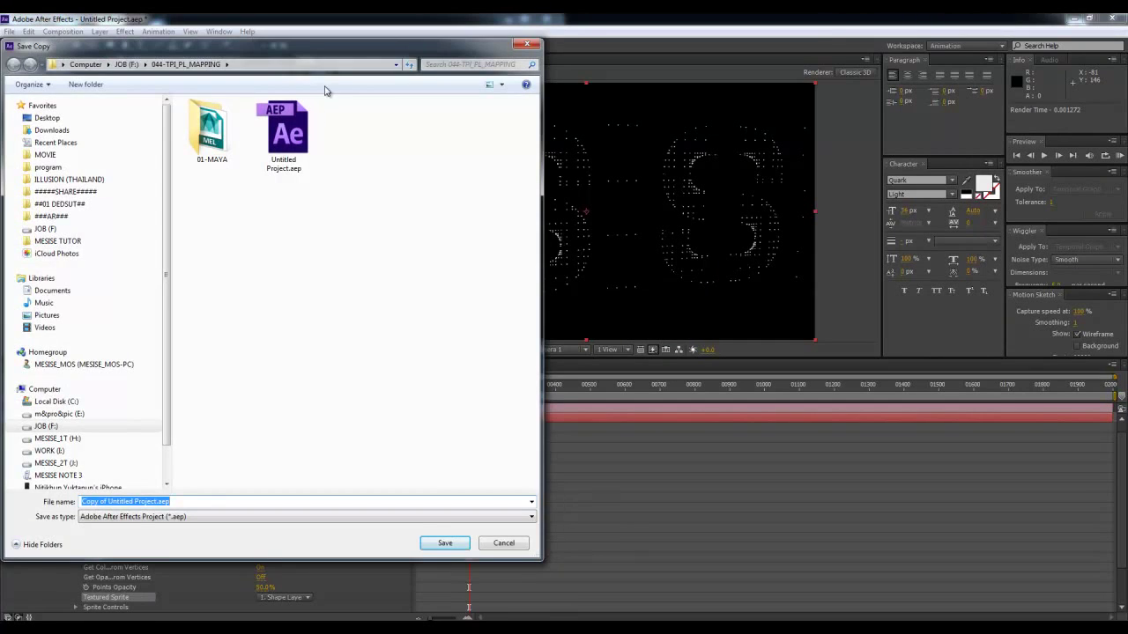
{"action": "left_click_drag", "start_coordinate": [314, 48], "coordinate": [1, 67]}
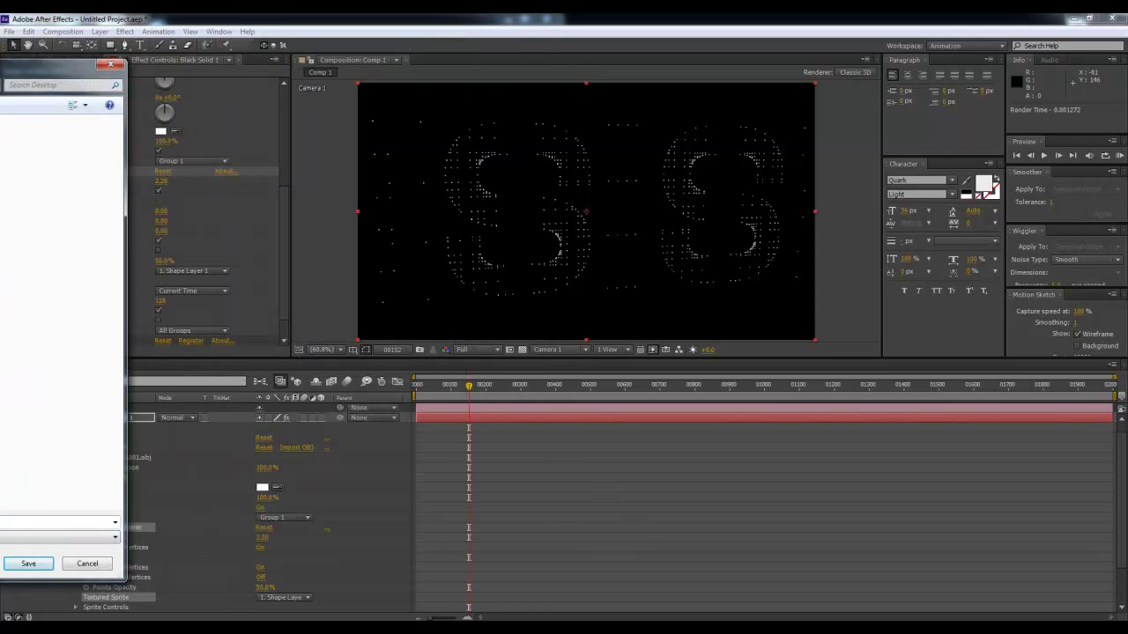
{"action": "key", "text": "Return"}
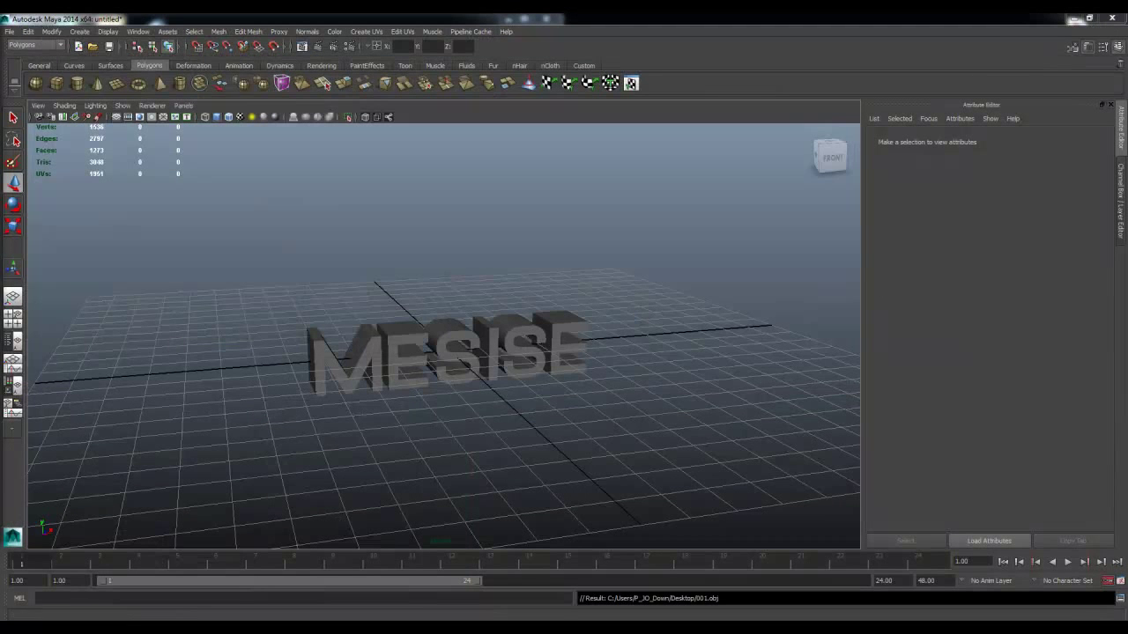
- Close the leftover crash message and relaunch After Effects from the taskbar jump list
{"action": "left_click", "coordinate": [489, 327]}
{"action": "right_click", "coordinate": [280, 627]}
{"action": "left_click", "coordinate": [310, 460]}
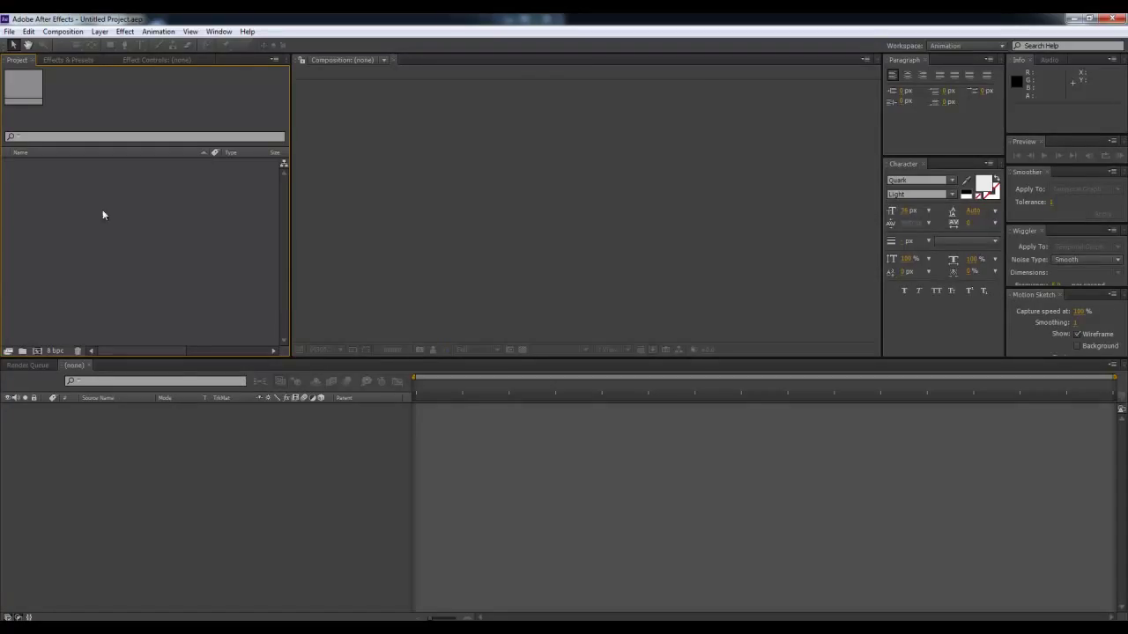
- Create Comp 1 at 1280×720, 25 fps, and enlarge the composition view
{"action": "right_click", "coordinate": [156, 234]}
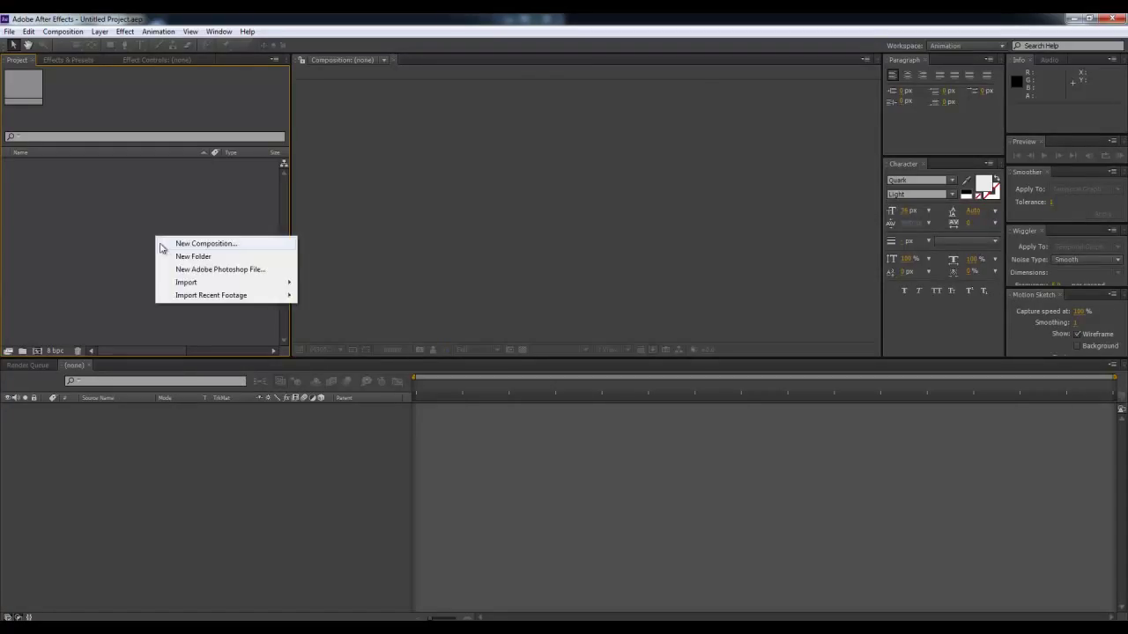
{"action": "left_click", "coordinate": [180, 244]}
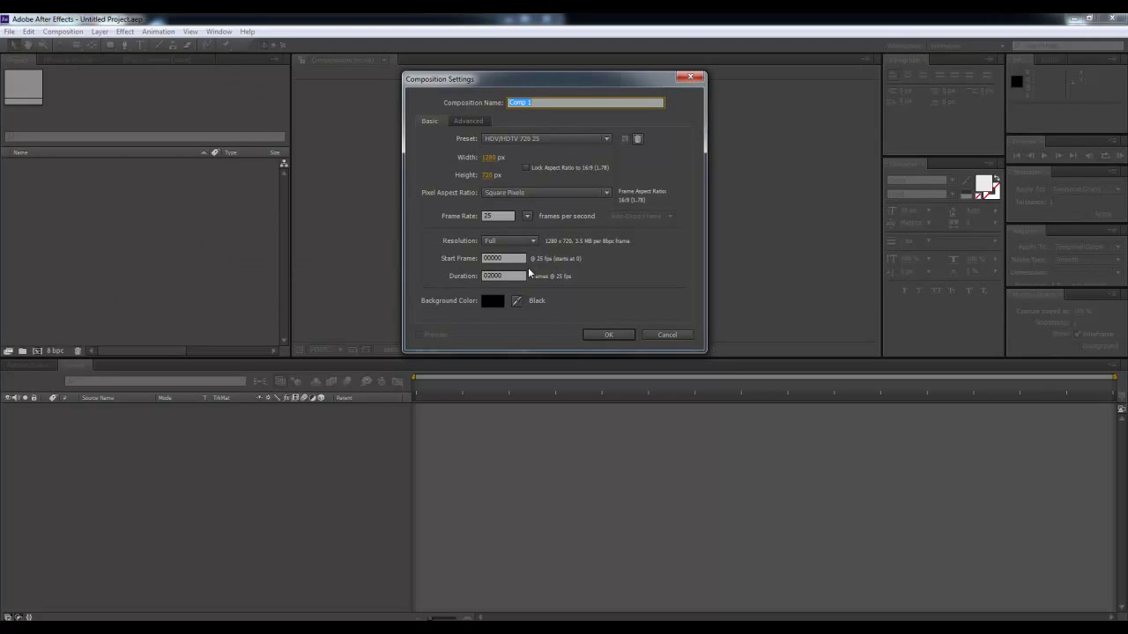
{"action": "left_click", "coordinate": [594, 333]}
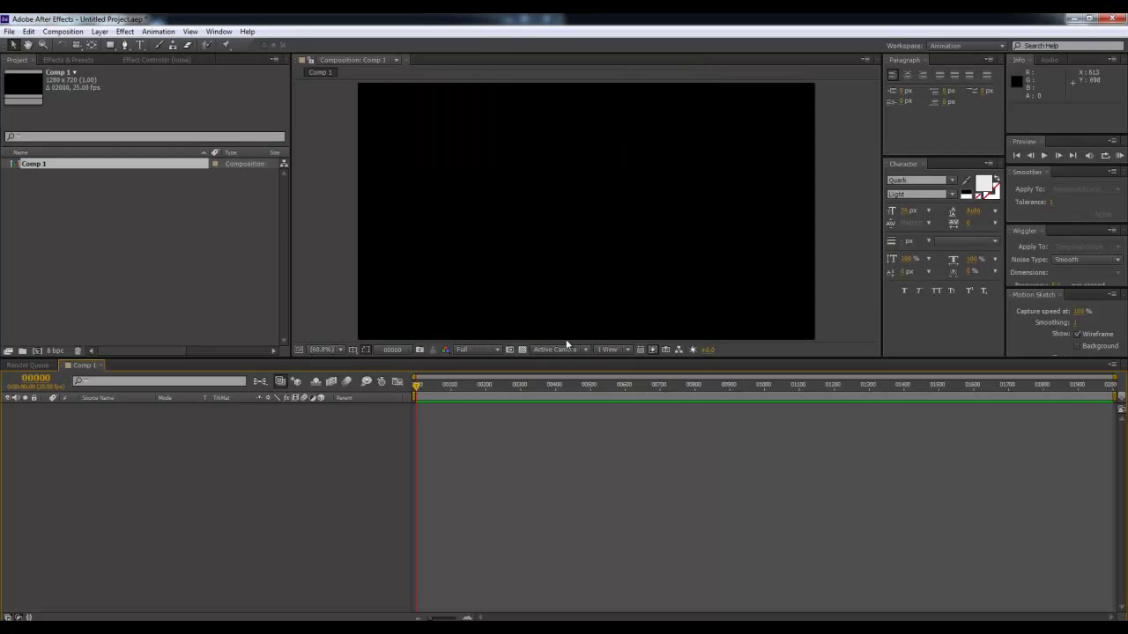
{"action": "left_click_drag", "start_coordinate": [497, 356], "coordinate": [483, 447]}
- Add a full-frame Black Solid 1 layer and bring up Effects & Presets
{"action": "right_click", "coordinate": [505, 498]}
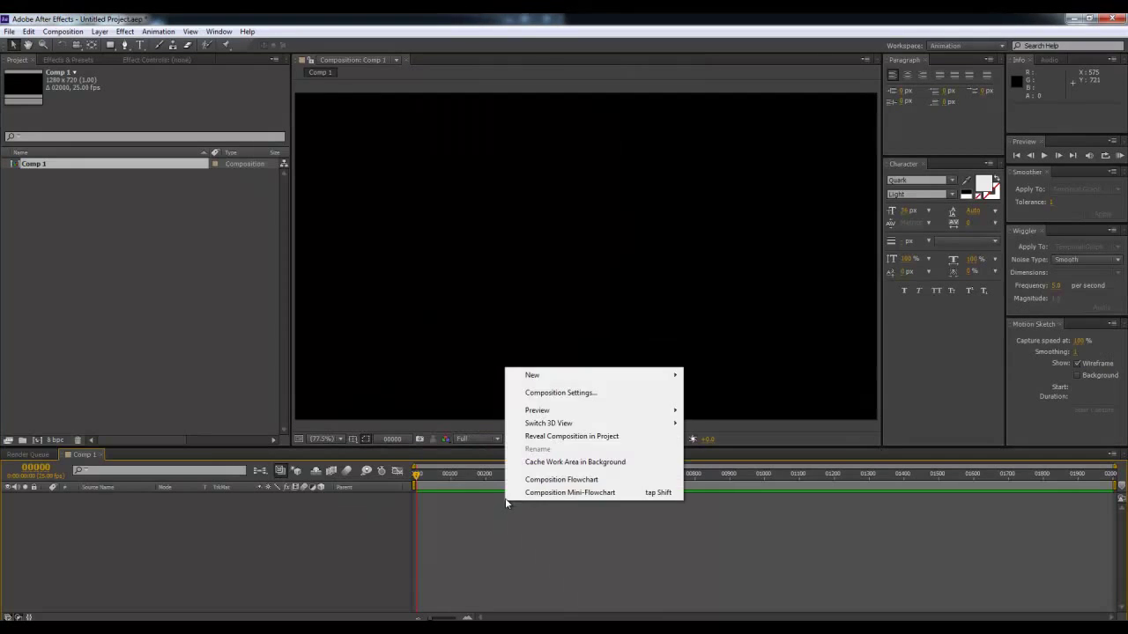
{"action": "mouse_move", "coordinate": [594, 370]}
{"action": "left_click", "coordinate": [702, 405]}
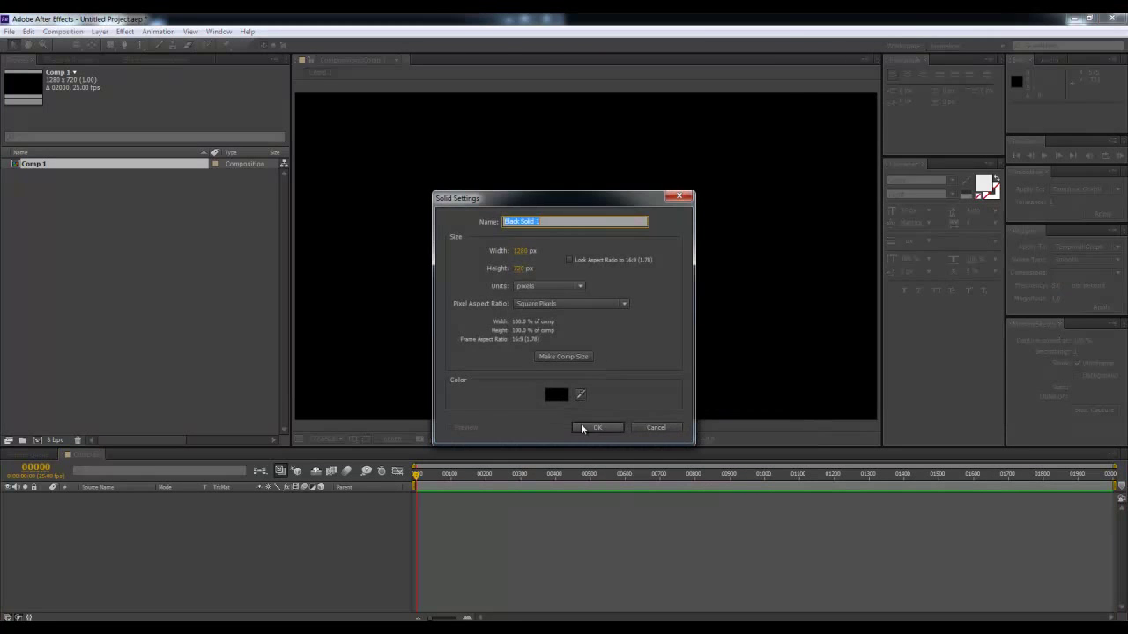
{"action": "left_click", "coordinate": [599, 425]}
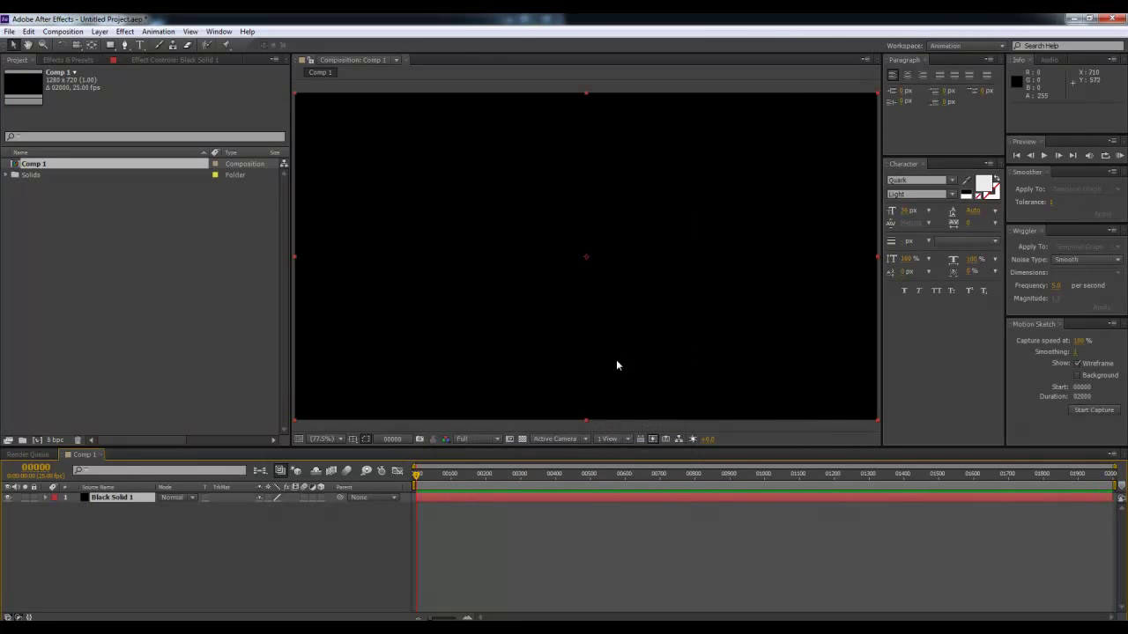
{"action": "left_click", "coordinate": [67, 60]}
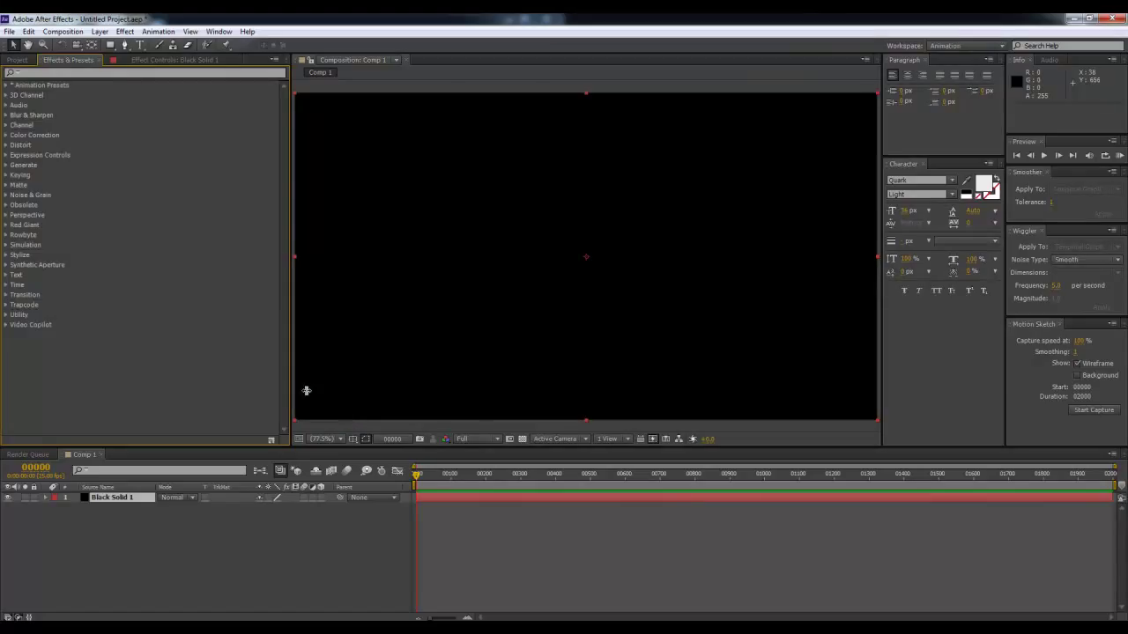
- Apply Plexus from Rowbyte to Black Solid 1 and add OBJ geometry
{"action": "left_click", "coordinate": [5, 236]}
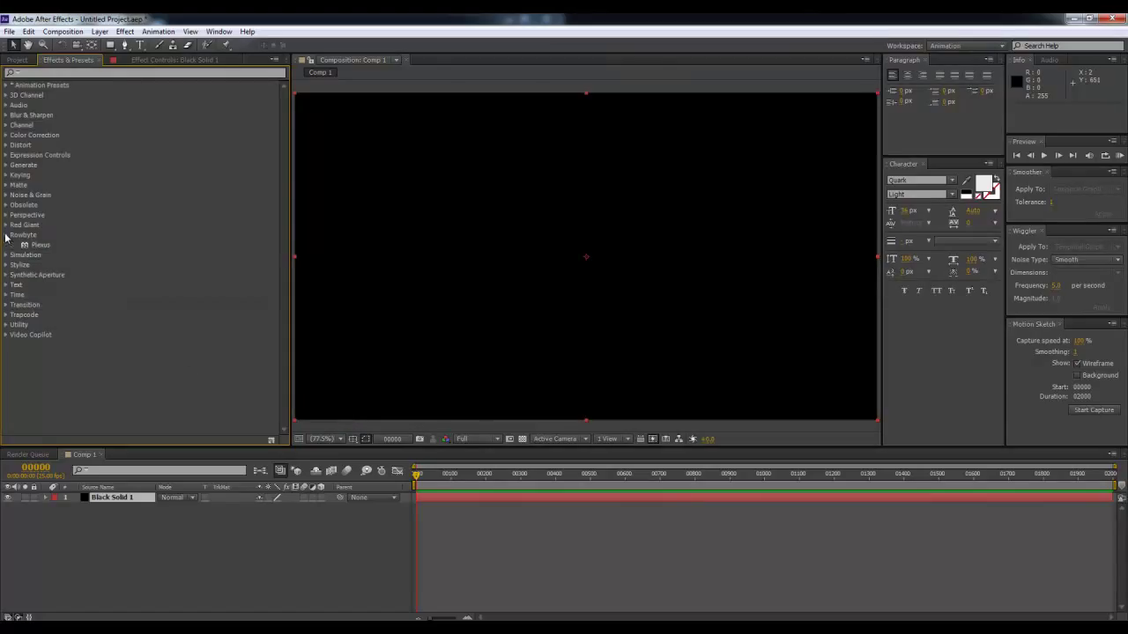
{"action": "left_click_drag", "start_coordinate": [39, 245], "coordinate": [457, 495]}
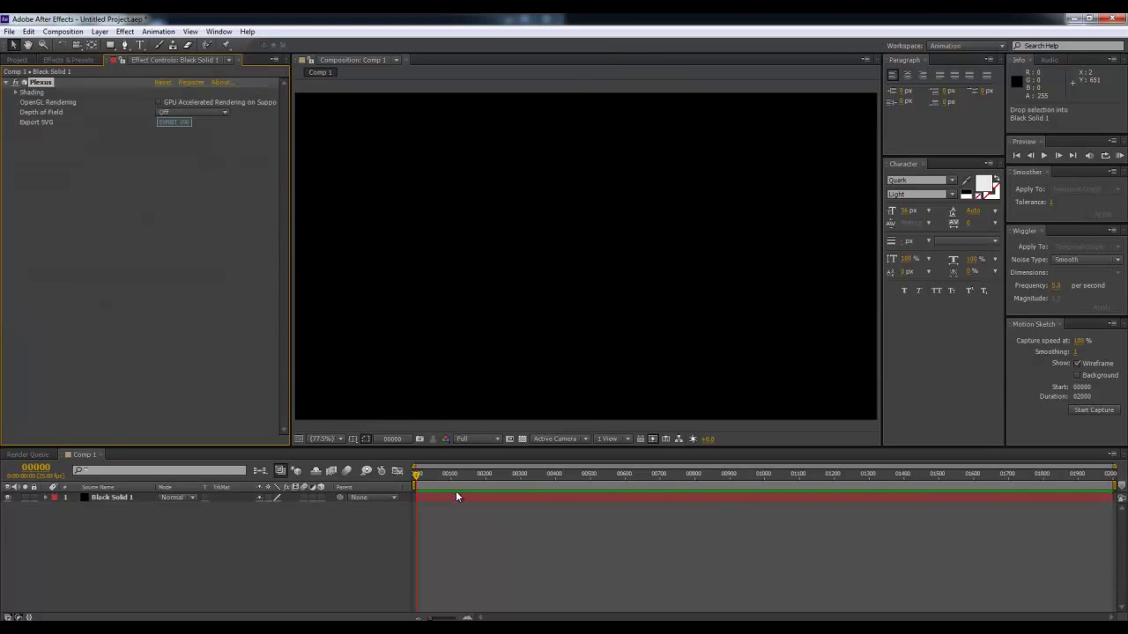
{"action": "left_click", "coordinate": [186, 104]}
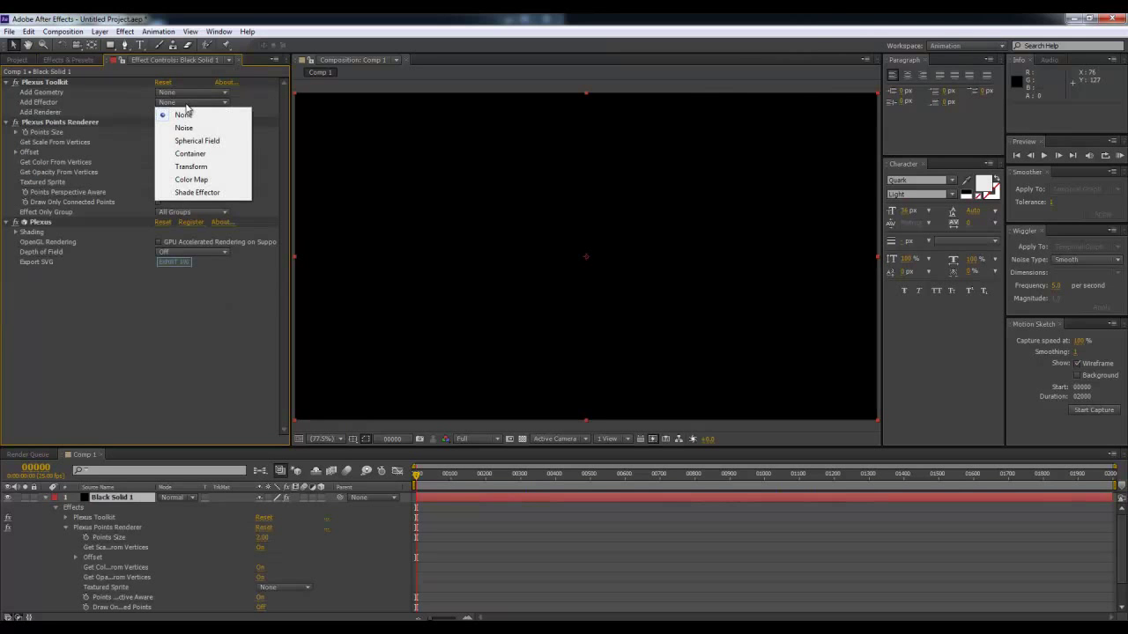
{"action": "left_click", "coordinate": [187, 103]}
{"action": "left_click", "coordinate": [191, 92]}
{"action": "left_click", "coordinate": [126, 108]}
{"action": "left_click", "coordinate": [176, 112]}
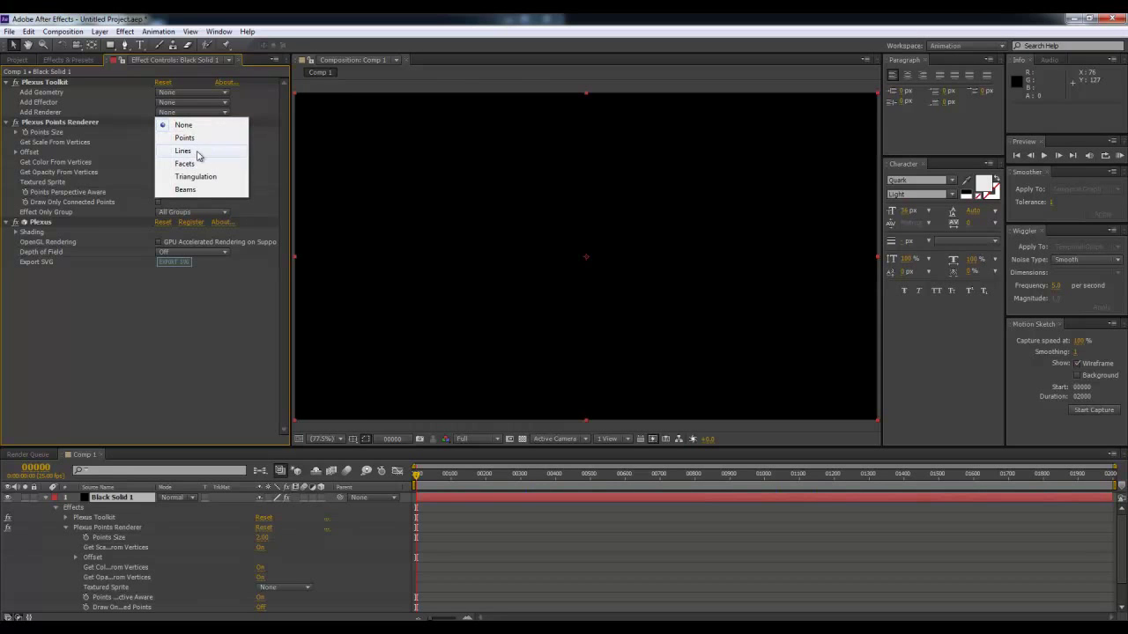
{"action": "left_click", "coordinate": [180, 93]}
{"action": "left_click", "coordinate": [180, 142]}
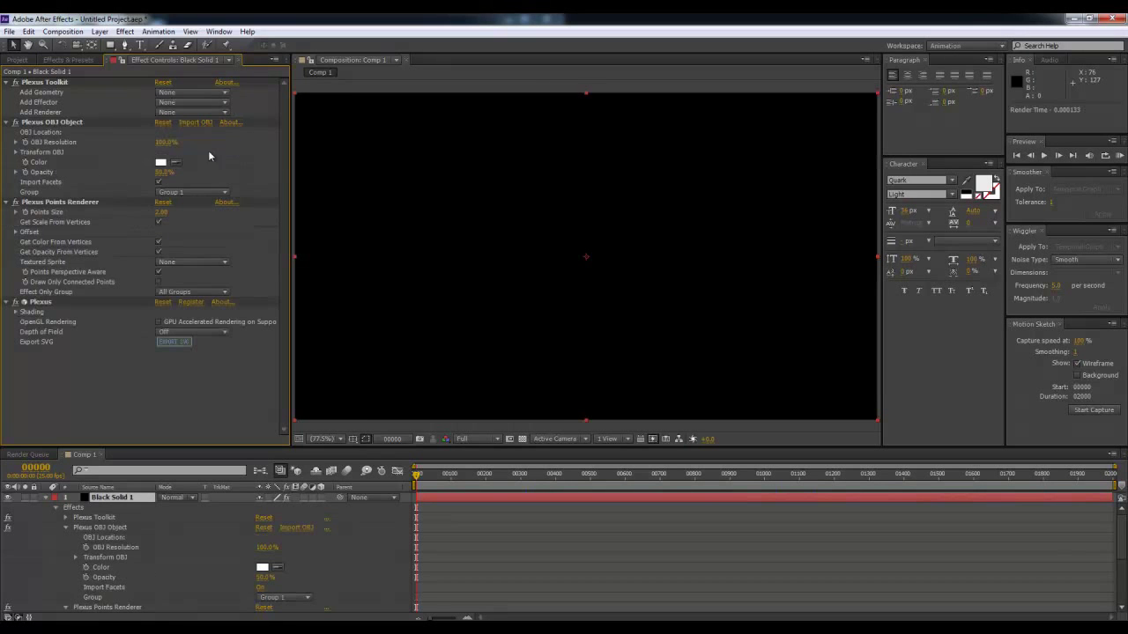
- Import 001.obj from disk as the Plexus OBJ model
{"action": "left_click", "coordinate": [195, 123]}
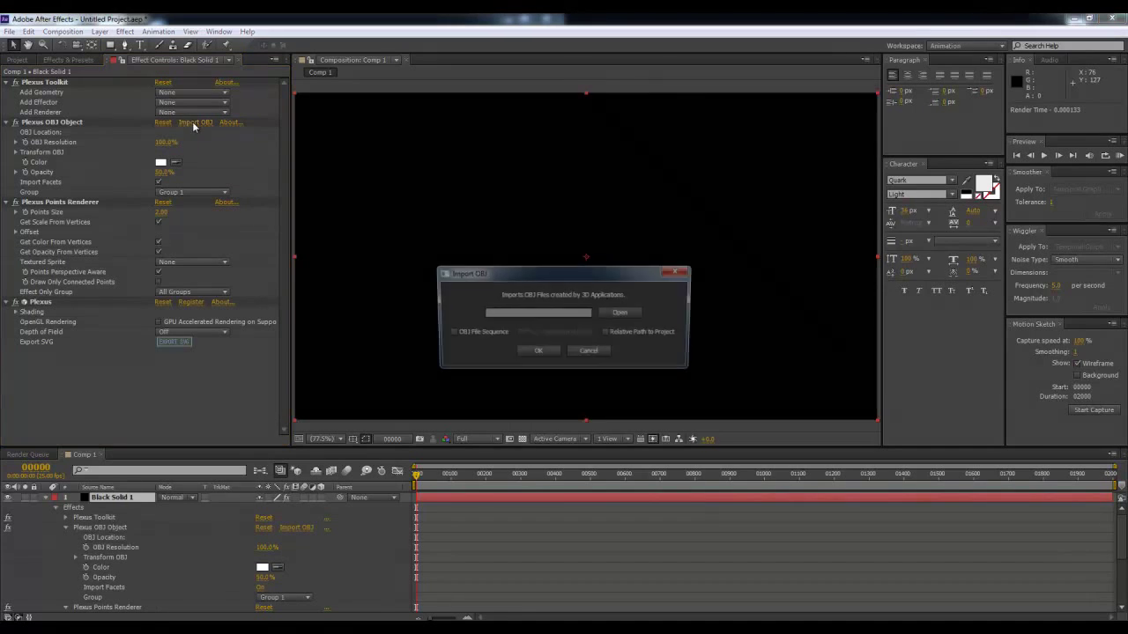
{"action": "left_click", "coordinate": [622, 316]}
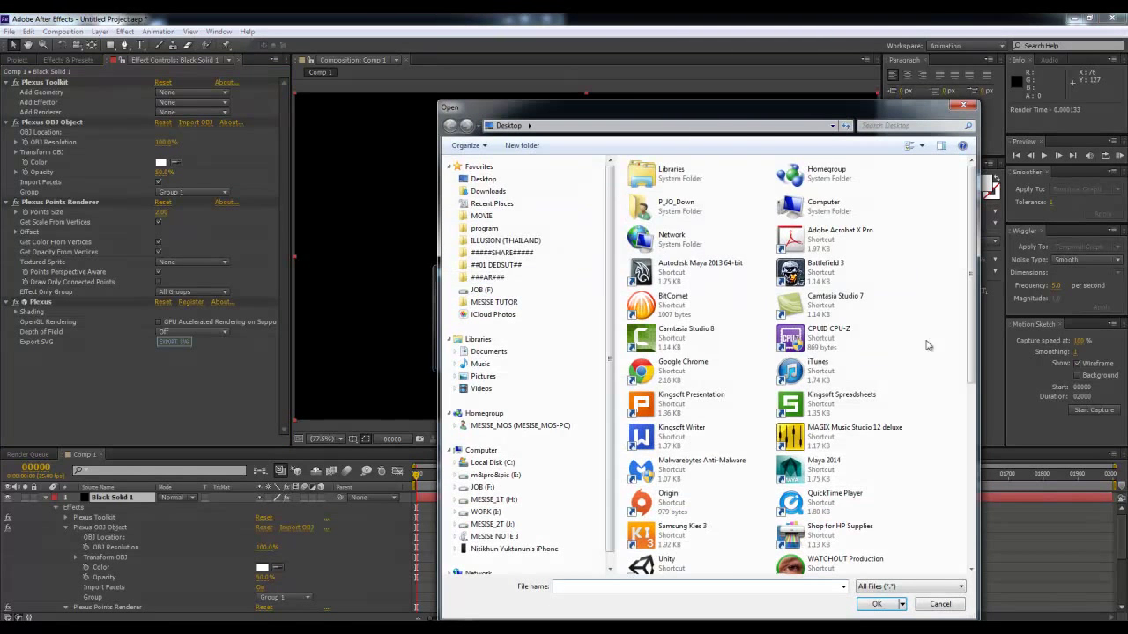
{"action": "scroll", "coordinate": [754, 503], "scroll_direction": "down", "scroll_amount": 5}
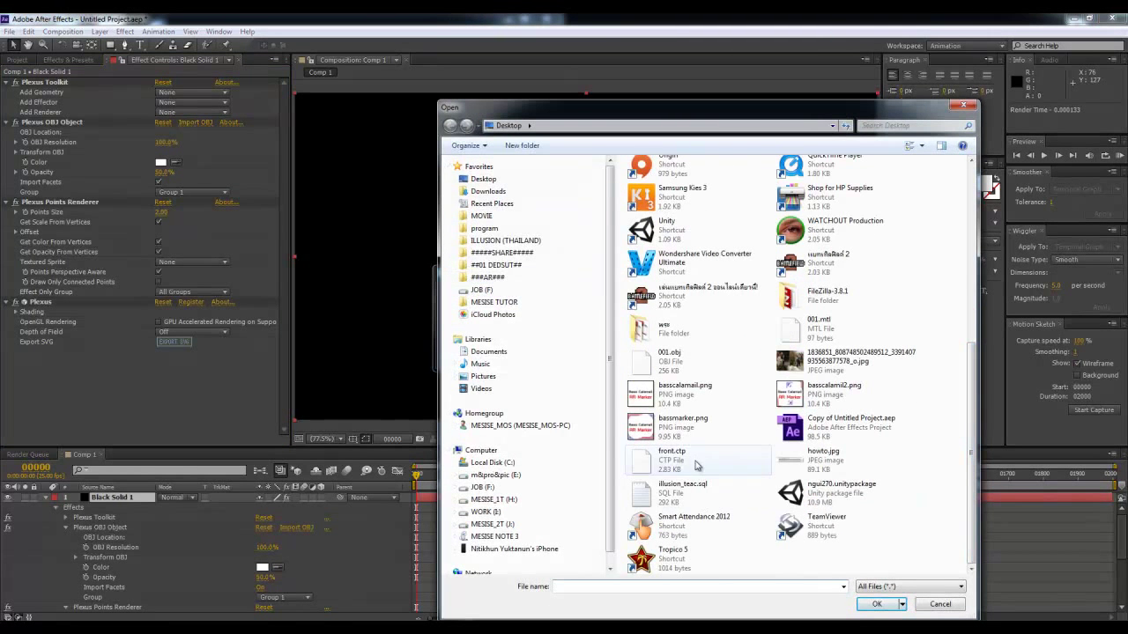
{"action": "left_click", "coordinate": [699, 360]}
{"action": "left_click", "coordinate": [874, 606]}
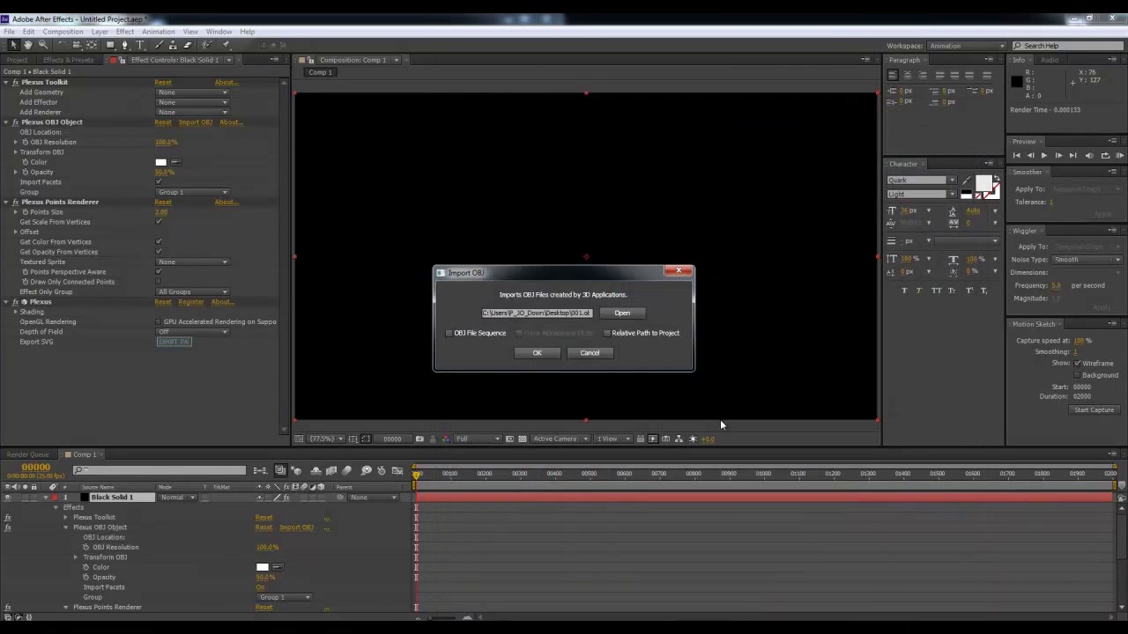
{"action": "left_click", "coordinate": [540, 354]}
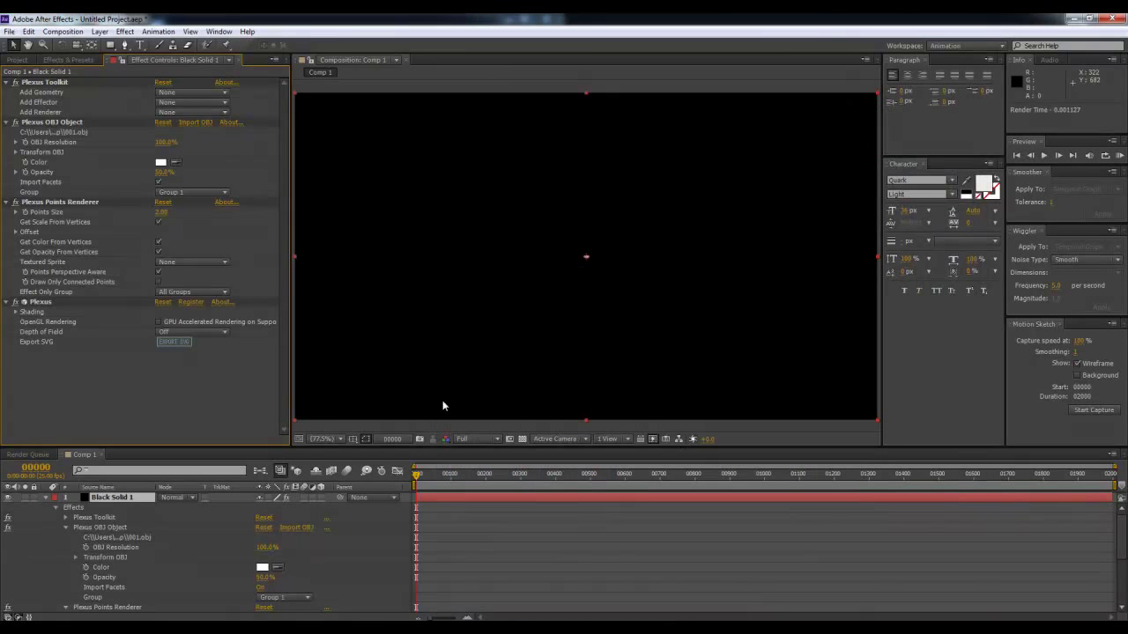
{"action": "left_click", "coordinate": [417, 476]}
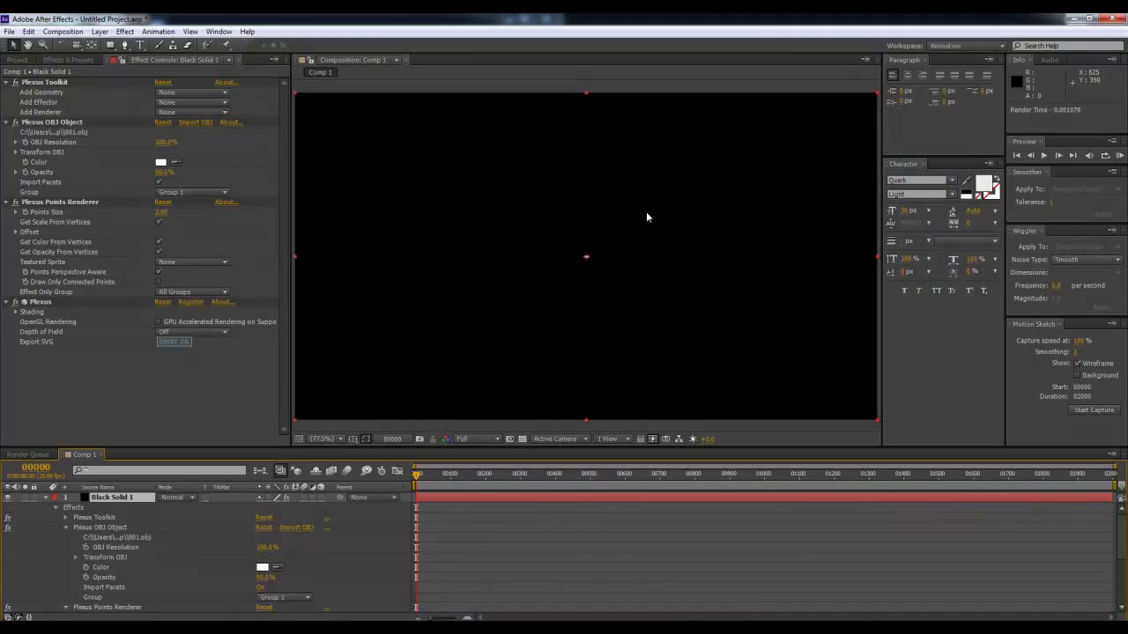
{"action": "right_click", "coordinate": [537, 508]}
- Add Camera 1 to the composition with default settings
{"action": "mouse_move", "coordinate": [608, 419]}
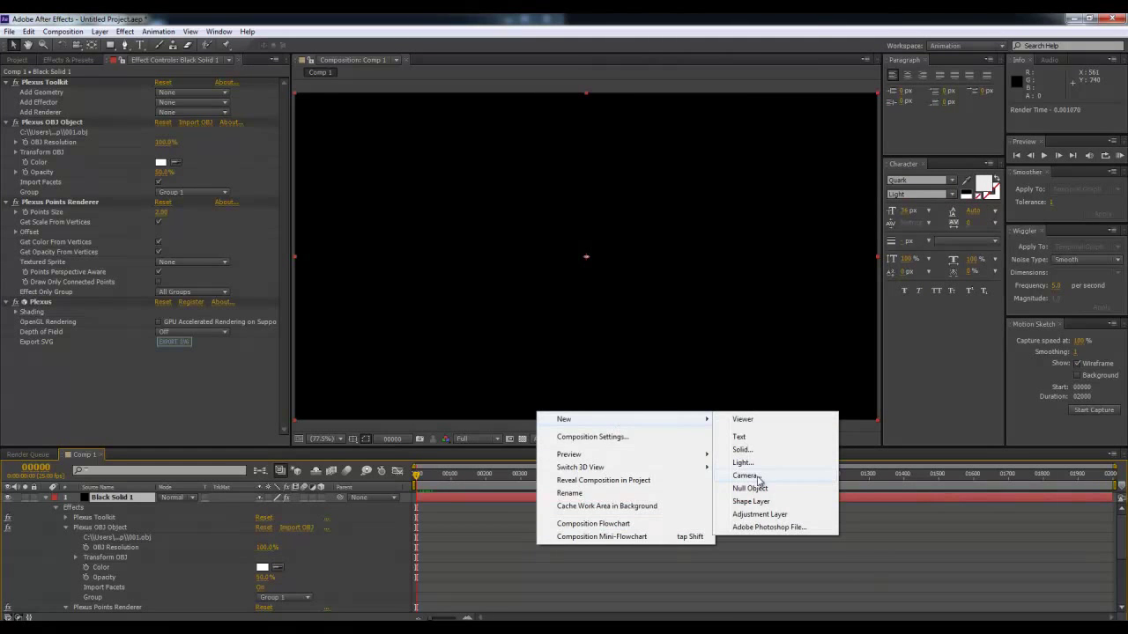
{"action": "left_click", "coordinate": [744, 476]}
{"action": "left_click", "coordinate": [659, 429]}
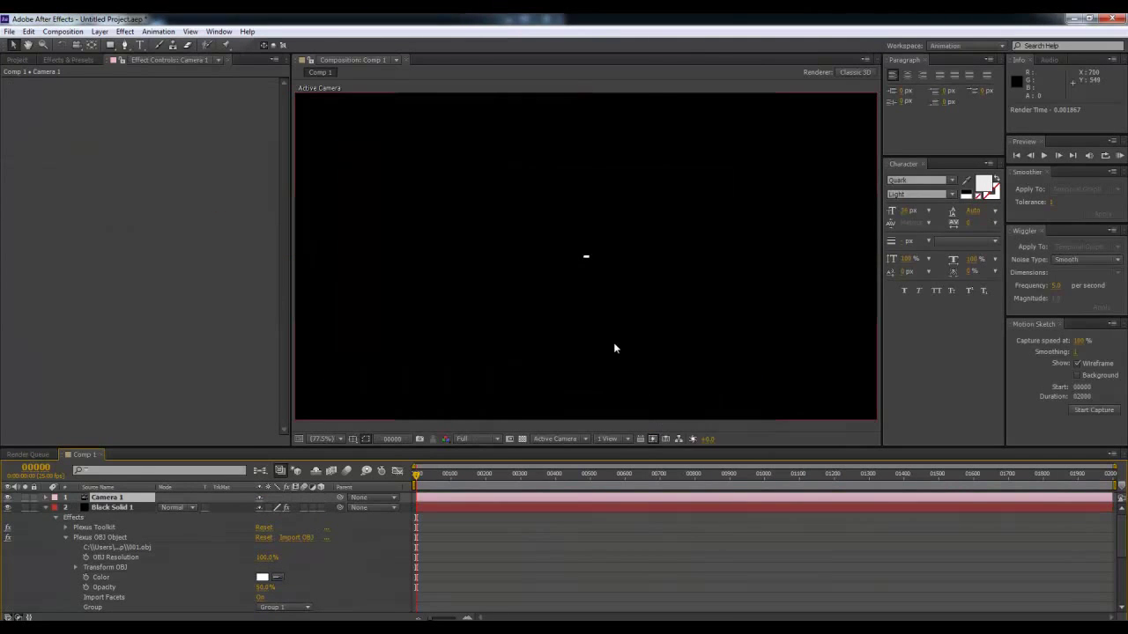
- Scale the OBJ model on Black Solid 1 up to 2830%
{"action": "left_click", "coordinate": [429, 505]}
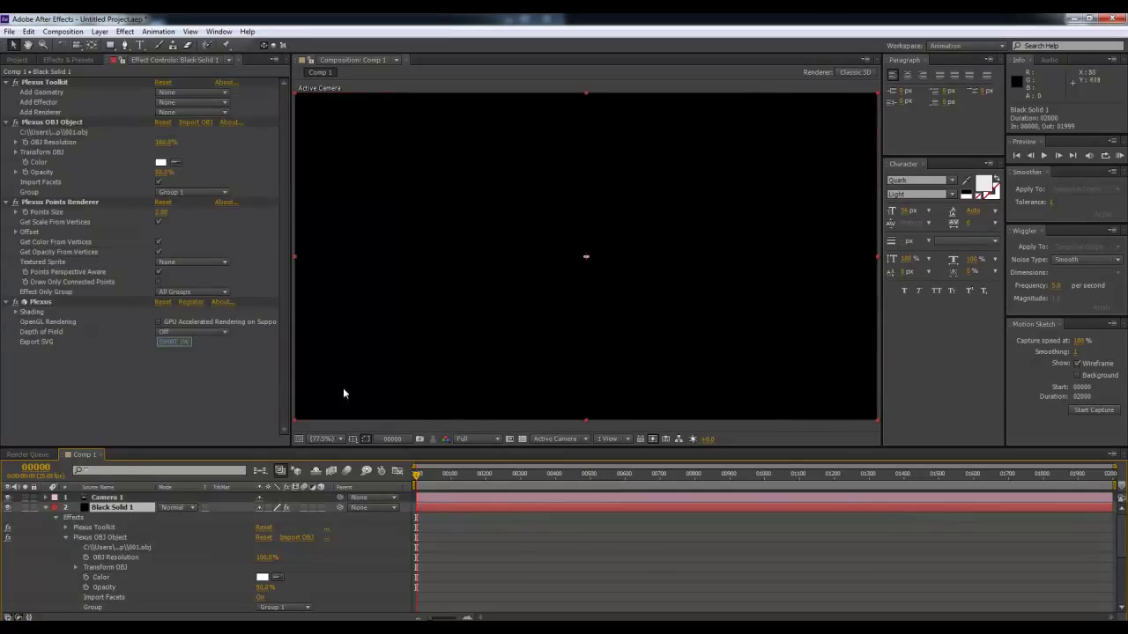
{"action": "left_click", "coordinate": [16, 152]}
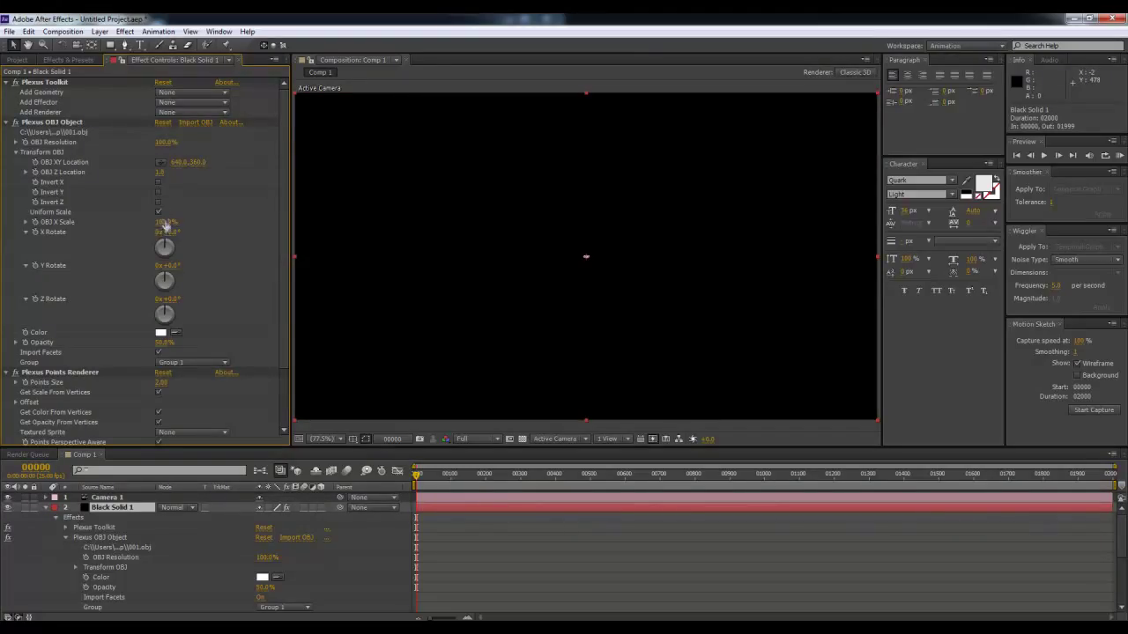
{"action": "mouse_move", "coordinate": [166, 224]}
{"action": "left_mouse_down"}
{"action": "mouse_move", "coordinate": [542, 204]}
{"action": "mouse_move", "coordinate": [523, 203]}
{"action": "left_mouse_up"}
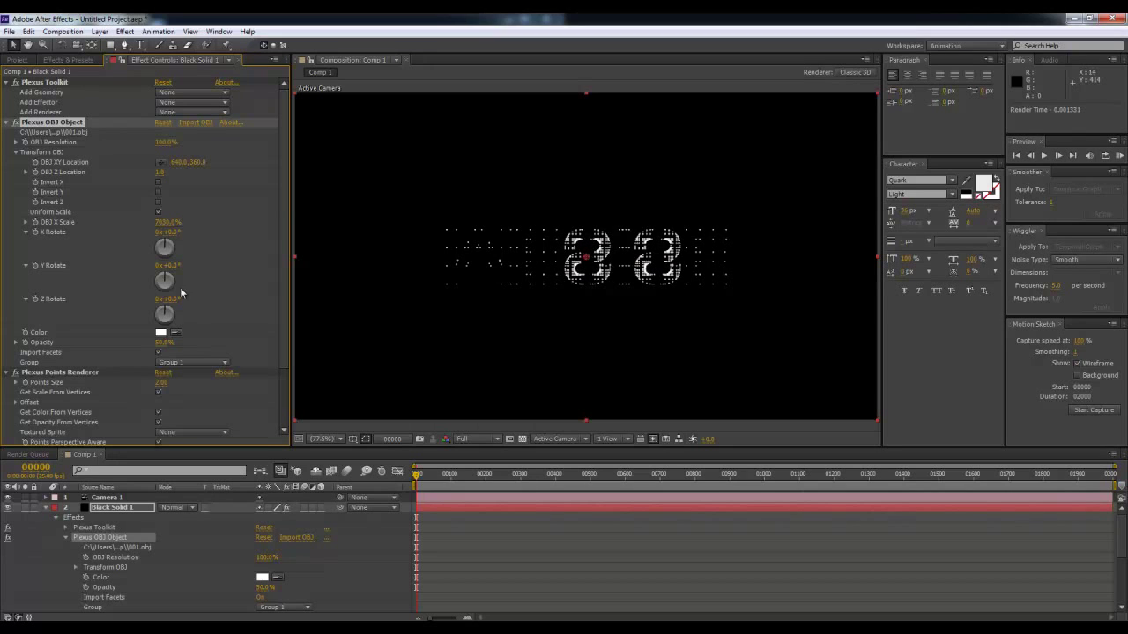
- Try Y and Z rotations on the model, undo them, and orbit the camera instead
{"action": "mouse_move", "coordinate": [170, 273]}
{"action": "left_mouse_down"}
{"action": "mouse_move", "coordinate": [232, 252]}
{"action": "mouse_move", "coordinate": [249, 258]}
{"action": "left_mouse_up"}
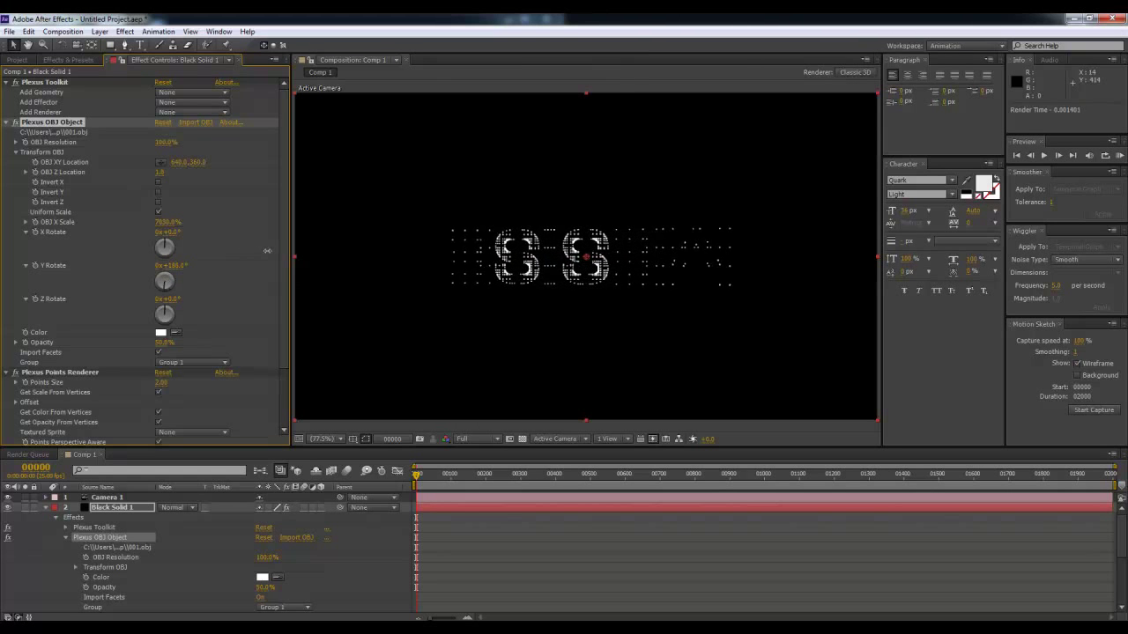
{"action": "key", "text": "ctrl+z"}
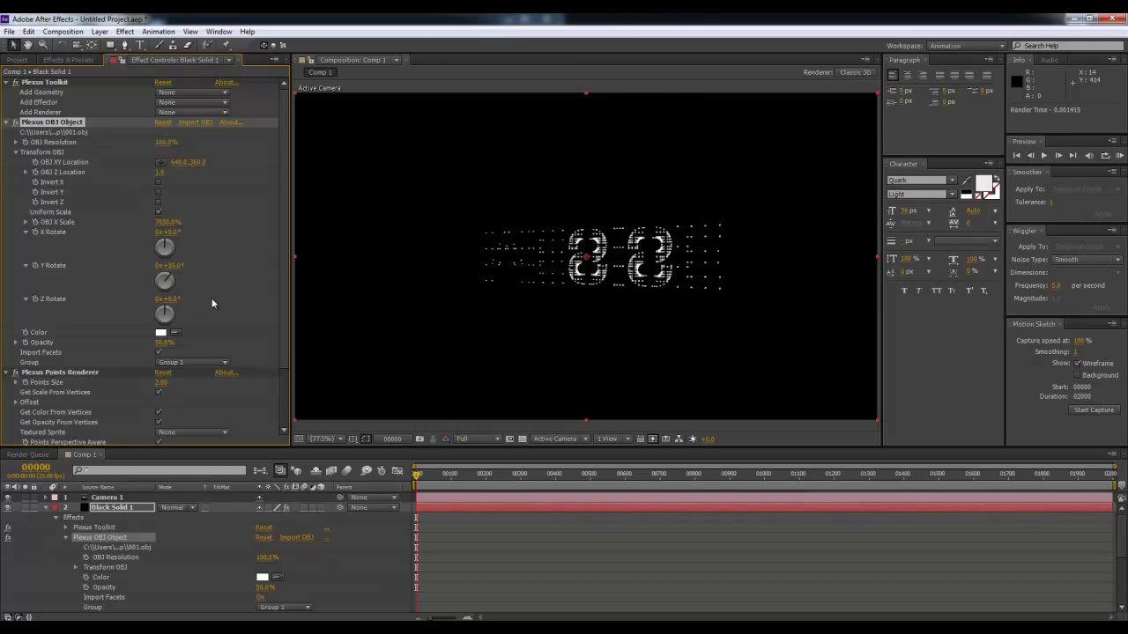
{"action": "left_click_drag", "start_coordinate": [174, 298], "coordinate": [270, 287]}
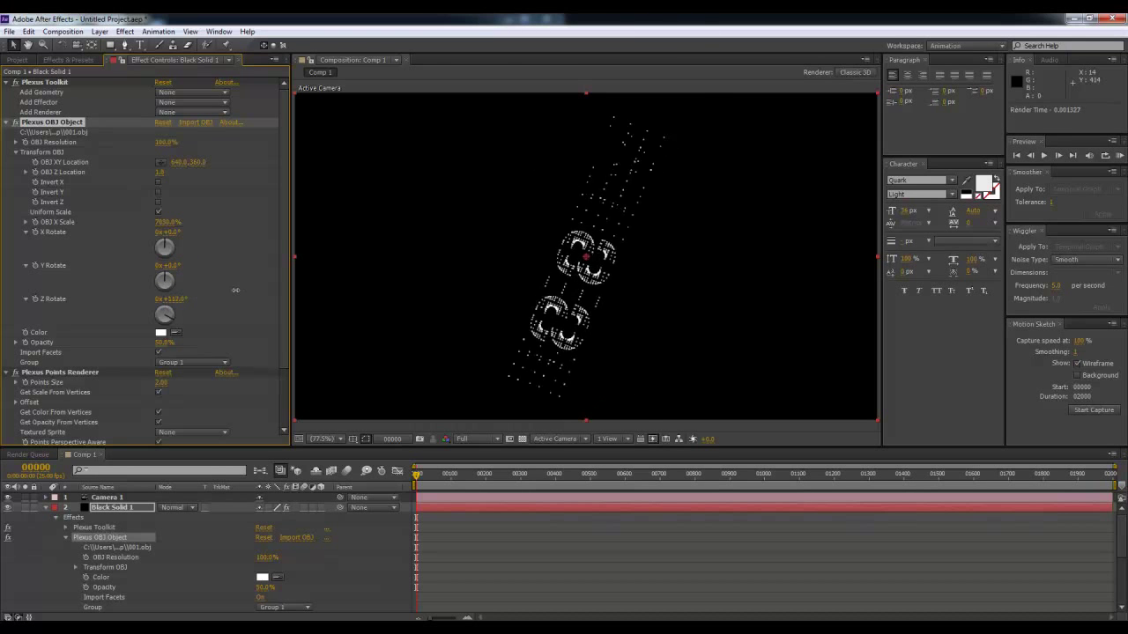
{"action": "left_click_drag", "start_coordinate": [271, 287], "coordinate": [322, 317]}
{"action": "key", "text": "ctrl+z"}
{"action": "key", "text": "c"}
{"action": "mouse_move", "coordinate": [590, 294]}
{"action": "left_mouse_down"}
{"action": "mouse_move", "coordinate": [698, 300]}
{"action": "mouse_move", "coordinate": [531, 312]}
{"action": "left_mouse_up"}
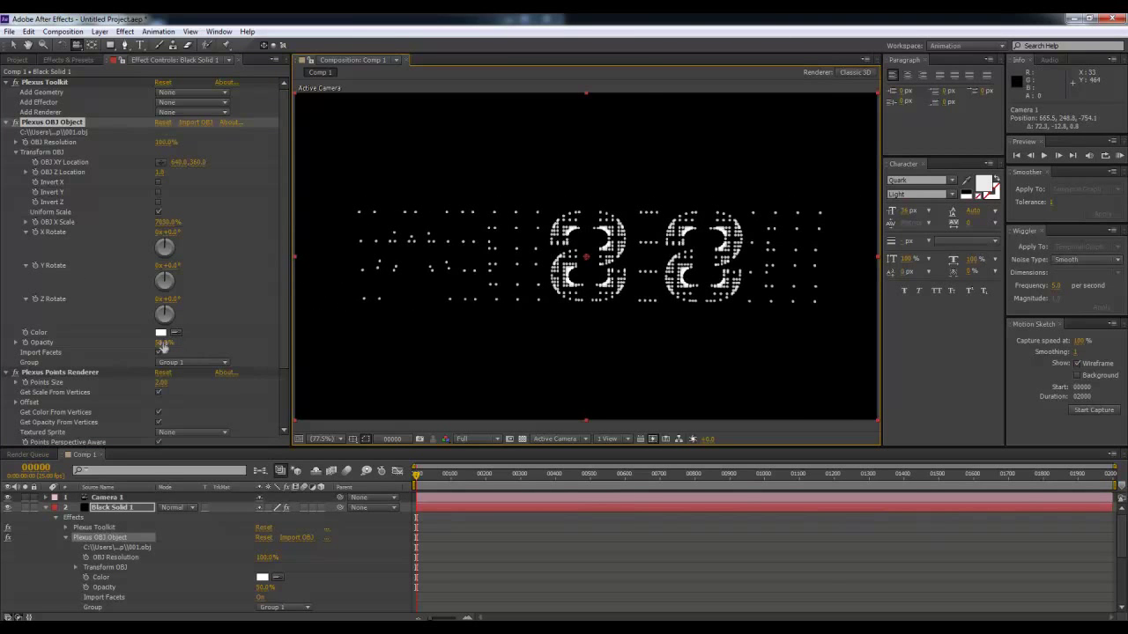
- Set the OBJ opacity to 100% and the Points Size to 1
{"action": "left_click_drag", "start_coordinate": [162, 347], "coordinate": [208, 347]}
{"action": "scroll", "coordinate": [266, 329], "scroll_direction": "down", "scroll_amount": 2}
{"action": "left_click", "coordinate": [162, 310]}
{"action": "type", "text": "1"}
{"action": "key", "text": "Return"}
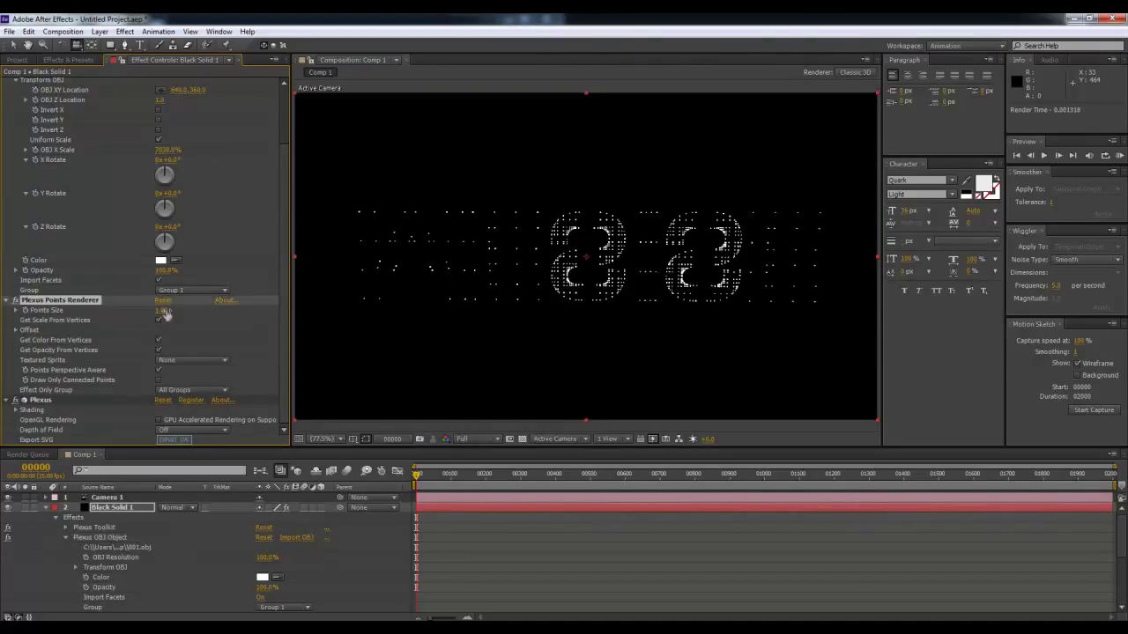
{"action": "scroll", "coordinate": [210, 228], "scroll_direction": "up", "scroll_amount": 2}
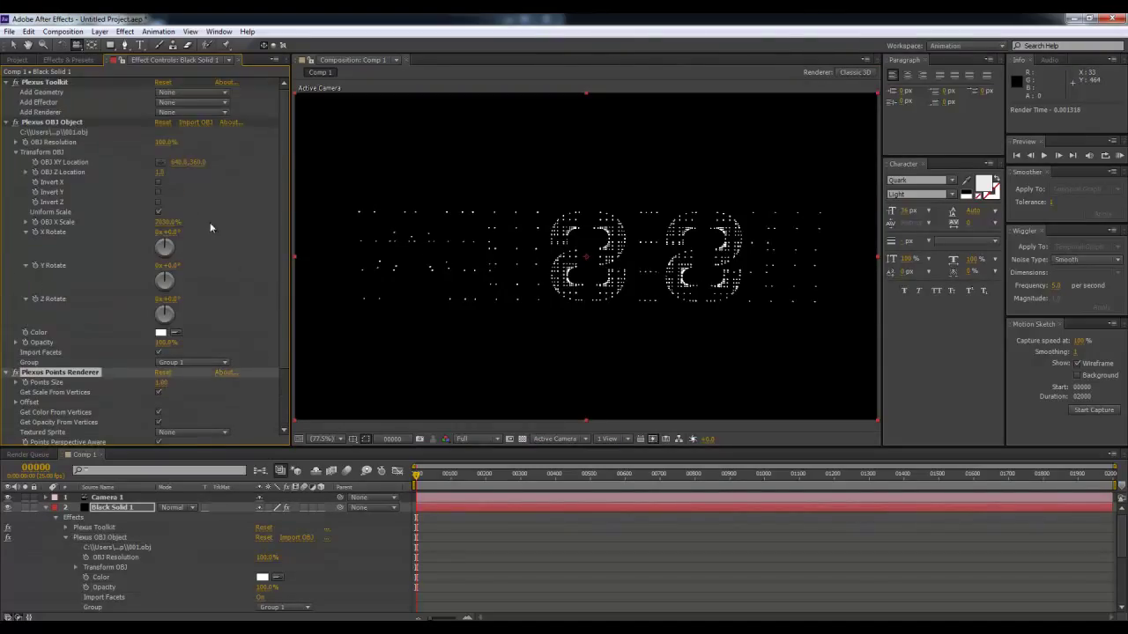
{"action": "left_click", "coordinate": [179, 113]}
- Add a Plexus Lines Renderer to the text and set its Line Thickness to 0.1
{"action": "left_click", "coordinate": [187, 152]}
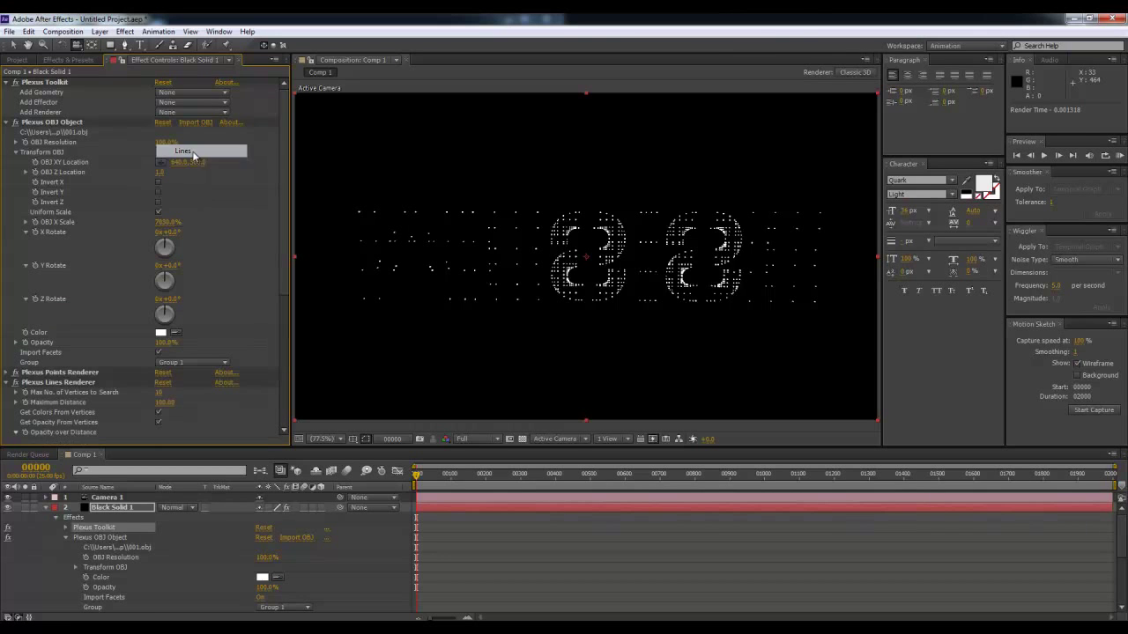
{"action": "mouse_move", "coordinate": [448, 266]}
{"action": "left_mouse_down"}
{"action": "mouse_move", "coordinate": [740, 265]}
{"action": "mouse_move", "coordinate": [597, 286]}
{"action": "mouse_move", "coordinate": [514, 274]}
{"action": "mouse_move", "coordinate": [643, 299]}
{"action": "left_mouse_up"}
{"action": "scroll", "coordinate": [222, 387], "scroll_direction": "down", "scroll_amount": 2}
{"action": "scroll", "coordinate": [222, 383], "scroll_direction": "down", "scroll_amount": 3}
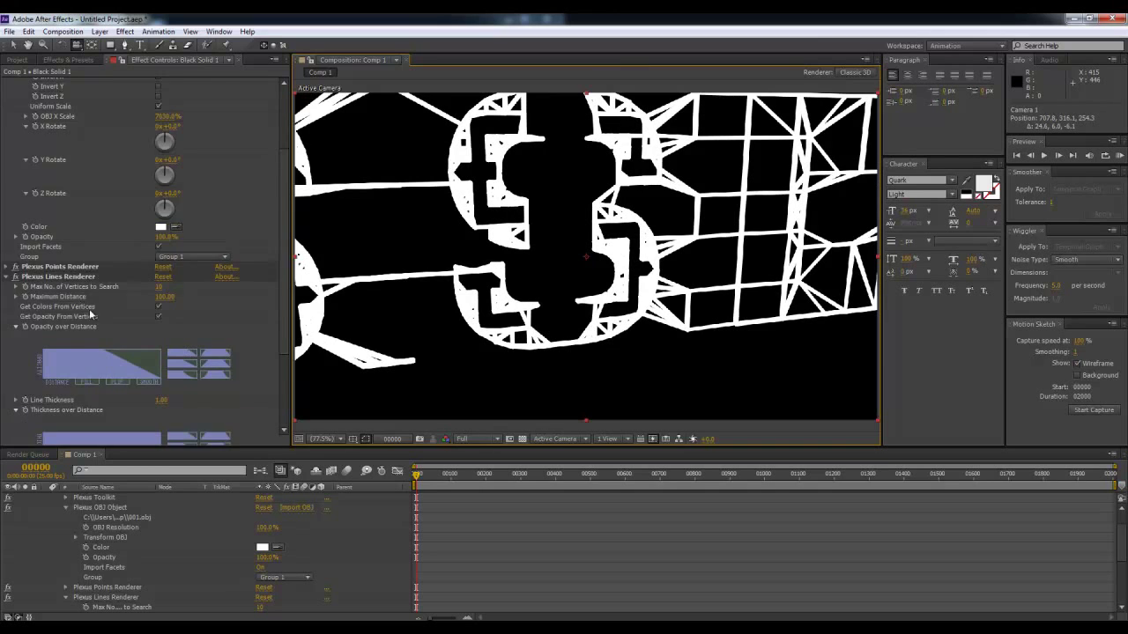
{"action": "scroll", "coordinate": [97, 318], "scroll_direction": "down", "scroll_amount": 3}
{"action": "left_click", "coordinate": [161, 322]}
{"action": "type", "text": "0.1"}
{"action": "key", "text": "Return"}
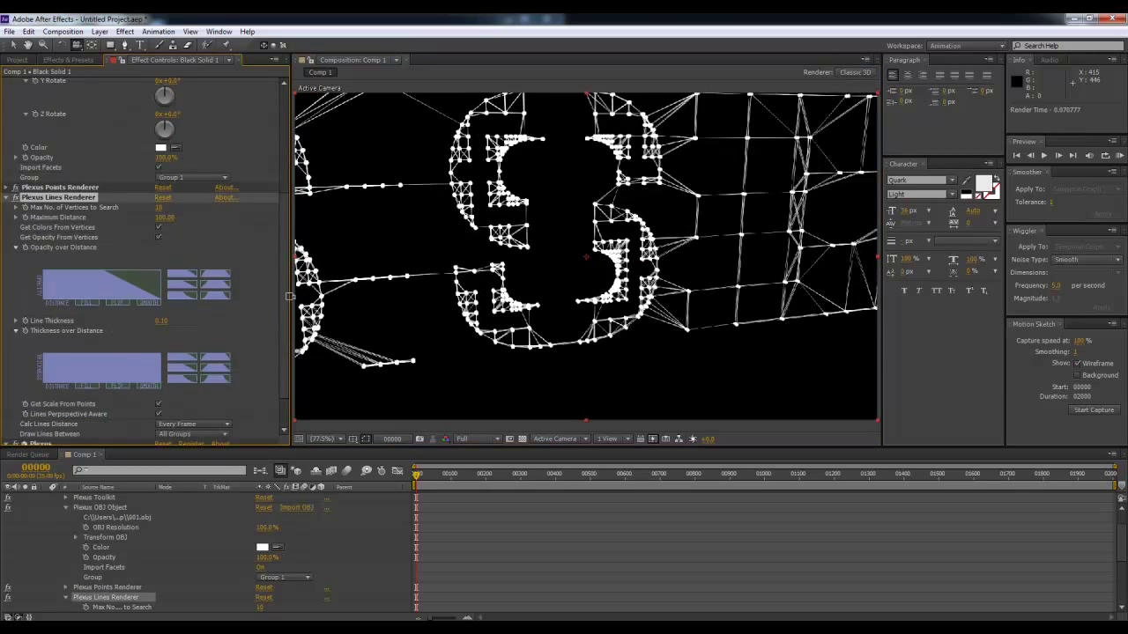
- Orbit the camera through angled, head-on and right-side views of the wireframe text
{"action": "mouse_move", "coordinate": [674, 250]}
{"action": "left_mouse_down"}
{"action": "mouse_move", "coordinate": [534, 271]}
{"action": "mouse_move", "coordinate": [511, 229]}
{"action": "mouse_move", "coordinate": [410, 230]}
{"action": "mouse_move", "coordinate": [695, 209]}
{"action": "mouse_move", "coordinate": [515, 270]}
{"action": "mouse_move", "coordinate": [586, 268]}
{"action": "left_mouse_up"}
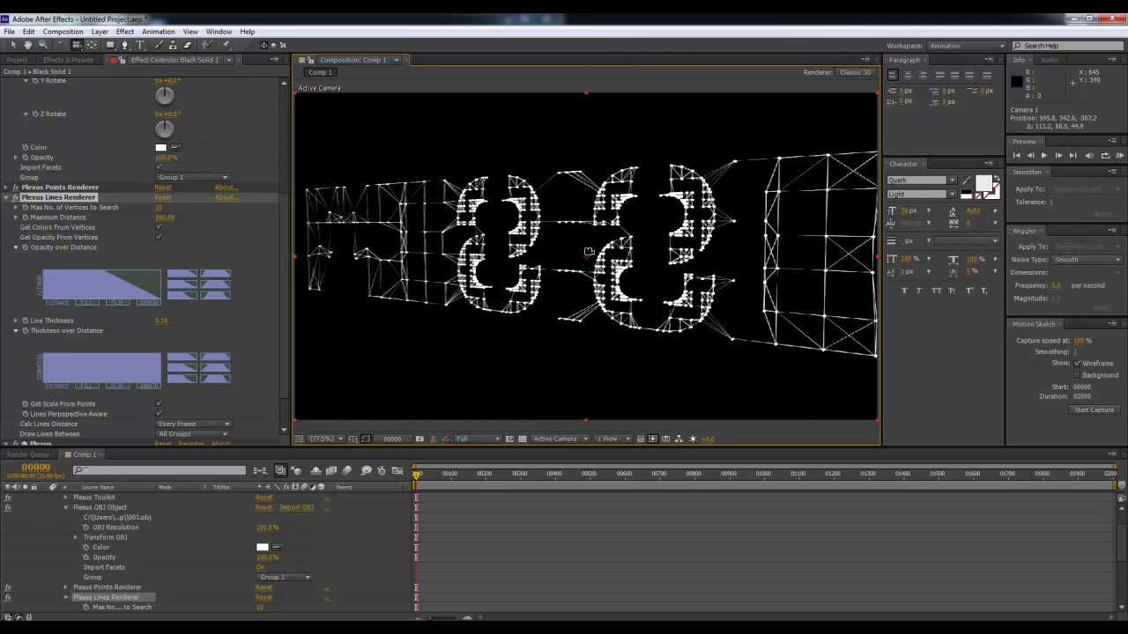
{"action": "mouse_move", "coordinate": [632, 234]}
{"action": "left_mouse_down"}
{"action": "mouse_move", "coordinate": [606, 246]}
{"action": "mouse_move", "coordinate": [552, 227]}
{"action": "mouse_move", "coordinate": [489, 274]}
{"action": "left_mouse_up"}
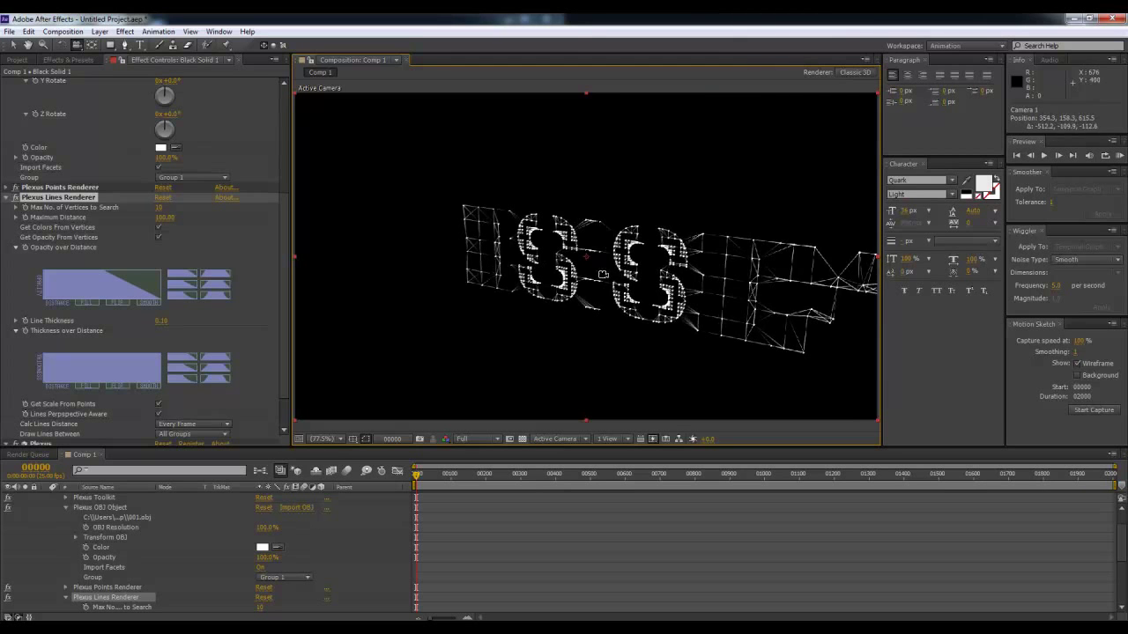
{"action": "left_click_drag", "start_coordinate": [603, 274], "coordinate": [660, 271]}
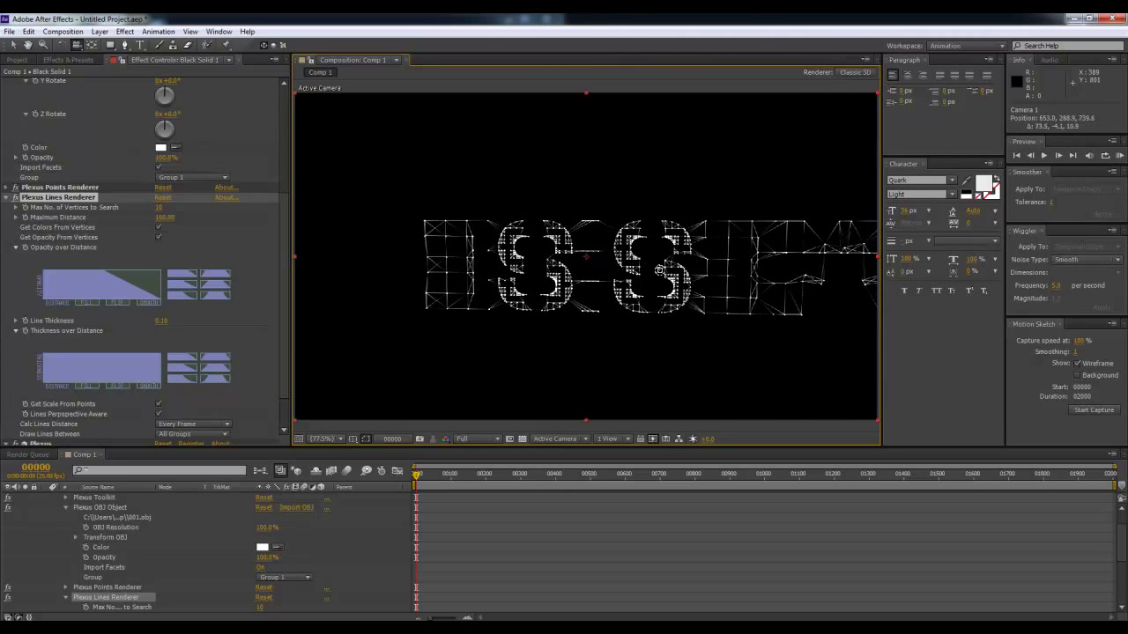
{"action": "mouse_move", "coordinate": [722, 239]}
{"action": "left_mouse_down"}
{"action": "mouse_move", "coordinate": [583, 367]}
{"action": "mouse_move", "coordinate": [580, 404]}
{"action": "left_mouse_up"}
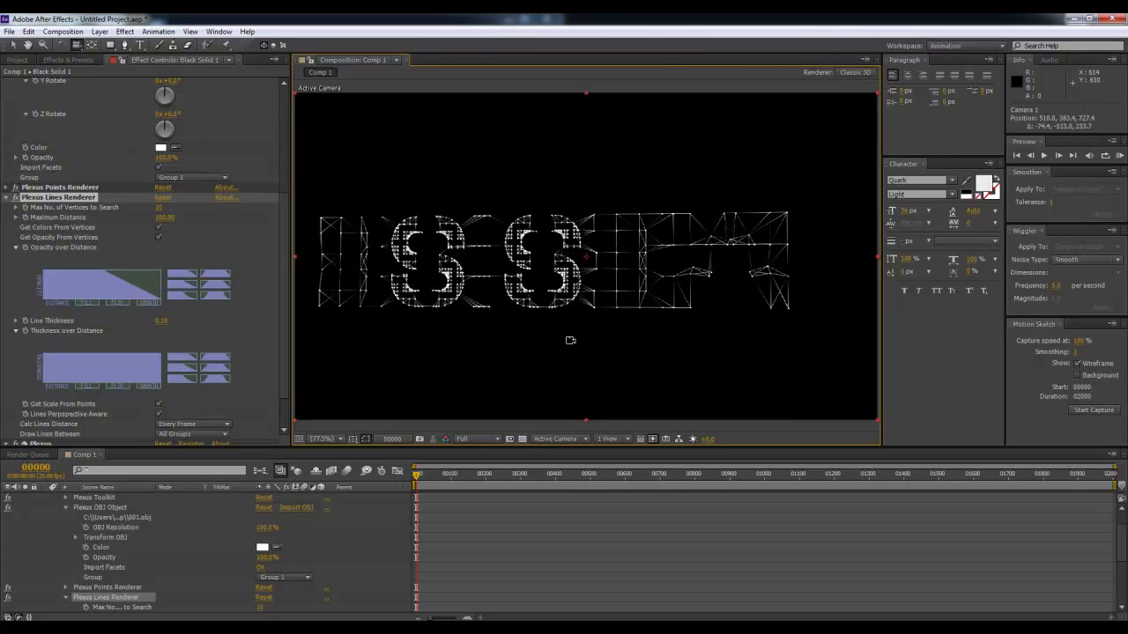
{"action": "mouse_move", "coordinate": [579, 403]}
{"action": "left_mouse_down"}
{"action": "mouse_move", "coordinate": [715, 339]}
{"action": "mouse_move", "coordinate": [599, 287]}
{"action": "left_mouse_up"}
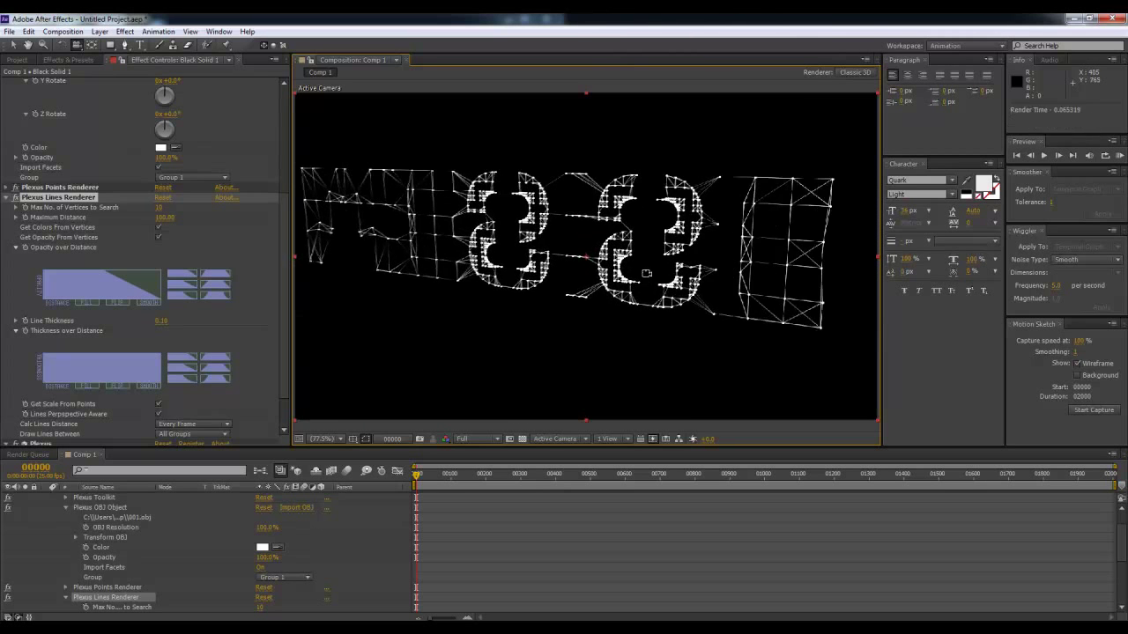
{"action": "scroll", "coordinate": [211, 373], "scroll_direction": "down", "scroll_amount": 2}
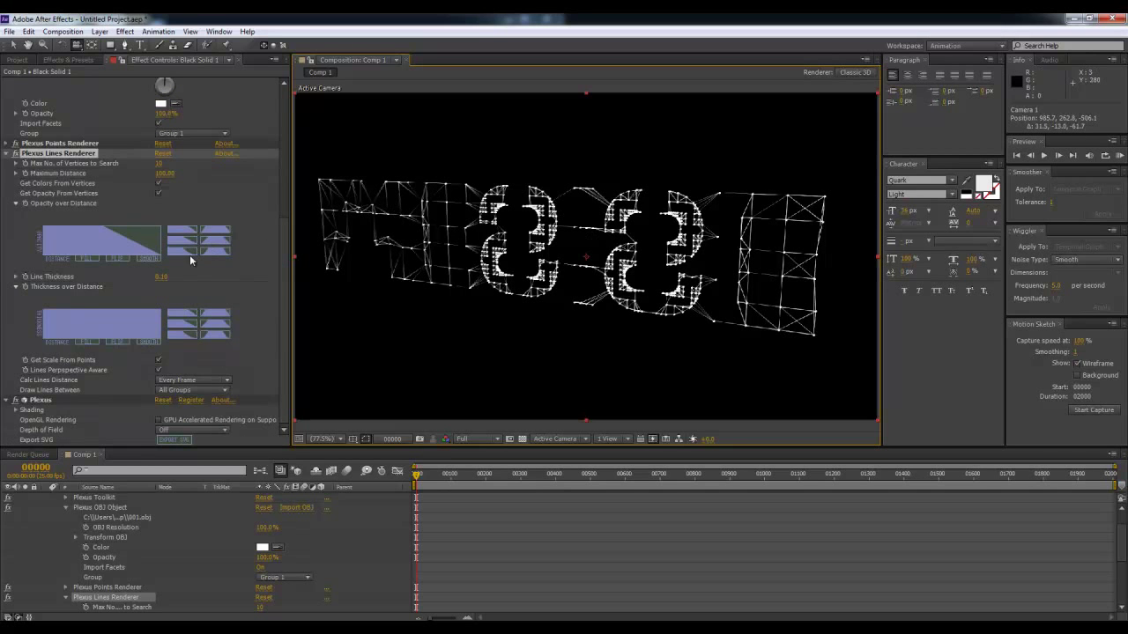
{"action": "scroll", "coordinate": [161, 206], "scroll_direction": "up", "scroll_amount": 1}
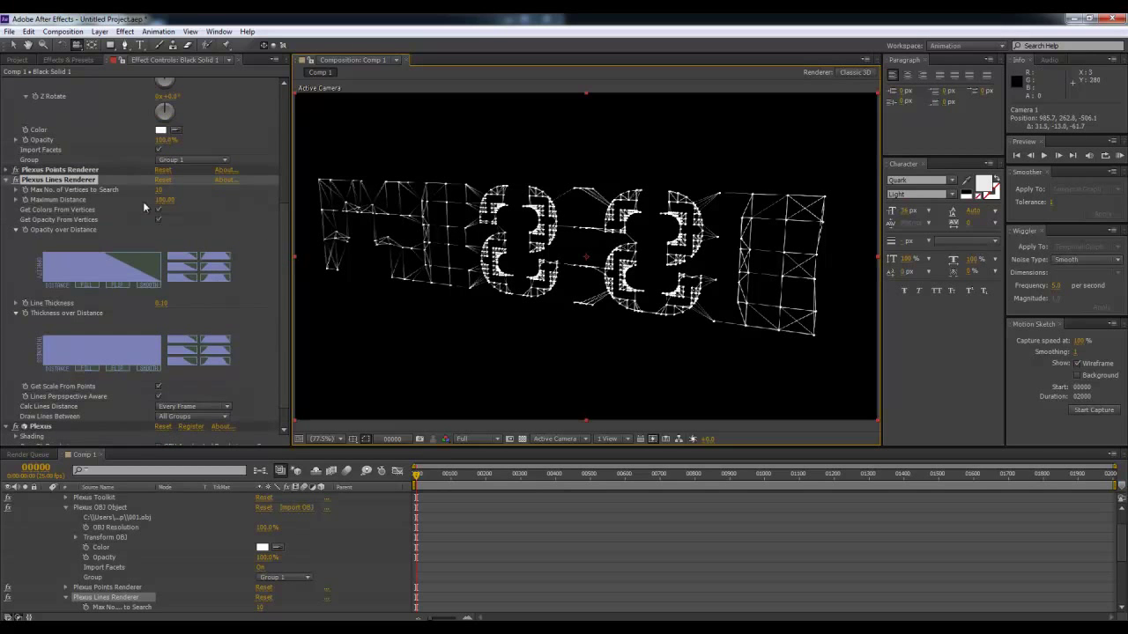
- Set the Plexus Points Renderer point size to 0.5, then refine it further below 1
{"action": "left_click", "coordinate": [15, 171]}
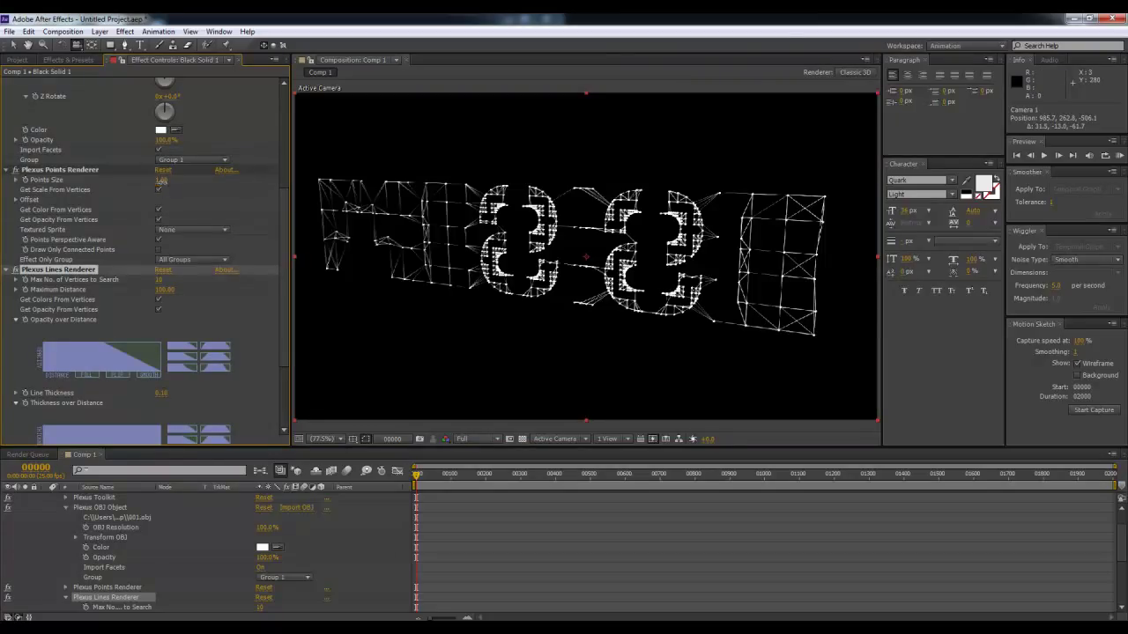
{"action": "type", "text": "0.5"}
{"action": "key", "text": "Return"}
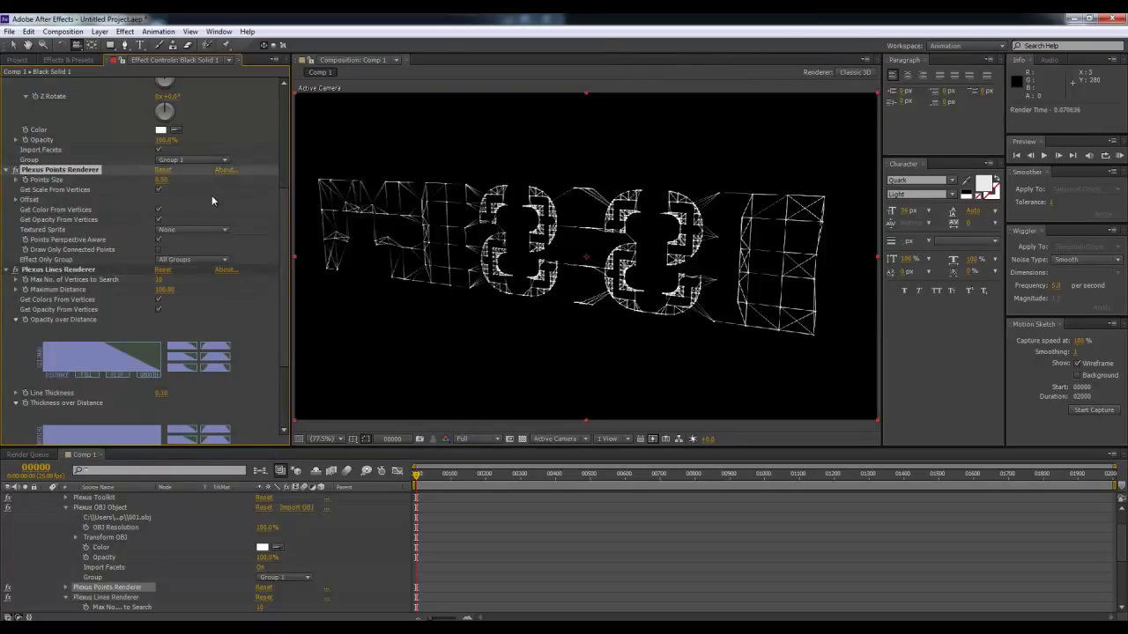
{"action": "left_click", "coordinate": [163, 180]}
{"action": "mouse_move", "coordinate": [554, 296]}
{"action": "left_mouse_down"}
{"action": "mouse_move", "coordinate": [656, 302]}
{"action": "mouse_move", "coordinate": [622, 273]}
{"action": "mouse_move", "coordinate": [509, 227]}
{"action": "left_mouse_up"}
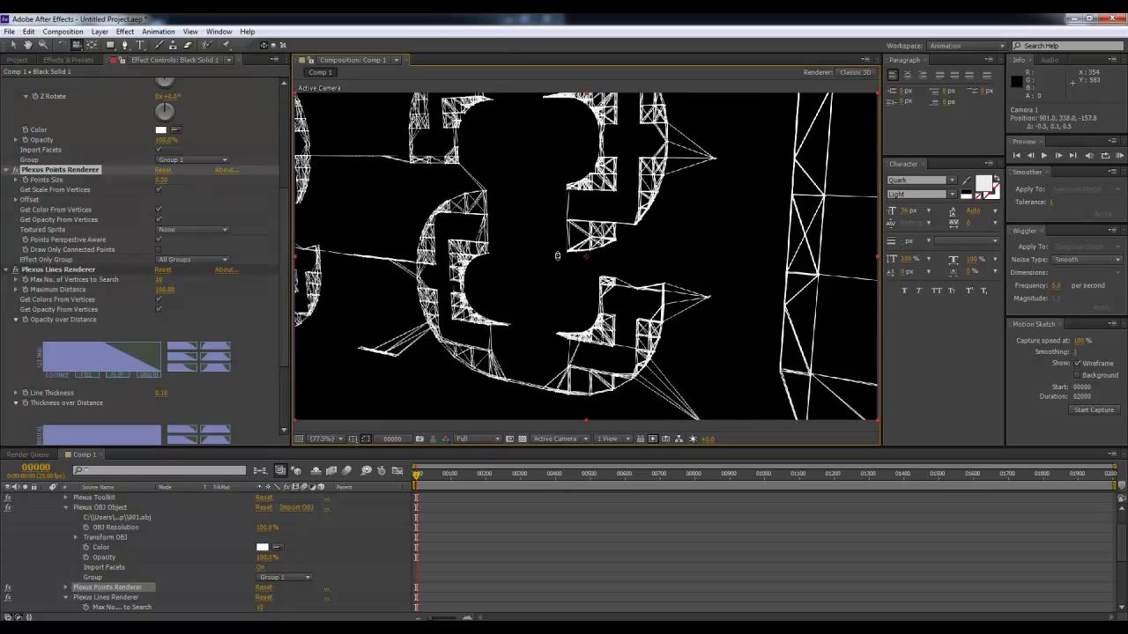
{"action": "left_click", "coordinate": [163, 180]}
{"action": "type", "text": "0.7"}
{"action": "key", "text": "Return"}
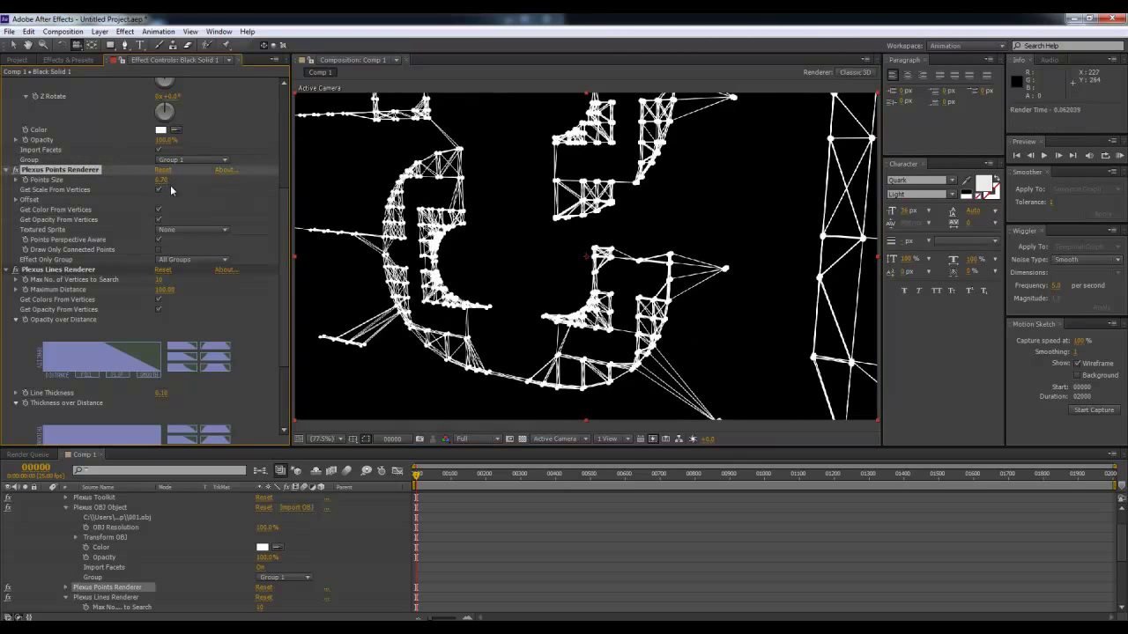
{"action": "key", "text": "Return"}
- Orbit Camera 1 around the wireframe letters to re-frame the view
{"action": "mouse_move", "coordinate": [564, 265]}
{"action": "left_mouse_down"}
{"action": "mouse_move", "coordinate": [505, 299]}
{"action": "mouse_move", "coordinate": [490, 291]}
{"action": "left_mouse_up"}
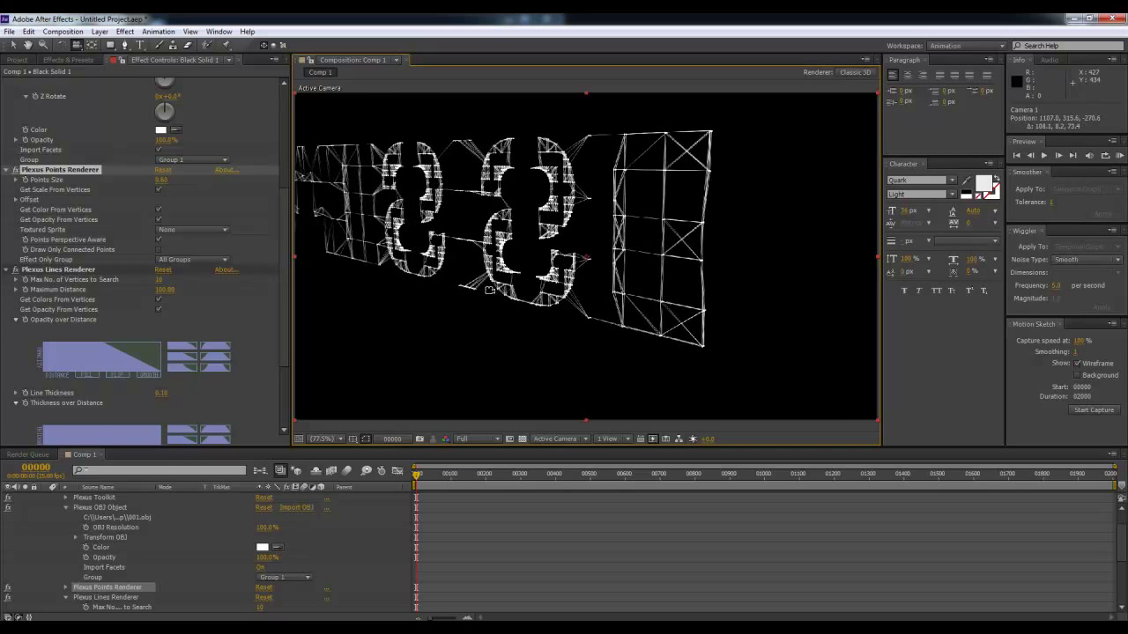
{"action": "mouse_move", "coordinate": [490, 319]}
{"action": "left_mouse_down"}
{"action": "mouse_move", "coordinate": [541, 297]}
{"action": "mouse_move", "coordinate": [569, 303]}
{"action": "left_mouse_up"}
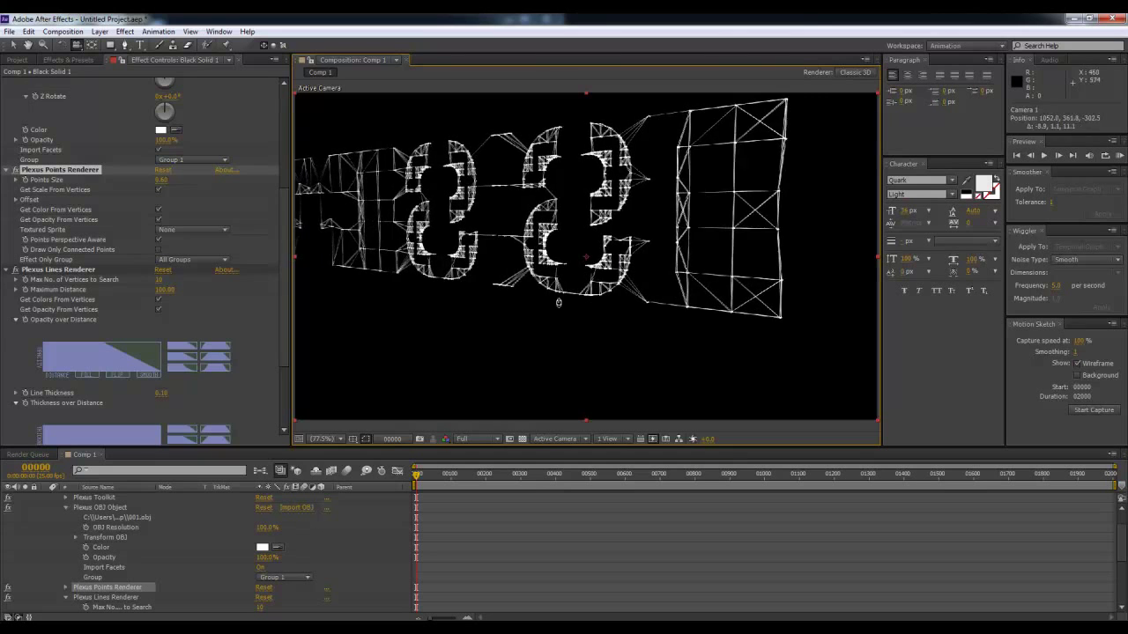
{"action": "scroll", "coordinate": [212, 359], "scroll_direction": "down", "scroll_amount": 3}
{"action": "scroll", "coordinate": [212, 360], "scroll_direction": "down", "scroll_amount": 1}
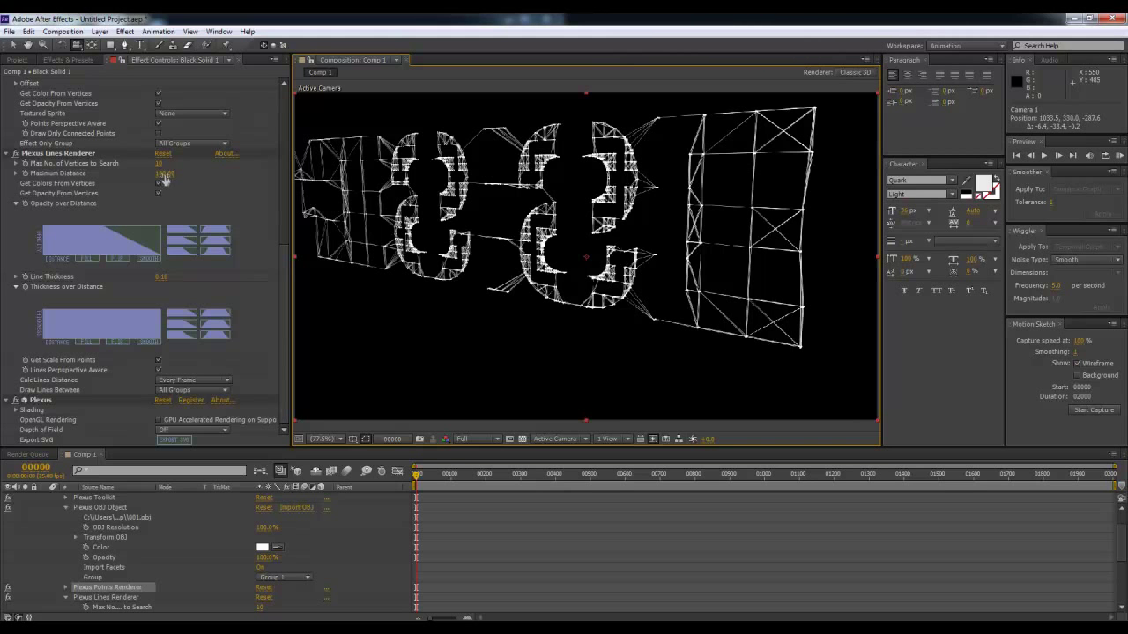
- Scrub the lines' Maximum Distance up to 729 while orbiting closer to the mesh
{"action": "left_click_drag", "start_coordinate": [164, 173], "coordinate": [130, 180]}
{"action": "left_click_drag", "start_coordinate": [491, 150], "coordinate": [447, 386]}
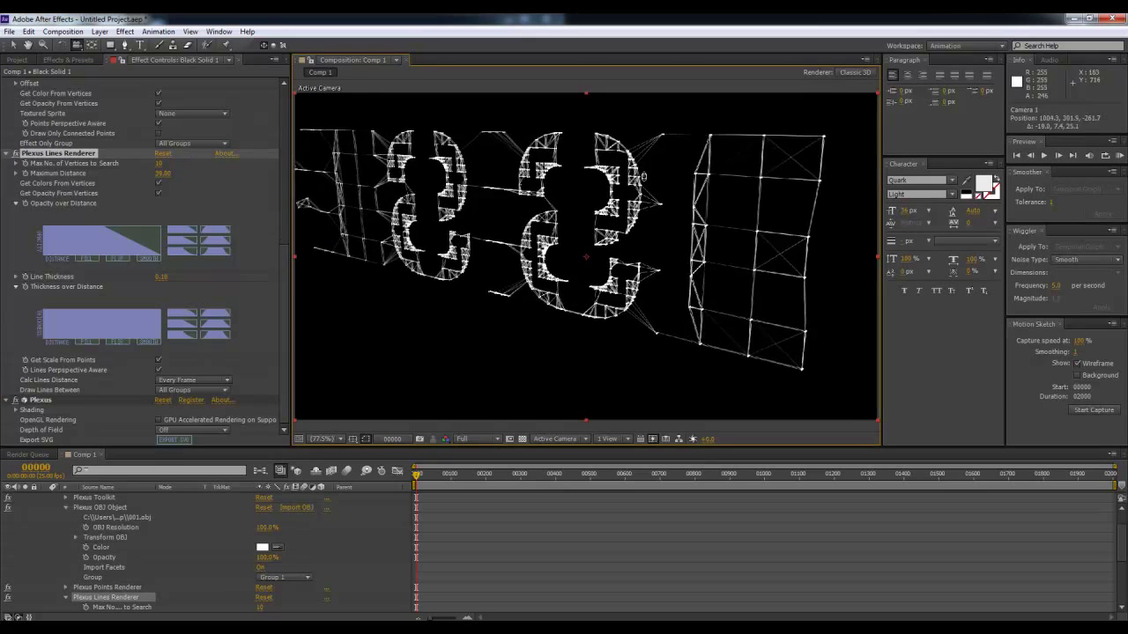
{"action": "left_click_drag", "start_coordinate": [336, 421], "coordinate": [528, 235]}
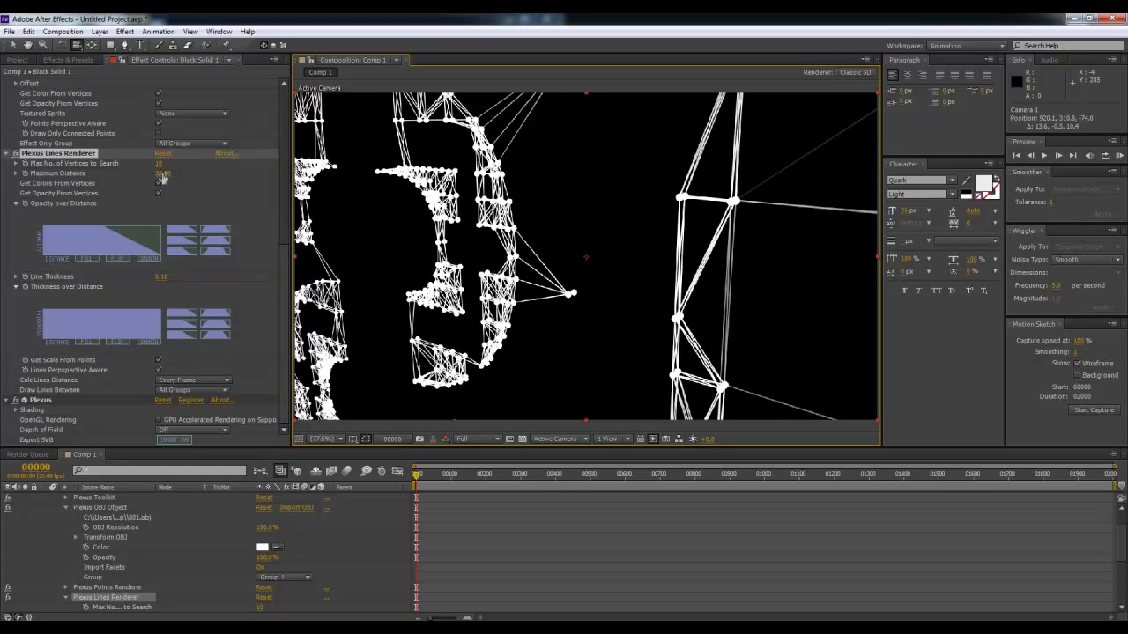
{"action": "left_click_drag", "start_coordinate": [159, 173], "coordinate": [142, 172]}
{"action": "left_click_drag", "start_coordinate": [144, 173], "coordinate": [170, 178]}
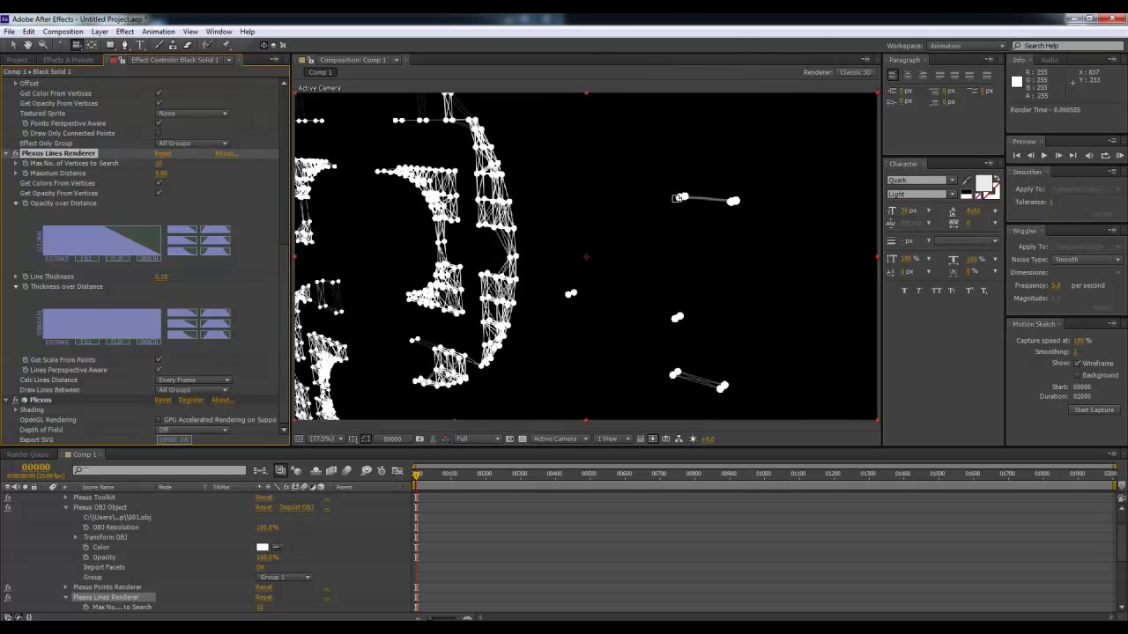
{"action": "mouse_move", "coordinate": [163, 174]}
{"action": "left_mouse_down"}
{"action": "mouse_move", "coordinate": [715, 242]}
{"action": "mouse_move", "coordinate": [242, 210]}
{"action": "left_mouse_up"}
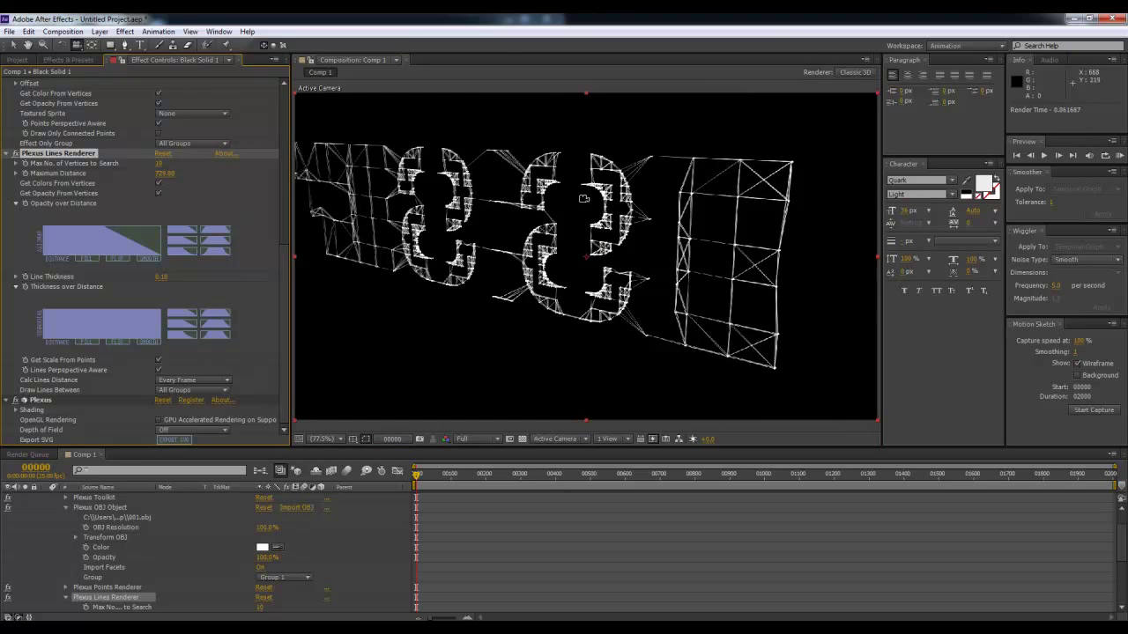
{"action": "mouse_move", "coordinate": [601, 235]}
{"action": "left_mouse_down"}
{"action": "mouse_move", "coordinate": [579, 245]}
{"action": "mouse_move", "coordinate": [239, 174]}
{"action": "left_mouse_up"}
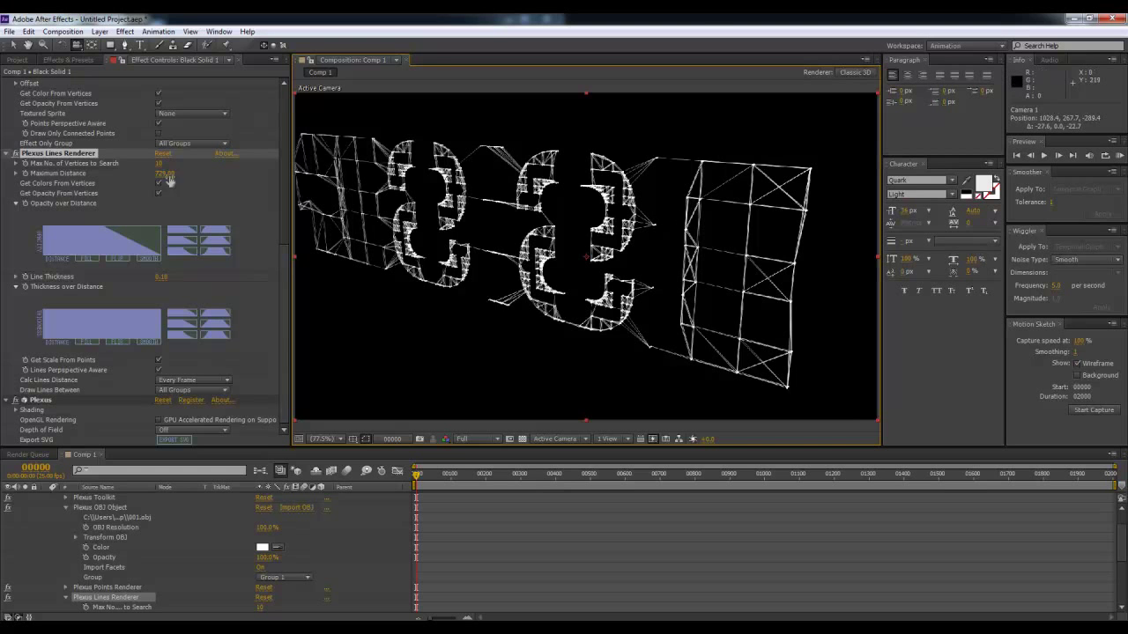
- Set Max No. of Vertices to Search to 5 and orbit in toward the letters
{"action": "left_click_drag", "start_coordinate": [159, 163], "coordinate": [159, 163]}
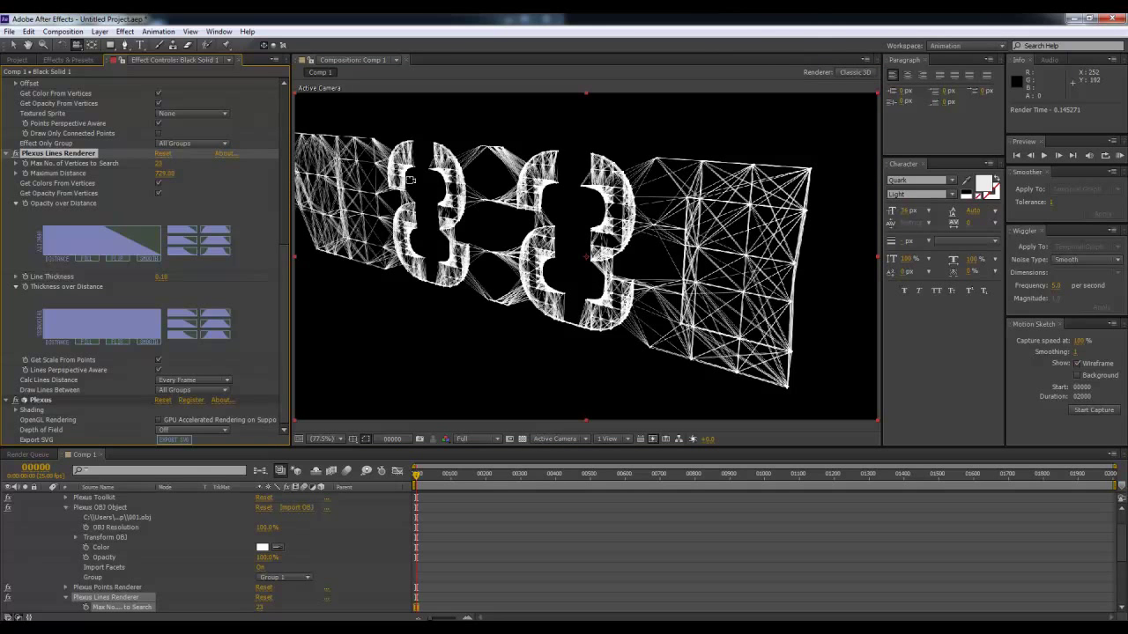
{"action": "left_click", "coordinate": [163, 163]}
{"action": "type", "text": "1"}
{"action": "key", "text": "Return"}
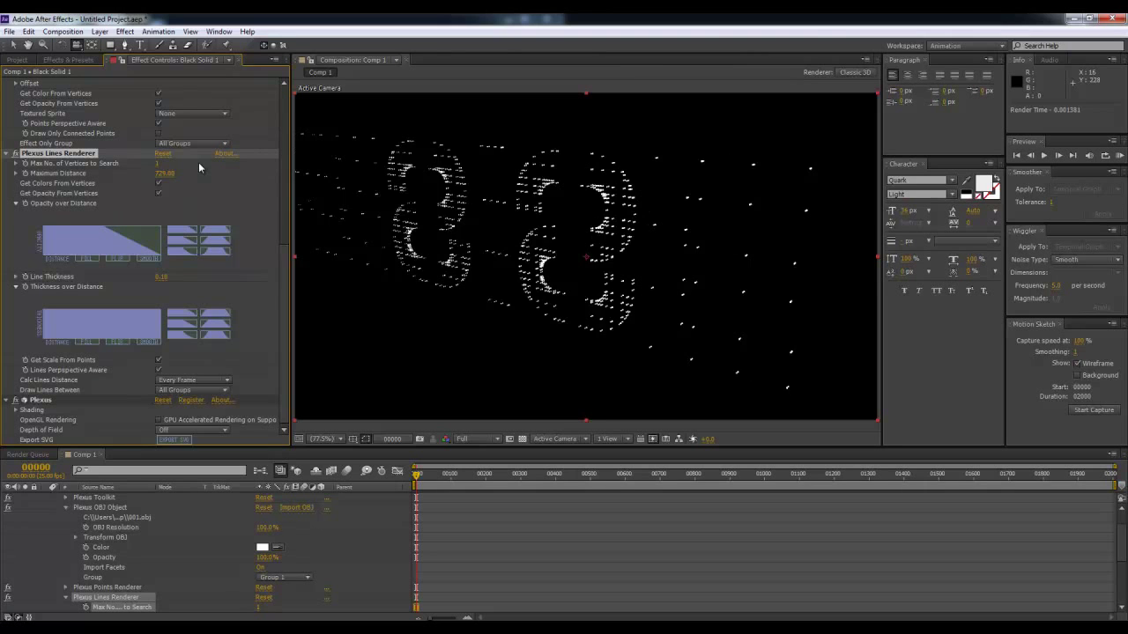
{"action": "mouse_move", "coordinate": [655, 264]}
{"action": "left_mouse_down"}
{"action": "mouse_move", "coordinate": [728, 283]}
{"action": "mouse_move", "coordinate": [578, 338]}
{"action": "mouse_move", "coordinate": [542, 291]}
{"action": "left_mouse_up"}
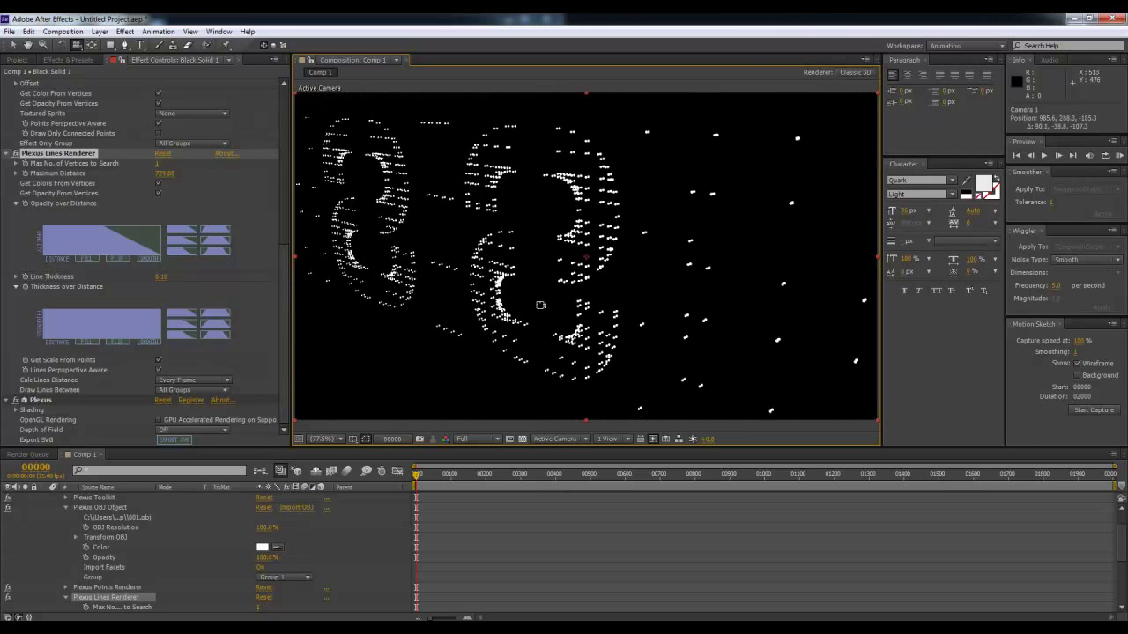
{"action": "left_click", "coordinate": [158, 163]}
{"action": "type", "text": "5"}
{"action": "key", "text": "Return"}
{"action": "mouse_move", "coordinate": [617, 246]}
{"action": "left_mouse_down"}
{"action": "mouse_move", "coordinate": [671, 227]}
{"action": "mouse_move", "coordinate": [534, 275]}
{"action": "left_mouse_up"}
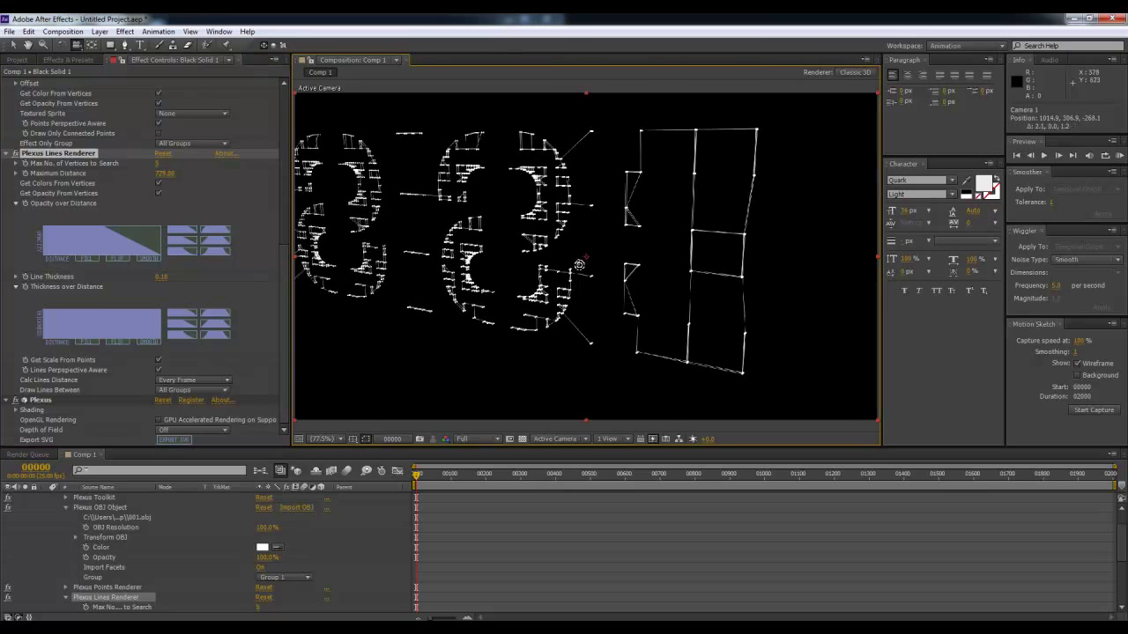
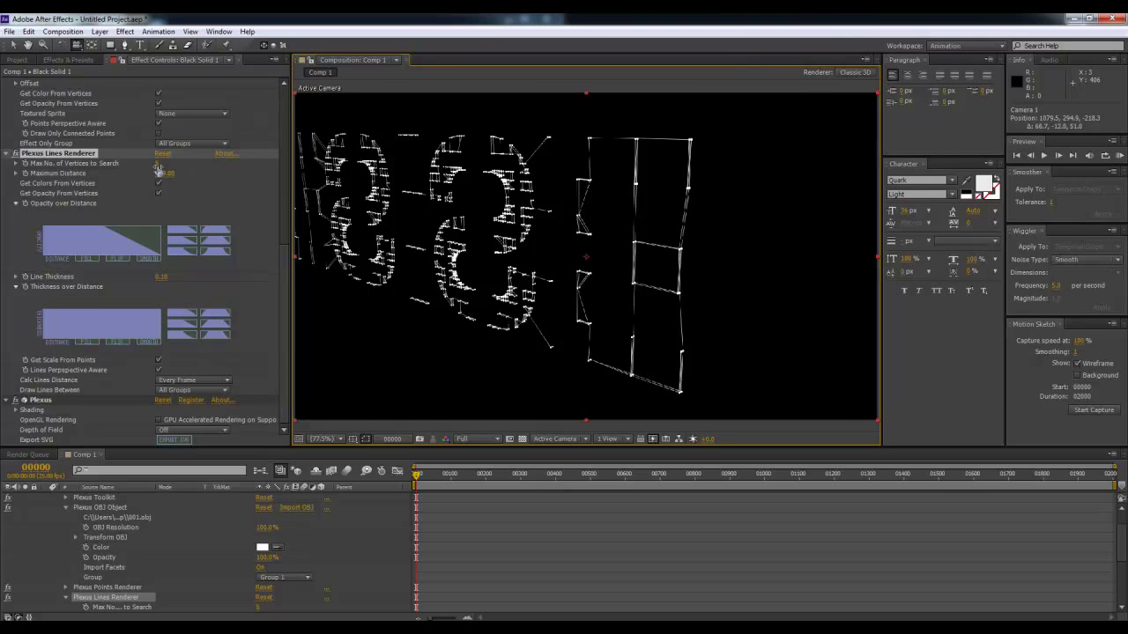
- Set the Lines renderer's Max No. of Vertices to Search to 10 and view the text from the front
{"action": "left_click_drag", "start_coordinate": [158, 164], "coordinate": [186, 163]}
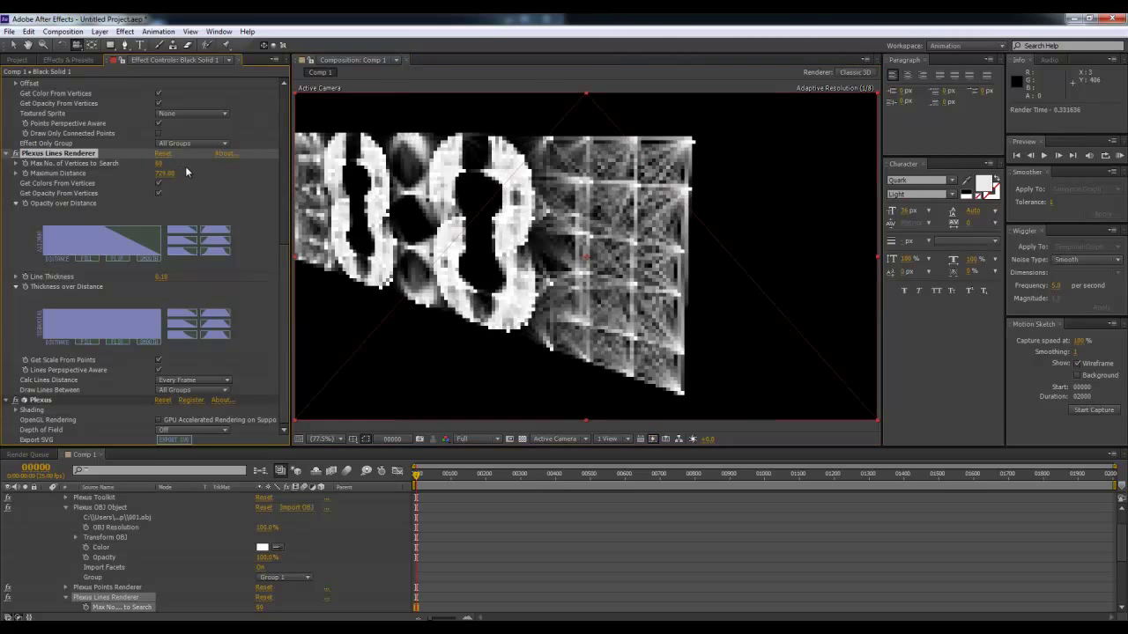
{"action": "left_click", "coordinate": [164, 164]}
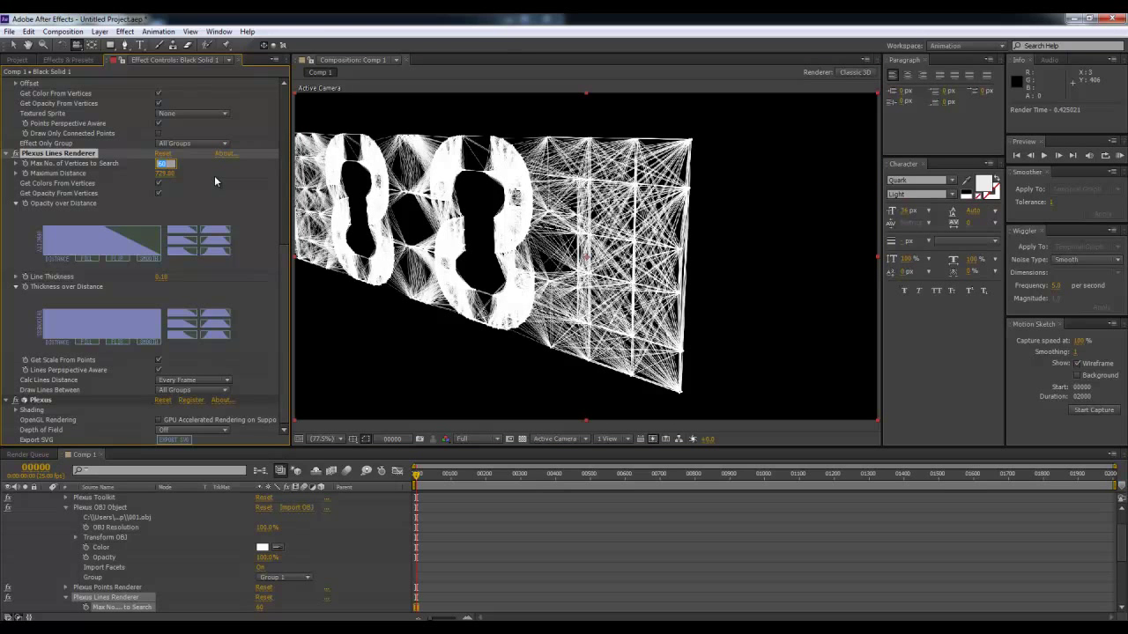
{"action": "type", "text": "10"}
{"action": "key", "text": "Return"}
{"action": "mouse_move", "coordinate": [564, 233]}
{"action": "left_mouse_down"}
{"action": "mouse_move", "coordinate": [428, 232]}
{"action": "mouse_move", "coordinate": [586, 222]}
{"action": "mouse_move", "coordinate": [607, 200]}
{"action": "left_mouse_up"}
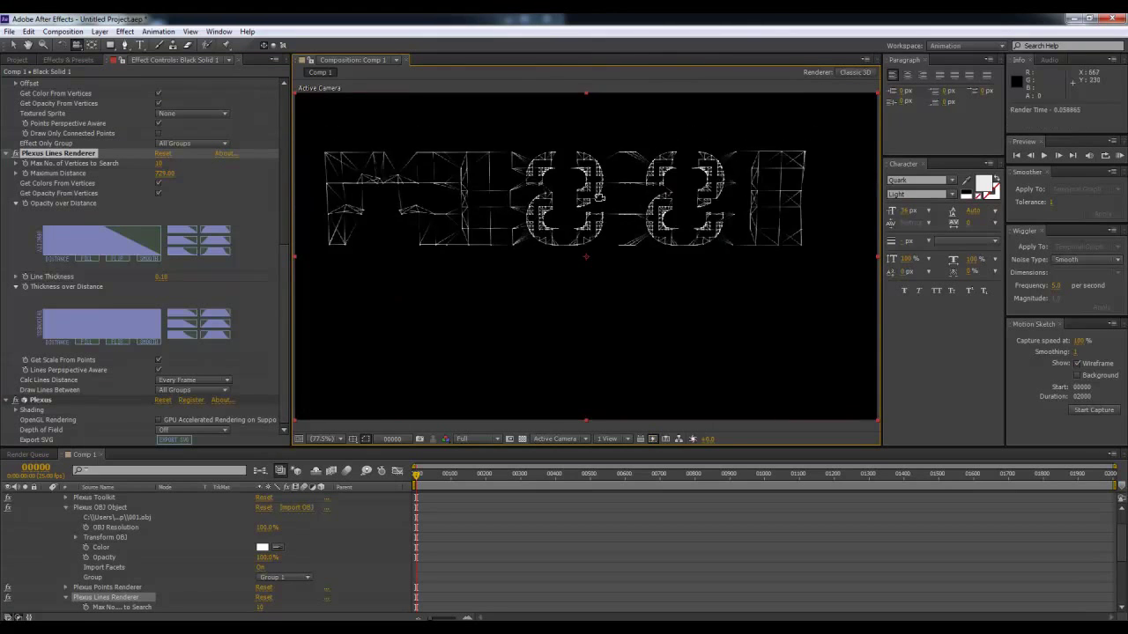
{"action": "mouse_move", "coordinate": [606, 200]}
{"action": "left_mouse_down"}
{"action": "mouse_move", "coordinate": [546, 226]}
{"action": "mouse_move", "coordinate": [598, 240]}
{"action": "mouse_move", "coordinate": [602, 226]}
{"action": "mouse_move", "coordinate": [411, 257]}
{"action": "left_mouse_up"}
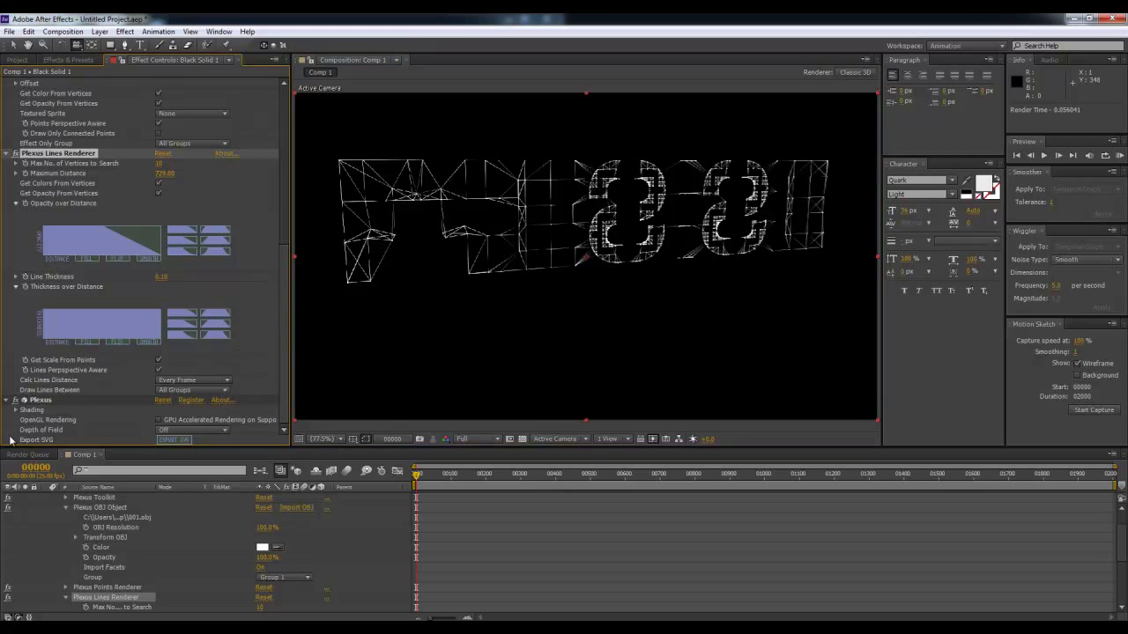
{"action": "scroll", "coordinate": [127, 361], "scroll_direction": "up", "scroll_amount": 2}
{"action": "scroll", "coordinate": [158, 265], "scroll_direction": "up", "scroll_amount": 3}
{"action": "scroll", "coordinate": [190, 118], "scroll_direction": "up", "scroll_amount": 3}
{"action": "scroll", "coordinate": [208, 164], "scroll_direction": "up", "scroll_amount": 2}
- Add a Facets renderer from the Plexus Toolkit and orbit around the filled letters
{"action": "left_click", "coordinate": [163, 113]}
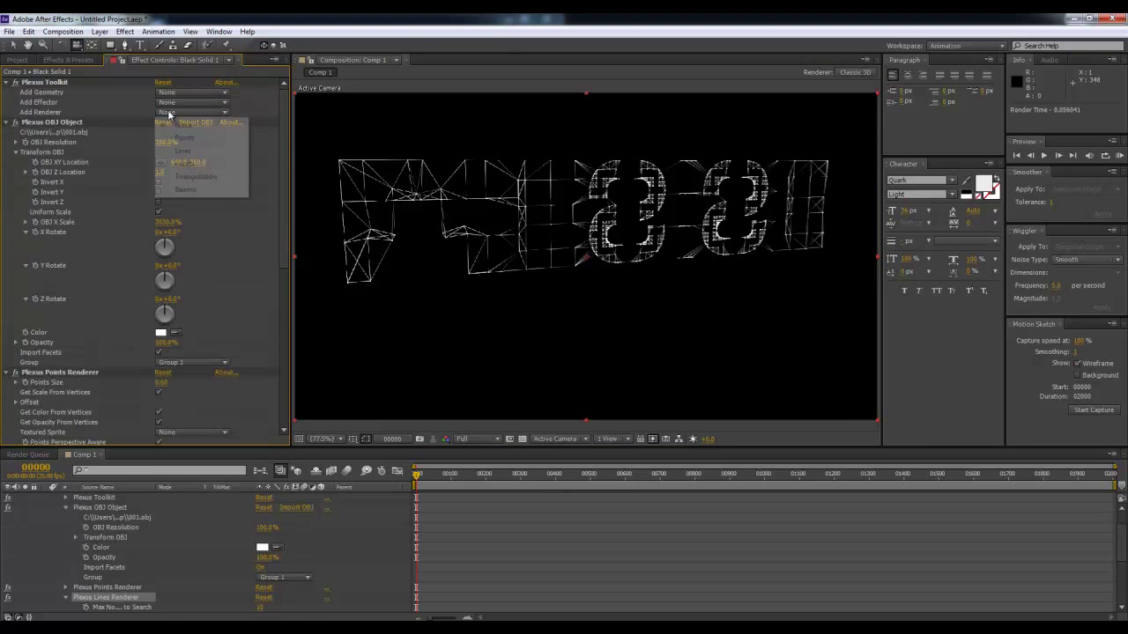
{"action": "left_click", "coordinate": [196, 164]}
{"action": "left_click_drag", "start_coordinate": [530, 263], "coordinate": [597, 267]}
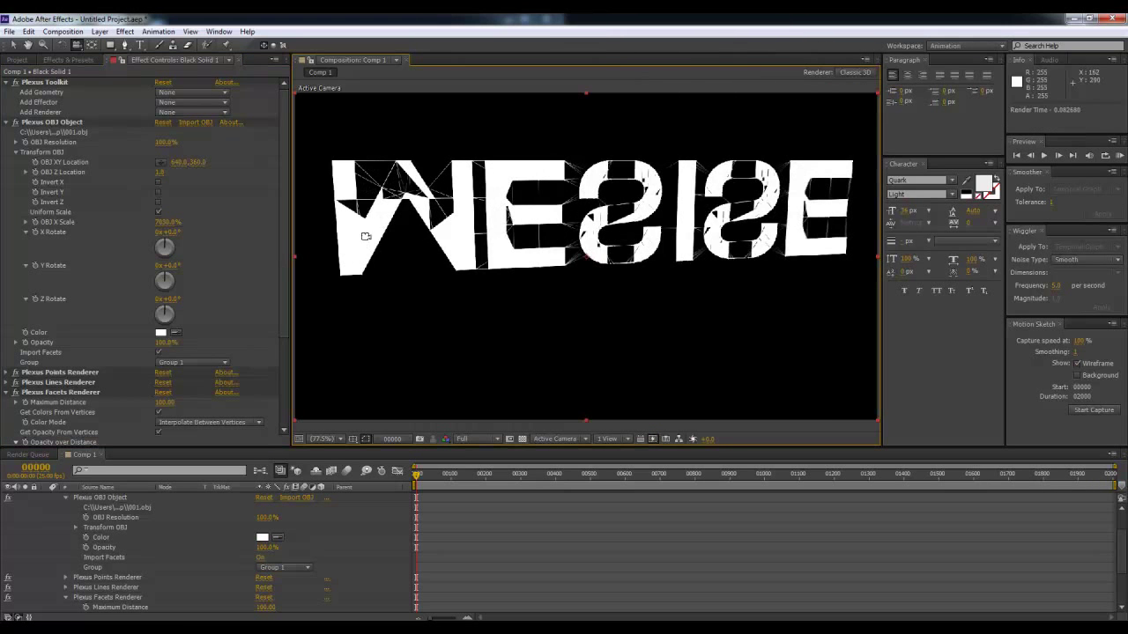
{"action": "mouse_move", "coordinate": [546, 269]}
{"action": "left_mouse_down"}
{"action": "mouse_move", "coordinate": [556, 196]}
{"action": "mouse_move", "coordinate": [656, 162]}
{"action": "mouse_move", "coordinate": [597, 236]}
{"action": "mouse_move", "coordinate": [528, 261]}
{"action": "mouse_move", "coordinate": [706, 248]}
{"action": "mouse_move", "coordinate": [555, 251]}
{"action": "mouse_move", "coordinate": [606, 226]}
{"action": "left_mouse_up"}
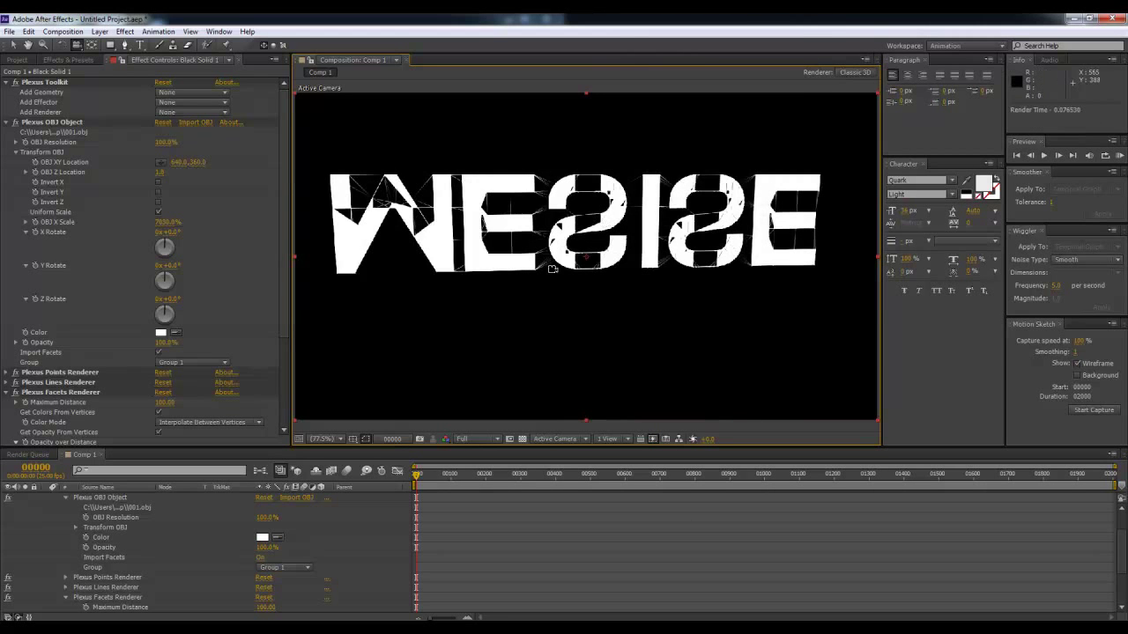
{"action": "scroll", "coordinate": [226, 330], "scroll_direction": "down", "scroll_amount": 2}
{"action": "scroll", "coordinate": [225, 336], "scroll_direction": "down", "scroll_amount": 3}
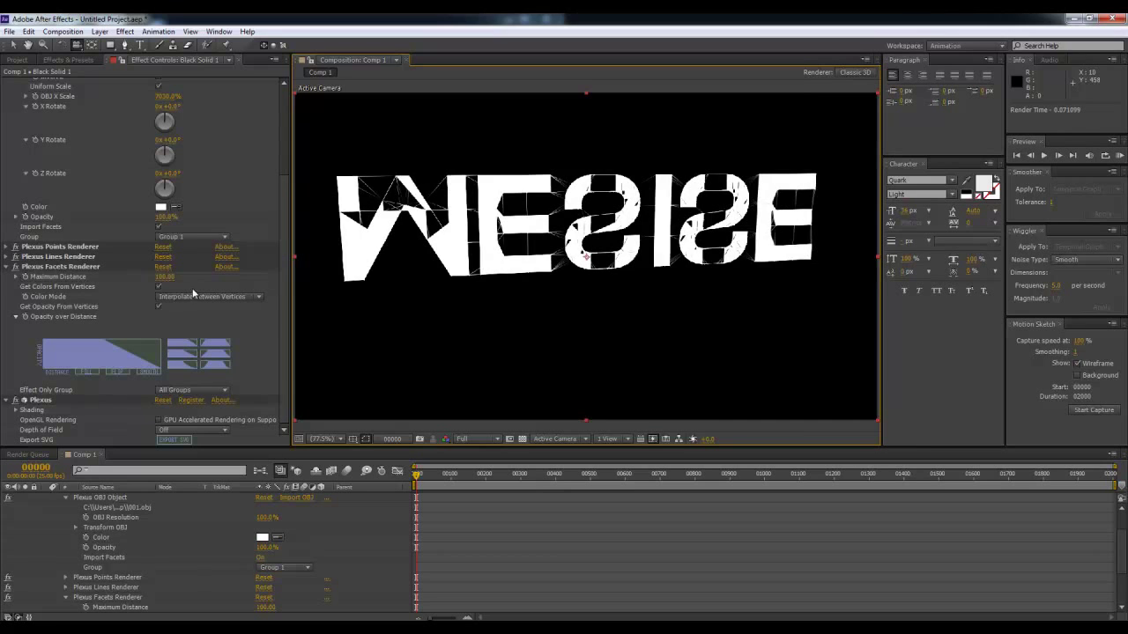
- Scrub the Facets Maximum Distance through 23, 6 and 37, settling at 36
{"action": "left_click_drag", "start_coordinate": [164, 276], "coordinate": [130, 282]}
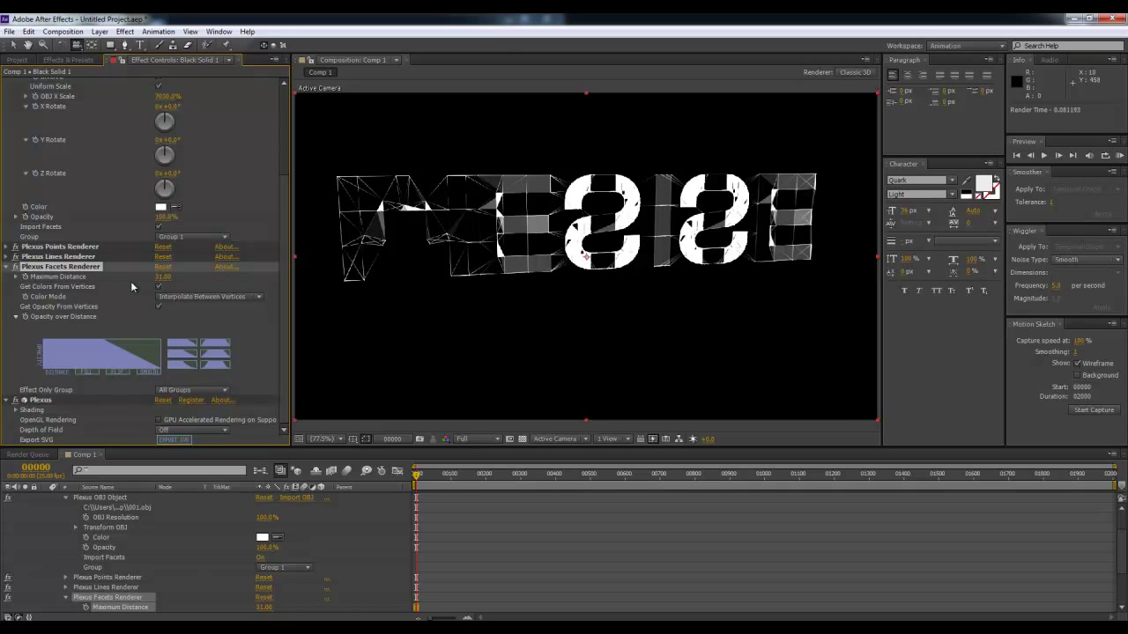
{"action": "mouse_move", "coordinate": [670, 264]}
{"action": "left_mouse_down"}
{"action": "mouse_move", "coordinate": [676, 213]}
{"action": "mouse_move", "coordinate": [599, 226]}
{"action": "mouse_move", "coordinate": [692, 256]}
{"action": "left_mouse_up"}
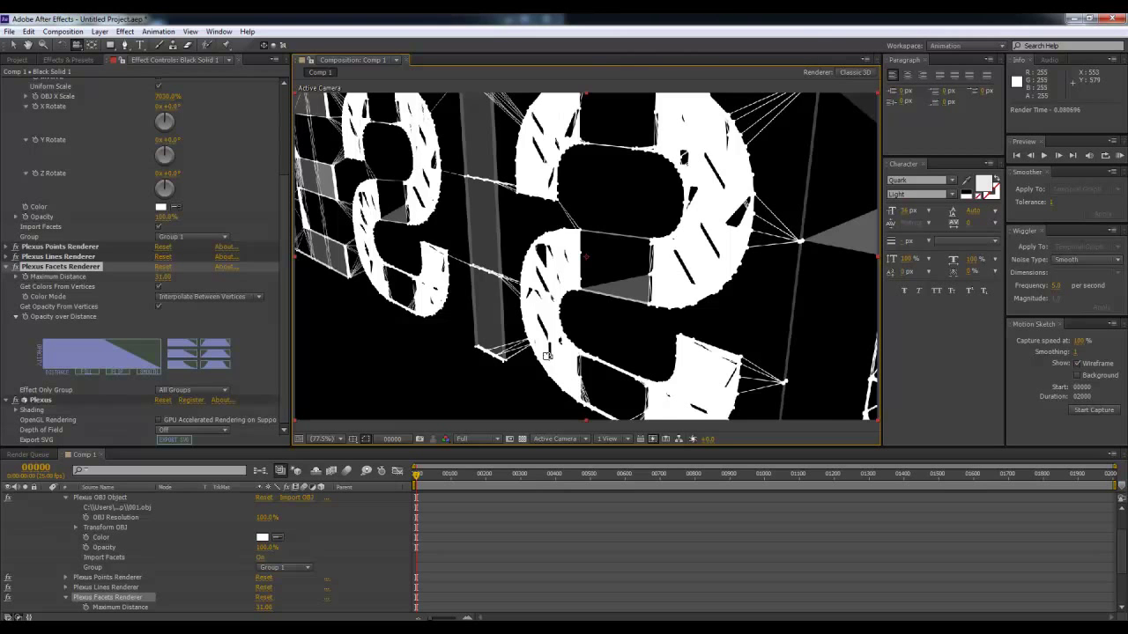
{"action": "mouse_move", "coordinate": [770, 218]}
{"action": "left_mouse_down"}
{"action": "mouse_move", "coordinate": [628, 236]}
{"action": "mouse_move", "coordinate": [470, 188]}
{"action": "left_mouse_up"}
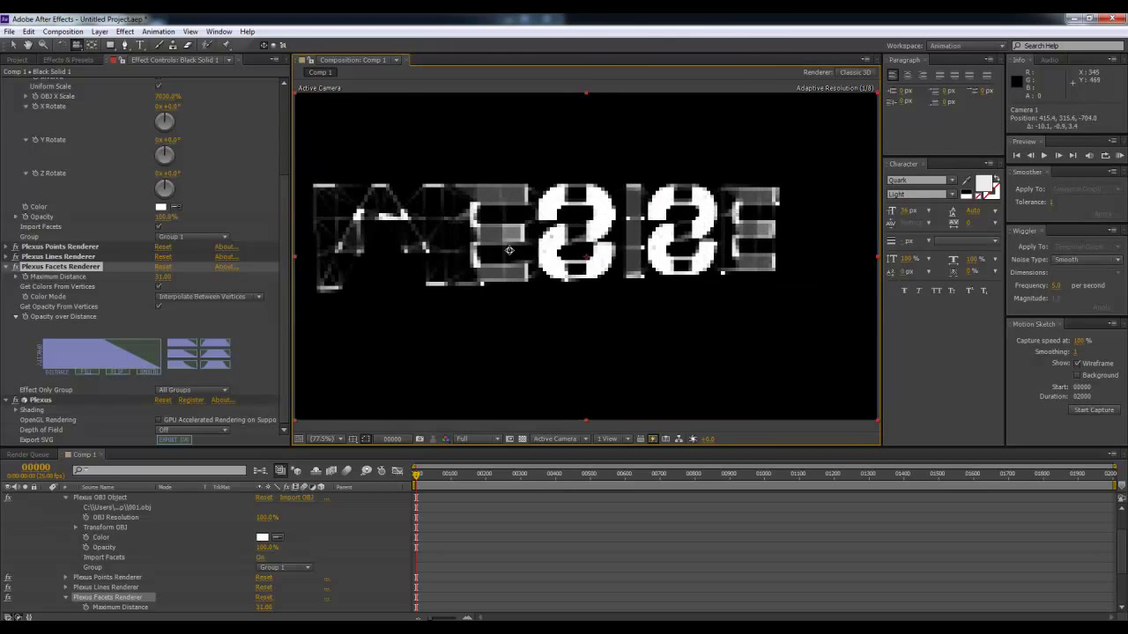
{"action": "mouse_move", "coordinate": [470, 188]}
{"action": "left_mouse_down"}
{"action": "mouse_move", "coordinate": [667, 241]}
{"action": "mouse_move", "coordinate": [599, 280]}
{"action": "mouse_move", "coordinate": [466, 237]}
{"action": "left_mouse_up"}
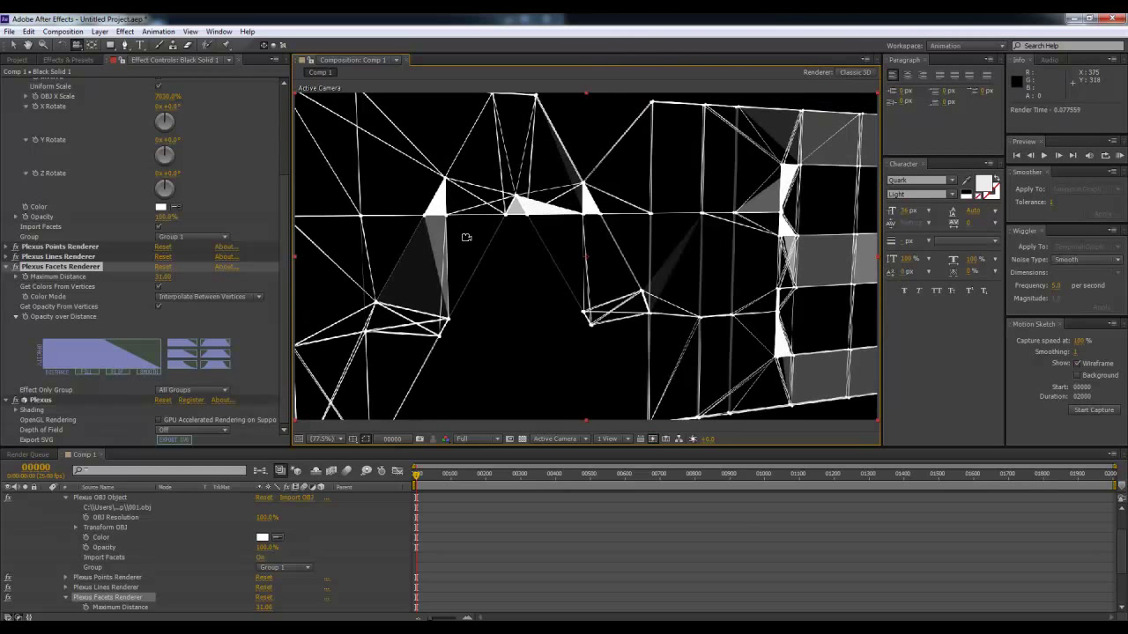
{"action": "mouse_move", "coordinate": [663, 267]}
{"action": "left_mouse_down"}
{"action": "mouse_move", "coordinate": [667, 246]}
{"action": "mouse_move", "coordinate": [630, 224]}
{"action": "mouse_move", "coordinate": [611, 256]}
{"action": "mouse_move", "coordinate": [399, 332]}
{"action": "left_mouse_up"}
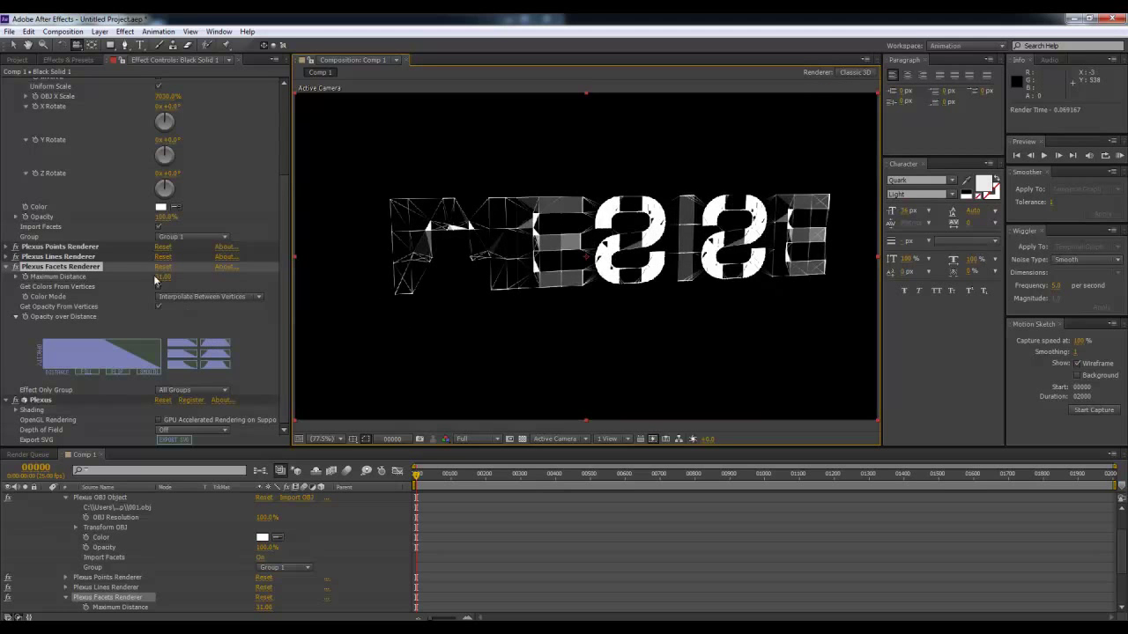
{"action": "left_click_drag", "start_coordinate": [165, 281], "coordinate": [150, 281]}
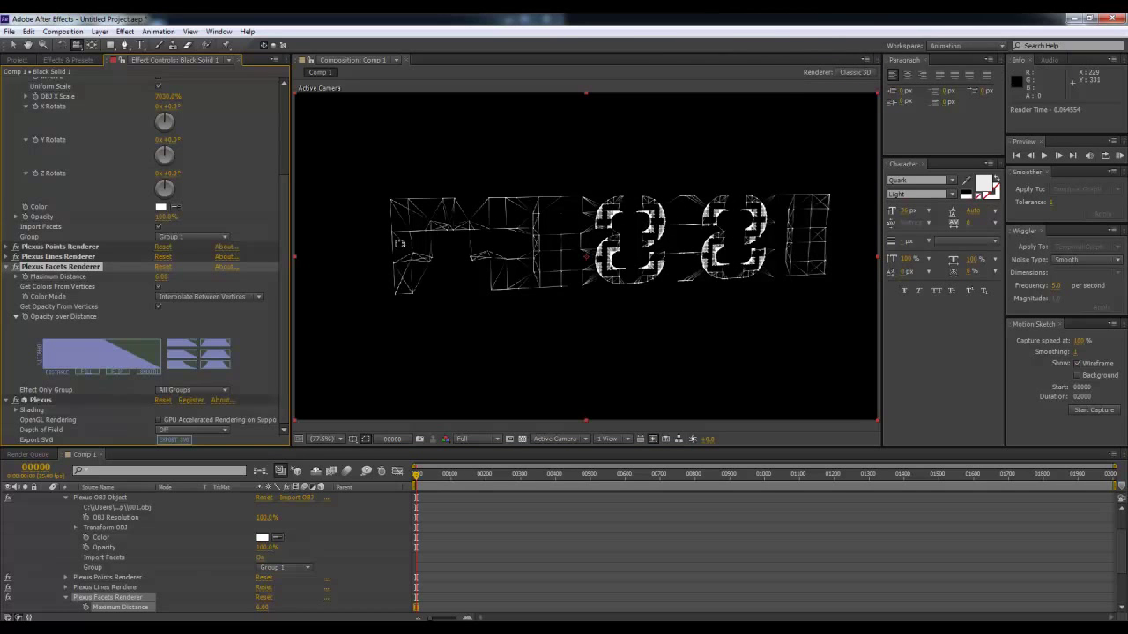
{"action": "left_click_drag", "start_coordinate": [165, 279], "coordinate": [179, 280]}
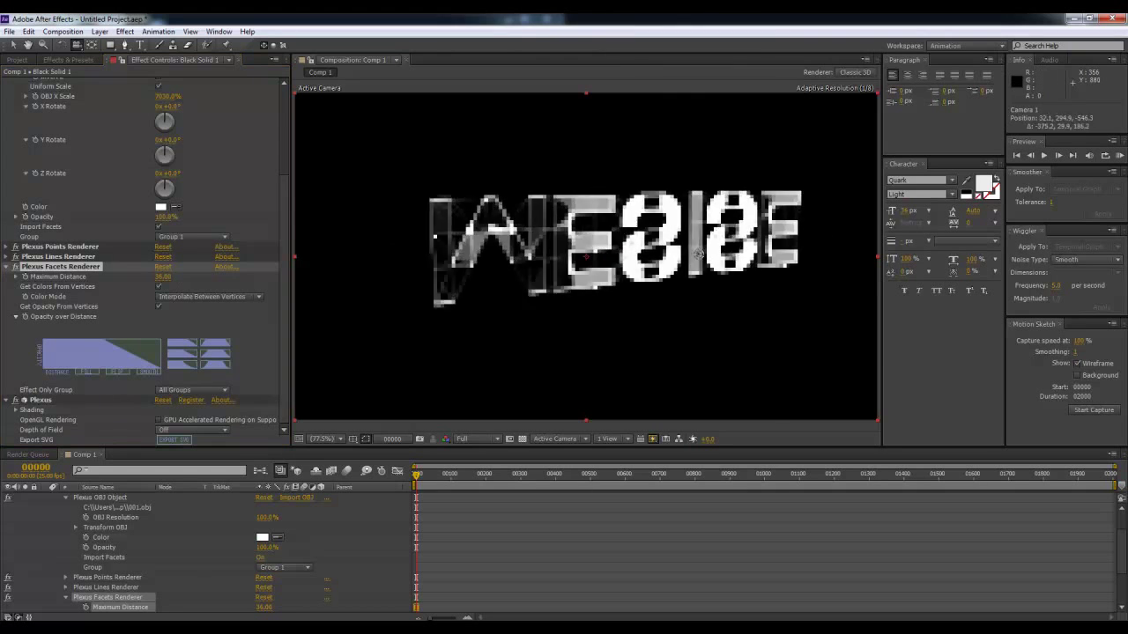
{"action": "left_click_drag", "start_coordinate": [608, 255], "coordinate": [631, 256]}
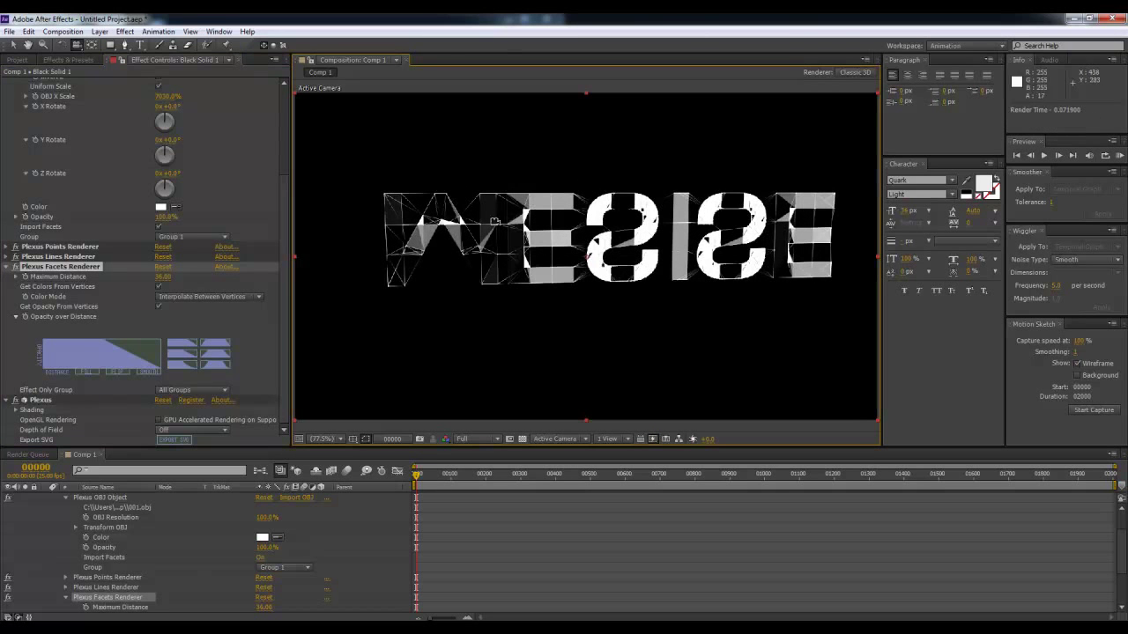
{"action": "scroll", "coordinate": [182, 249], "scroll_direction": "up", "scroll_amount": 5}
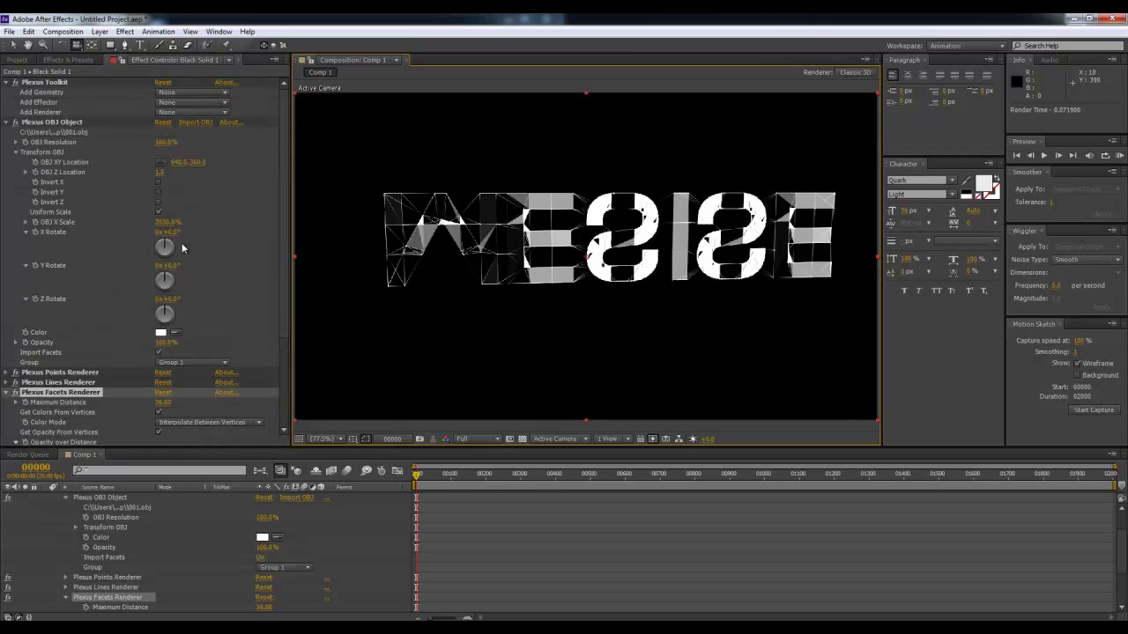
- Turn on Invert Y in the Plexus OBJ Object so MESISE reads correctly
{"action": "left_click", "coordinate": [158, 191]}
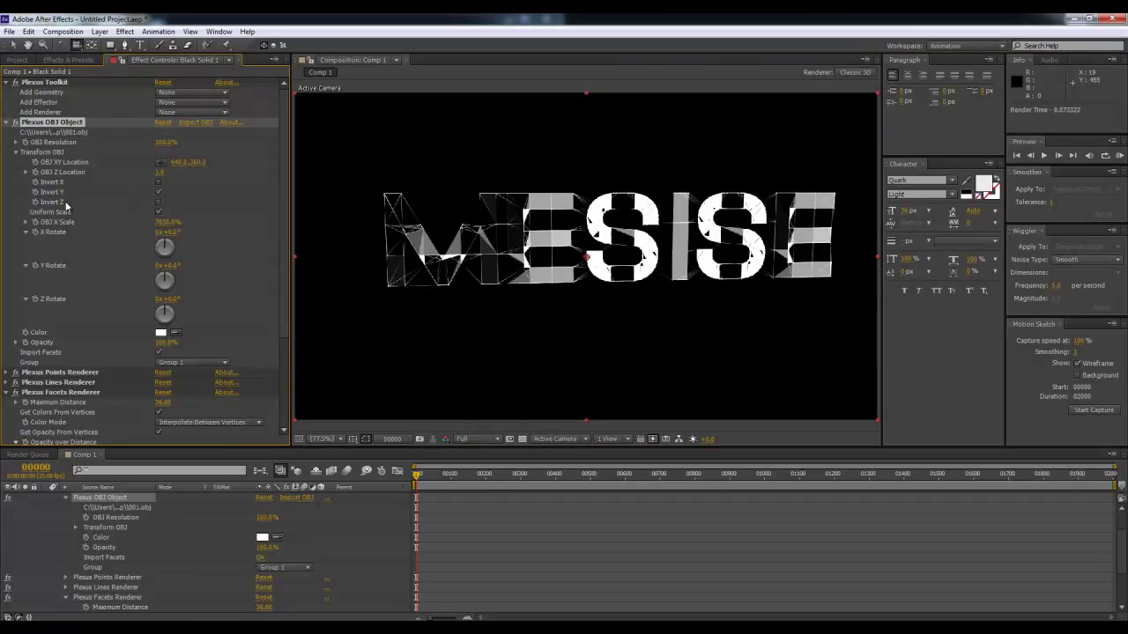
{"action": "scroll", "coordinate": [235, 320], "scroll_direction": "down", "scroll_amount": 1}
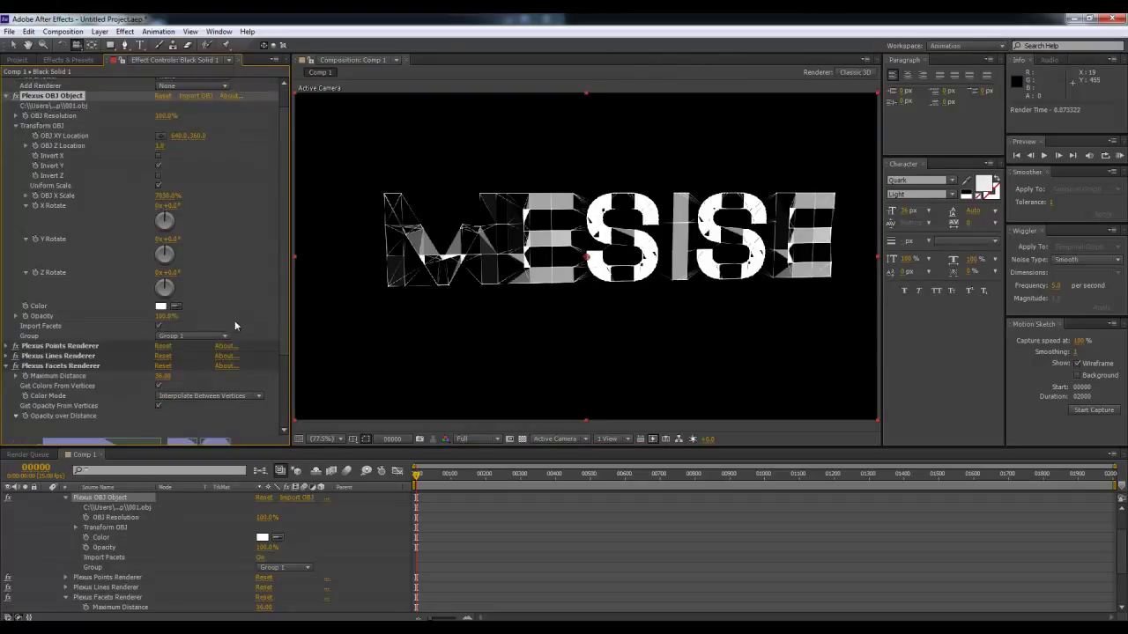
{"action": "scroll", "coordinate": [232, 322], "scroll_direction": "down", "scroll_amount": 1}
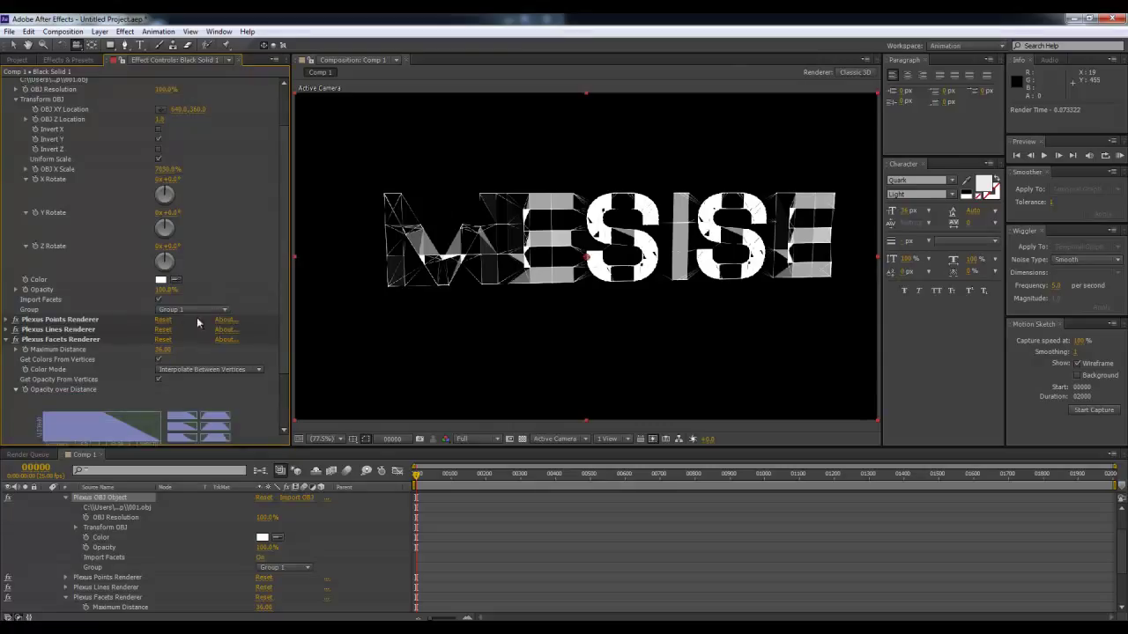
{"action": "scroll", "coordinate": [193, 325], "scroll_direction": "down", "scroll_amount": 2}
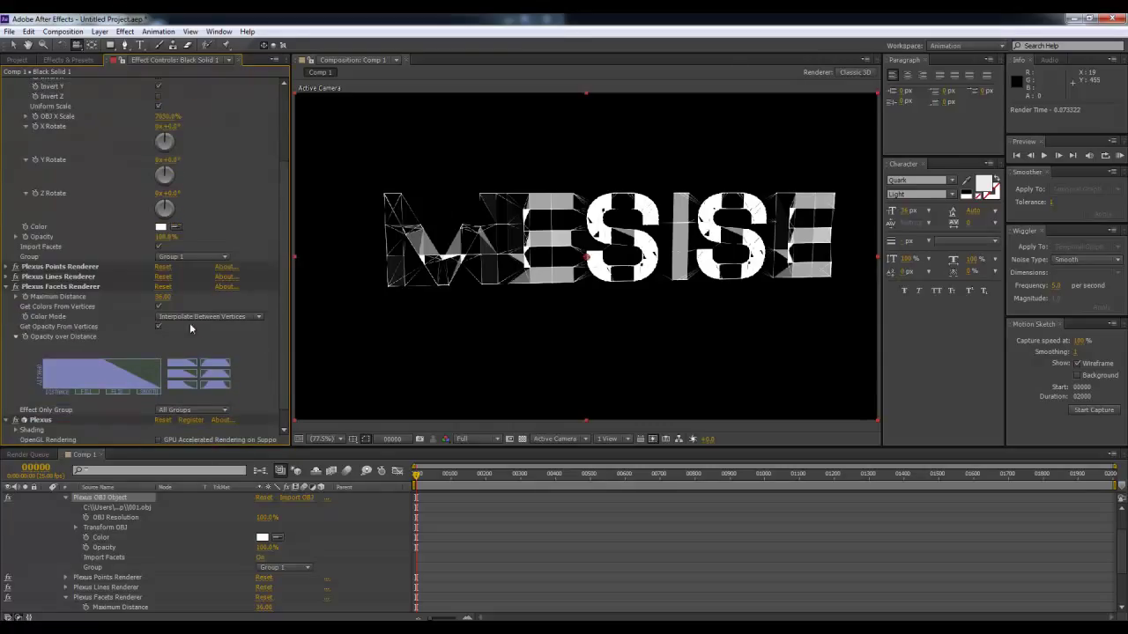
- Delete the Plexus Points and Lines renderers and reframe the camera on the text
{"action": "left_click", "coordinate": [53, 268]}
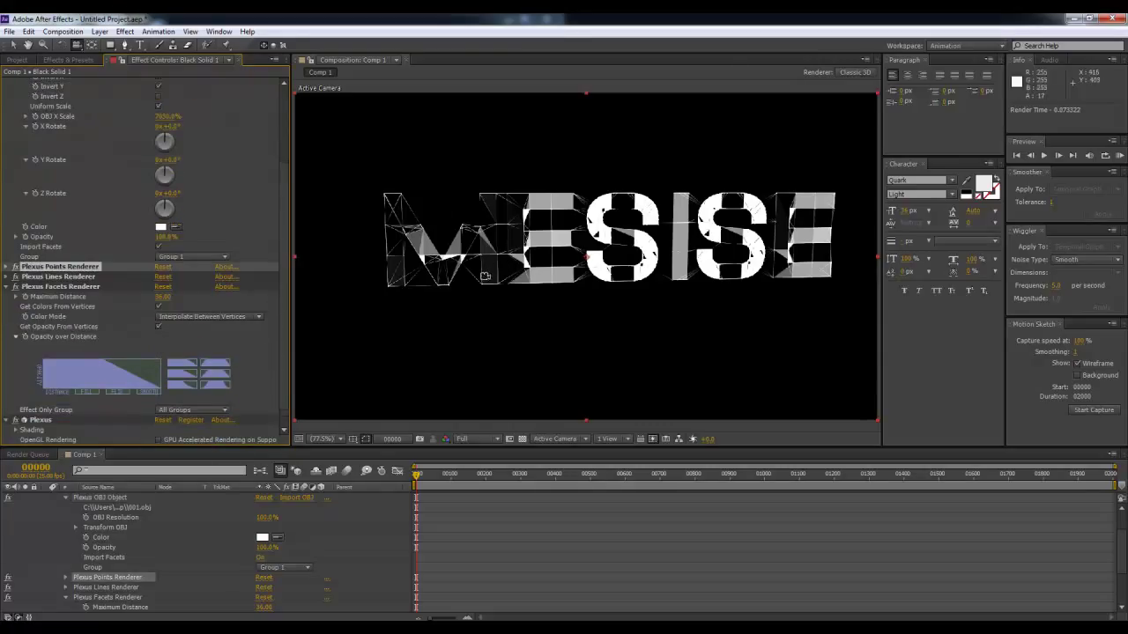
{"action": "key", "text": "Delete"}
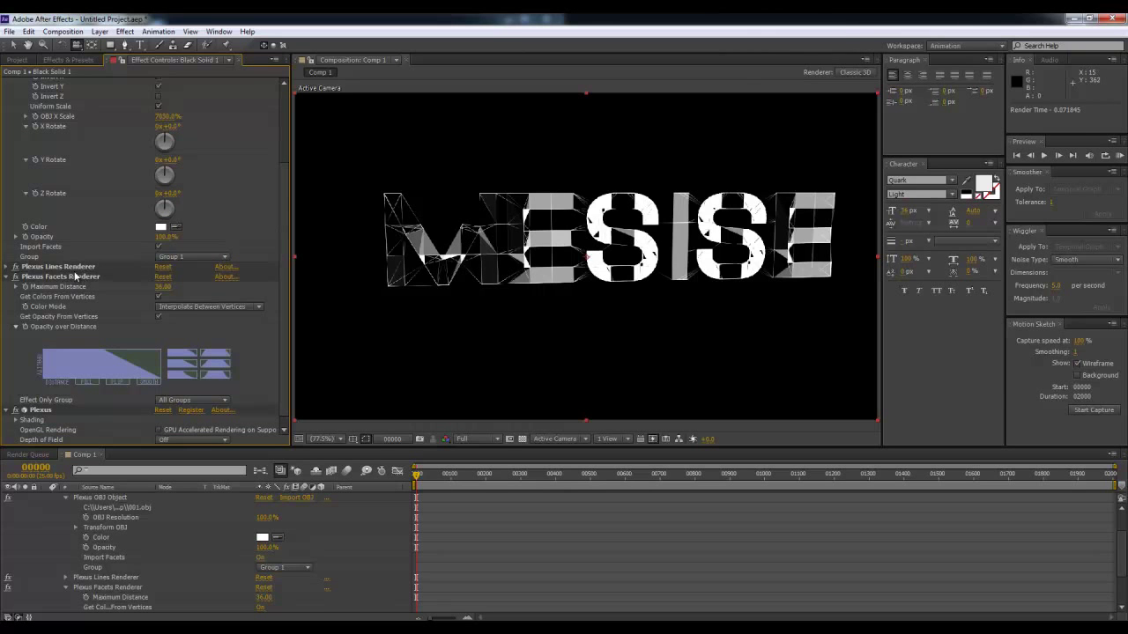
{"action": "left_click", "coordinate": [62, 266]}
{"action": "key", "text": "Delete"}
{"action": "left_click_drag", "start_coordinate": [590, 263], "coordinate": [483, 240]}
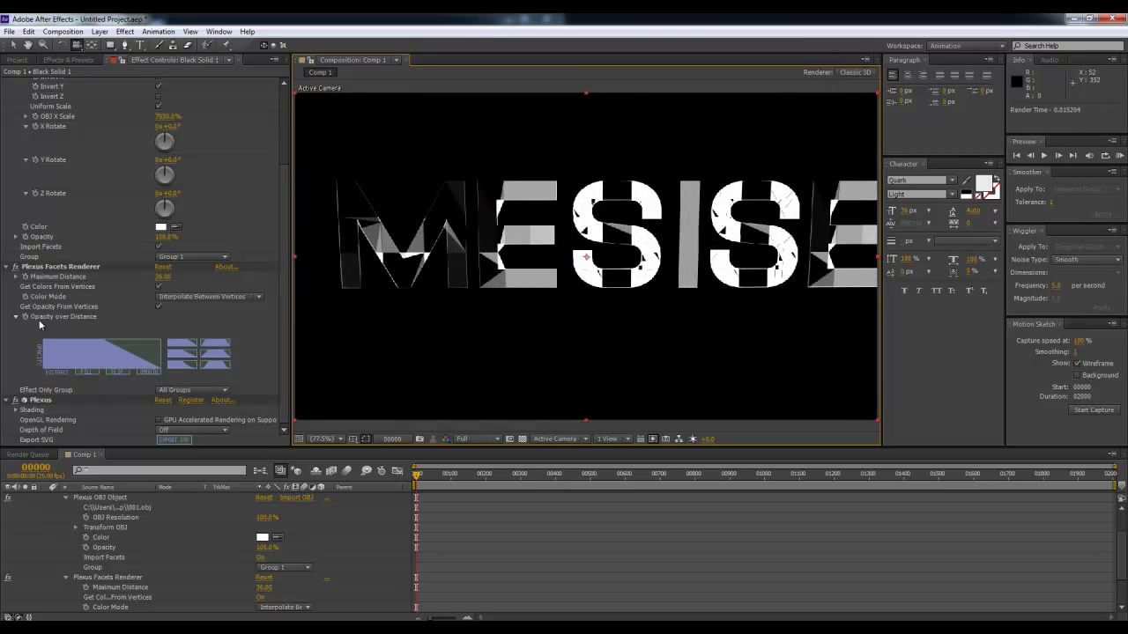
{"action": "mouse_move", "coordinate": [553, 228]}
{"action": "left_mouse_down"}
{"action": "mouse_move", "coordinate": [492, 237]}
{"action": "mouse_move", "coordinate": [549, 230]}
{"action": "left_mouse_up"}
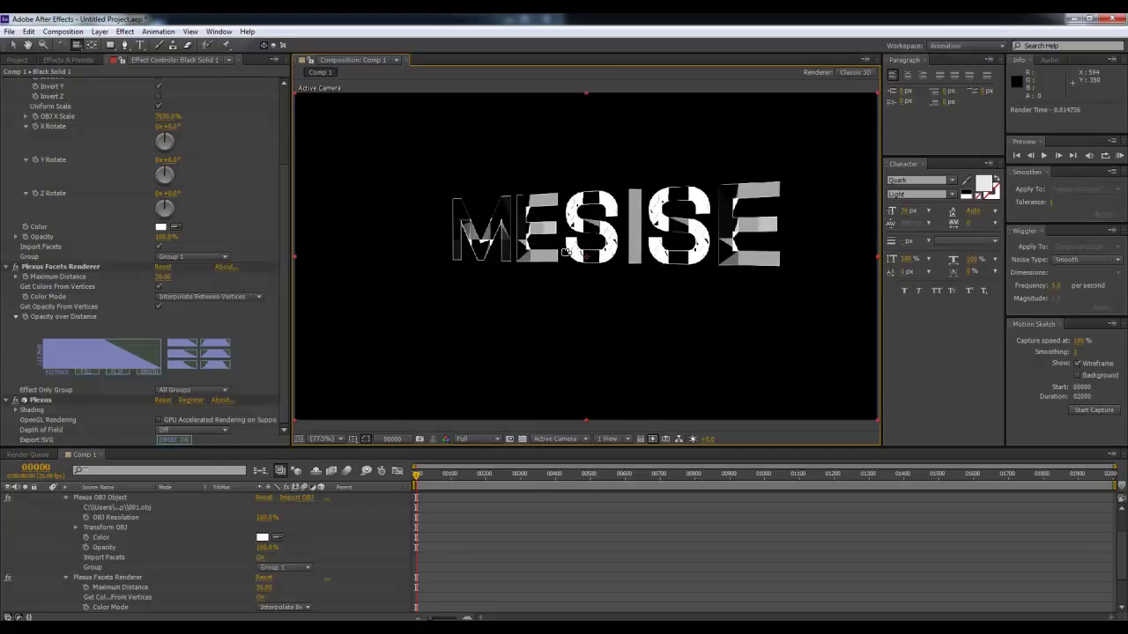
{"action": "left_click_drag", "start_coordinate": [788, 226], "coordinate": [603, 260]}
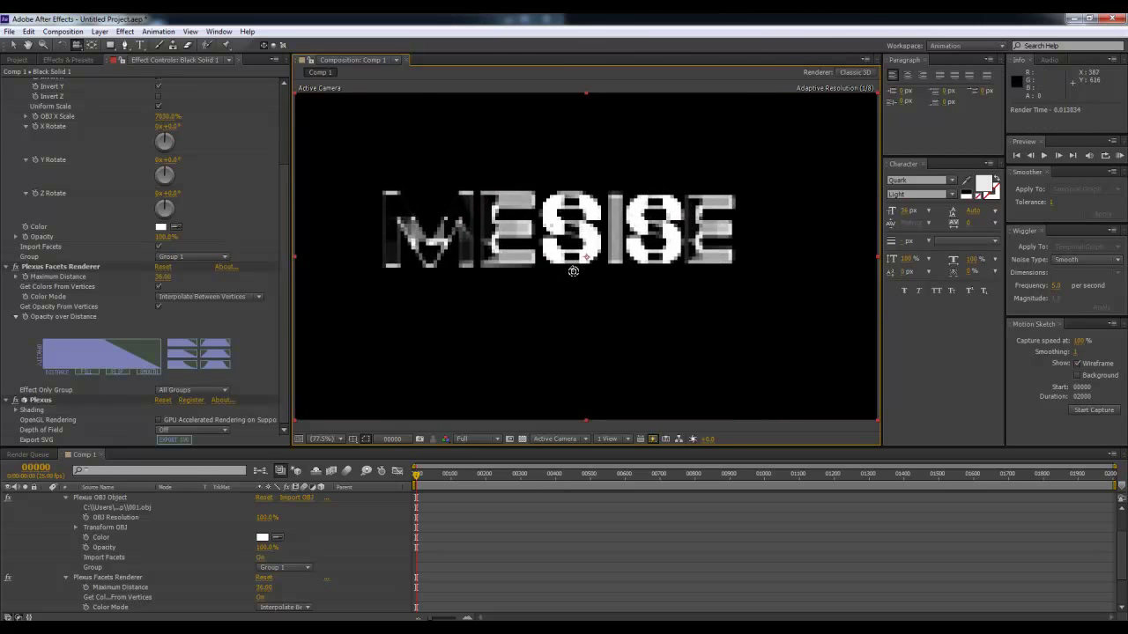
{"action": "left_click_drag", "start_coordinate": [603, 260], "coordinate": [593, 256]}
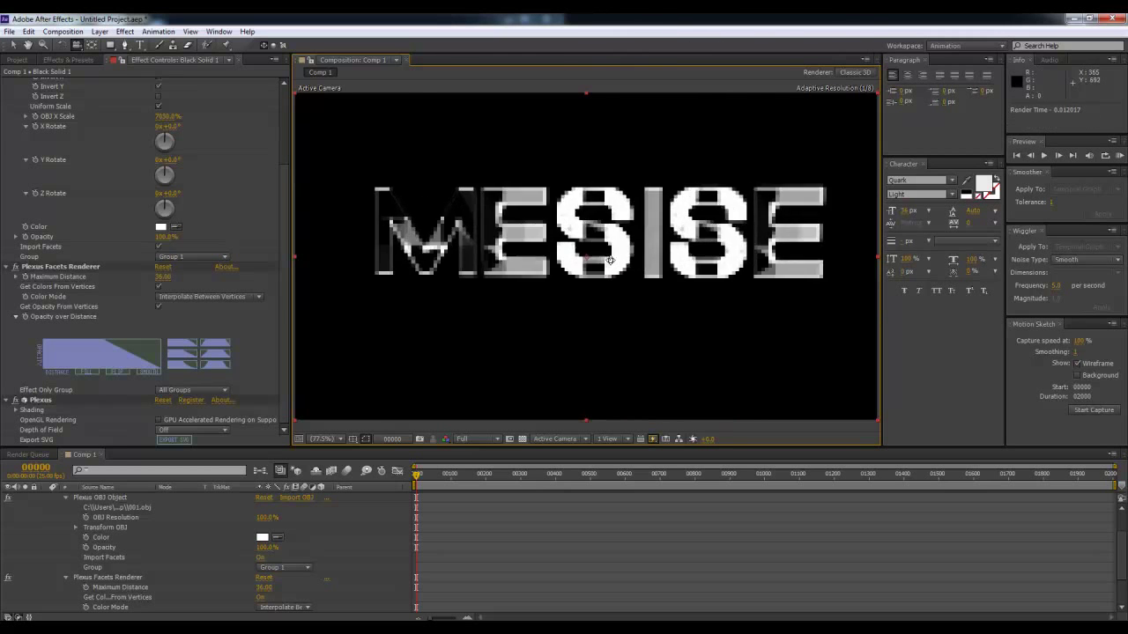
{"action": "scroll", "coordinate": [181, 306], "scroll_direction": "up", "scroll_amount": 3}
- Add Plexus Points and Lines renderers back to the effect
{"action": "scroll", "coordinate": [200, 318], "scroll_direction": "up", "scroll_amount": 1}
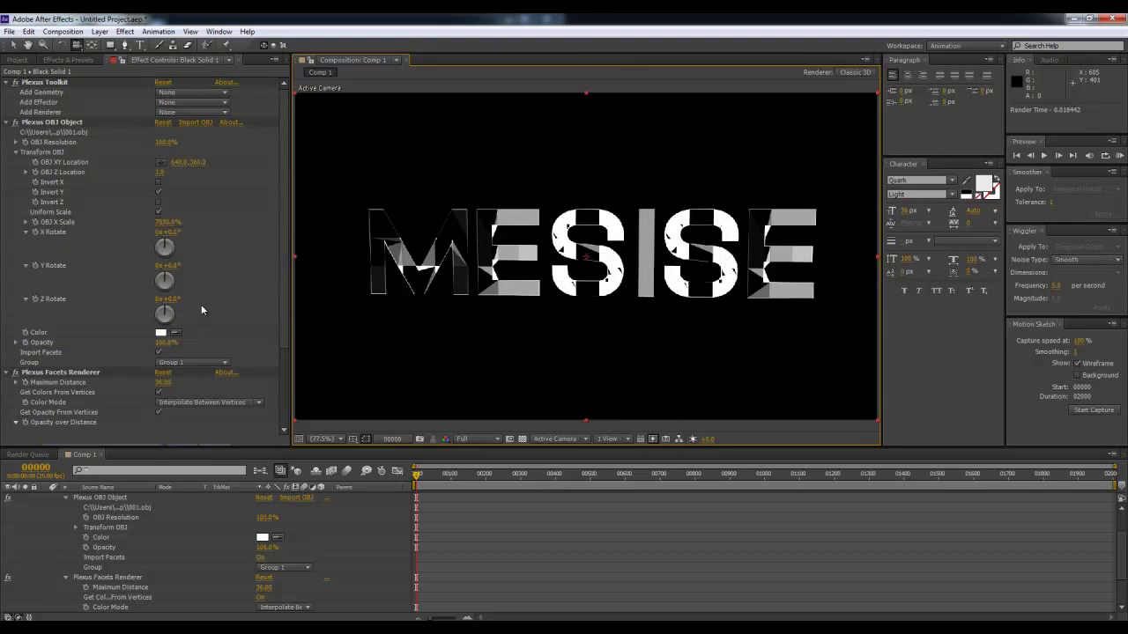
{"action": "left_click", "coordinate": [195, 113]}
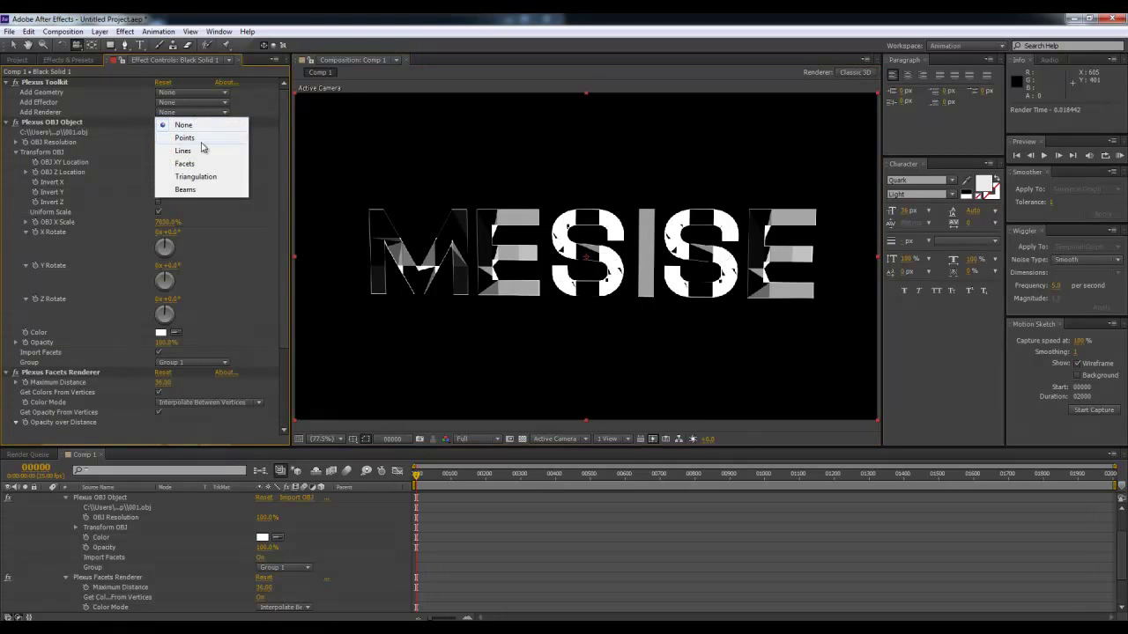
{"action": "left_click", "coordinate": [199, 141]}
{"action": "left_click", "coordinate": [194, 112]}
{"action": "left_click", "coordinate": [196, 151]}
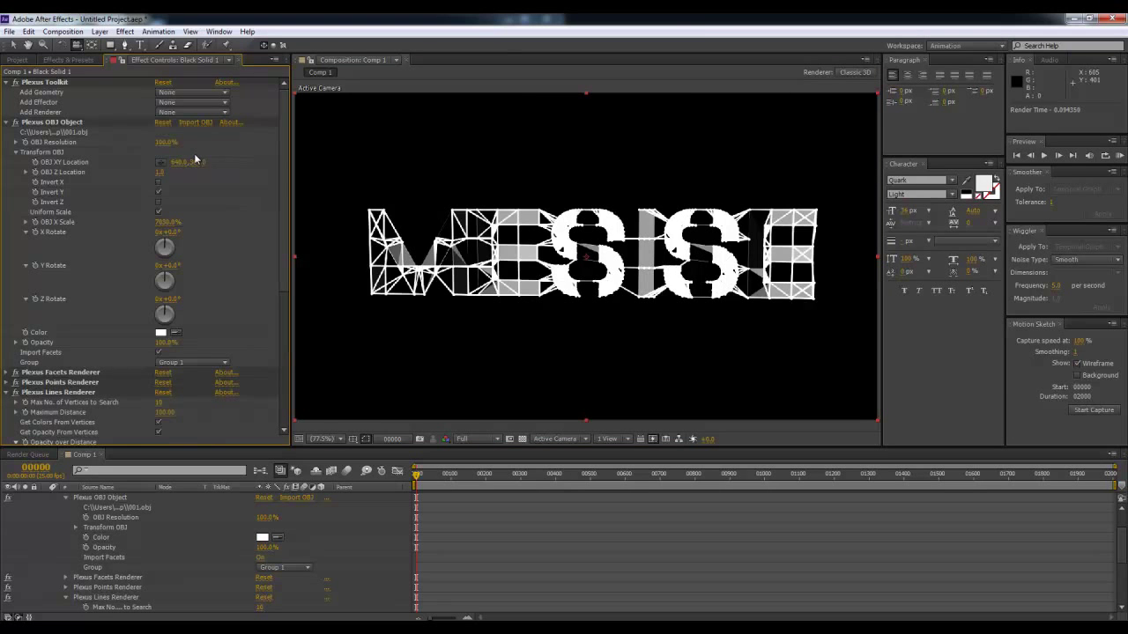
- Add a Plexus Triangulation Renderer
{"action": "left_click", "coordinate": [181, 104]}
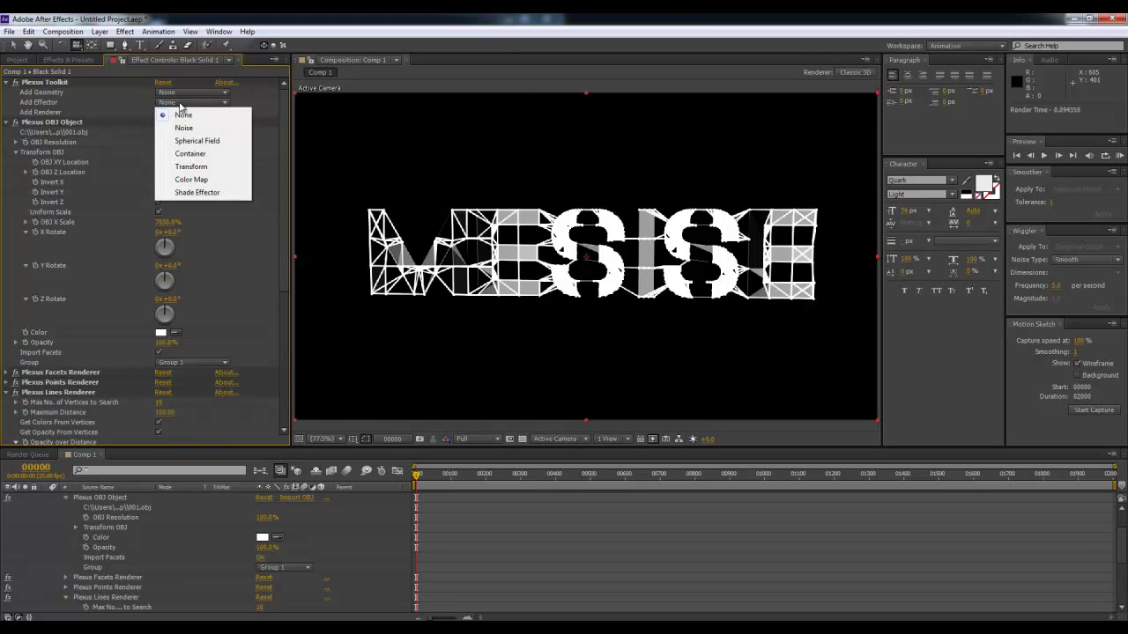
{"action": "left_click", "coordinate": [147, 97]}
{"action": "left_click", "coordinate": [168, 112]}
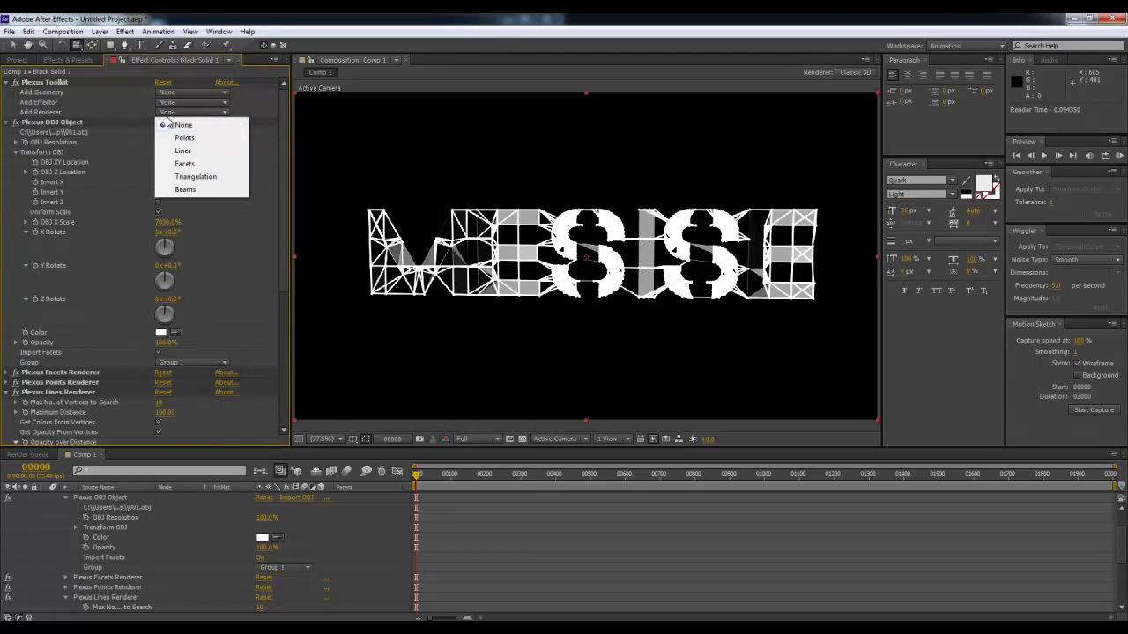
{"action": "left_click", "coordinate": [219, 176]}
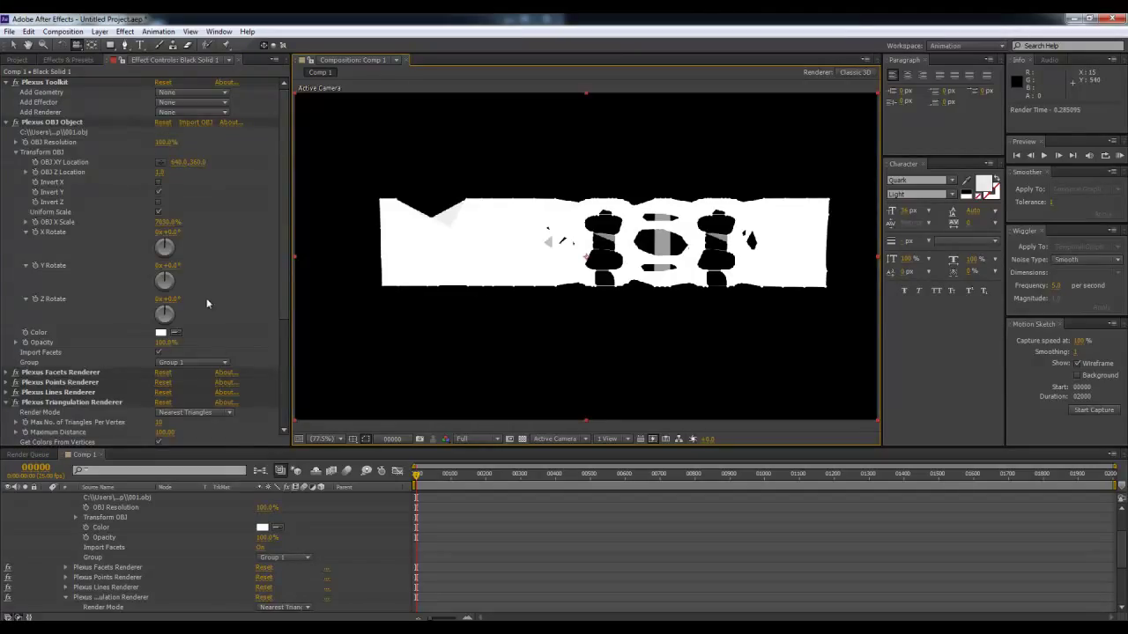
- Delete the Plexus Facets Renderer
{"action": "scroll", "coordinate": [189, 344], "scroll_direction": "down", "scroll_amount": 5}
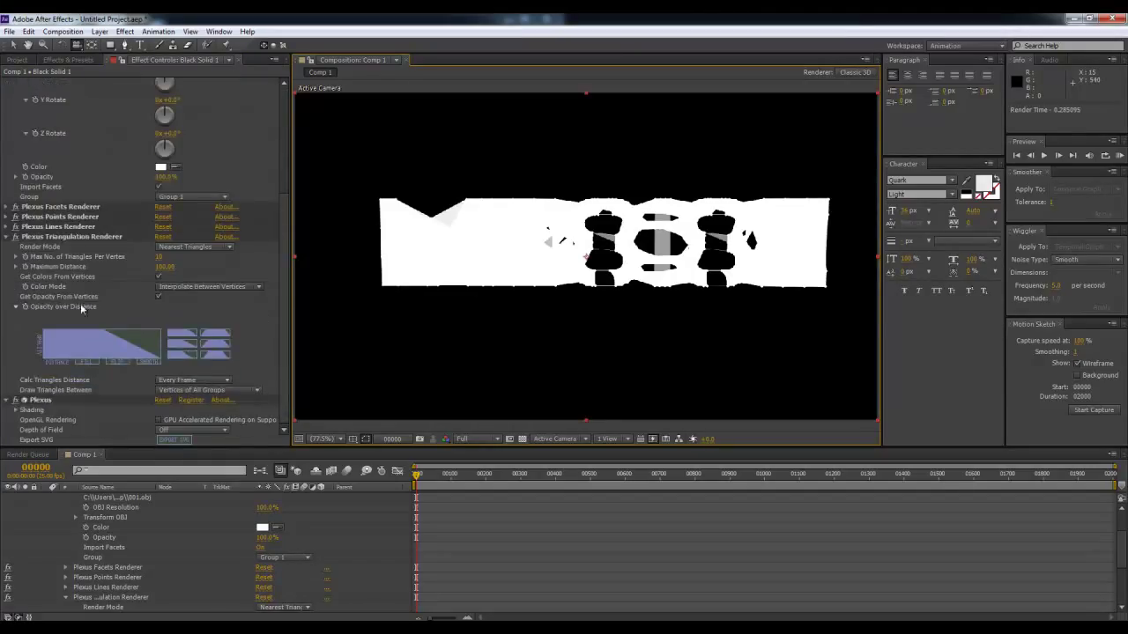
{"action": "left_click", "coordinate": [64, 208]}
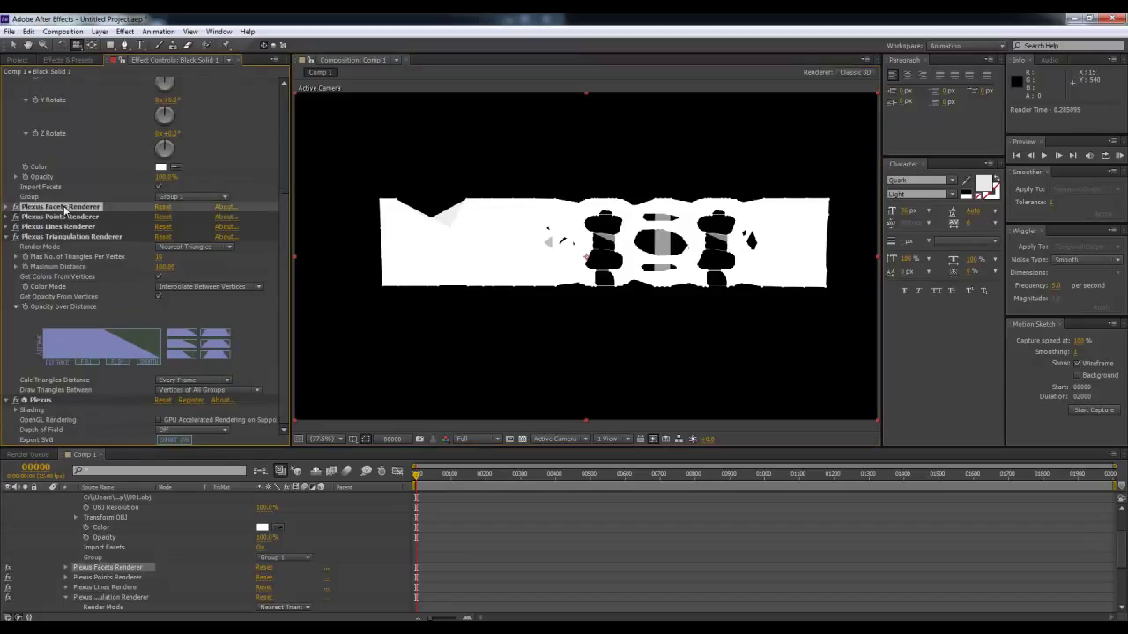
{"action": "key", "text": "Delete"}
- Set the Points renderer's Points Size to 0.8
{"action": "left_click", "coordinate": [7, 217]}
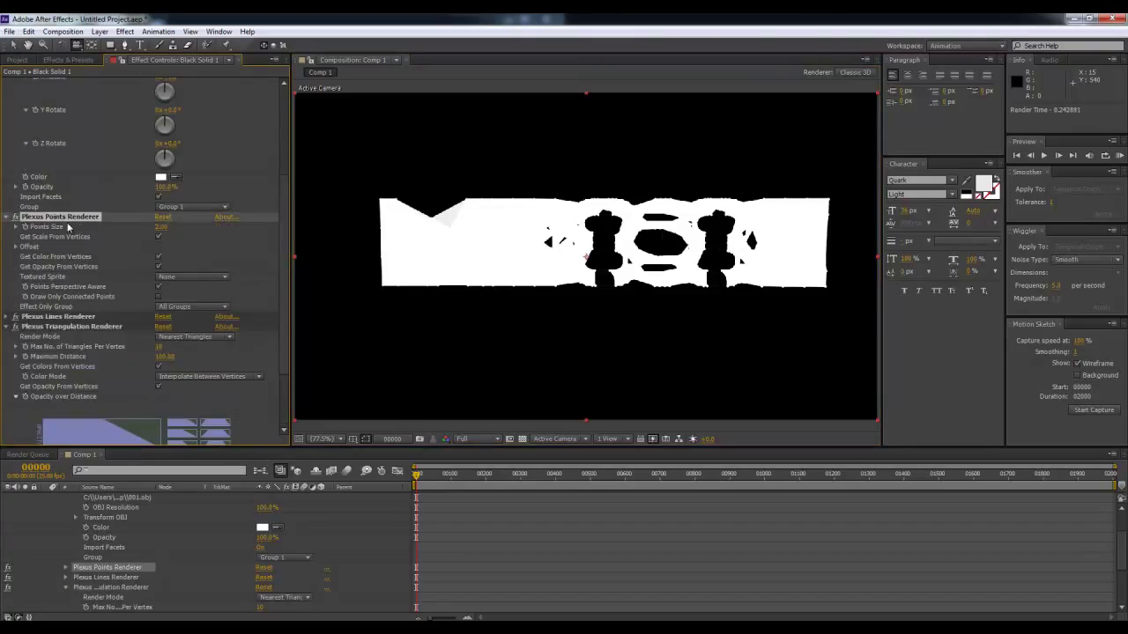
{"action": "left_click", "coordinate": [164, 226]}
{"action": "type", "text": "0.8"}
{"action": "key", "text": "Return"}
{"action": "left_click", "coordinate": [8, 218]}
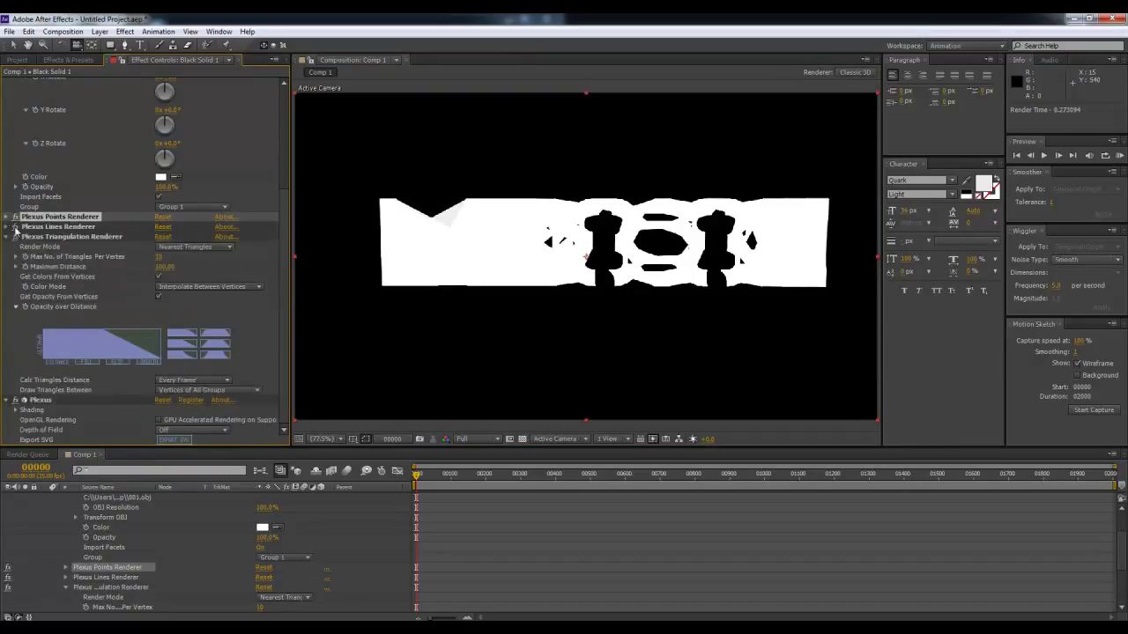
- Make the Lines renderer's Line Thickness thinner
{"action": "left_click", "coordinate": [9, 227]}
{"action": "left_click", "coordinate": [164, 213]}
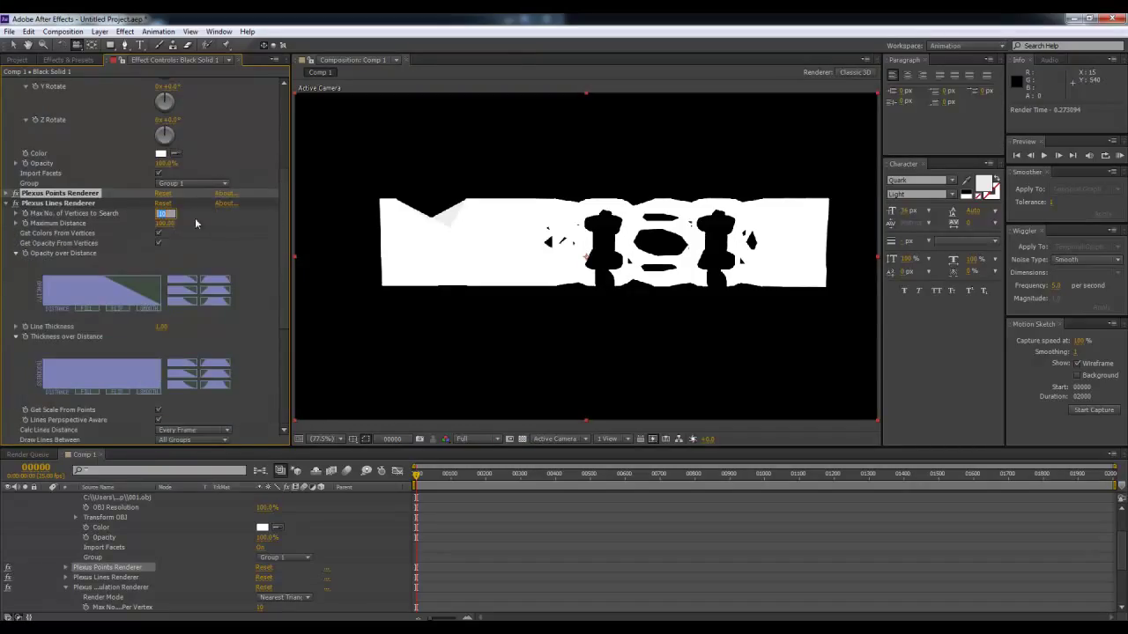
{"action": "left_click", "coordinate": [163, 327]}
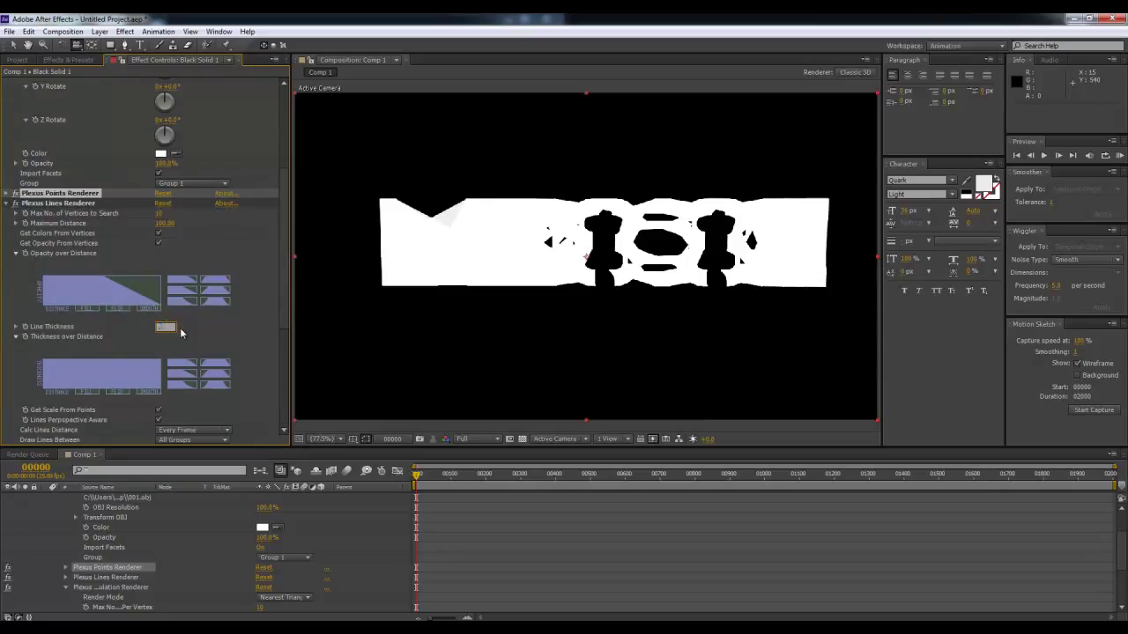
{"action": "key", "text": "Return"}
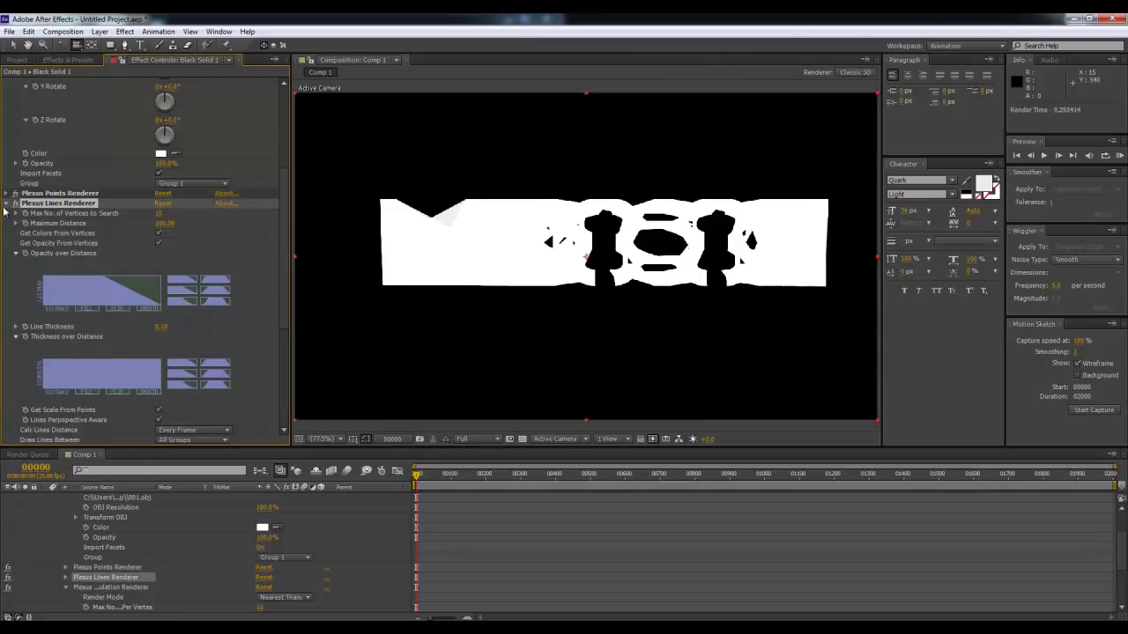
{"action": "left_click", "coordinate": [7, 204]}
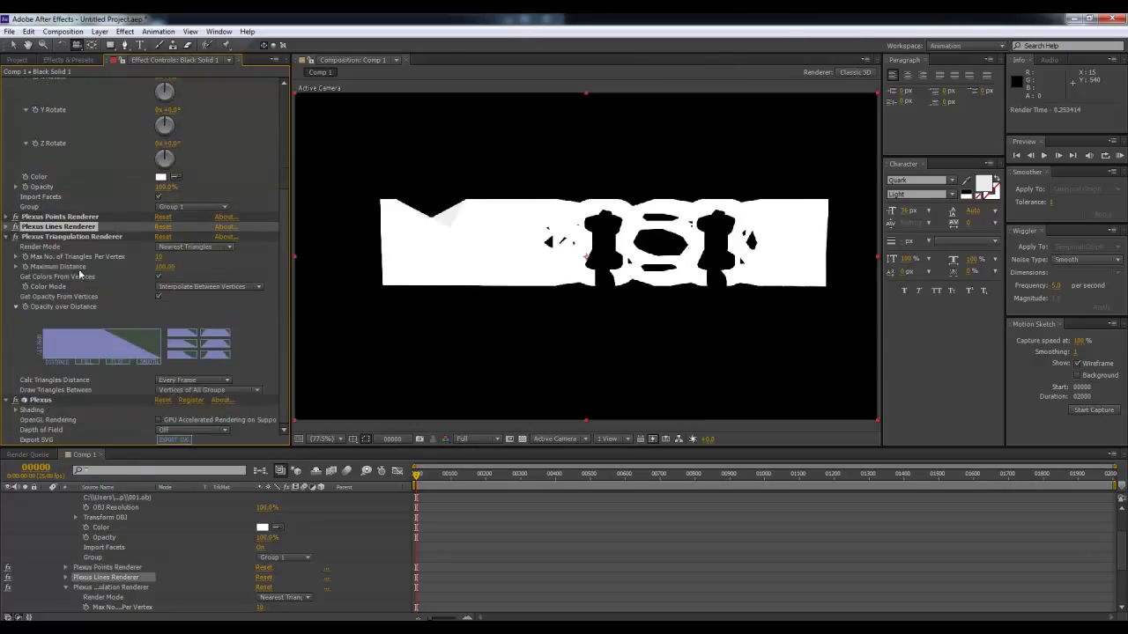
- Set the Triangulation Maximum Distance to 10 and orbit to inspect the mesh
{"action": "left_click", "coordinate": [89, 237]}
{"action": "left_click", "coordinate": [165, 270]}
{"action": "type", "text": "10"}
{"action": "key", "text": "Return"}
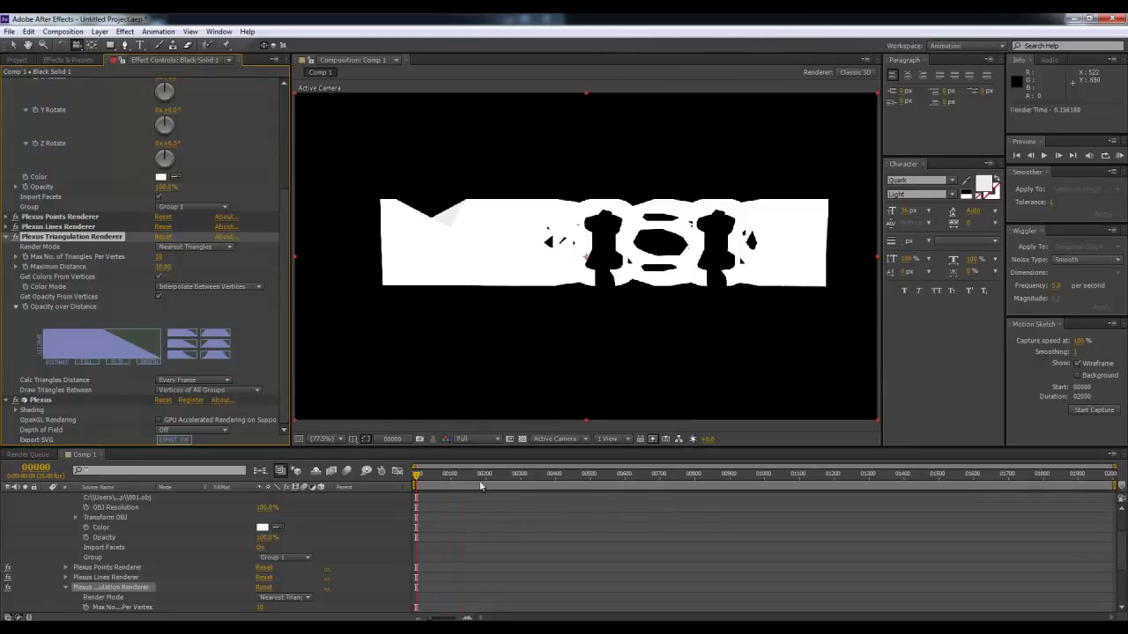
{"action": "mouse_move", "coordinate": [545, 248]}
{"action": "left_mouse_down"}
{"action": "mouse_move", "coordinate": [660, 237]}
{"action": "mouse_move", "coordinate": [600, 278]}
{"action": "left_mouse_up"}
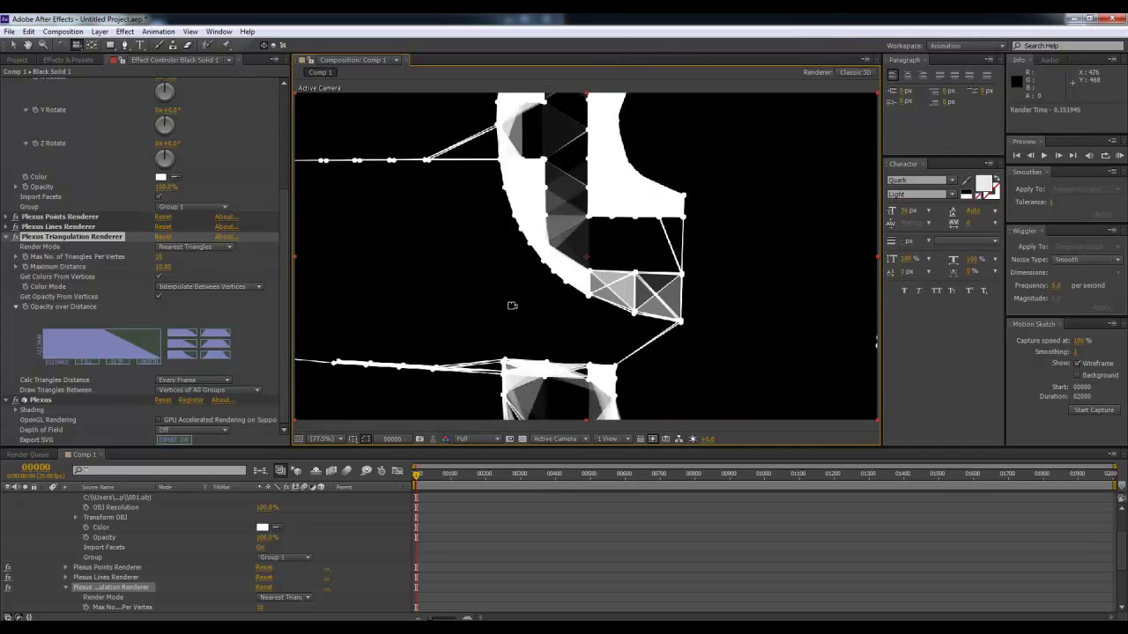
{"action": "mouse_move", "coordinate": [595, 301]}
{"action": "left_mouse_down"}
{"action": "mouse_move", "coordinate": [455, 301]}
{"action": "mouse_move", "coordinate": [479, 298]}
{"action": "mouse_move", "coordinate": [422, 277]}
{"action": "mouse_move", "coordinate": [523, 277]}
{"action": "mouse_move", "coordinate": [496, 292]}
{"action": "left_mouse_up"}
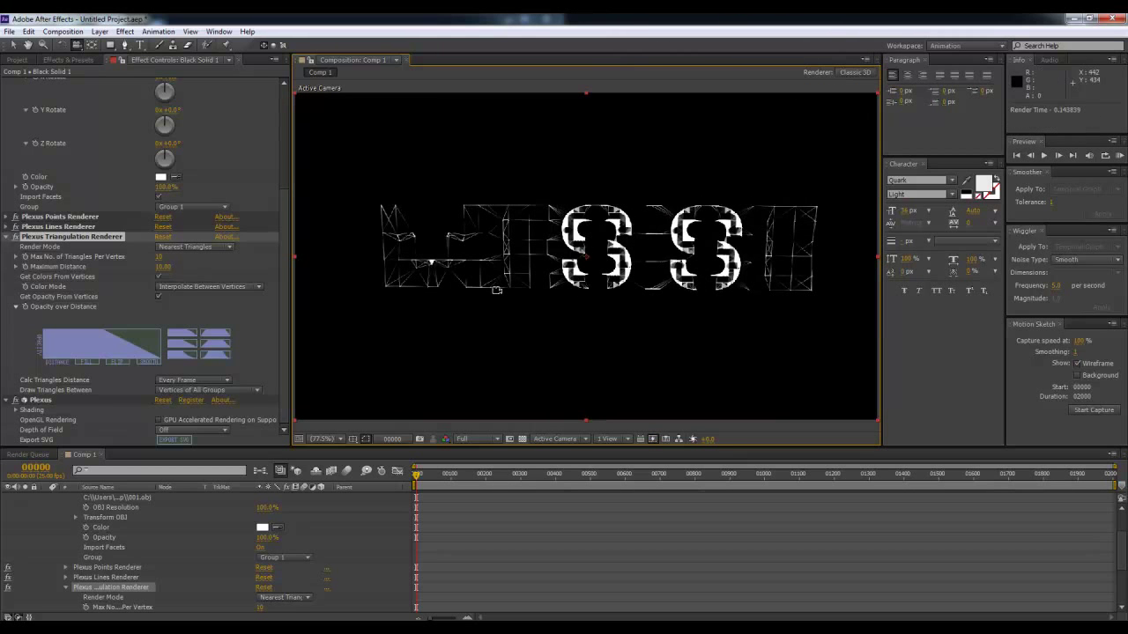
- Add a Plexus Noise Effector
{"action": "left_click_drag", "start_coordinate": [496, 290], "coordinate": [631, 264]}
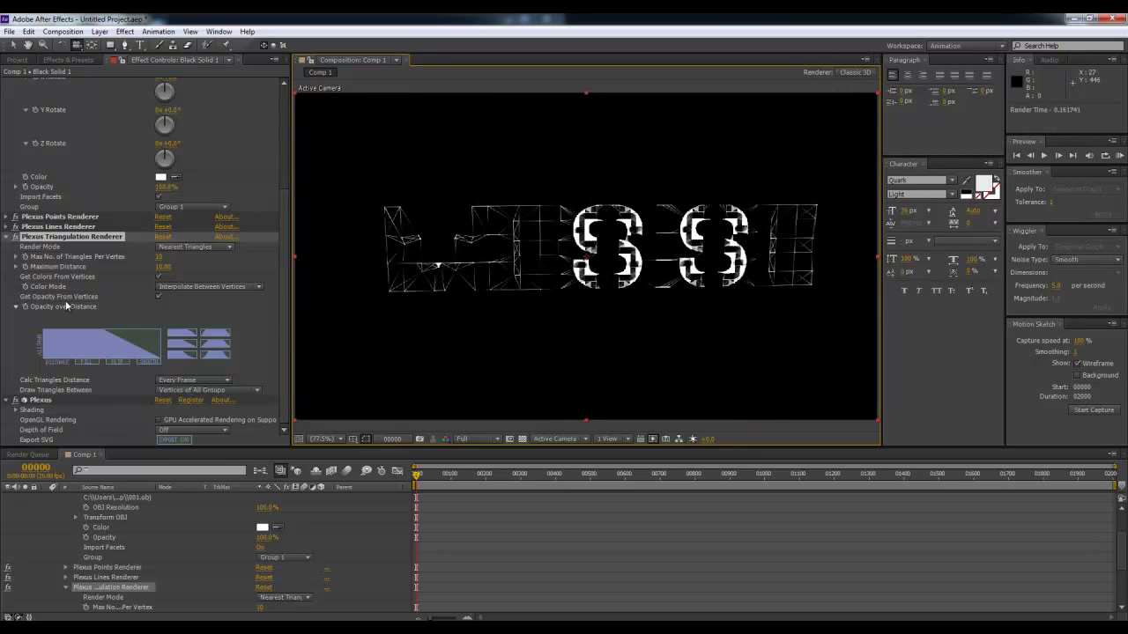
{"action": "scroll", "coordinate": [218, 235], "scroll_direction": "up", "scroll_amount": 3}
{"action": "scroll", "coordinate": [218, 235], "scroll_direction": "up", "scroll_amount": 2}
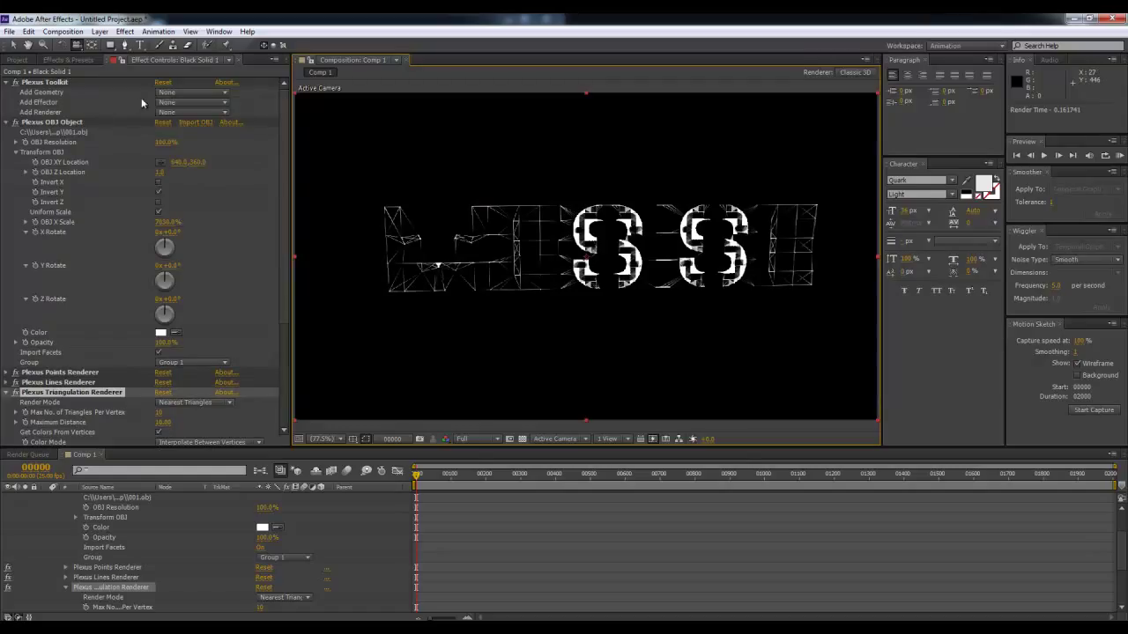
{"action": "left_click", "coordinate": [173, 103]}
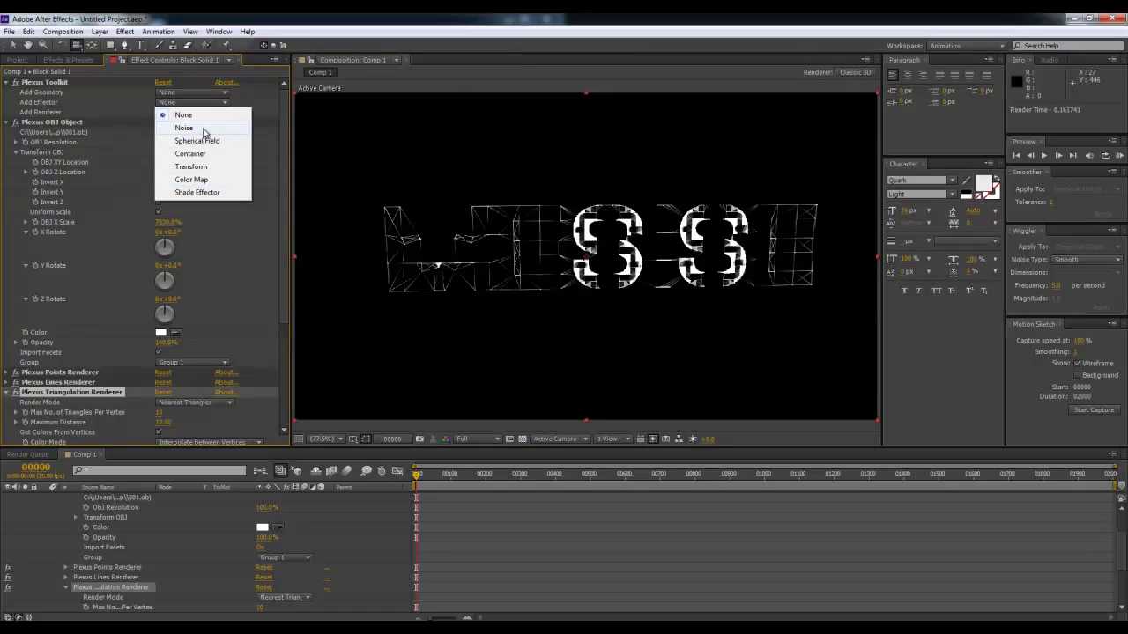
{"action": "left_click", "coordinate": [203, 129]}
- Preview around frame 339, then scrub Noise Amplitude up and down toward 245 and 21
{"action": "scroll", "coordinate": [197, 228], "scroll_direction": "down", "scroll_amount": 2}
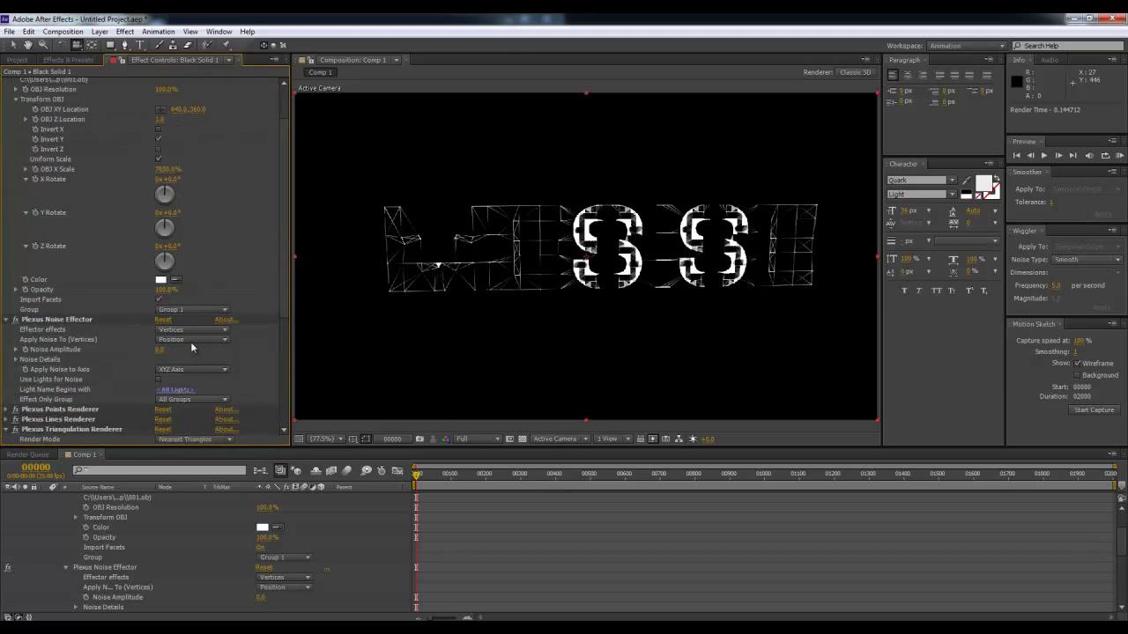
{"action": "scroll", "coordinate": [192, 348], "scroll_direction": "down", "scroll_amount": 2}
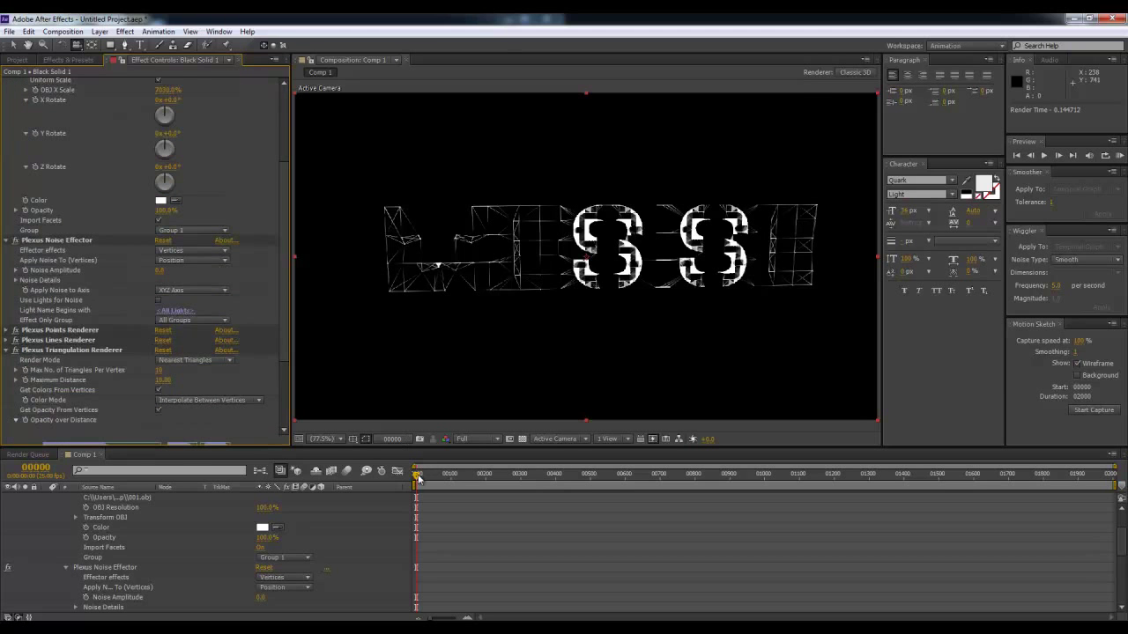
{"action": "left_click_drag", "start_coordinate": [418, 477], "coordinate": [539, 479]}
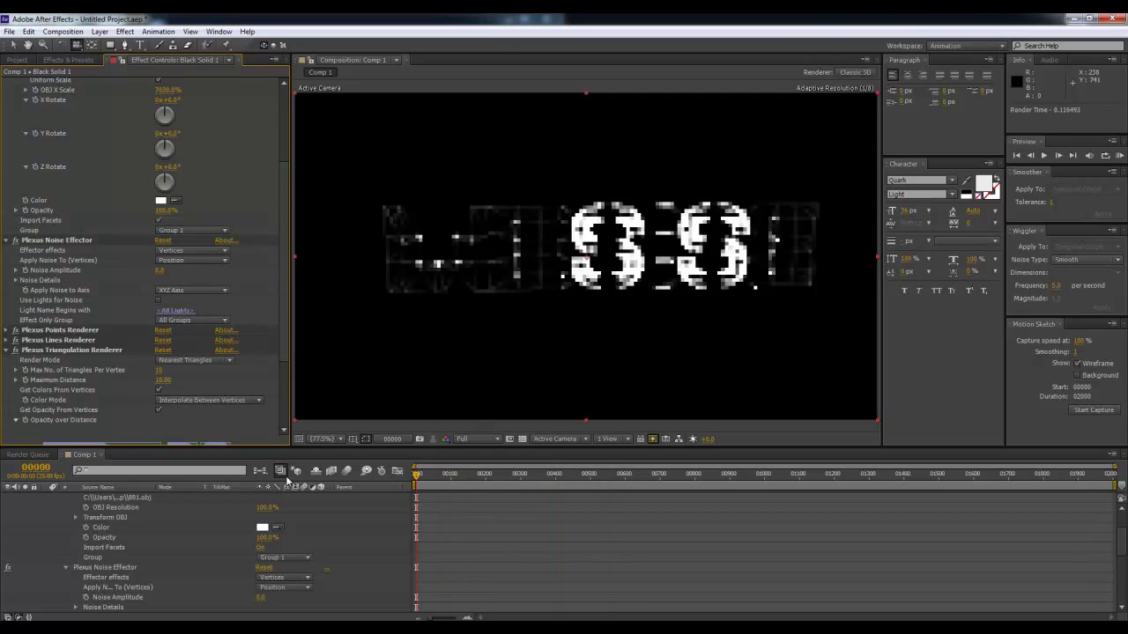
{"action": "key", "text": "Home"}
{"action": "left_click_drag", "start_coordinate": [597, 212], "coordinate": [533, 264]}
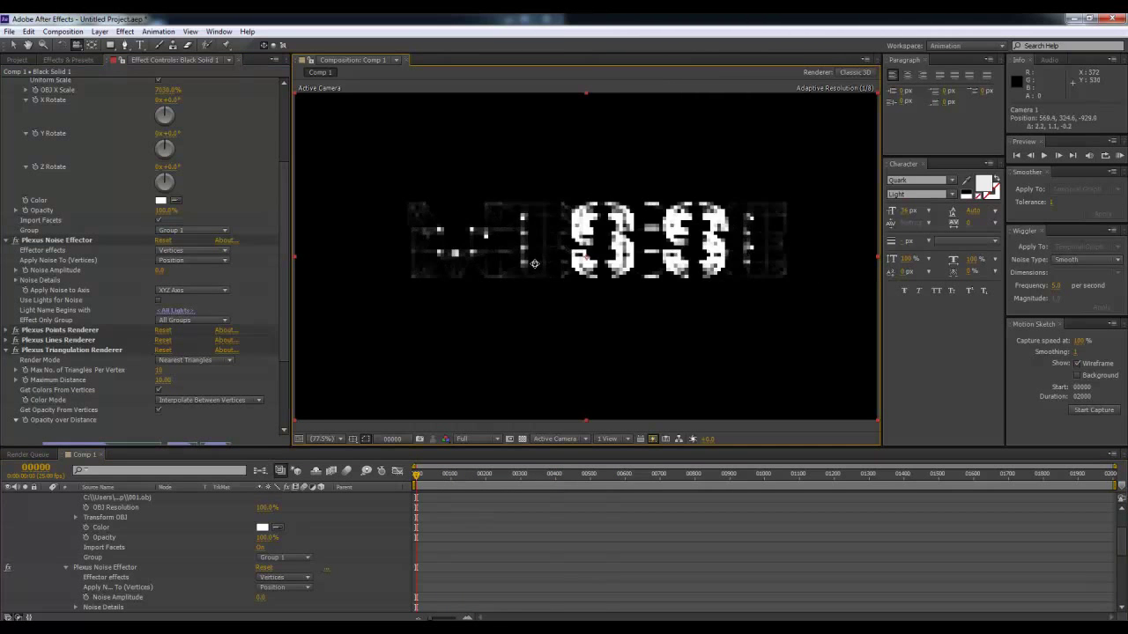
{"action": "left_click_drag", "start_coordinate": [534, 264], "coordinate": [528, 273]}
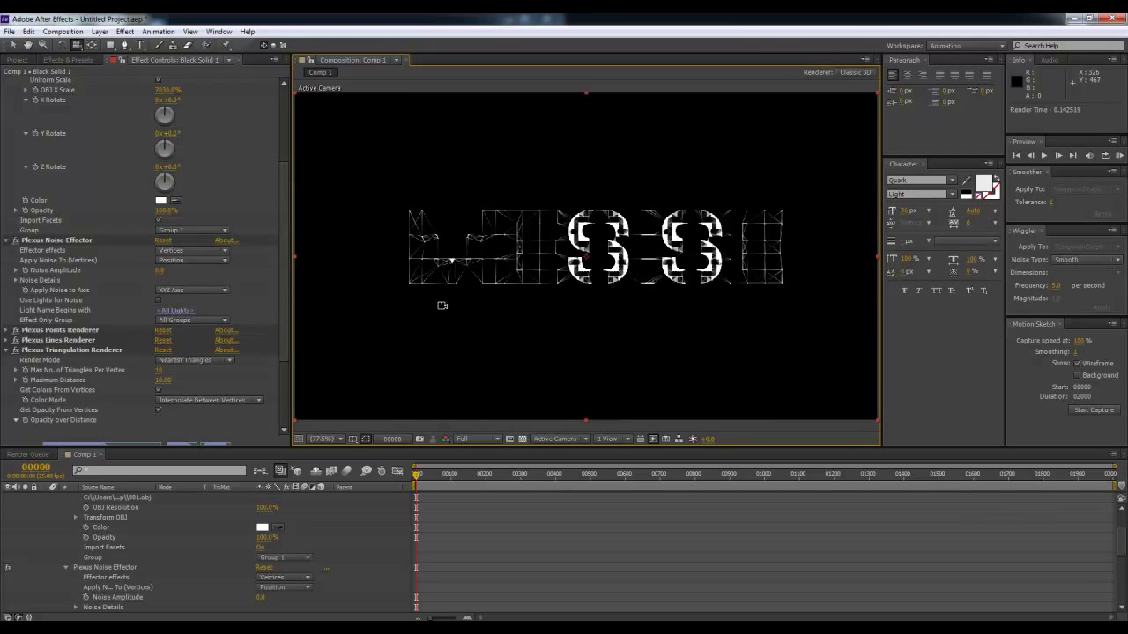
{"action": "mouse_move", "coordinate": [161, 270]}
{"action": "left_mouse_down"}
{"action": "mouse_move", "coordinate": [286, 259]}
{"action": "mouse_move", "coordinate": [305, 295]}
{"action": "left_mouse_up"}
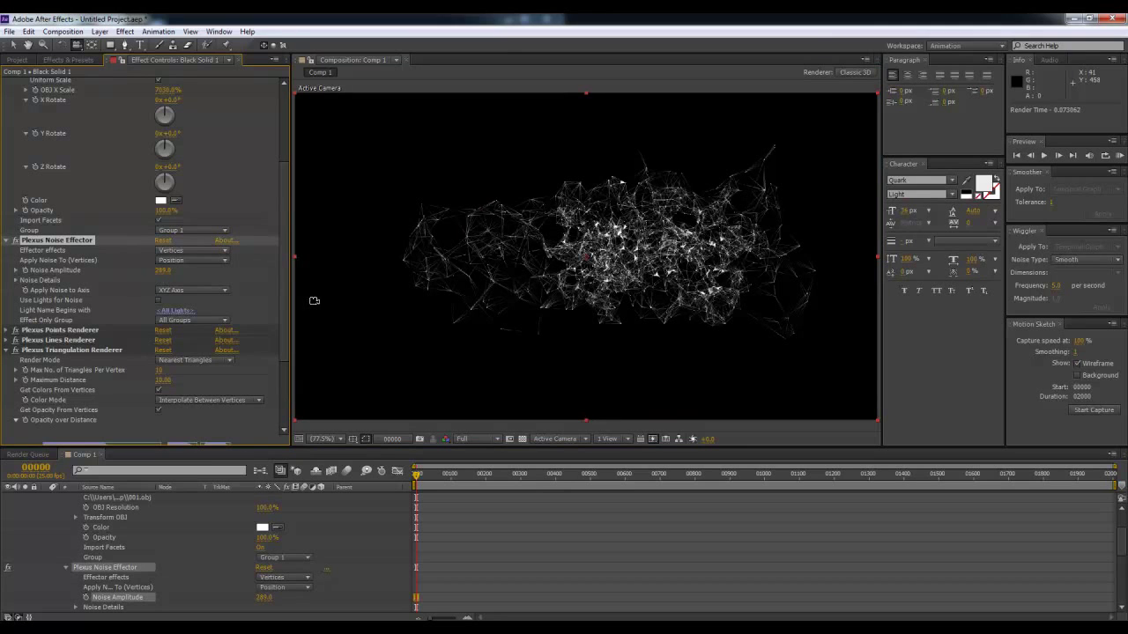
{"action": "mouse_move", "coordinate": [164, 270]}
{"action": "left_mouse_down"}
{"action": "mouse_move", "coordinate": [114, 278]}
{"action": "mouse_move", "coordinate": [74, 323]}
{"action": "left_mouse_up"}
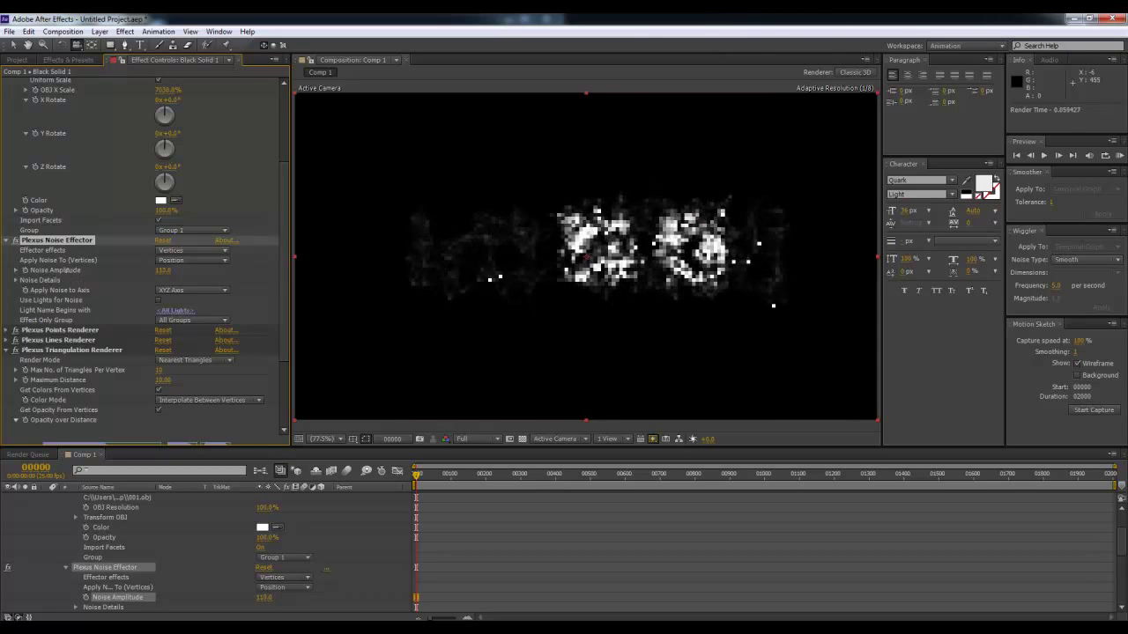
{"action": "left_click_drag", "start_coordinate": [164, 270], "coordinate": [115, 275]}
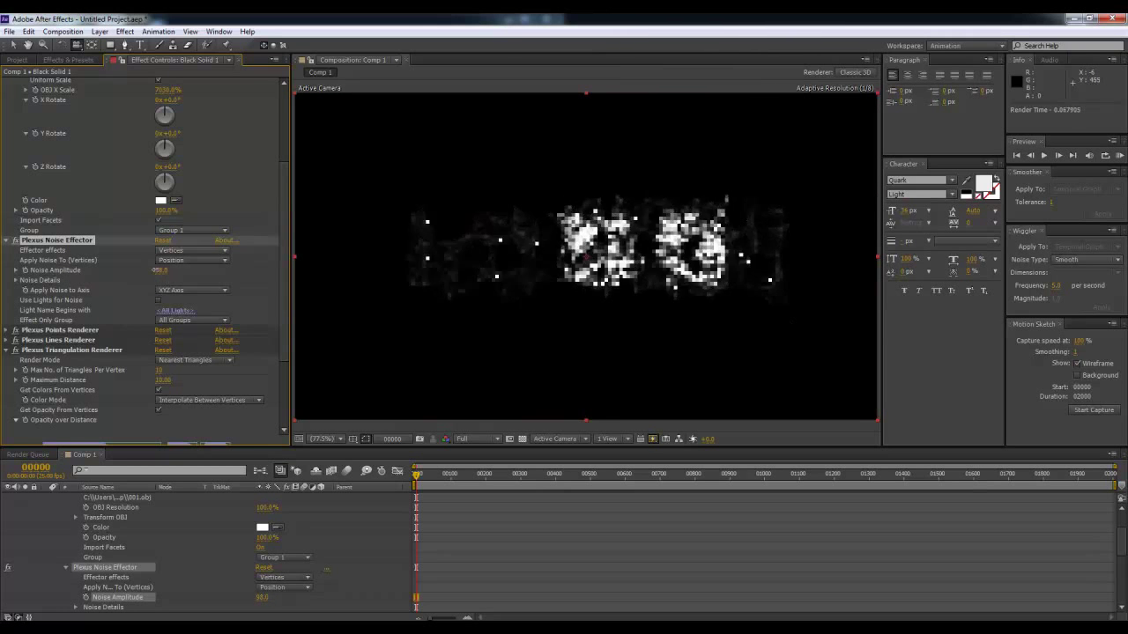
{"action": "left_click", "coordinate": [166, 270]}
{"action": "type", "text": "0"}
{"action": "key", "text": "Return"}
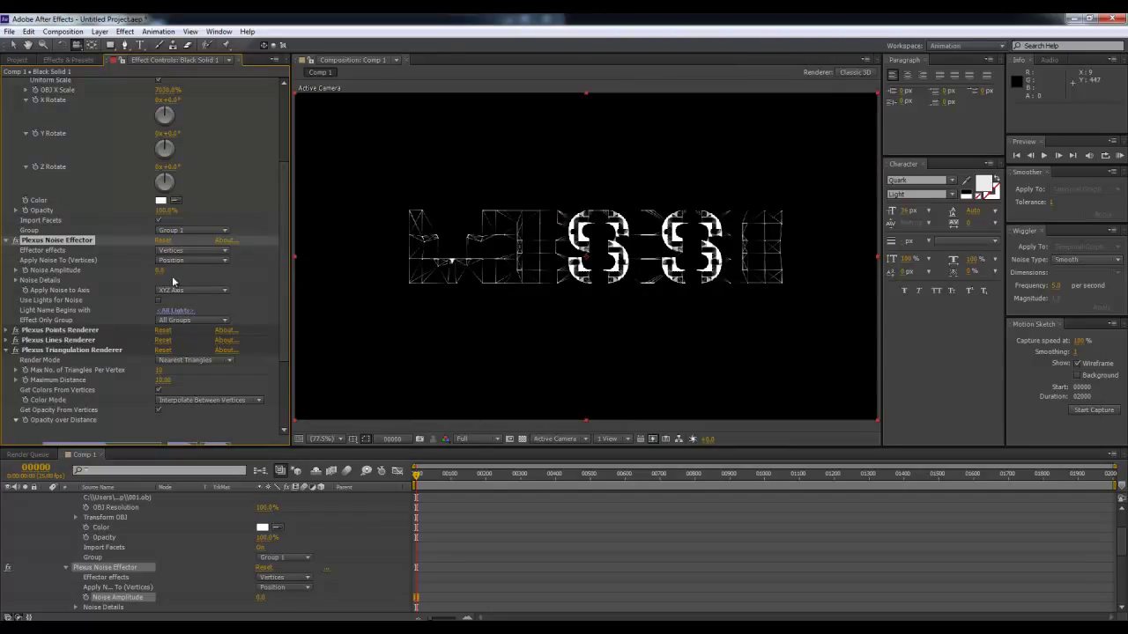
{"action": "left_click", "coordinate": [25, 269]}
{"action": "left_click", "coordinate": [164, 271]}
{"action": "type", "text": "500"}
{"action": "key", "text": "Return"}
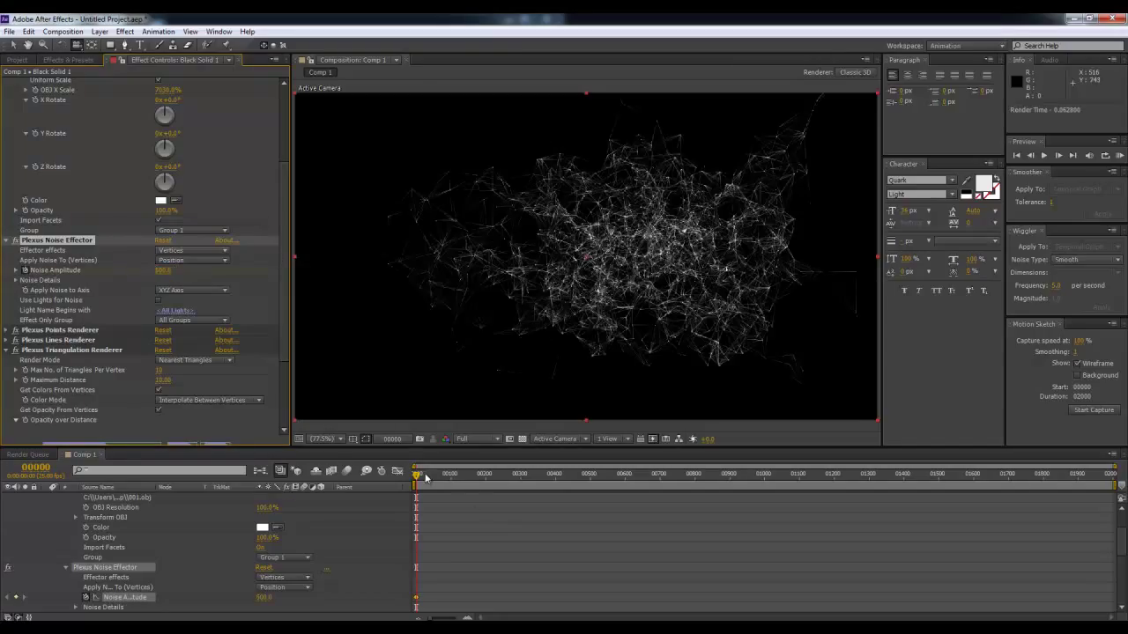
{"action": "left_click", "coordinate": [451, 474]}
{"action": "left_click", "coordinate": [164, 271]}
{"action": "type", "text": "0"}
{"action": "key", "text": "Return"}
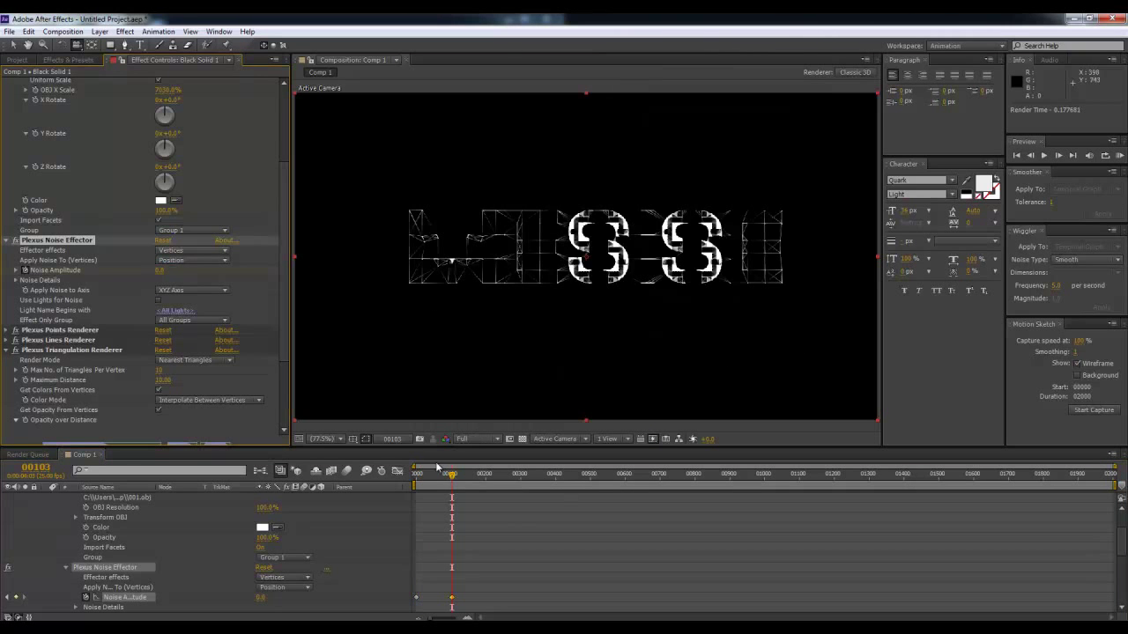
{"action": "left_click", "coordinate": [418, 476]}
{"action": "left_click_drag", "start_coordinate": [417, 476], "coordinate": [431, 476]}
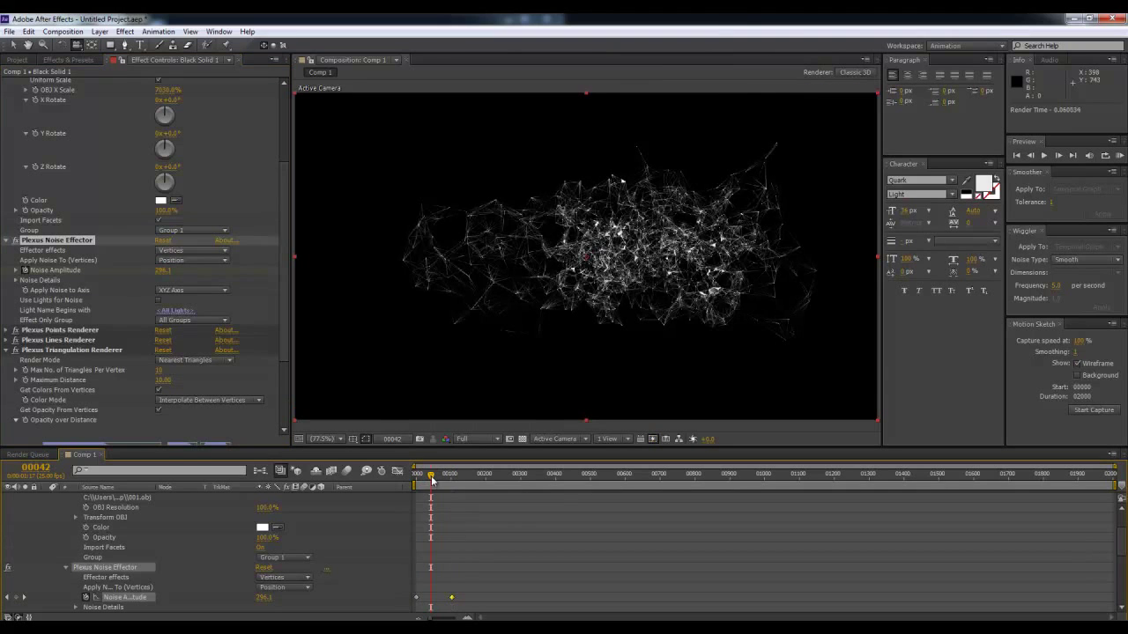
{"action": "left_click_drag", "start_coordinate": [570, 304], "coordinate": [660, 313]}
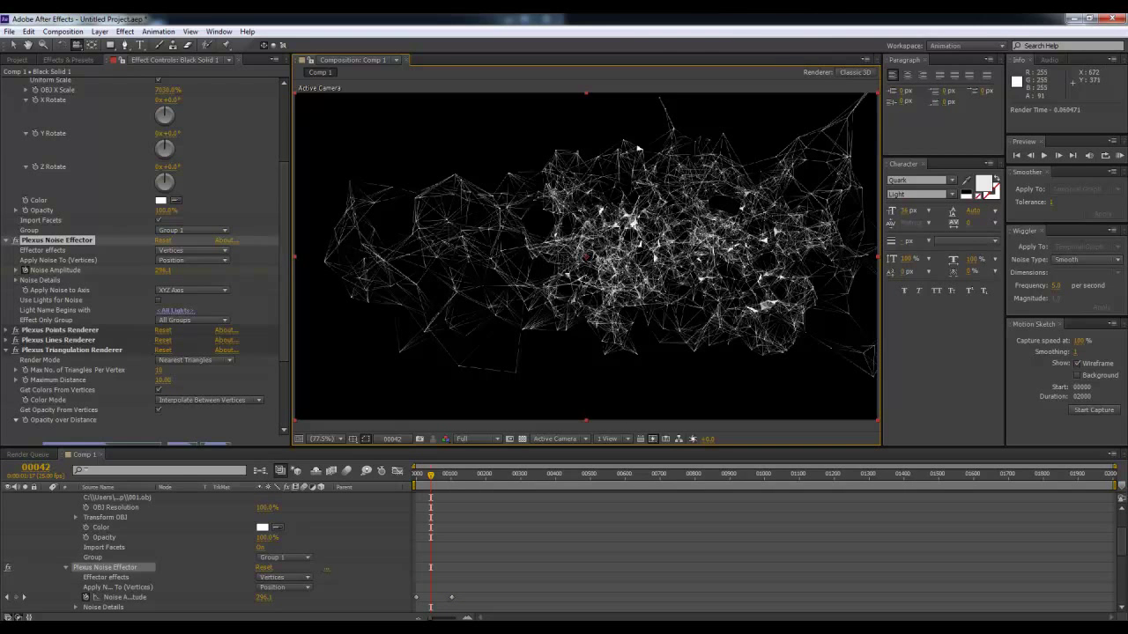
- Set the Triangulation Maximum Distance to 40, then to 20
{"action": "scroll", "coordinate": [579, 279], "scroll_direction": "up", "scroll_amount": 1}
{"action": "scroll", "coordinate": [577, 291], "scroll_direction": "down", "scroll_amount": 2}
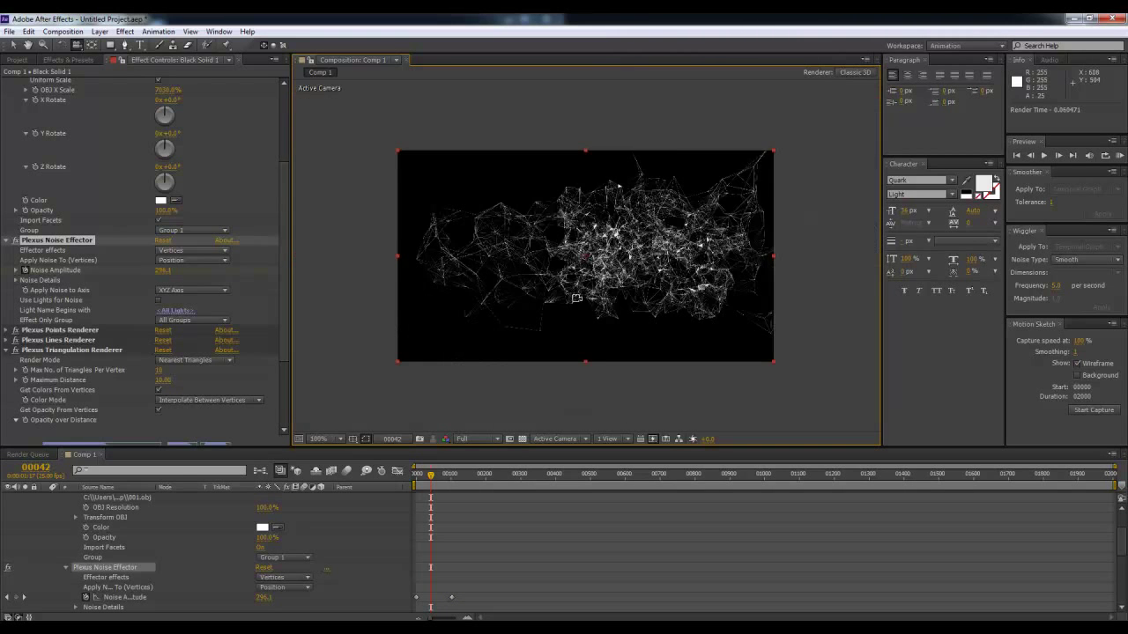
{"action": "scroll", "coordinate": [576, 299], "scroll_direction": "up", "scroll_amount": 2}
{"action": "scroll", "coordinate": [220, 359], "scroll_direction": "down", "scroll_amount": 3}
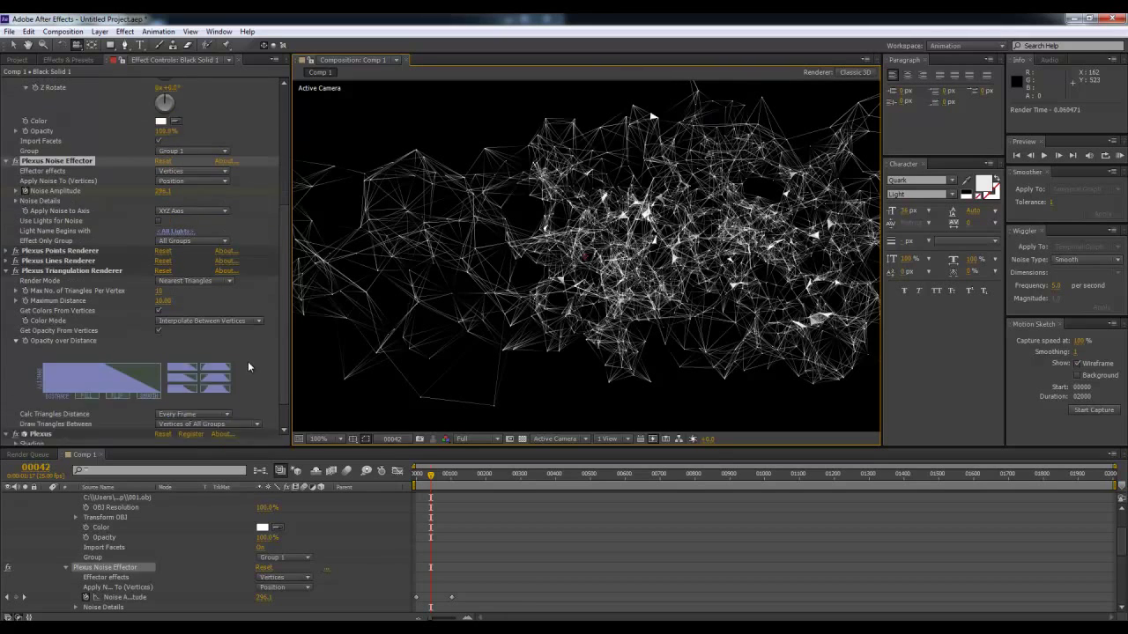
{"action": "scroll", "coordinate": [231, 389], "scroll_direction": "down", "scroll_amount": 1}
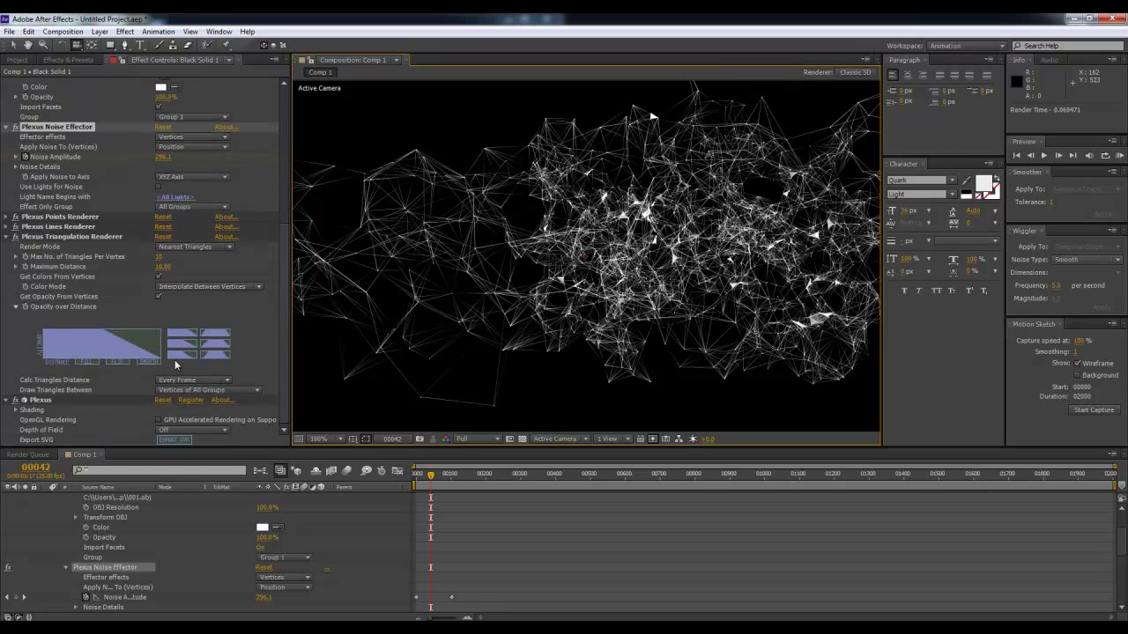
{"action": "left_click", "coordinate": [163, 266]}
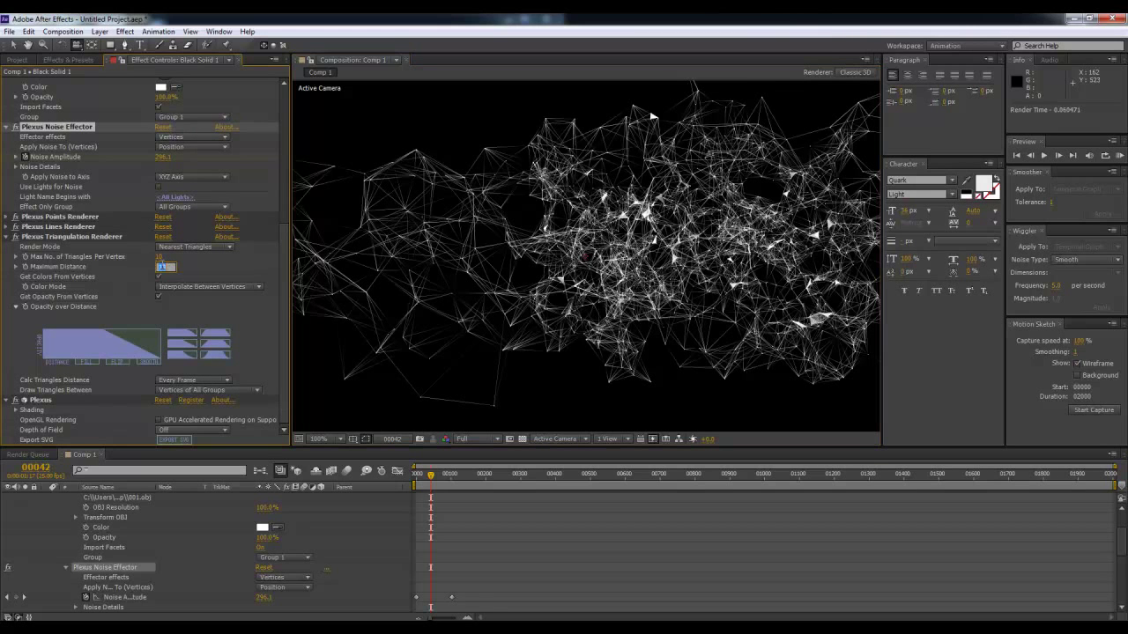
{"action": "type", "text": "40"}
{"action": "key", "text": "Return"}
{"action": "left_click", "coordinate": [162, 267]}
{"action": "type", "text": "20"}
{"action": "key", "text": "Return"}
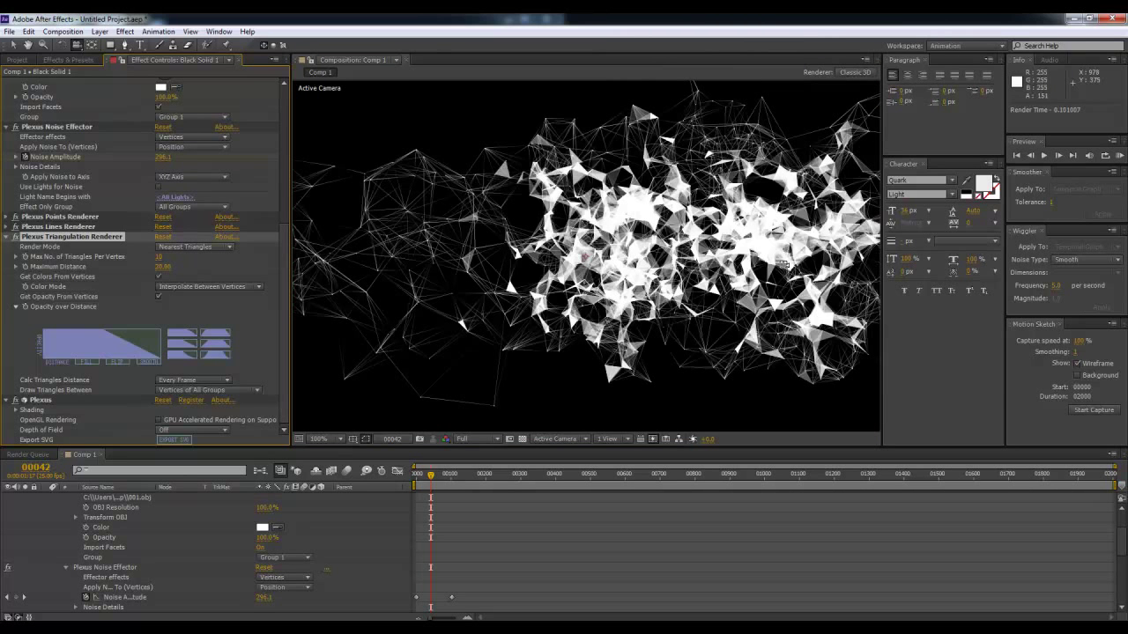
- Scroll back up to the Plexus Toolkit's Add Renderer control
{"action": "scroll", "coordinate": [366, 245], "scroll_direction": "up", "scroll_amount": 1}
{"action": "scroll", "coordinate": [366, 245], "scroll_direction": "down", "scroll_amount": 1}
{"action": "scroll", "coordinate": [366, 245], "scroll_direction": "down", "scroll_amount": 1}
{"action": "scroll", "coordinate": [121, 231], "scroll_direction": "up", "scroll_amount": 2}
{"action": "scroll", "coordinate": [152, 229], "scroll_direction": "up", "scroll_amount": 3}
{"action": "scroll", "coordinate": [151, 229], "scroll_direction": "up", "scroll_amount": 1}
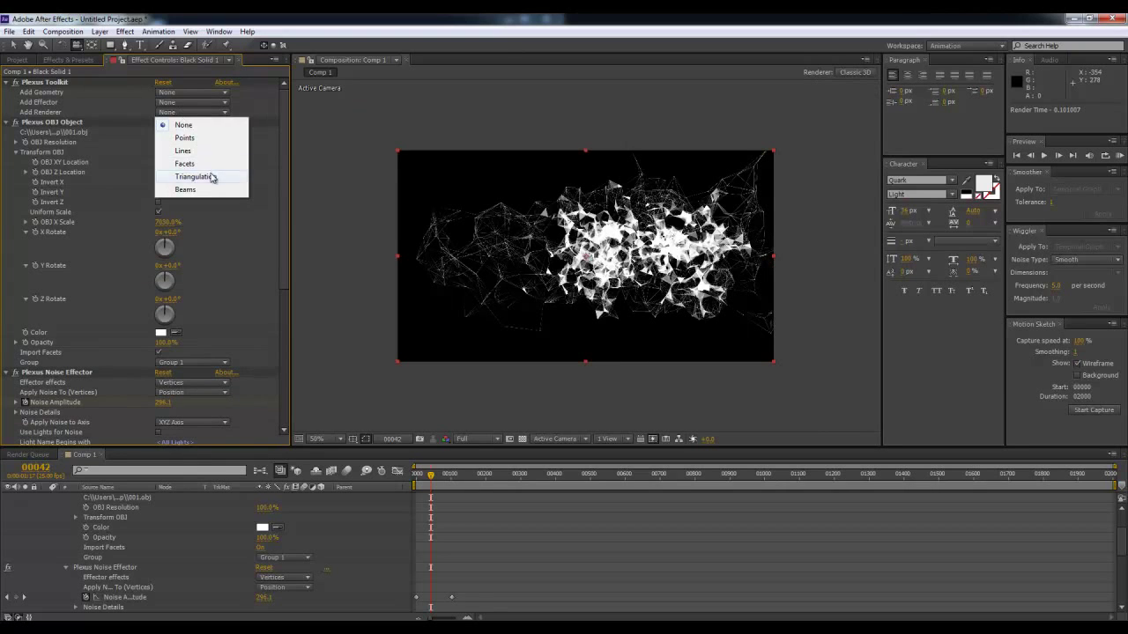
- Add a Facets renderer and collapse its Opacity over Distance graph
{"action": "left_click", "coordinate": [204, 165]}
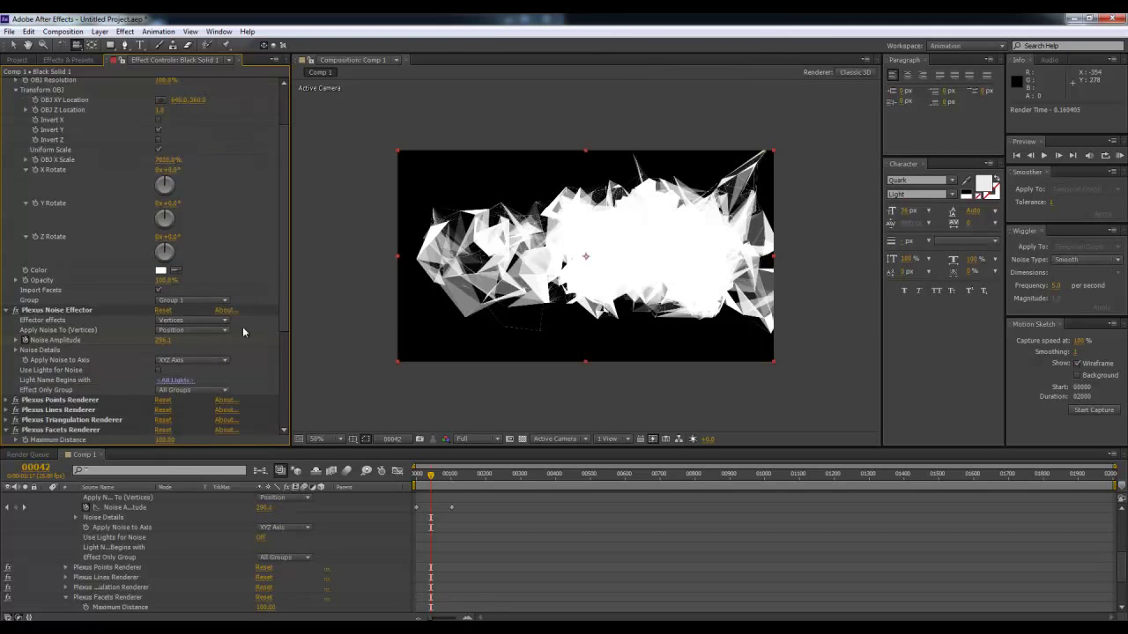
{"action": "scroll", "coordinate": [240, 339], "scroll_direction": "down", "scroll_amount": 3}
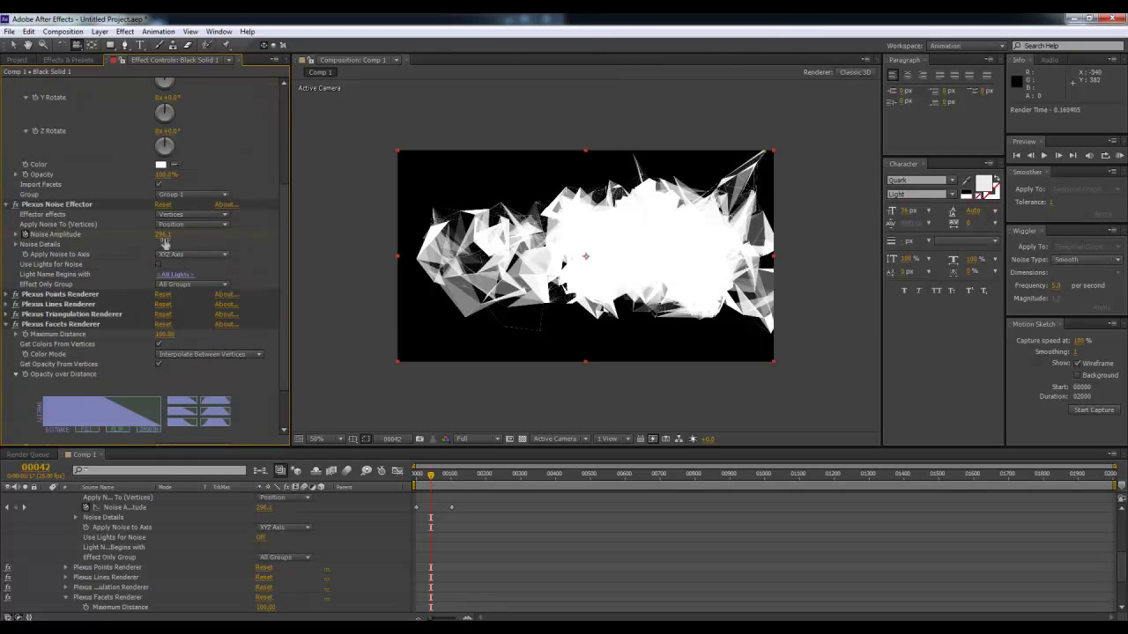
{"action": "scroll", "coordinate": [151, 351], "scroll_direction": "down", "scroll_amount": 2}
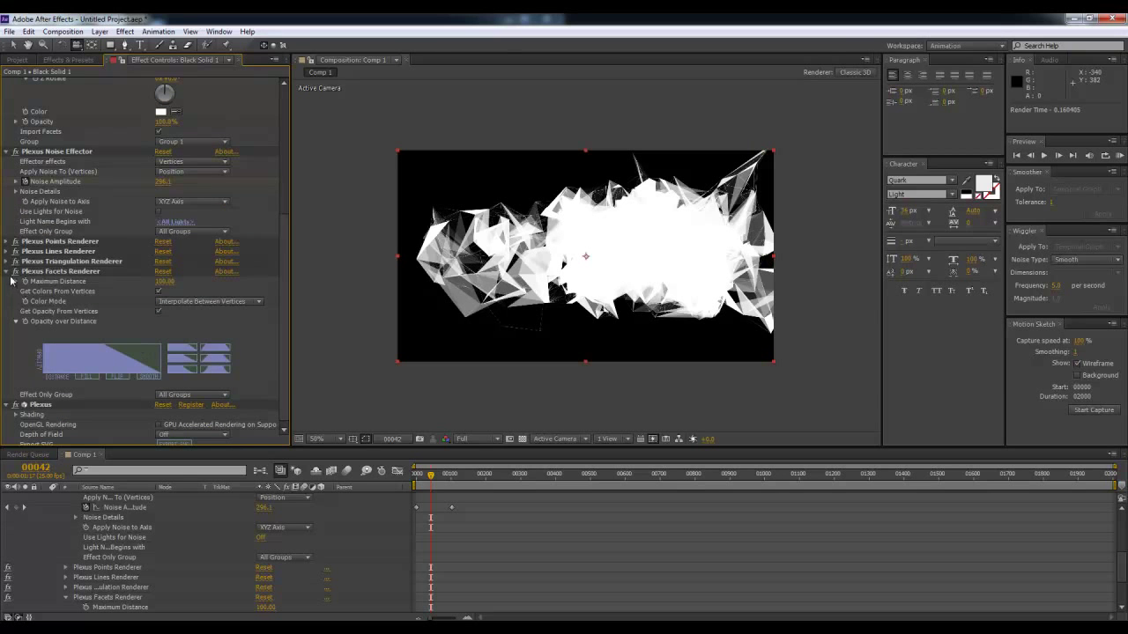
{"action": "scroll", "coordinate": [88, 318], "scroll_direction": "down", "scroll_amount": 1}
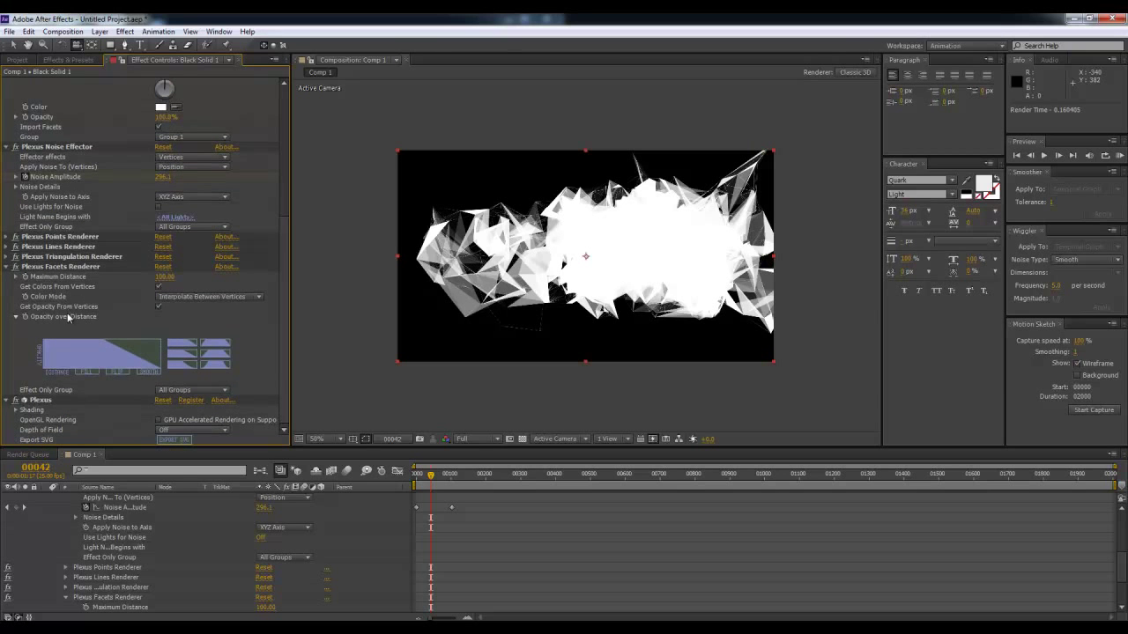
{"action": "left_click", "coordinate": [15, 318]}
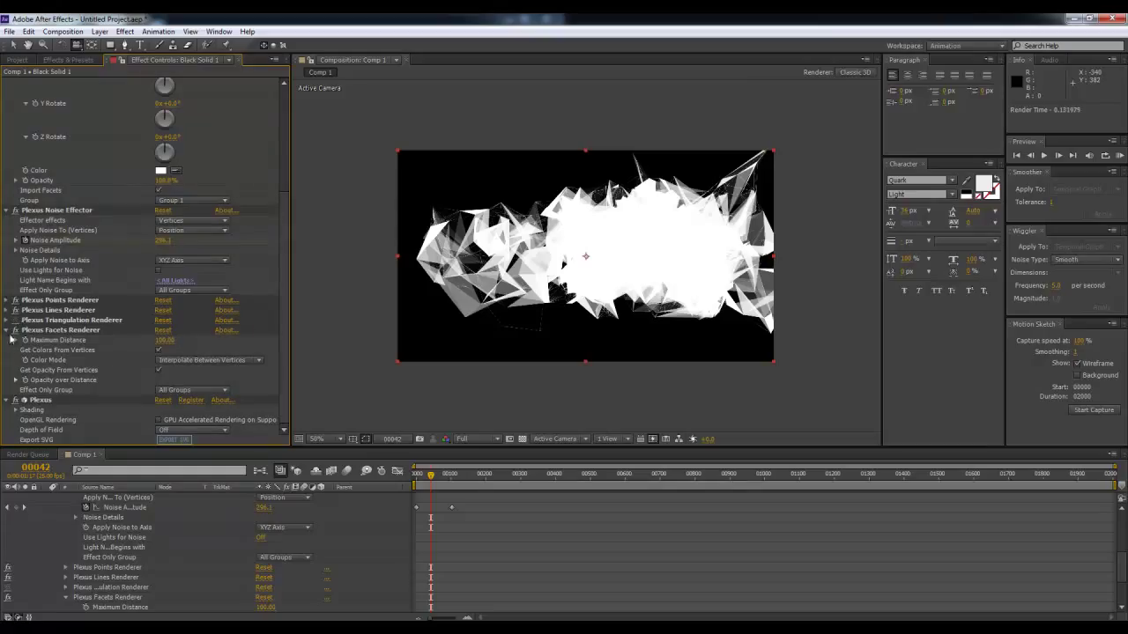
- Set the Facets Maximum Distance to 20, then 50, and view the cloud at 100%
{"action": "left_click", "coordinate": [164, 340]}
{"action": "type", "text": "200"}
{"action": "key", "text": "Return"}
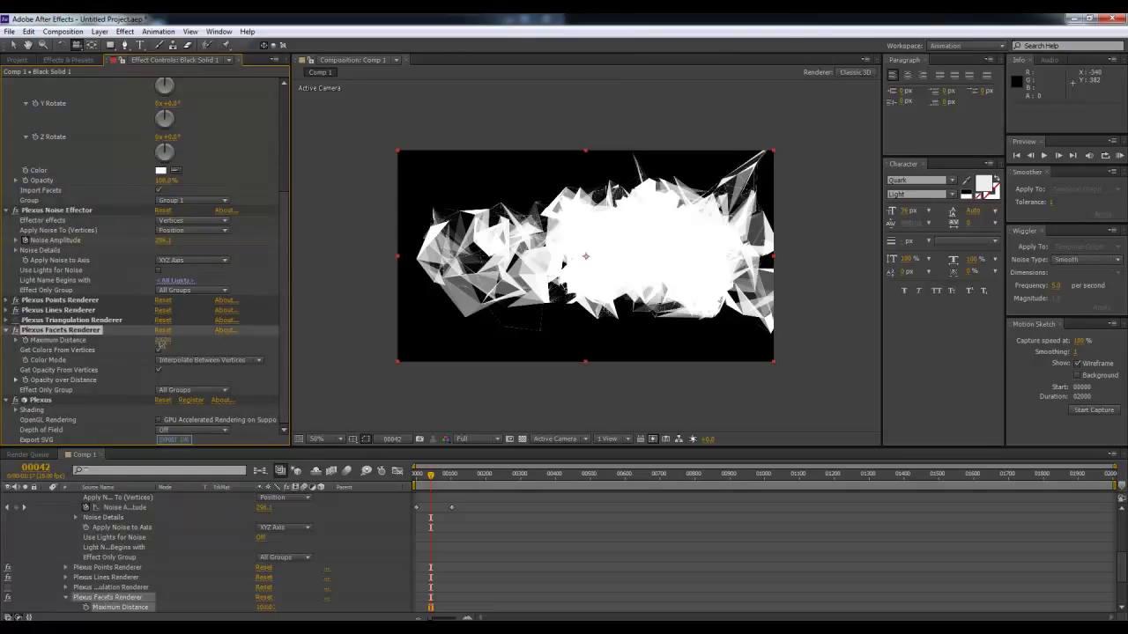
{"action": "left_click", "coordinate": [163, 343]}
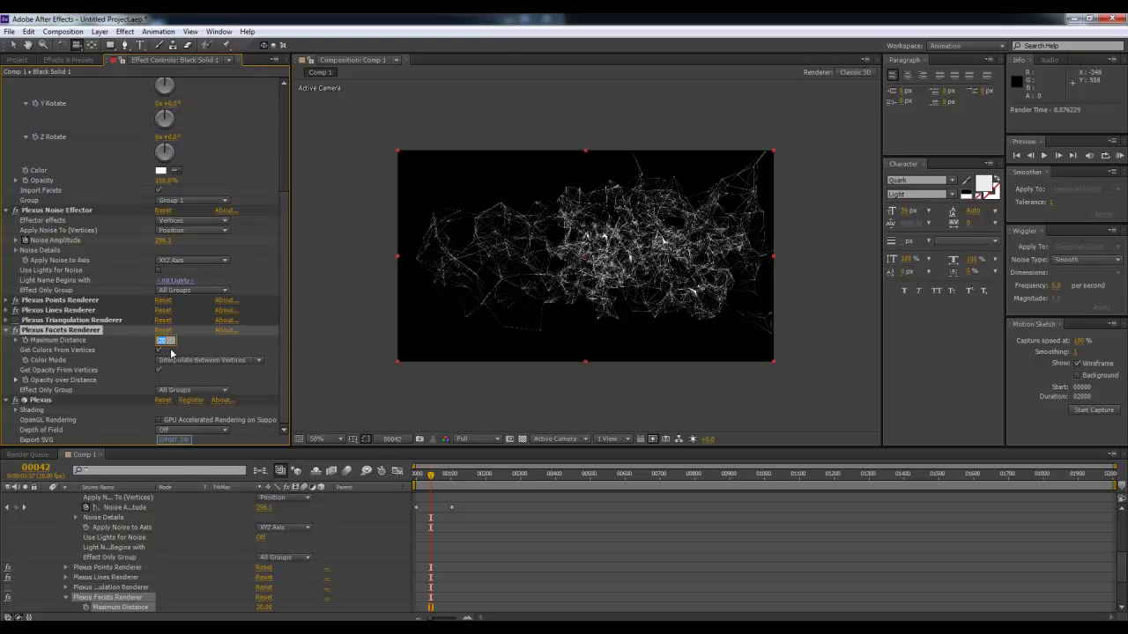
{"action": "type", "text": "50"}
{"action": "key", "text": "Return"}
{"action": "mouse_move", "coordinate": [568, 310]}
{"action": "left_mouse_down"}
{"action": "mouse_move", "coordinate": [597, 309]}
{"action": "mouse_move", "coordinate": [512, 307]}
{"action": "mouse_move", "coordinate": [548, 285]}
{"action": "mouse_move", "coordinate": [510, 300]}
{"action": "mouse_move", "coordinate": [693, 244]}
{"action": "left_mouse_up"}
{"action": "key", "text": "period"}
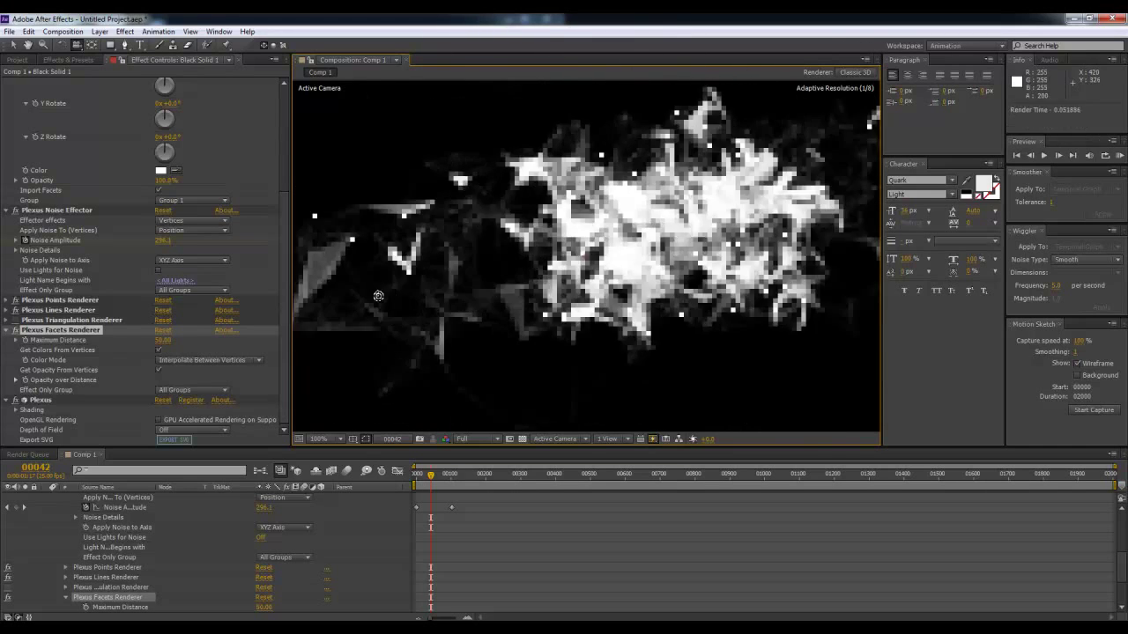
- Orbit the camera sideways around the white faceted plexus cloud
{"action": "left_click_drag", "start_coordinate": [652, 290], "coordinate": [542, 289]}
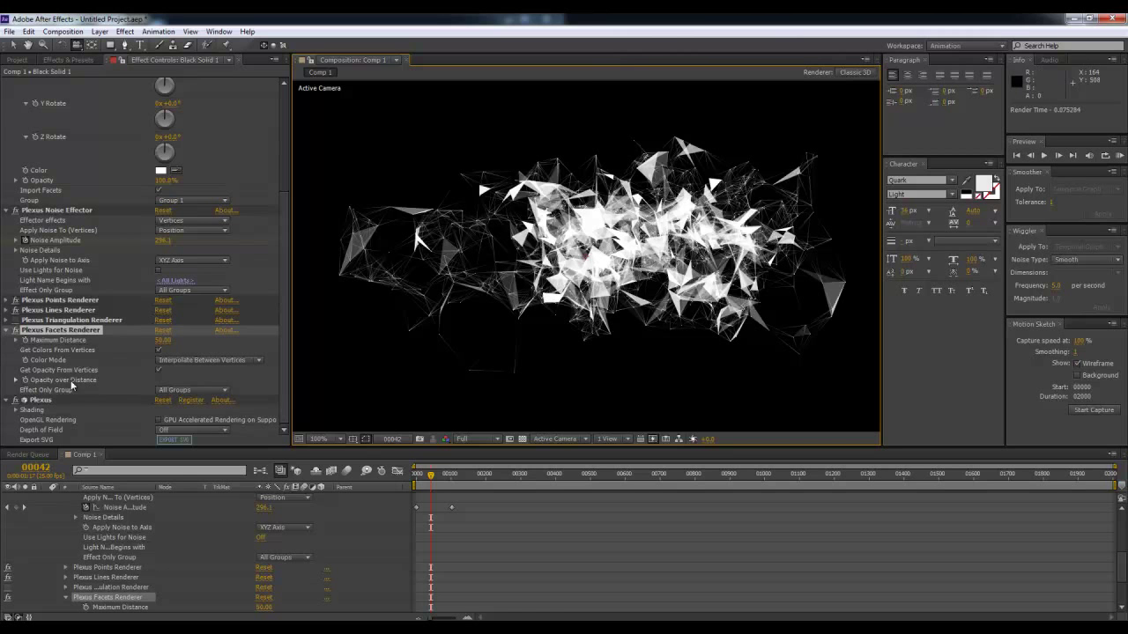
- Give the facets' Opacity over Distance graph a concave curved falloff
{"action": "left_click", "coordinate": [16, 381]}
{"action": "scroll", "coordinate": [155, 389], "scroll_direction": "down", "scroll_amount": 2}
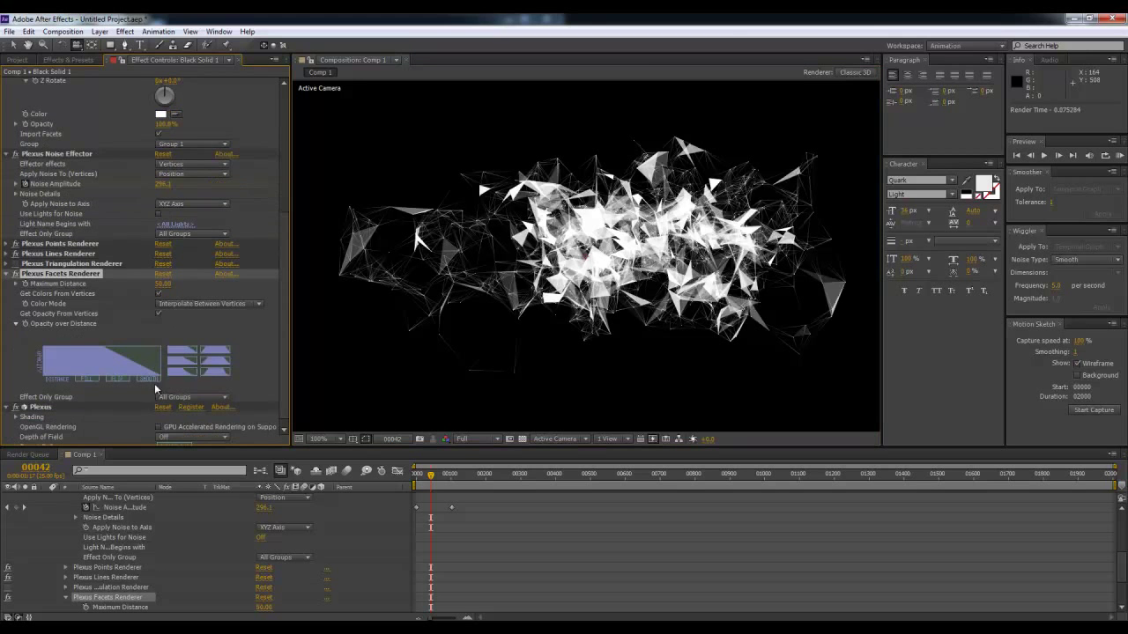
{"action": "left_click", "coordinate": [217, 367]}
{"action": "left_click", "coordinate": [218, 360]}
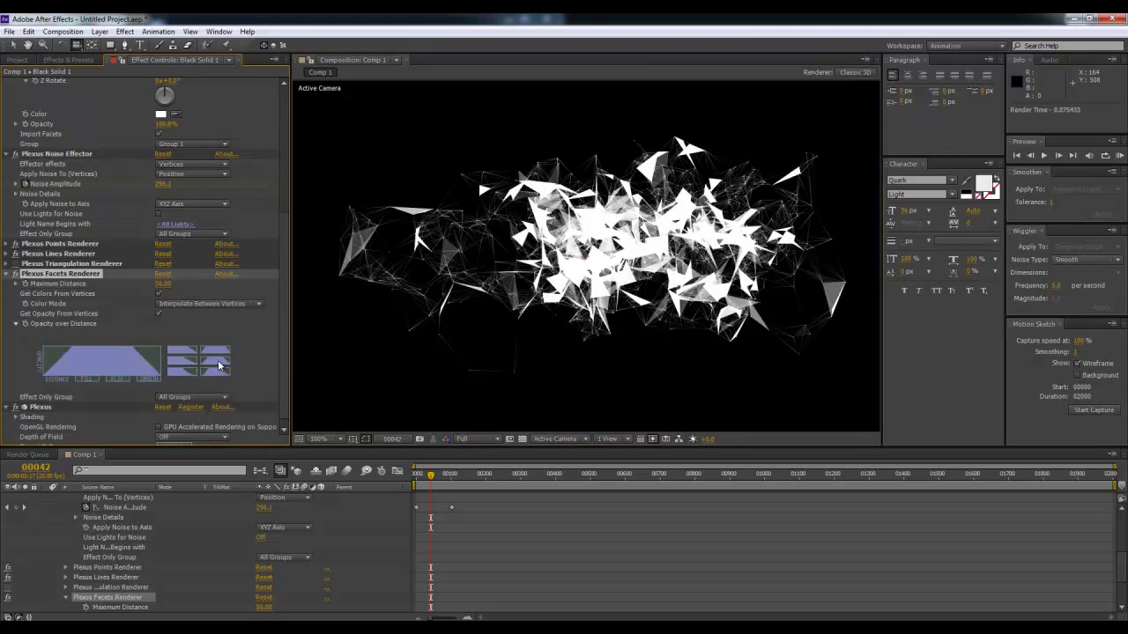
{"action": "left_click", "coordinate": [218, 358]}
{"action": "left_click", "coordinate": [192, 369]}
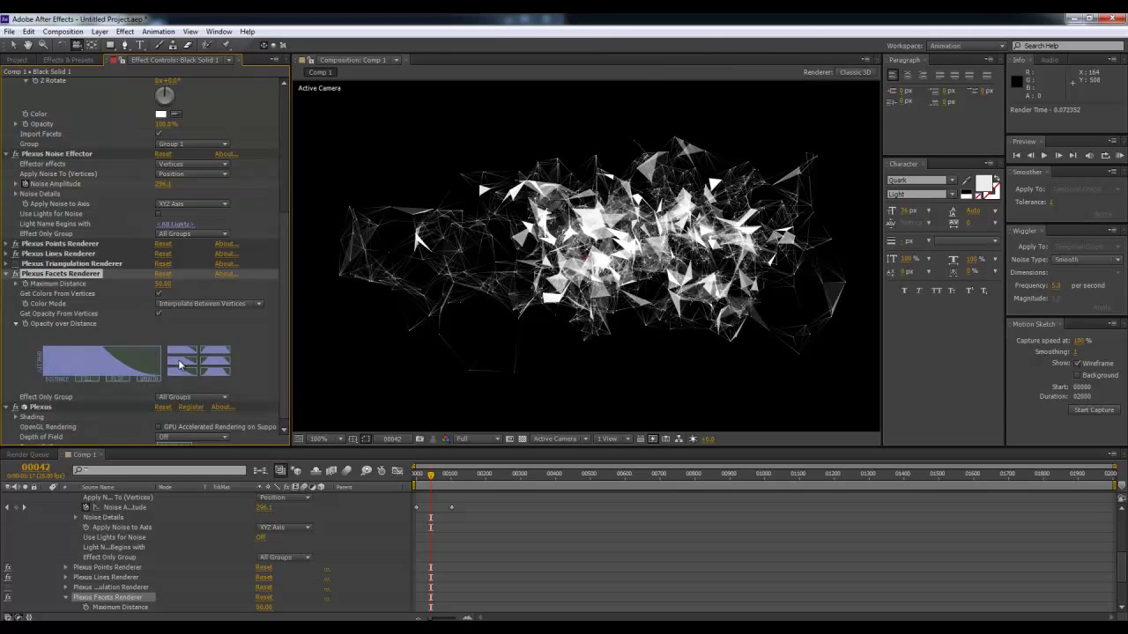
- Set Facets Maximum Distance to 40 and scrub from frame 0 to watch the lettering form
{"action": "left_click", "coordinate": [164, 284]}
{"action": "key", "text": "Return"}
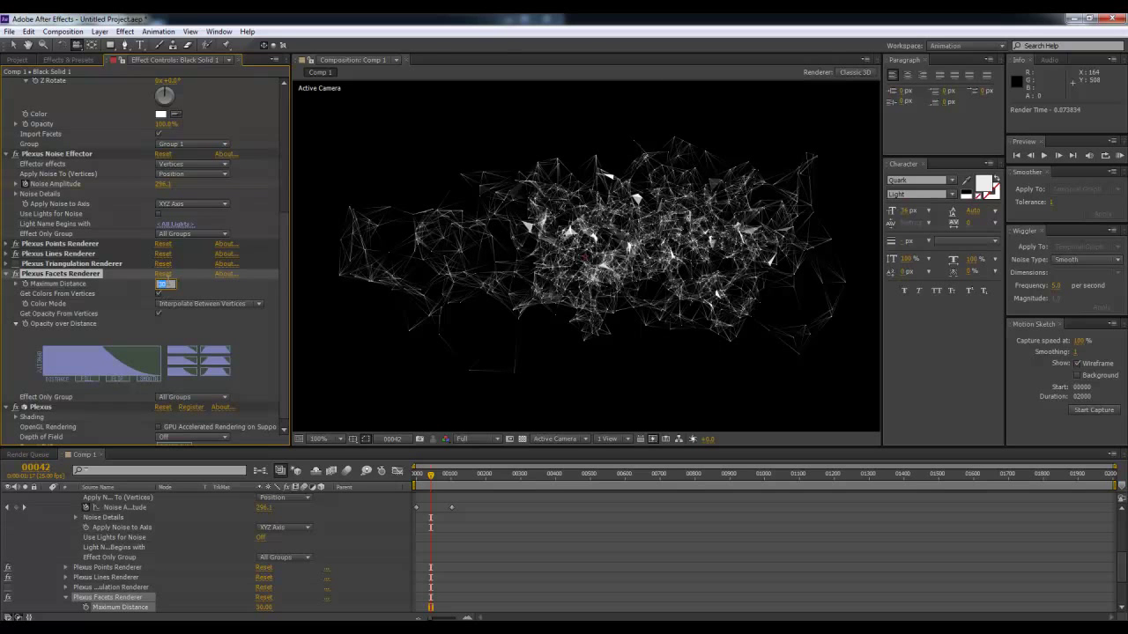
{"action": "type", "text": "40"}
{"action": "key", "text": "Return"}
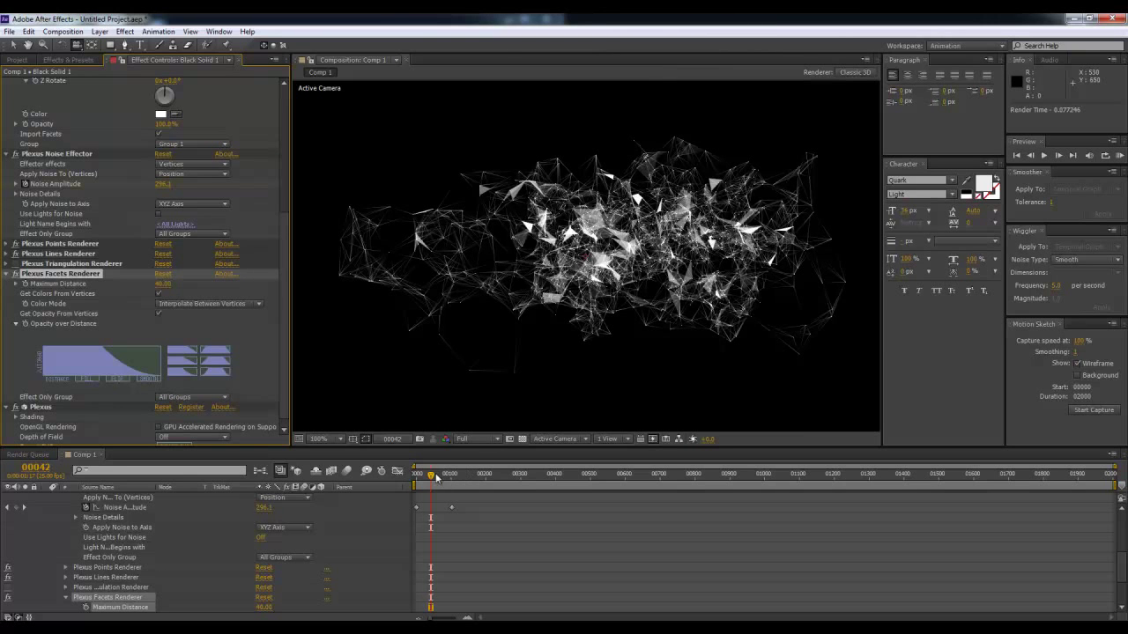
{"action": "left_click", "coordinate": [415, 476]}
{"action": "left_click_drag", "start_coordinate": [415, 475], "coordinate": [454, 475]}
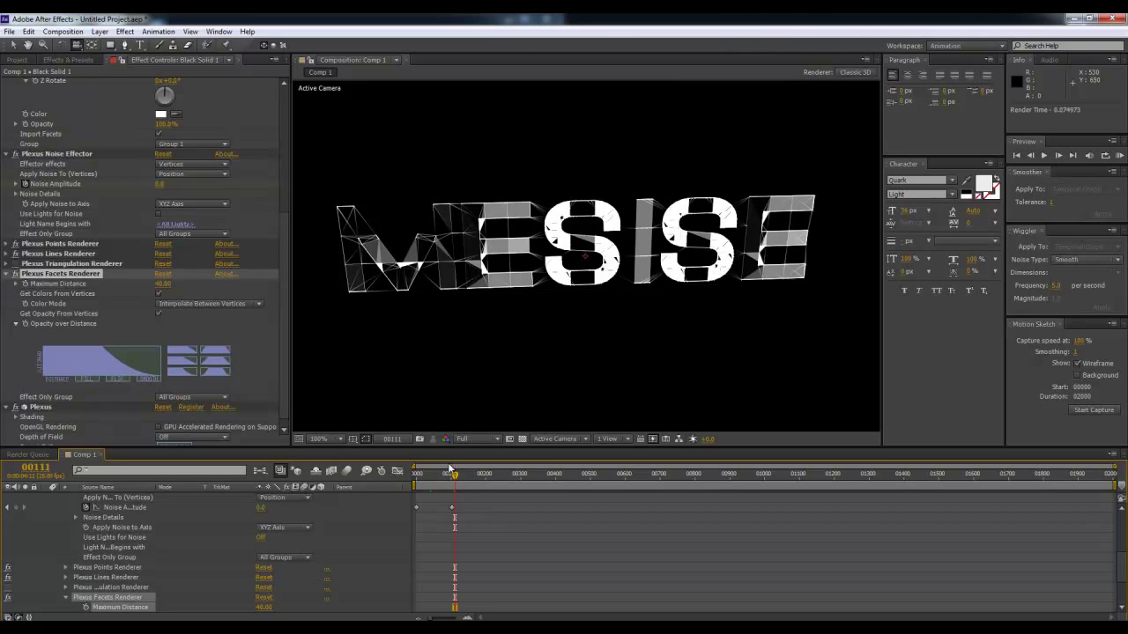
- Try Plexus OBJ Object Z rotations of 72° and 34°, then reset X and Y rotation to zero
{"action": "left_click", "coordinate": [416, 475]}
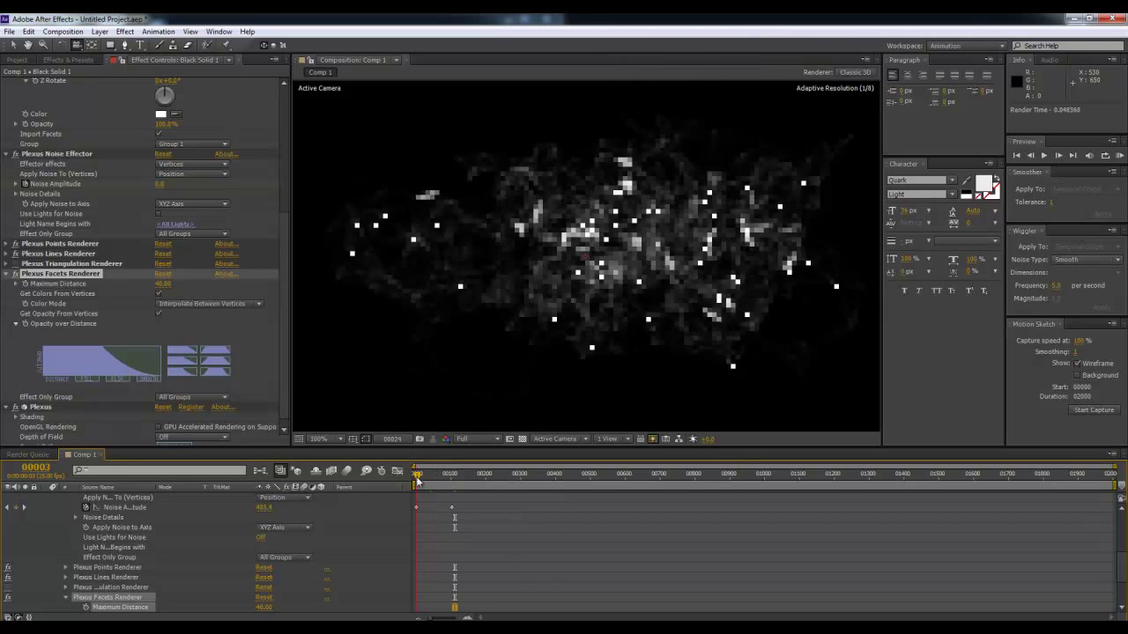
{"action": "scroll", "coordinate": [236, 321], "scroll_direction": "up", "scroll_amount": 3}
{"action": "scroll", "coordinate": [226, 313], "scroll_direction": "up", "scroll_amount": 3}
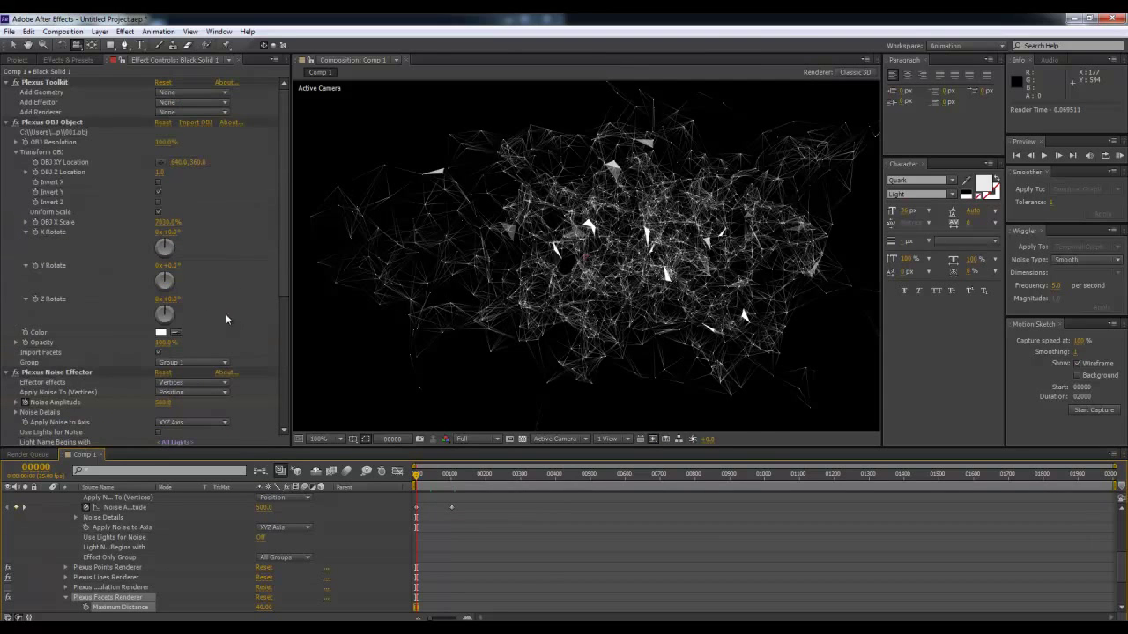
{"action": "left_click", "coordinate": [53, 121]}
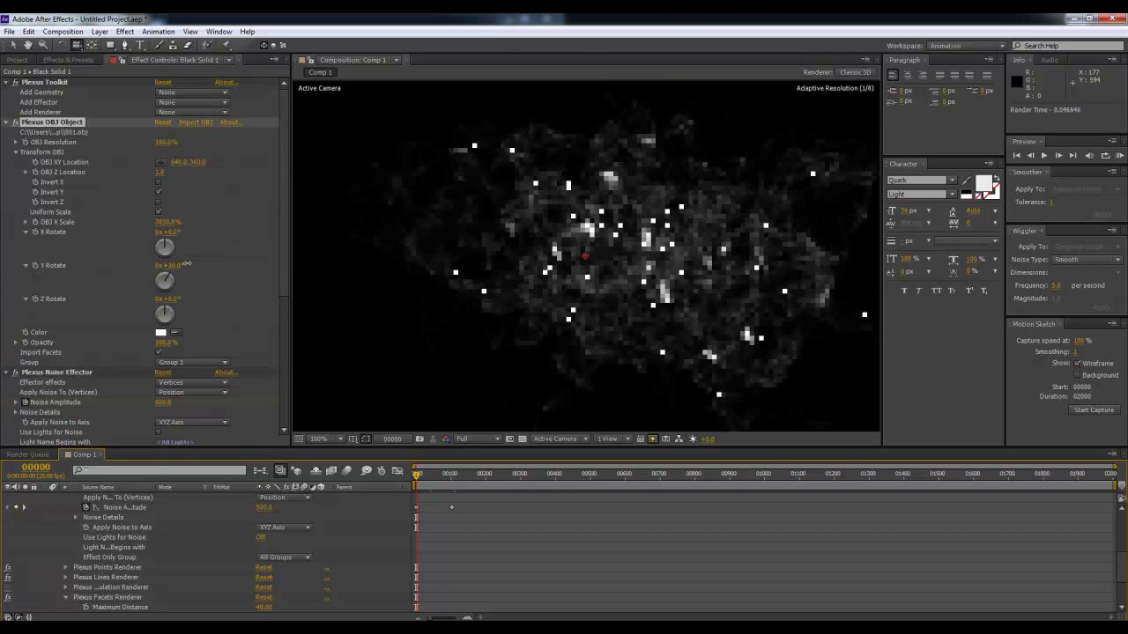
{"action": "mouse_move", "coordinate": [170, 298]}
{"action": "left_mouse_down"}
{"action": "mouse_move", "coordinate": [213, 291]}
{"action": "mouse_move", "coordinate": [176, 292]}
{"action": "left_mouse_up"}
{"action": "left_click_drag", "start_coordinate": [180, 234], "coordinate": [174, 235]}
{"action": "left_click", "coordinate": [173, 232]}
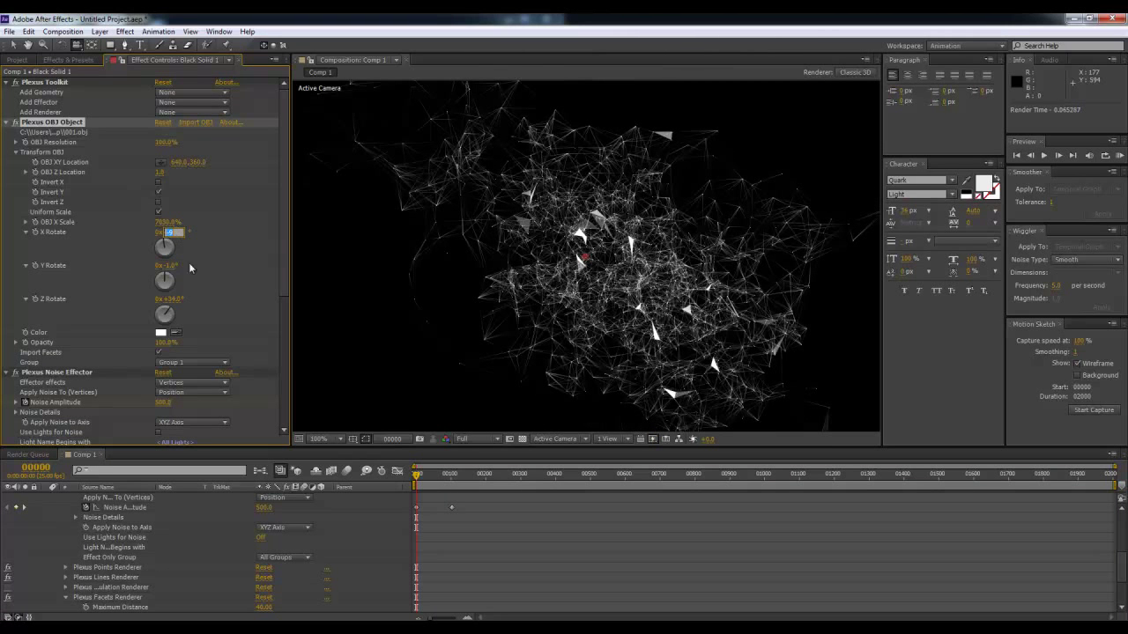
{"action": "left_click_drag", "start_coordinate": [172, 266], "coordinate": [203, 307]}
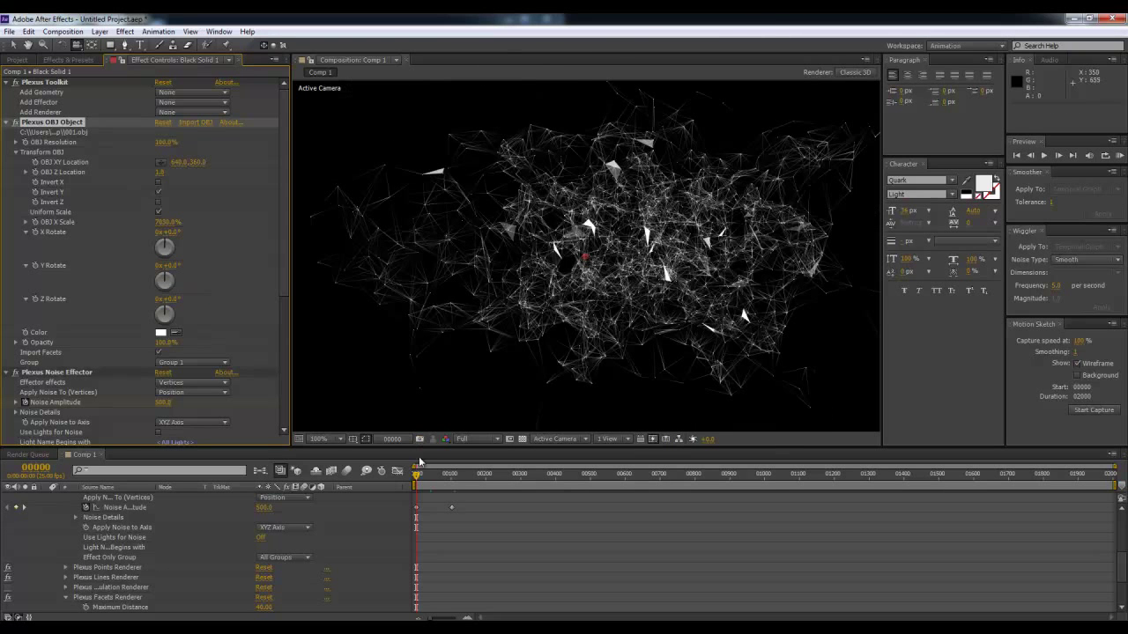
{"action": "left_click_drag", "start_coordinate": [442, 476], "coordinate": [457, 480]}
- Keyframe the object's rotation at frame 0 to X 183°, Y -90°, Z -104°, then preview around frames 49–51
{"action": "left_click", "coordinate": [35, 232]}
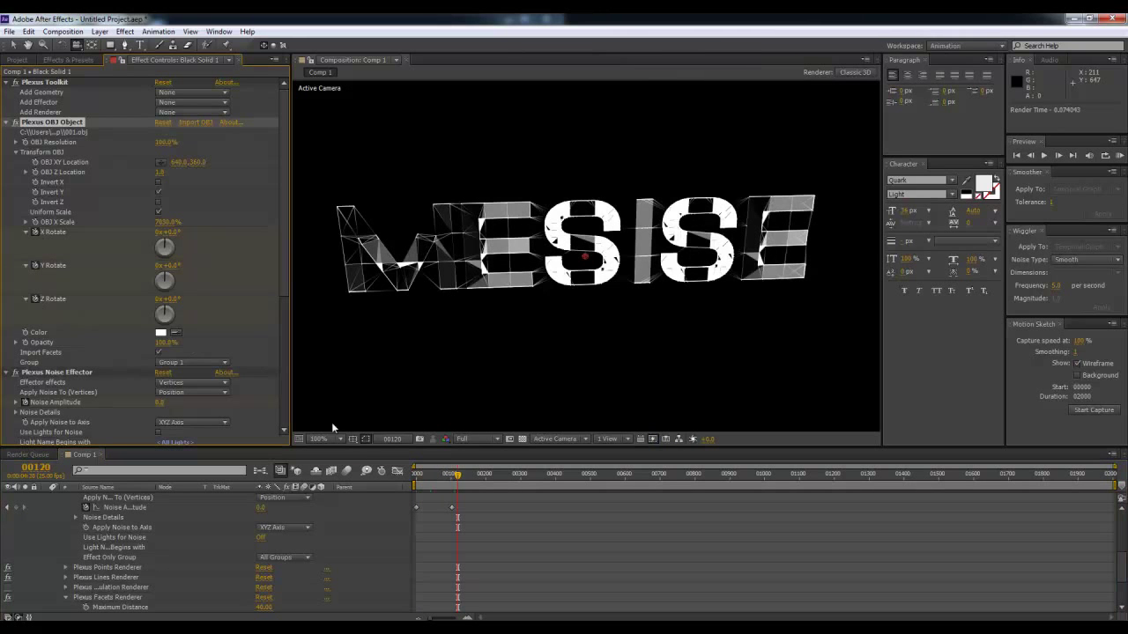
{"action": "left_click", "coordinate": [418, 476]}
{"action": "left_click_drag", "start_coordinate": [172, 232], "coordinate": [425, 240]}
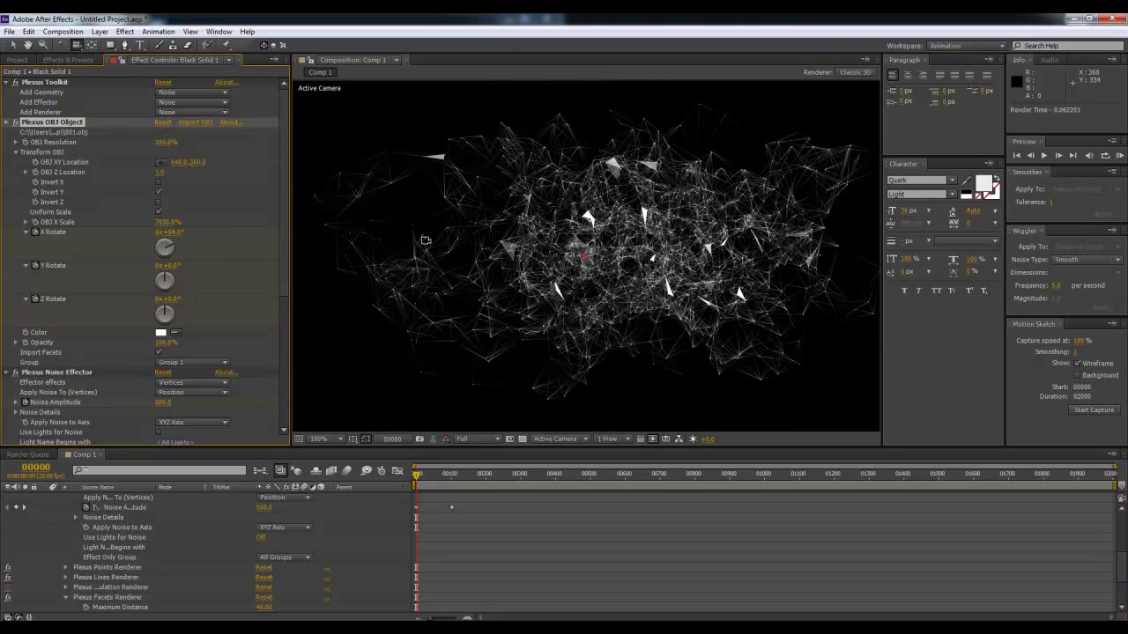
{"action": "left_click_drag", "start_coordinate": [169, 265], "coordinate": [112, 262]}
{"action": "left_click_drag", "start_coordinate": [167, 298], "coordinate": [95, 306]}
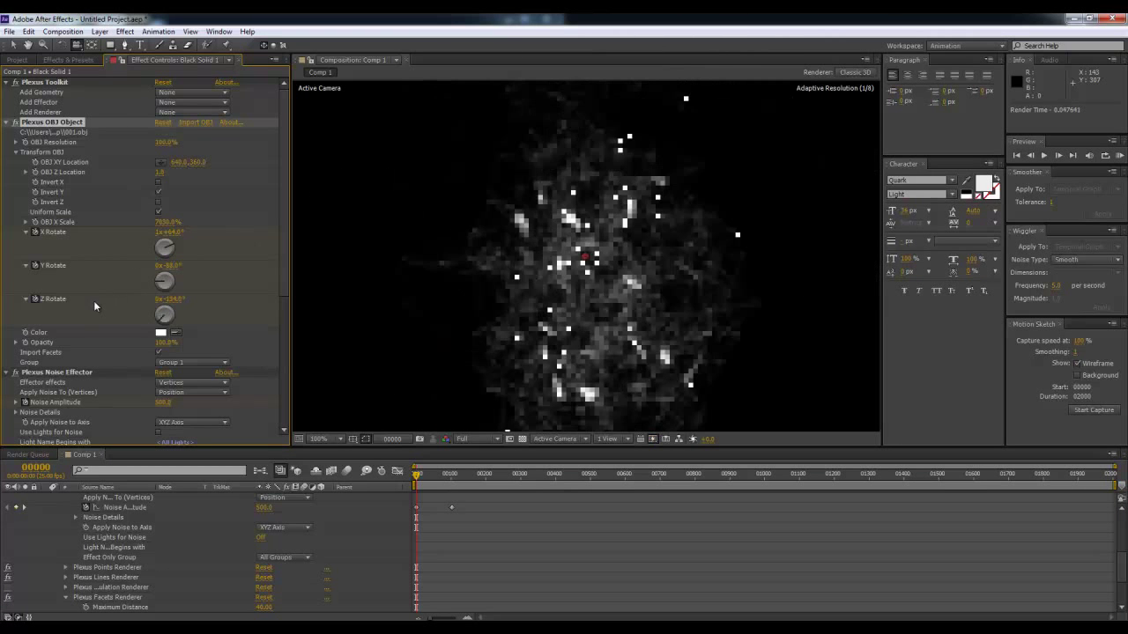
{"action": "mouse_move", "coordinate": [419, 476]}
{"action": "left_mouse_down"}
{"action": "mouse_move", "coordinate": [466, 480]}
{"action": "mouse_move", "coordinate": [393, 474]}
{"action": "left_mouse_up"}
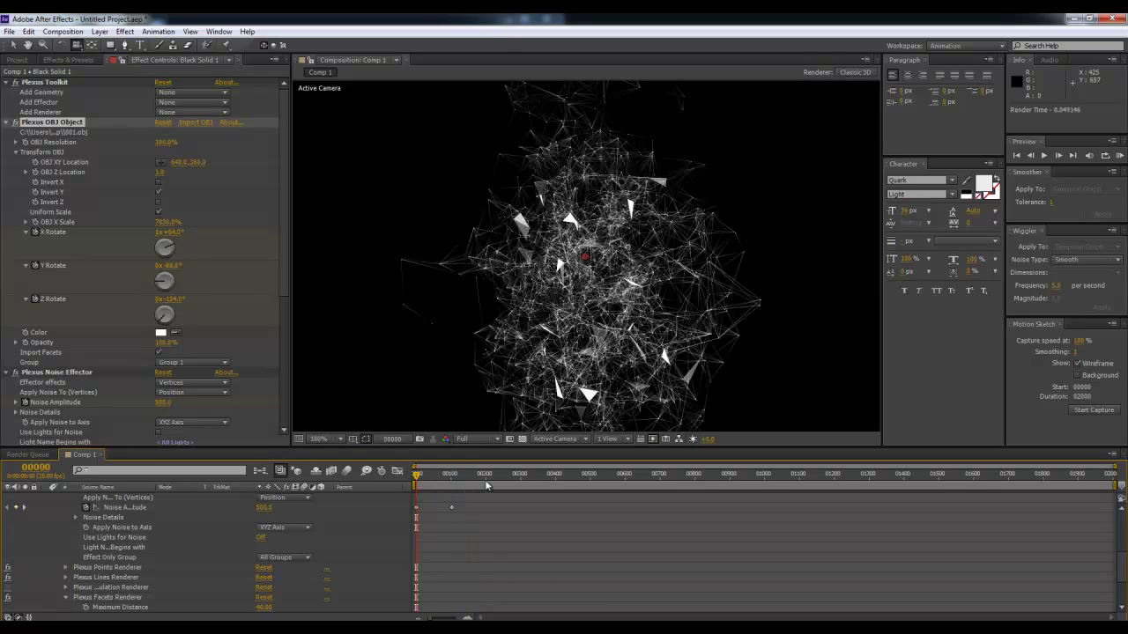
{"action": "left_click_drag", "start_coordinate": [437, 480], "coordinate": [433, 490]}
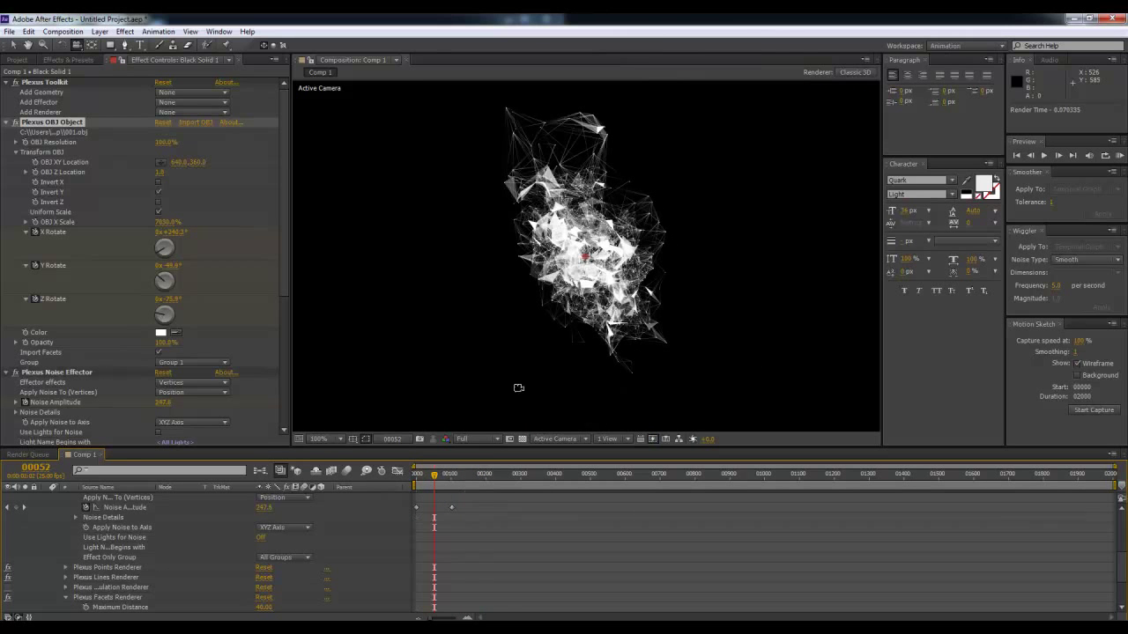
- Drag Trapcode Starglow from Effects & Presets onto the Black Solid 1 layer
{"action": "left_click", "coordinate": [68, 60]}
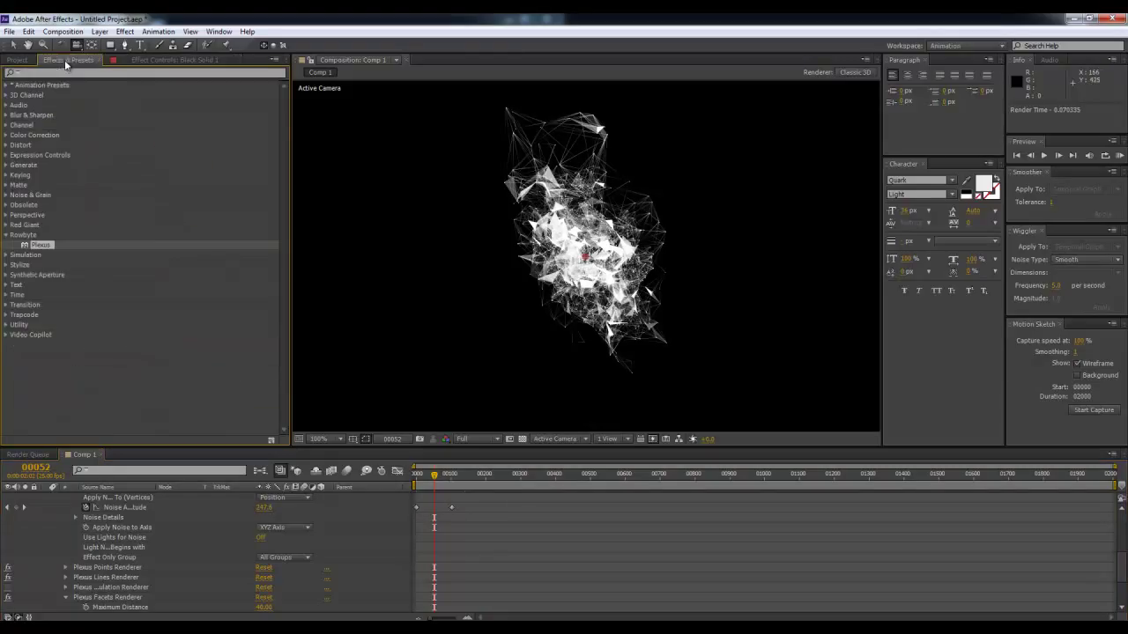
{"action": "left_click", "coordinate": [7, 316]}
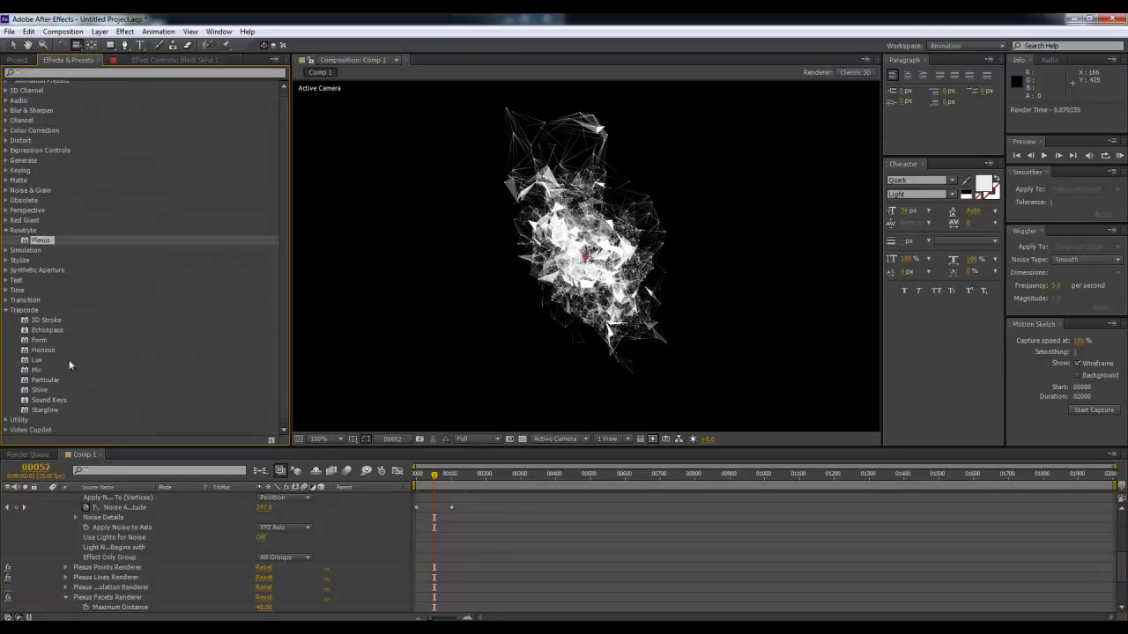
{"action": "left_click", "coordinate": [42, 410]}
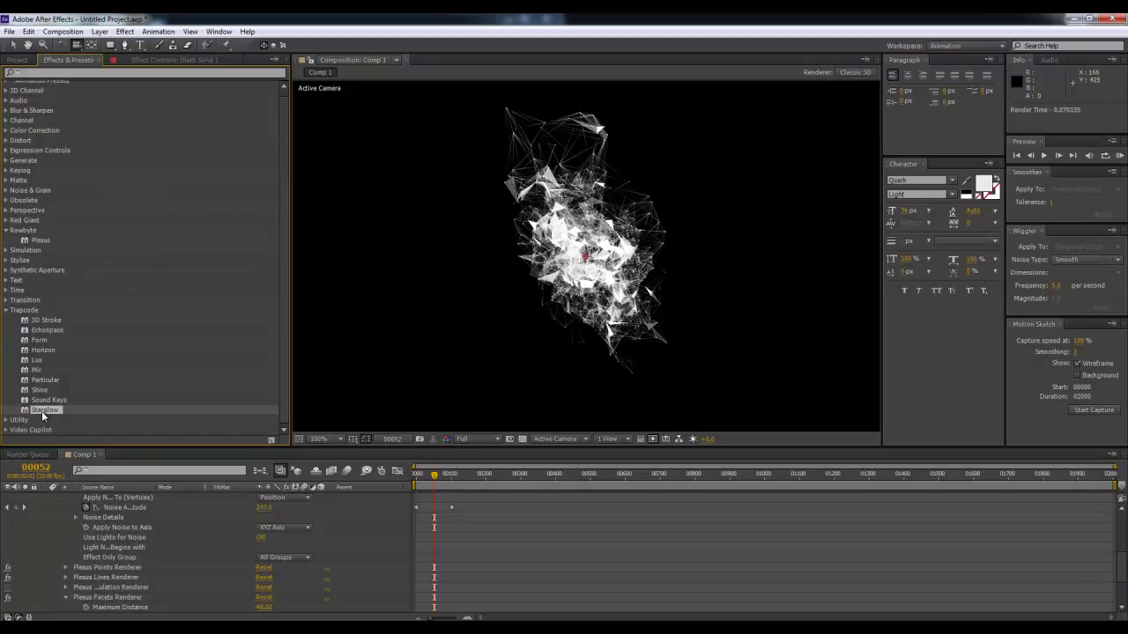
{"action": "scroll", "coordinate": [107, 472], "scroll_direction": "up", "scroll_amount": 5}
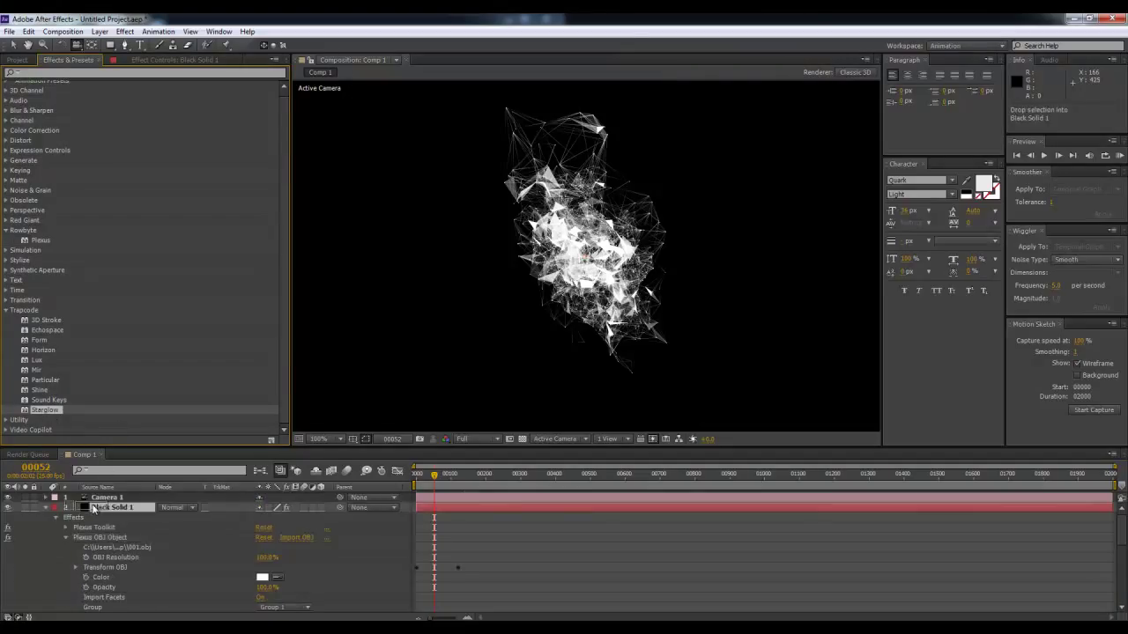
{"action": "left_click_drag", "start_coordinate": [54, 415], "coordinate": [105, 507]}
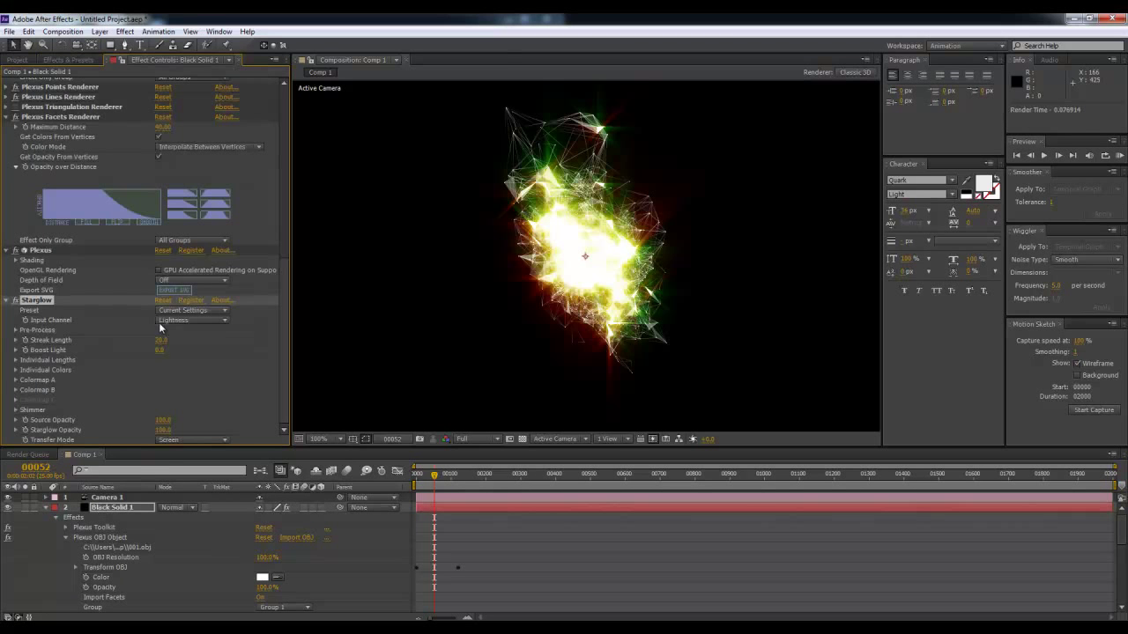
- Set Starglow Colormap A's Shadows and Midtones to white
{"action": "left_click", "coordinate": [15, 389]}
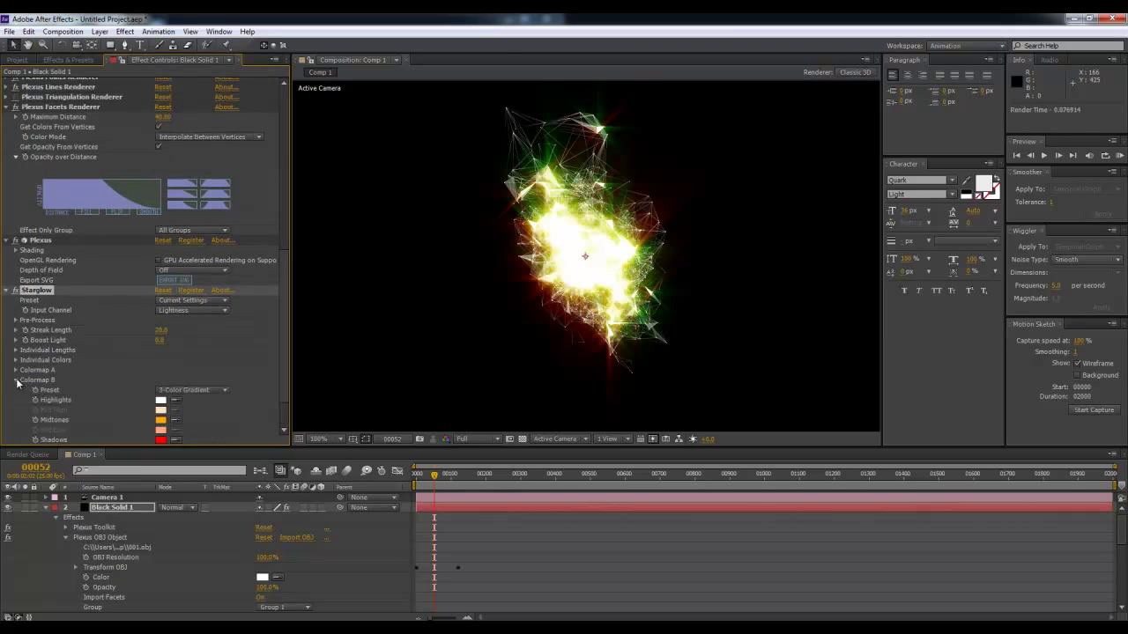
{"action": "left_click", "coordinate": [15, 369]}
{"action": "scroll", "coordinate": [109, 380], "scroll_direction": "down", "scroll_amount": 2}
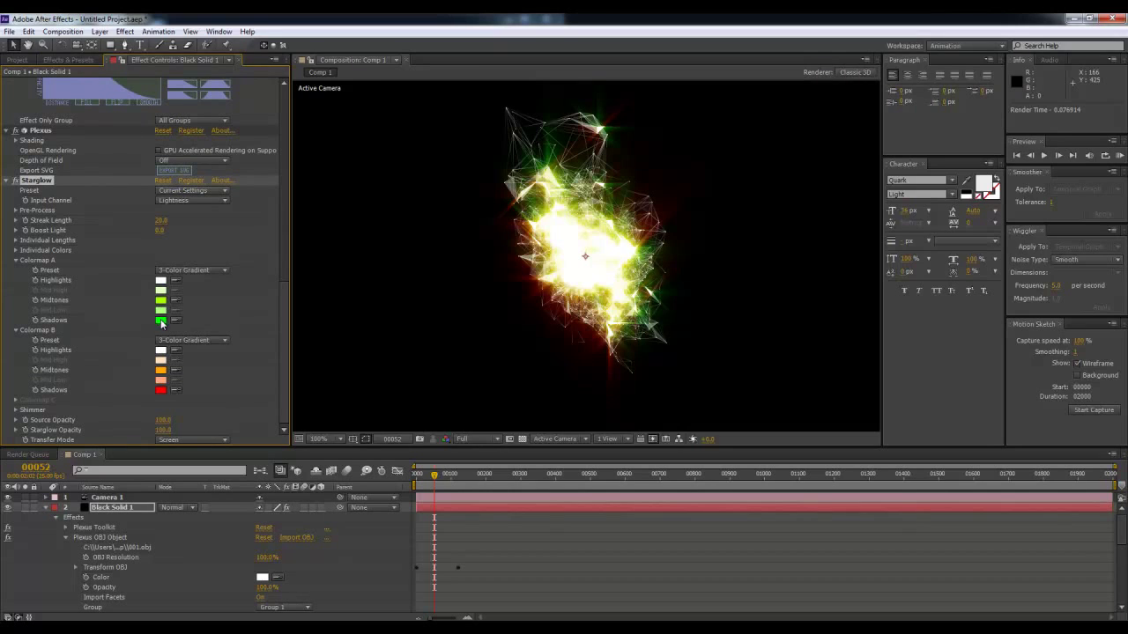
{"action": "left_click", "coordinate": [161, 320]}
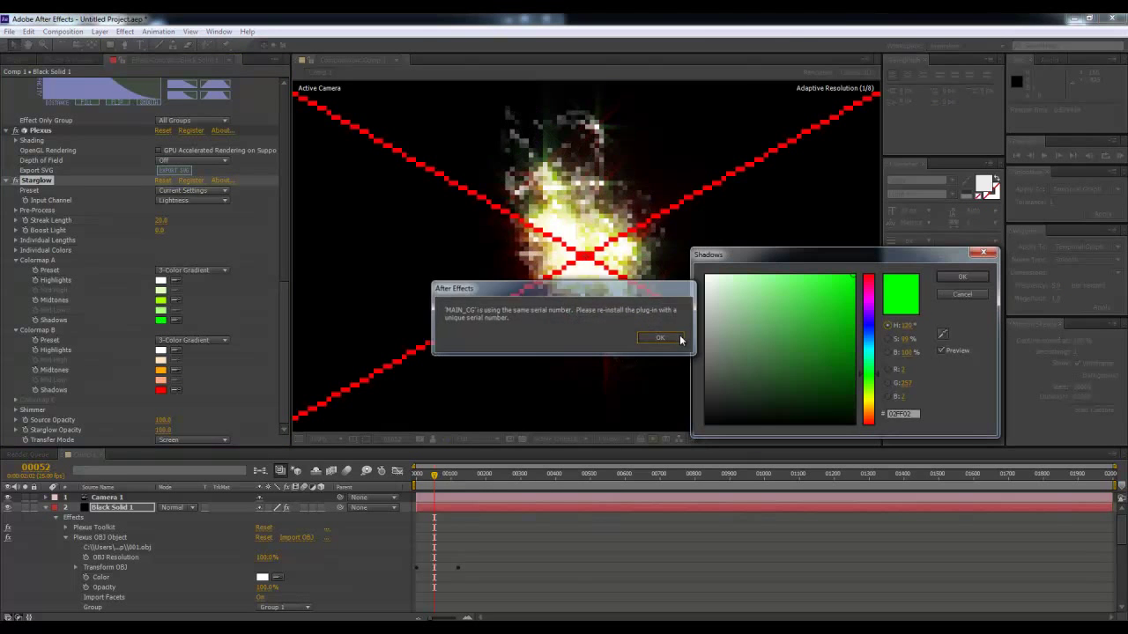
{"action": "key", "text": "Return"}
{"action": "left_click", "coordinate": [706, 276]}
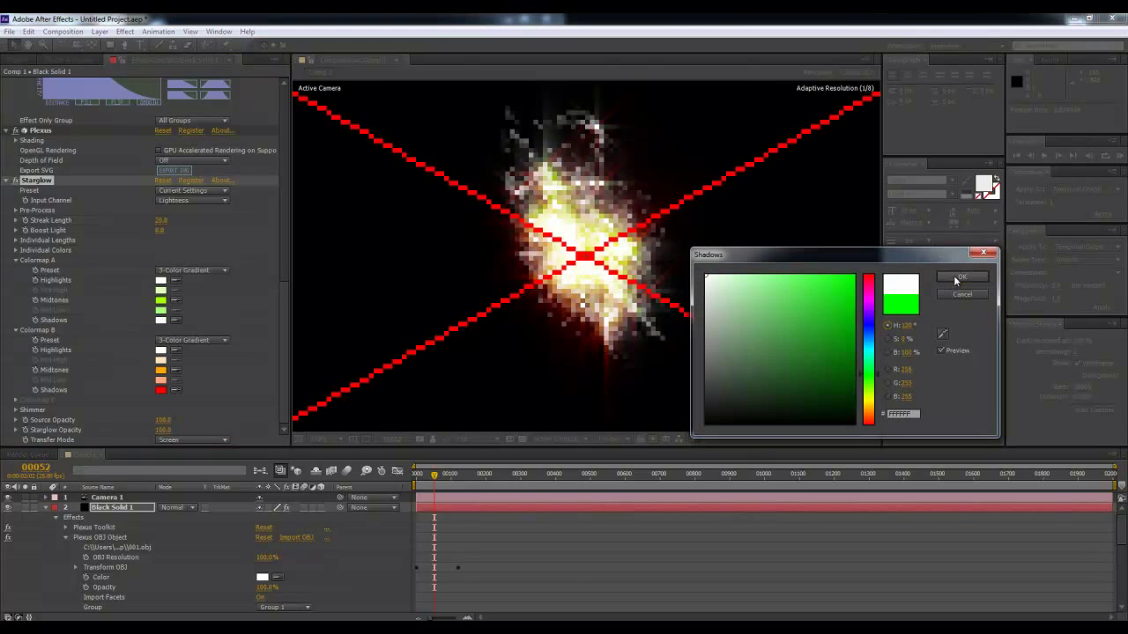
{"action": "left_click", "coordinate": [961, 277]}
{"action": "left_click", "coordinate": [160, 299]}
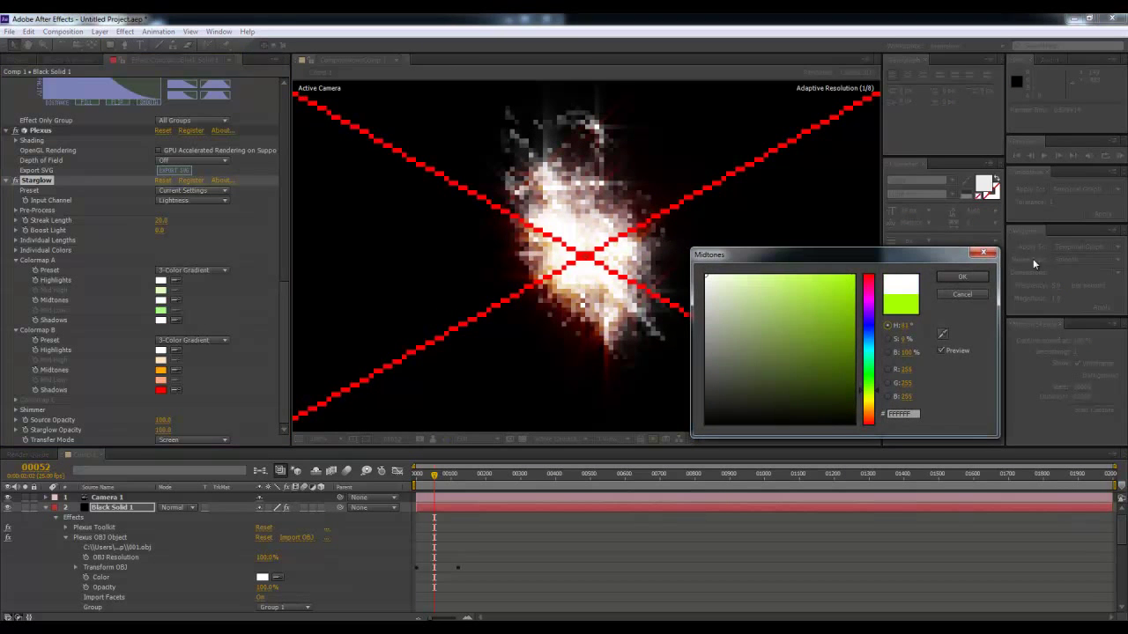
{"action": "left_click", "coordinate": [961, 276]}
- Set Colormap B's Midtones to white, keep its Shadows red, and preview the glow
{"action": "left_click", "coordinate": [161, 370]}
{"action": "left_click", "coordinate": [712, 278]}
{"action": "left_click", "coordinate": [960, 277]}
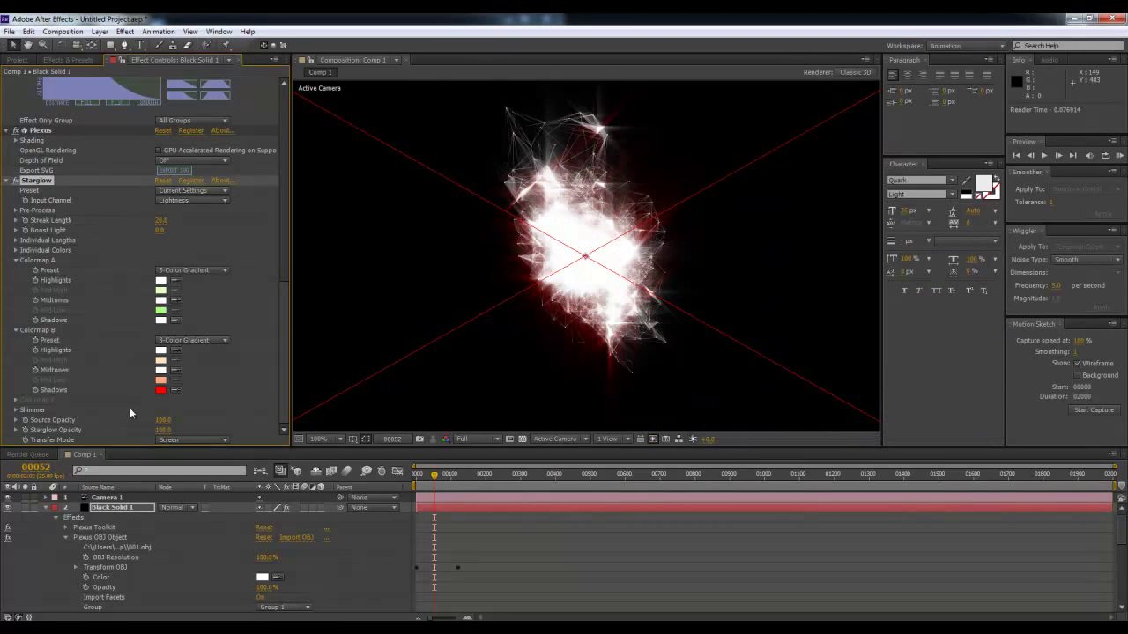
{"action": "left_click", "coordinate": [161, 393]}
{"action": "left_click", "coordinate": [734, 284]}
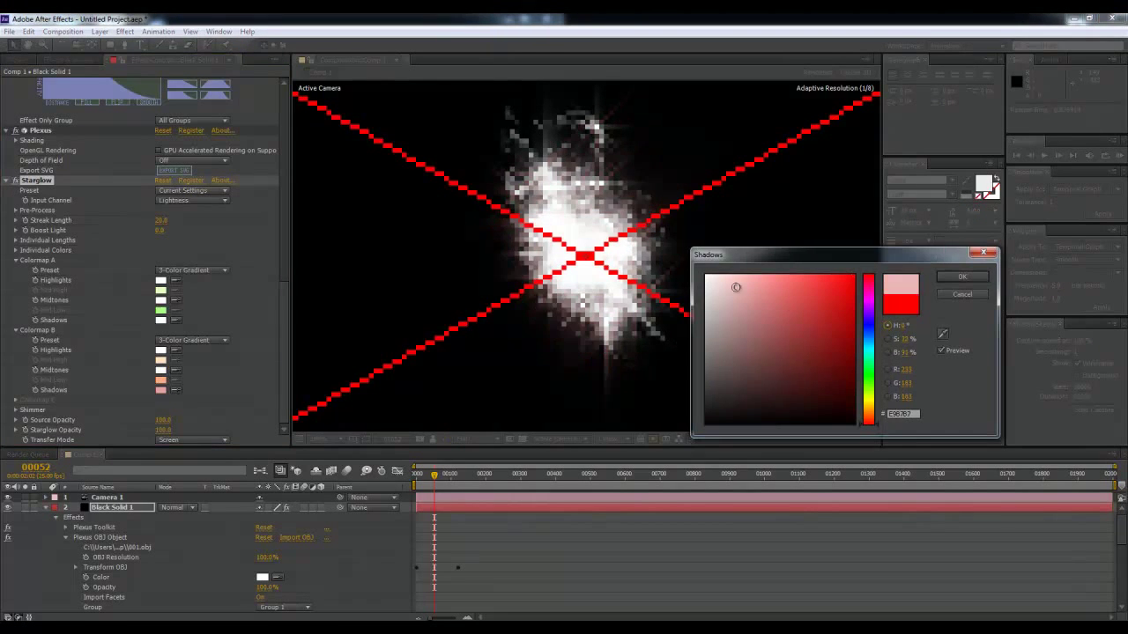
{"action": "left_click", "coordinate": [832, 274]}
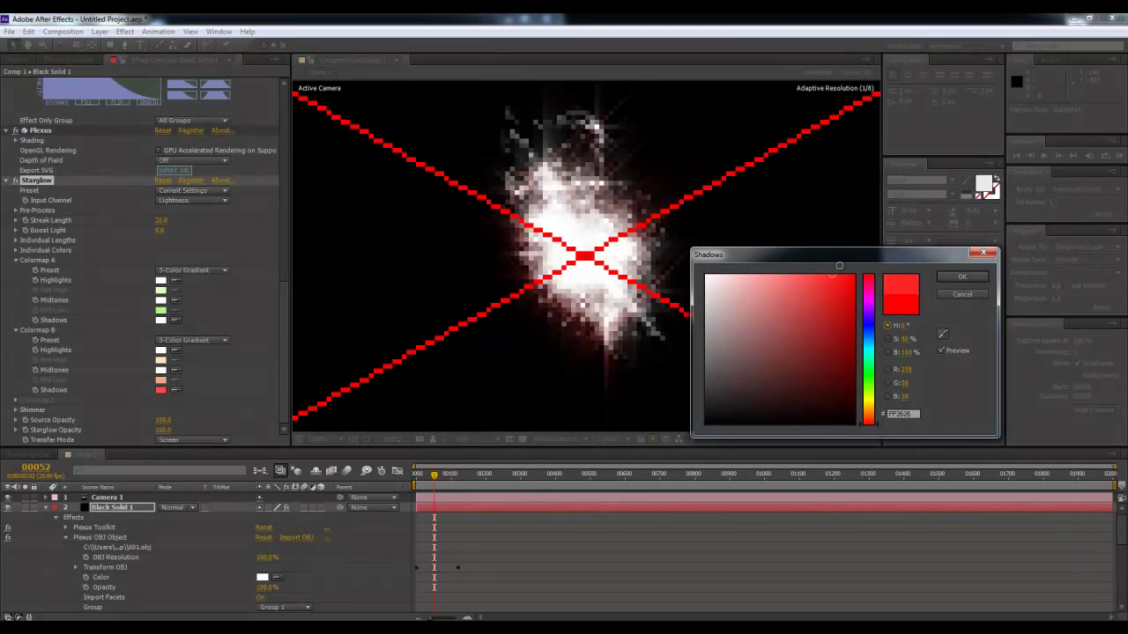
{"action": "left_click", "coordinate": [962, 276]}
{"action": "mouse_move", "coordinate": [458, 476]}
{"action": "left_mouse_down"}
{"action": "mouse_move", "coordinate": [426, 479]}
{"action": "mouse_move", "coordinate": [455, 469]}
{"action": "mouse_move", "coordinate": [492, 485]}
{"action": "mouse_move", "coordinate": [432, 502]}
{"action": "left_mouse_up"}
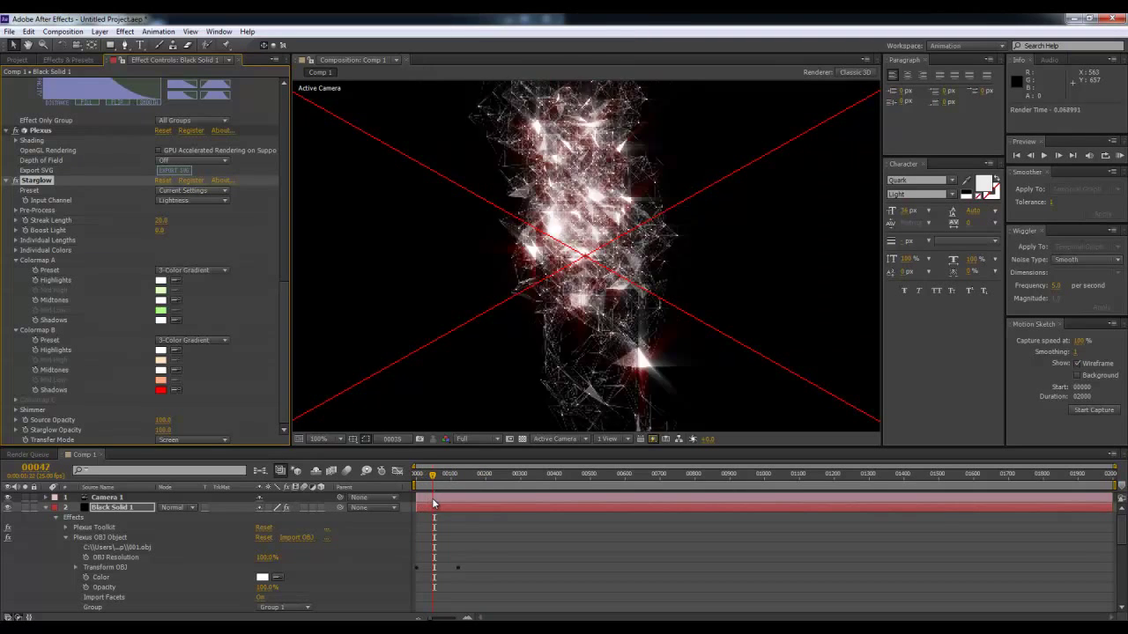
- Set Starglow's Boost Light and Streak Length to 10
{"action": "left_click_drag", "start_coordinate": [433, 502], "coordinate": [490, 485]}
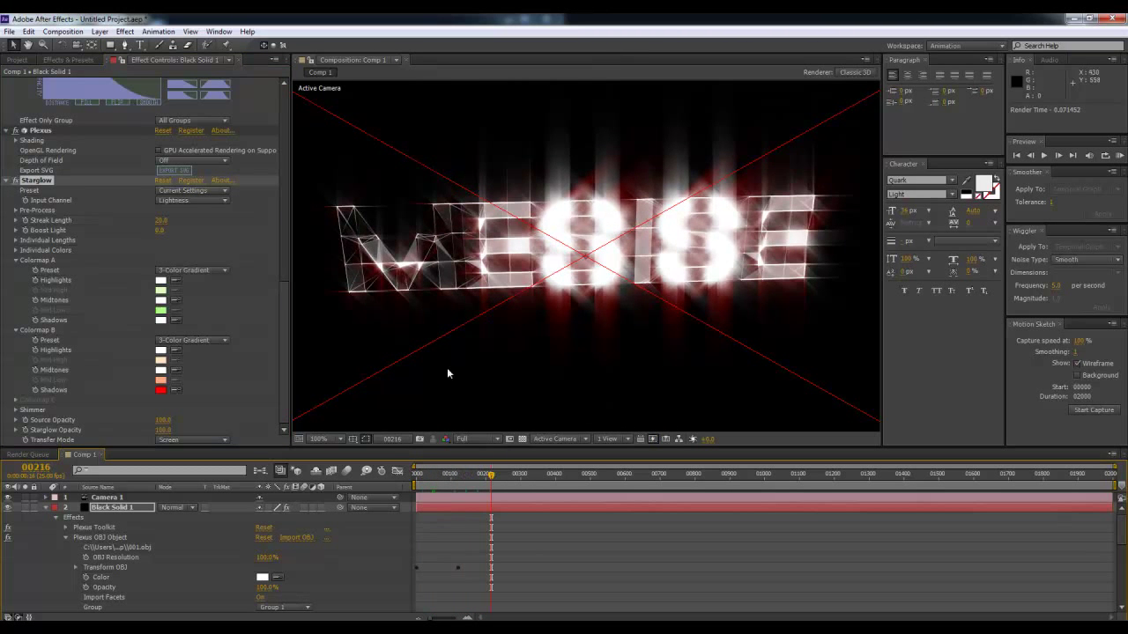
{"action": "left_click", "coordinate": [165, 230]}
{"action": "key", "text": "Return"}
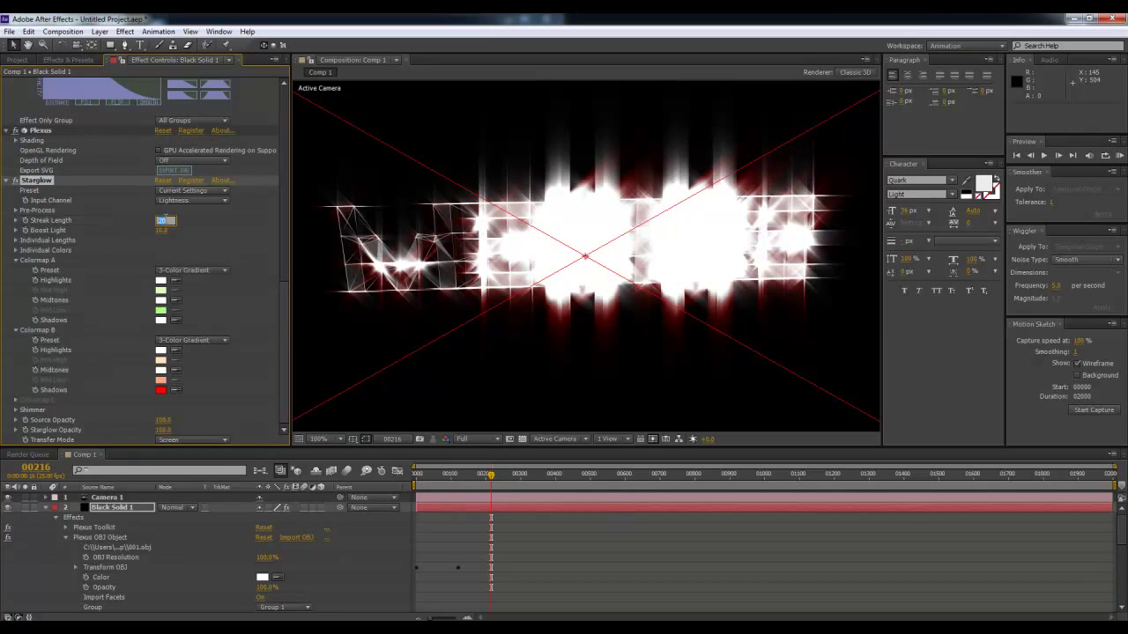
{"action": "type", "text": "10"}
{"action": "key", "text": "Return"}
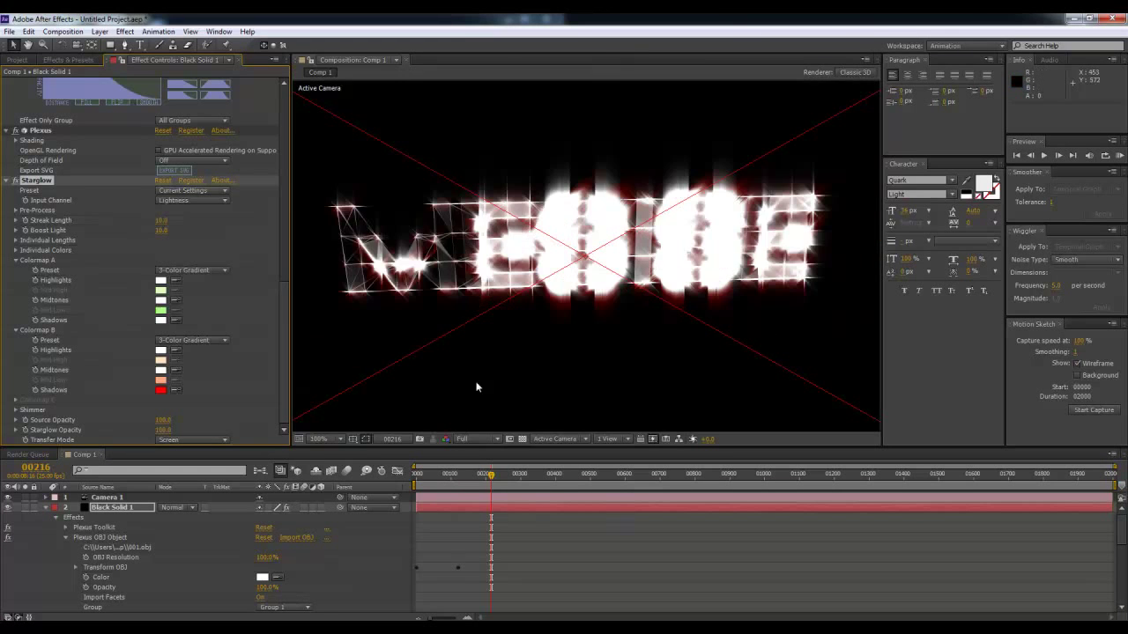
{"action": "left_click_drag", "start_coordinate": [450, 473], "coordinate": [448, 491]}
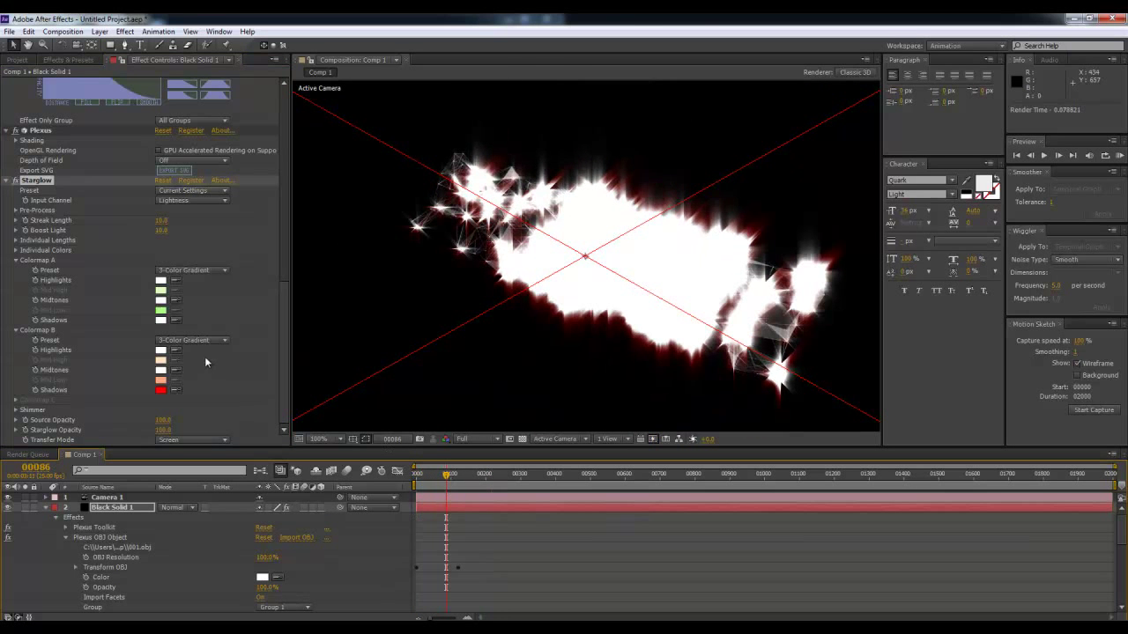
- Change Colormap A's shadow colour to red and return to frame 20
{"action": "left_click", "coordinate": [162, 321]}
{"action": "left_click_drag", "start_coordinate": [860, 374], "coordinate": [869, 411]}
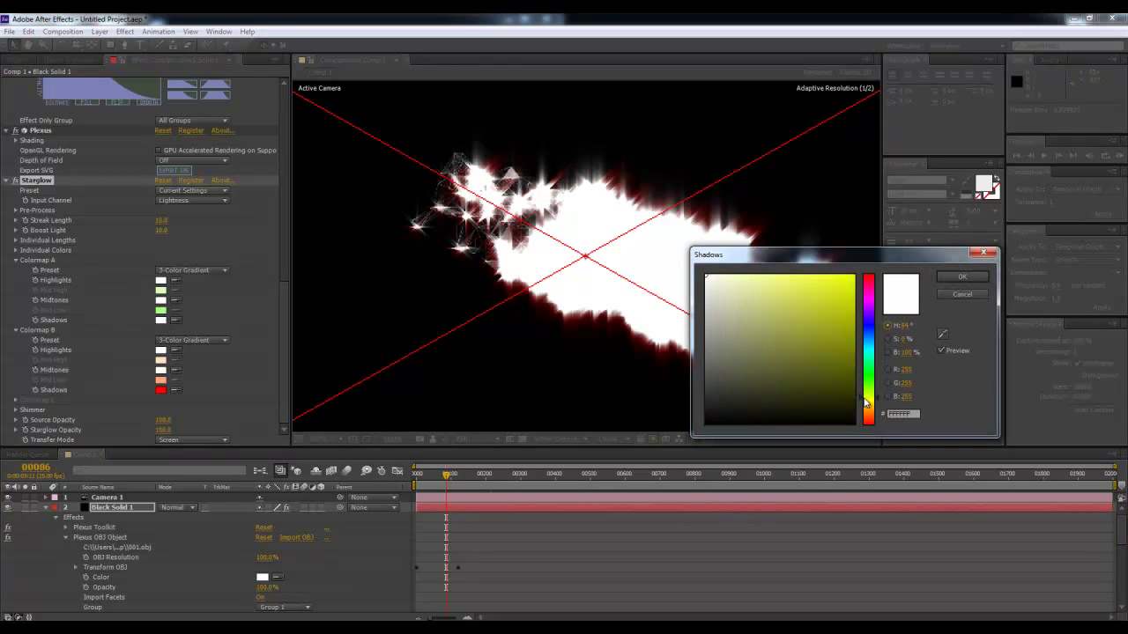
{"action": "left_click_drag", "start_coordinate": [857, 329], "coordinate": [864, 282]}
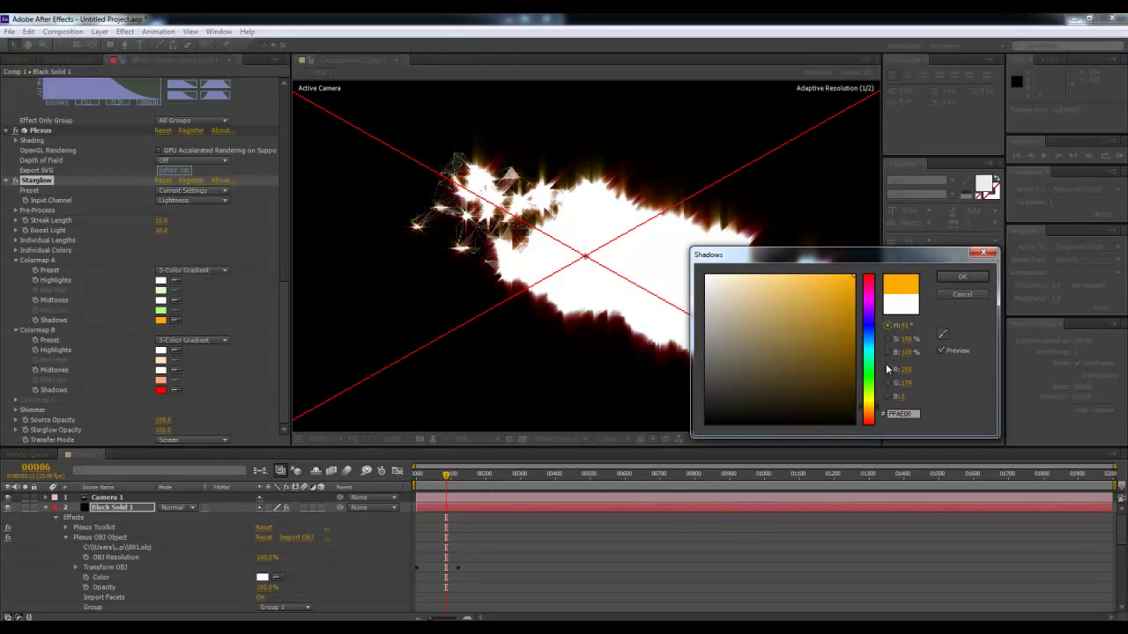
{"action": "left_click", "coordinate": [873, 279]}
{"action": "left_click", "coordinate": [960, 277]}
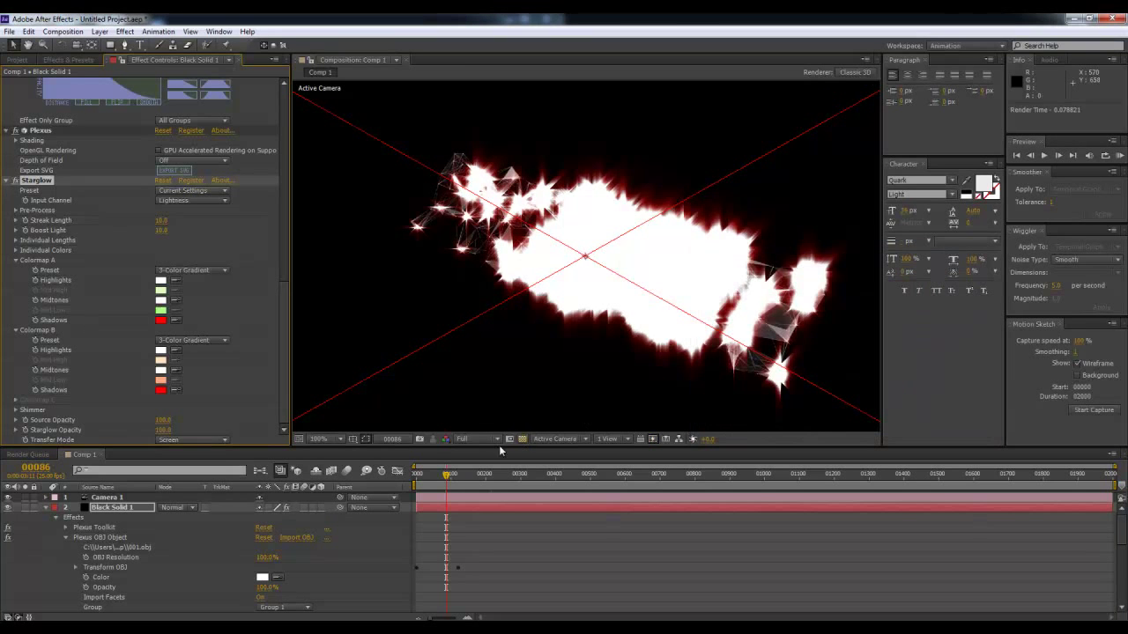
{"action": "left_click_drag", "start_coordinate": [469, 478], "coordinate": [423, 475]}
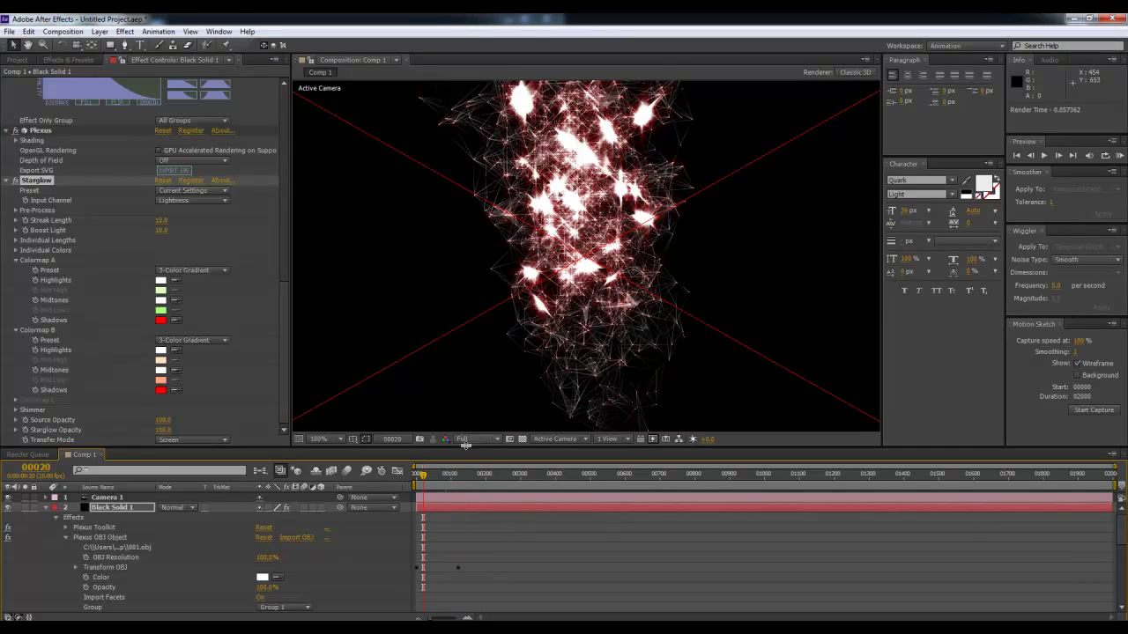
- Lower Starglow Boost Light to 1.0, RAM-preview with numpad 0, and scroll up to the Plexus settings
{"action": "key", "text": "KP_0"}
{"action": "left_click", "coordinate": [173, 232]}
{"action": "type", "text": "1"}
{"action": "key", "text": "Return"}
{"action": "key", "text": "KP_0"}
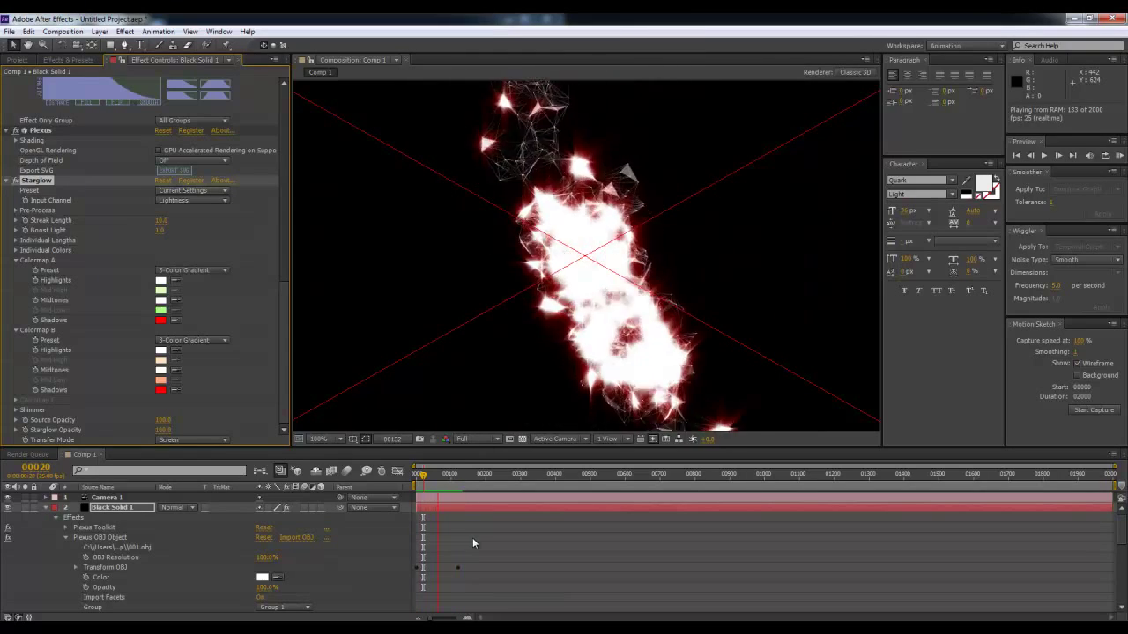
{"action": "left_click", "coordinate": [432, 482]}
{"action": "left_click_drag", "start_coordinate": [431, 482], "coordinate": [436, 488]}
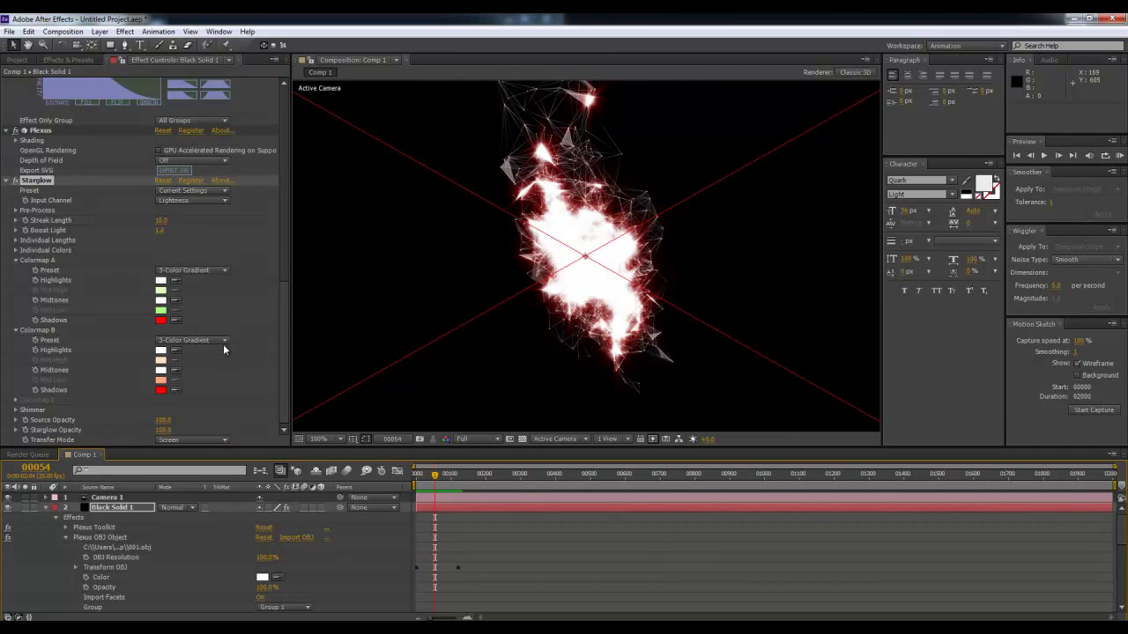
{"action": "scroll", "coordinate": [227, 341], "scroll_direction": "up", "scroll_amount": 3}
{"action": "scroll", "coordinate": [226, 342], "scroll_direction": "down", "scroll_amount": 3}
{"action": "scroll", "coordinate": [227, 341], "scroll_direction": "up", "scroll_amount": 5}
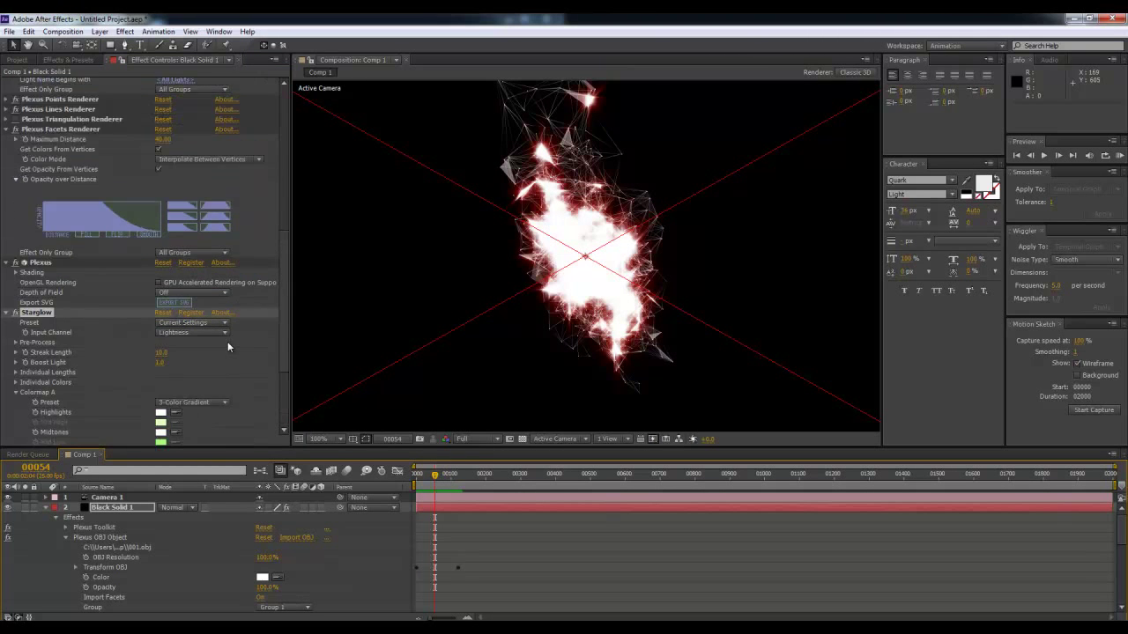
{"action": "scroll", "coordinate": [228, 341], "scroll_direction": "up", "scroll_amount": 4}
{"action": "scroll", "coordinate": [238, 216], "scroll_direction": "up", "scroll_amount": 5}
{"action": "scroll", "coordinate": [232, 223], "scroll_direction": "up", "scroll_amount": 5}
{"action": "left_click", "coordinate": [183, 103]}
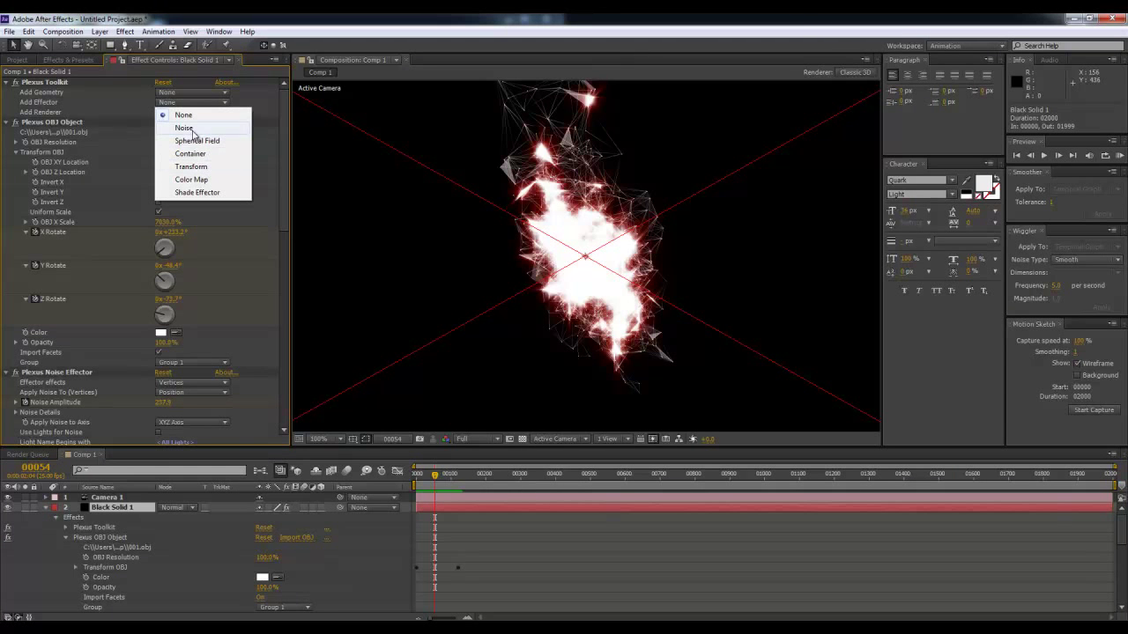
{"action": "left_click", "coordinate": [202, 166]}
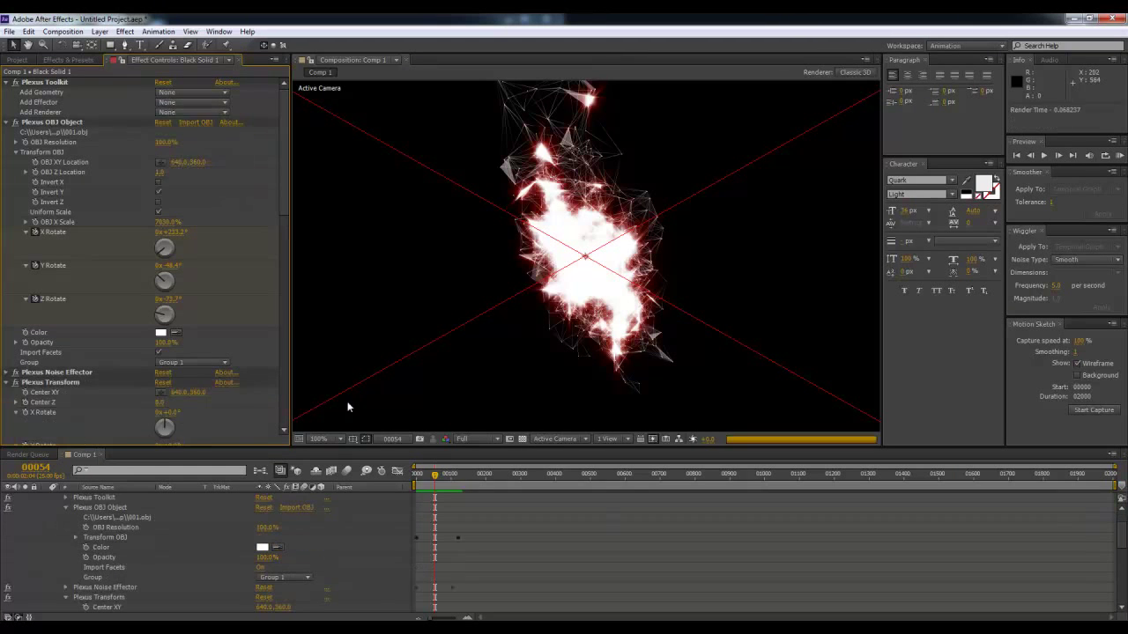
{"action": "scroll", "coordinate": [221, 390], "scroll_direction": "down", "scroll_amount": 3}
{"action": "scroll", "coordinate": [217, 383], "scroll_direction": "down", "scroll_amount": 3}
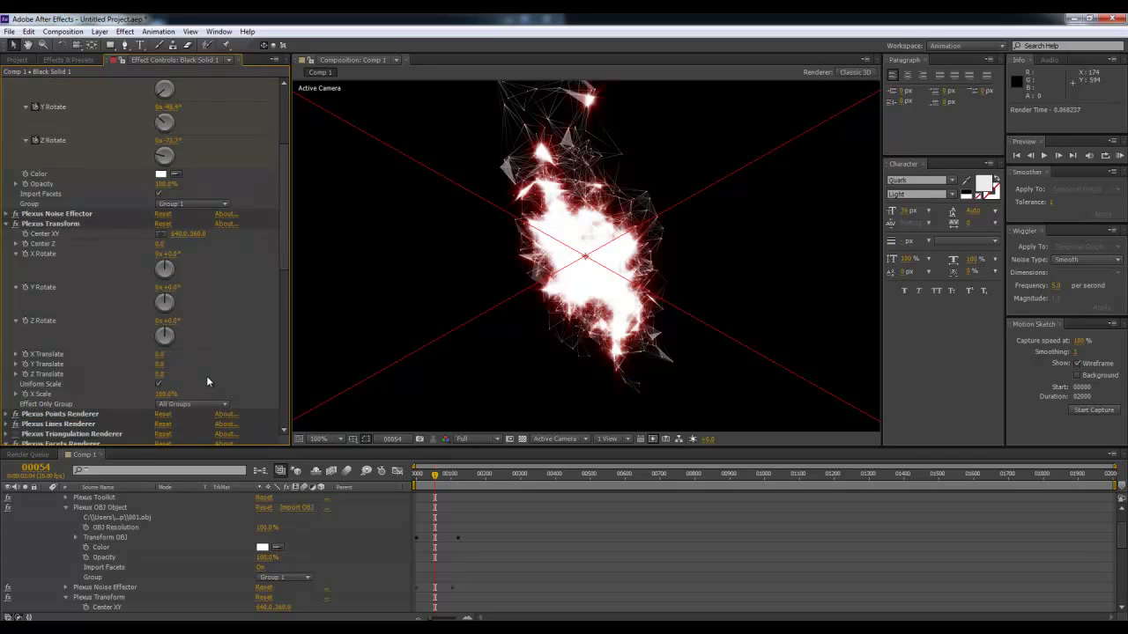
{"action": "scroll", "coordinate": [207, 381], "scroll_direction": "down", "scroll_amount": 1}
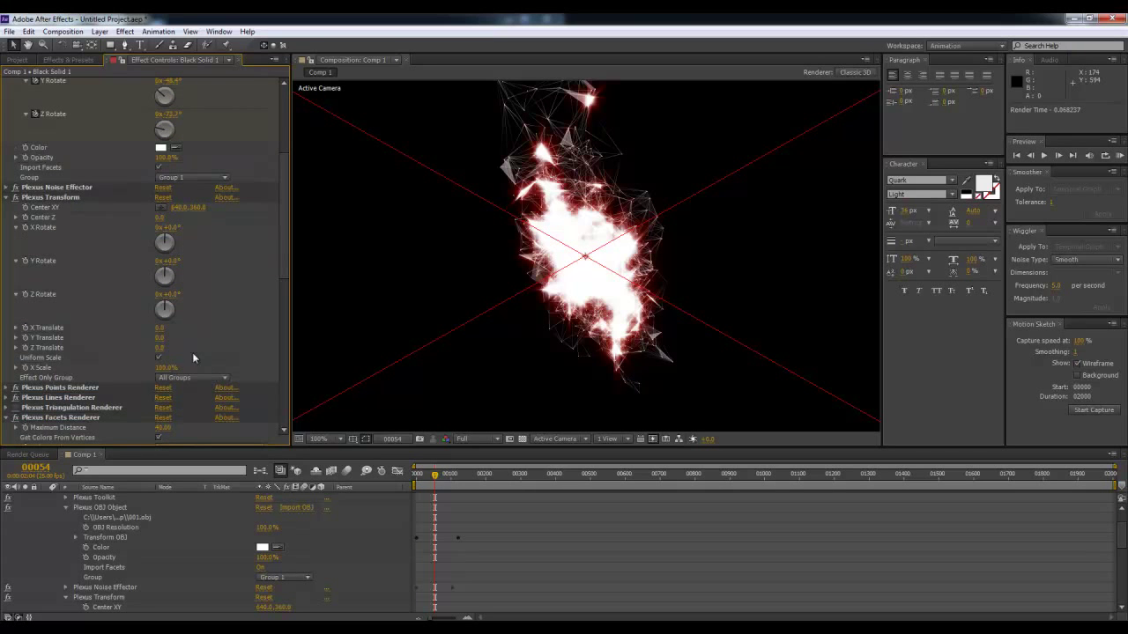
{"action": "mouse_move", "coordinate": [160, 327]}
{"action": "left_mouse_down"}
{"action": "mouse_move", "coordinate": [222, 345]}
{"action": "mouse_move", "coordinate": [168, 329]}
{"action": "left_mouse_up"}
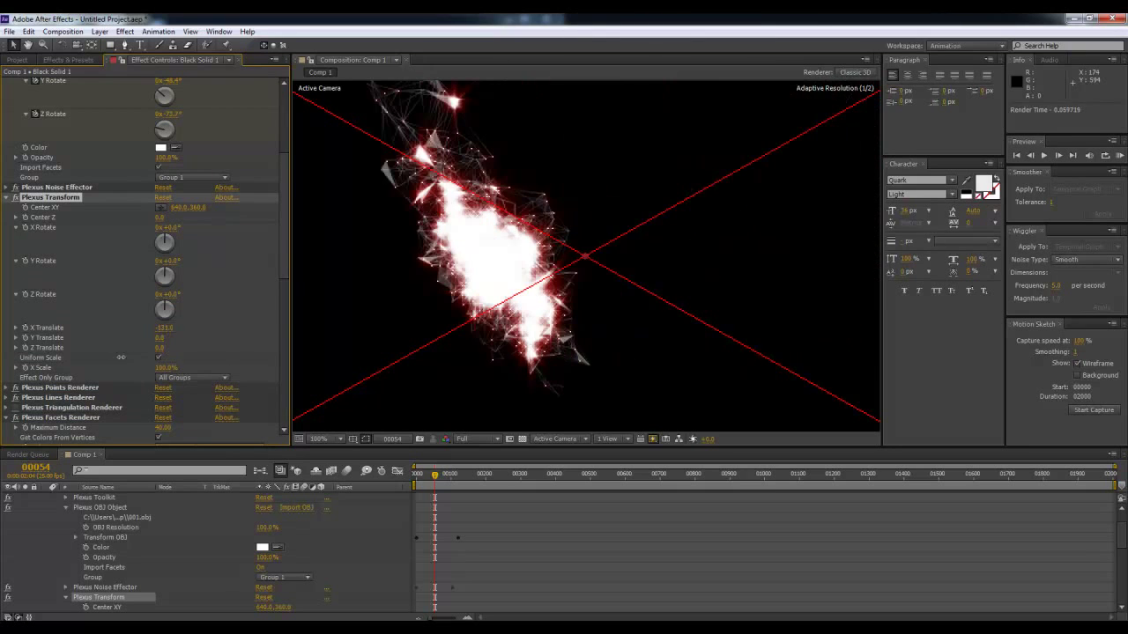
{"action": "type", "text": "0"}
{"action": "key", "text": "Return"}
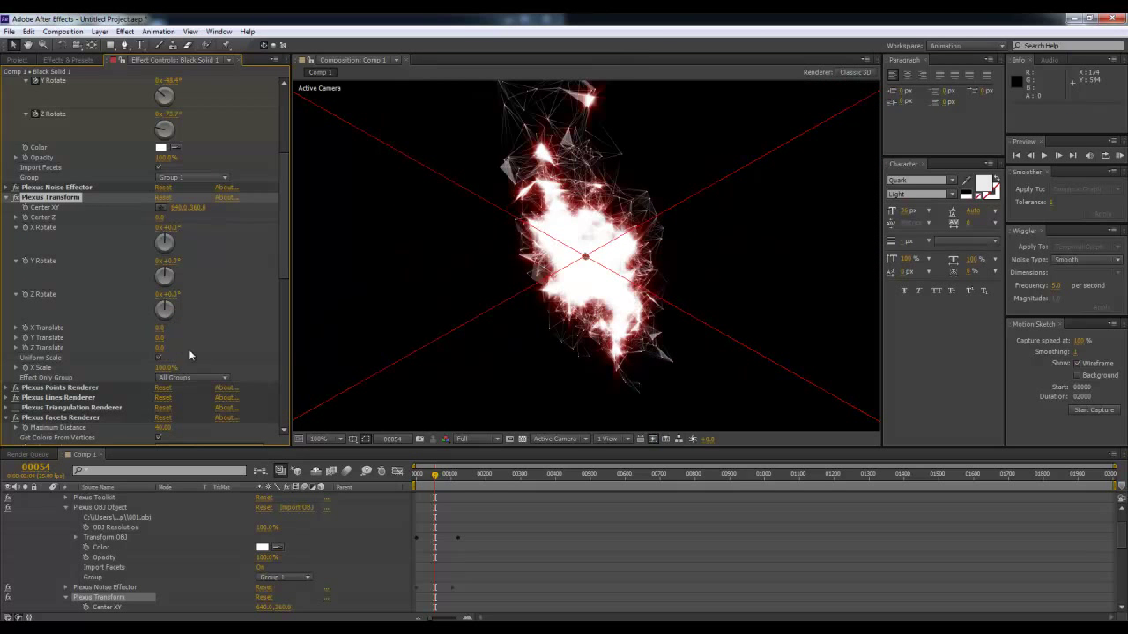
{"action": "left_click_drag", "start_coordinate": [174, 227], "coordinate": [193, 229]}
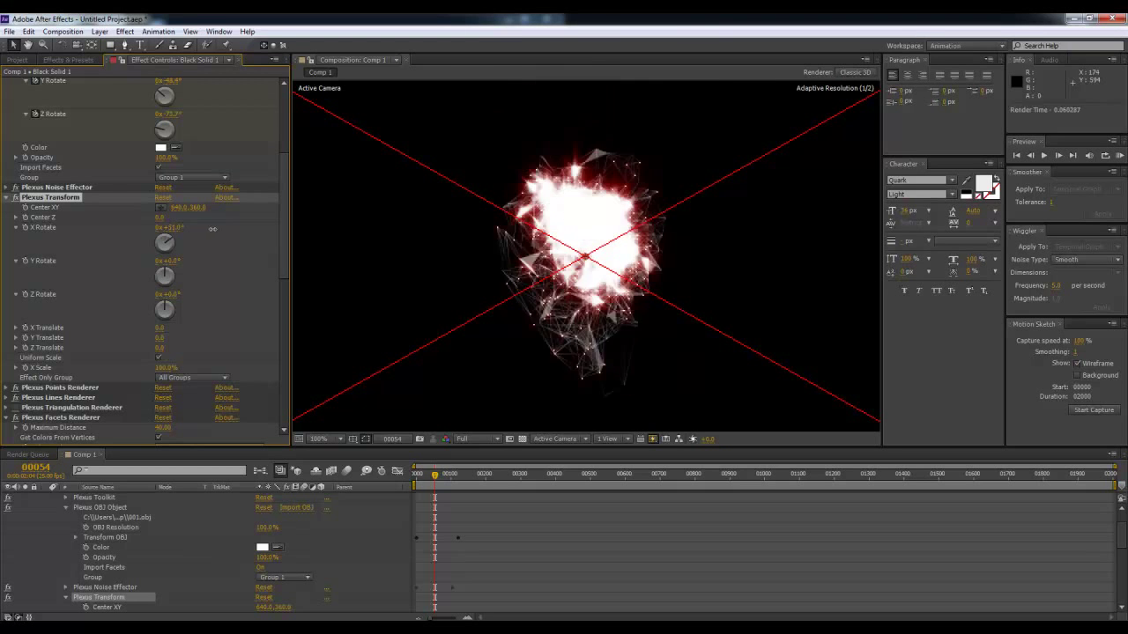
{"action": "key", "text": "Delete"}
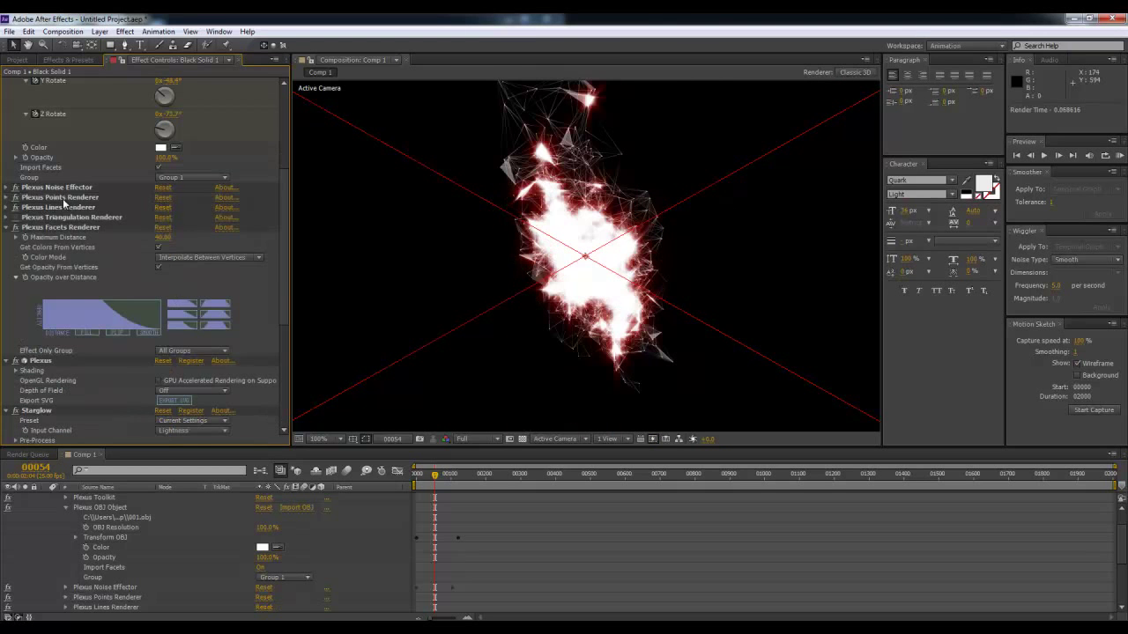
{"action": "scroll", "coordinate": [158, 238], "scroll_direction": "up", "scroll_amount": 5}
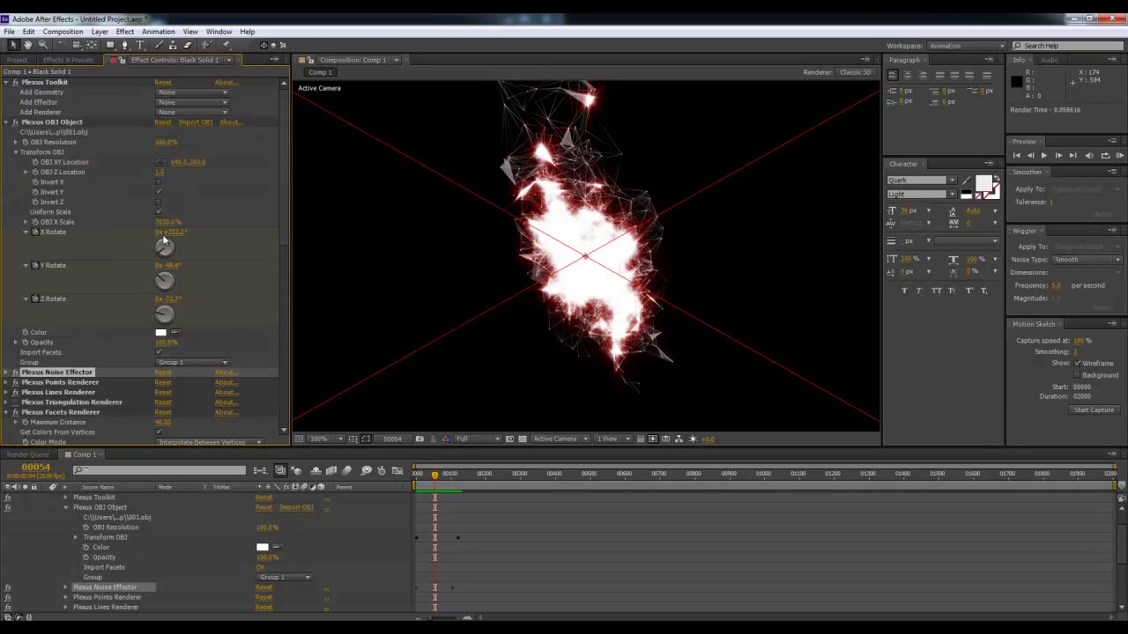
- Add a second Plexus Noise effector and raise its amplitude to spread the cloud
{"action": "left_click", "coordinate": [175, 102]}
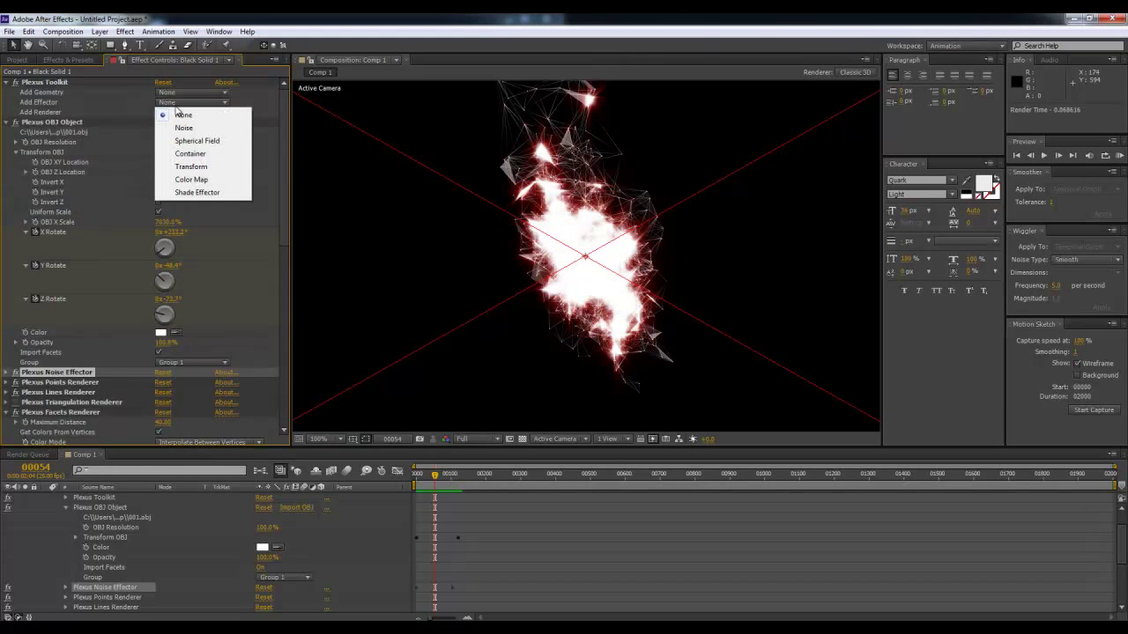
{"action": "left_click", "coordinate": [187, 129]}
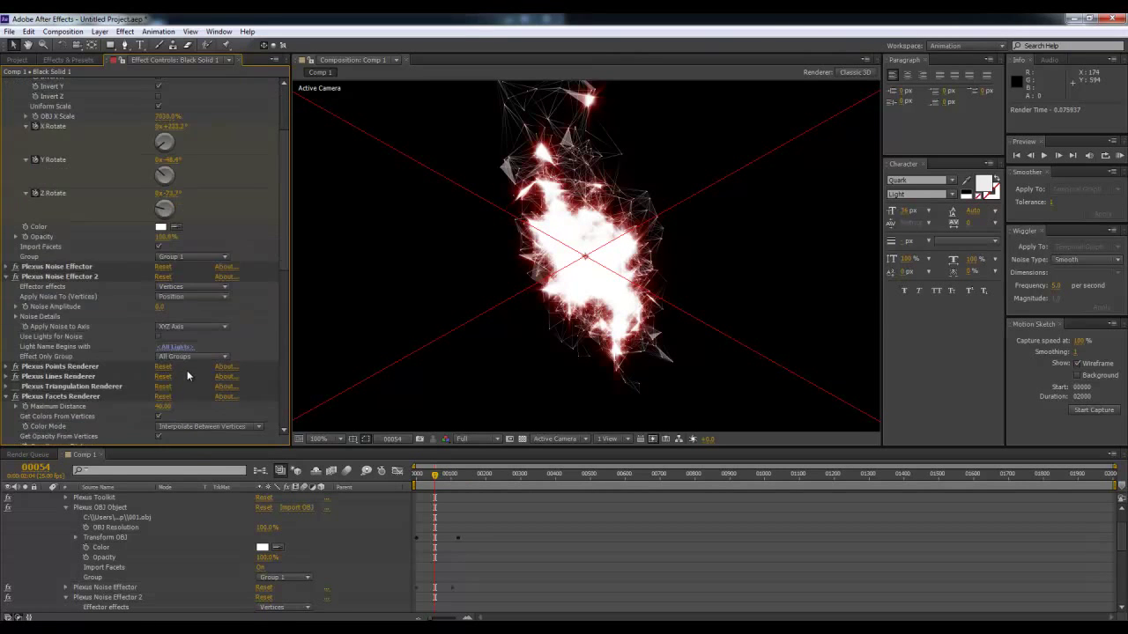
{"action": "scroll", "coordinate": [187, 370], "scroll_direction": "down", "scroll_amount": 5}
{"action": "mouse_move", "coordinate": [158, 203]}
{"action": "left_mouse_down"}
{"action": "mouse_move", "coordinate": [336, 193]}
{"action": "mouse_move", "coordinate": [370, 208]}
{"action": "left_mouse_up"}
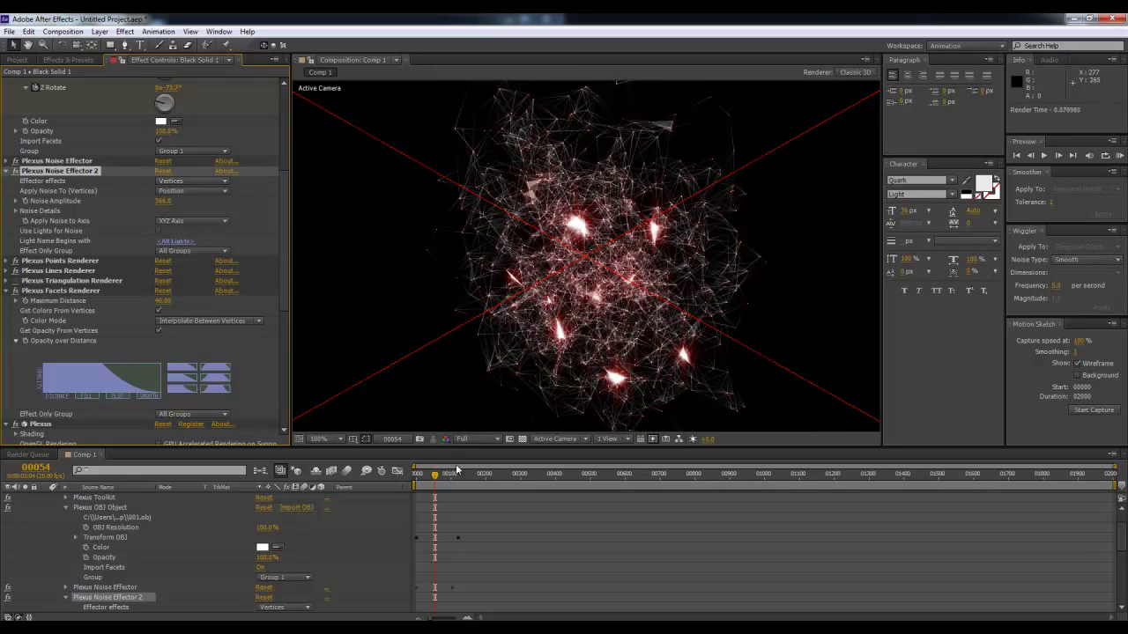
{"action": "left_click_drag", "start_coordinate": [428, 479], "coordinate": [440, 478]}
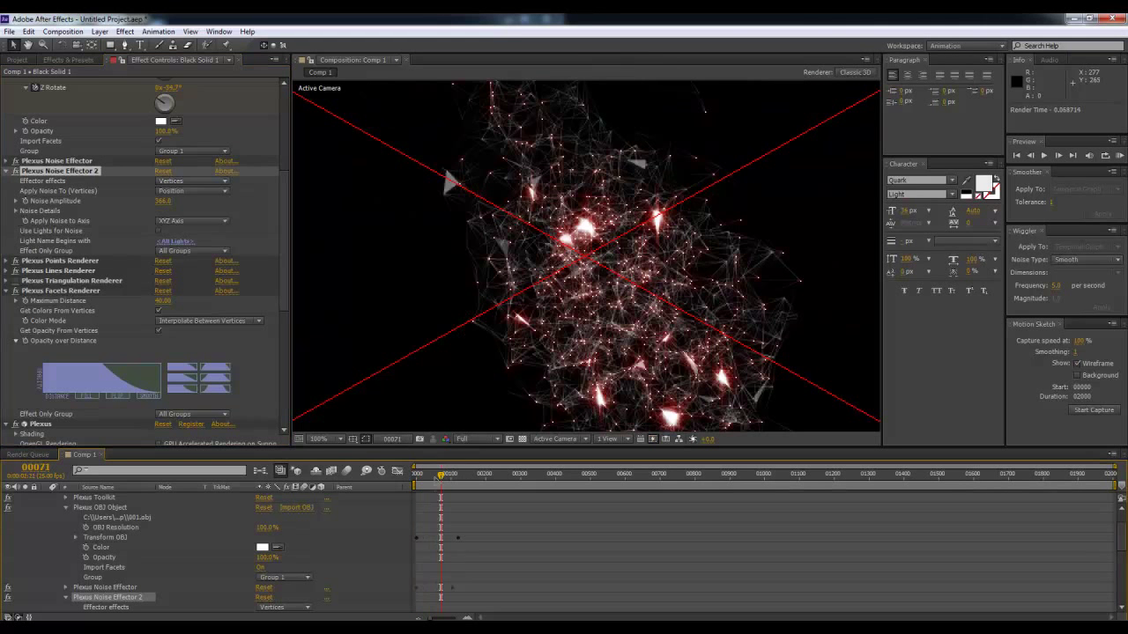
- Apply the noise to Position on Faces and push Noise Amplitude to about 1317
{"action": "left_click", "coordinate": [193, 192]}
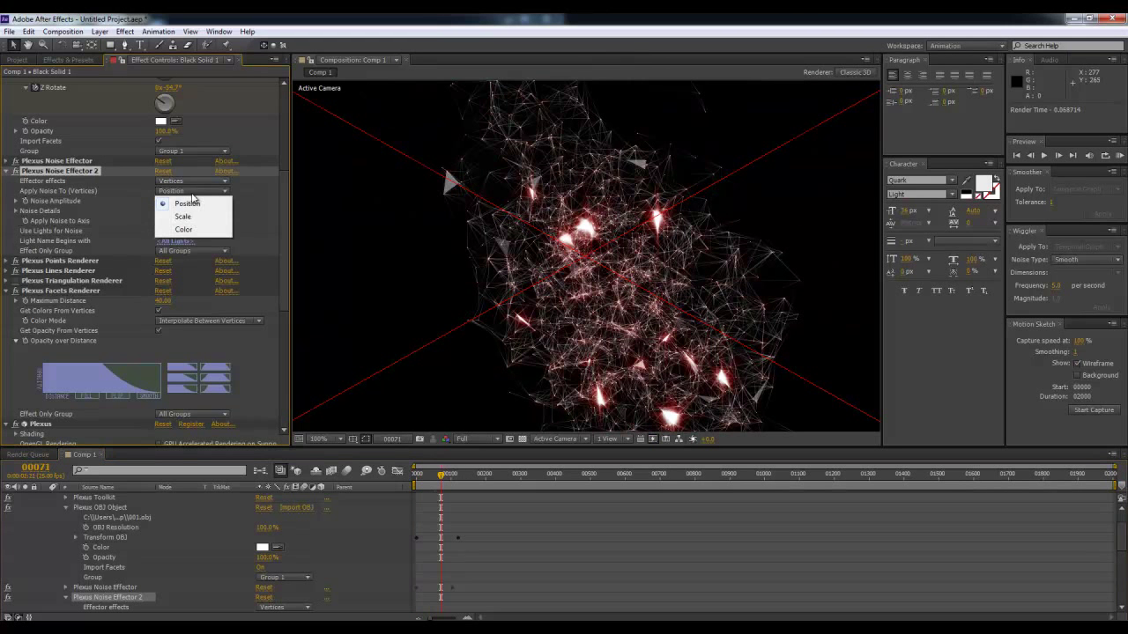
{"action": "left_click", "coordinate": [191, 220]}
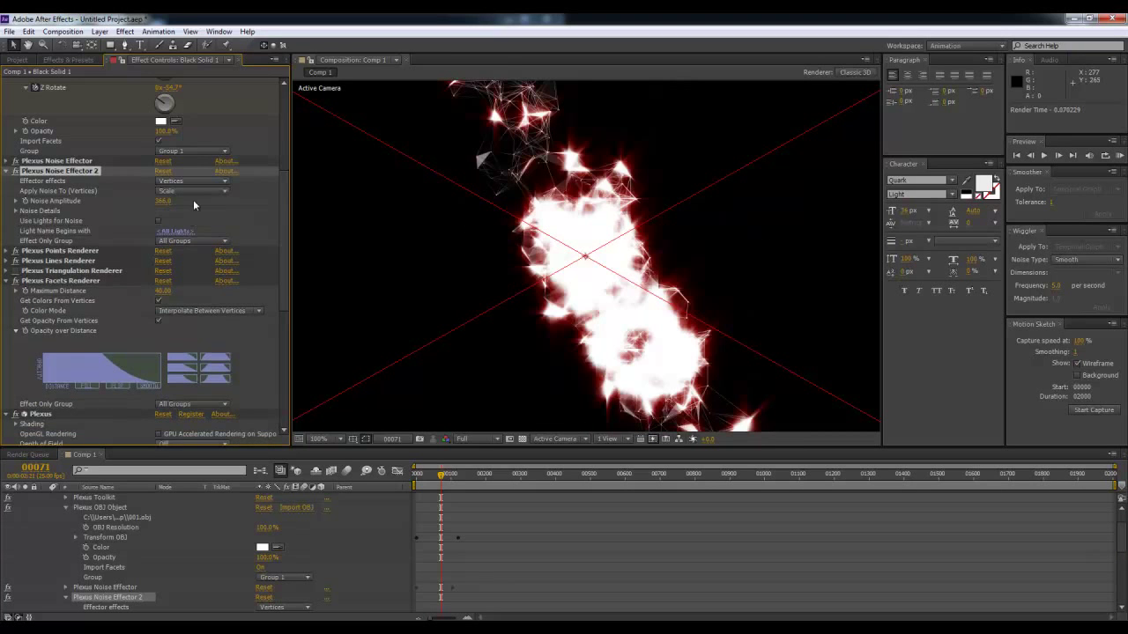
{"action": "left_click", "coordinate": [195, 194]}
{"action": "left_click", "coordinate": [200, 228]}
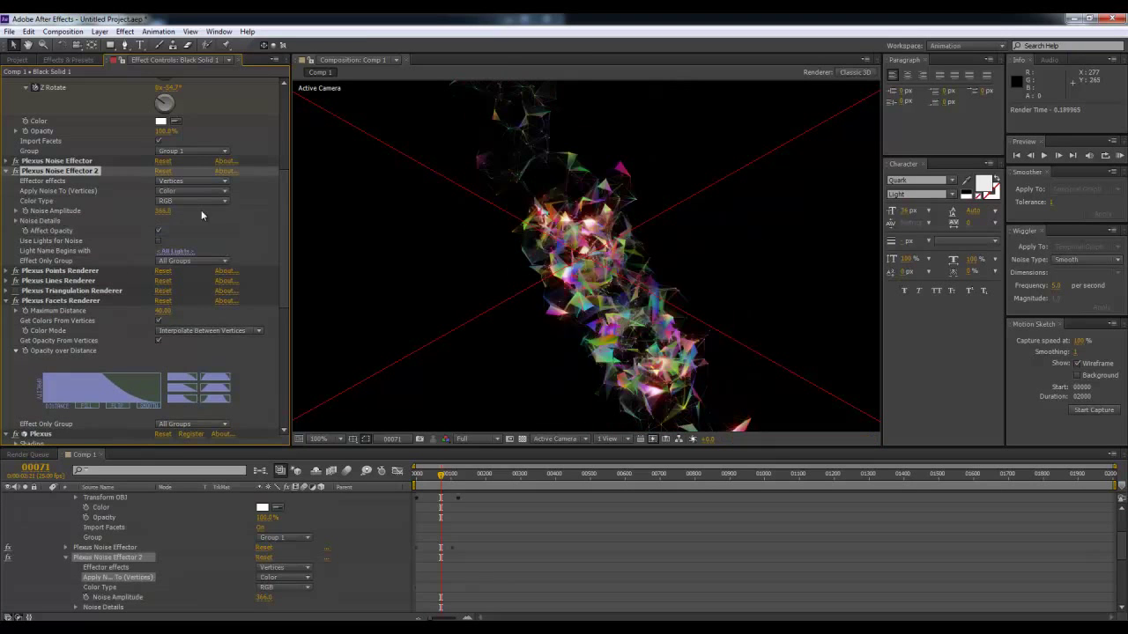
{"action": "left_click", "coordinate": [198, 202]}
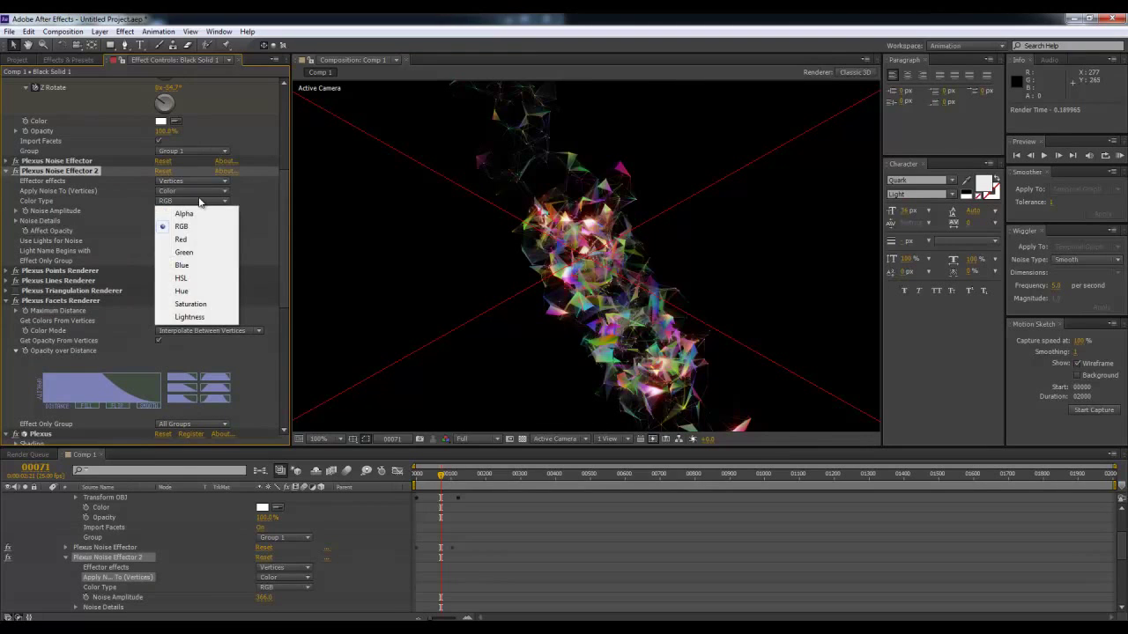
{"action": "left_click", "coordinate": [199, 192]}
{"action": "left_click", "coordinate": [200, 205]}
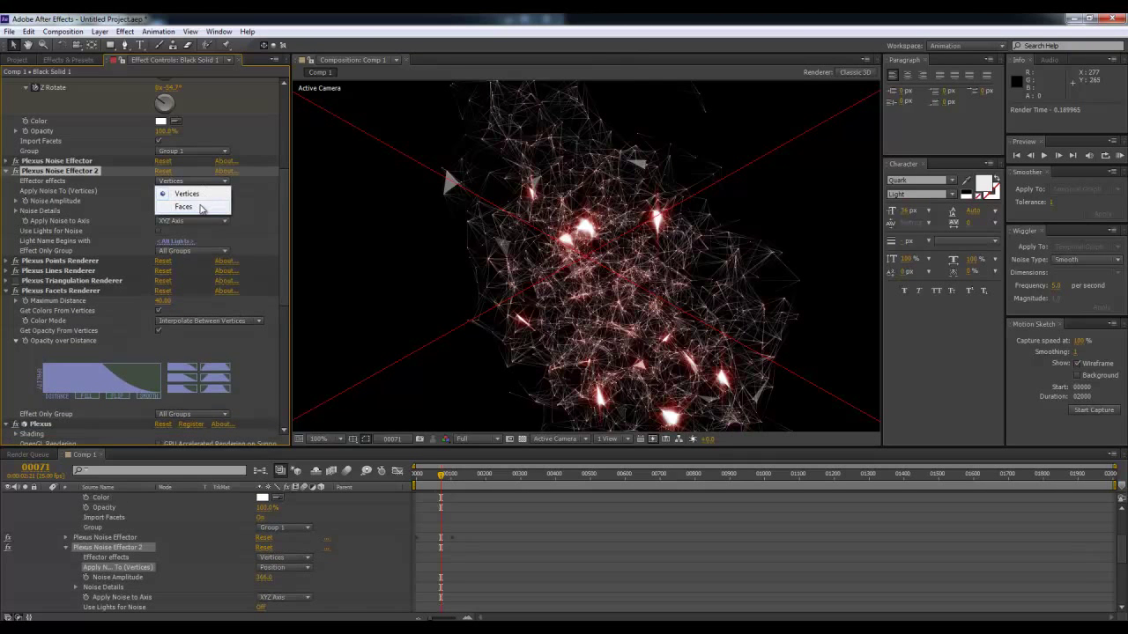
{"action": "left_click", "coordinate": [201, 207]}
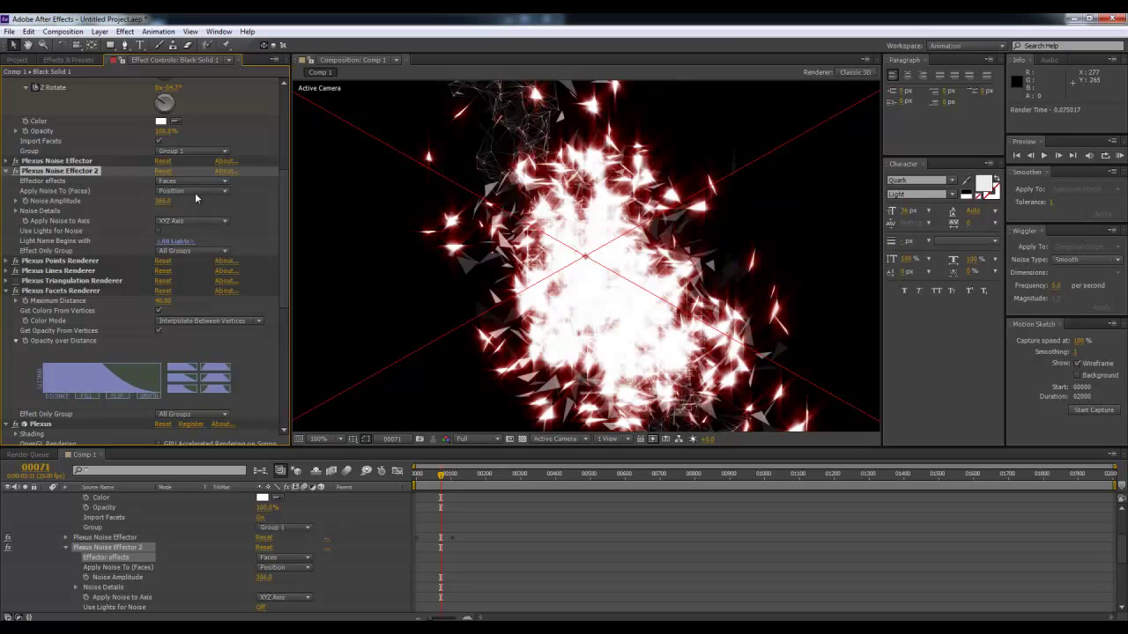
{"action": "left_click", "coordinate": [242, 188]}
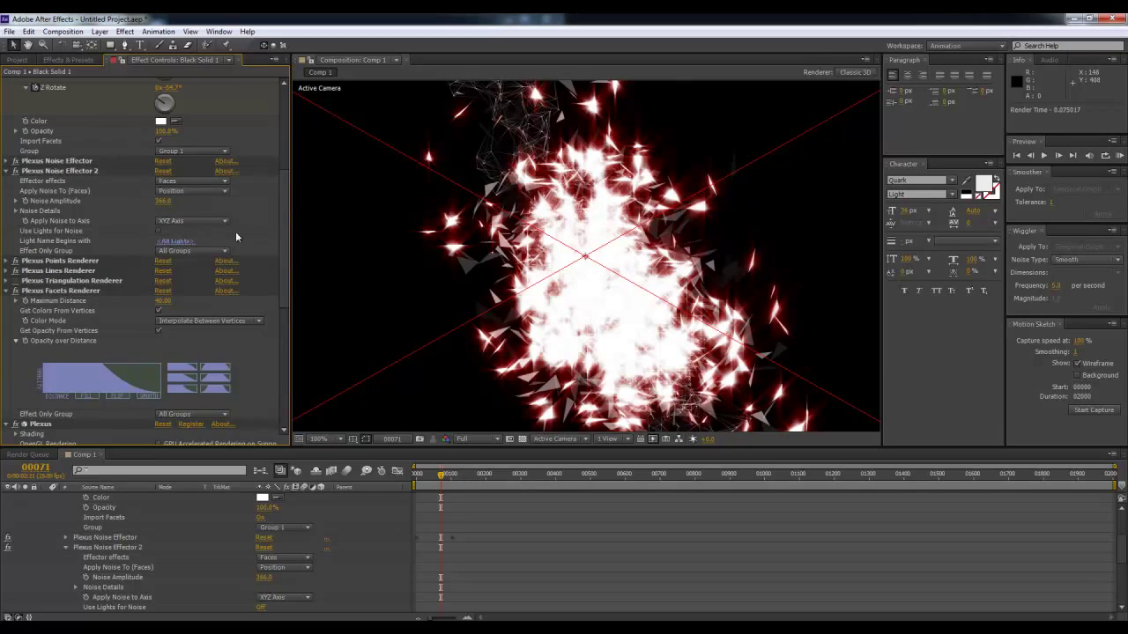
{"action": "mouse_move", "coordinate": [159, 203]}
{"action": "left_mouse_down"}
{"action": "mouse_move", "coordinate": [697, 177]}
{"action": "mouse_move", "coordinate": [563, 362]}
{"action": "left_mouse_up"}
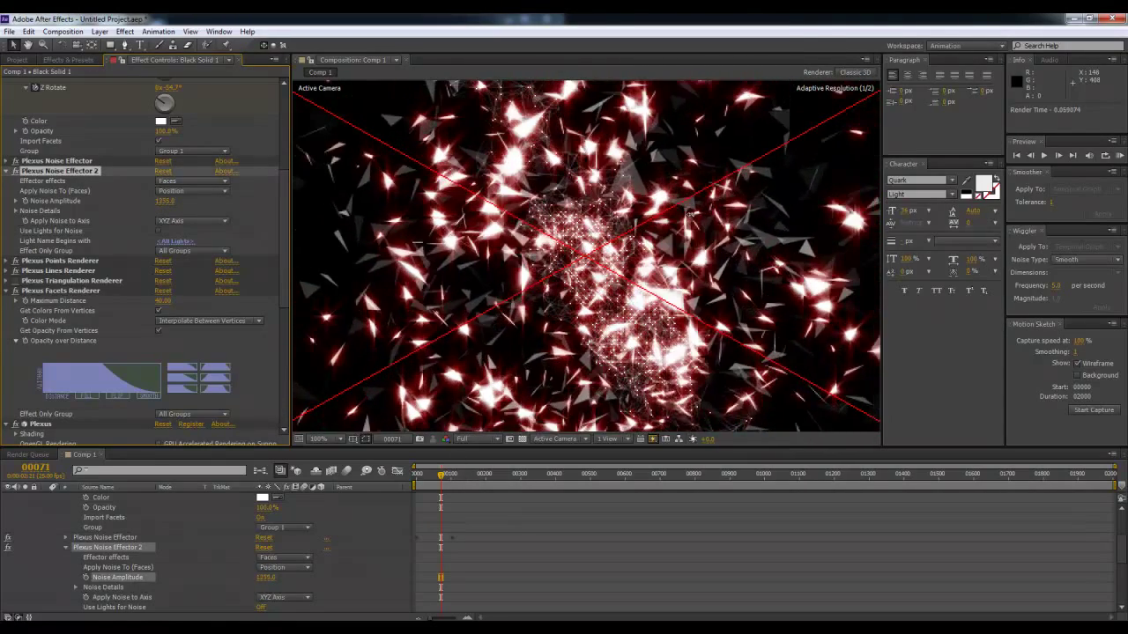
- Keyframe the second Noise Amplitude at frame 0 and set it to 0 at frame 125
{"action": "left_click_drag", "start_coordinate": [448, 478], "coordinate": [439, 478]}
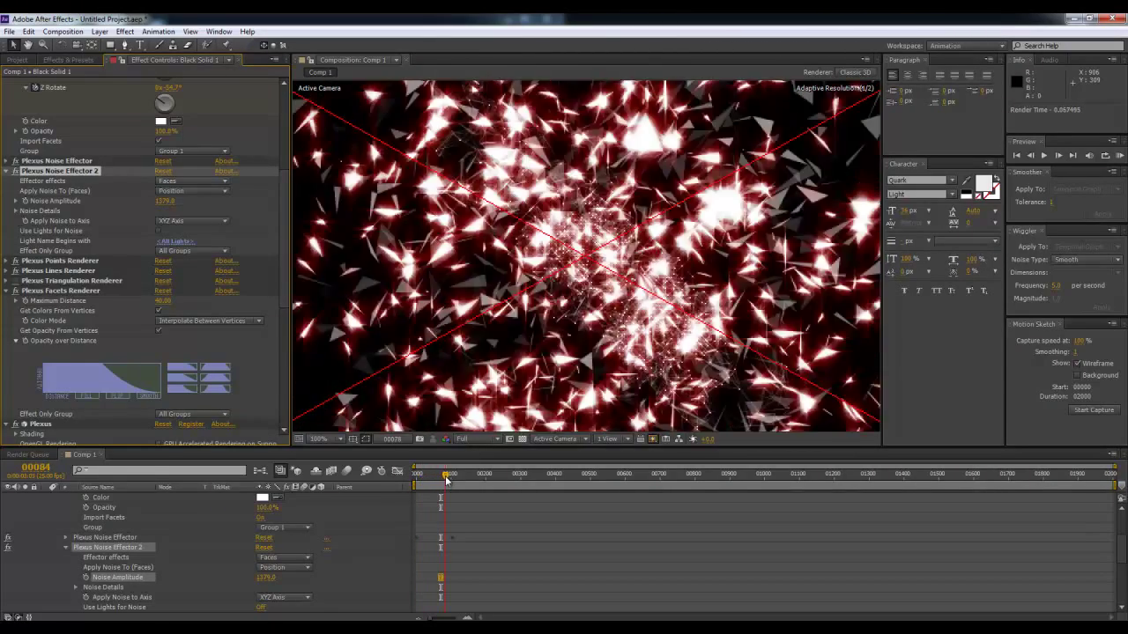
{"action": "left_click_drag", "start_coordinate": [439, 478], "coordinate": [381, 492]}
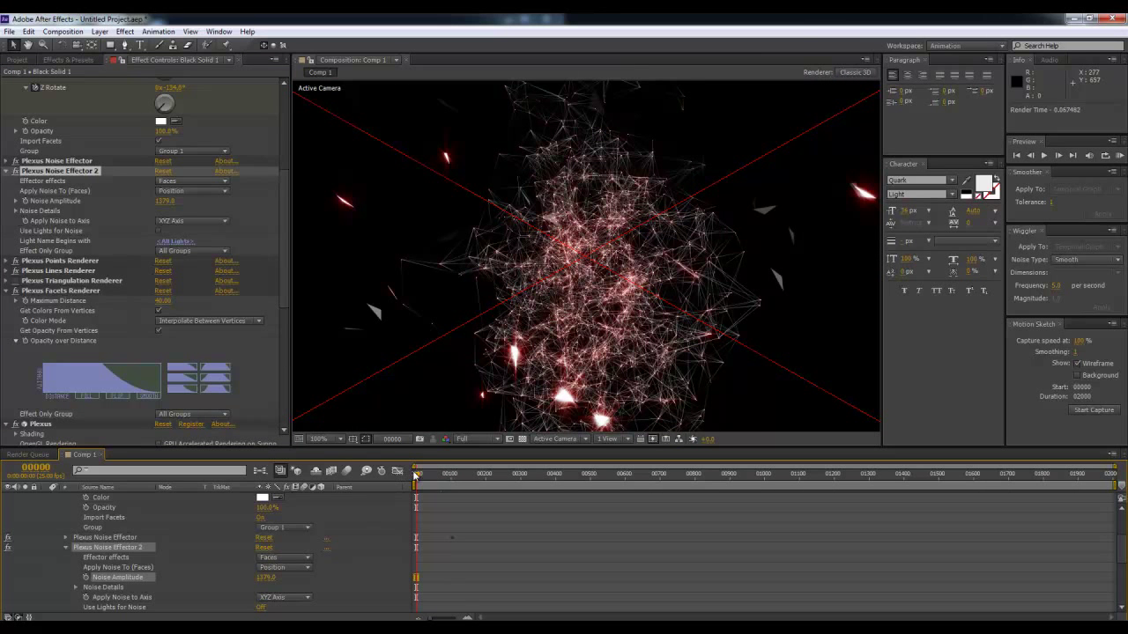
{"action": "left_click", "coordinate": [26, 201]}
{"action": "left_click_drag", "start_coordinate": [443, 480], "coordinate": [461, 484]}
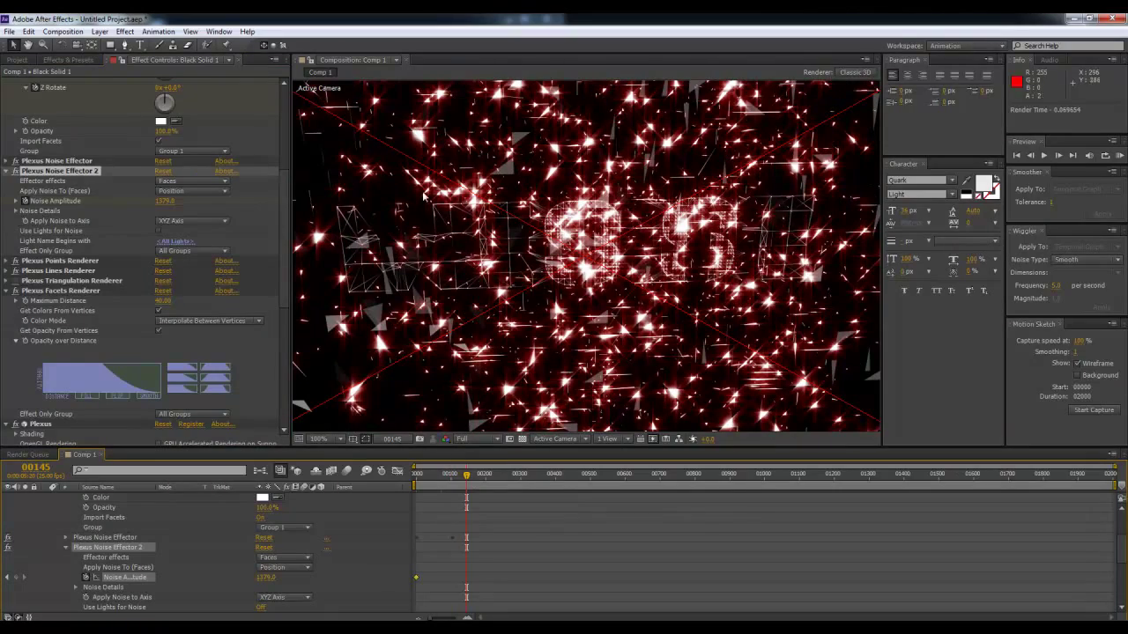
{"action": "mouse_move", "coordinate": [484, 479]}
{"action": "left_mouse_down"}
{"action": "mouse_move", "coordinate": [451, 479]}
{"action": "mouse_move", "coordinate": [462, 483]}
{"action": "left_mouse_up"}
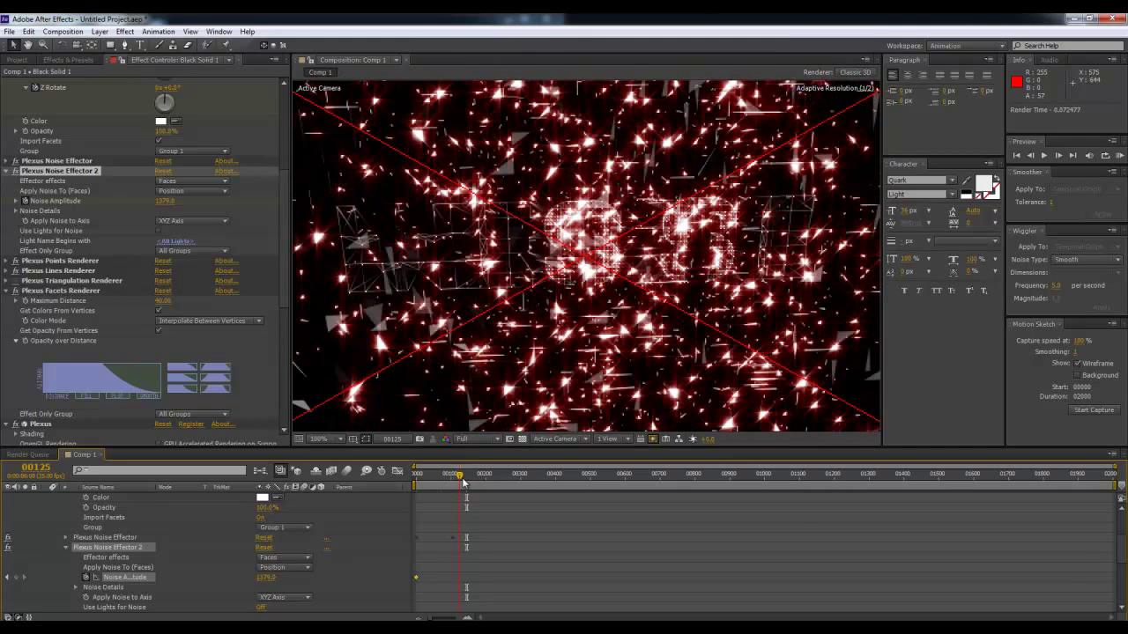
{"action": "left_click", "coordinate": [163, 201]}
{"action": "type", "text": "0"}
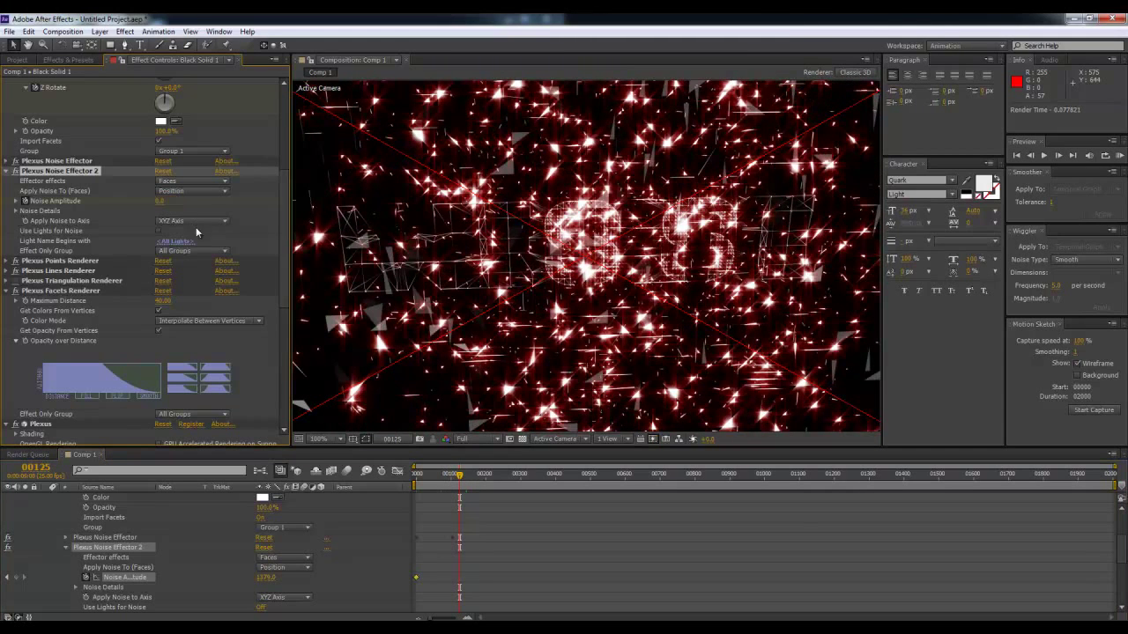
{"action": "key", "text": "Return"}
{"action": "left_click_drag", "start_coordinate": [470, 479], "coordinate": [418, 477]}
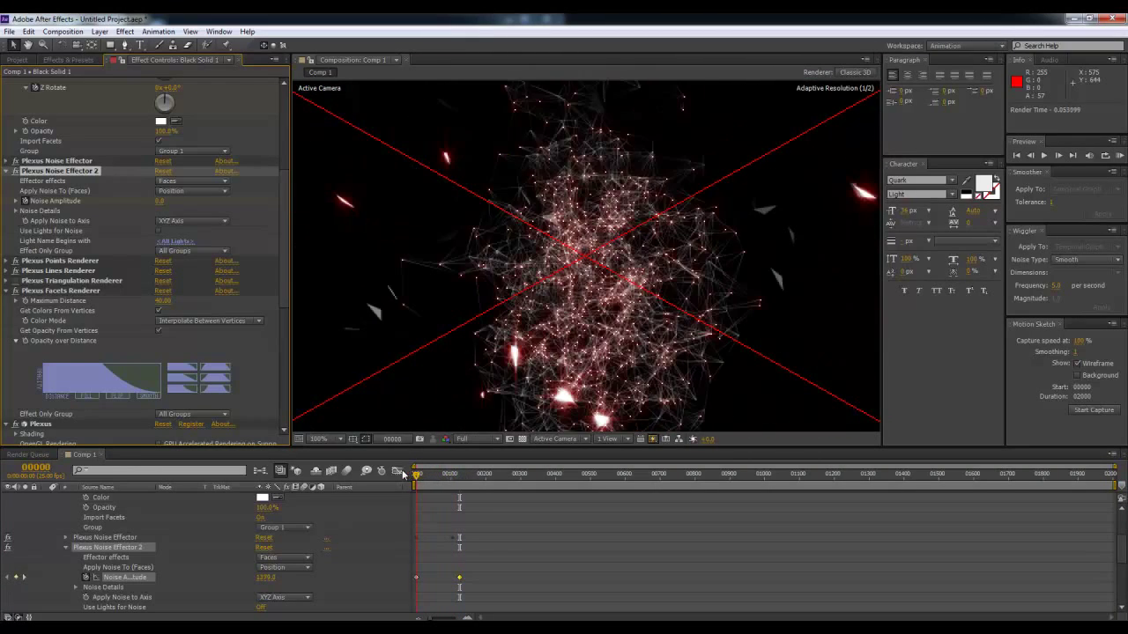
{"action": "left_click_drag", "start_coordinate": [418, 476], "coordinate": [478, 481]}
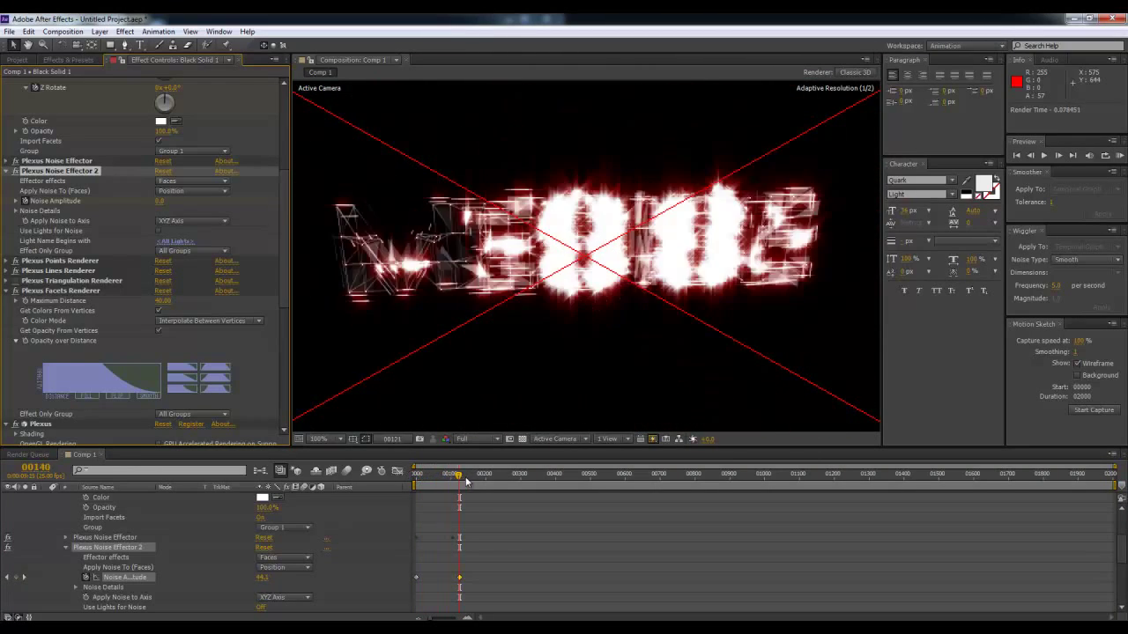
- RAM-preview the shards gathering into MESISE text, scrub to check, then show the Project panel
{"action": "key", "text": "KP_0"}
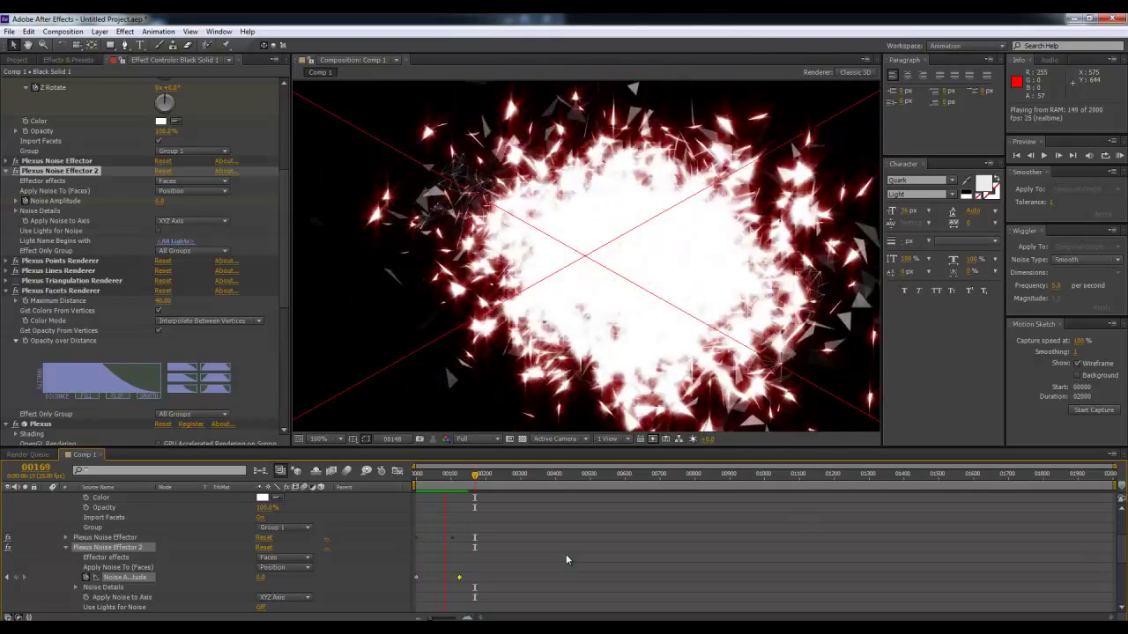
{"action": "key", "text": "space"}
{"action": "left_click", "coordinate": [422, 478]}
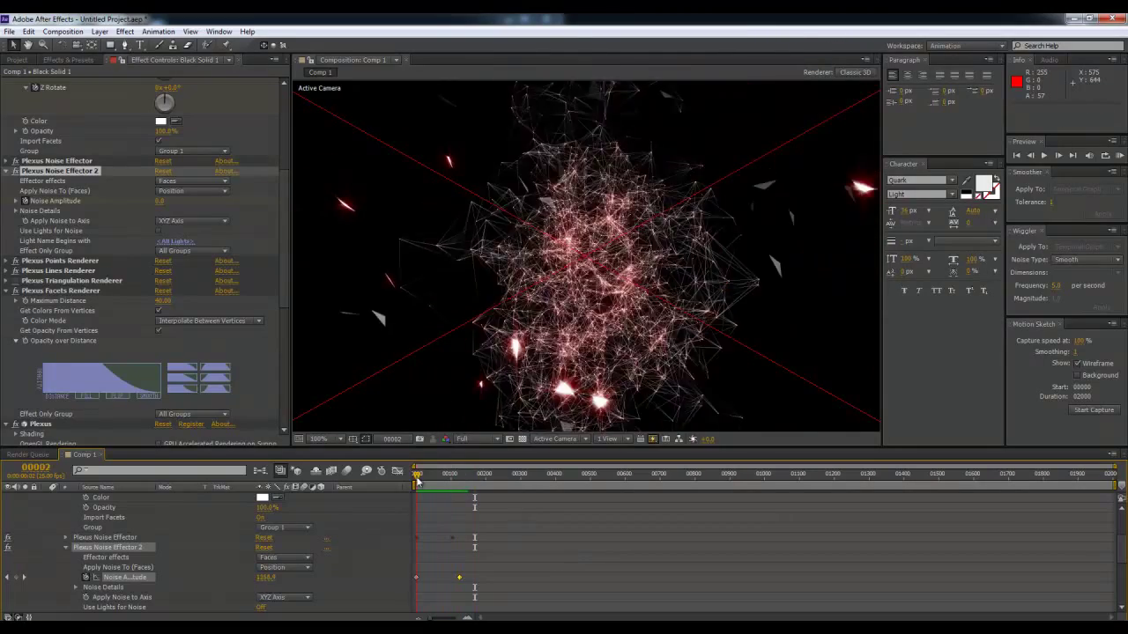
{"action": "mouse_move", "coordinate": [422, 479]}
{"action": "left_mouse_down"}
{"action": "mouse_move", "coordinate": [460, 485]}
{"action": "mouse_move", "coordinate": [404, 507]}
{"action": "mouse_move", "coordinate": [481, 508]}
{"action": "left_mouse_up"}
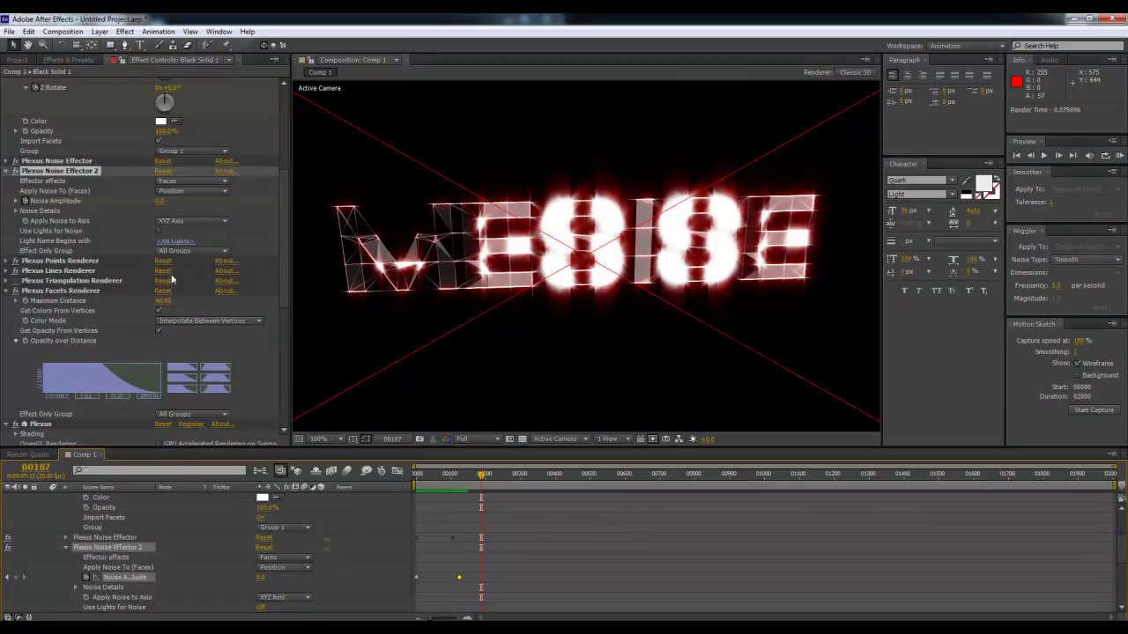
{"action": "left_click", "coordinate": [20, 59]}
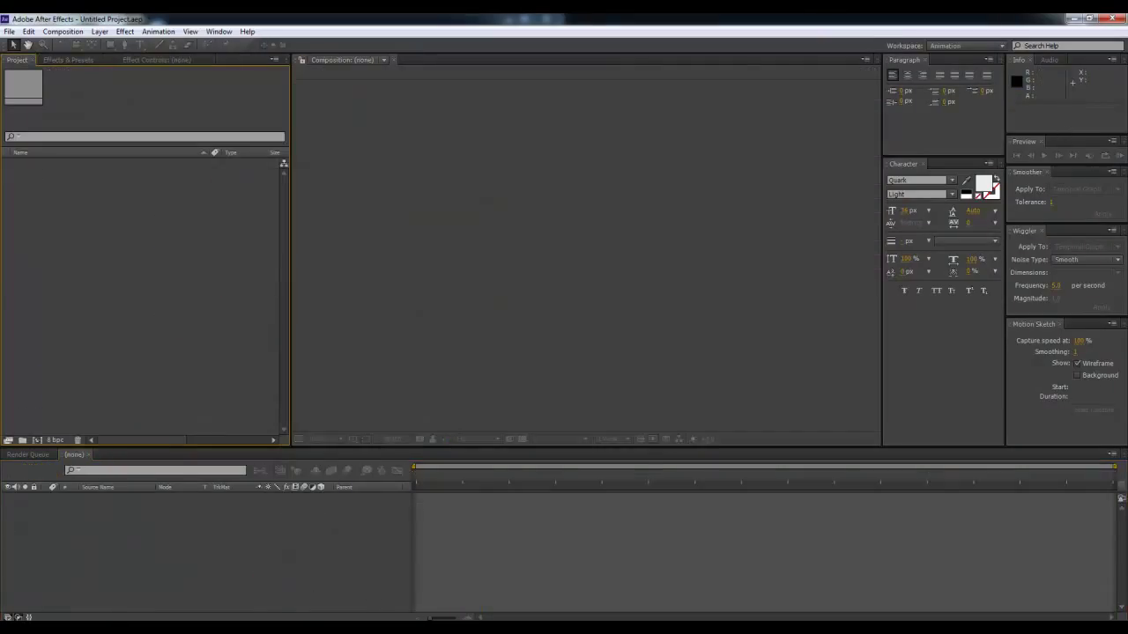
- Create a new 1280×720, 25 fps composition named Comp 1 from the Project panel
{"action": "right_click", "coordinate": [222, 268]}
{"action": "left_click", "coordinate": [260, 277]}
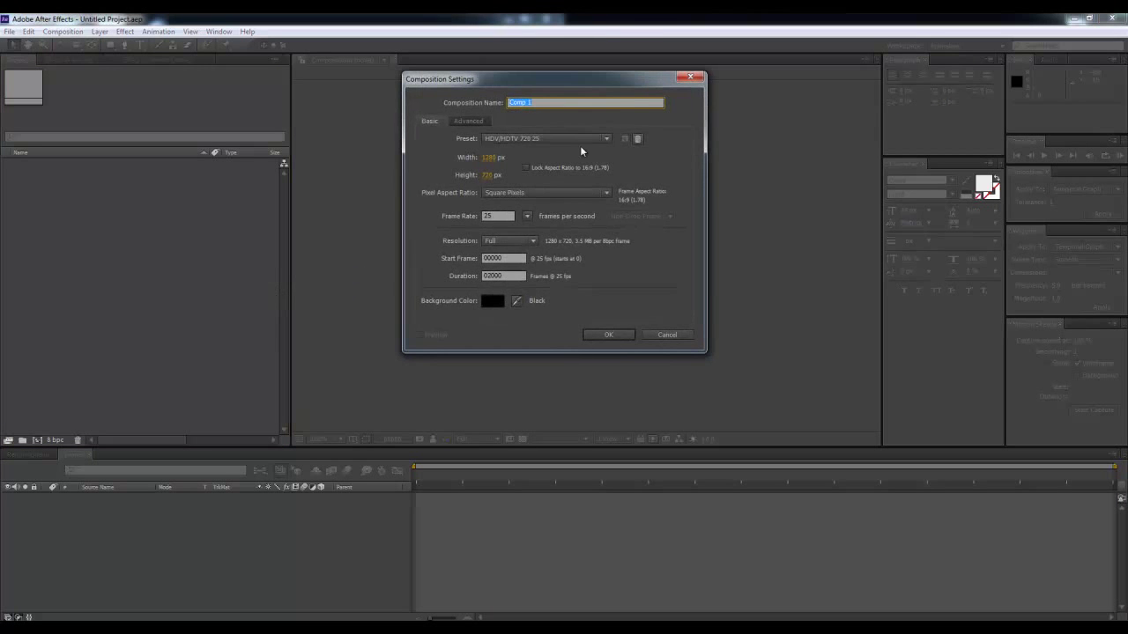
{"action": "left_click", "coordinate": [611, 335]}
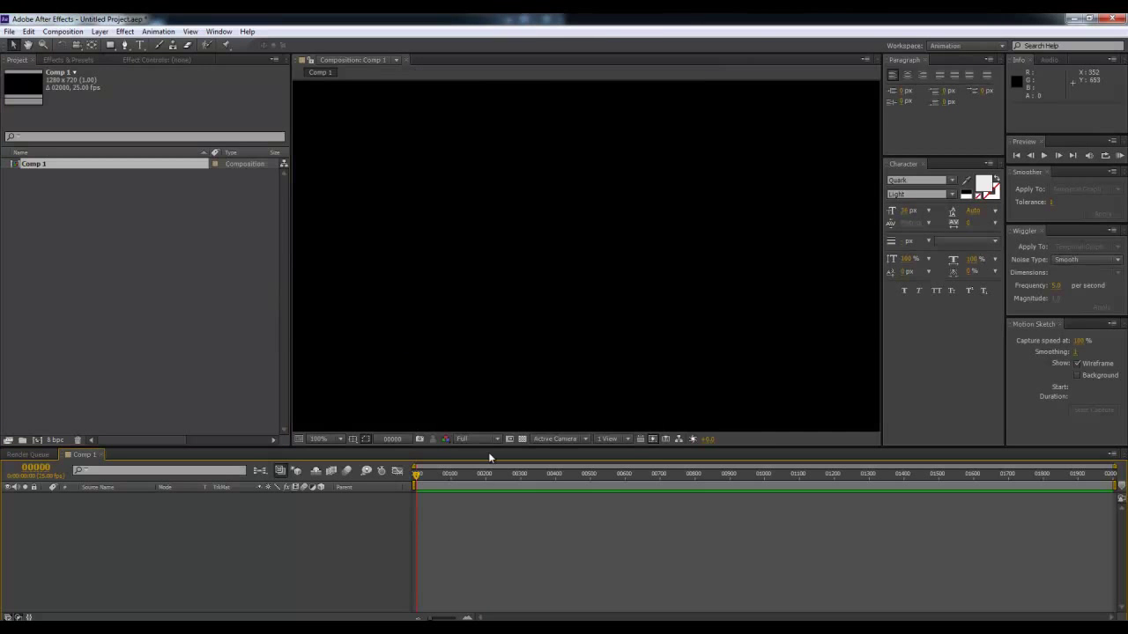
{"action": "right_click", "coordinate": [483, 518]}
{"action": "mouse_move", "coordinate": [553, 392]}
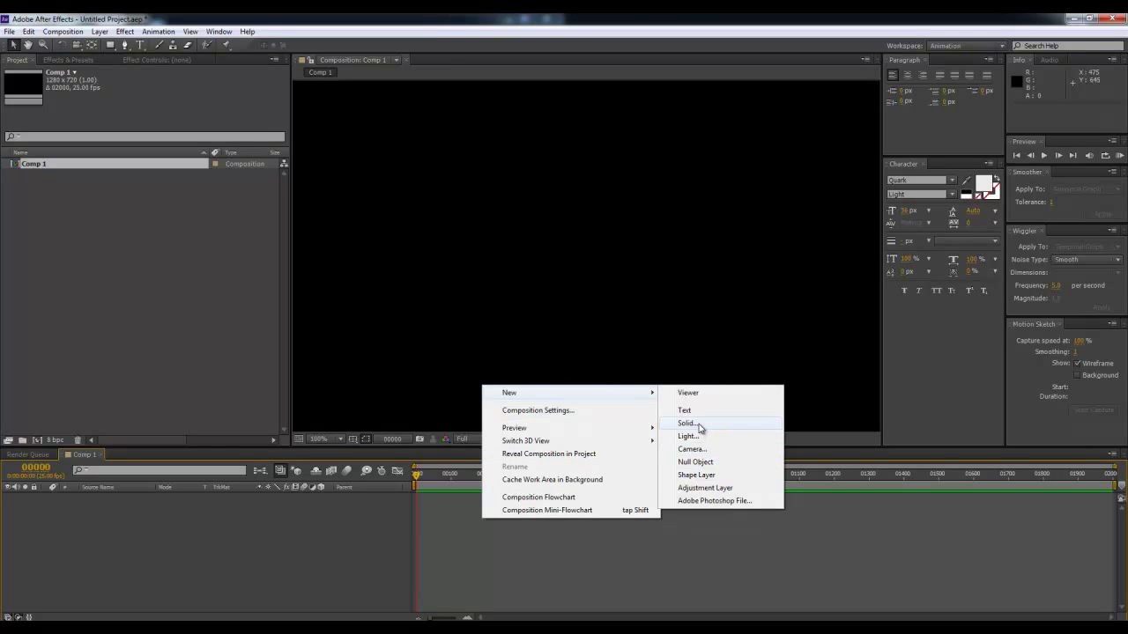
{"action": "left_click", "coordinate": [602, 556]}
- Change Comp 1's background colour to white in Composition Settings
{"action": "left_click", "coordinate": [63, 31]}
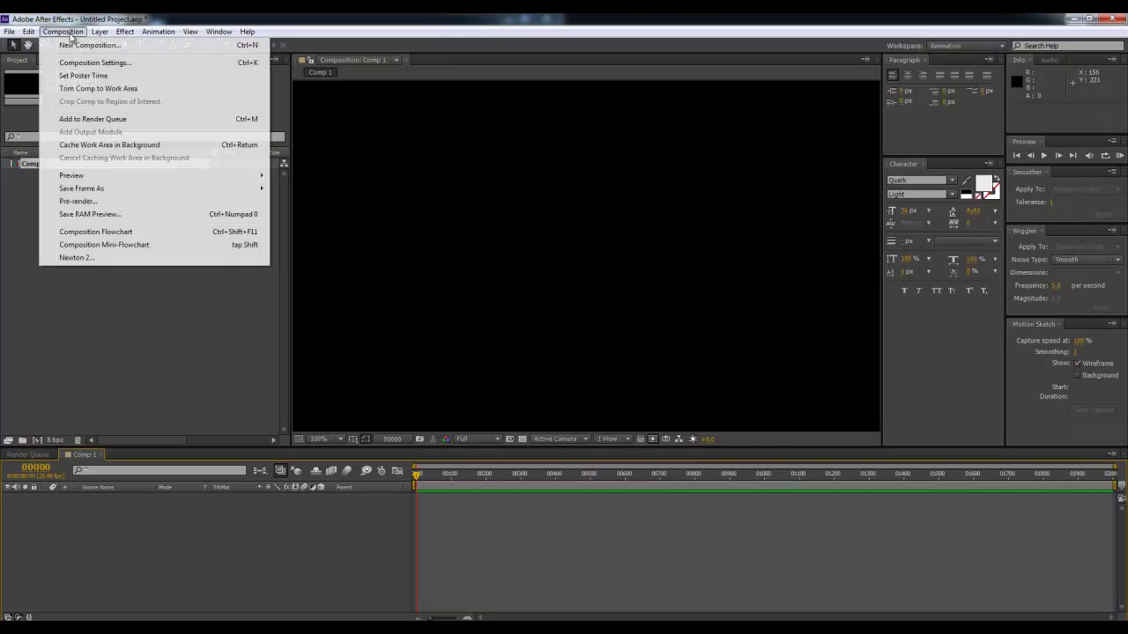
{"action": "left_click", "coordinate": [94, 63]}
{"action": "left_click", "coordinate": [492, 300]}
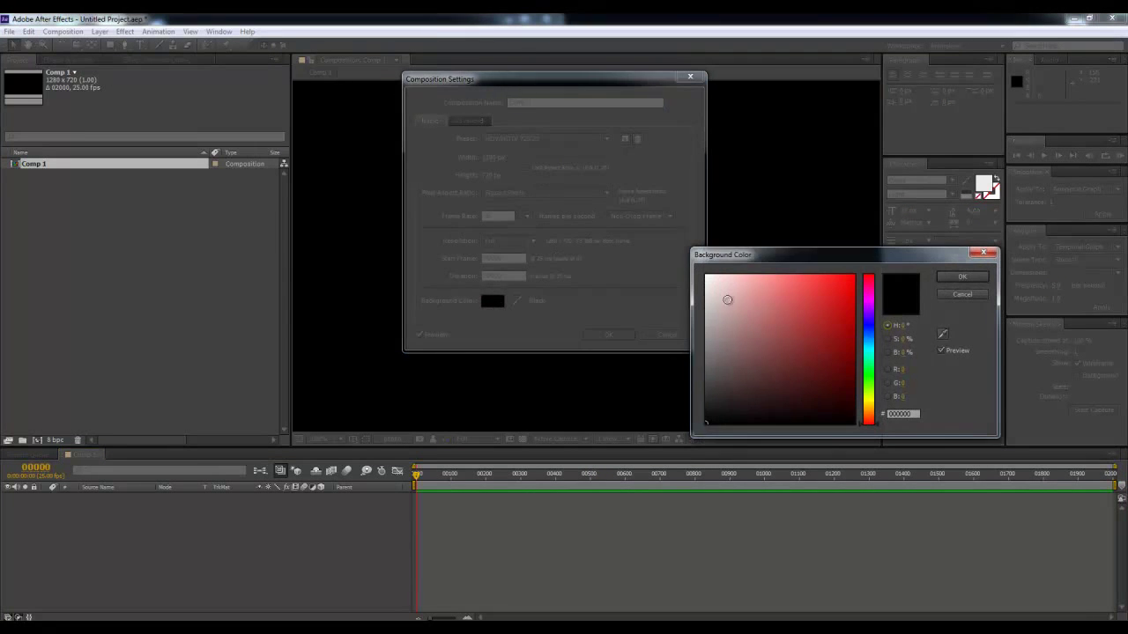
{"action": "left_click", "coordinate": [706, 275]}
{"action": "left_click", "coordinate": [962, 278]}
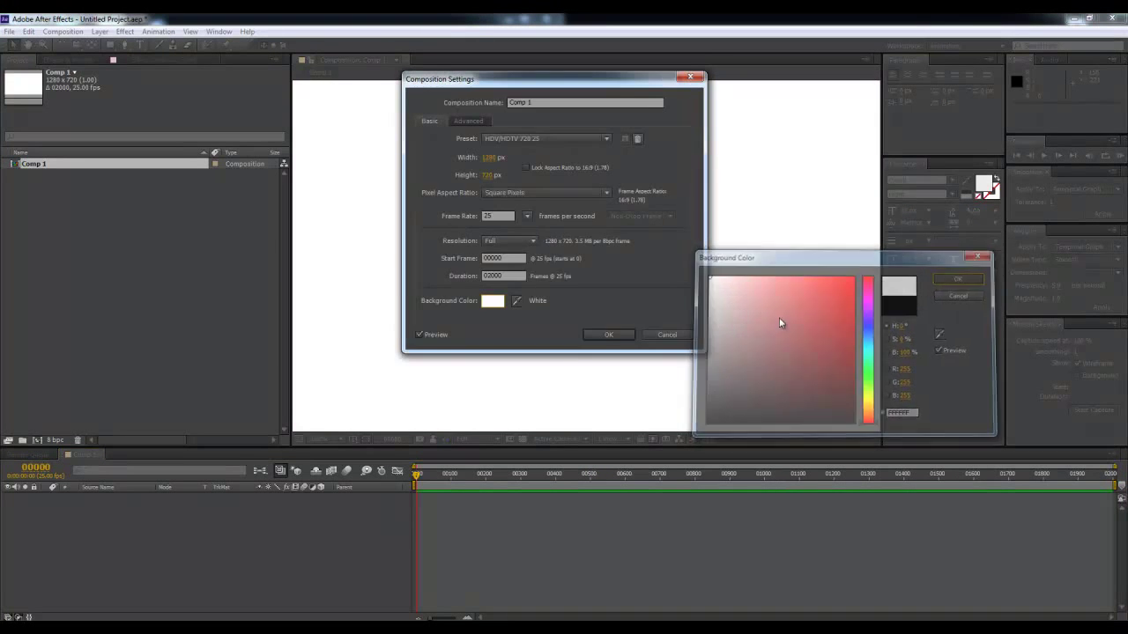
{"action": "left_click", "coordinate": [607, 335]}
- Draw a large A4A4A4 grey ellipse in Comp 1 and move it up into the frame
{"action": "right_click", "coordinate": [515, 532]}
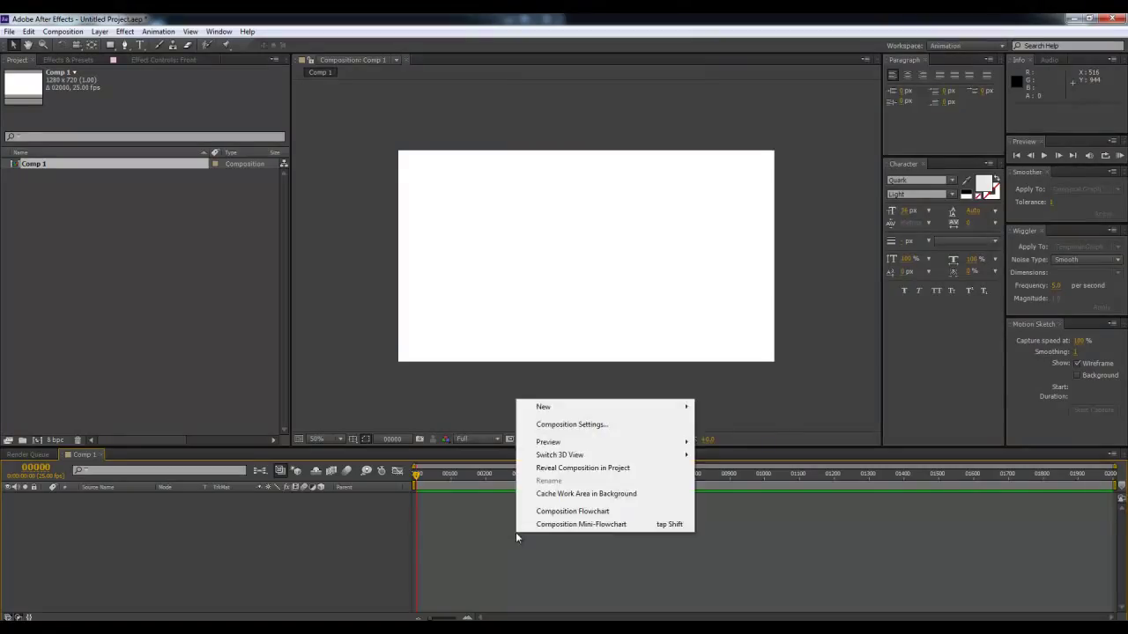
{"action": "left_click", "coordinate": [398, 513]}
{"action": "left_click_drag", "start_coordinate": [116, 49], "coordinate": [154, 68]}
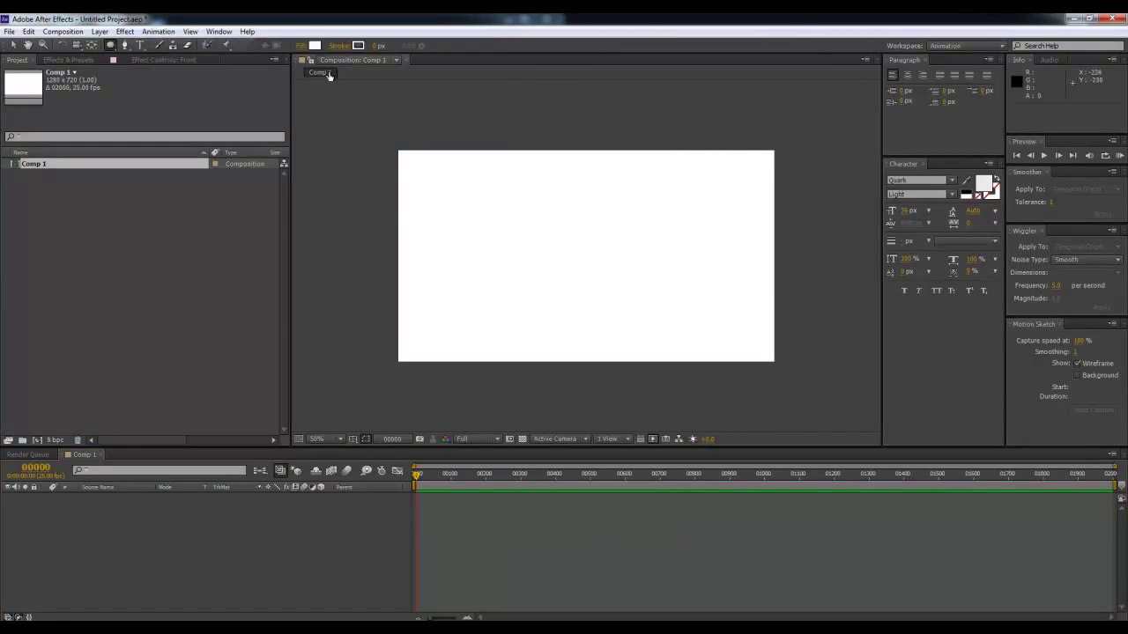
{"action": "left_click", "coordinate": [319, 49]}
{"action": "left_click", "coordinate": [704, 327]}
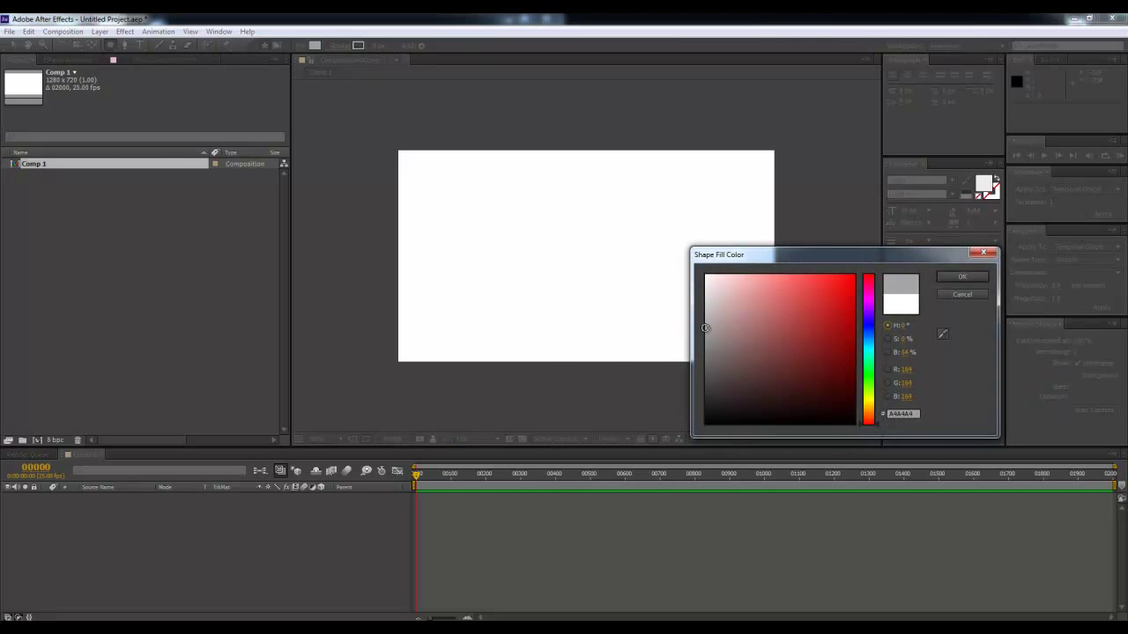
{"action": "left_click", "coordinate": [962, 279]}
{"action": "left_click_drag", "start_coordinate": [541, 343], "coordinate": [895, 529]}
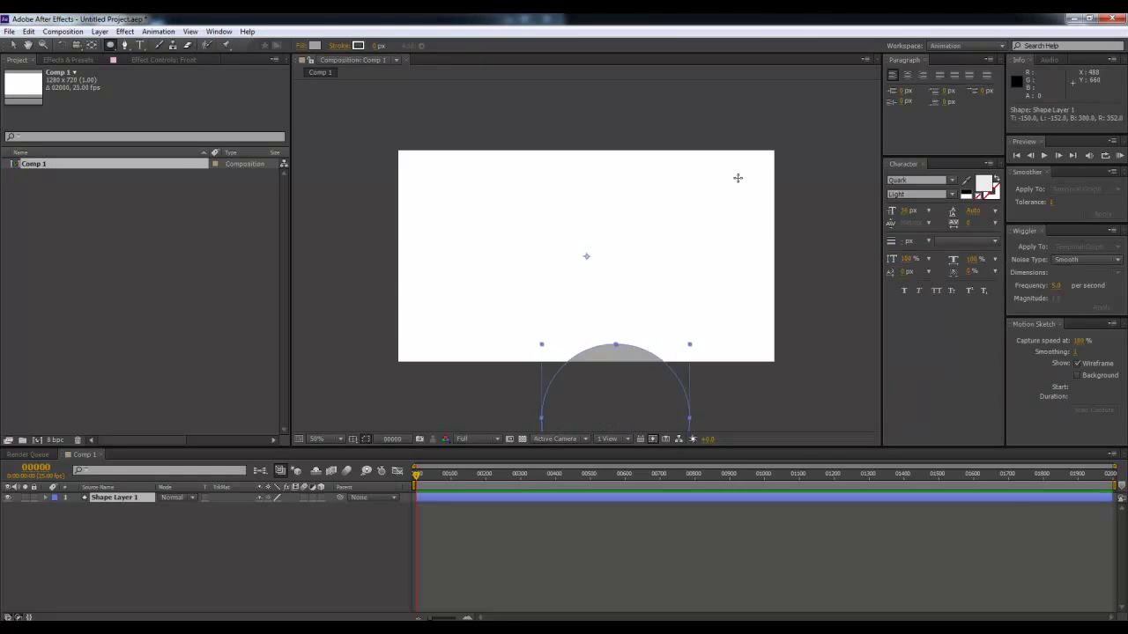
{"action": "left_click_drag", "start_coordinate": [705, 377], "coordinate": [586, 226]}
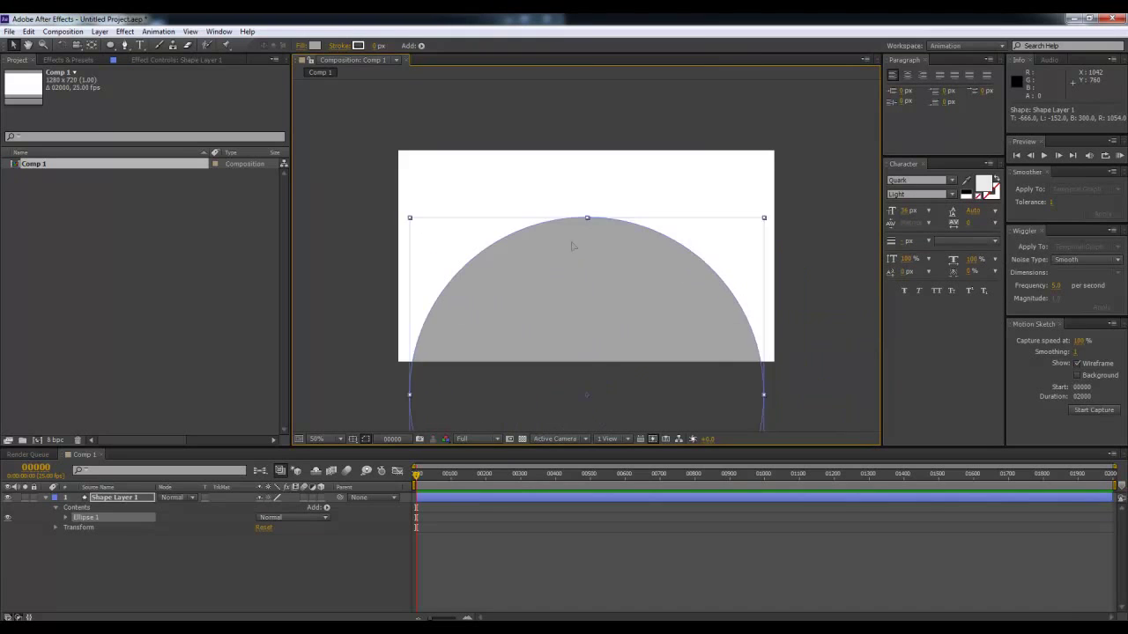
- From the shape layer's context menu, go to Effect > Blur & Sharpen > Gaussian Blur
{"action": "right_click", "coordinate": [432, 497]}
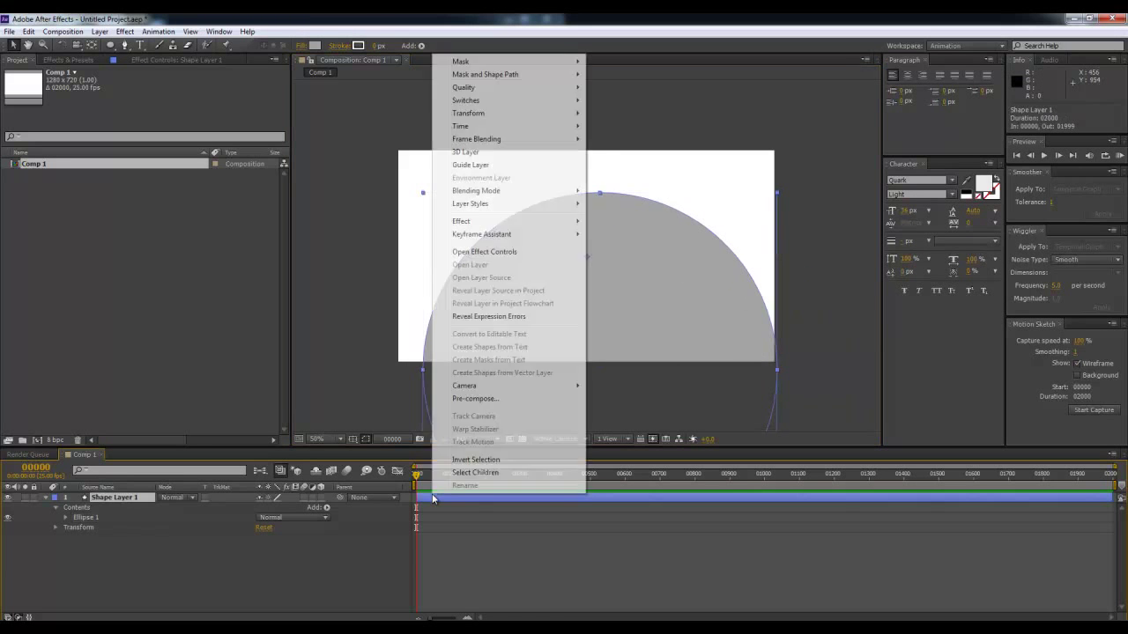
{"action": "mouse_move", "coordinate": [546, 221]}
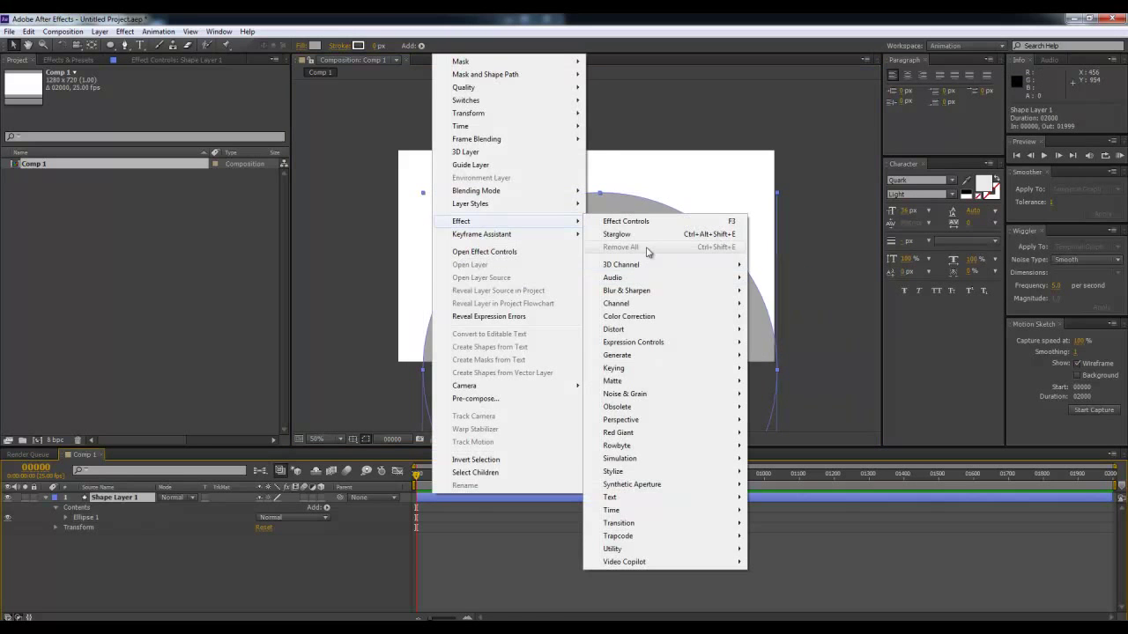
{"action": "mouse_move", "coordinate": [662, 352]}
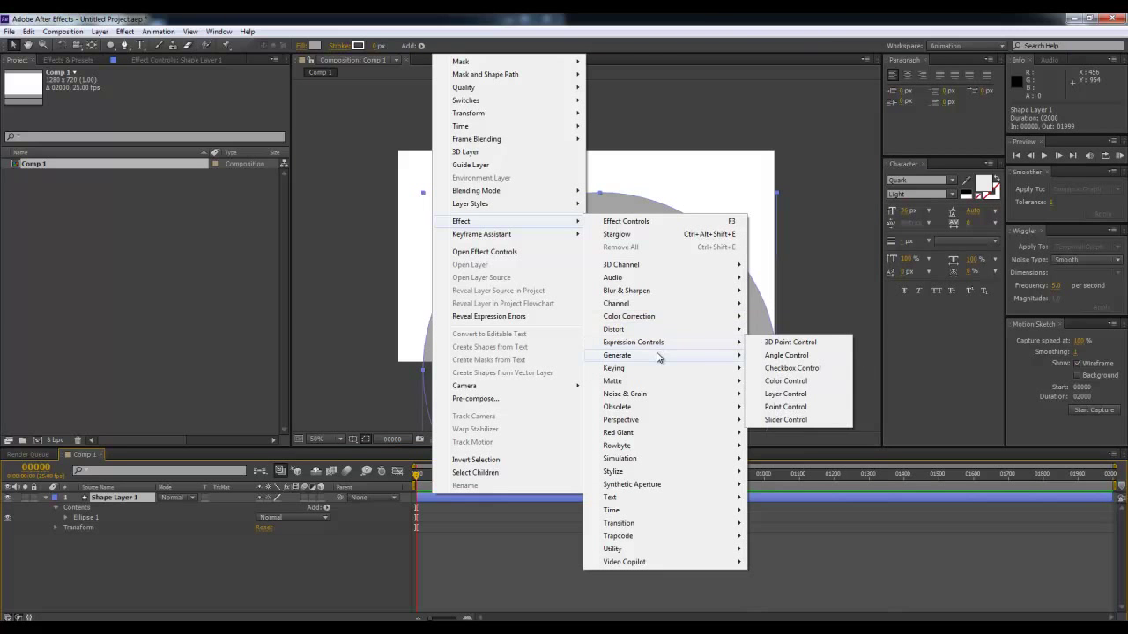
{"action": "mouse_move", "coordinate": [665, 293]}
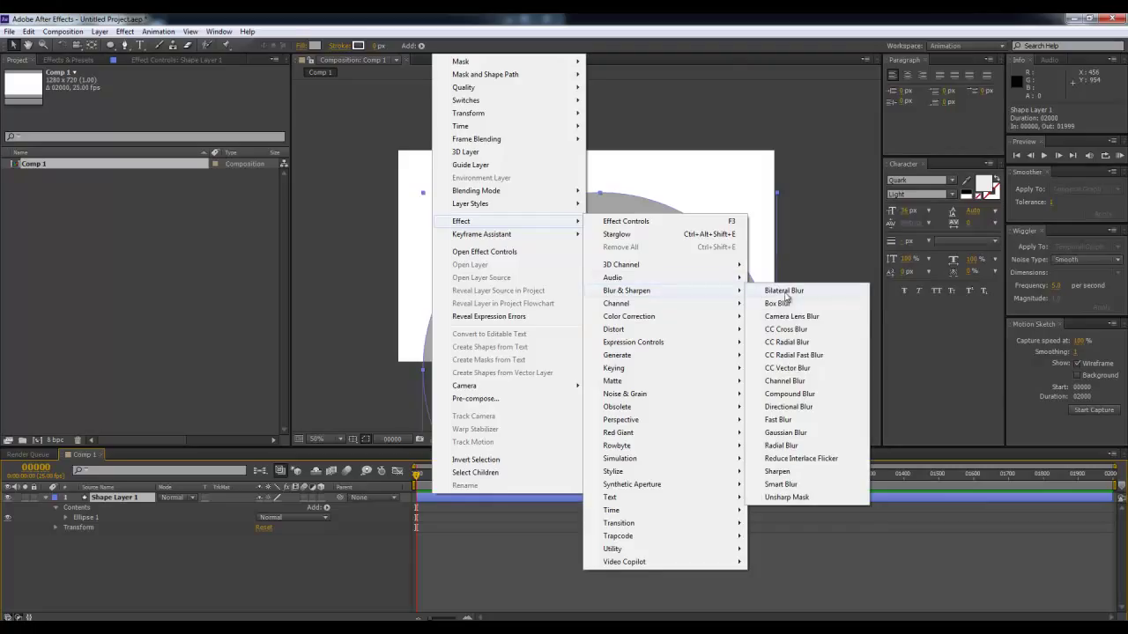
- Apply Gaussian Blur to the circle with Blurriness 1000 and reposition the blurred circle
{"action": "left_click", "coordinate": [789, 432]}
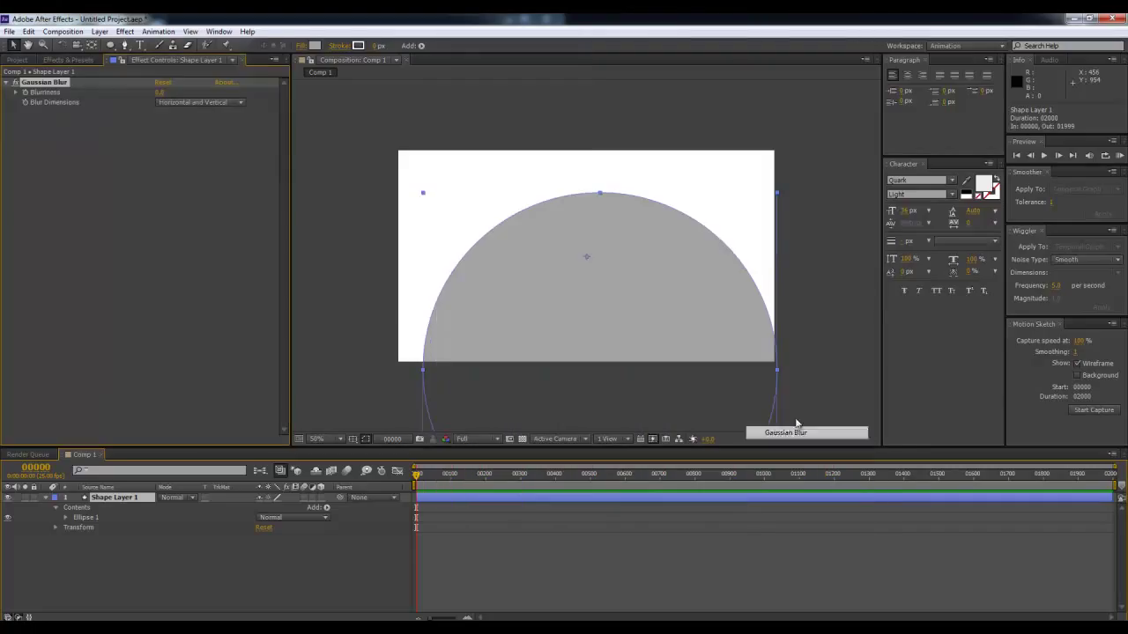
{"action": "left_click_drag", "start_coordinate": [157, 97], "coordinate": [903, 99]}
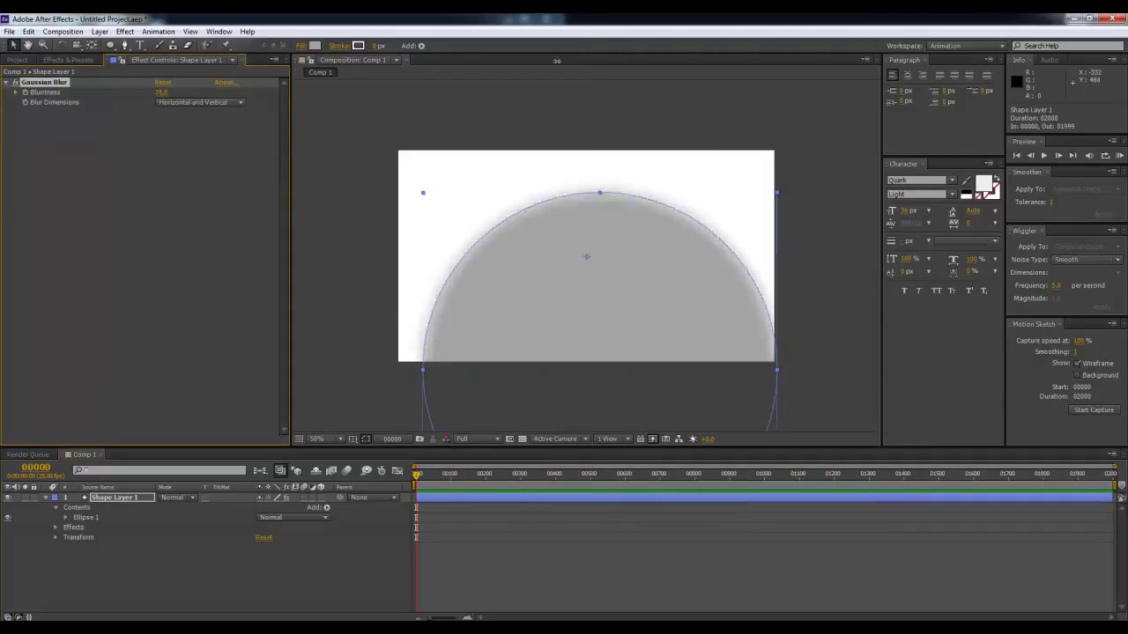
{"action": "left_click", "coordinate": [164, 92]}
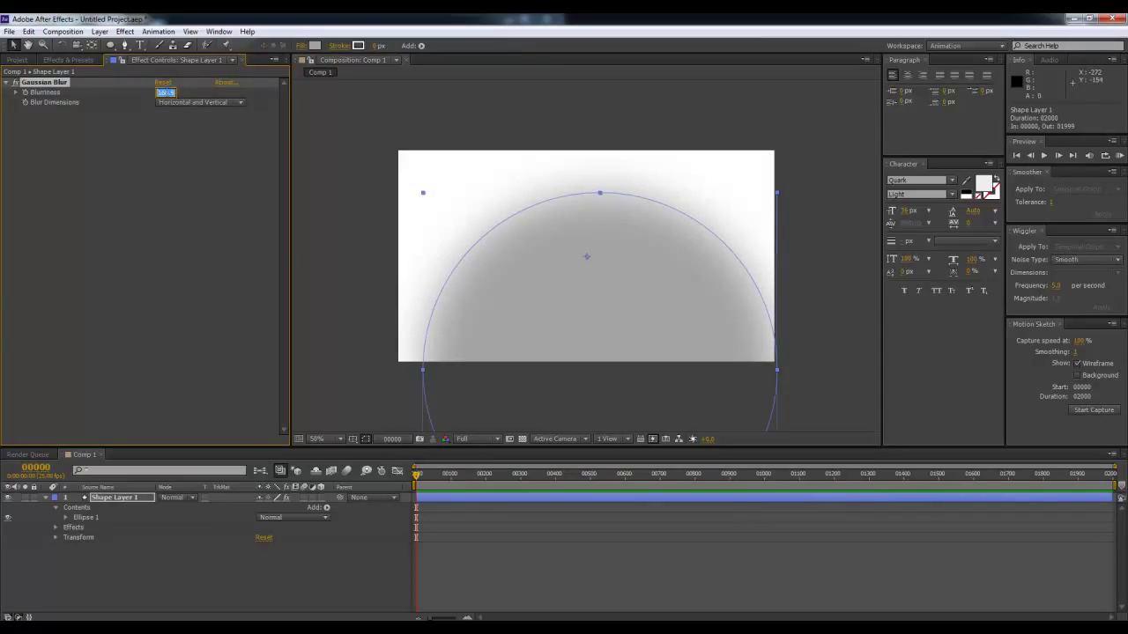
{"action": "type", "text": "2000"}
{"action": "key", "text": "Return"}
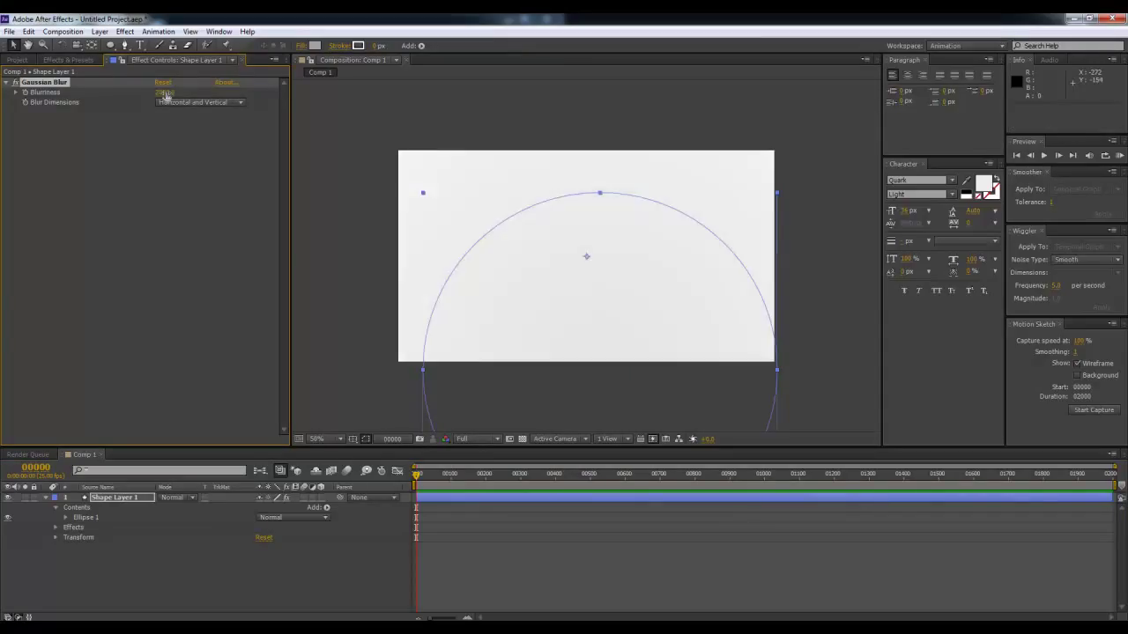
{"action": "left_click_drag", "start_coordinate": [506, 271], "coordinate": [498, 338]}
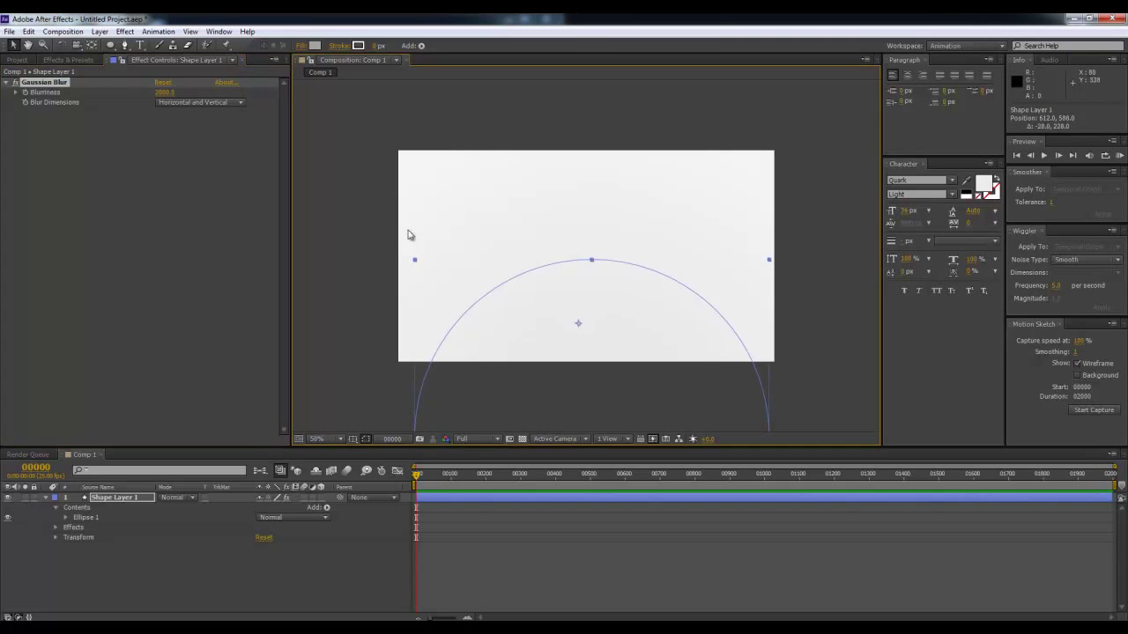
{"action": "left_click", "coordinate": [166, 93]}
{"action": "type", "text": "1500"}
{"action": "key", "text": "Return"}
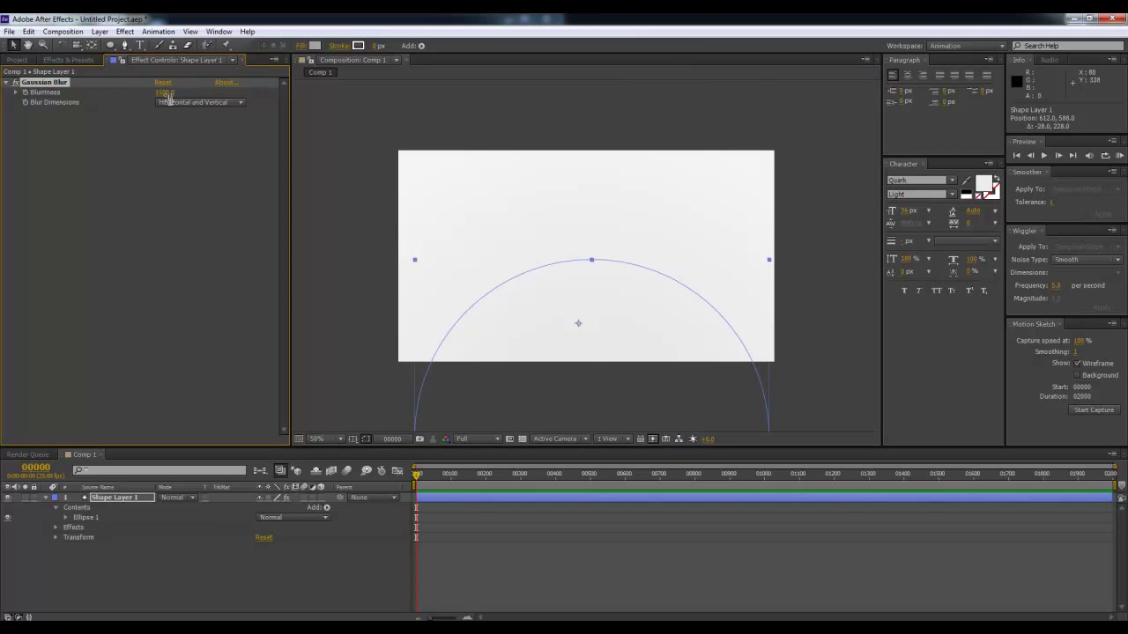
{"action": "mouse_move", "coordinate": [666, 326]}
{"action": "left_mouse_down"}
{"action": "mouse_move", "coordinate": [655, 314]}
{"action": "mouse_move", "coordinate": [652, 352]}
{"action": "left_mouse_up"}
- Fine-tune the blurred circle's placement, moving it higher in the comp
{"action": "left_click", "coordinate": [830, 255]}
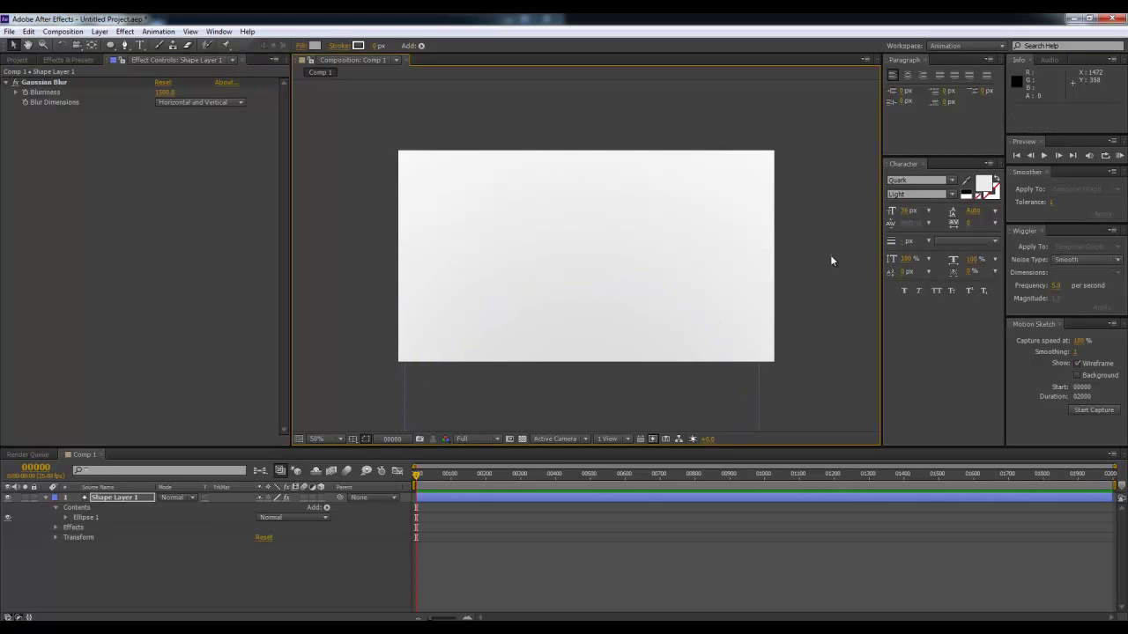
{"action": "scroll", "coordinate": [830, 255], "scroll_direction": "up", "scroll_amount": 2}
{"action": "scroll", "coordinate": [594, 383], "scroll_direction": "down", "scroll_amount": 2}
{"action": "left_click_drag", "start_coordinate": [588, 364], "coordinate": [594, 300]}
{"action": "left_click", "coordinate": [818, 255]}
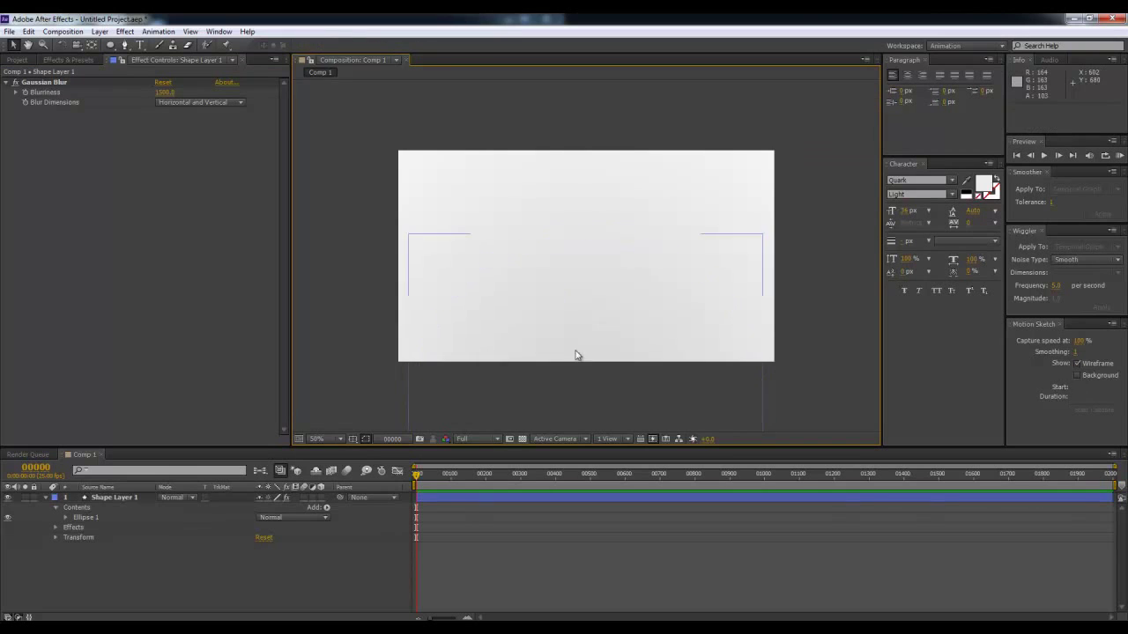
{"action": "scroll", "coordinate": [571, 350], "scroll_direction": "up", "scroll_amount": 2}
{"action": "scroll", "coordinate": [555, 348], "scroll_direction": "down", "scroll_amount": 2}
- Change the circle's fill colour to a darker grey
{"action": "left_click", "coordinate": [511, 325]}
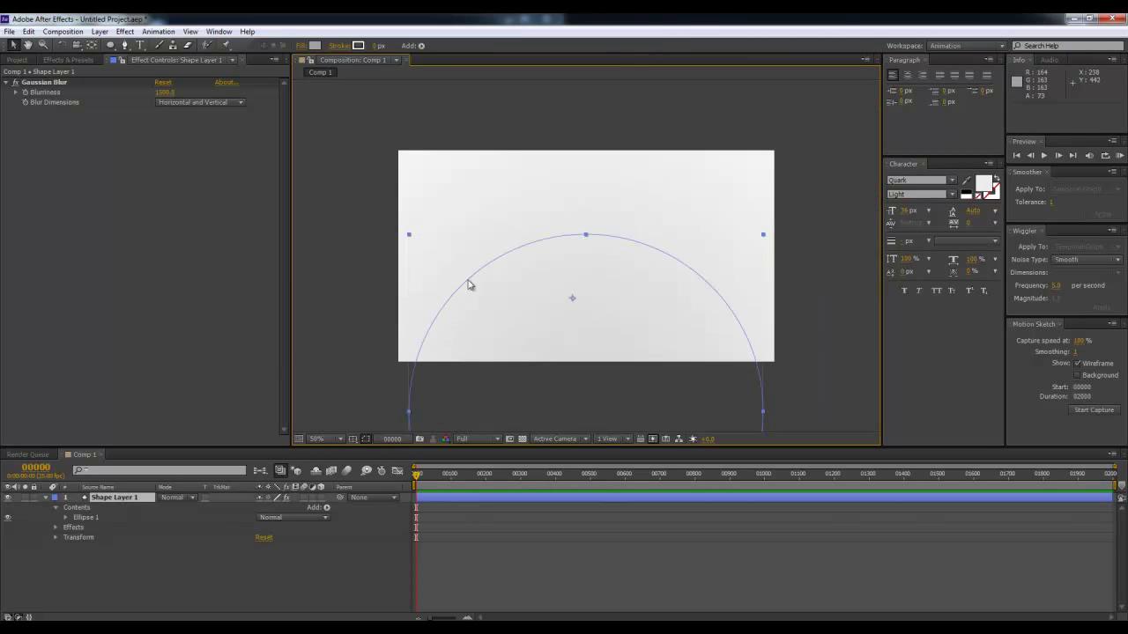
{"action": "left_click", "coordinate": [314, 45]}
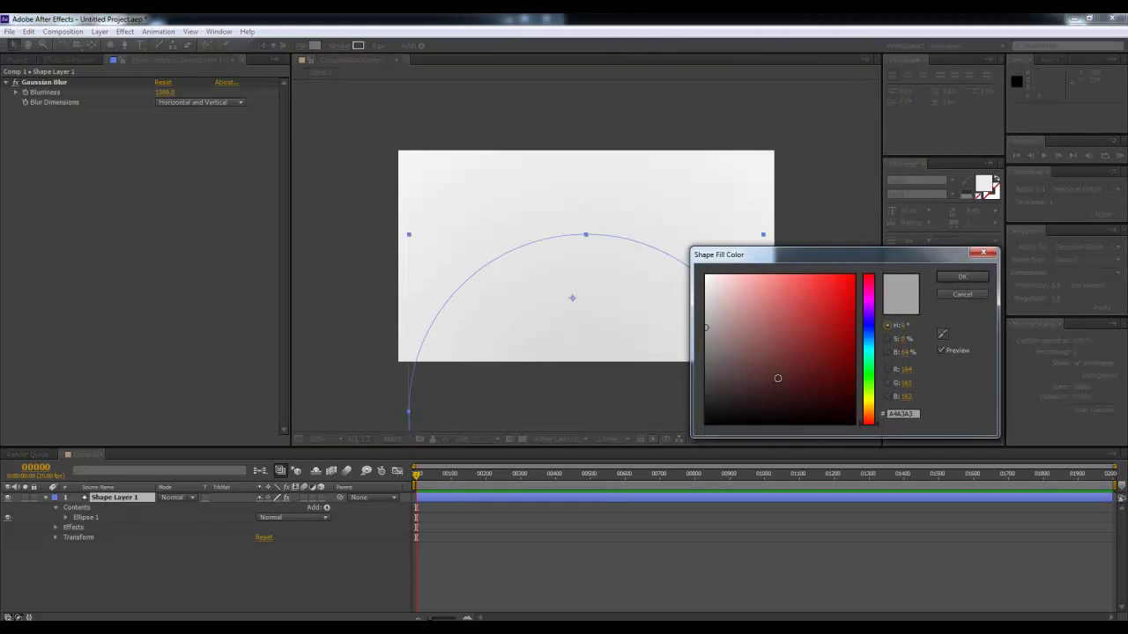
{"action": "left_click_drag", "start_coordinate": [713, 339], "coordinate": [711, 432]}
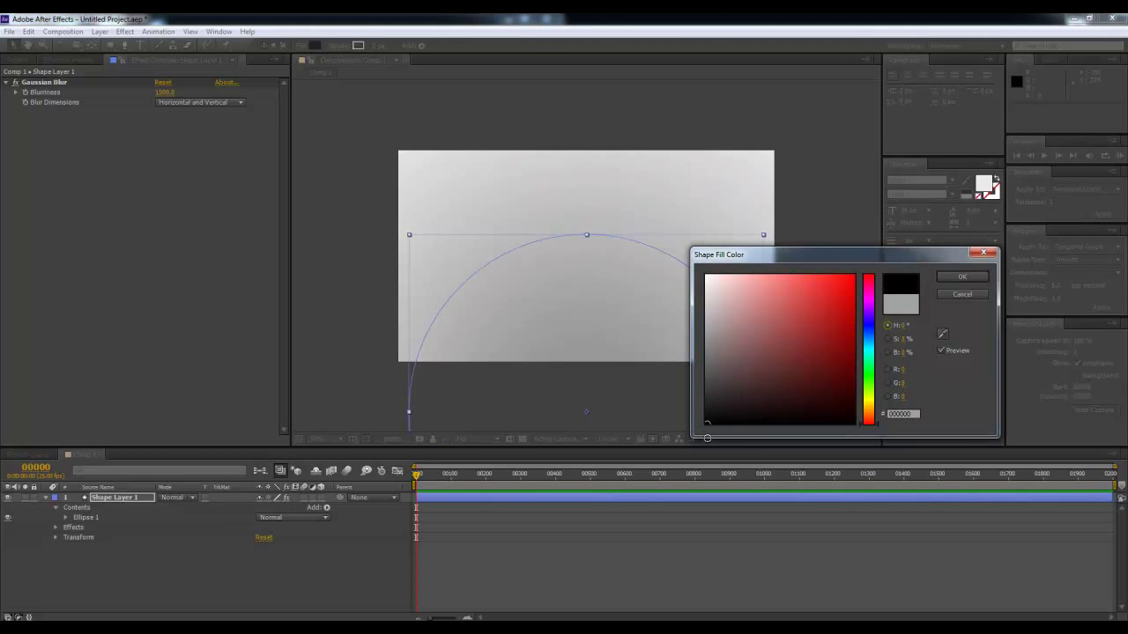
{"action": "left_click_drag", "start_coordinate": [706, 437], "coordinate": [707, 383]}
{"action": "left_click", "coordinate": [984, 278]}
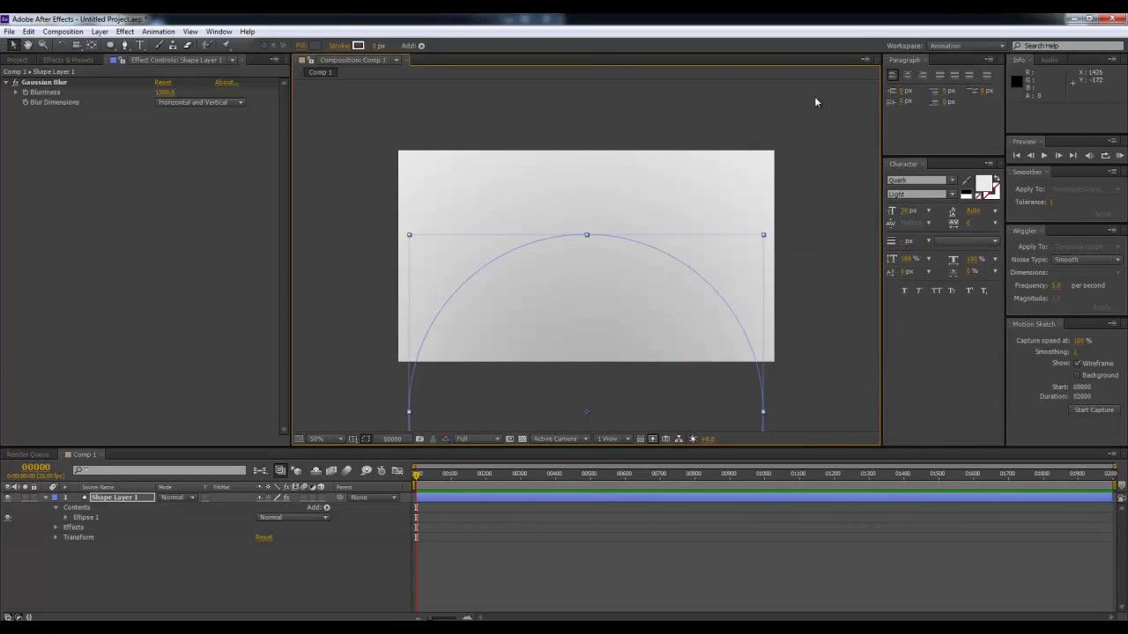
{"action": "left_click", "coordinate": [775, 190]}
{"action": "key", "text": "grave"}
{"action": "key", "text": "grave"}
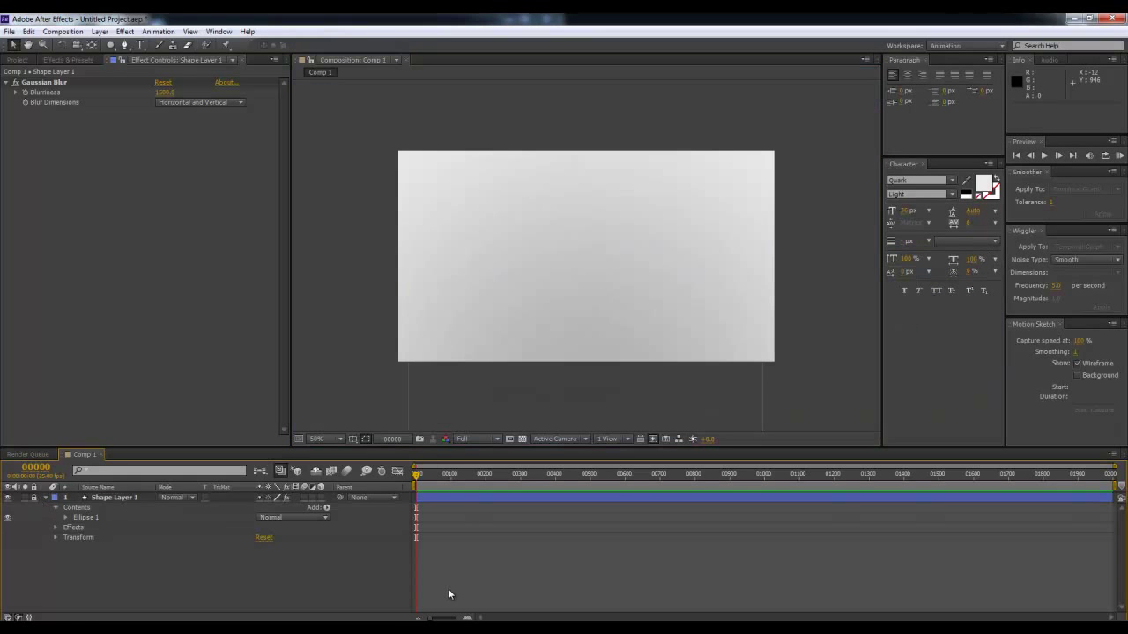
- Add a full-frame black solid layer above the shape layer
{"action": "right_click", "coordinate": [447, 589]}
{"action": "mouse_move", "coordinate": [509, 465]}
{"action": "left_click", "coordinate": [674, 494]}
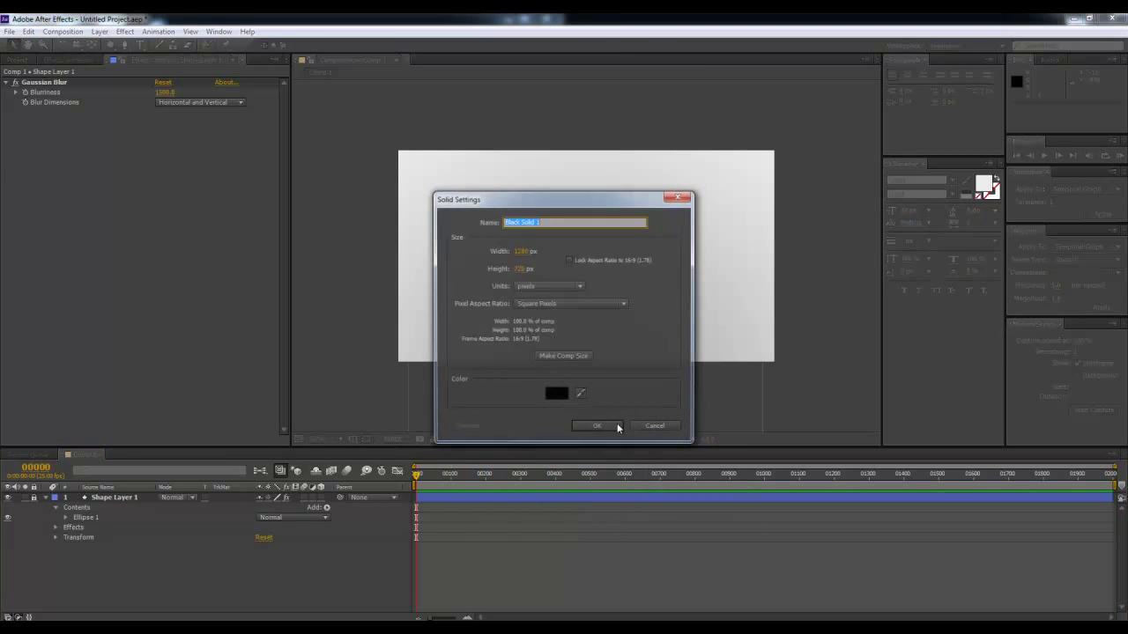
{"action": "left_click", "coordinate": [598, 427]}
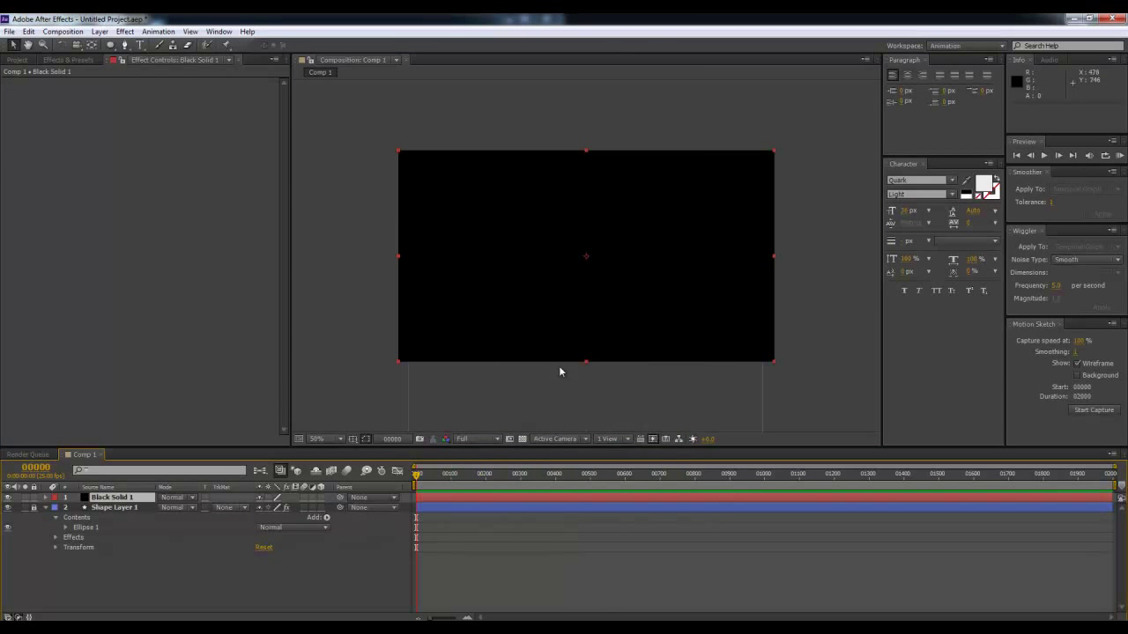
{"action": "left_click", "coordinate": [68, 59]}
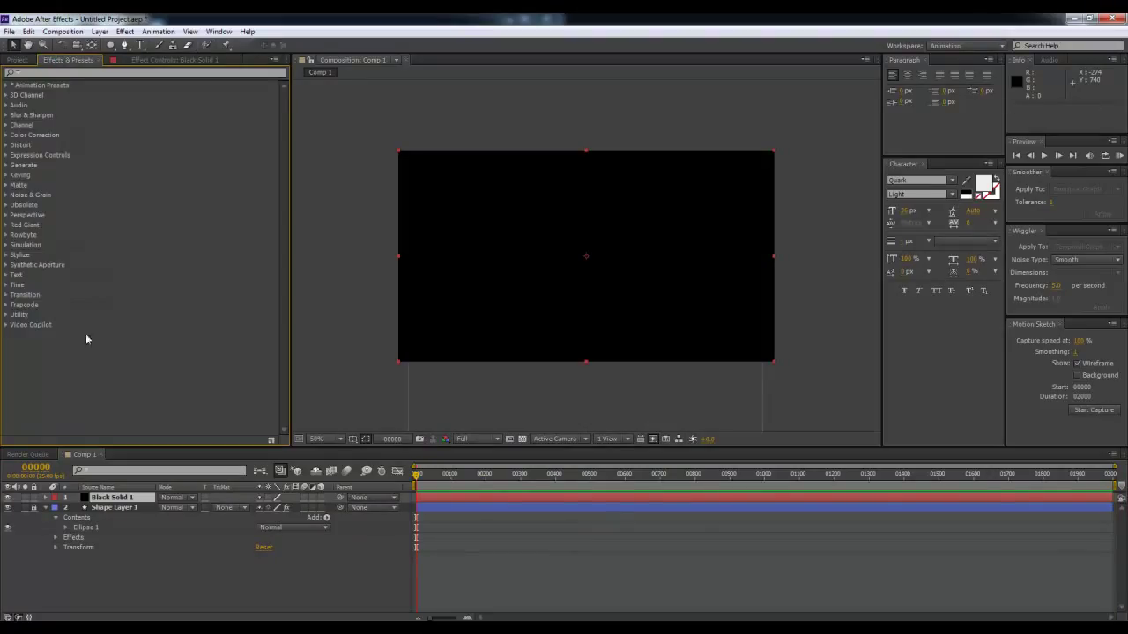
- Drag the Rowbyte Plexus effect from Effects & Presets onto Black Solid 1
{"action": "left_click", "coordinate": [5, 235]}
{"action": "left_click_drag", "start_coordinate": [41, 246], "coordinate": [506, 501]}
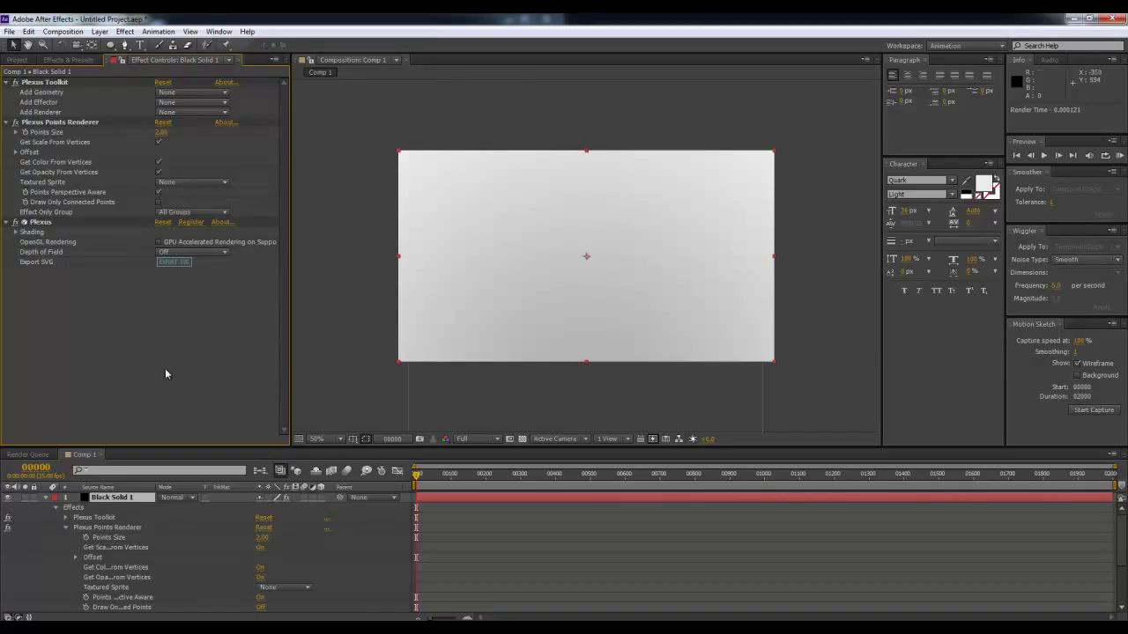
{"action": "left_click", "coordinate": [359, 336]}
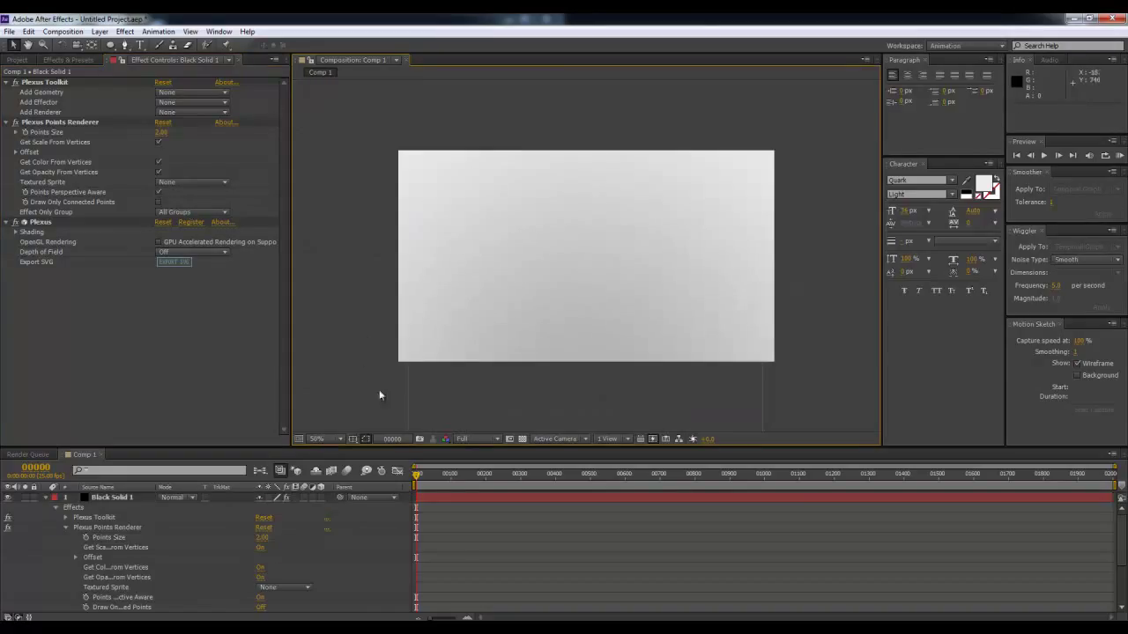
{"action": "left_click", "coordinate": [426, 493]}
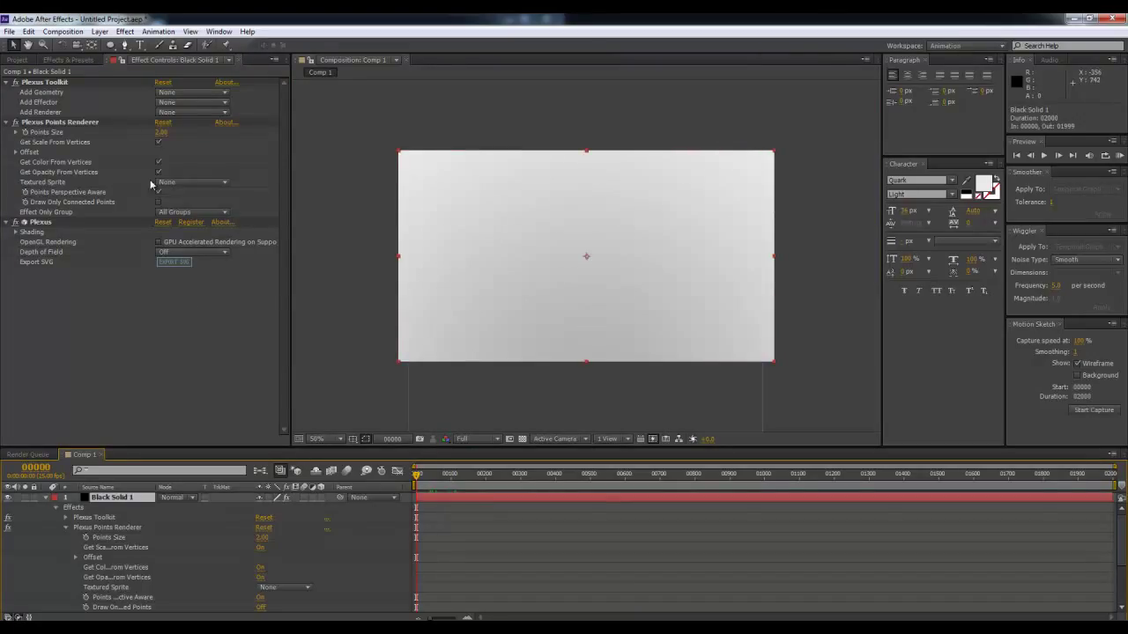
{"action": "left_click", "coordinate": [183, 94]}
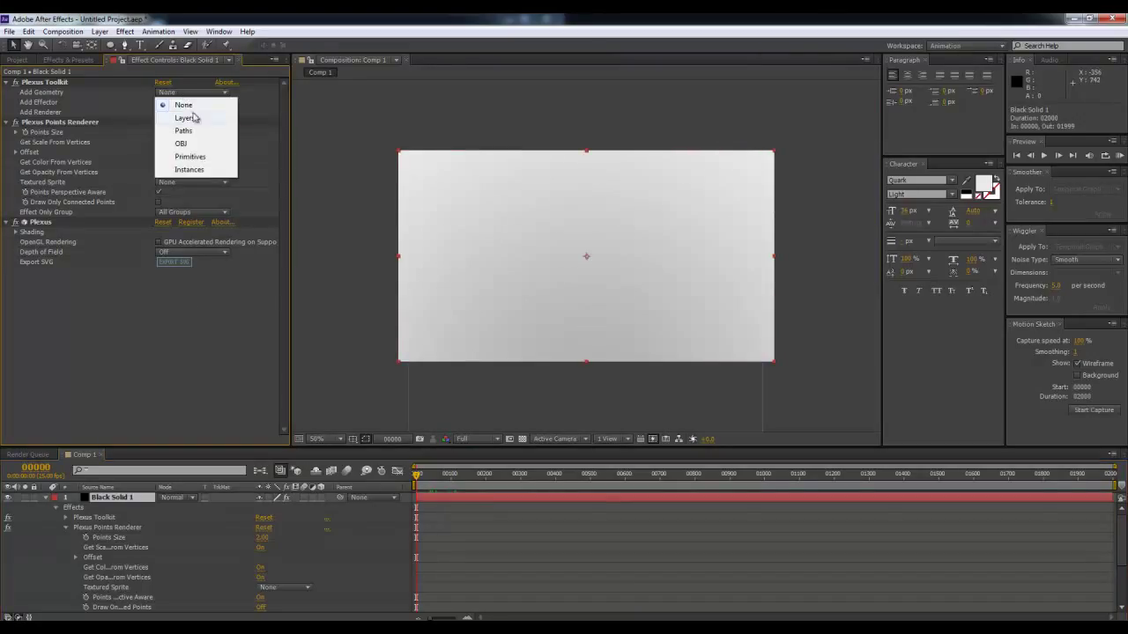
- Add Primitives geometry set to Sphere and make the point colour black
{"action": "left_click", "coordinate": [190, 157]}
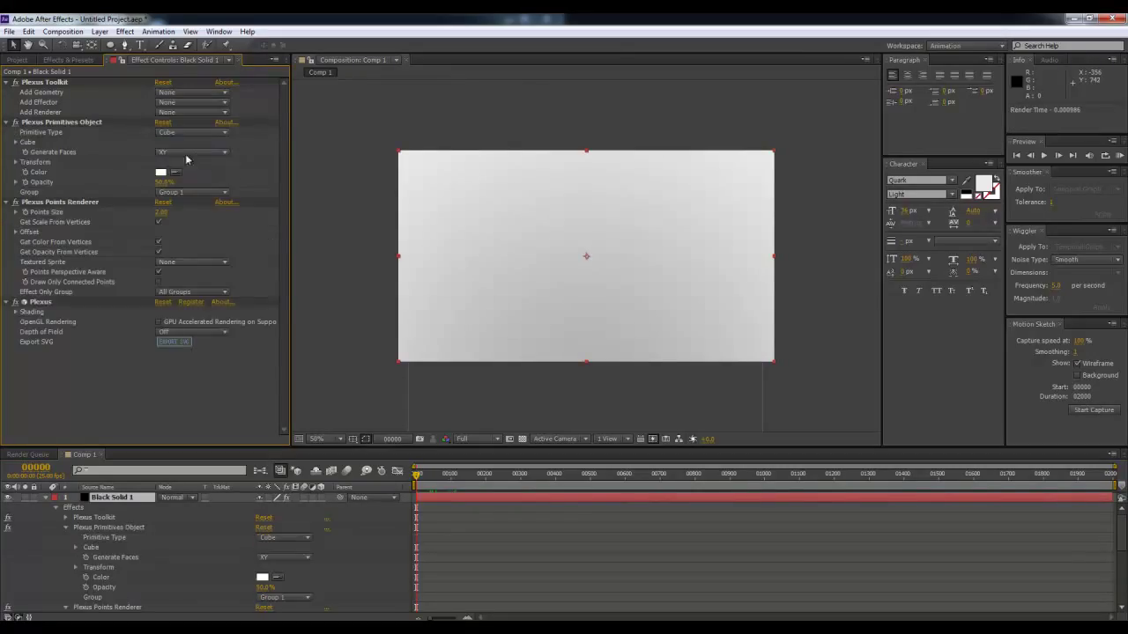
{"action": "left_click", "coordinate": [180, 133]}
{"action": "left_click", "coordinate": [176, 156]}
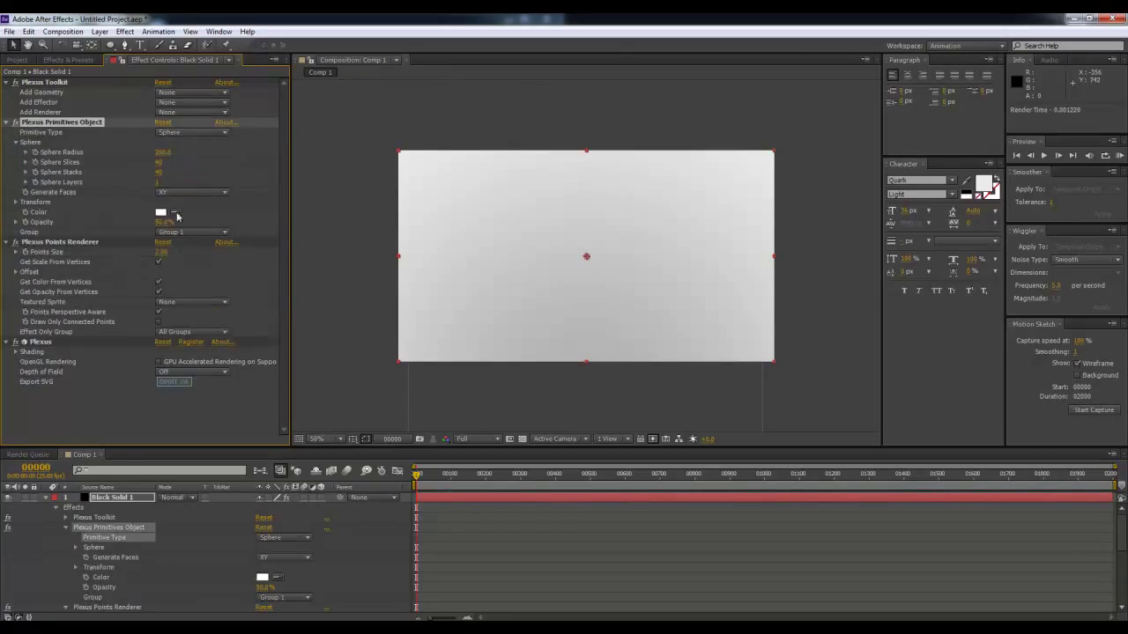
{"action": "left_click", "coordinate": [160, 212]}
{"action": "left_click_drag", "start_coordinate": [710, 417], "coordinate": [678, 426]}
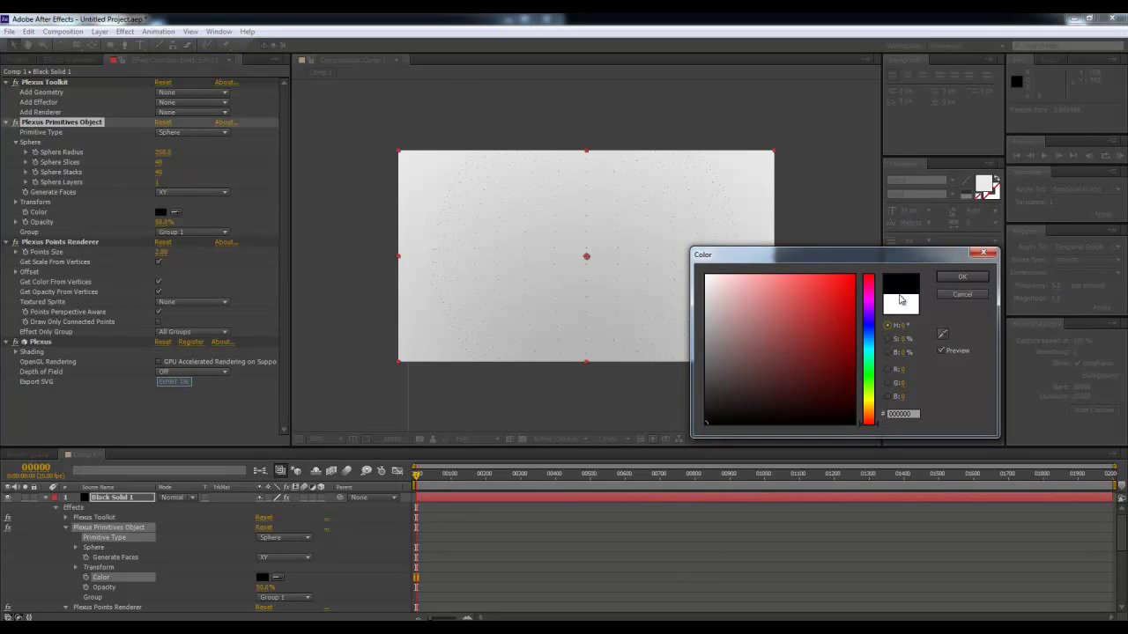
{"action": "left_click", "coordinate": [942, 278]}
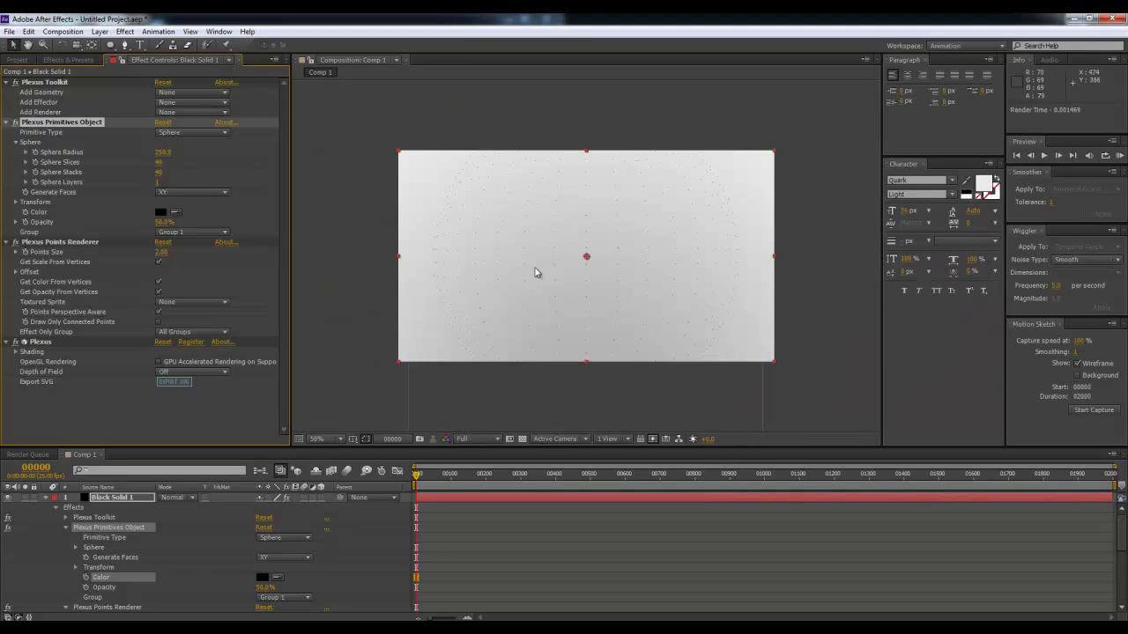
- Preview the sphere points at full-size zoom while scrubbing through time
{"action": "key", "text": "slash"}
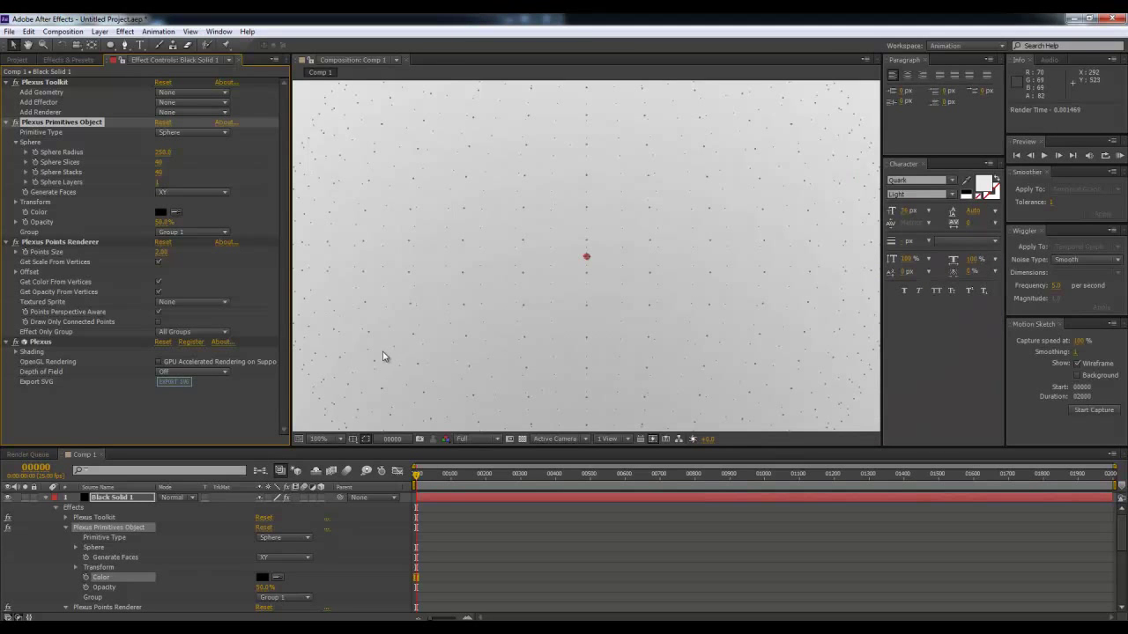
{"action": "key", "text": "comma"}
{"action": "key", "text": "comma"}
{"action": "key", "text": "comma"}
{"action": "key", "text": "slash"}
{"action": "left_click_drag", "start_coordinate": [421, 477], "coordinate": [415, 477]}
{"action": "left_click", "coordinate": [357, 568]}
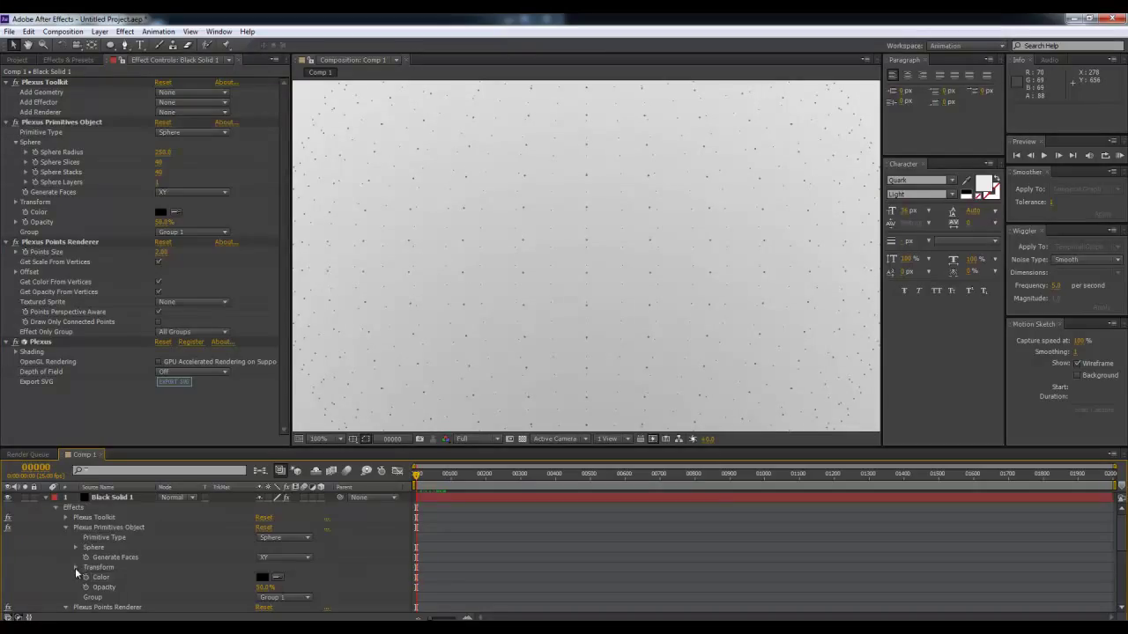
{"action": "left_click", "coordinate": [76, 567]}
{"action": "scroll", "coordinate": [239, 550], "scroll_direction": "down", "scroll_amount": 2}
{"action": "scroll", "coordinate": [249, 569], "scroll_direction": "down", "scroll_amount": 2}
- Try a Points Size of 4, then return it to 2
{"action": "left_click", "coordinate": [261, 539]}
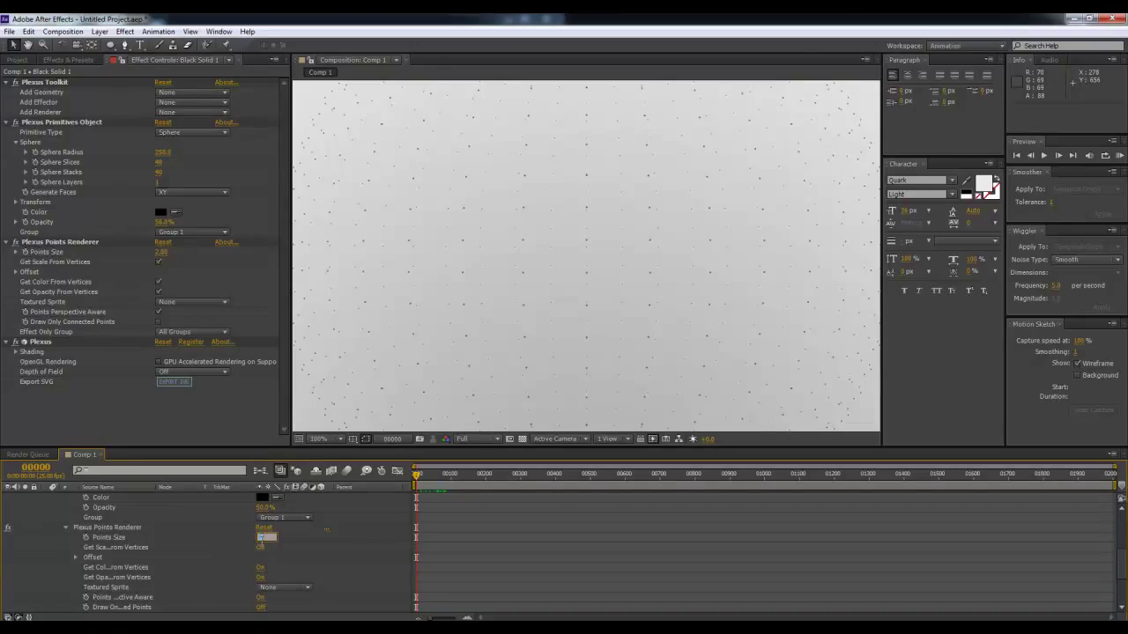
{"action": "type", "text": "4"}
{"action": "key", "text": "Return"}
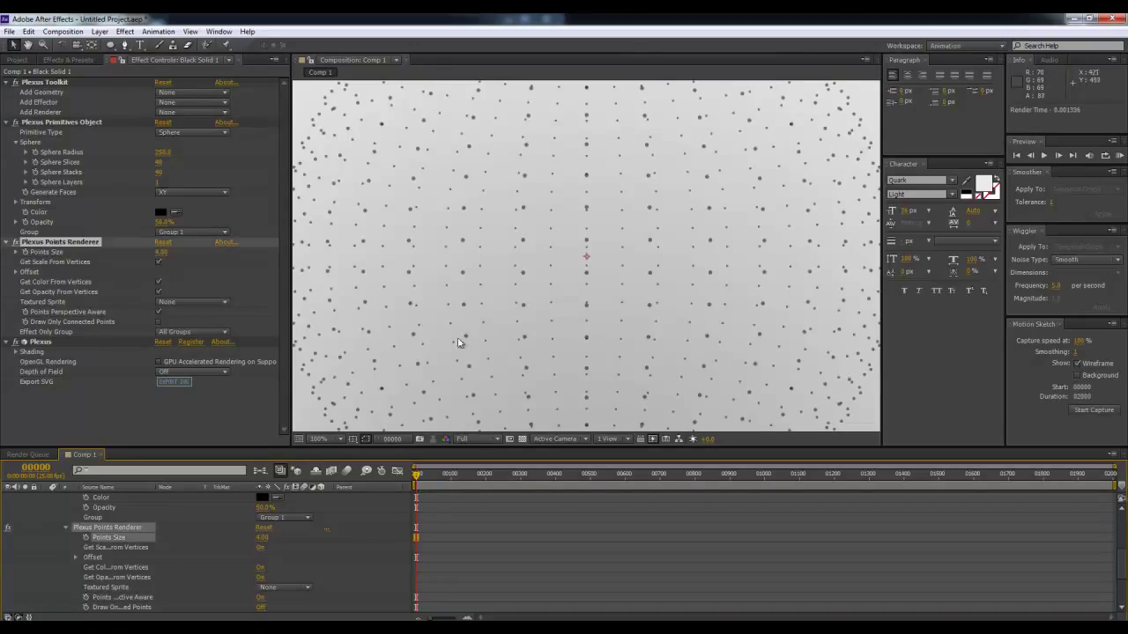
{"action": "left_click", "coordinate": [263, 538]}
{"action": "type", "text": "2"}
{"action": "key", "text": "Return"}
{"action": "scroll", "coordinate": [785, 297], "scroll_direction": "down", "scroll_amount": 2}
{"action": "right_click", "coordinate": [818, 232]}
{"action": "left_click", "coordinate": [828, 192]}
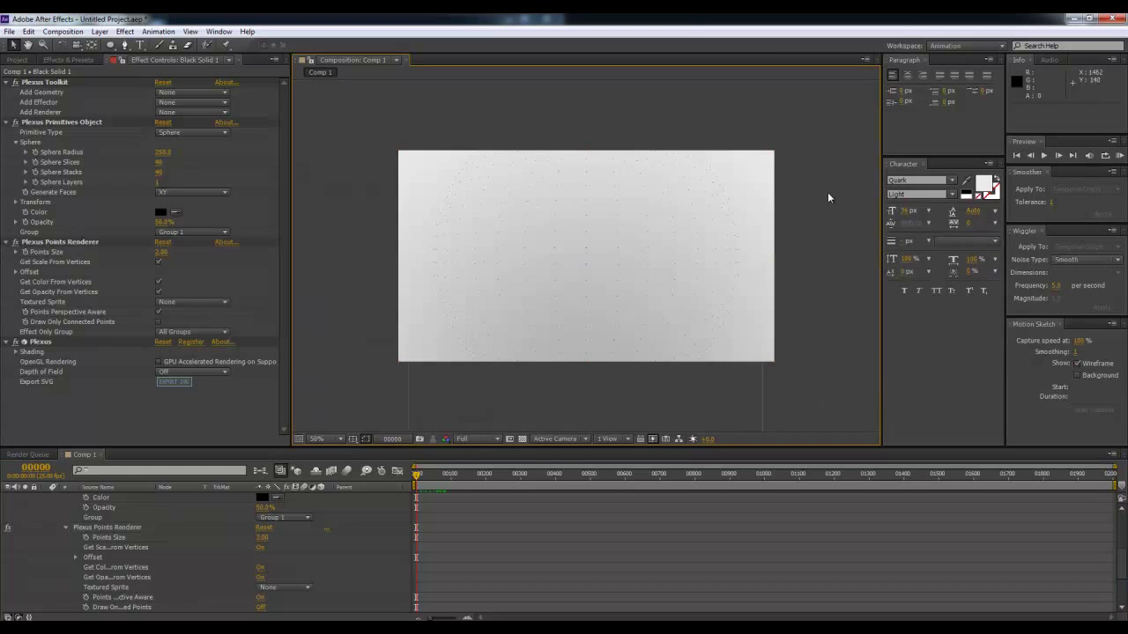
- Drag the sphere's Center to the lower right, fit the view, and add a Plexus Lines Renderer
{"action": "left_click", "coordinate": [15, 202]}
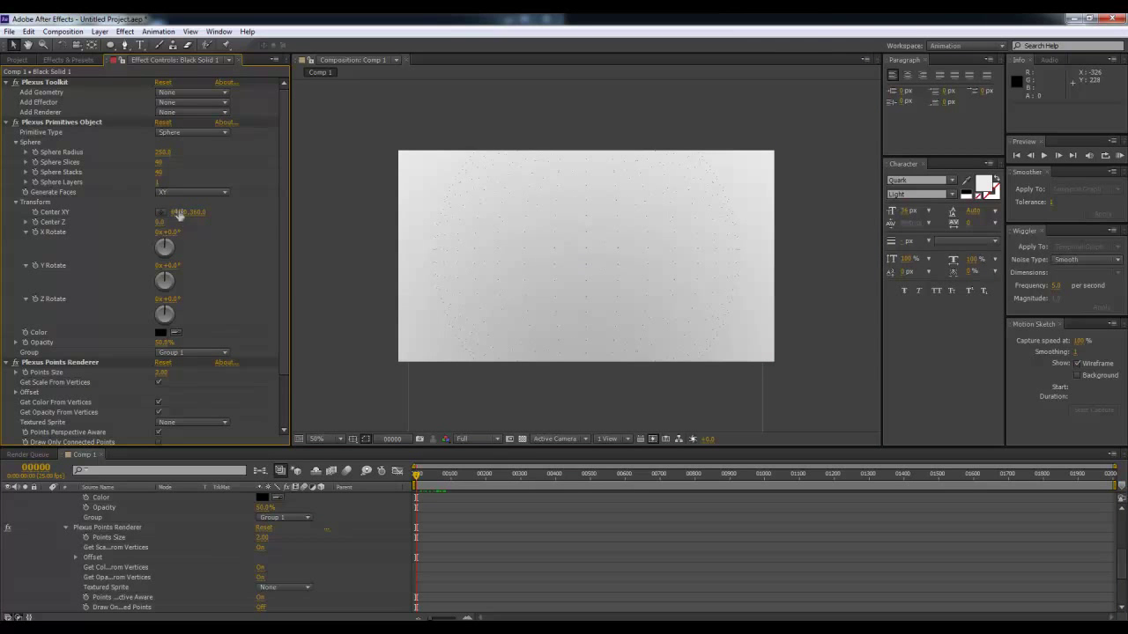
{"action": "left_click", "coordinate": [179, 215]}
{"action": "mouse_move", "coordinate": [589, 257]}
{"action": "left_mouse_down"}
{"action": "mouse_move", "coordinate": [766, 359]}
{"action": "mouse_move", "coordinate": [742, 345]}
{"action": "left_mouse_up"}
{"action": "left_click", "coordinate": [313, 439]}
{"action": "left_click", "coordinate": [338, 234]}
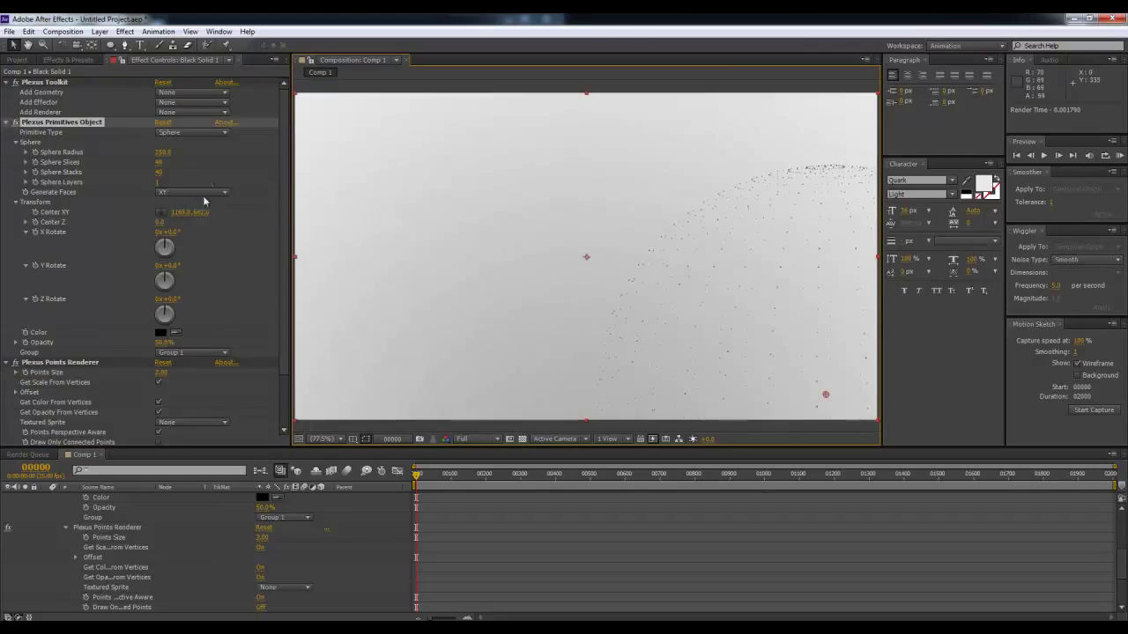
{"action": "left_click_drag", "start_coordinate": [291, 208], "coordinate": [281, 211]}
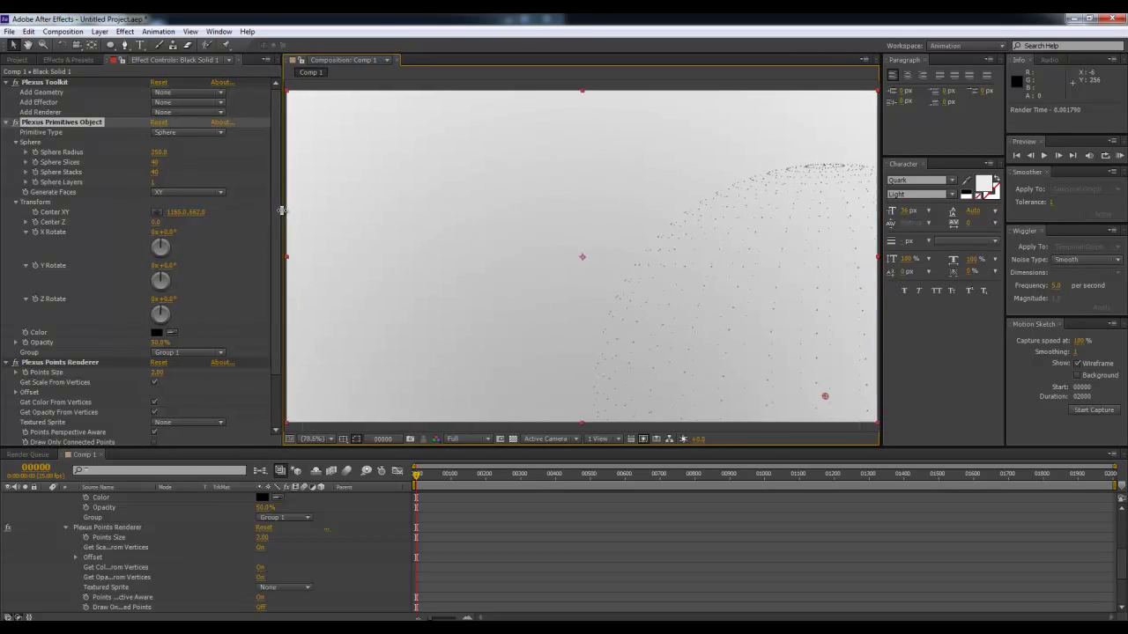
{"action": "left_click", "coordinate": [174, 119]}
{"action": "left_click", "coordinate": [197, 152]}
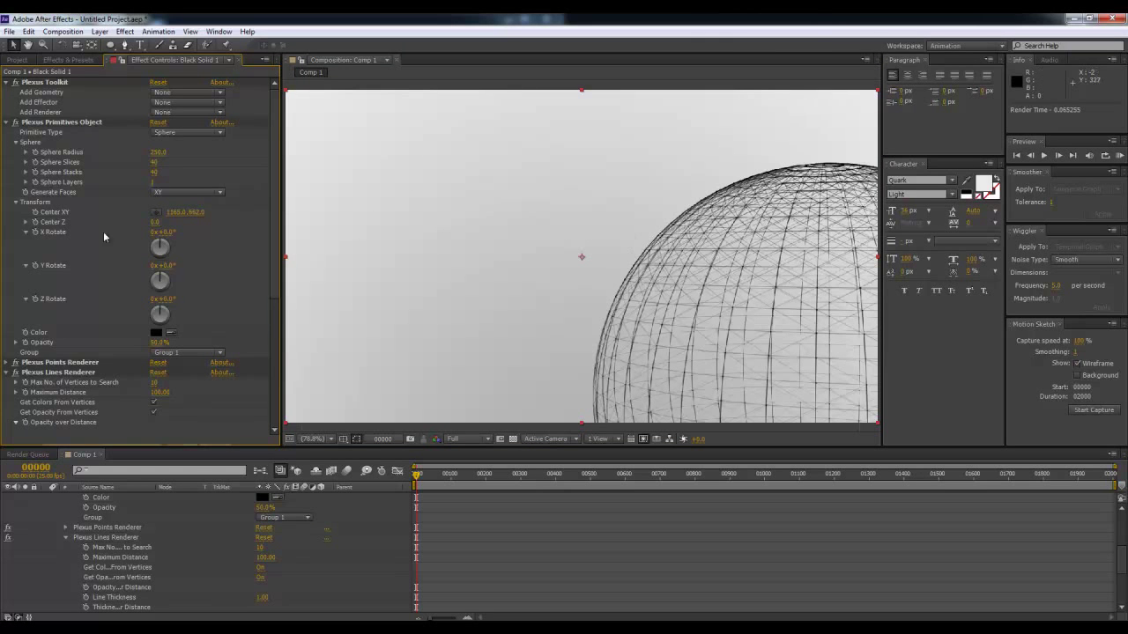
- Lower the lines' Maximum Distance to 74 and set the sphere to 110 slices, 24 stacks
{"action": "scroll", "coordinate": [167, 352], "scroll_direction": "down", "scroll_amount": 8}
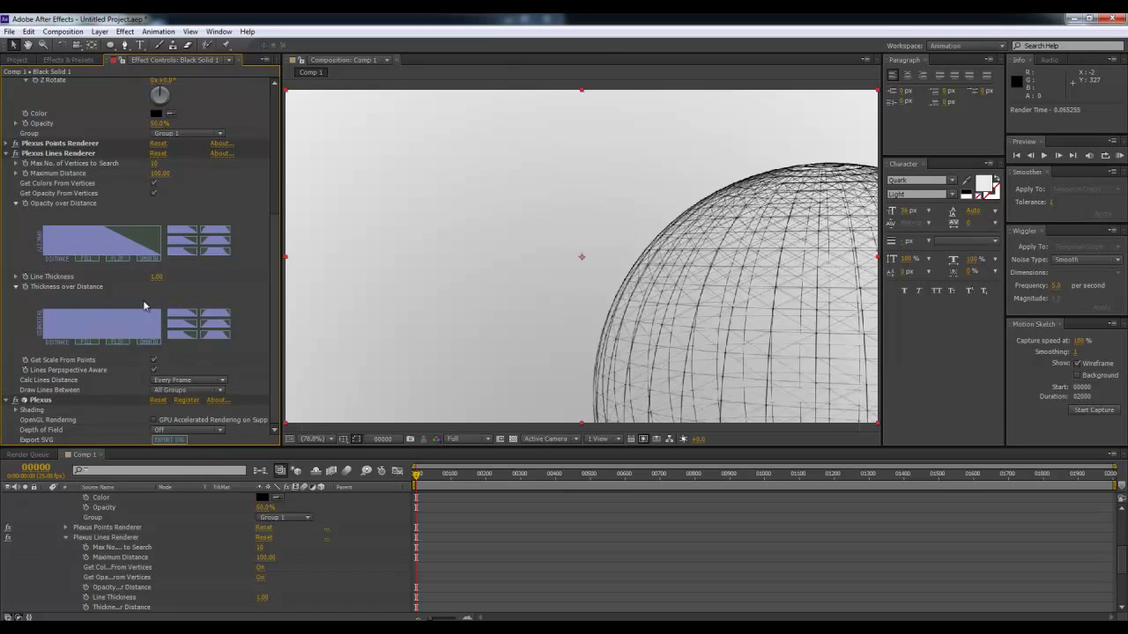
{"action": "mouse_move", "coordinate": [159, 172]}
{"action": "left_mouse_down"}
{"action": "mouse_move", "coordinate": [141, 174]}
{"action": "mouse_move", "coordinate": [162, 178]}
{"action": "mouse_move", "coordinate": [150, 179]}
{"action": "left_mouse_up"}
{"action": "scroll", "coordinate": [184, 243], "scroll_direction": "up", "scroll_amount": 8}
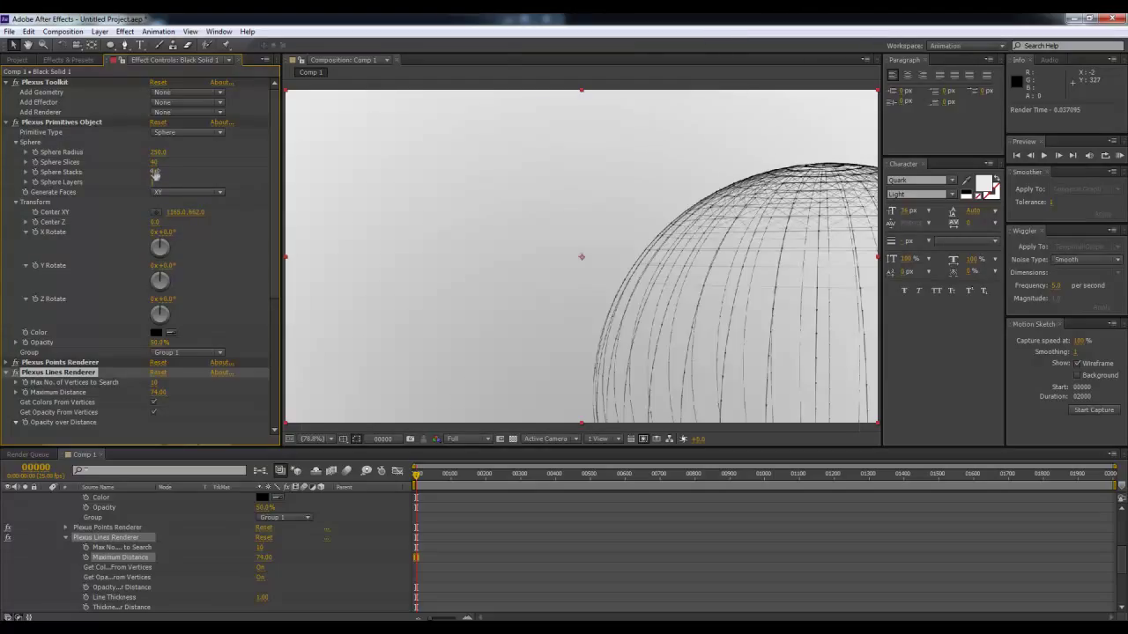
{"action": "mouse_move", "coordinate": [154, 162]}
{"action": "left_mouse_down"}
{"action": "mouse_move", "coordinate": [137, 163]}
{"action": "mouse_move", "coordinate": [157, 172]}
{"action": "mouse_move", "coordinate": [137, 182]}
{"action": "mouse_move", "coordinate": [154, 173]}
{"action": "mouse_move", "coordinate": [137, 164]}
{"action": "mouse_move", "coordinate": [330, 175]}
{"action": "mouse_move", "coordinate": [215, 192]}
{"action": "left_mouse_up"}
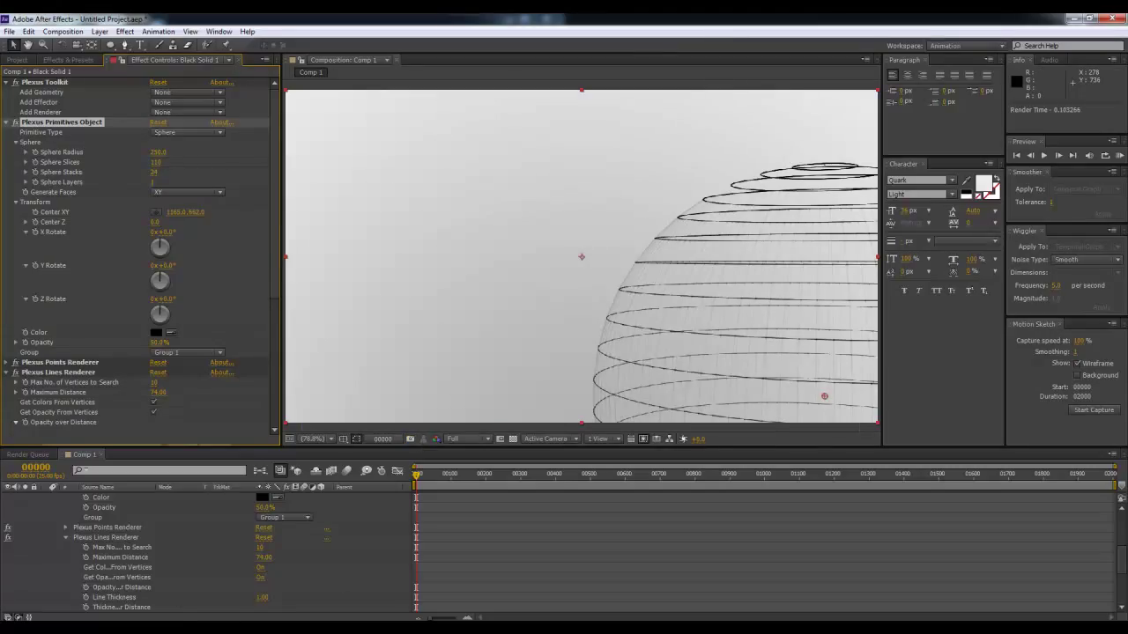
{"action": "key", "text": "ctrl+0"}
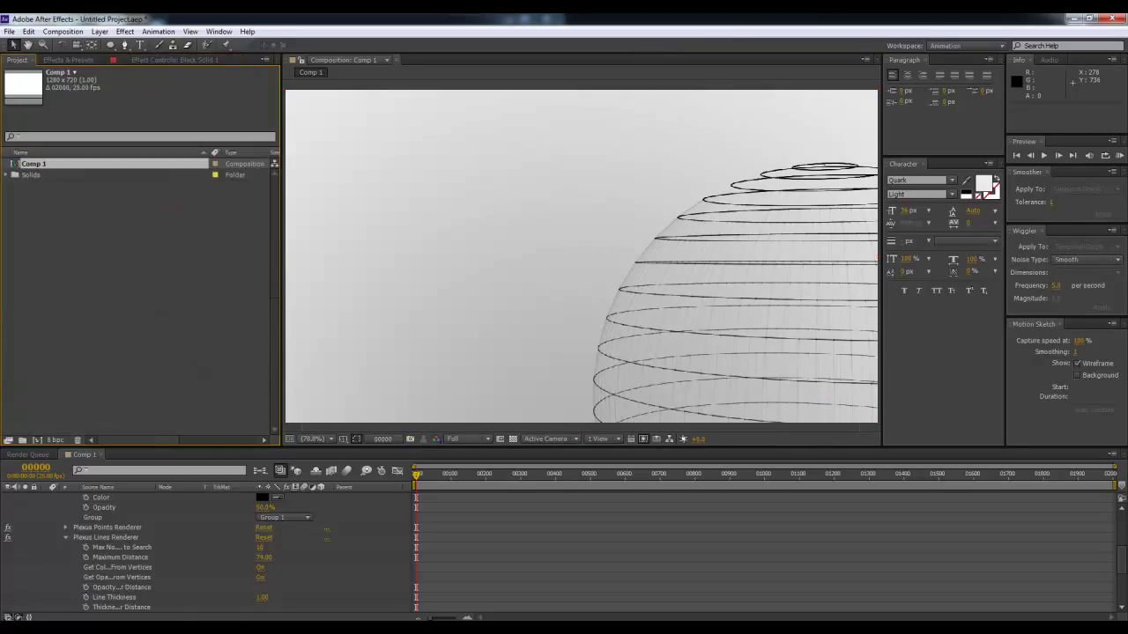
- Add 01 Gangas.m4a to Comp 1 as the top layer, shifted slightly earlier in time
{"action": "left_click", "coordinate": [147, 294]}
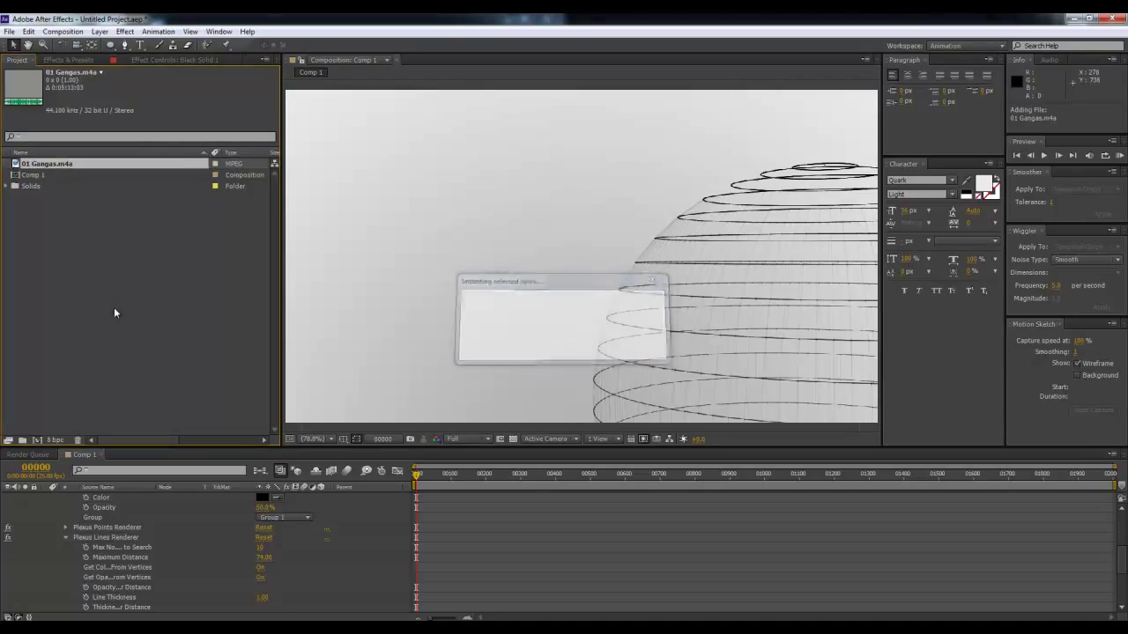
{"action": "left_click_drag", "start_coordinate": [36, 165], "coordinate": [78, 543]}
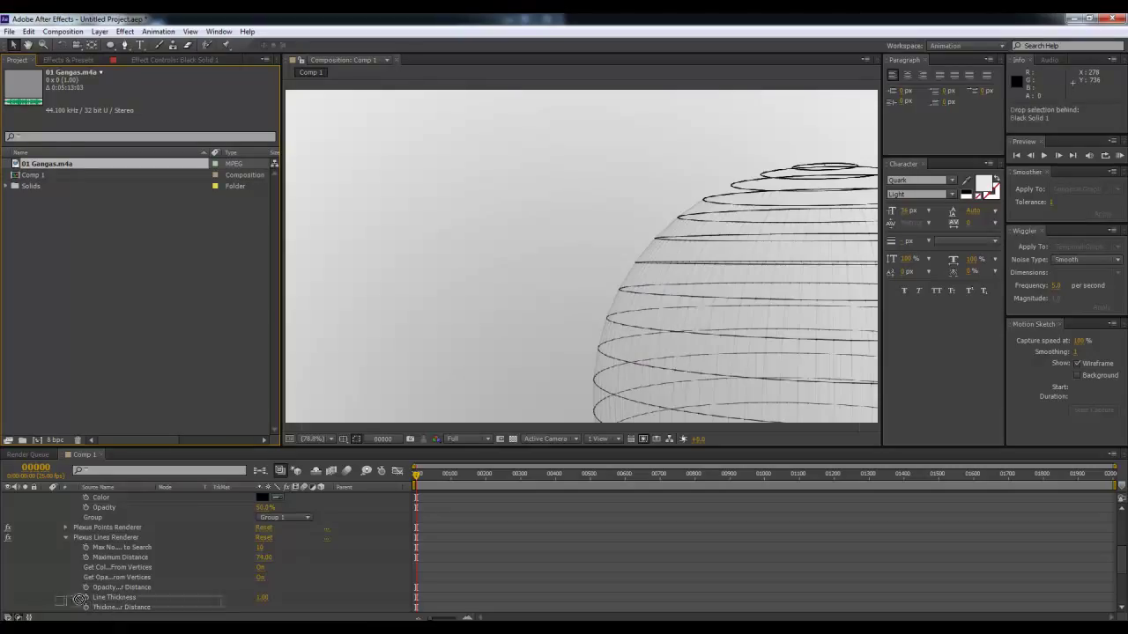
{"action": "scroll", "coordinate": [184, 540], "scroll_direction": "down", "scroll_amount": 2}
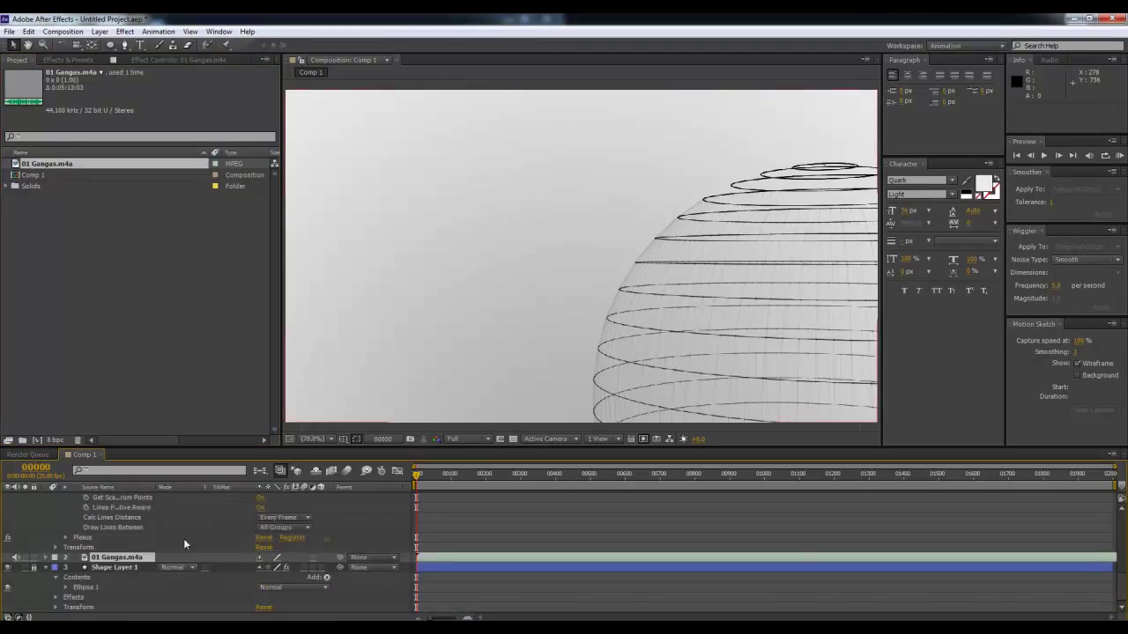
{"action": "left_click_drag", "start_coordinate": [66, 561], "coordinate": [71, 495]}
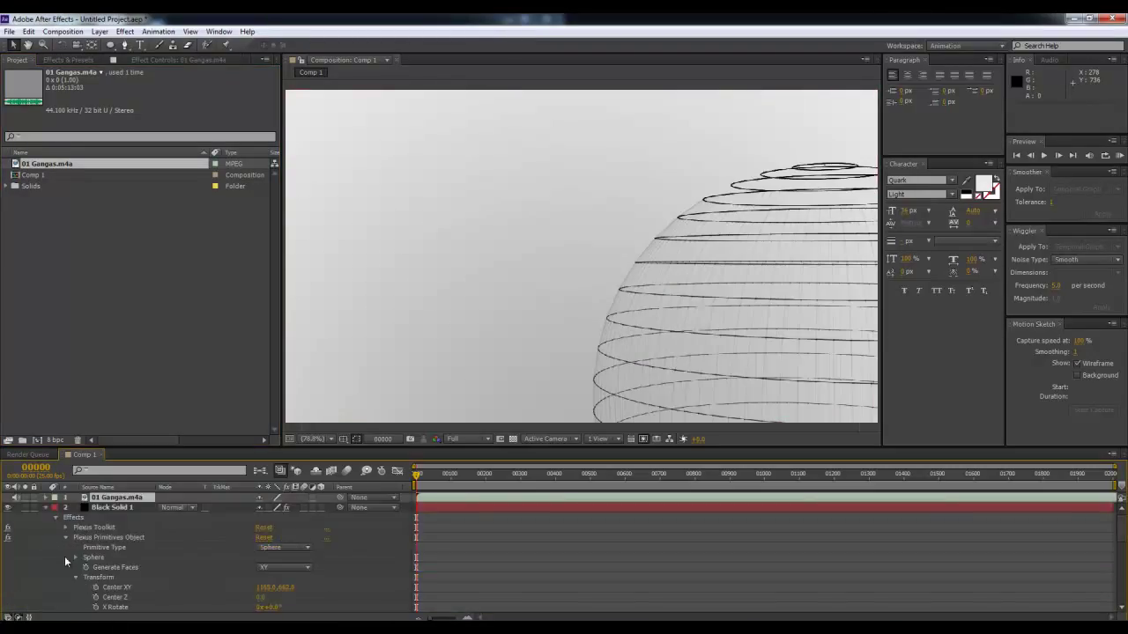
{"action": "right_click", "coordinate": [427, 503]}
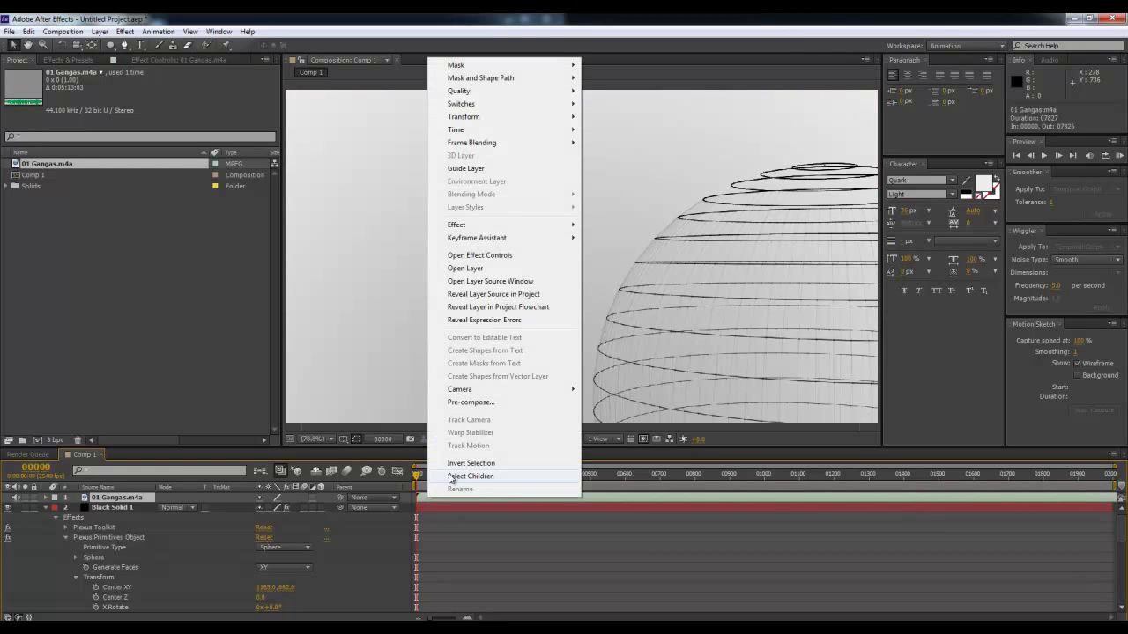
{"action": "key", "text": "Escape"}
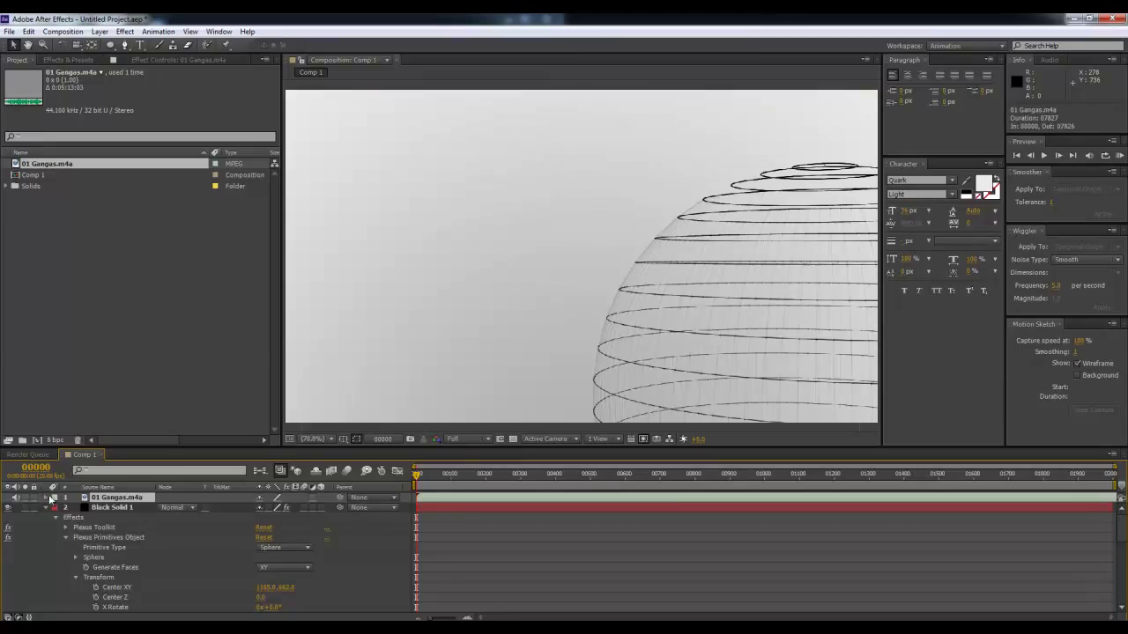
{"action": "left_click_drag", "start_coordinate": [657, 499], "coordinate": [426, 509]}
- Run Keyframe Assistant > Convert Audio to Keyframes on the music layer
{"action": "right_click", "coordinate": [450, 504]}
{"action": "mouse_move", "coordinate": [546, 237]}
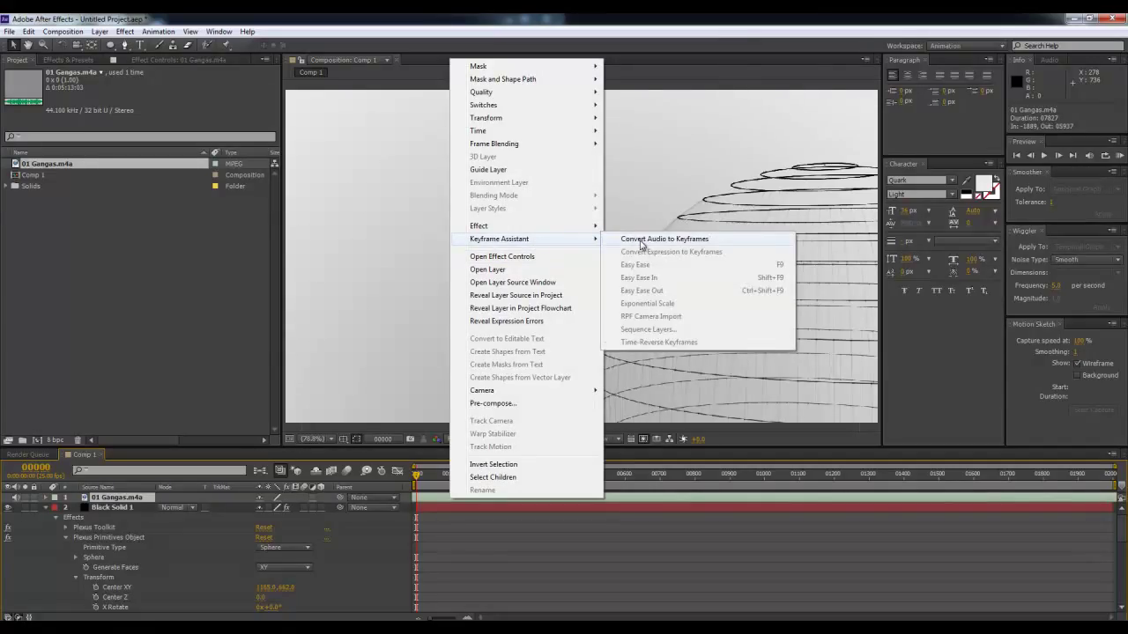
{"action": "left_click", "coordinate": [642, 244]}
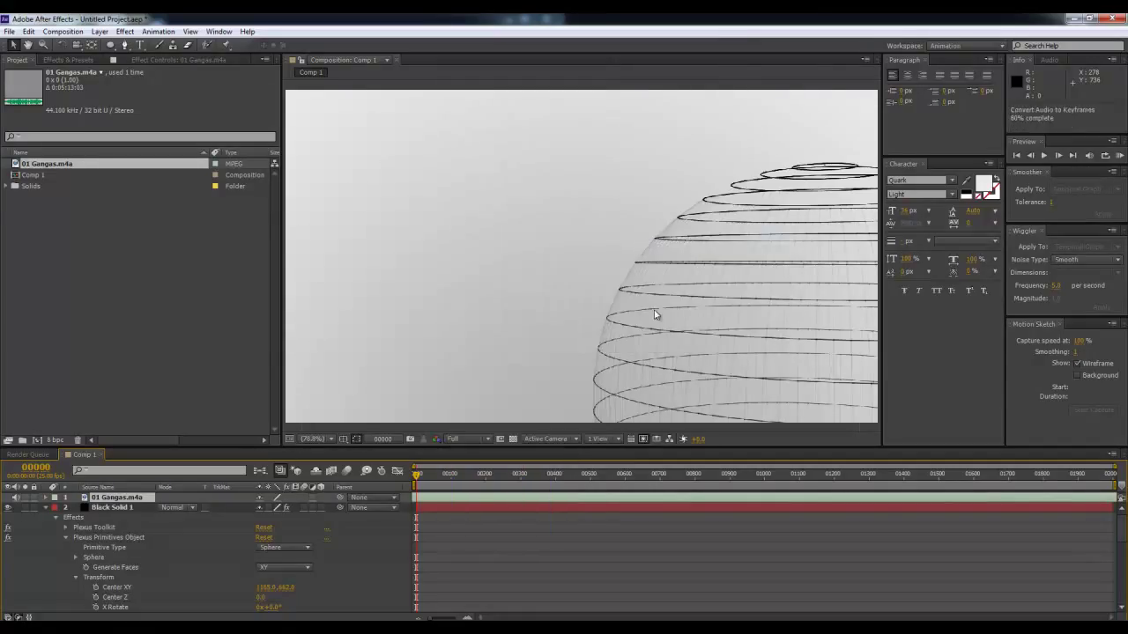
- Expand the Audio Amplitude layer to show its Left, Right and Both Channels properties
{"action": "left_click", "coordinate": [117, 509]}
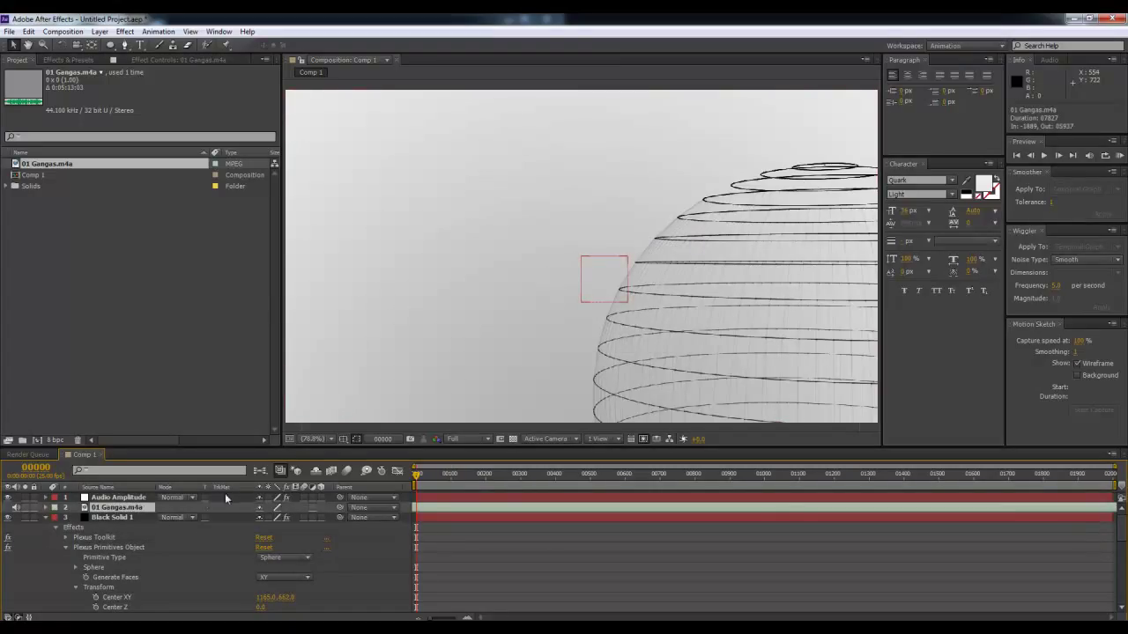
{"action": "left_click", "coordinate": [120, 499]}
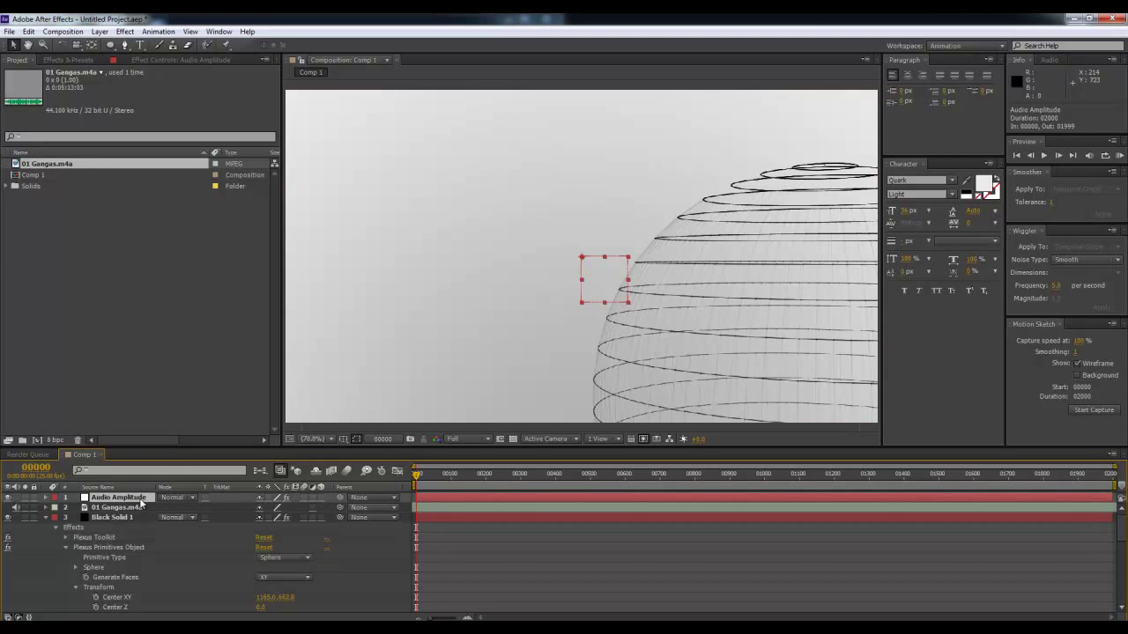
{"action": "left_click", "coordinate": [55, 497]}
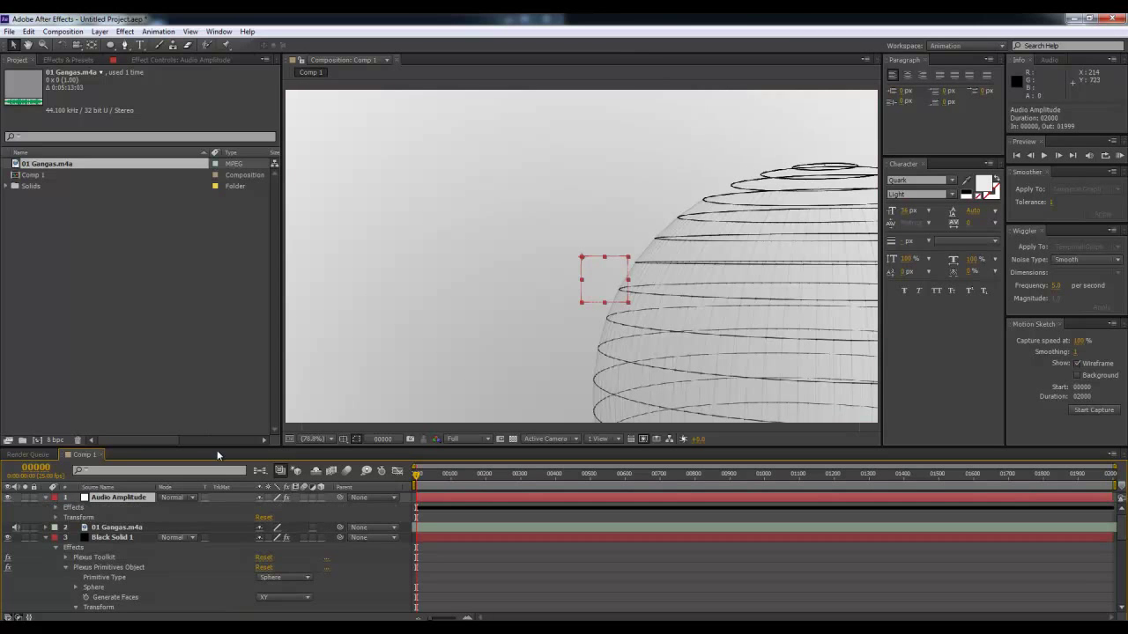
{"action": "left_click_drag", "start_coordinate": [217, 445], "coordinate": [227, 389]}
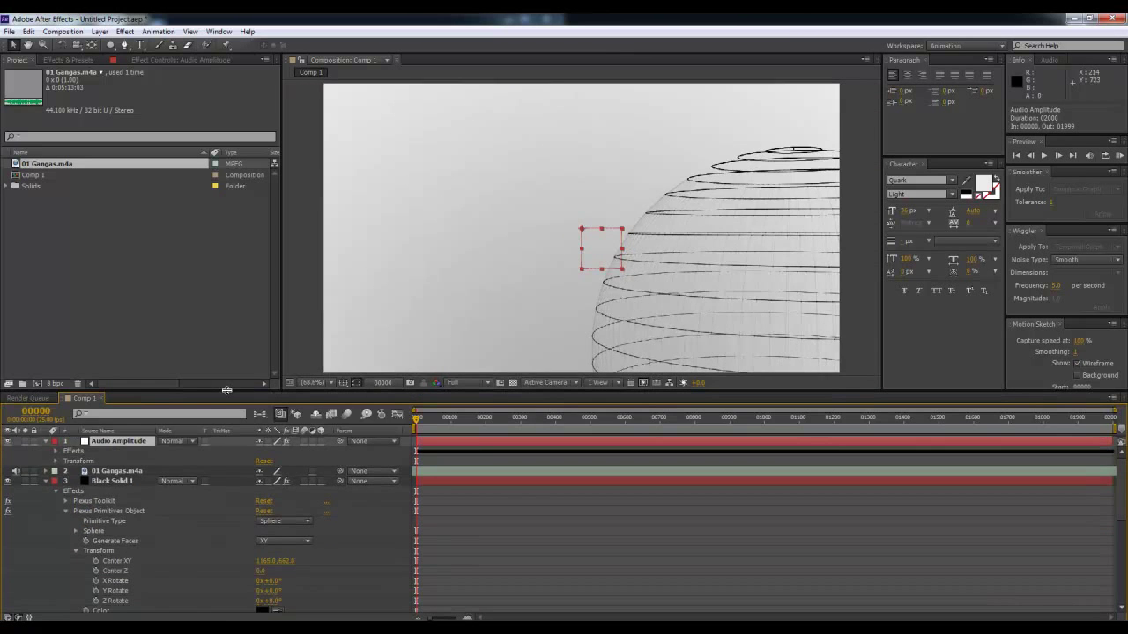
{"action": "left_click", "coordinate": [56, 453]}
{"action": "left_click", "coordinate": [56, 453]}
{"action": "left_click", "coordinate": [55, 453]}
{"action": "left_click", "coordinate": [66, 475]}
{"action": "left_click", "coordinate": [66, 474]}
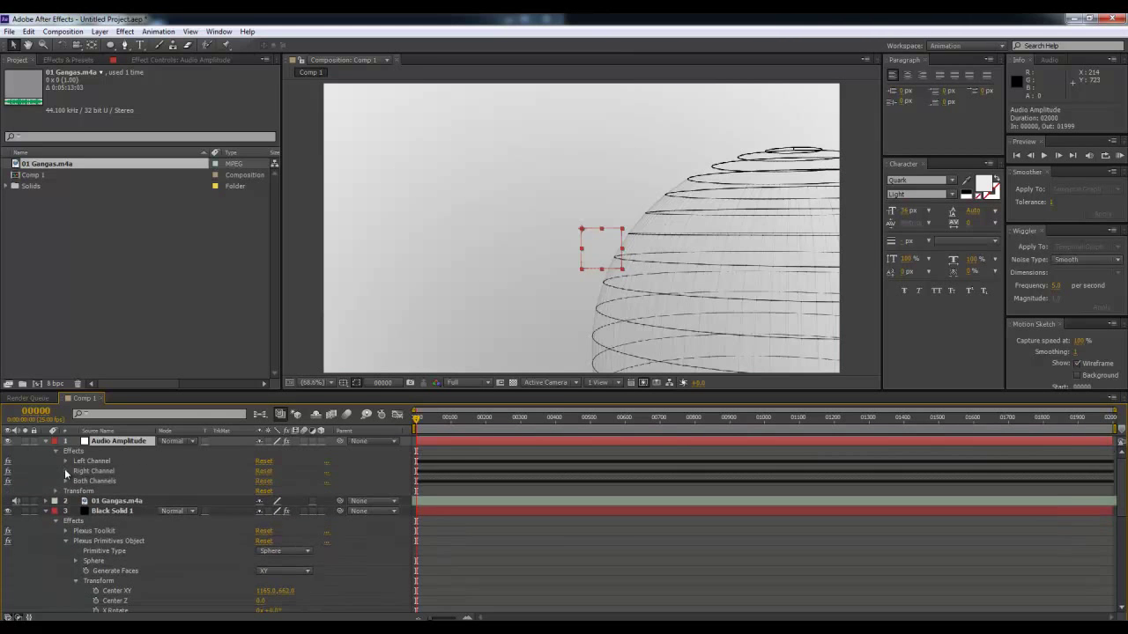
{"action": "left_click", "coordinate": [419, 420]}
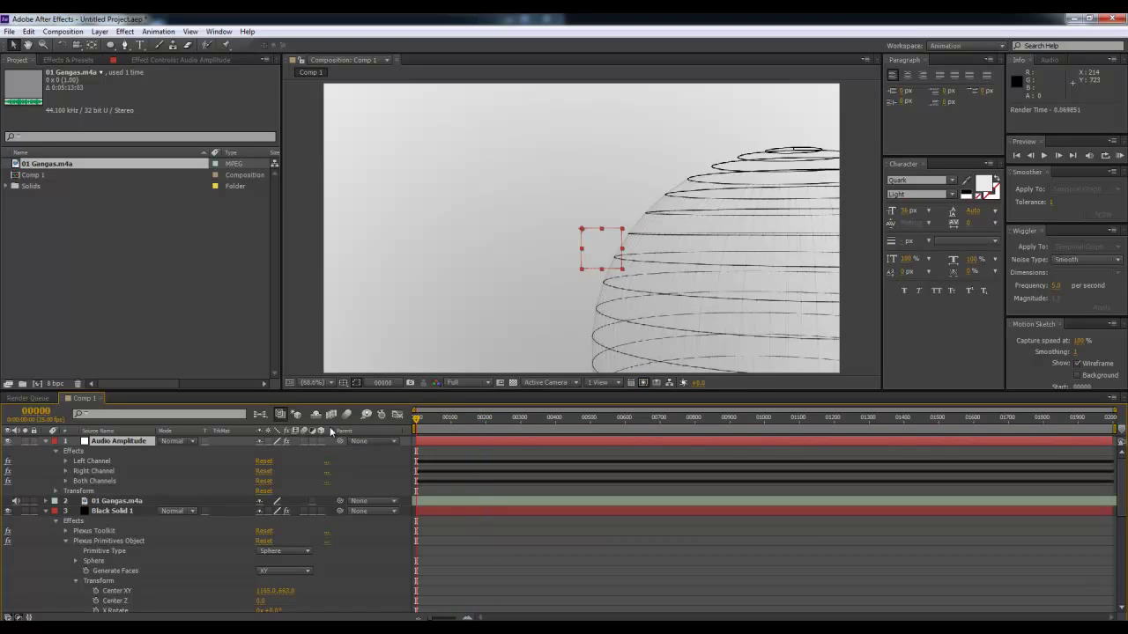
{"action": "scroll", "coordinate": [587, 239], "scroll_direction": "up", "scroll_amount": 1}
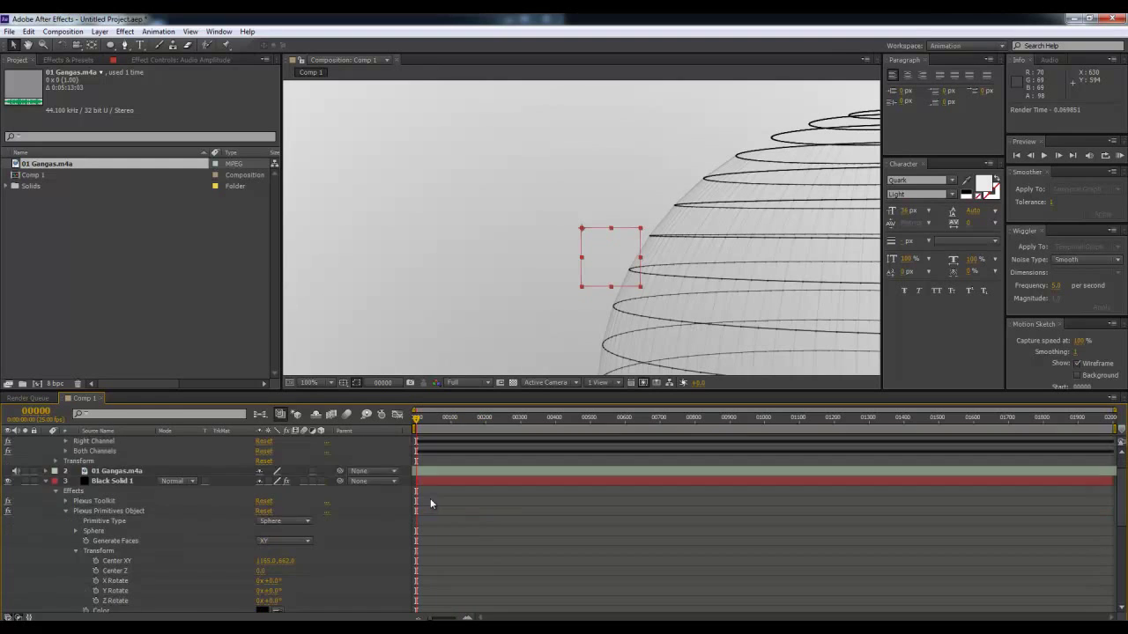
- Select Black Solid 1 and show its Plexus settings in Effect Controls
{"action": "left_click", "coordinate": [426, 513]}
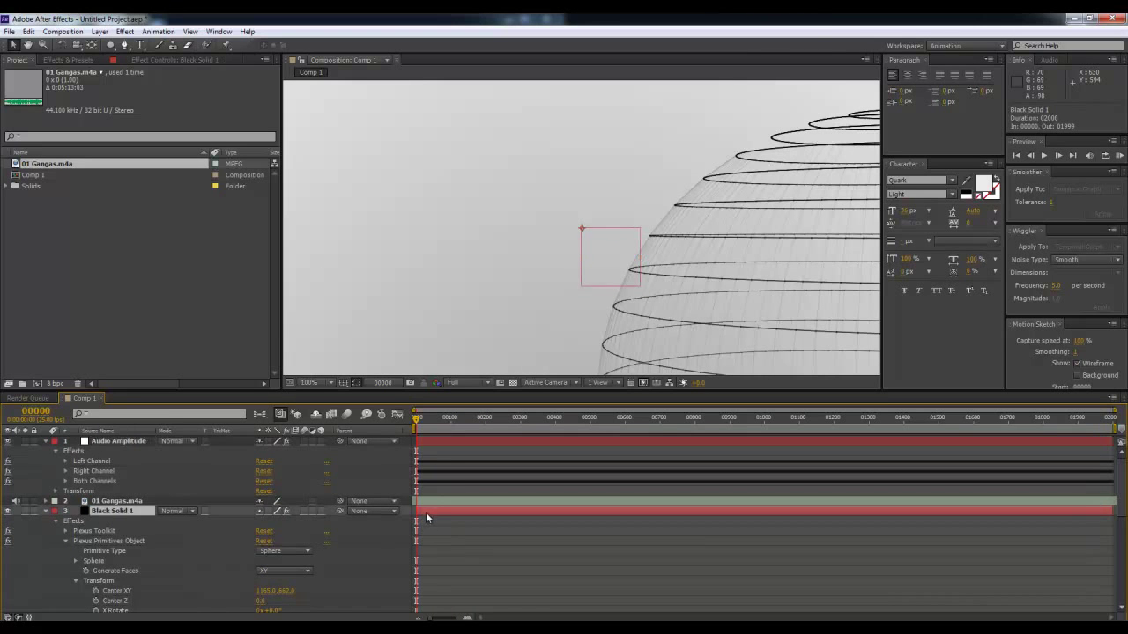
{"action": "left_click", "coordinate": [67, 59]}
{"action": "left_click", "coordinate": [156, 59]}
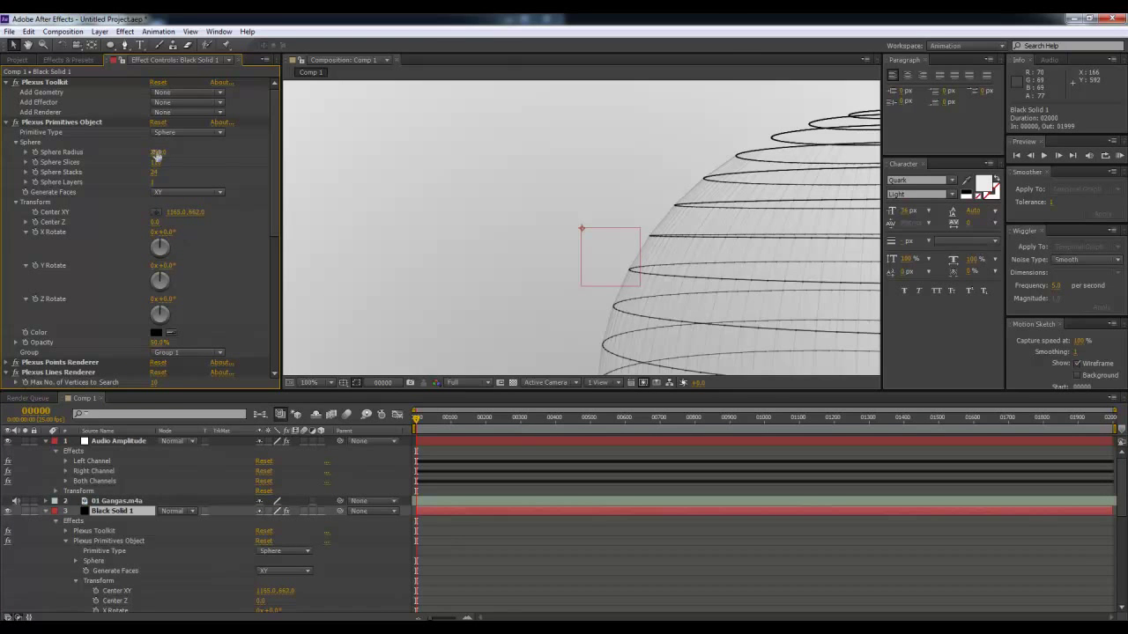
- Set the sphere radius to about 257 with 20 slices and pan the view
{"action": "left_click_drag", "start_coordinate": [157, 154], "coordinate": [164, 155]}
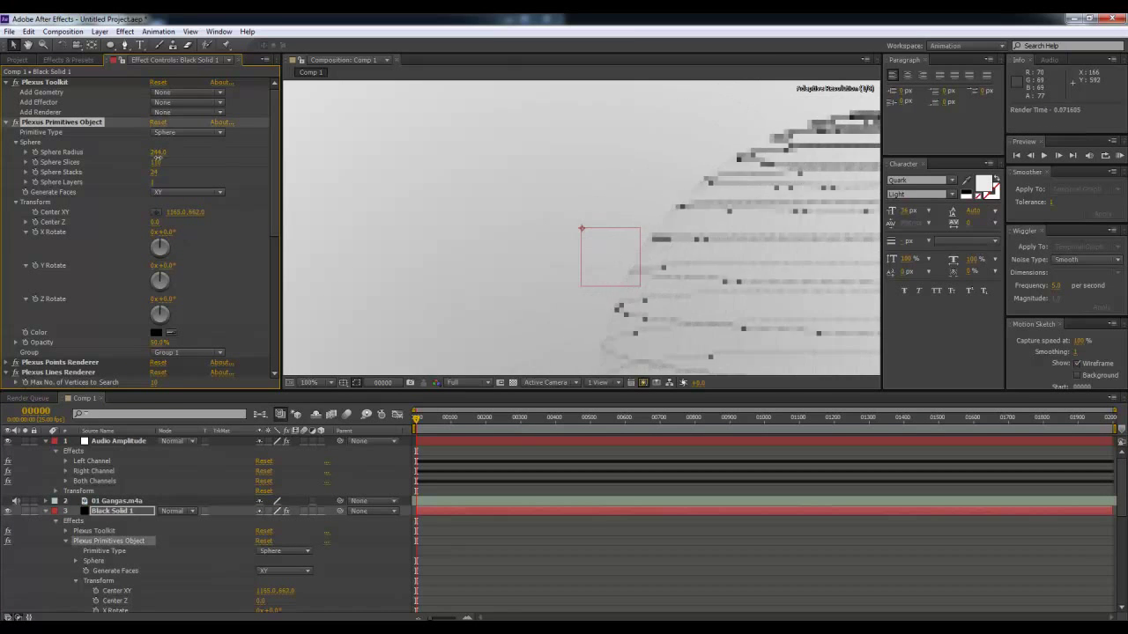
{"action": "type", "text": "20"}
{"action": "key", "text": "Return"}
{"action": "key", "text": "h"}
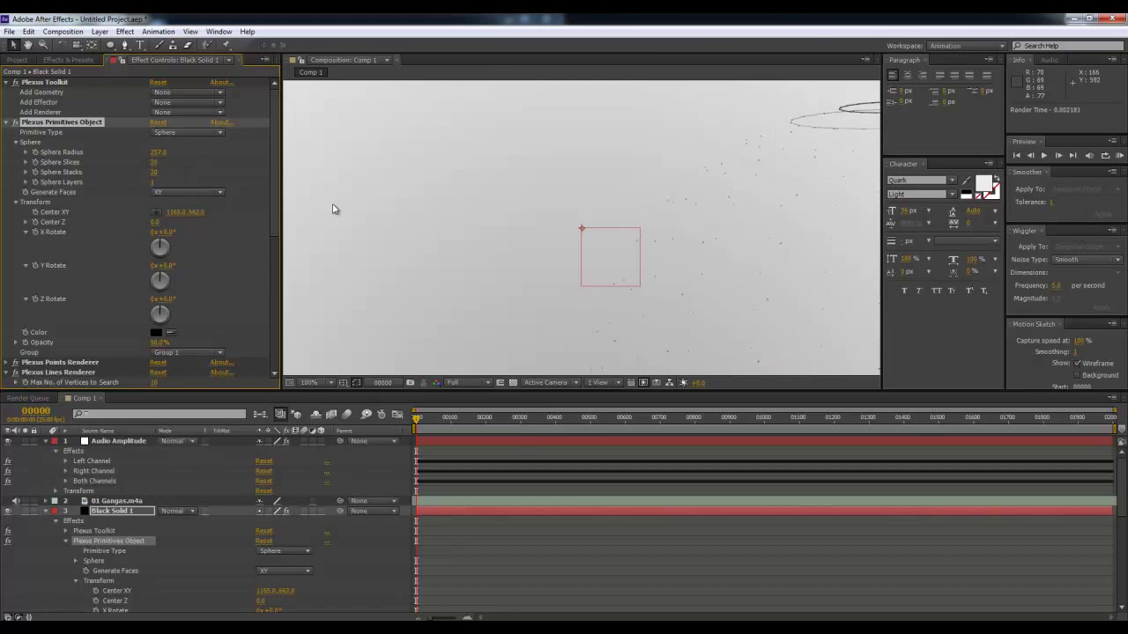
{"action": "left_click_drag", "start_coordinate": [650, 230], "coordinate": [549, 162]}
{"action": "key", "text": "v"}
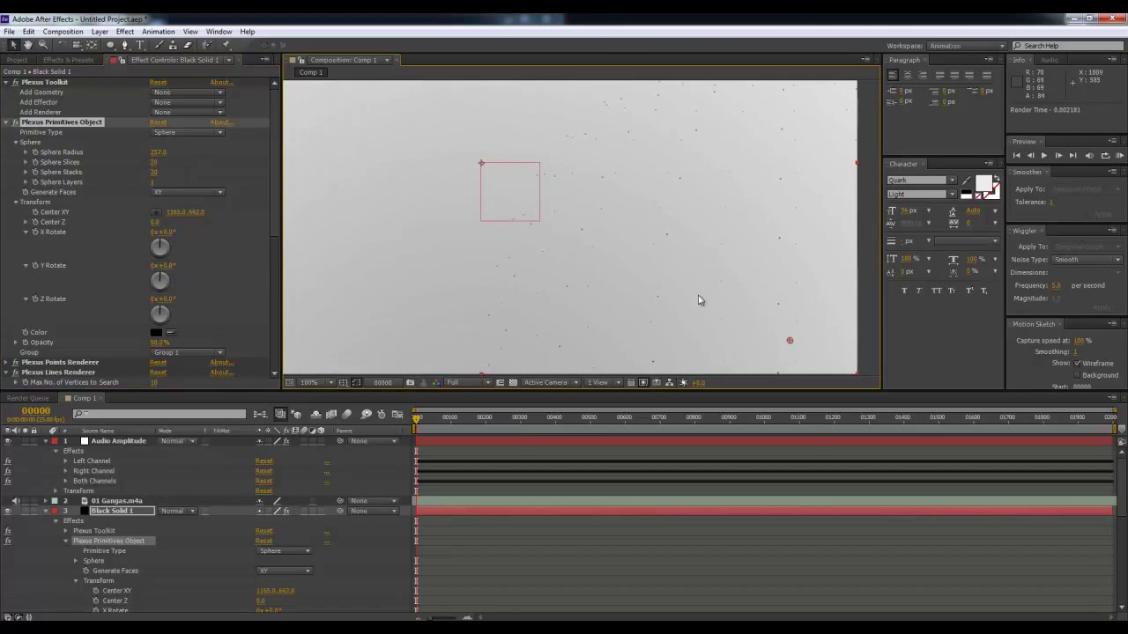
- Add a Plexus Triangulation renderer with Maximum Distance 100
{"action": "left_click", "coordinate": [170, 112]}
{"action": "left_click", "coordinate": [202, 179]}
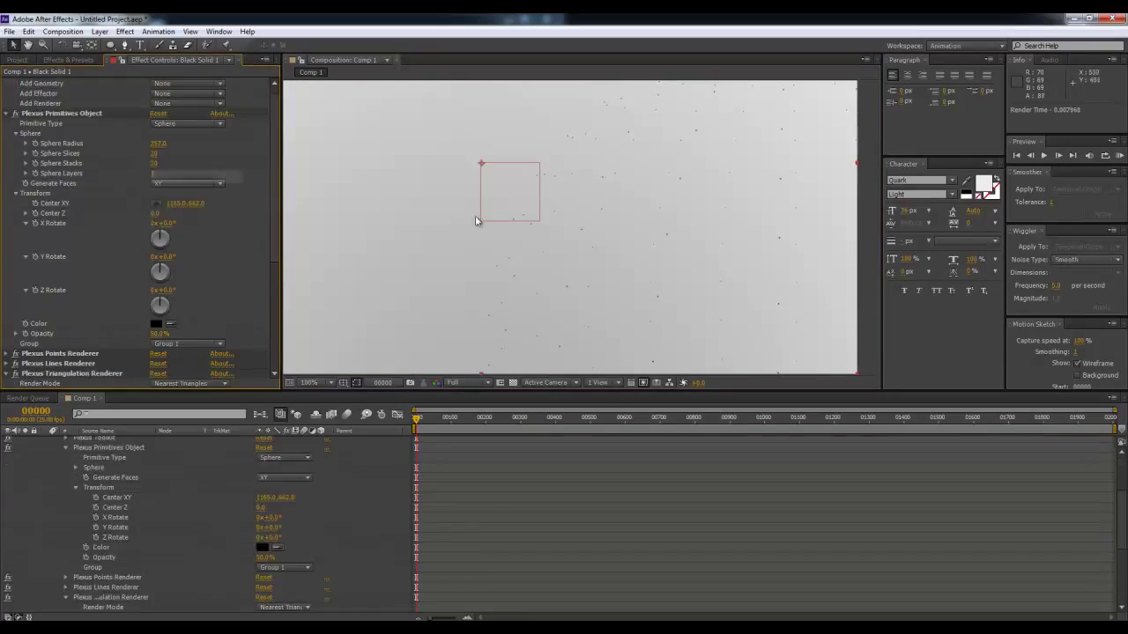
{"action": "scroll", "coordinate": [176, 317], "scroll_direction": "down", "scroll_amount": 2}
{"action": "scroll", "coordinate": [163, 312], "scroll_direction": "down", "scroll_amount": 3}
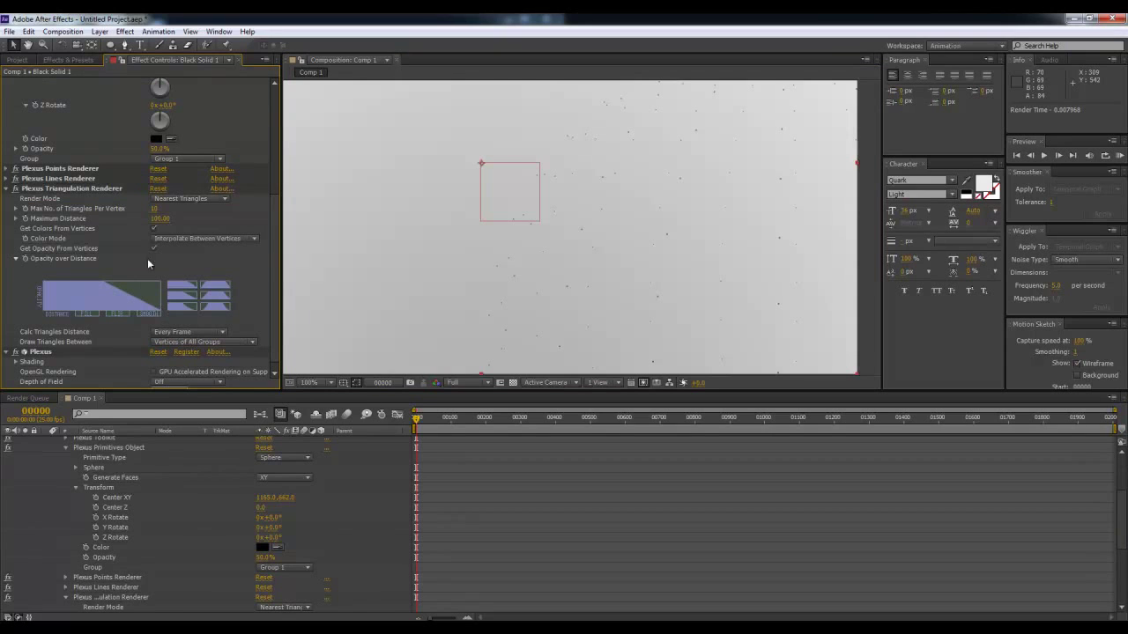
{"action": "left_click_drag", "start_coordinate": [159, 218], "coordinate": [202, 218]}
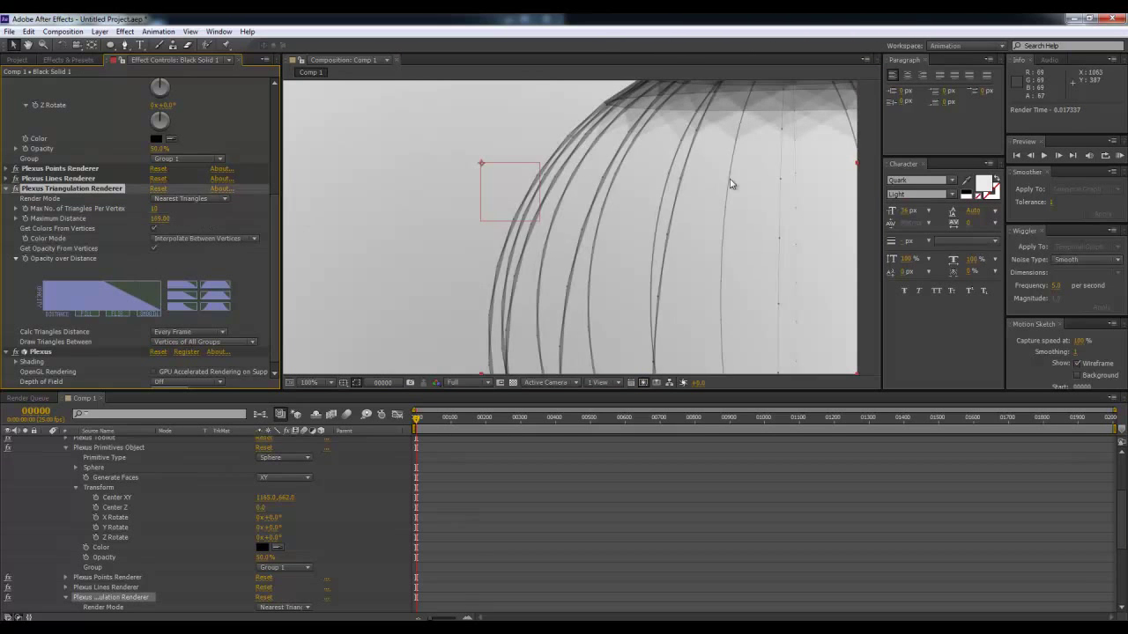
{"action": "key", "text": "comma"}
{"action": "scroll", "coordinate": [660, 157], "scroll_direction": "up", "scroll_amount": 2}
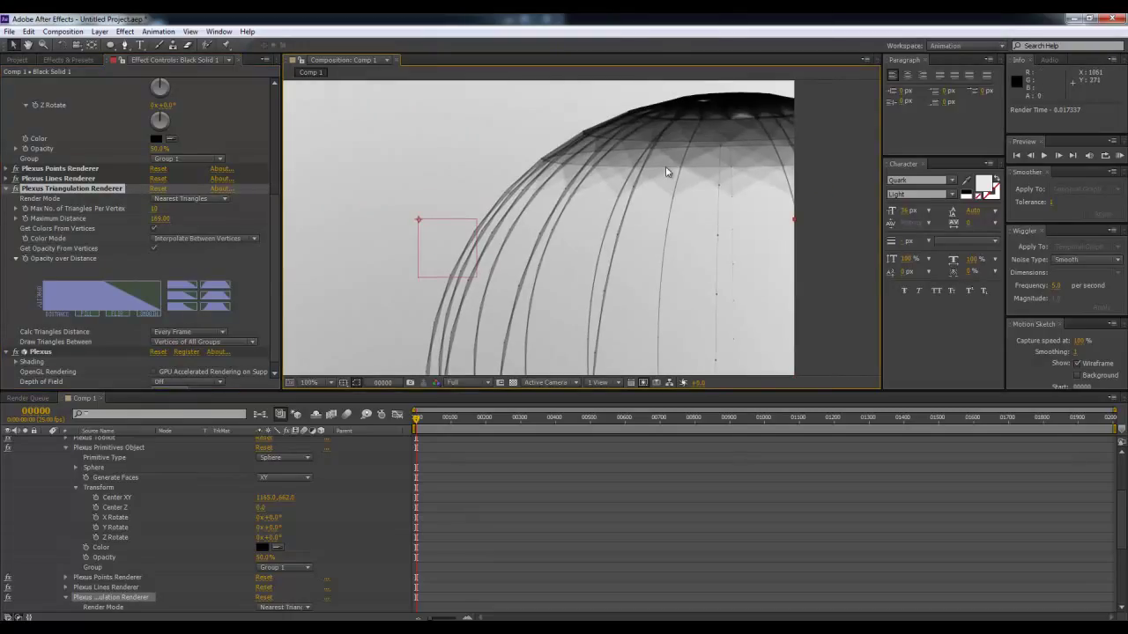
{"action": "left_click", "coordinate": [165, 219]}
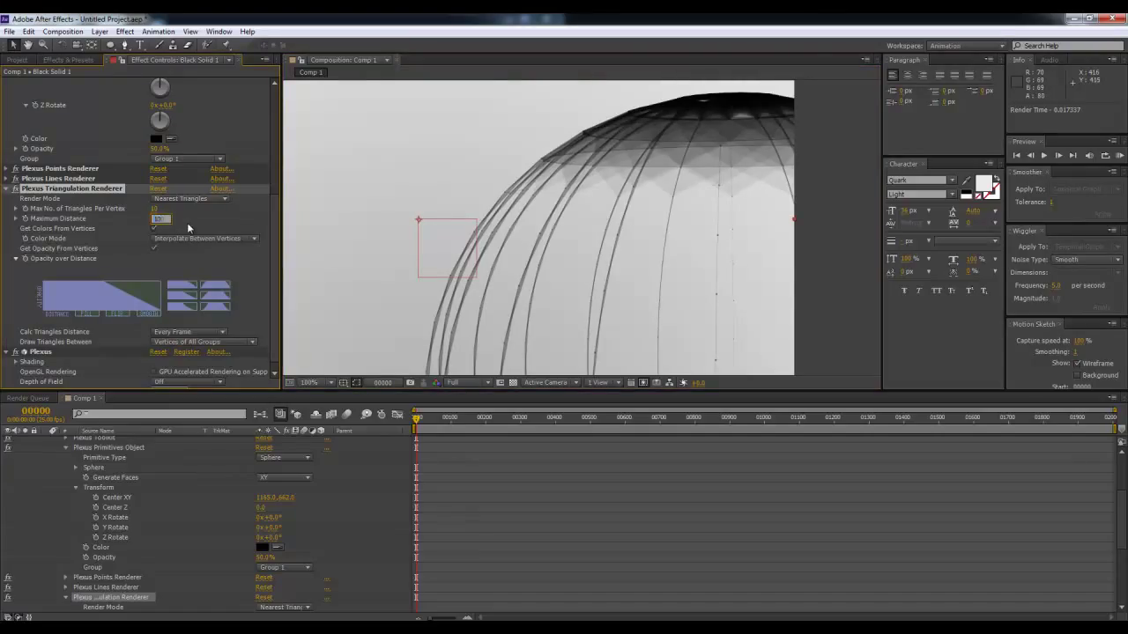
{"action": "type", "text": "100"}
{"action": "key", "text": "Return"}
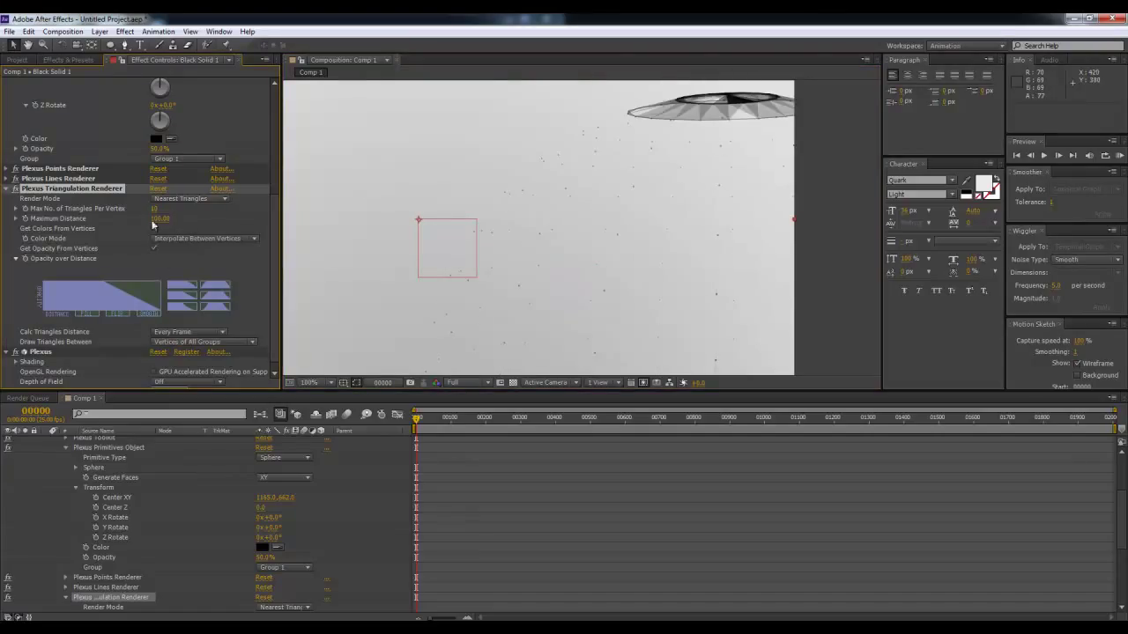
- Keyframe the Lines Renderer Maximum Distance at 0
{"action": "left_click", "coordinate": [6, 178]}
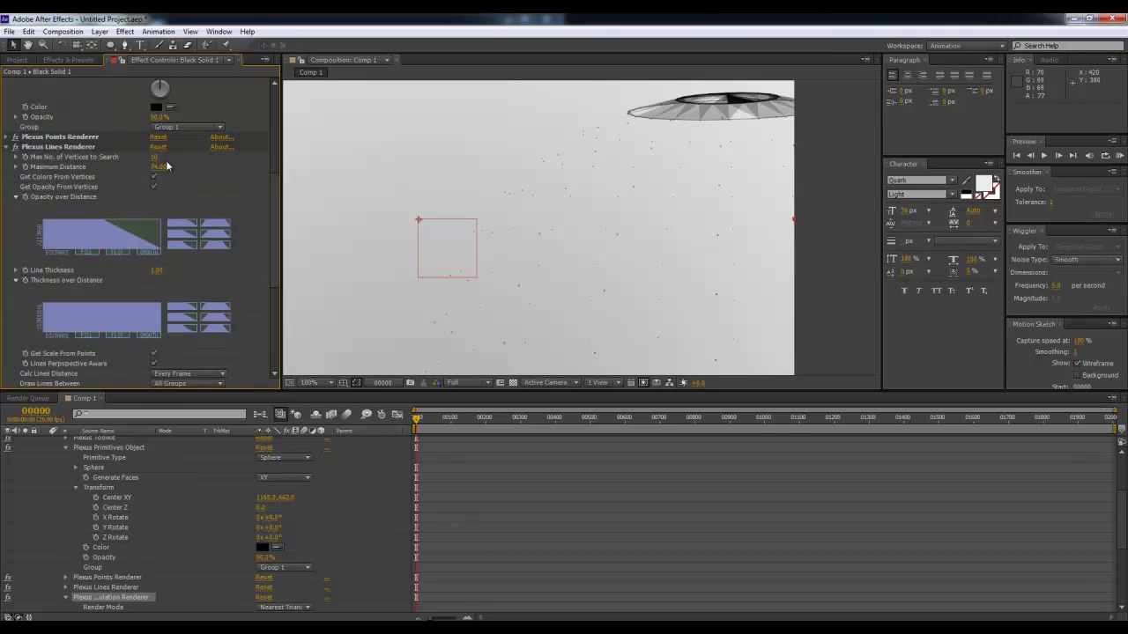
{"action": "mouse_move", "coordinate": [160, 166]}
{"action": "left_mouse_down"}
{"action": "mouse_move", "coordinate": [238, 184]}
{"action": "mouse_move", "coordinate": [175, 198]}
{"action": "left_mouse_up"}
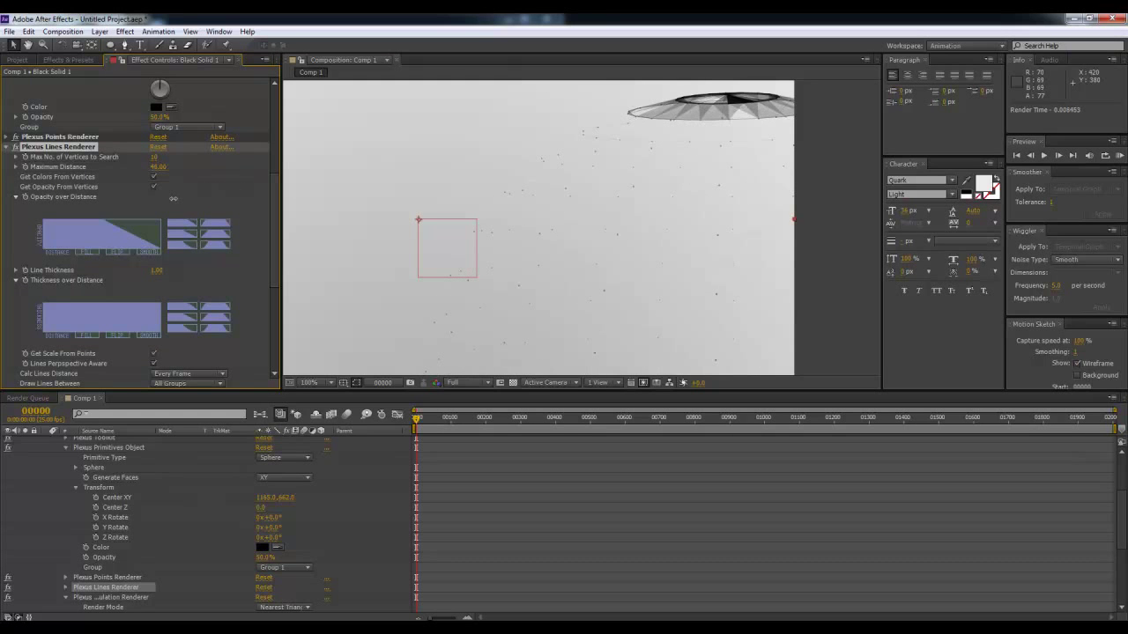
{"action": "left_click_drag", "start_coordinate": [174, 199], "coordinate": [156, 198]}
{"action": "type", "text": "0"}
{"action": "key", "text": "Return"}
- At frame 197, set Lines Maximum Distance to 200 and scrub to check the growth
{"action": "left_click_drag", "start_coordinate": [442, 417], "coordinate": [485, 417]}
{"action": "left_click", "coordinate": [157, 166]}
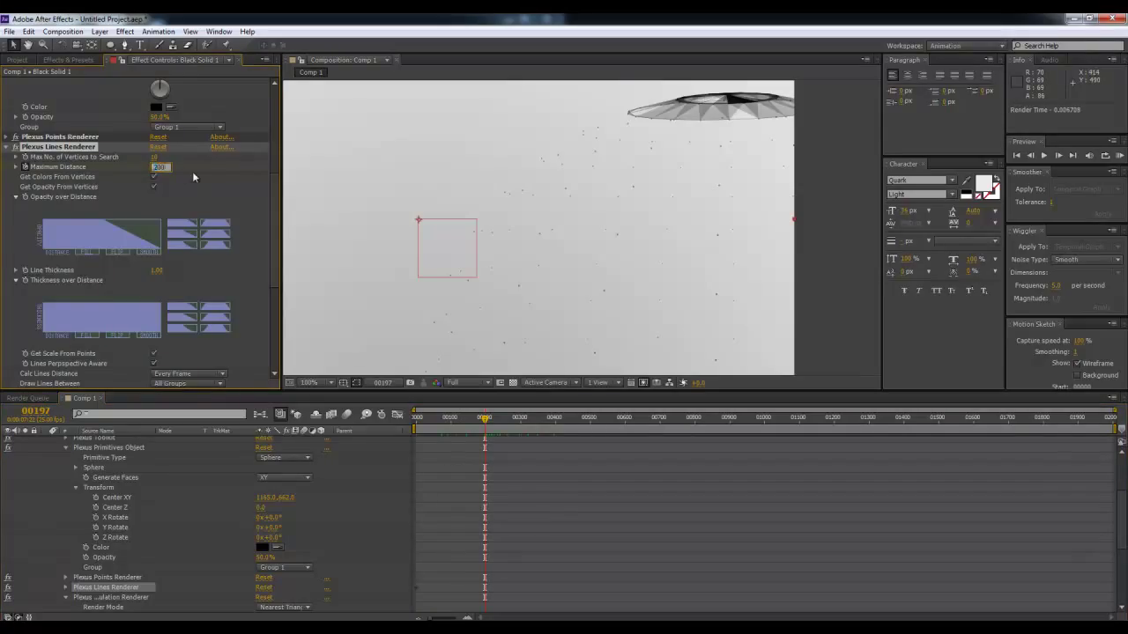
{"action": "type", "text": "200"}
{"action": "key", "text": "Return"}
{"action": "left_click", "coordinate": [457, 419]}
{"action": "left_click_drag", "start_coordinate": [457, 420], "coordinate": [507, 421]}
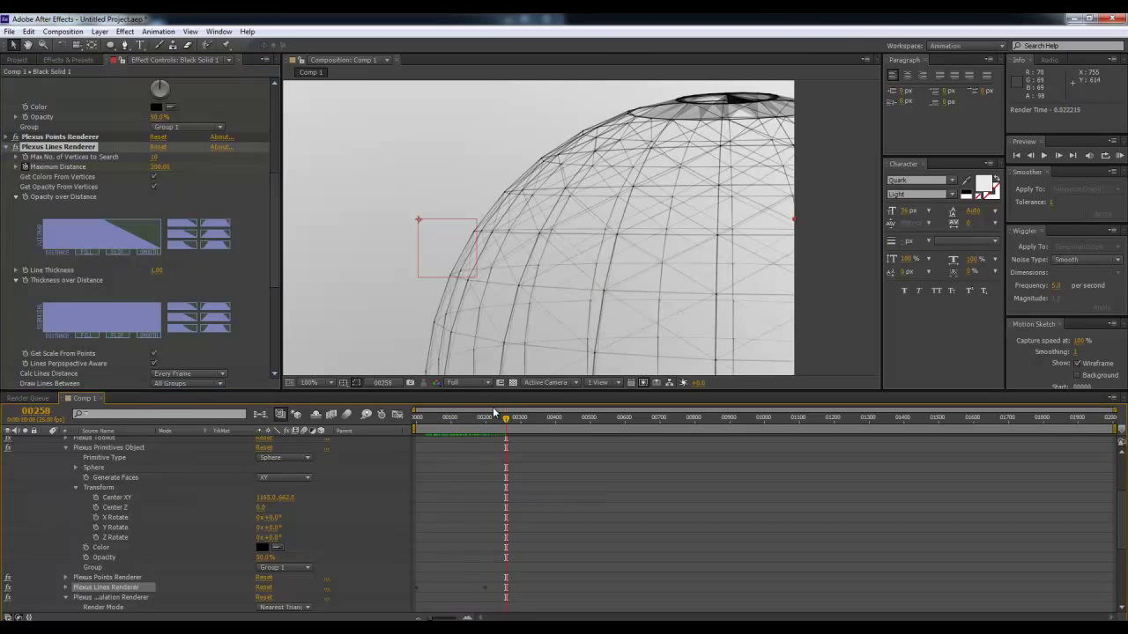
- Try rotating the sphere about 24 and 29 degrees around Y, undoing each change
{"action": "left_click_drag", "start_coordinate": [506, 421], "coordinate": [415, 421]}
{"action": "scroll", "coordinate": [104, 264], "scroll_direction": "up", "scroll_amount": 1}
{"action": "scroll", "coordinate": [106, 264], "scroll_direction": "up", "scroll_amount": 4}
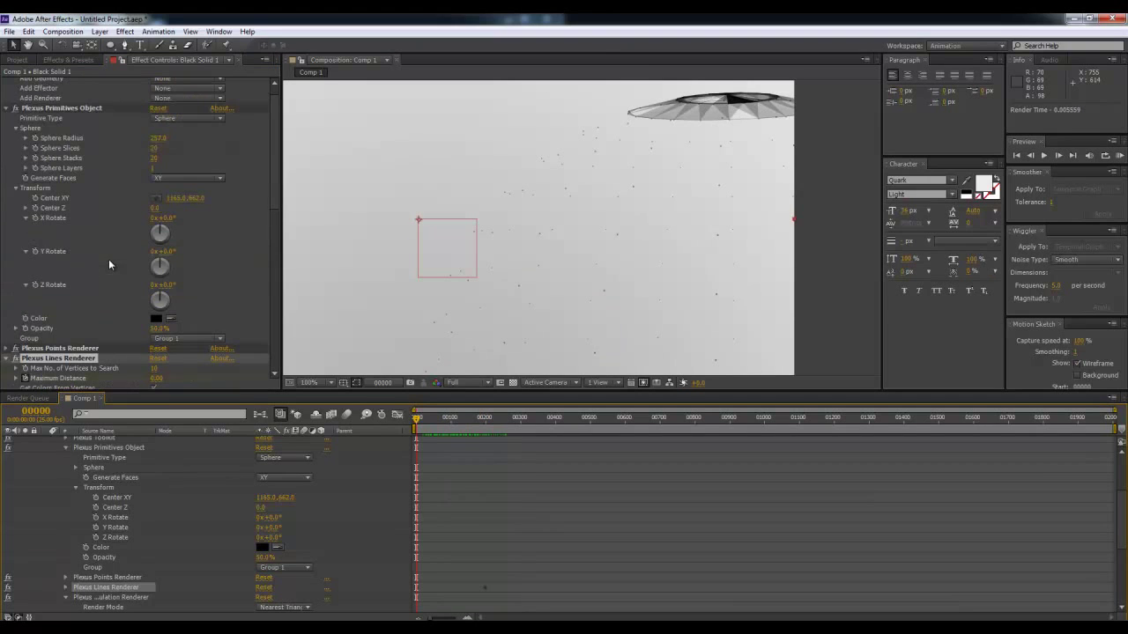
{"action": "left_click_drag", "start_coordinate": [167, 252], "coordinate": [180, 254]}
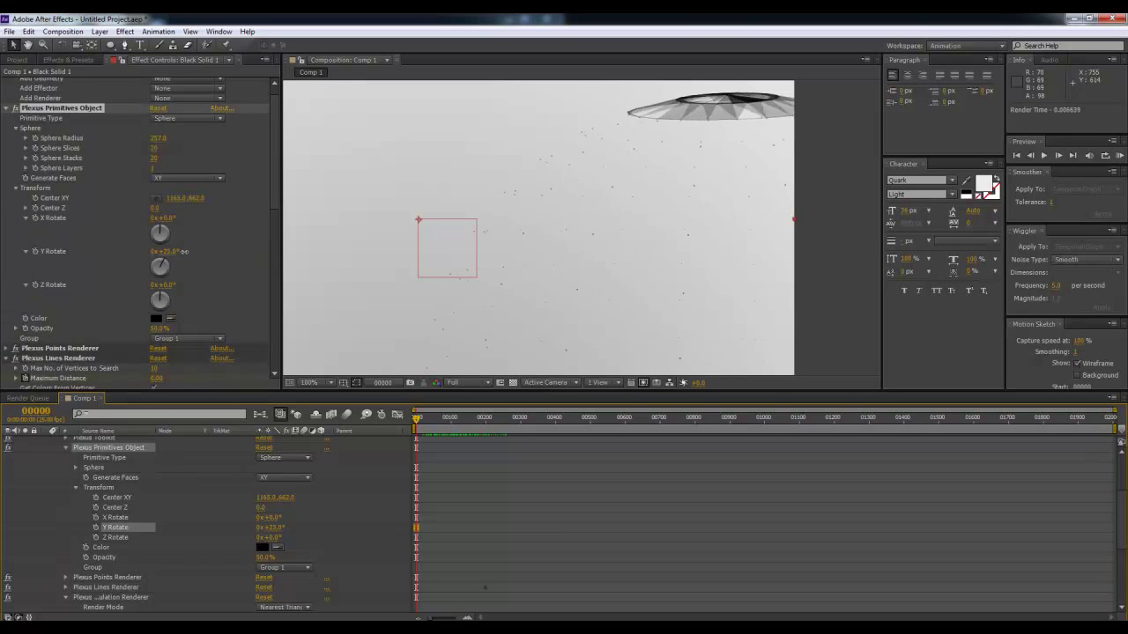
{"action": "key", "text": "ctrl+z"}
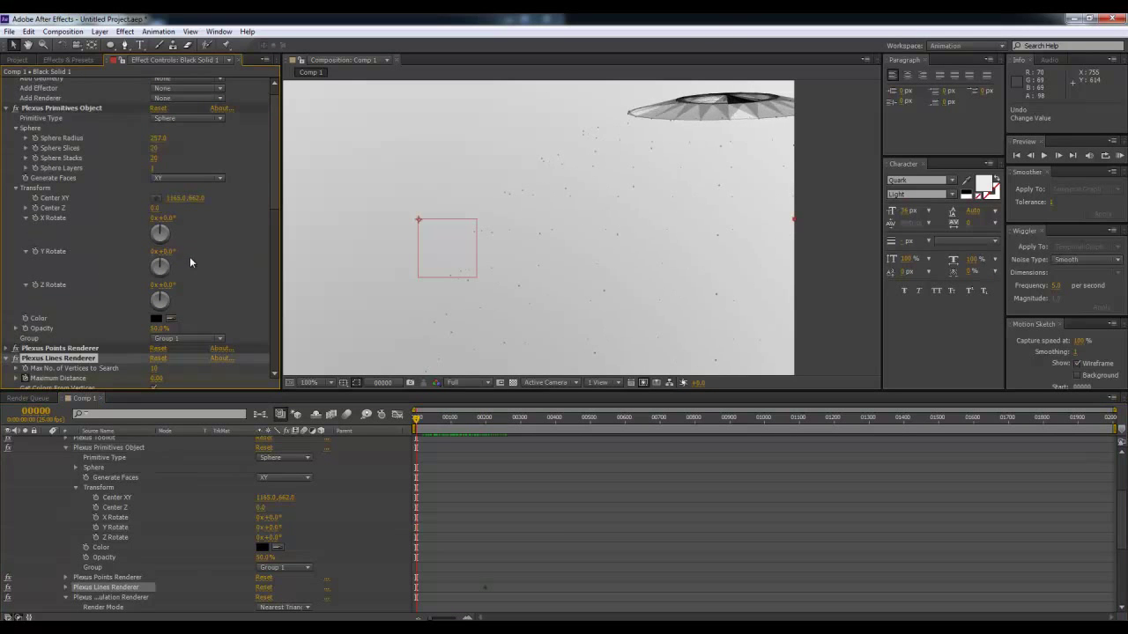
{"action": "left_click", "coordinate": [177, 253]}
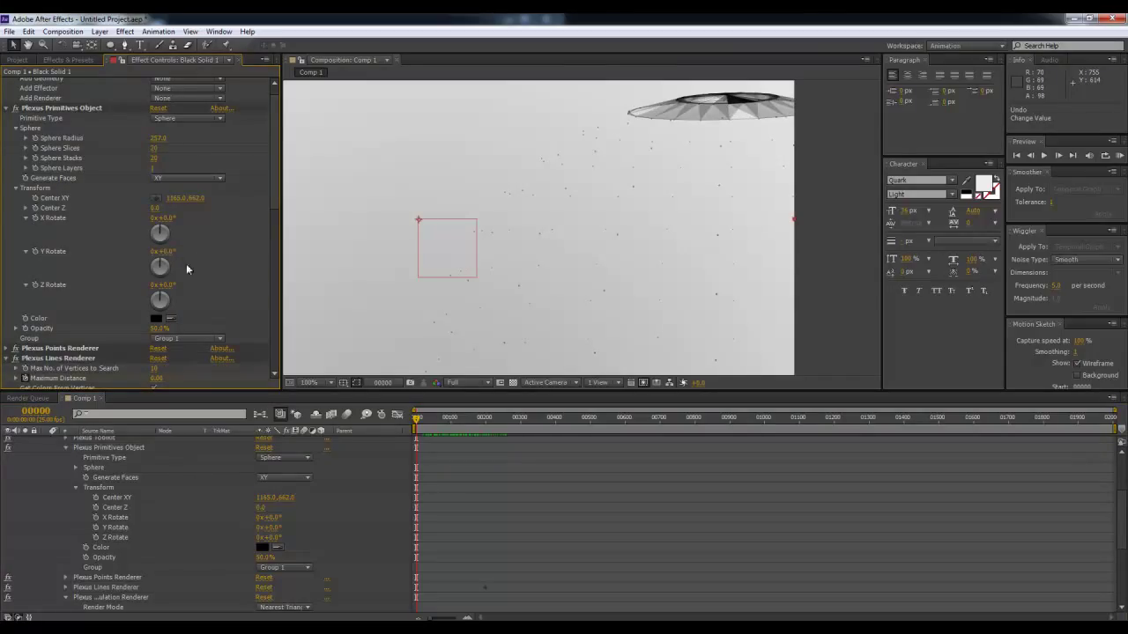
{"action": "left_click_drag", "start_coordinate": [171, 284], "coordinate": [187, 254]}
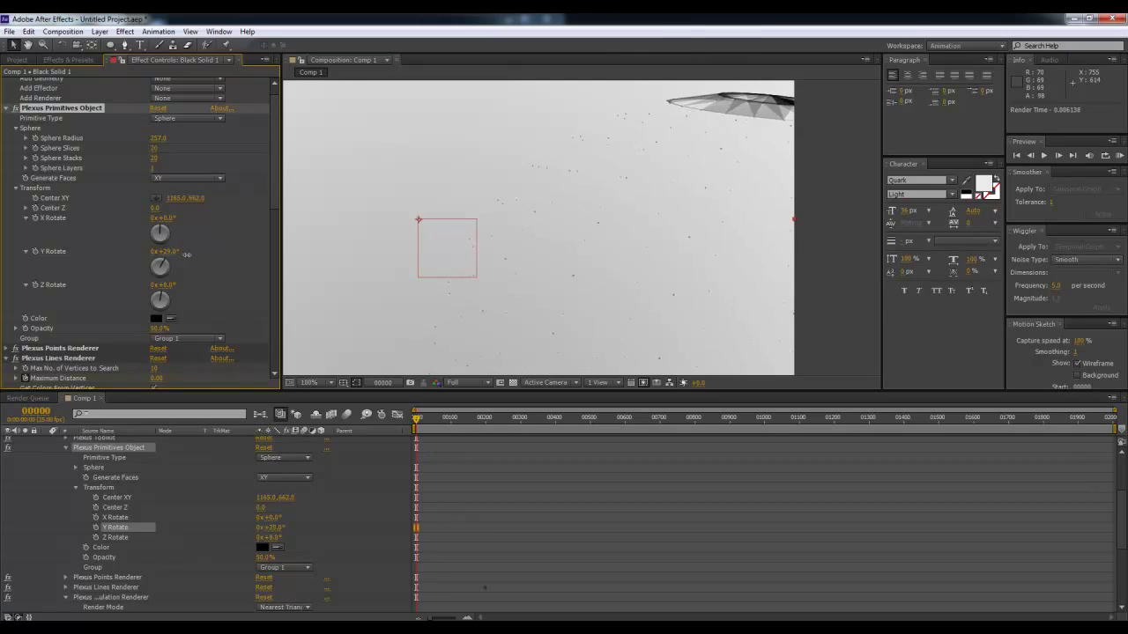
{"action": "key", "text": "ctrl+z"}
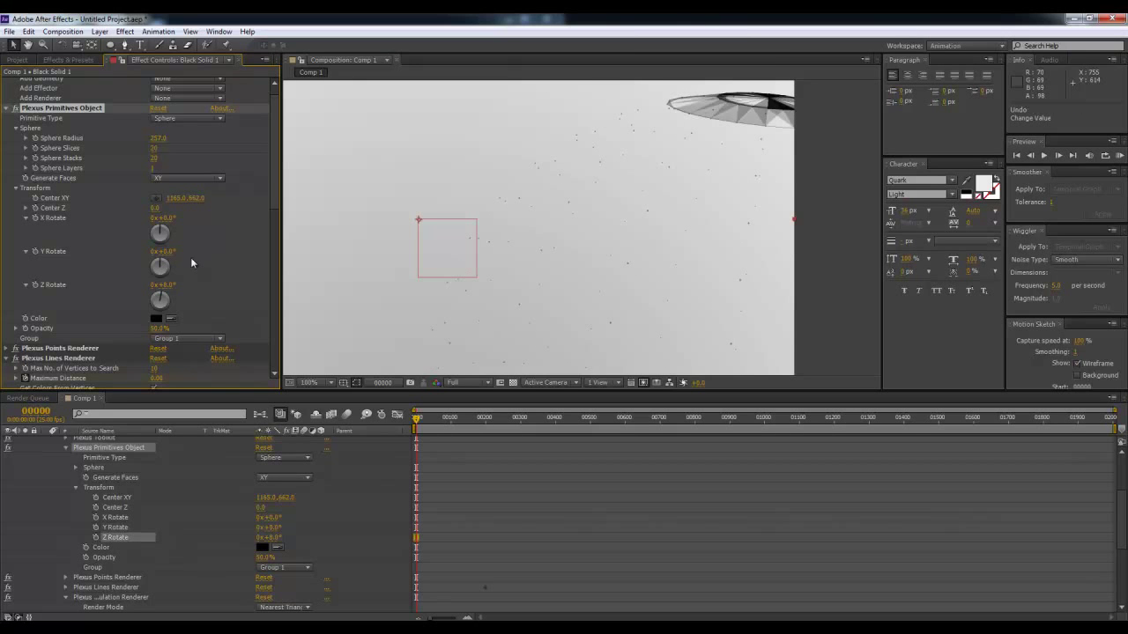
- Drive Y Rotate with a time*20 expression and preview the spinning sphere
{"action": "left_click", "coordinate": [36, 251], "text": "alt"}
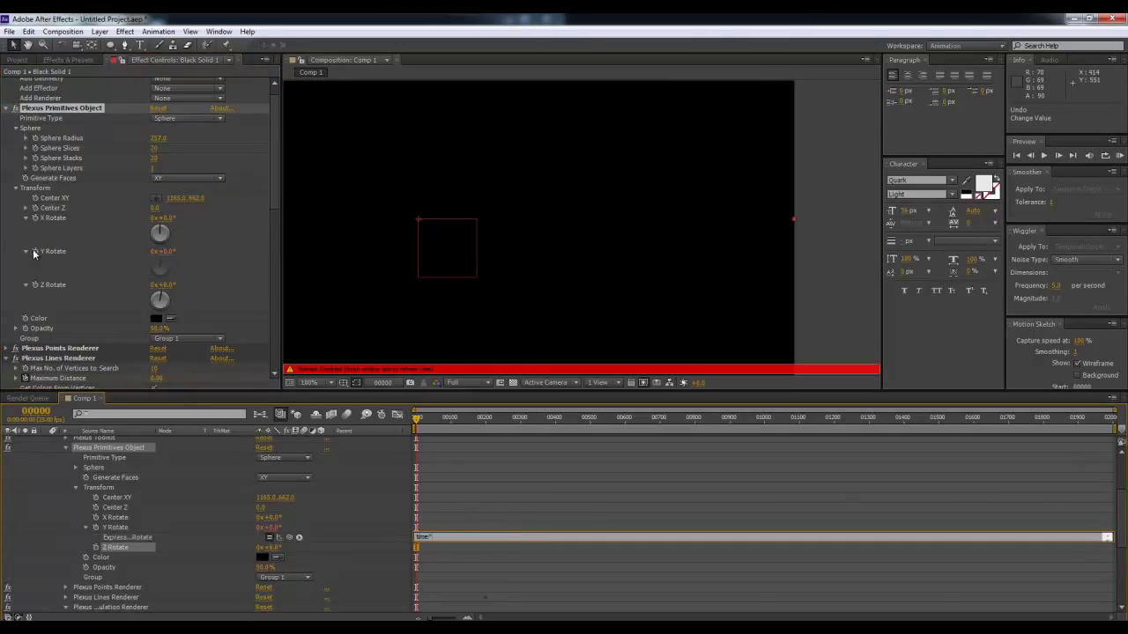
{"action": "type", "text": "time*2"}
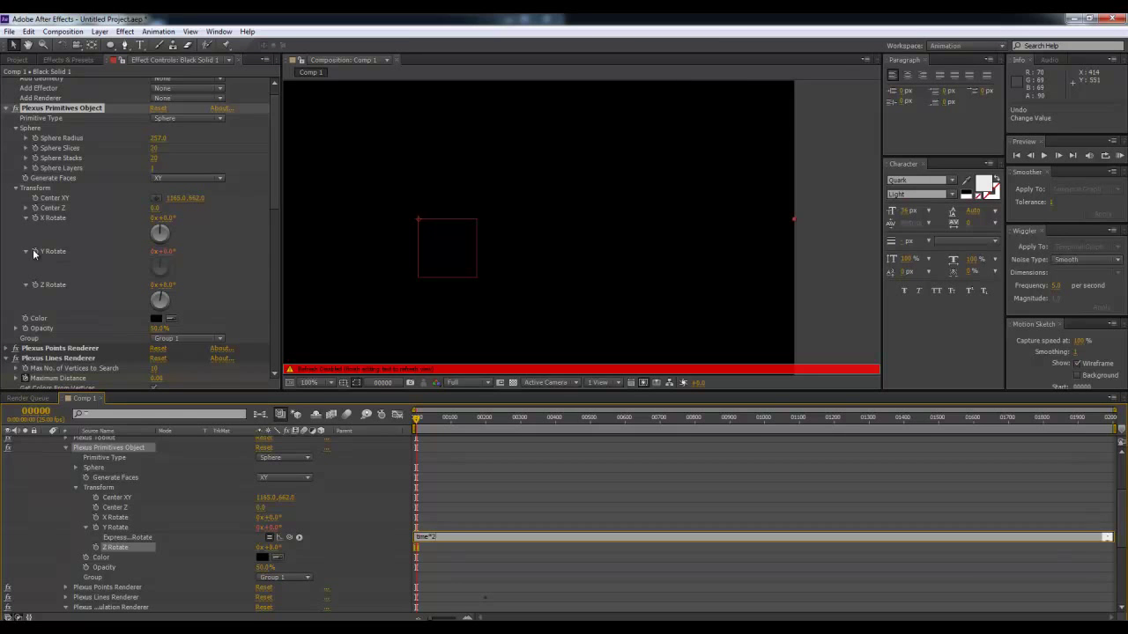
{"action": "type", "text": "0"}
{"action": "key", "text": "KP_Enter"}
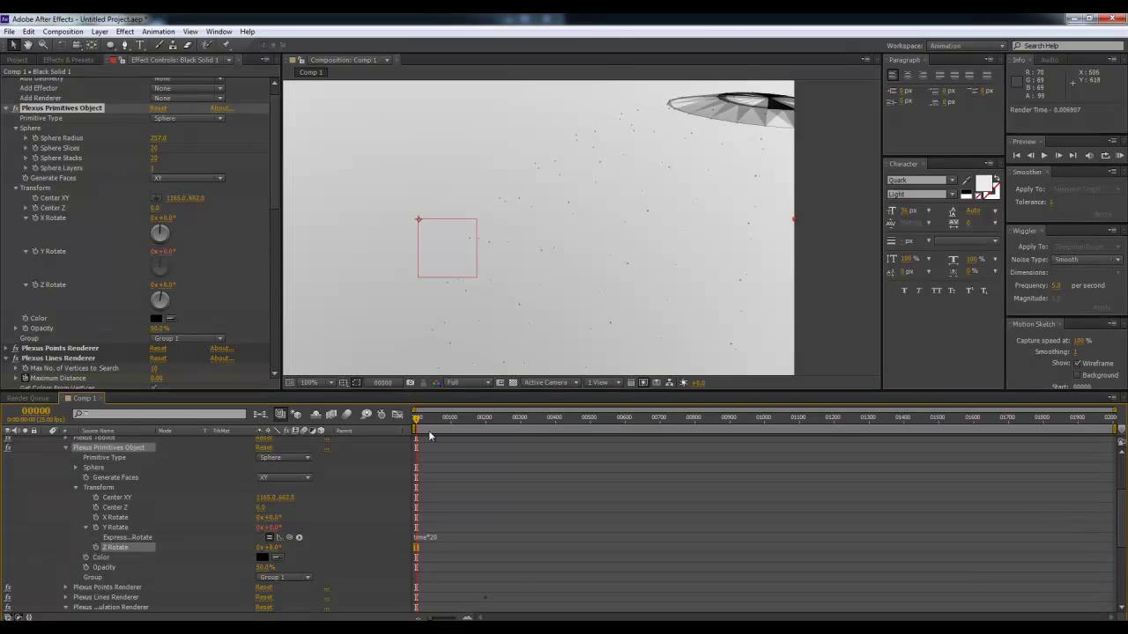
{"action": "key", "text": "space"}
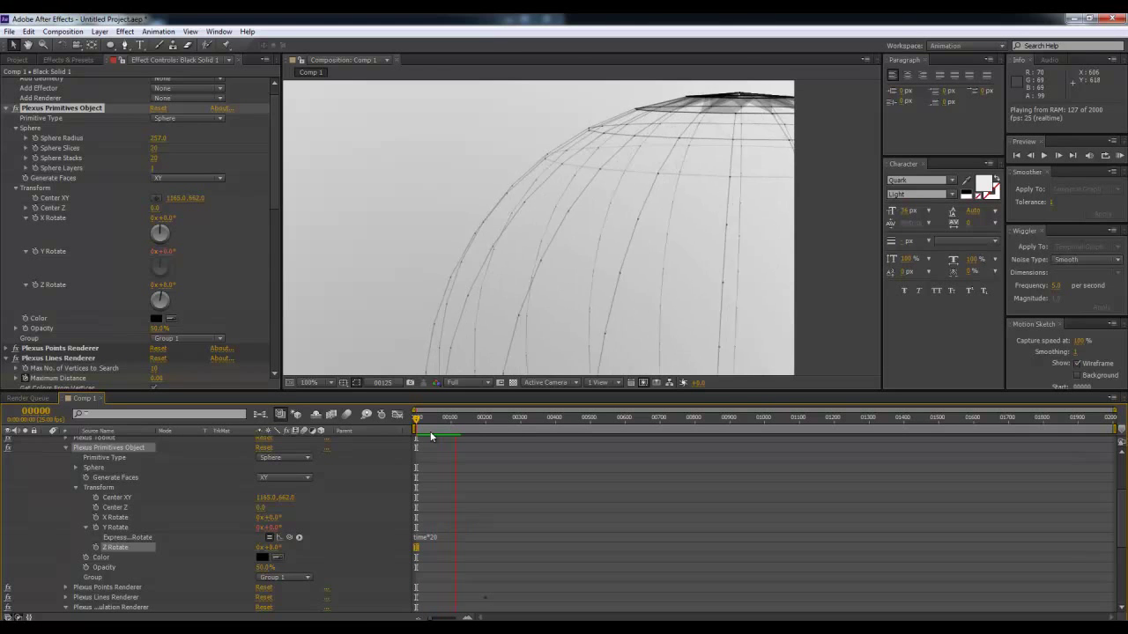
{"action": "left_click_drag", "start_coordinate": [431, 436], "coordinate": [626, 426]}
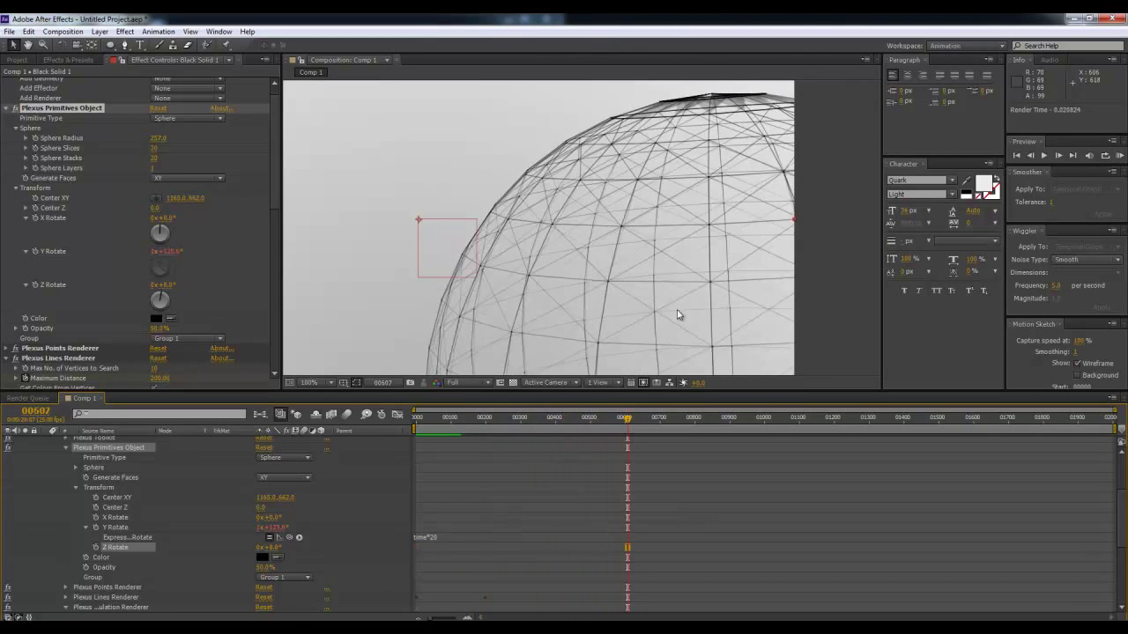
- Add a Noise effector from Plexus Toolkit and test raising its Noise Amplitude
{"action": "scroll", "coordinate": [667, 303], "scroll_direction": "down", "scroll_amount": 4}
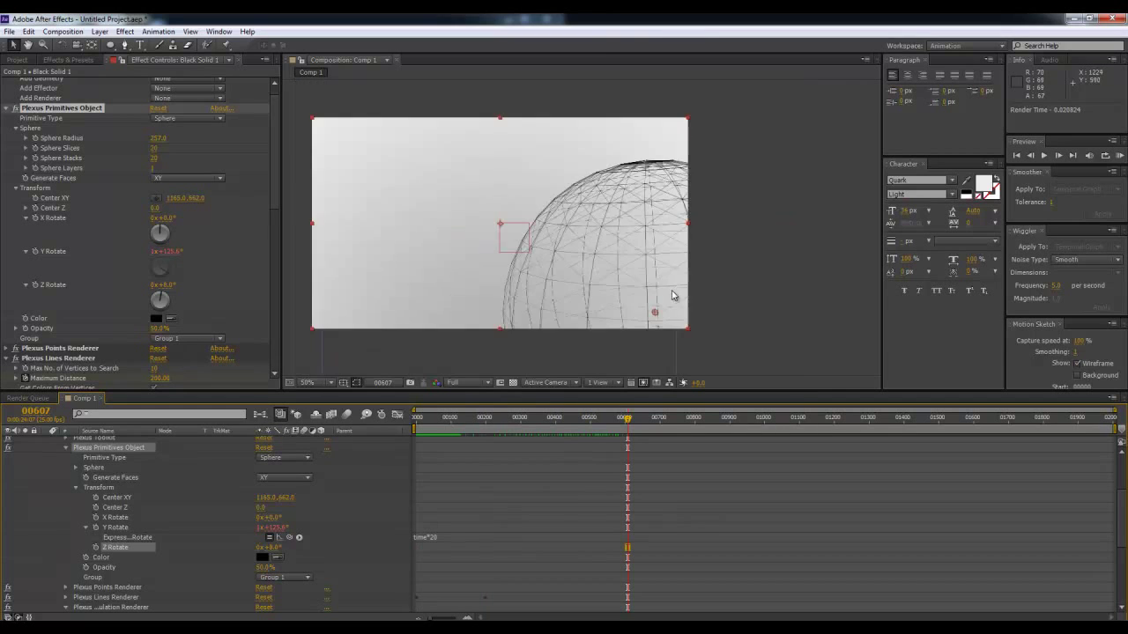
{"action": "scroll", "coordinate": [659, 297], "scroll_direction": "up", "scroll_amount": 2}
{"action": "scroll", "coordinate": [645, 291], "scroll_direction": "up", "scroll_amount": 2}
{"action": "scroll", "coordinate": [646, 291], "scroll_direction": "down", "scroll_amount": 2}
{"action": "mouse_move", "coordinate": [581, 420]}
{"action": "left_mouse_down"}
{"action": "mouse_move", "coordinate": [437, 420]}
{"action": "mouse_move", "coordinate": [503, 420]}
{"action": "left_mouse_up"}
{"action": "scroll", "coordinate": [196, 168], "scroll_direction": "up", "scroll_amount": 1}
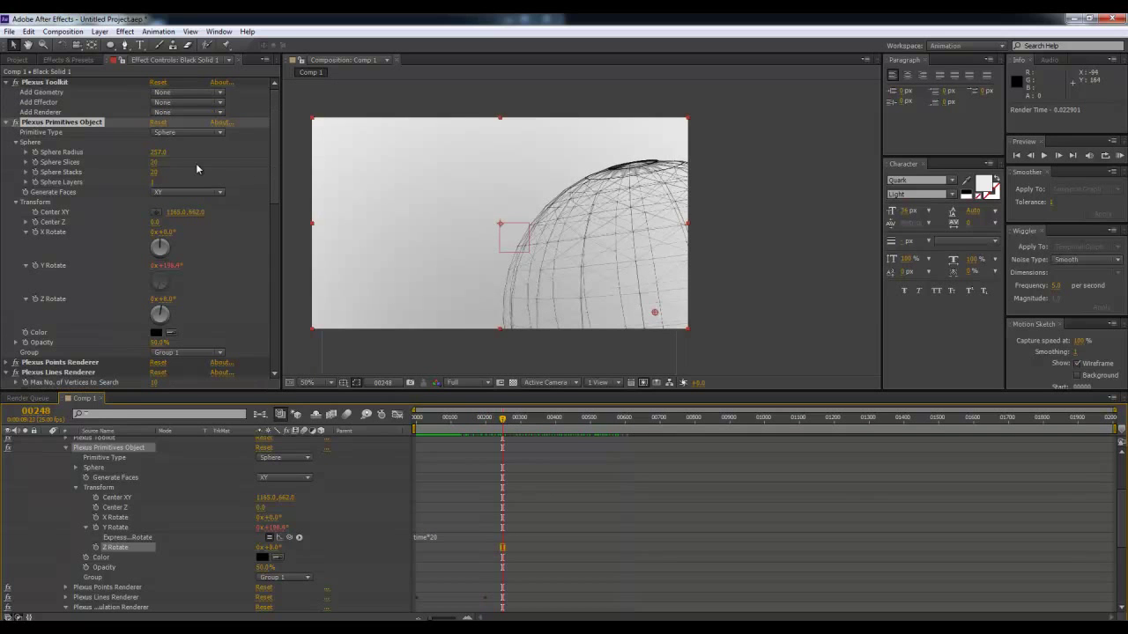
{"action": "left_click", "coordinate": [168, 104]}
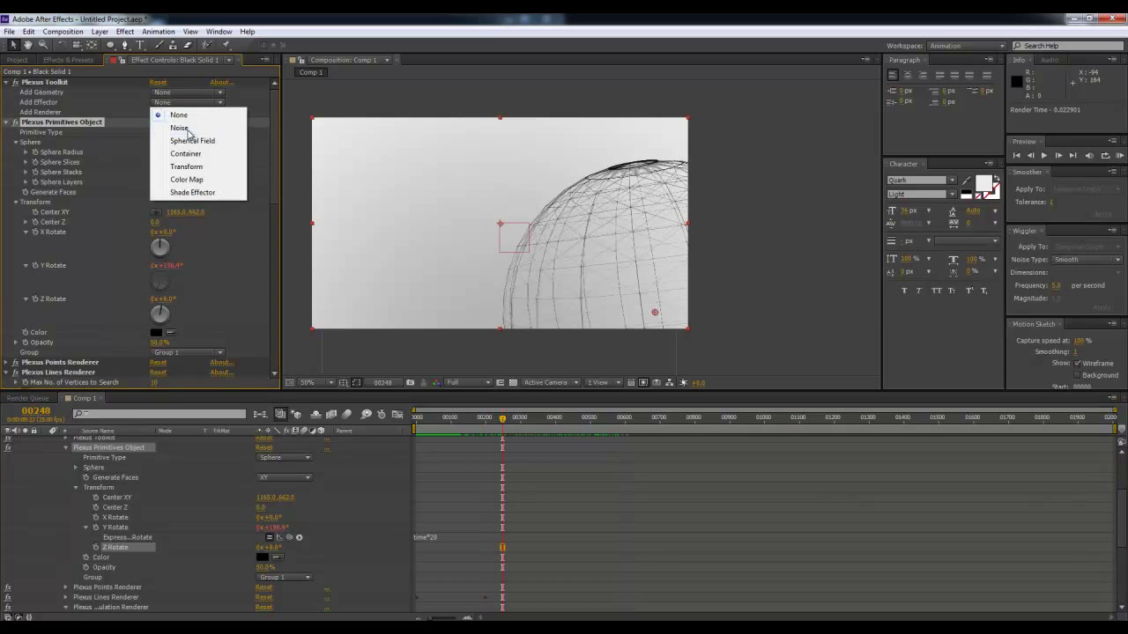
{"action": "left_click", "coordinate": [181, 123]}
{"action": "scroll", "coordinate": [202, 294], "scroll_direction": "down", "scroll_amount": 3}
{"action": "left_click_drag", "start_coordinate": [155, 233], "coordinate": [206, 271]}
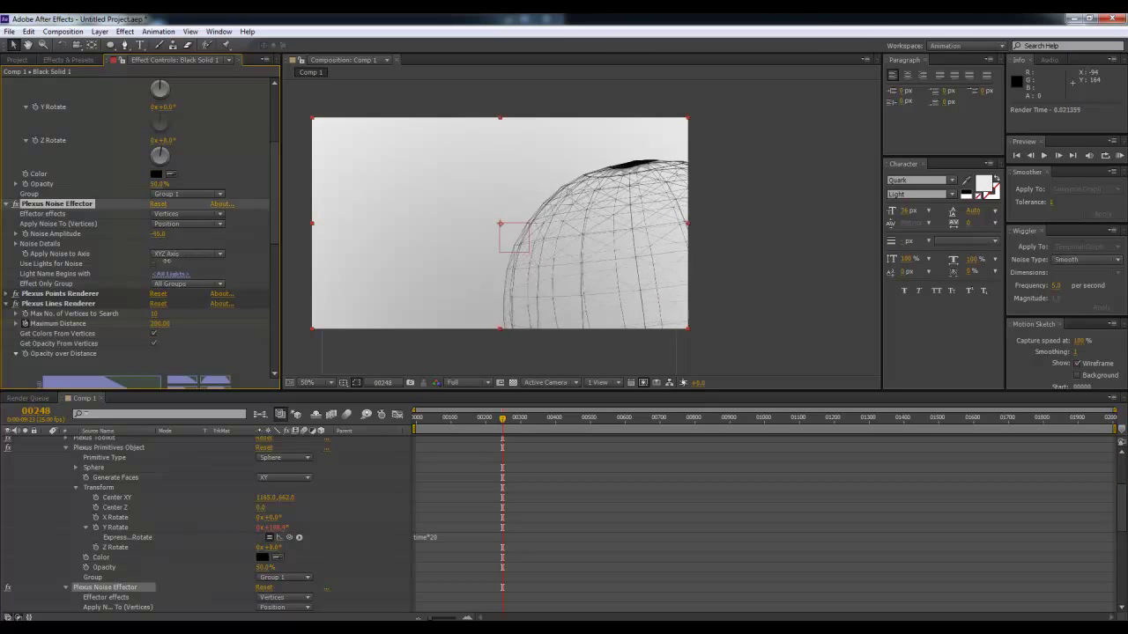
- Reset Noise Amplitude to 0, enlarge the timeline, and reveal the Both Channels Slider
{"action": "key", "text": "ctrl+z"}
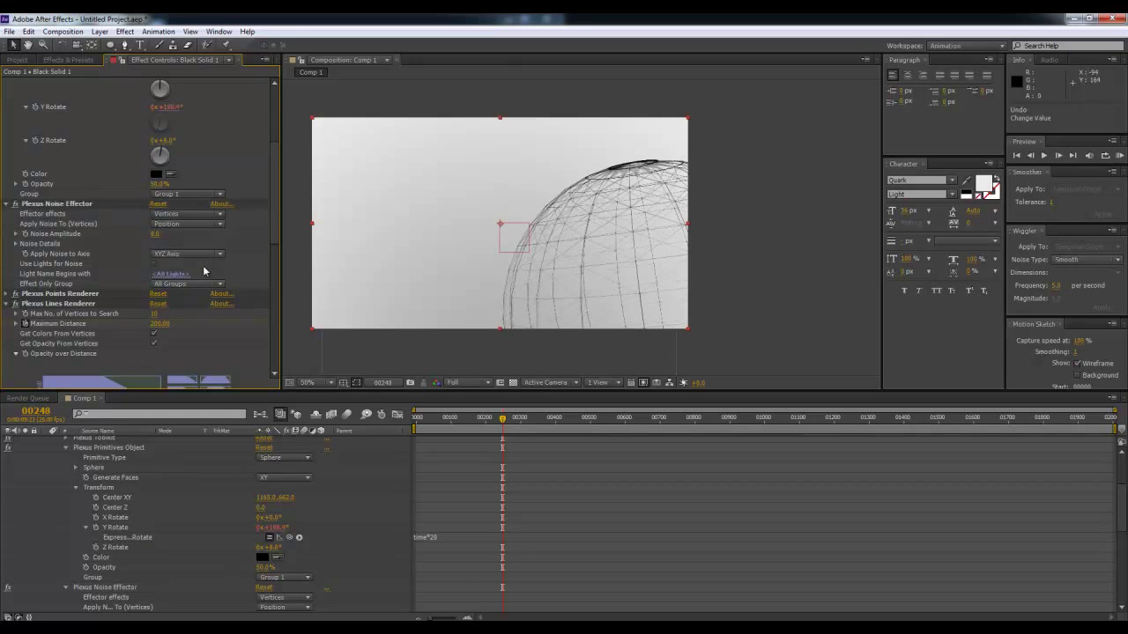
{"action": "scroll", "coordinate": [253, 425], "scroll_direction": "up", "scroll_amount": 4}
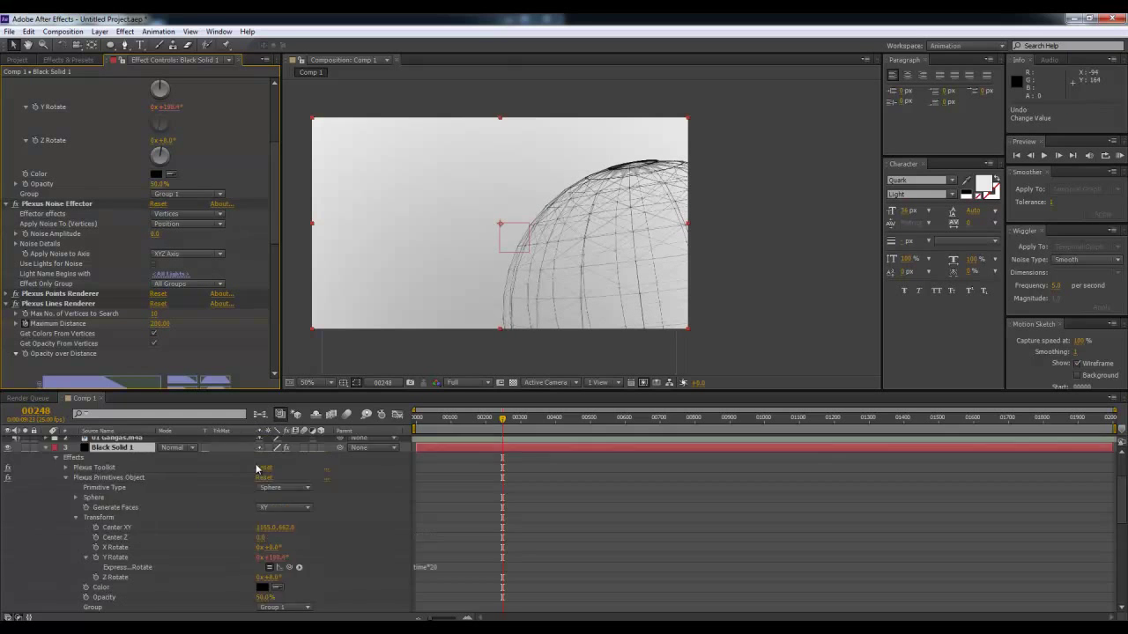
{"action": "left_click_drag", "start_coordinate": [273, 391], "coordinate": [273, 344]}
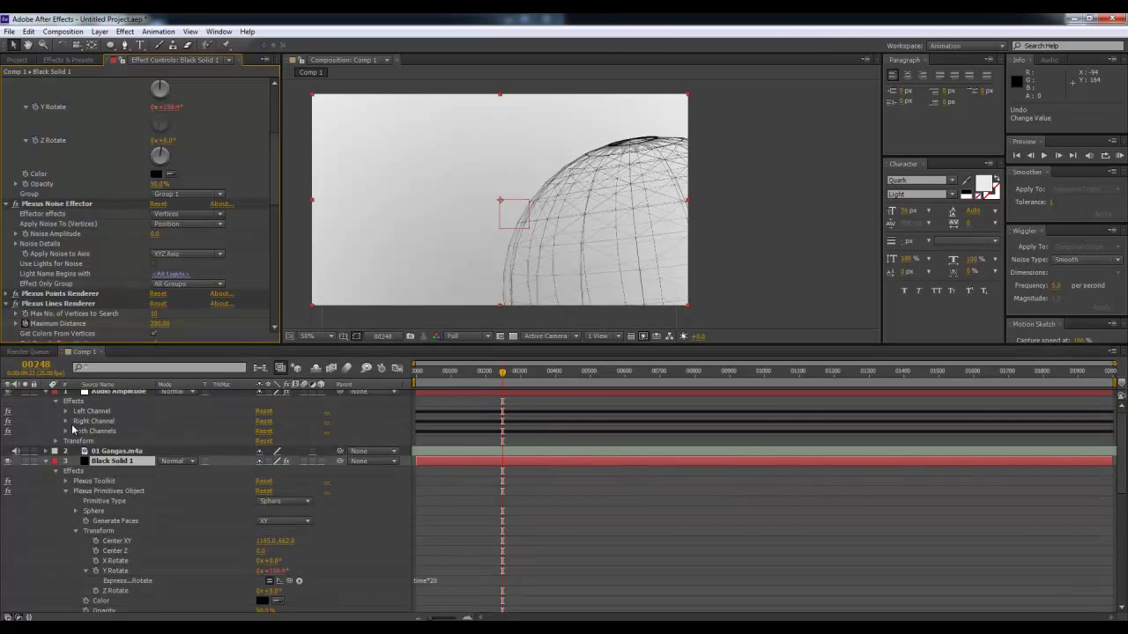
{"action": "left_click", "coordinate": [65, 432]}
{"action": "left_click", "coordinate": [416, 379]}
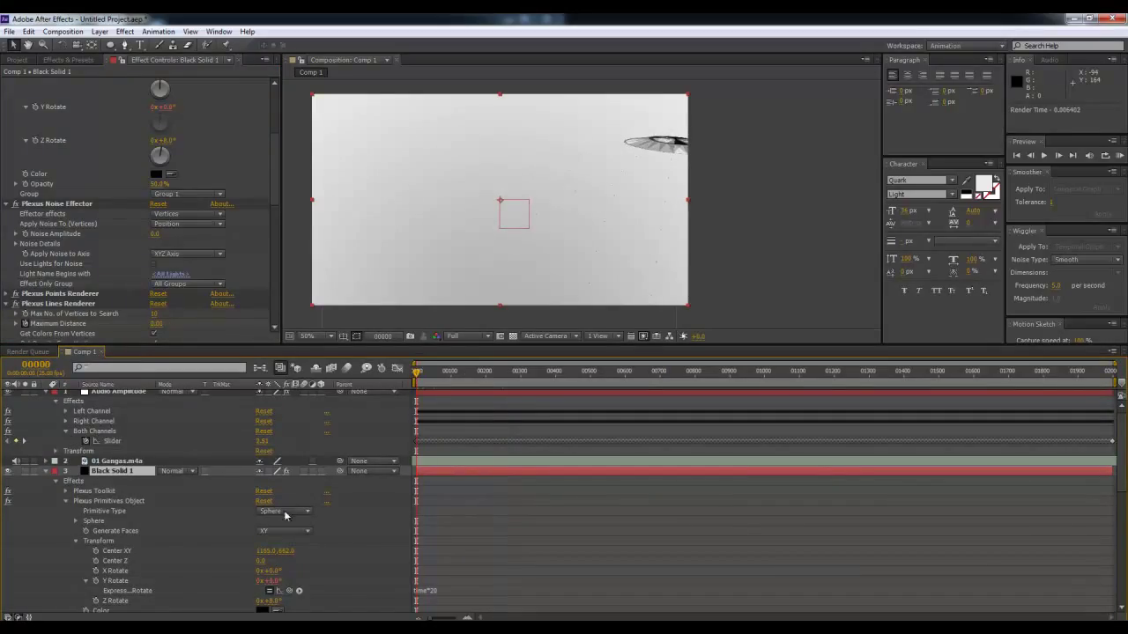
- Collapse the Plexus Primitives Object's Transform, Sphere and main groups
{"action": "scroll", "coordinate": [137, 566], "scroll_direction": "down", "scroll_amount": 3}
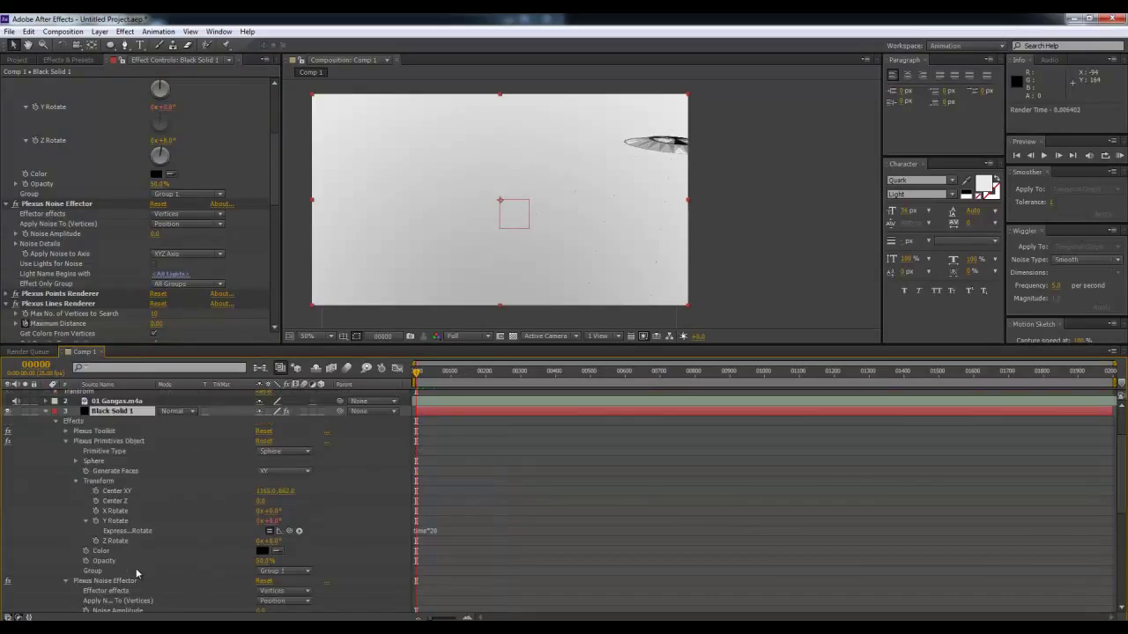
{"action": "left_click", "coordinate": [76, 482]}
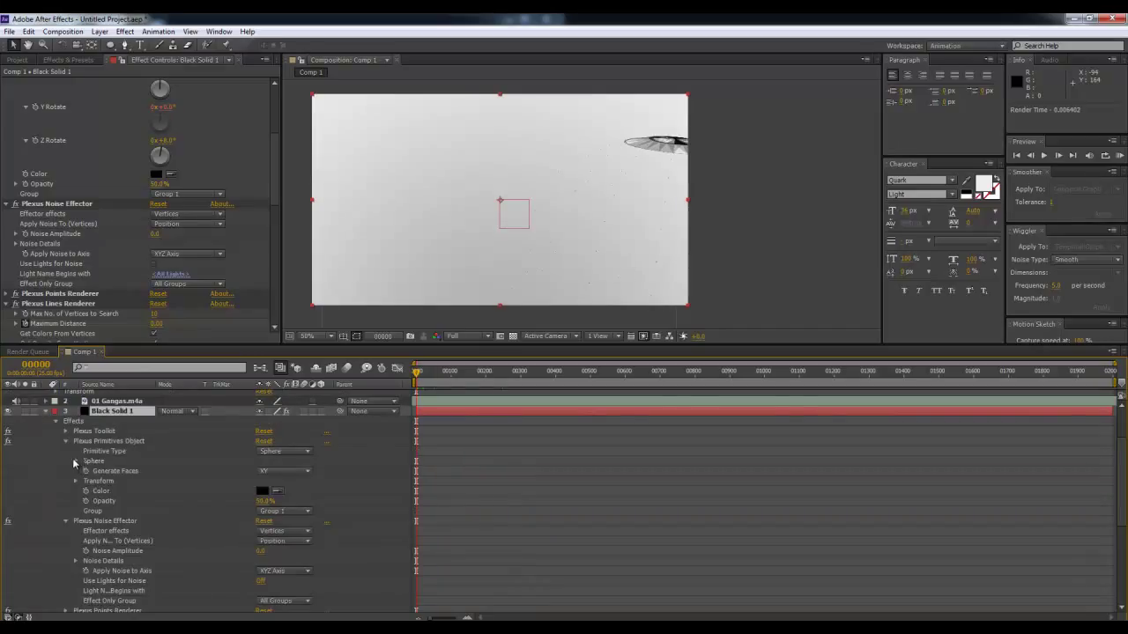
{"action": "left_click", "coordinate": [76, 461]}
{"action": "left_click", "coordinate": [64, 440]}
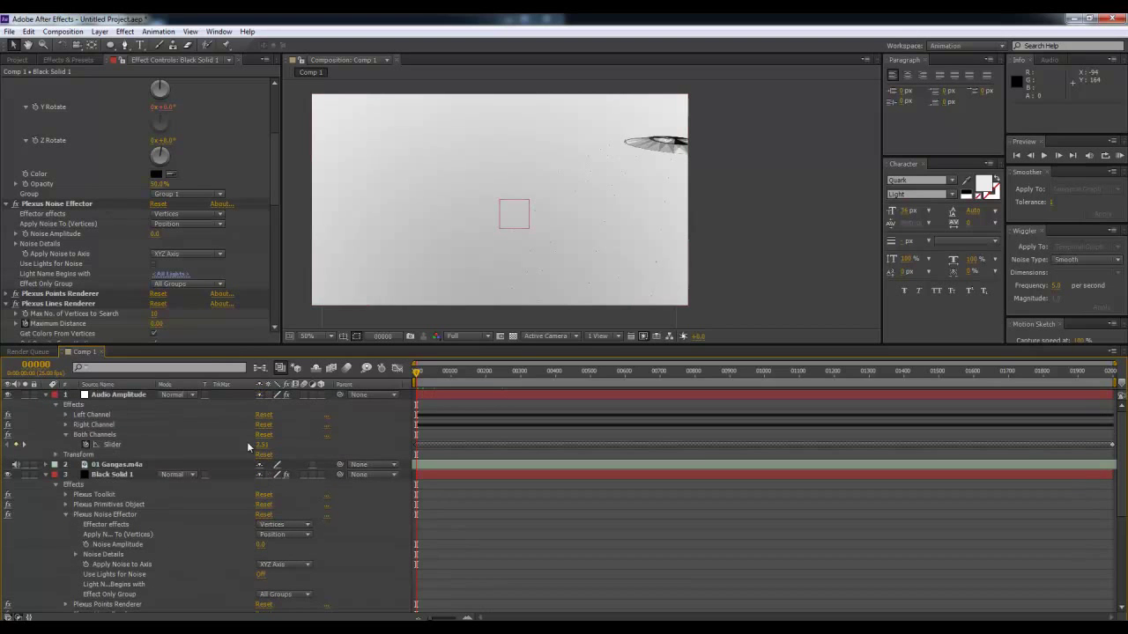
- Link Noise Amplitude by expression to the Audio Amplitude Both Channels Slider
{"action": "left_click", "coordinate": [26, 234], "text": "alt"}
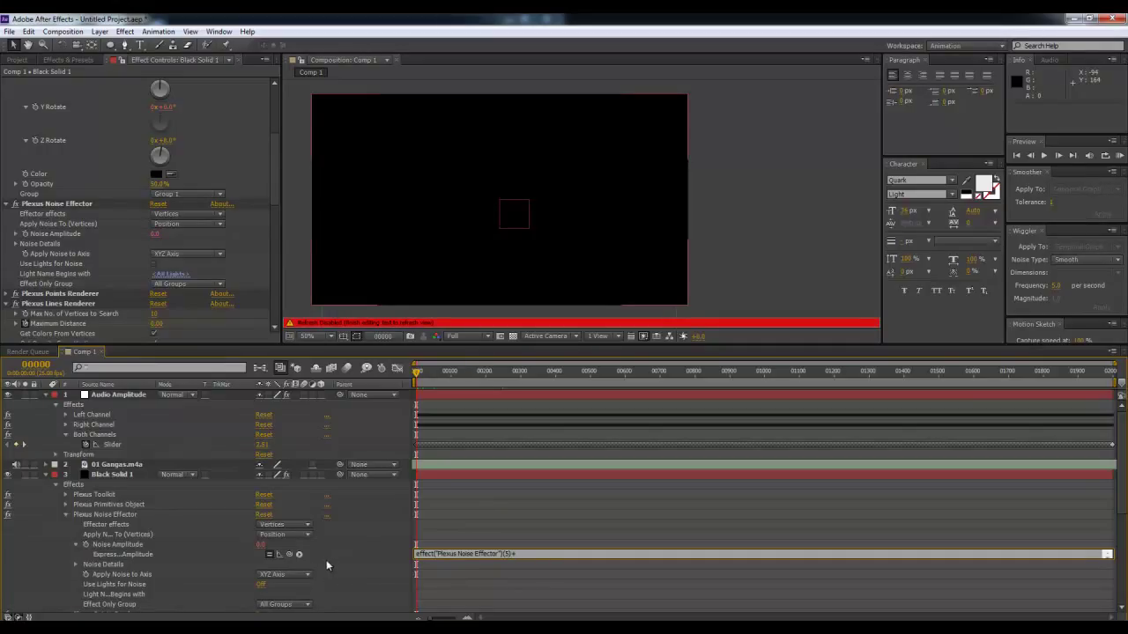
{"action": "left_click_drag", "start_coordinate": [292, 556], "coordinate": [125, 447]}
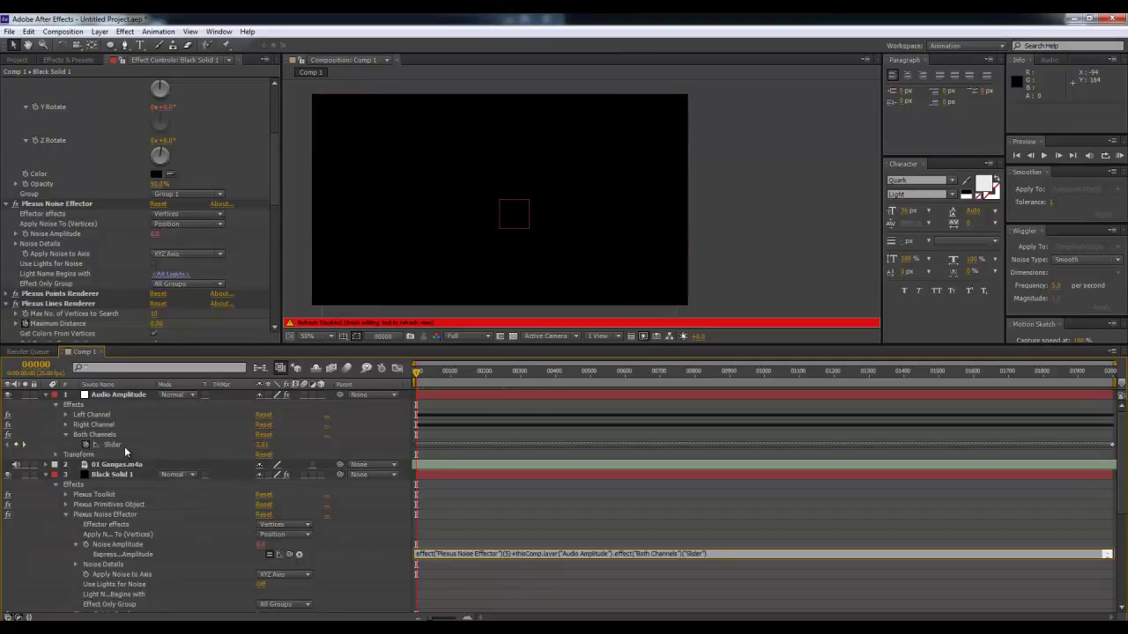
{"action": "left_click", "coordinate": [450, 475]}
{"action": "left_click_drag", "start_coordinate": [420, 374], "coordinate": [547, 388]}
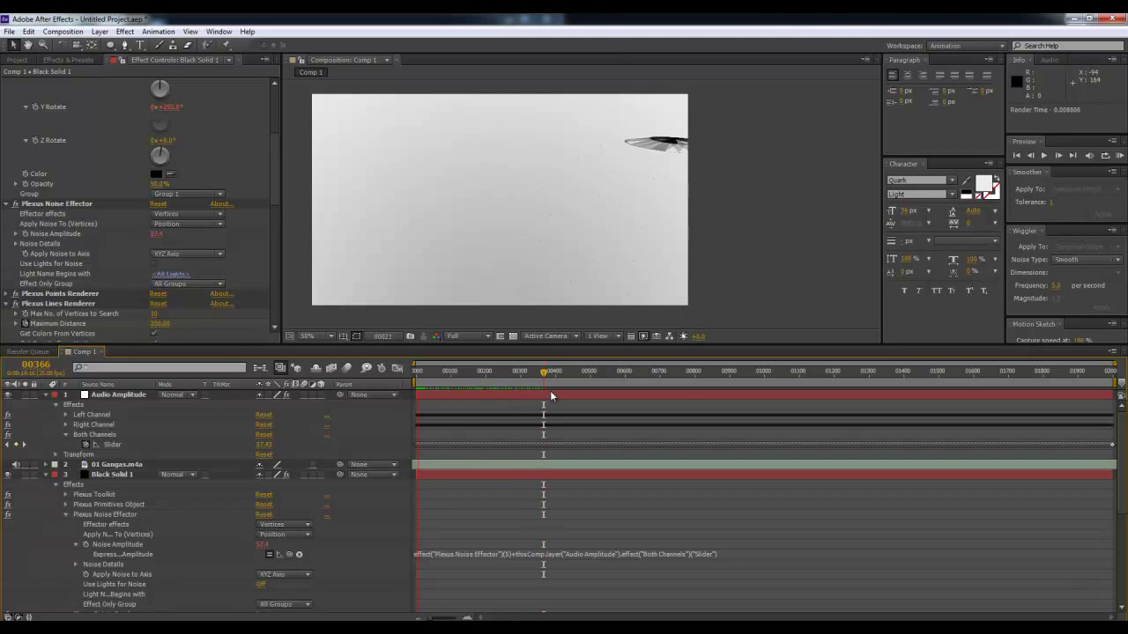
- Set the viewer resolution to Quarter and start a RAM preview
{"action": "left_click", "coordinate": [453, 336]}
{"action": "left_click", "coordinate": [483, 407]}
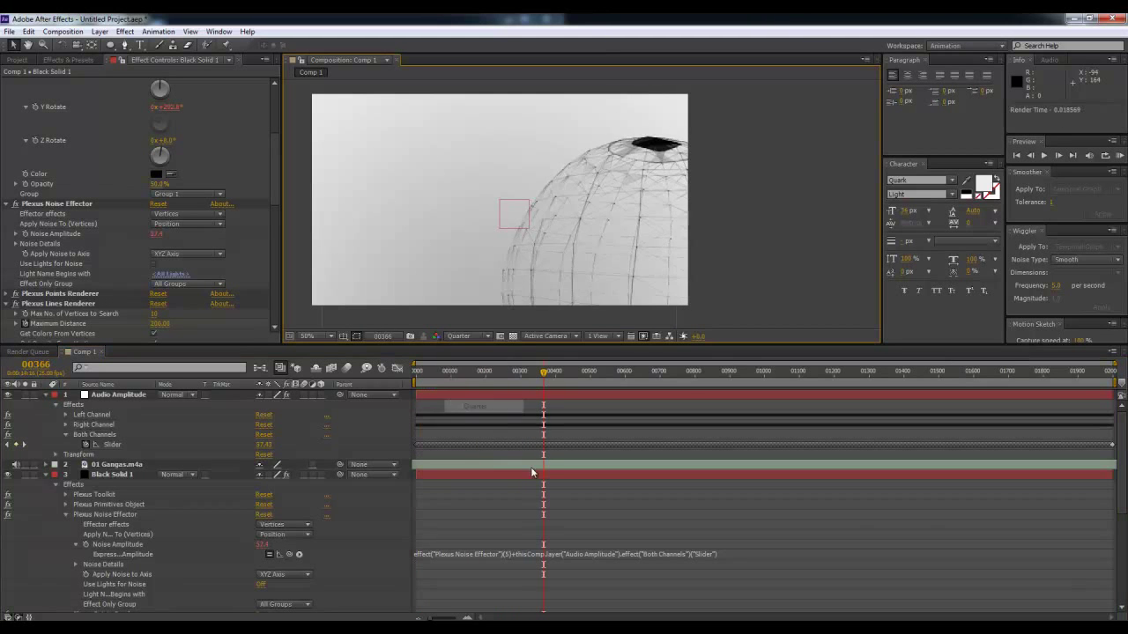
{"action": "key", "text": "KP_0"}
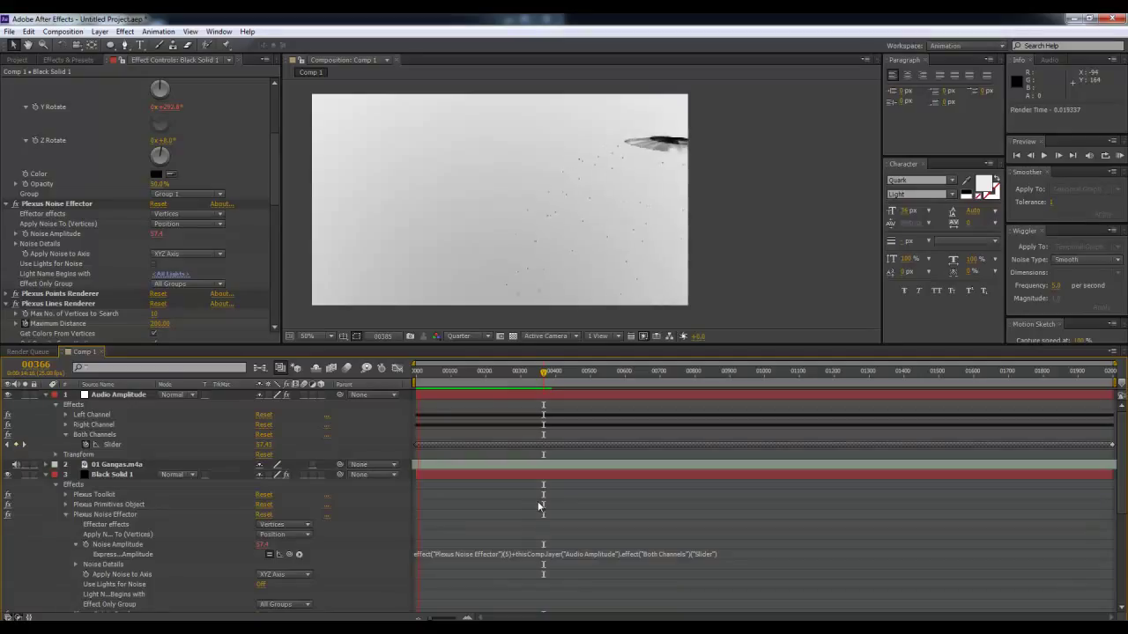
- Preview the audio-reactive sphere twice, then jump to around frame 120
{"action": "key", "text": "space"}
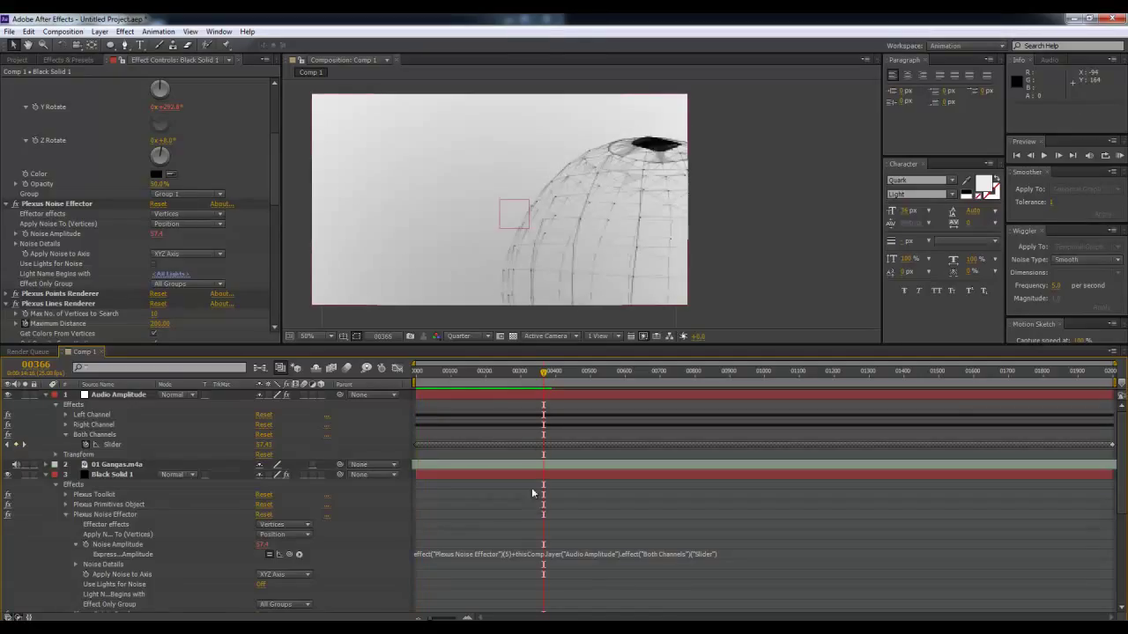
{"action": "key", "text": "KP_0"}
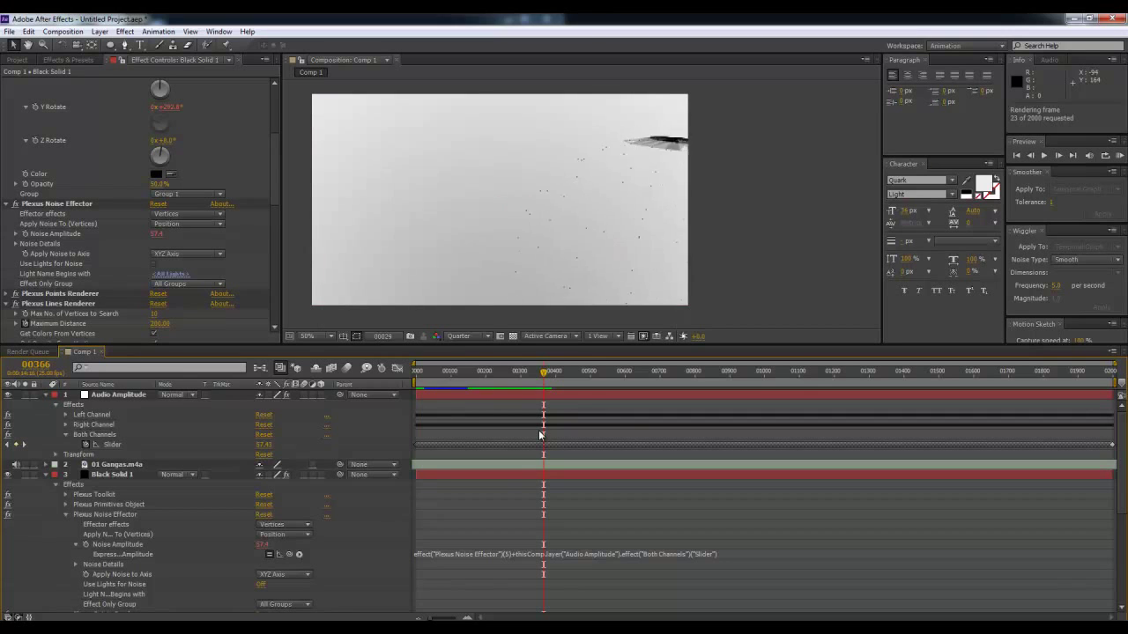
{"action": "key", "text": "space"}
{"action": "key", "text": "space"}
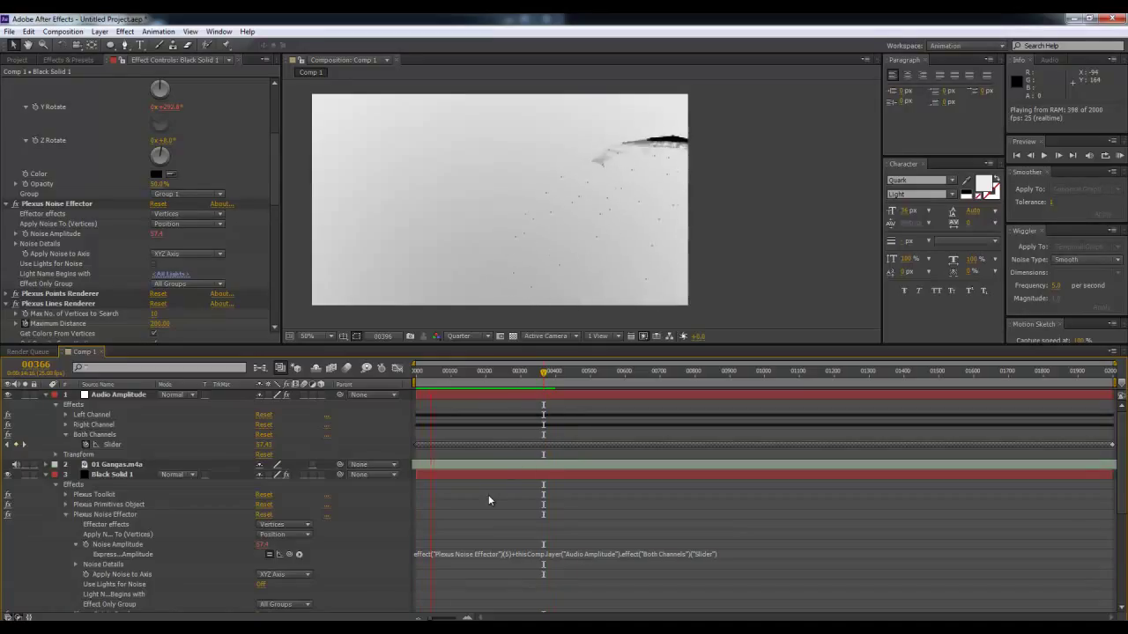
{"action": "key", "text": "space"}
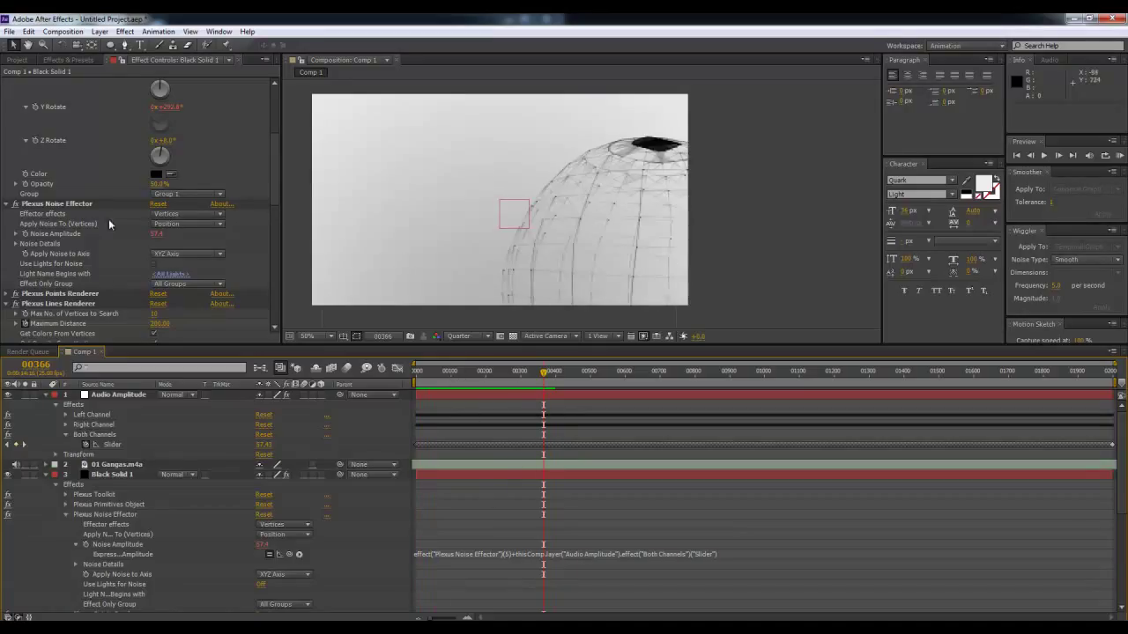
{"action": "left_click", "coordinate": [457, 371]}
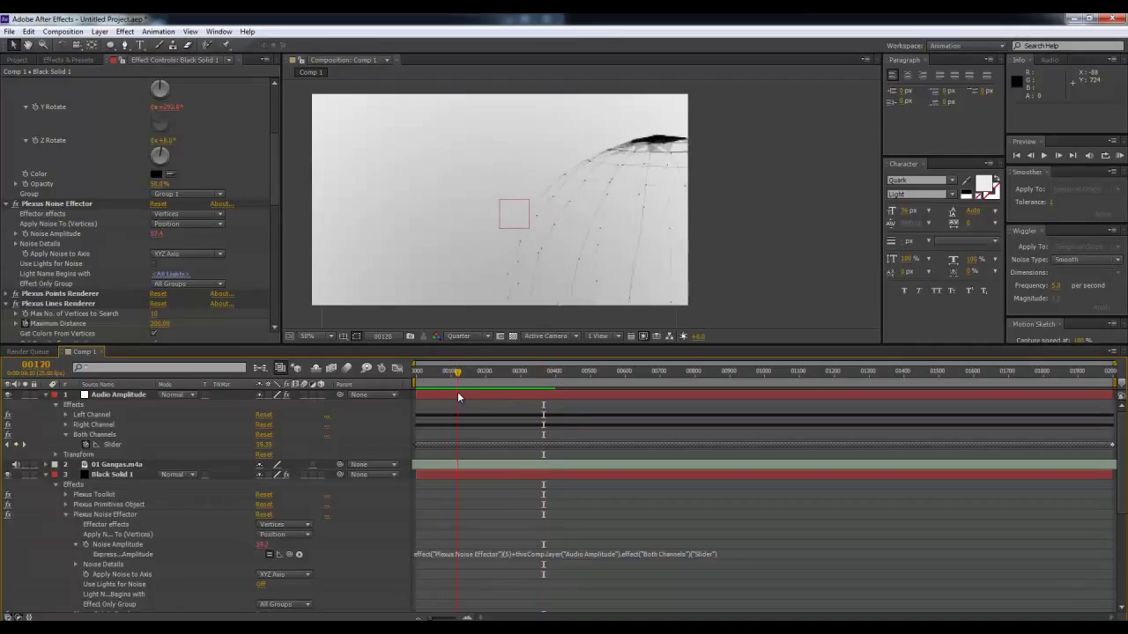
- At frame 130, replace the expression after (5)+ with a parenthesised Audio Amplitude Slider link
{"action": "key", "text": "shift+Page_Down"}
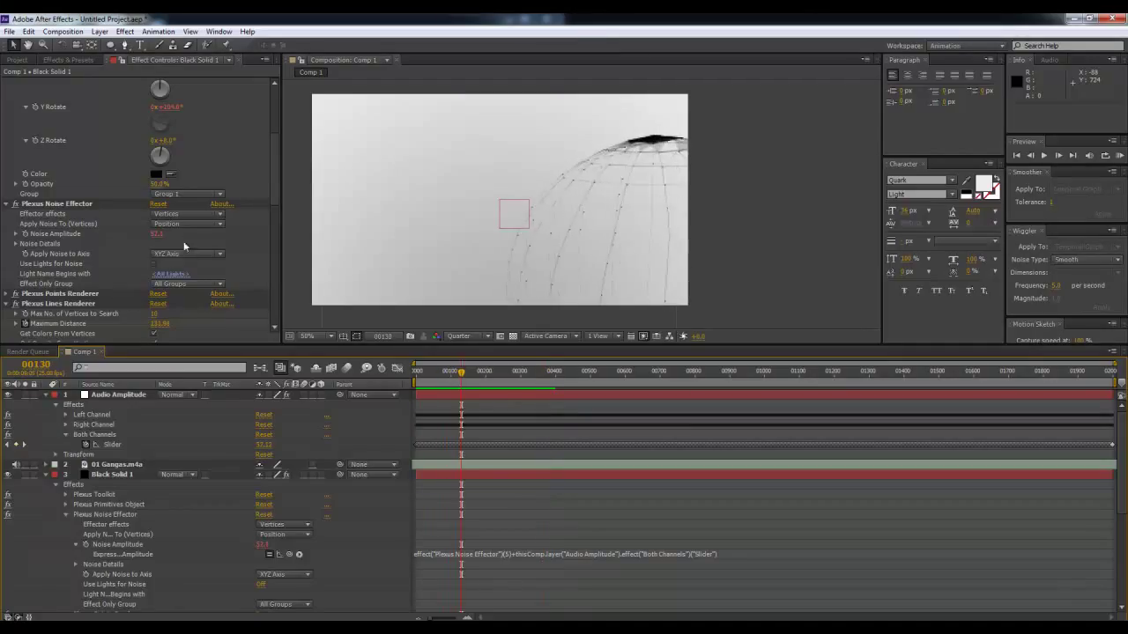
{"action": "left_click", "coordinate": [538, 554]}
{"action": "left_click_drag", "start_coordinate": [515, 554], "coordinate": [762, 554]}
{"action": "key", "text": "BackSpace"}
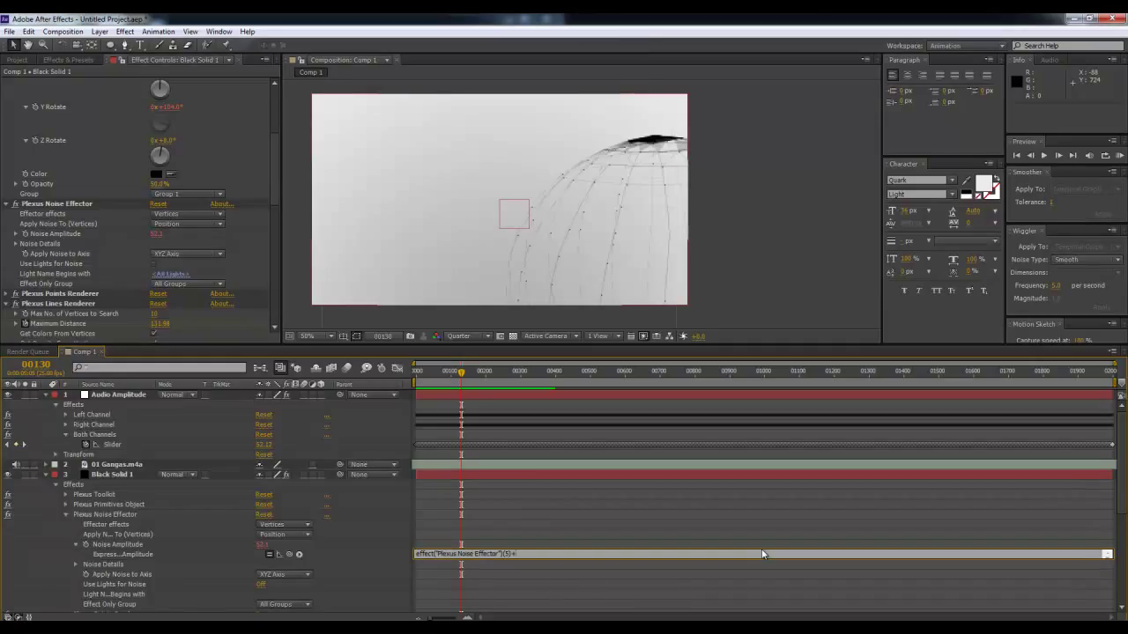
{"action": "type", "text": "0)"}
{"action": "mouse_move", "coordinate": [288, 555]}
{"action": "left_mouse_down"}
{"action": "mouse_move", "coordinate": [133, 274]}
{"action": "mouse_move", "coordinate": [127, 446]}
{"action": "left_mouse_up"}
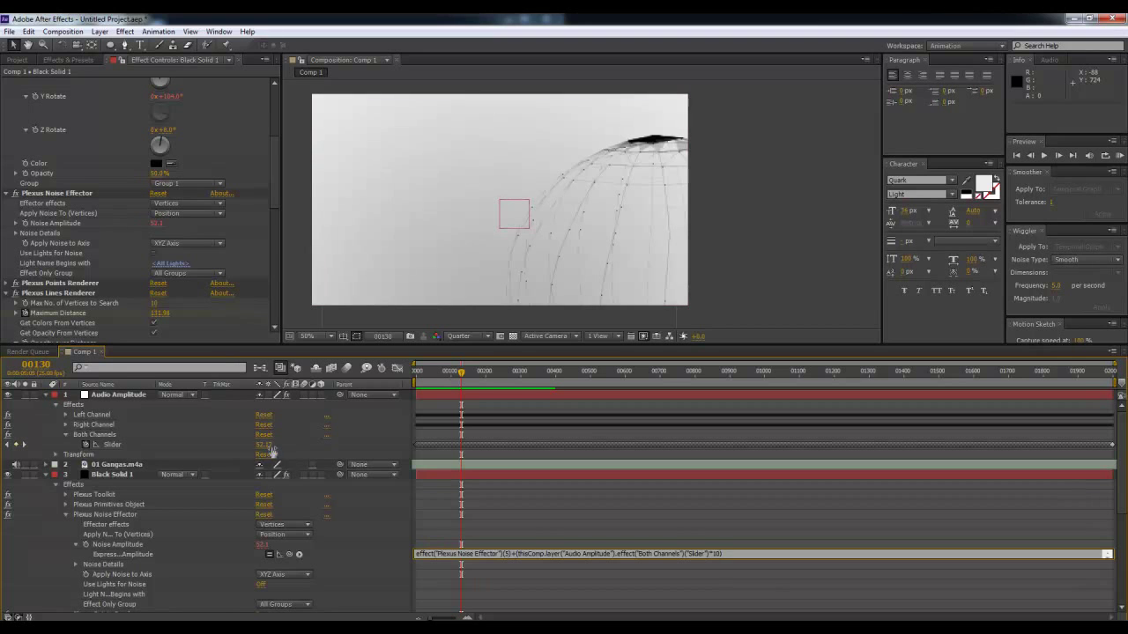
- Scrub and RAM-preview the audio-driven noise, reviewing the Noise Amplitude expression's audio part
{"action": "mouse_move", "coordinate": [470, 388]}
{"action": "left_mouse_down"}
{"action": "mouse_move", "coordinate": [420, 390]}
{"action": "mouse_move", "coordinate": [519, 399]}
{"action": "left_mouse_up"}
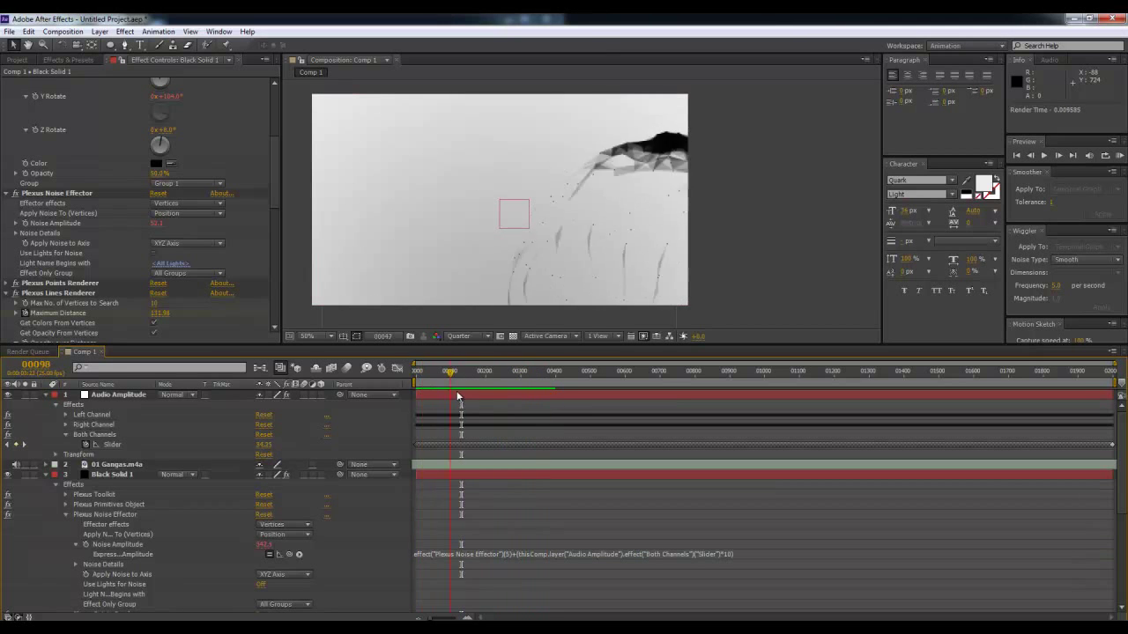
{"action": "key", "text": "KP_0"}
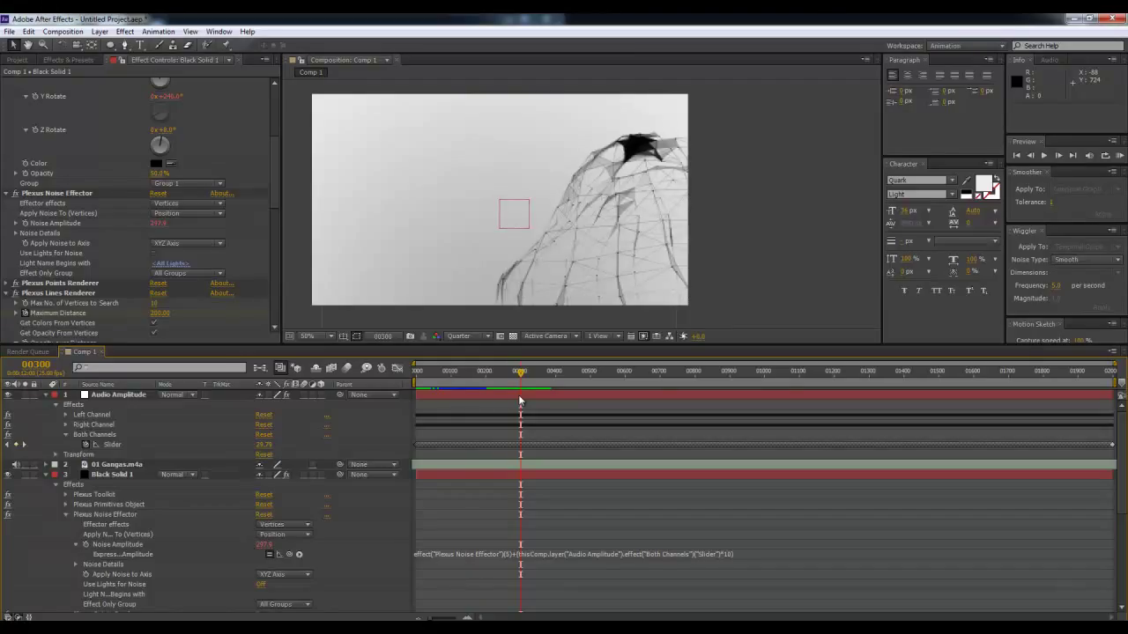
{"action": "scroll", "coordinate": [488, 532], "scroll_direction": "down", "scroll_amount": 4}
{"action": "scroll", "coordinate": [449, 512], "scroll_direction": "down", "scroll_amount": 2}
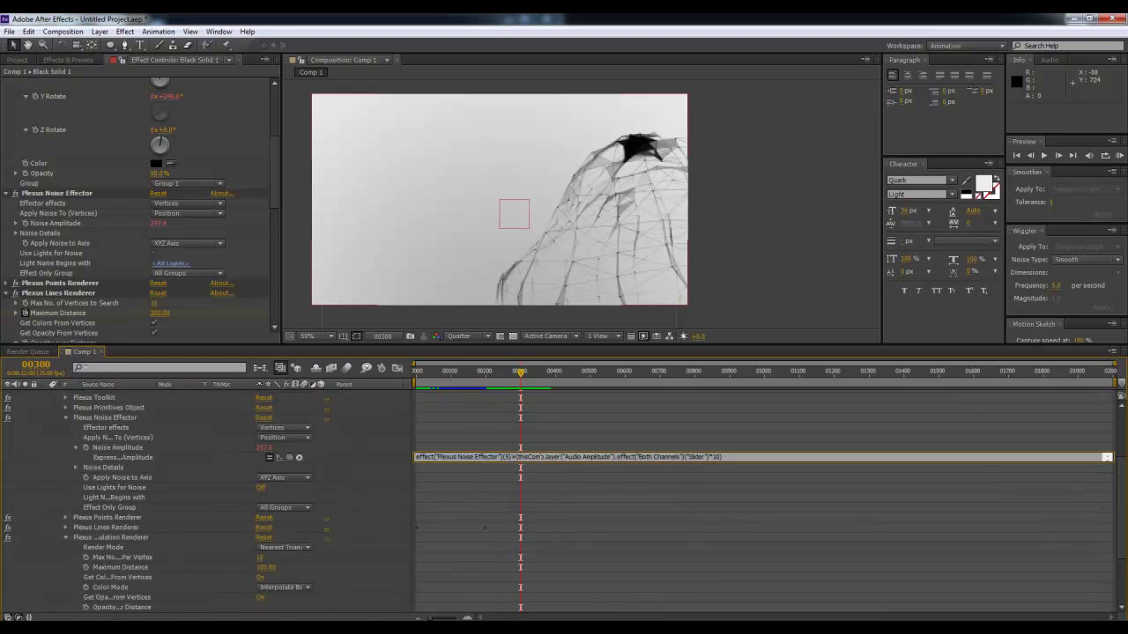
{"action": "left_click_drag", "start_coordinate": [512, 457], "coordinate": [610, 457]}
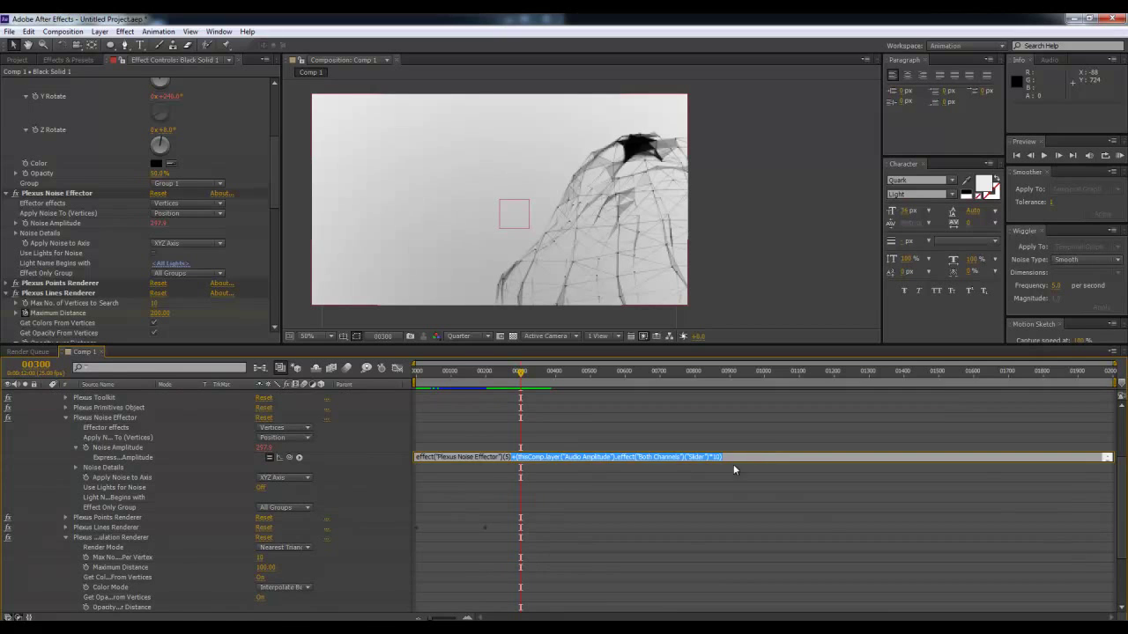
{"action": "left_click", "coordinate": [661, 506]}
- Set the Triangulation Renderer's Maximum Distance to a keyframed 93.00
{"action": "scroll", "coordinate": [538, 553], "scroll_direction": "down", "scroll_amount": 3}
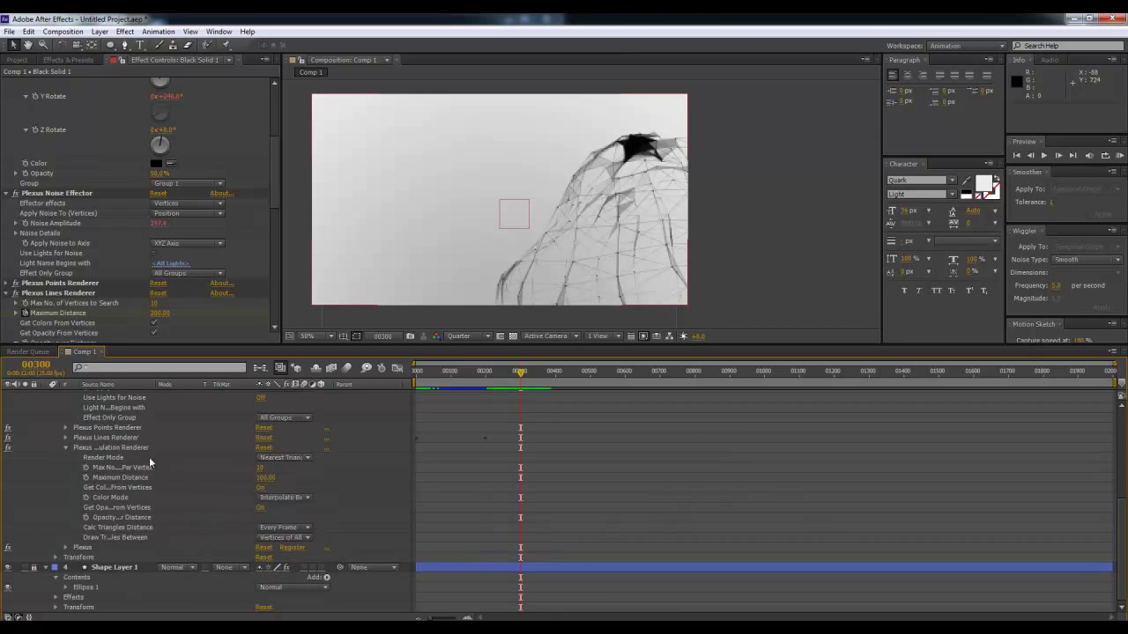
{"action": "left_click_drag", "start_coordinate": [273, 181], "coordinate": [272, 241]}
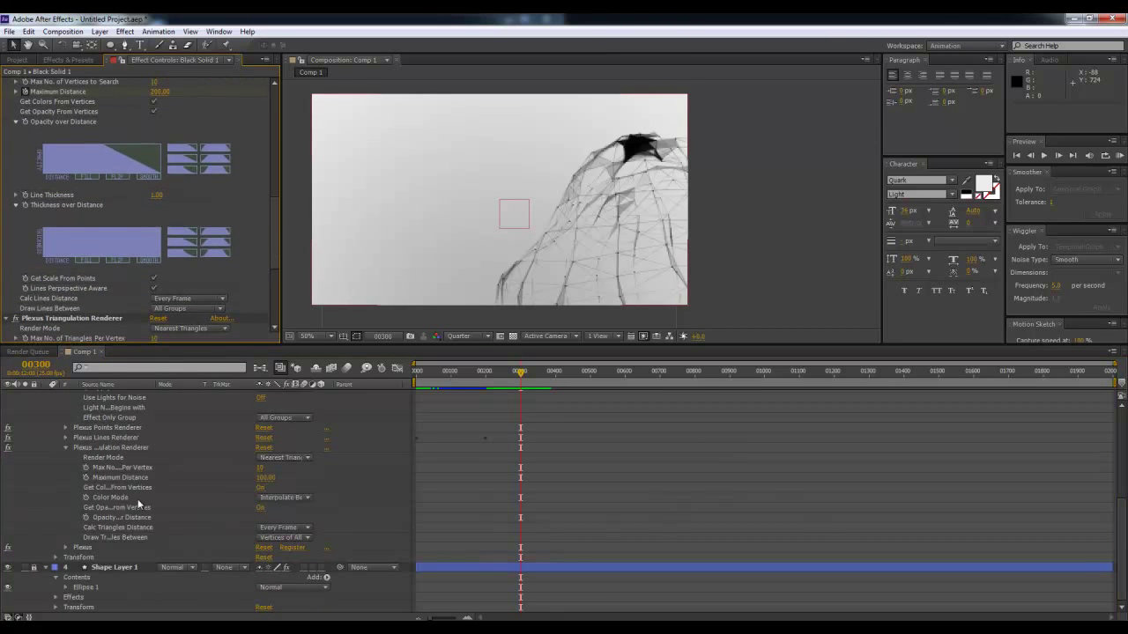
{"action": "scroll", "coordinate": [139, 497], "scroll_direction": "up", "scroll_amount": 1}
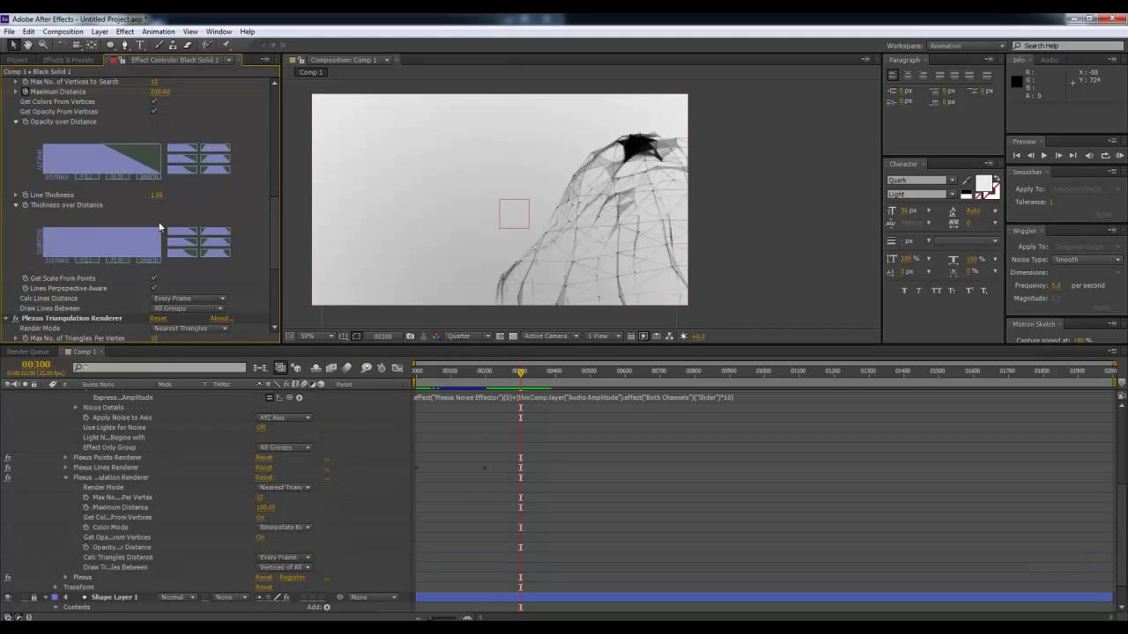
{"action": "scroll", "coordinate": [162, 255], "scroll_direction": "down", "scroll_amount": 2}
{"action": "scroll", "coordinate": [162, 255], "scroll_direction": "down", "scroll_amount": 2}
{"action": "scroll", "coordinate": [162, 255], "scroll_direction": "down", "scroll_amount": 2}
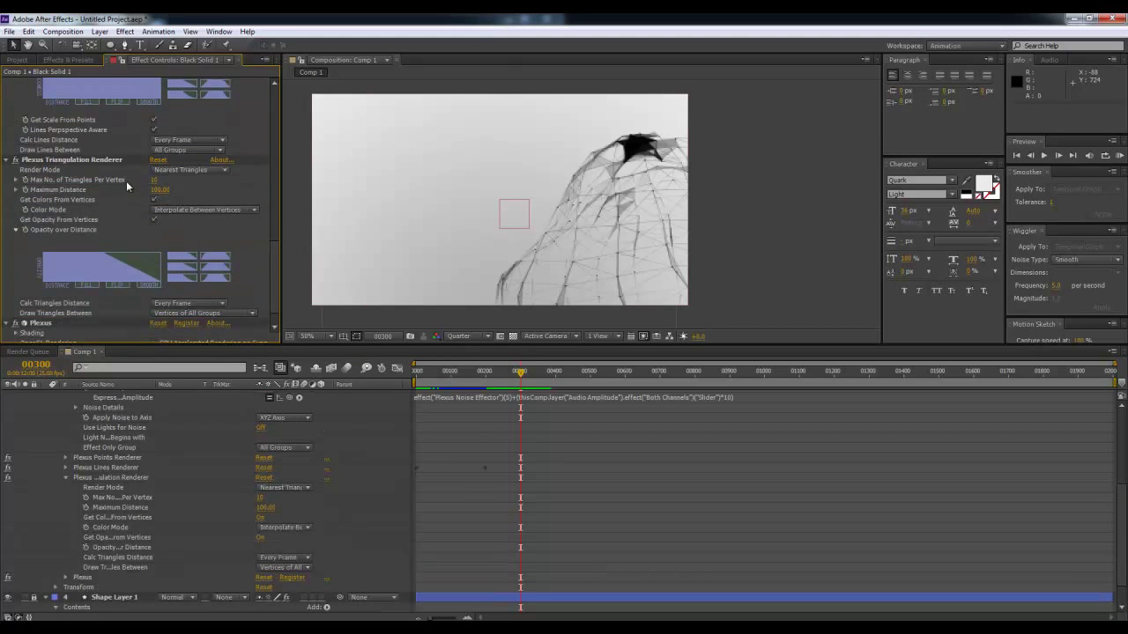
{"action": "mouse_move", "coordinate": [154, 189]}
{"action": "left_mouse_down"}
{"action": "mouse_move", "coordinate": [191, 198]}
{"action": "mouse_move", "coordinate": [161, 197]}
{"action": "left_mouse_up"}
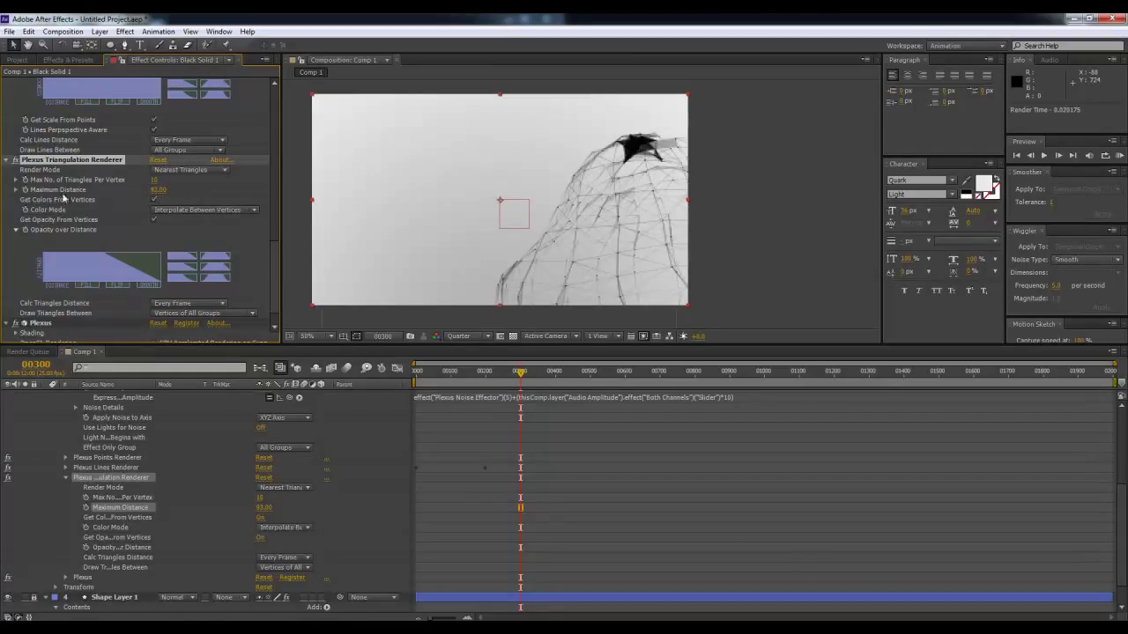
- Add an expression to Maximum Distance adding the Audio Amplitude slider ×10, then scrub to check
{"action": "left_click", "coordinate": [26, 189], "text": "alt"}
{"action": "left_click", "coordinate": [535, 518]}
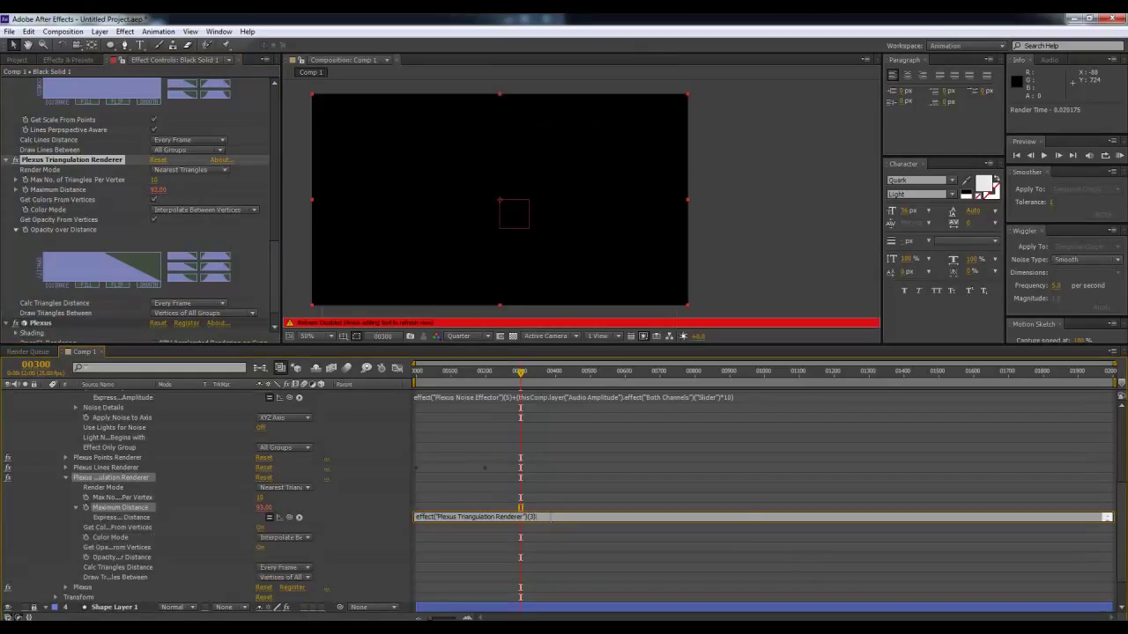
{"action": "type", "text": "+(thisComp.layer(\"Audio Amplitude\").effect(\"Both Channels\")(\"Slider\")*10)"}
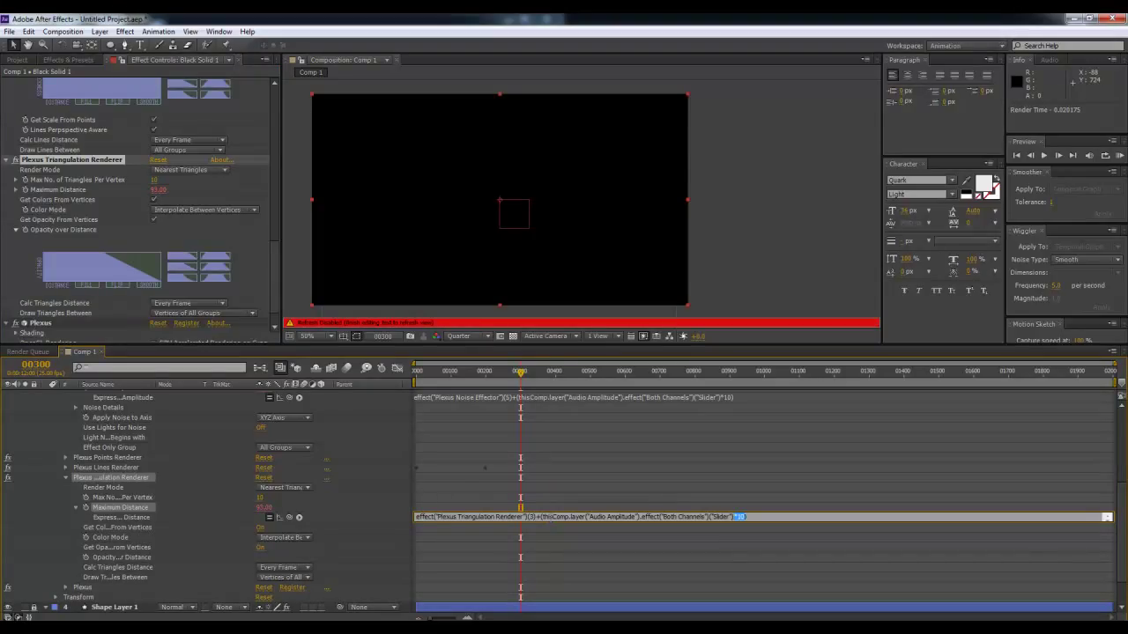
{"action": "left_click", "coordinate": [703, 465]}
{"action": "left_click_drag", "start_coordinate": [520, 371], "coordinate": [577, 377]}
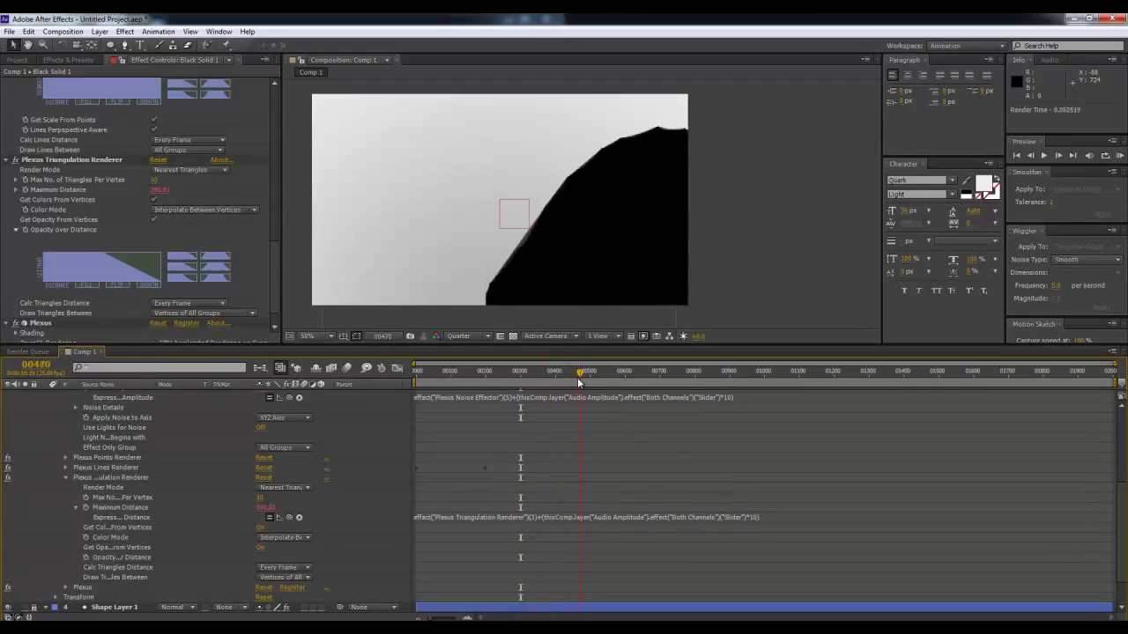
- Change the expression's Audio Amplitude multiplier to *2 and scrub to check the triangles
{"action": "left_click", "coordinate": [741, 517]}
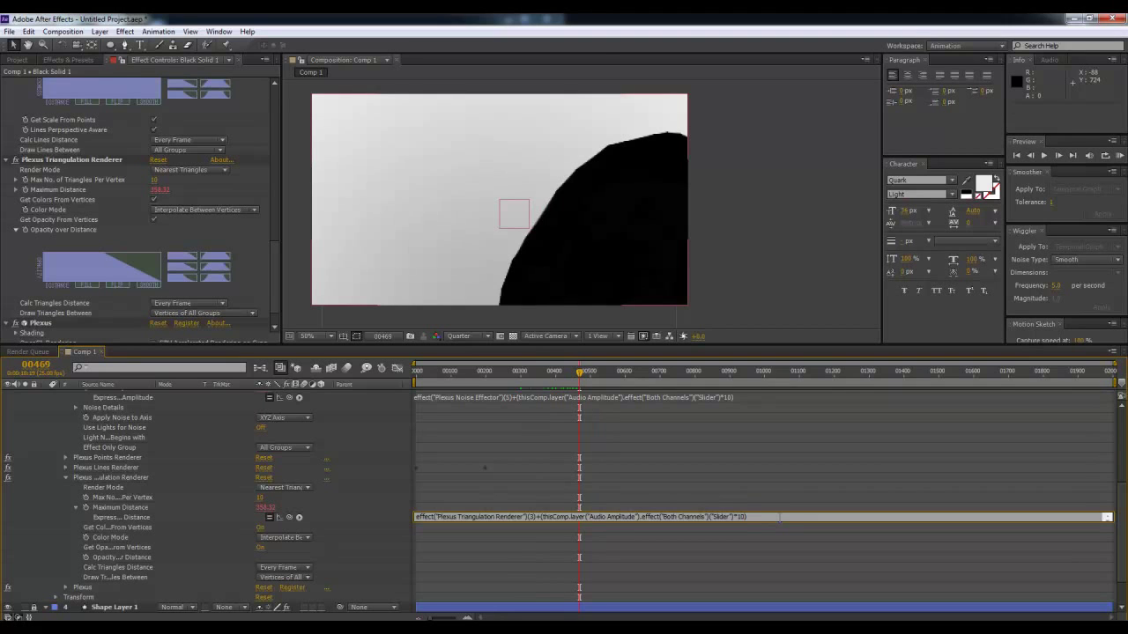
{"action": "left_click", "coordinate": [766, 490]}
{"action": "left_click_drag", "start_coordinate": [590, 379], "coordinate": [641, 386]}
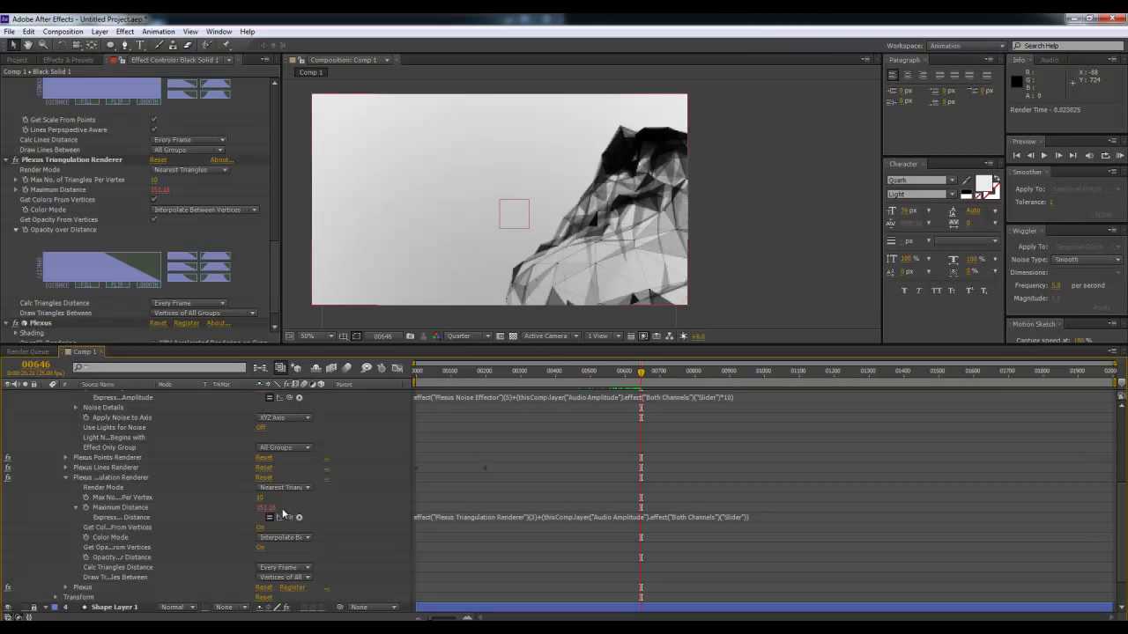
{"action": "left_click_drag", "start_coordinate": [642, 377], "coordinate": [606, 377]}
{"action": "left_click", "coordinate": [752, 517]}
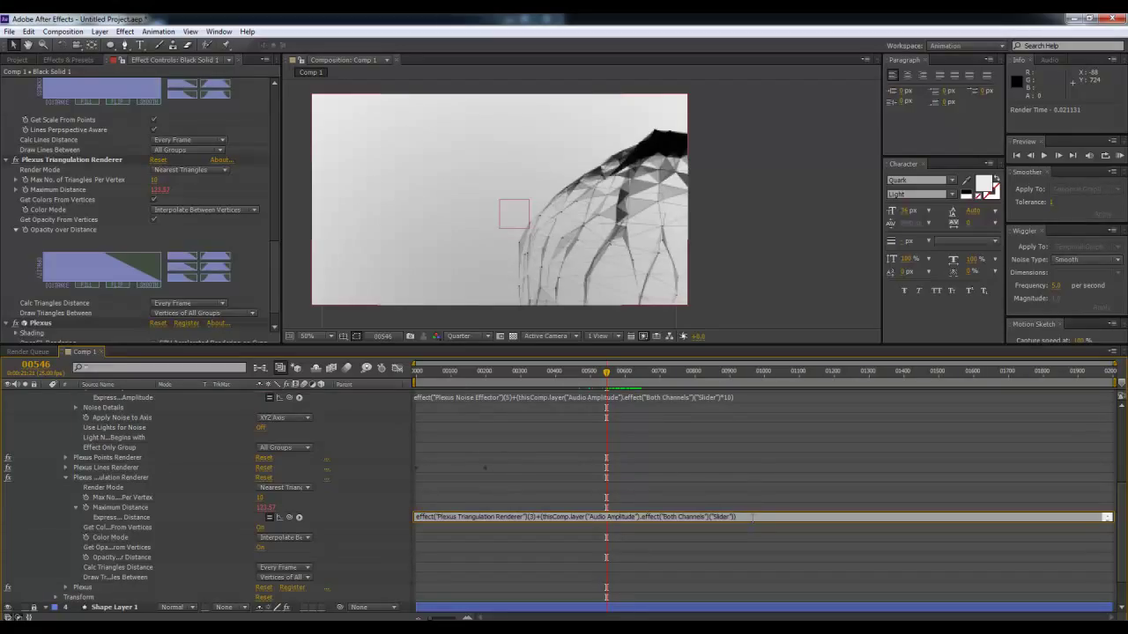
{"action": "type", "text": "*2"}
{"action": "key", "text": "BackSpace"}
{"action": "key", "text": "BackSpace"}
{"action": "type", "text": "*"}
{"action": "left_click", "coordinate": [720, 440]}
{"action": "left_click_drag", "start_coordinate": [606, 375], "coordinate": [624, 380]}
- Scrub back to frame 00384 to review the pulsing triangulated mesh
{"action": "scroll", "coordinate": [276, 441], "scroll_direction": "up", "scroll_amount": 3}
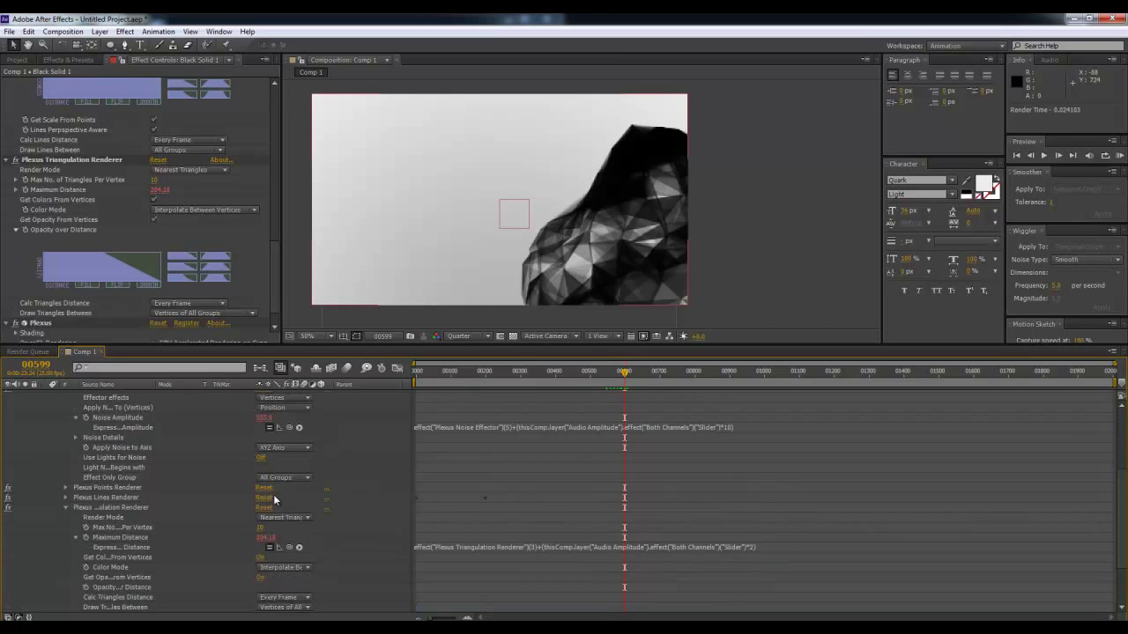
{"action": "scroll", "coordinate": [276, 454], "scroll_direction": "up", "scroll_amount": 3}
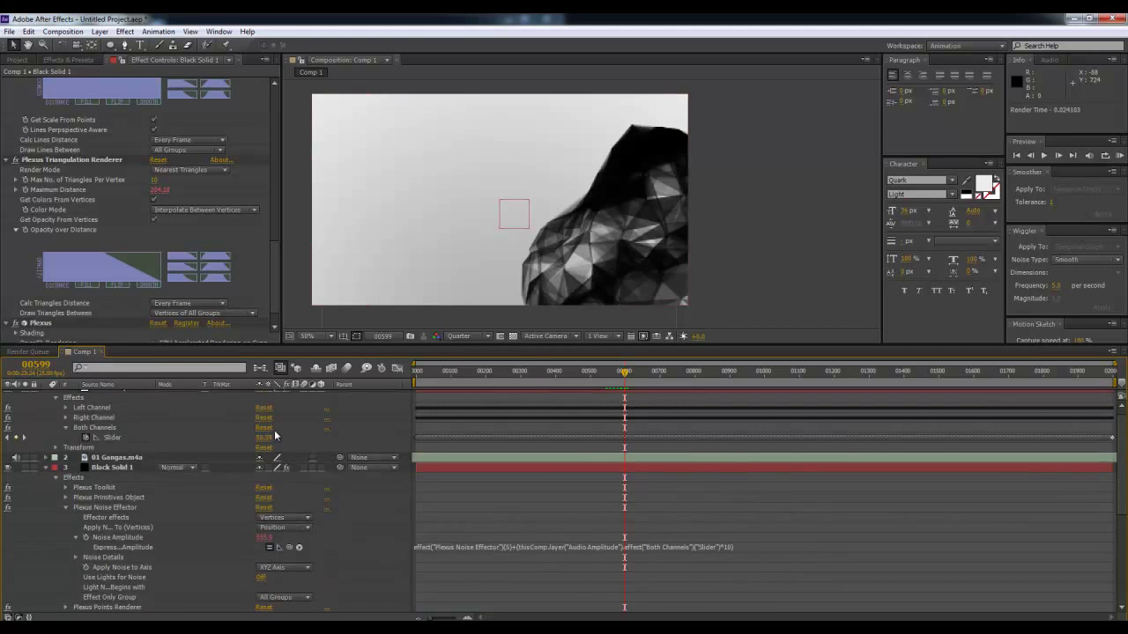
{"action": "scroll", "coordinate": [273, 432], "scroll_direction": "up", "scroll_amount": 2}
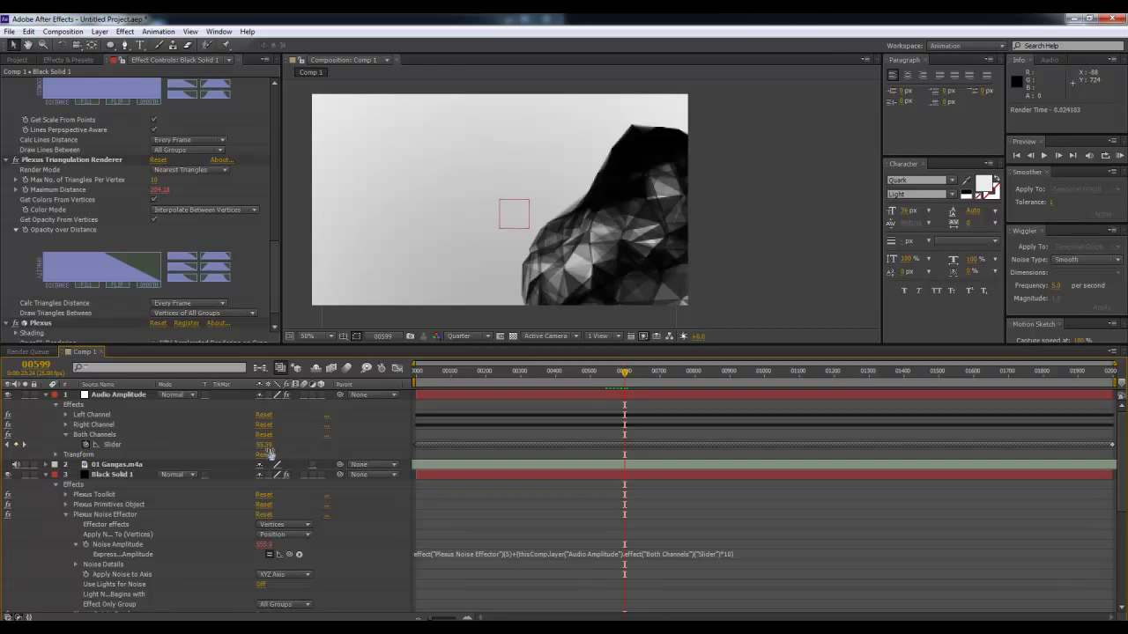
{"action": "scroll", "coordinate": [272, 454], "scroll_direction": "down", "scroll_amount": 3}
{"action": "scroll", "coordinate": [525, 515], "scroll_direction": "down", "scroll_amount": 2}
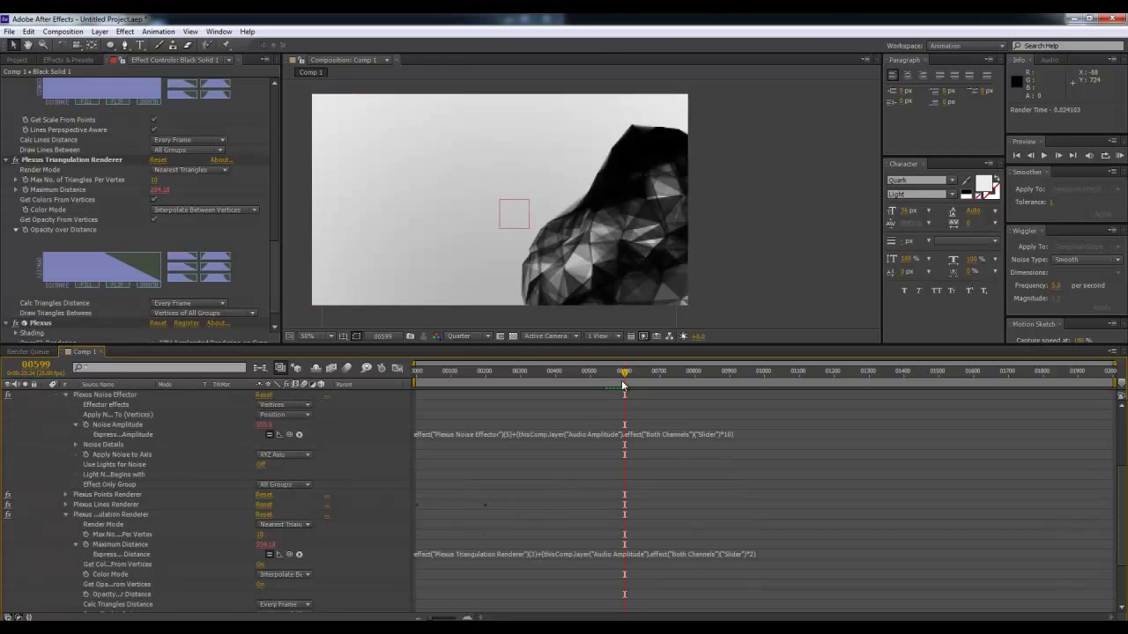
{"action": "left_click", "coordinate": [578, 376]}
{"action": "left_click_drag", "start_coordinate": [578, 377], "coordinate": [550, 373]}
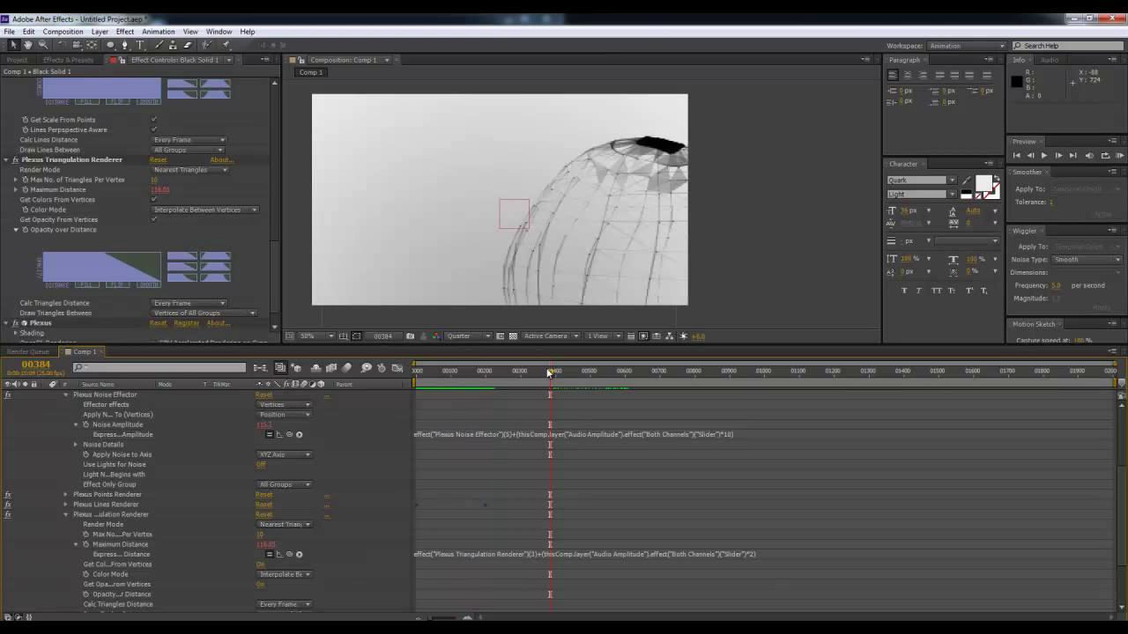
{"action": "scroll", "coordinate": [459, 566], "scroll_direction": "down", "scroll_amount": 2}
{"action": "scroll", "coordinate": [467, 551], "scroll_direction": "down", "scroll_amount": 1}
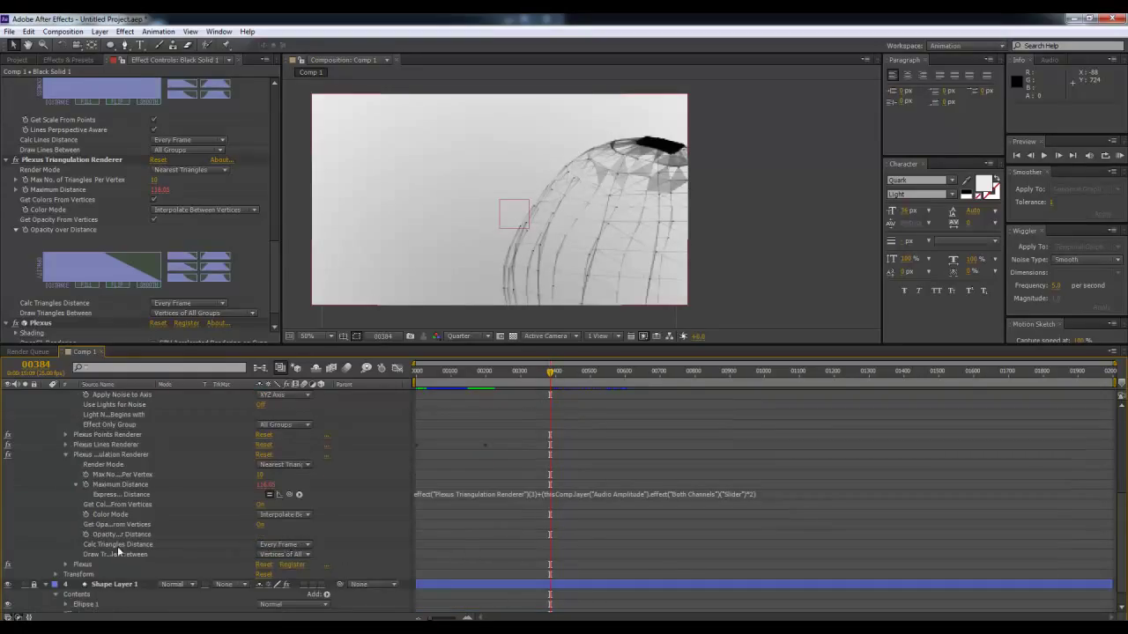
- Set the triangle Color Mode to Color of First Vertex and check frame 00192
{"action": "left_click", "coordinate": [289, 515]}
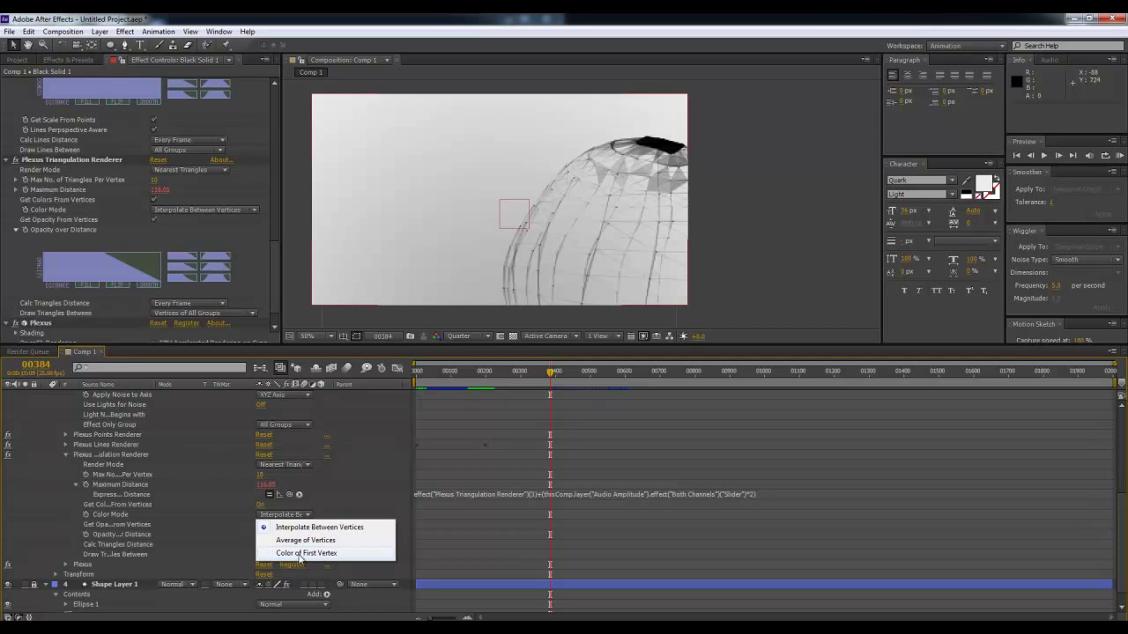
{"action": "left_click", "coordinate": [307, 553]}
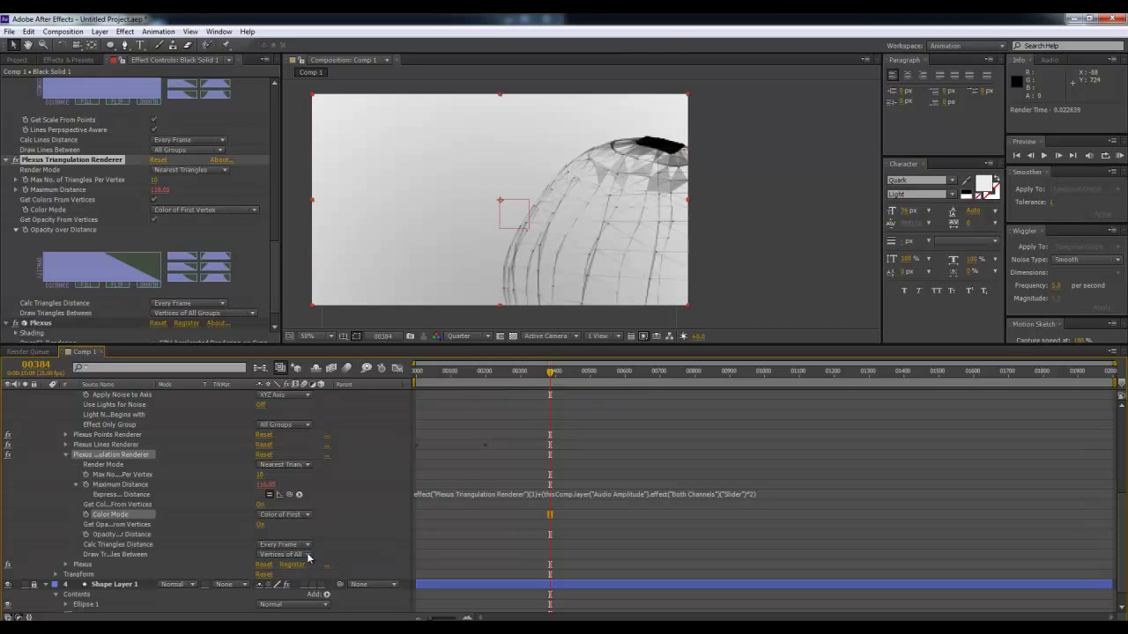
{"action": "left_click_drag", "start_coordinate": [525, 387], "coordinate": [484, 385]}
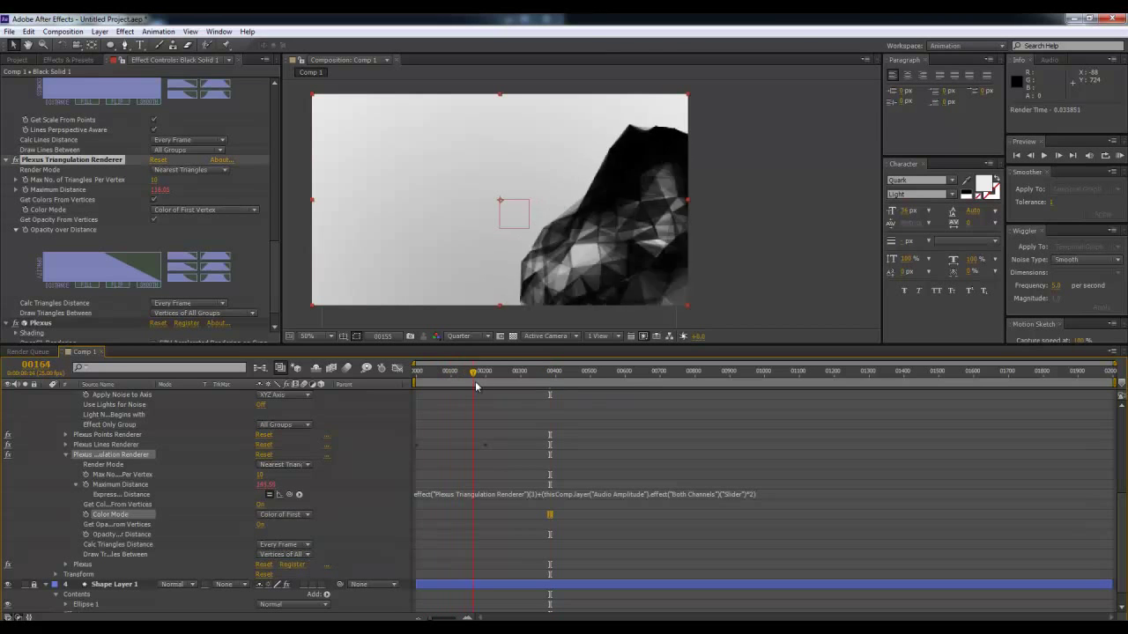
- Set Max No. of Triangles Per Vertex to 1, after trying 3, and scrub forward
{"action": "left_click", "coordinate": [262, 473]}
{"action": "type", "text": "3"}
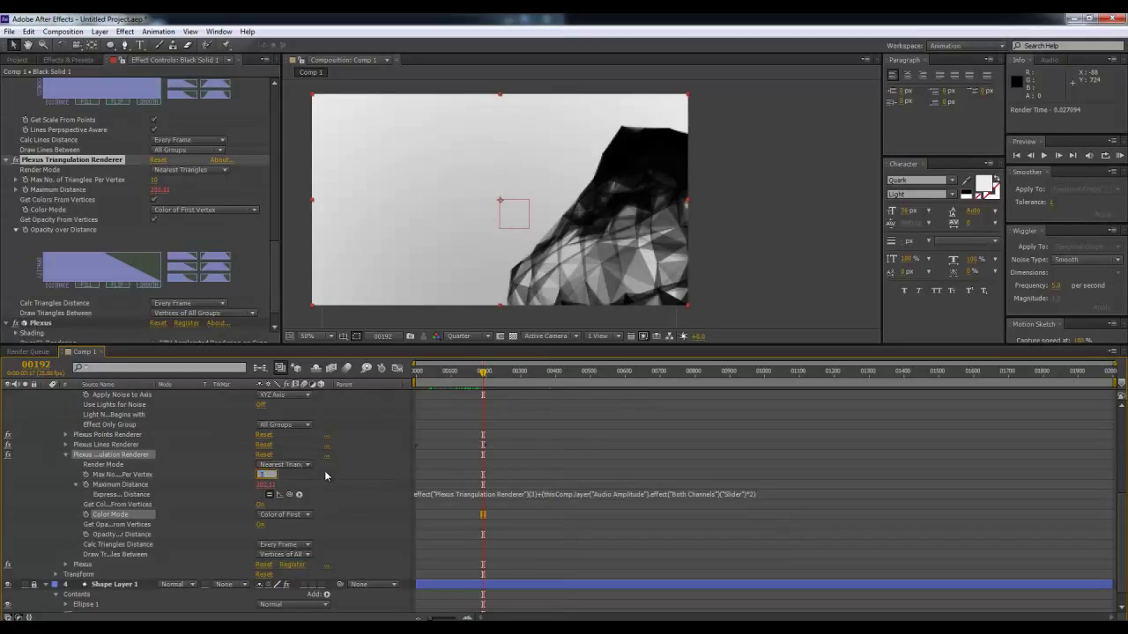
{"action": "key", "text": "Return"}
{"action": "left_click", "coordinate": [263, 478]}
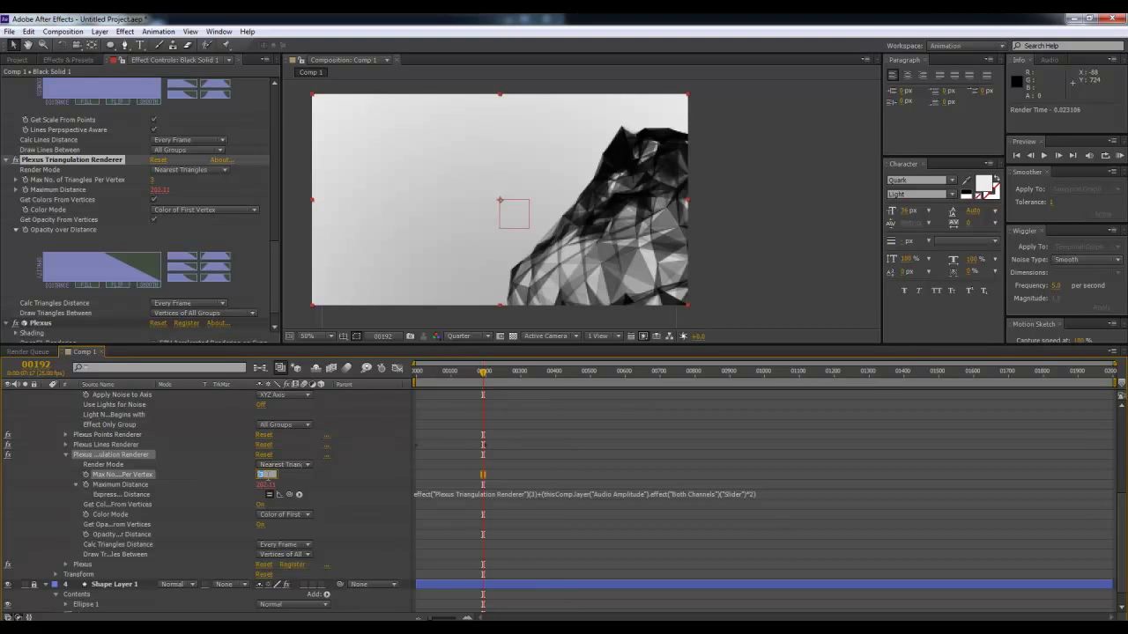
{"action": "type", "text": "1"}
{"action": "key", "text": "Return"}
{"action": "mouse_move", "coordinate": [462, 373]}
{"action": "left_mouse_down"}
{"action": "mouse_move", "coordinate": [570, 407]}
{"action": "mouse_move", "coordinate": [414, 406]}
{"action": "mouse_move", "coordinate": [534, 416]}
{"action": "left_mouse_up"}
{"action": "scroll", "coordinate": [295, 473], "scroll_direction": "up", "scroll_amount": 5}
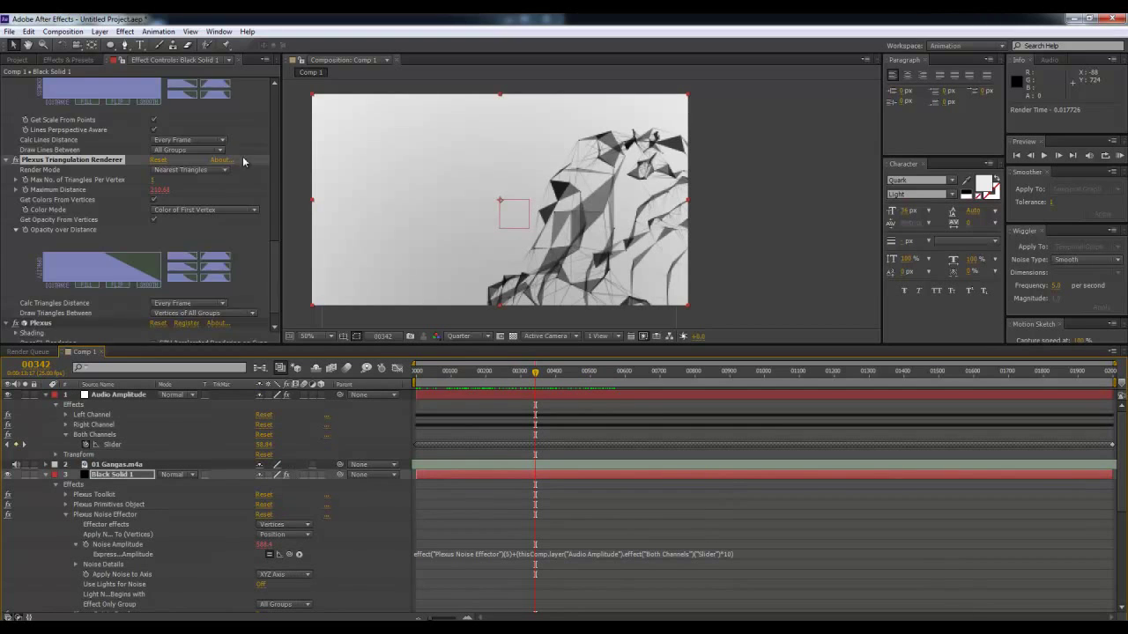
{"action": "scroll", "coordinate": [221, 141], "scroll_direction": "up", "scroll_amount": 5}
{"action": "scroll", "coordinate": [221, 140], "scroll_direction": "up", "scroll_amount": 5}
- Add a second Plexus Noise Effector on Faces with rotation and keyframed amplitude, checking frame 00150
{"action": "left_click", "coordinate": [178, 103]}
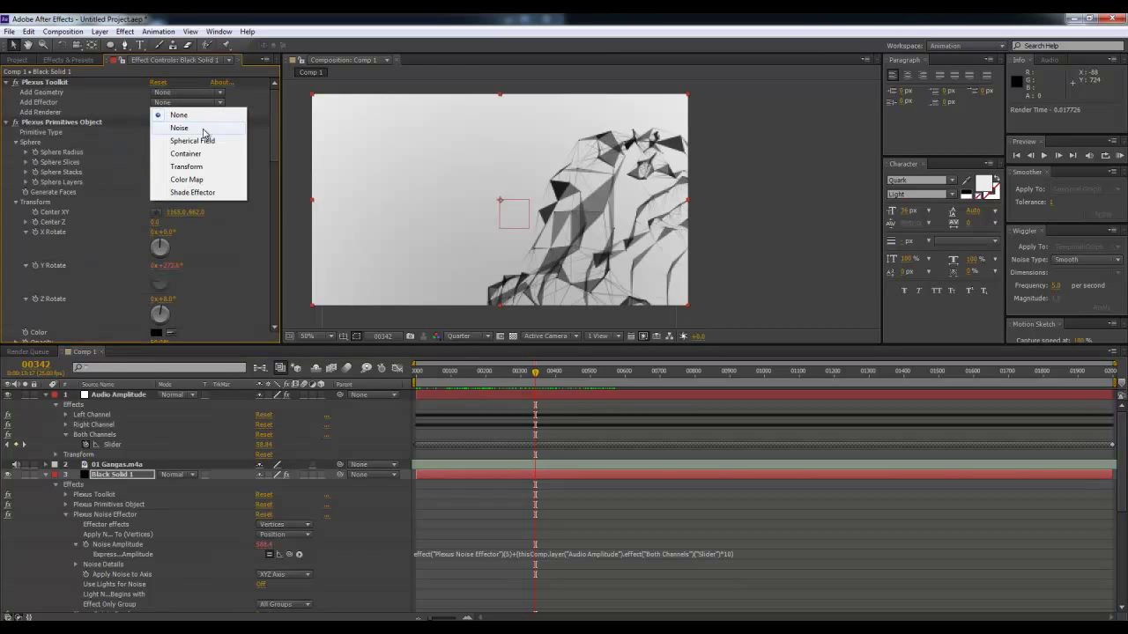
{"action": "left_click", "coordinate": [202, 130]}
{"action": "scroll", "coordinate": [221, 287], "scroll_direction": "down", "scroll_amount": 3}
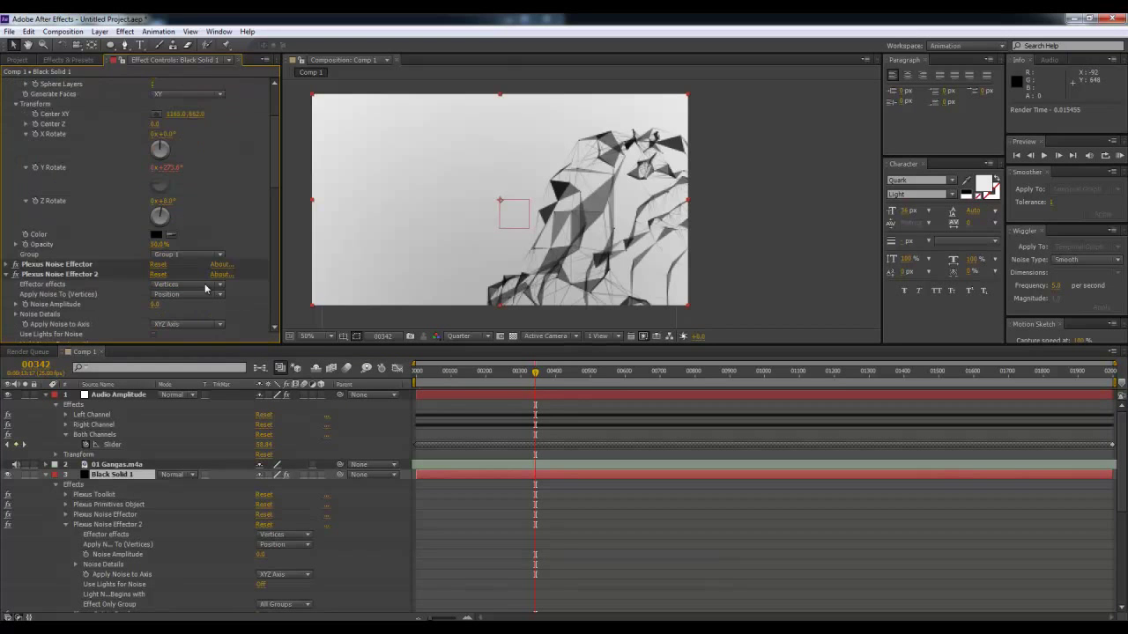
{"action": "scroll", "coordinate": [207, 288], "scroll_direction": "down", "scroll_amount": 3}
{"action": "left_click", "coordinate": [186, 234]}
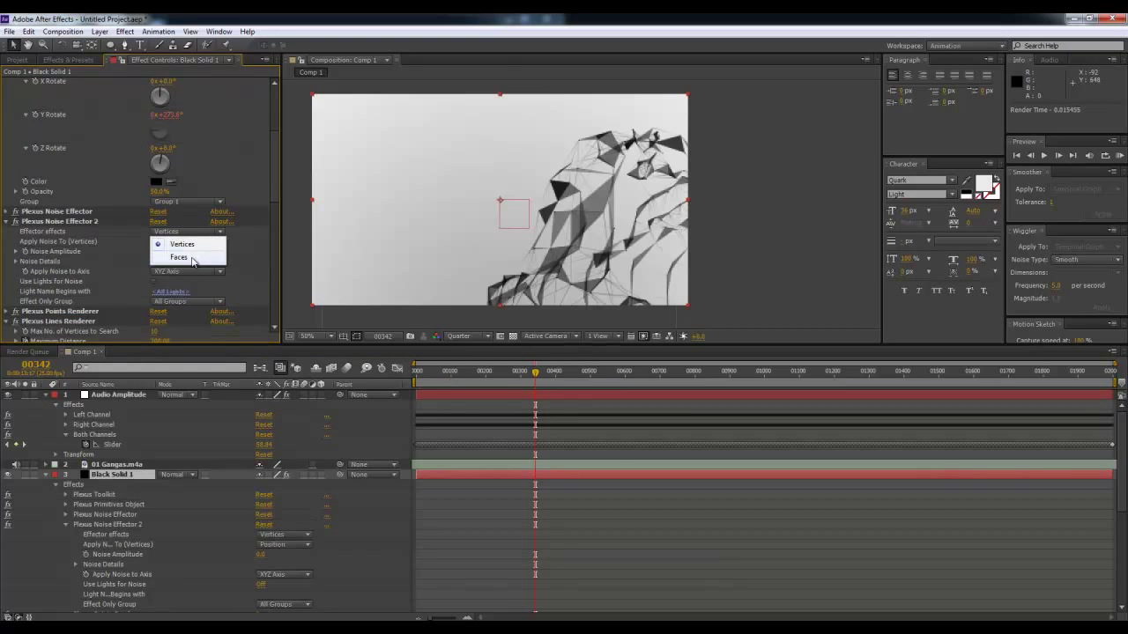
{"action": "left_click", "coordinate": [193, 259]}
{"action": "left_click", "coordinate": [194, 242]}
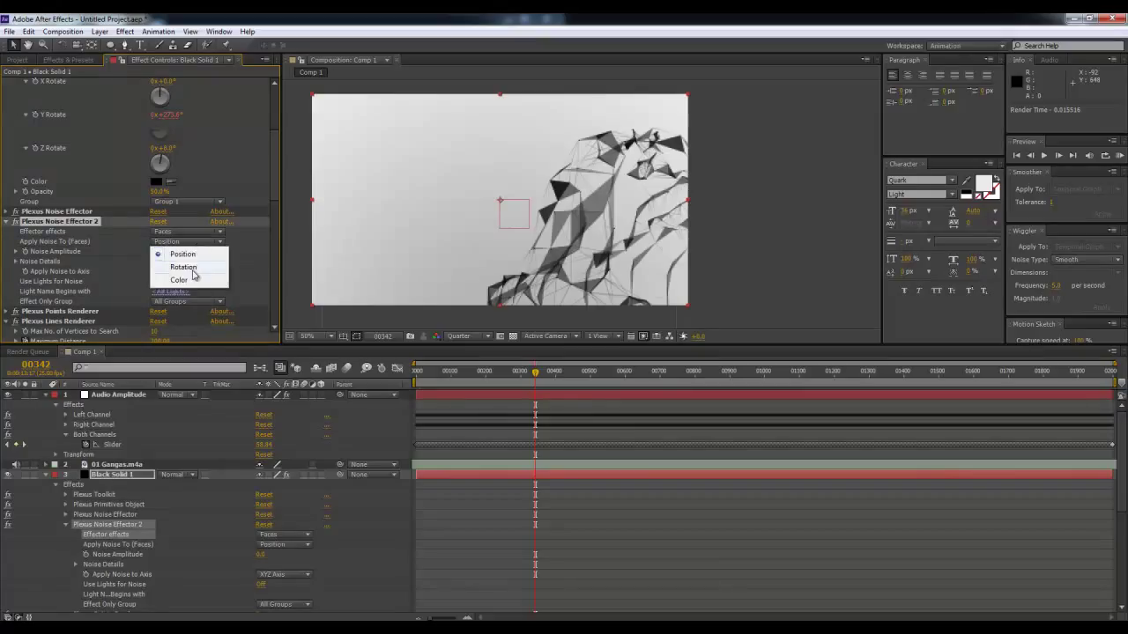
{"action": "left_click", "coordinate": [196, 267]}
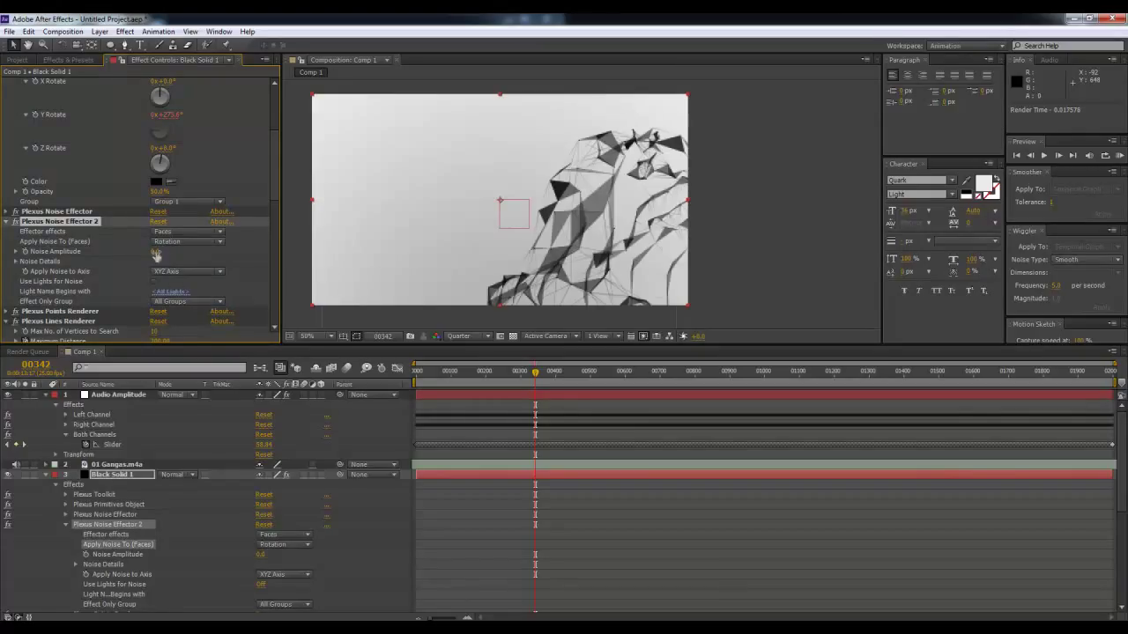
{"action": "left_click_drag", "start_coordinate": [155, 252], "coordinate": [167, 251]}
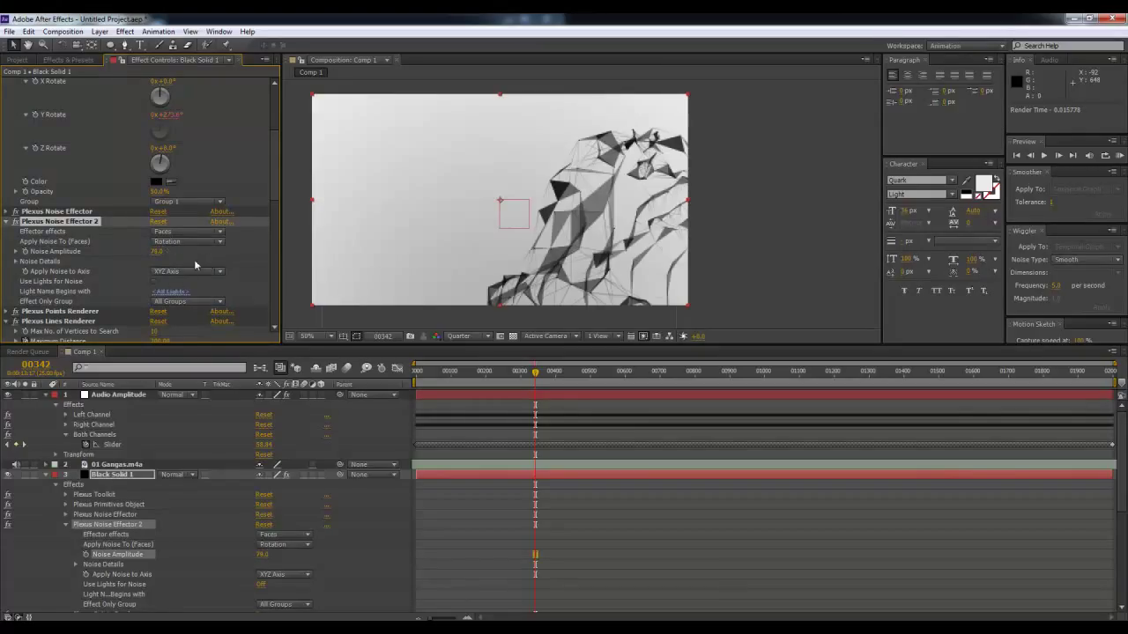
{"action": "left_click_drag", "start_coordinate": [458, 370], "coordinate": [468, 370]}
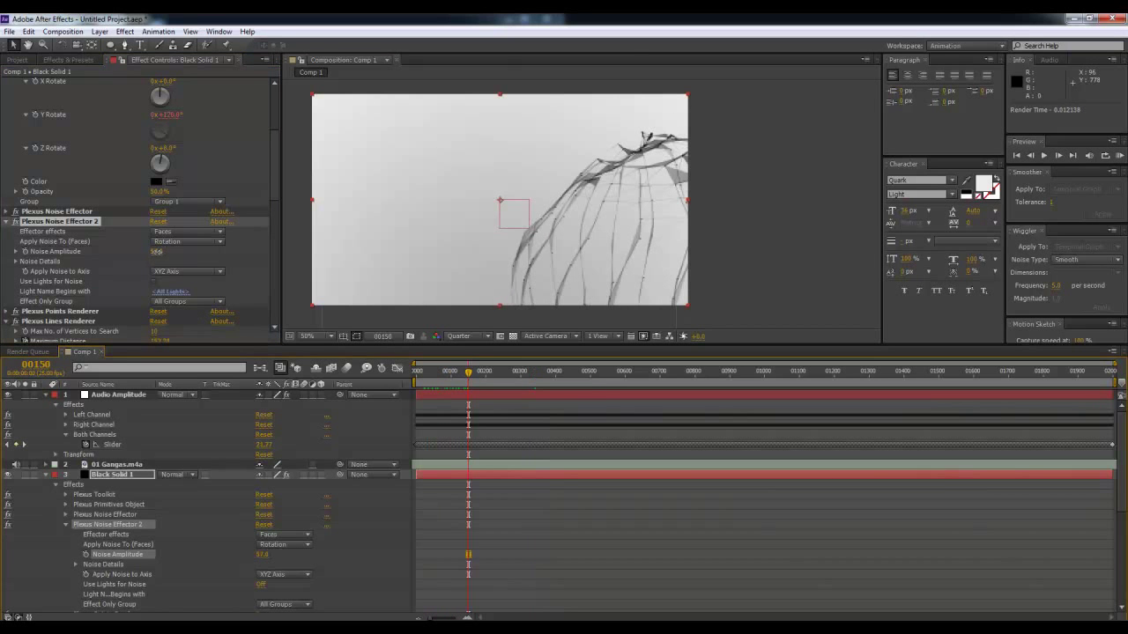
- Switch Noise Effector 2 to act on Vertices with Scale, raising and keyframing Noise Amplitude
{"action": "left_click", "coordinate": [185, 242]}
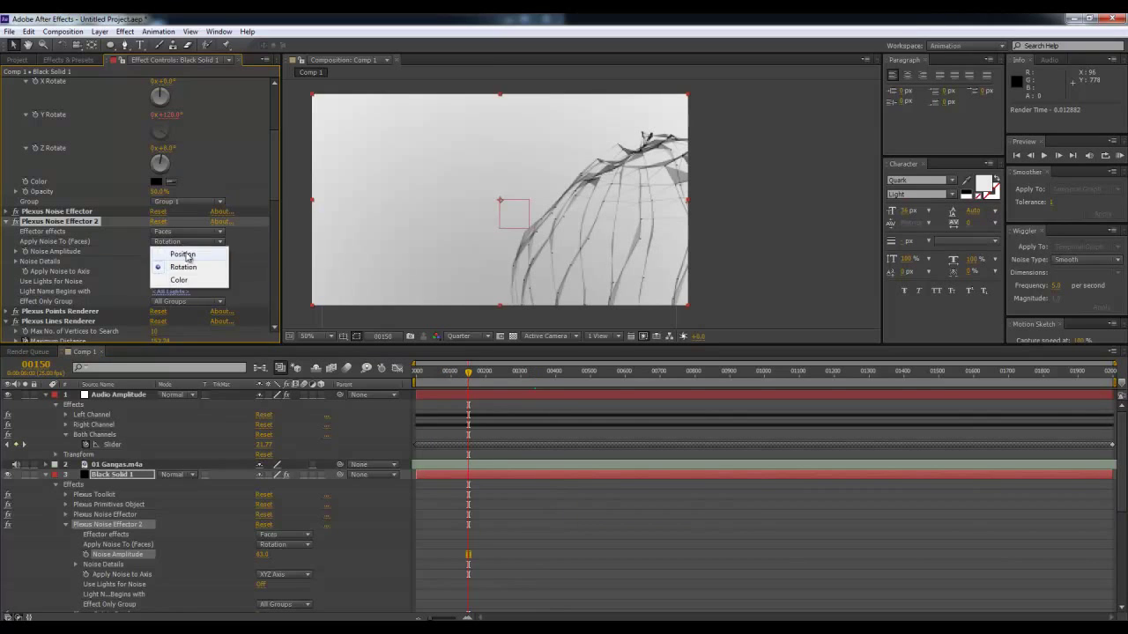
{"action": "left_click", "coordinate": [183, 250]}
{"action": "left_click", "coordinate": [174, 232]}
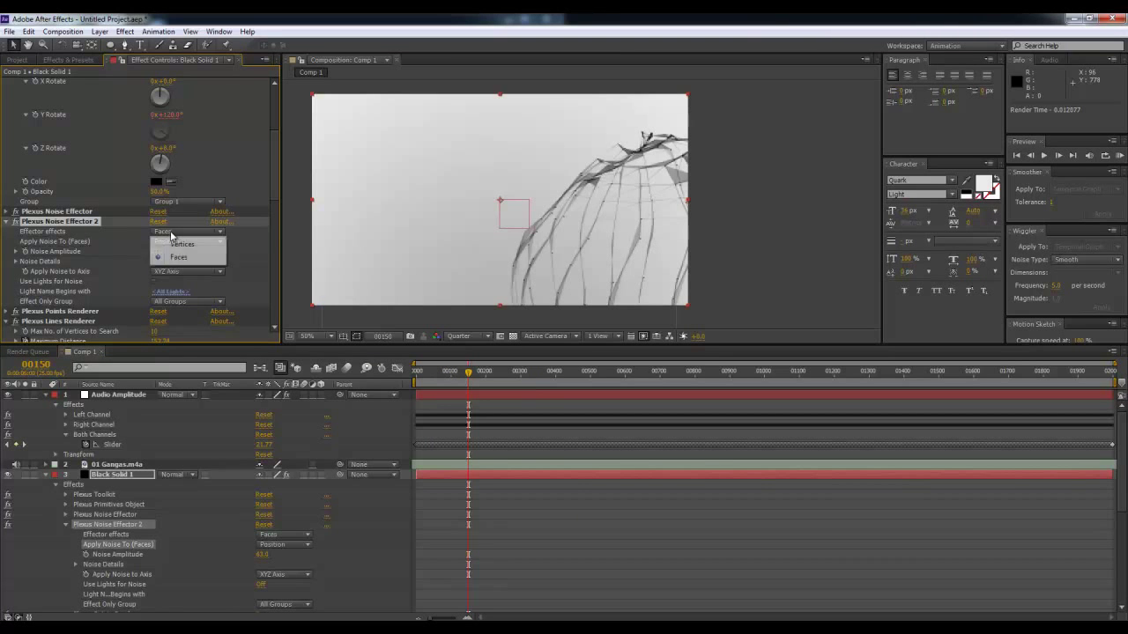
{"action": "left_click", "coordinate": [179, 256]}
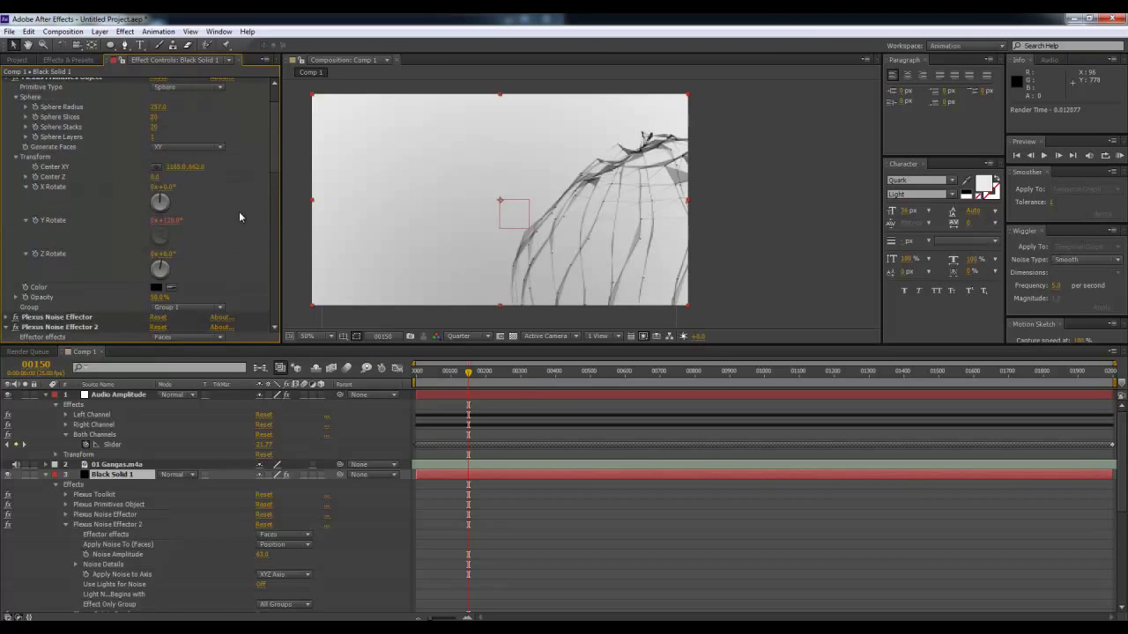
{"action": "left_click", "coordinate": [77, 223]}
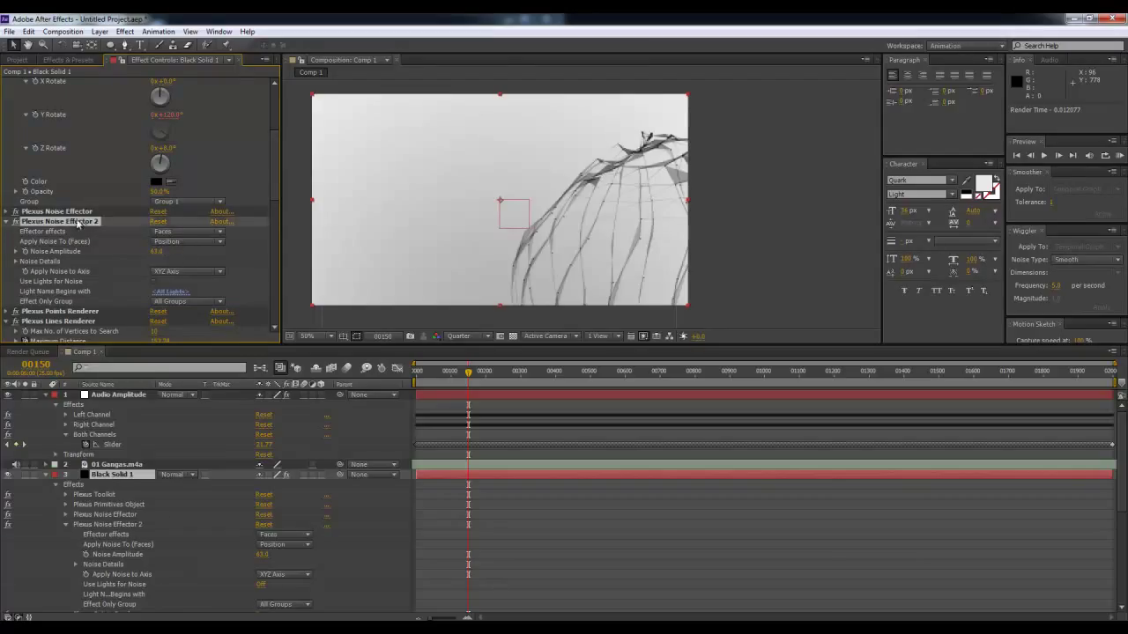
{"action": "left_click", "coordinate": [185, 232]}
{"action": "left_click", "coordinate": [185, 245]}
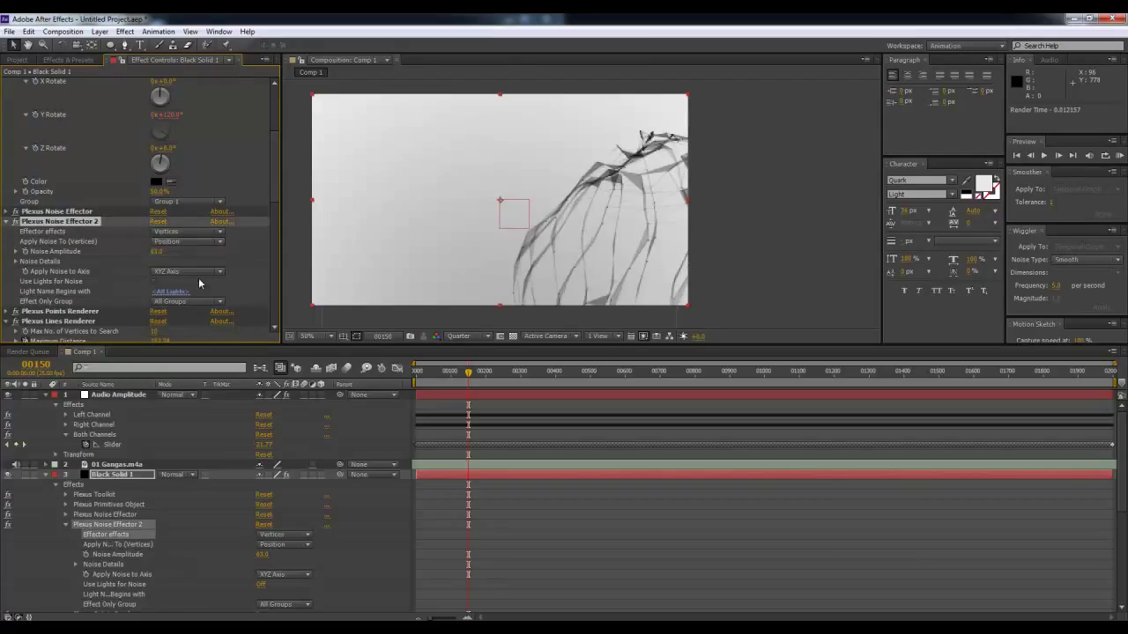
{"action": "left_click", "coordinate": [172, 241]}
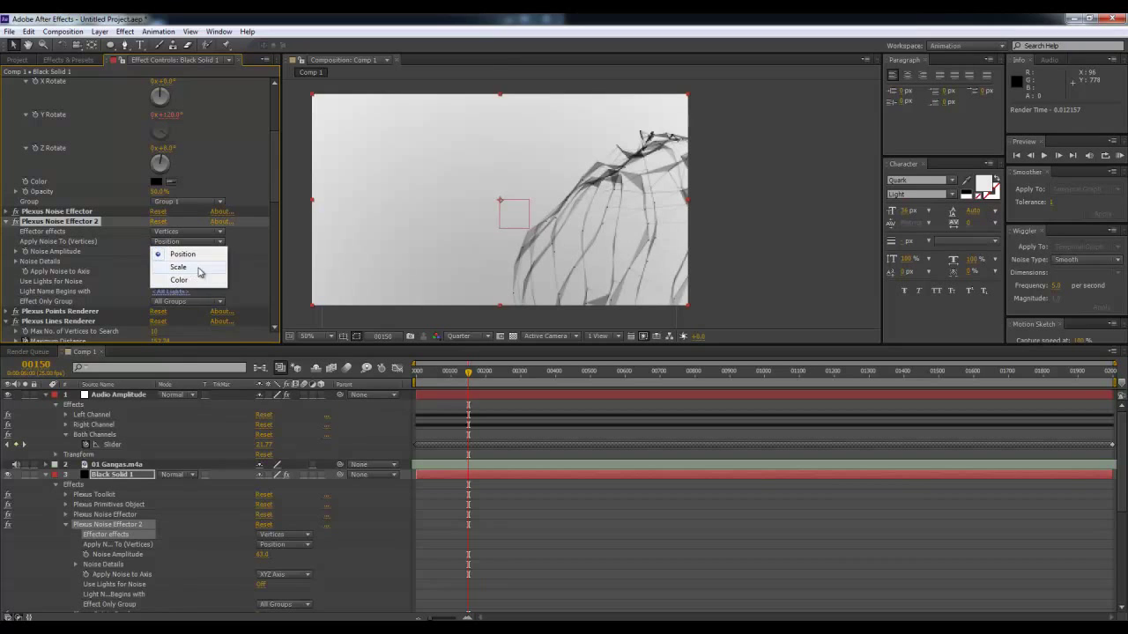
{"action": "left_click", "coordinate": [179, 267]}
{"action": "left_click_drag", "start_coordinate": [159, 251], "coordinate": [204, 257]}
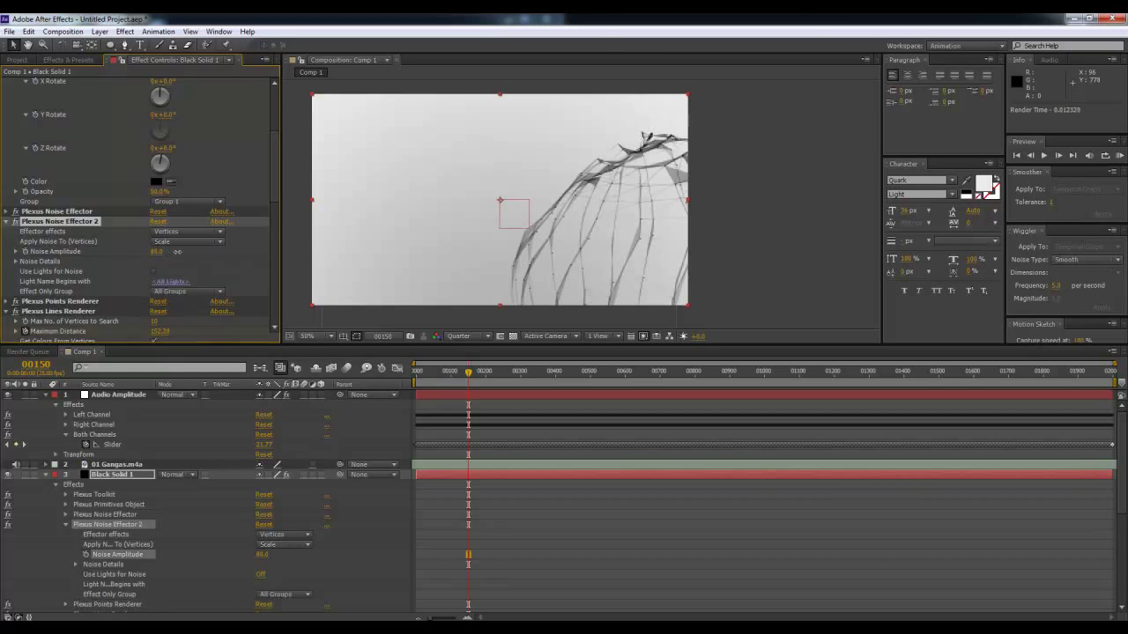
{"action": "left_click_drag", "start_coordinate": [457, 380], "coordinate": [468, 377]}
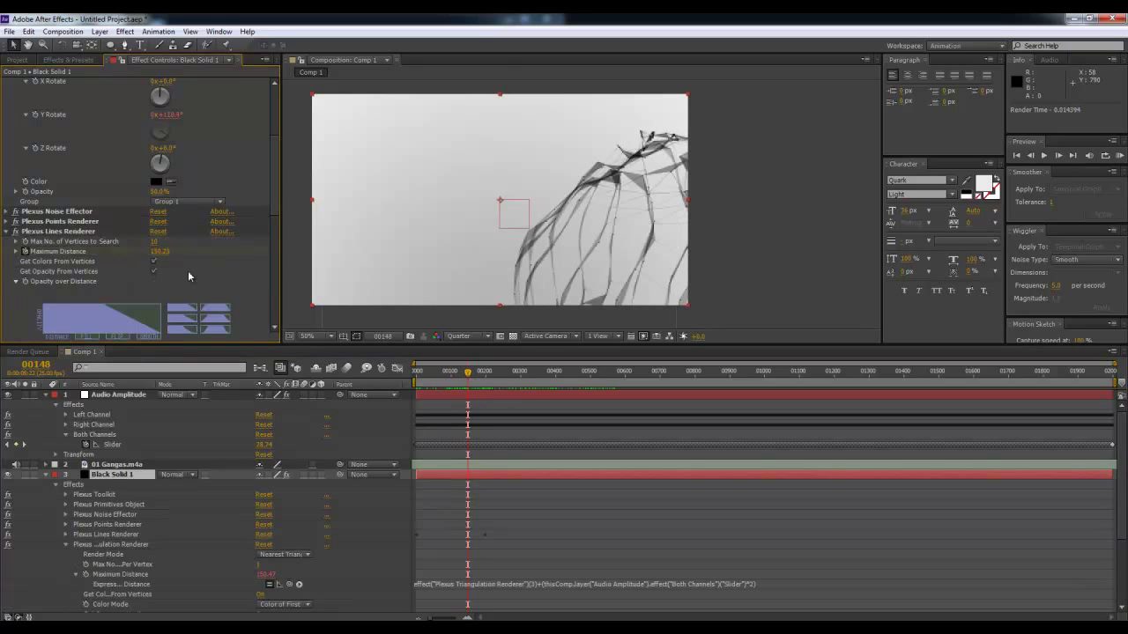
- Select the Plexus Lines Renderer and preview the sphere further along the timeline
{"action": "left_click", "coordinate": [82, 222]}
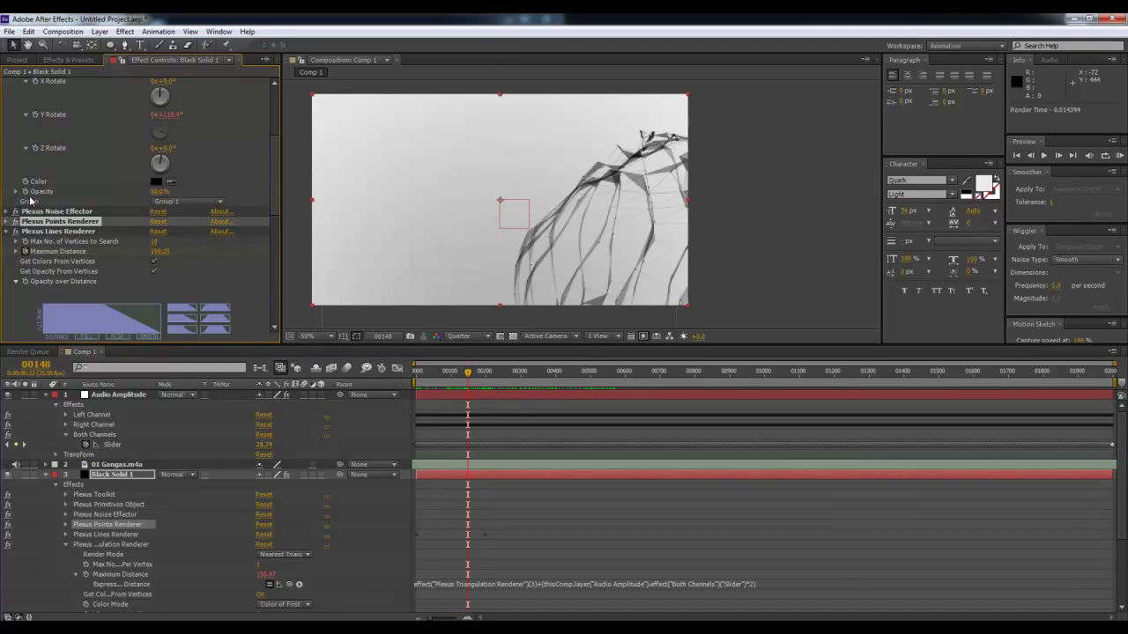
{"action": "left_click", "coordinate": [39, 231]}
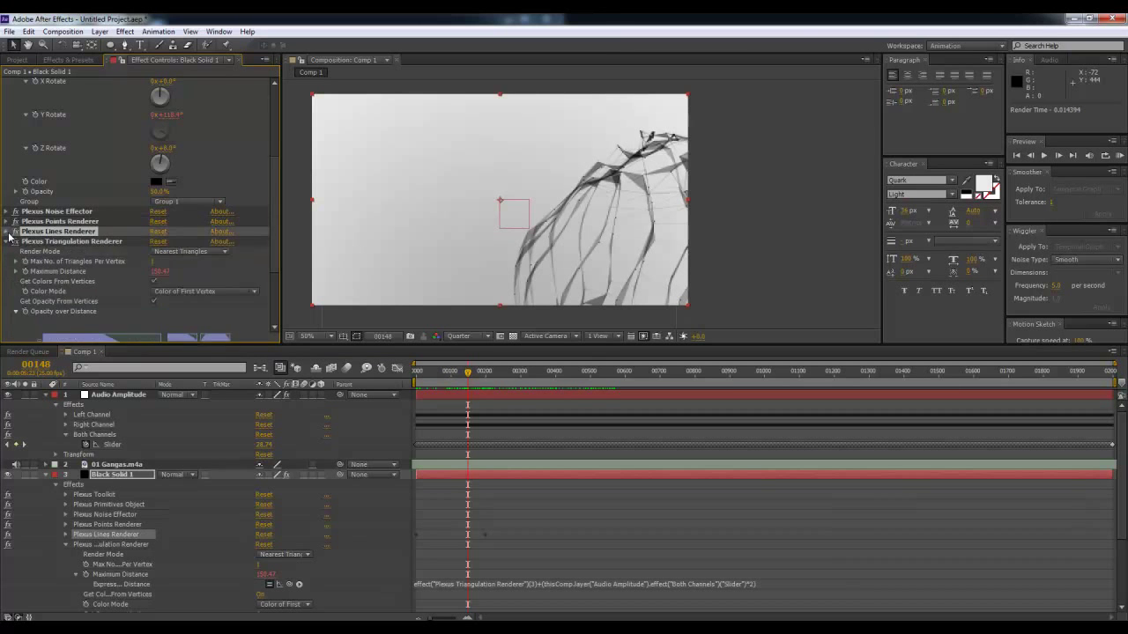
{"action": "scroll", "coordinate": [59, 231], "scroll_direction": "down", "scroll_amount": 5}
{"action": "scroll", "coordinate": [113, 190], "scroll_direction": "up", "scroll_amount": 1}
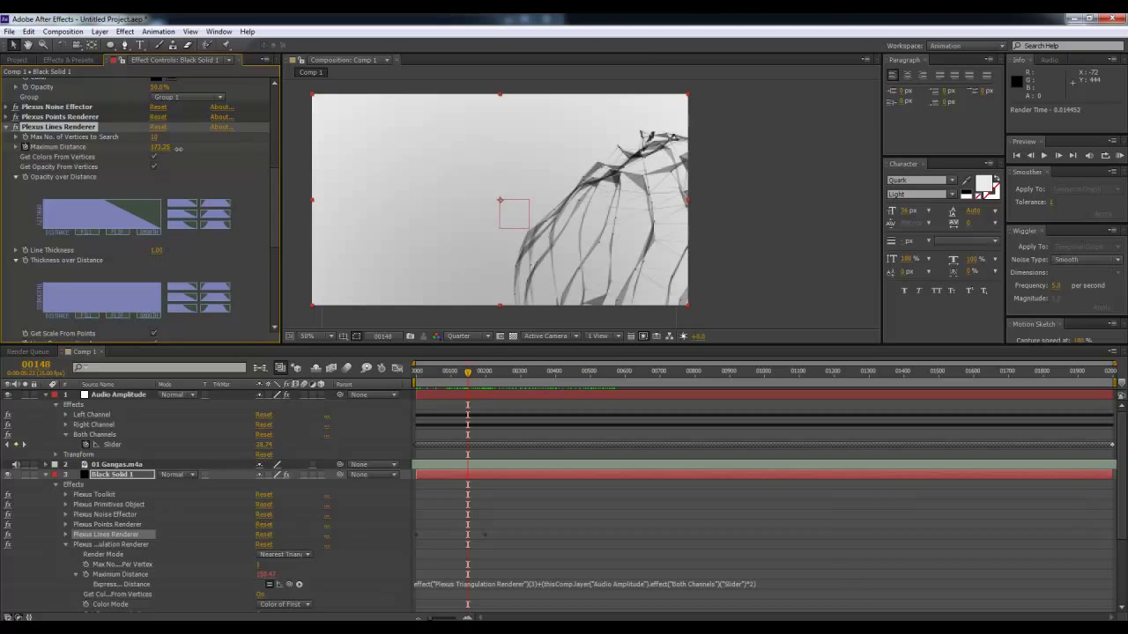
{"action": "left_click_drag", "start_coordinate": [468, 375], "coordinate": [588, 398]}
- Change the Plexus object's colour from black to a dark grey
{"action": "scroll", "coordinate": [186, 226], "scroll_direction": "up", "scroll_amount": 3}
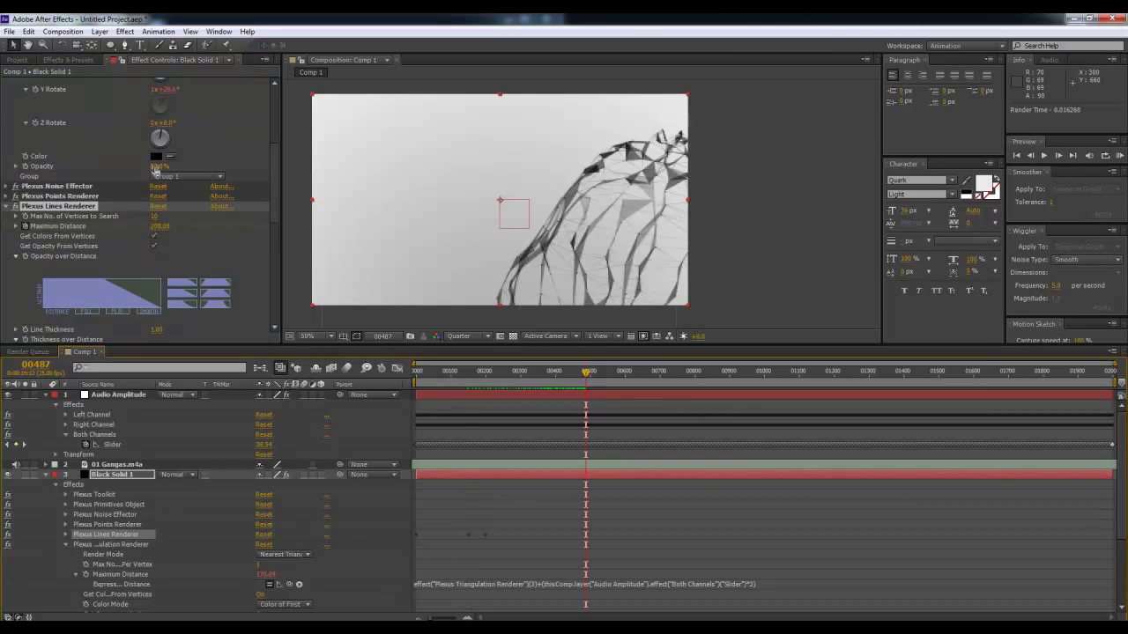
{"action": "left_click", "coordinate": [156, 157]}
{"action": "mouse_move", "coordinate": [716, 389]}
{"action": "left_mouse_down"}
{"action": "mouse_move", "coordinate": [704, 366]}
{"action": "mouse_move", "coordinate": [696, 382]}
{"action": "mouse_move", "coordinate": [683, 264]}
{"action": "left_mouse_up"}
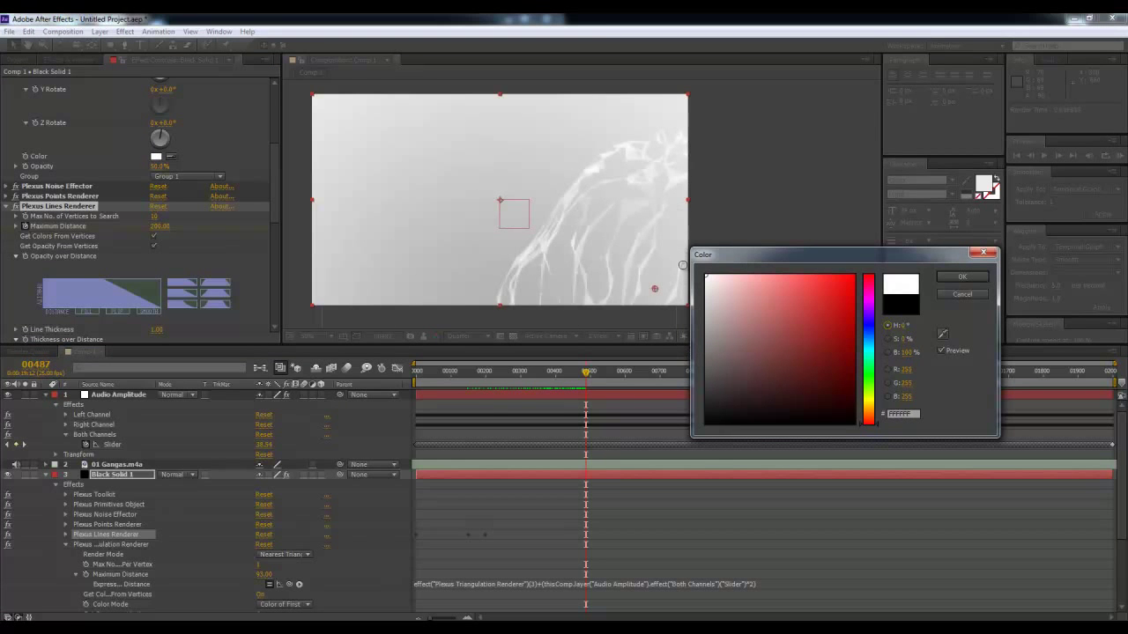
{"action": "mouse_move", "coordinate": [743, 326]}
{"action": "left_mouse_down"}
{"action": "mouse_move", "coordinate": [706, 384]}
{"action": "mouse_move", "coordinate": [684, 390]}
{"action": "left_mouse_up"}
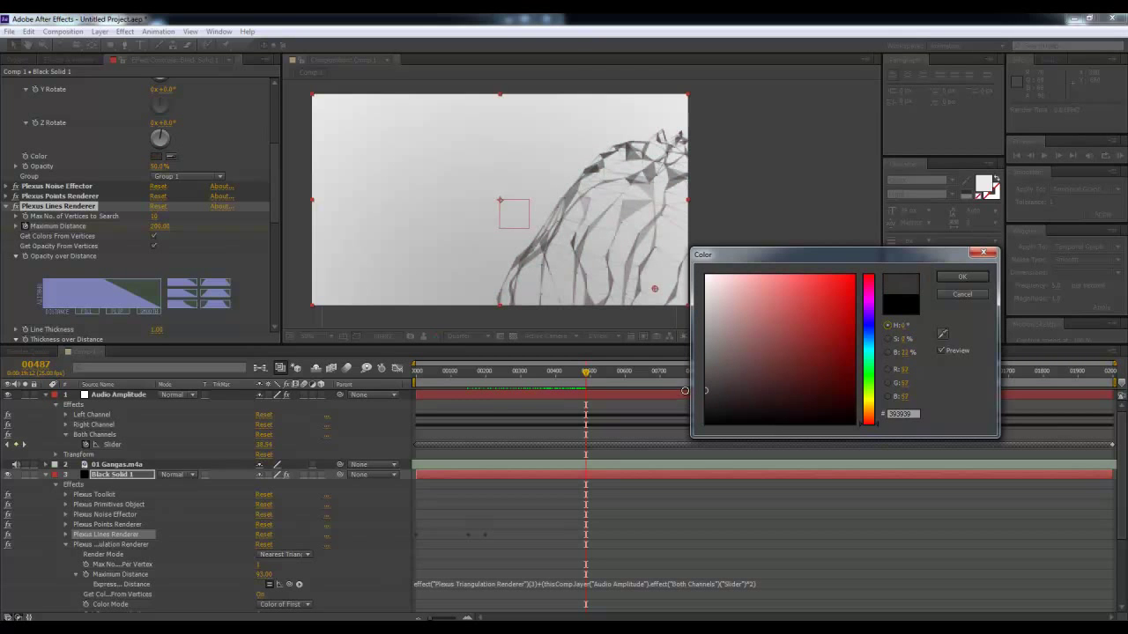
{"action": "left_click", "coordinate": [978, 277]}
- Preview the recoloured sphere near the start and bring up the Project panel
{"action": "left_click_drag", "start_coordinate": [717, 227], "coordinate": [766, 235]}
{"action": "mouse_move", "coordinate": [586, 371]}
{"action": "left_mouse_down"}
{"action": "mouse_move", "coordinate": [487, 373]}
{"action": "mouse_move", "coordinate": [635, 402]}
{"action": "left_mouse_up"}
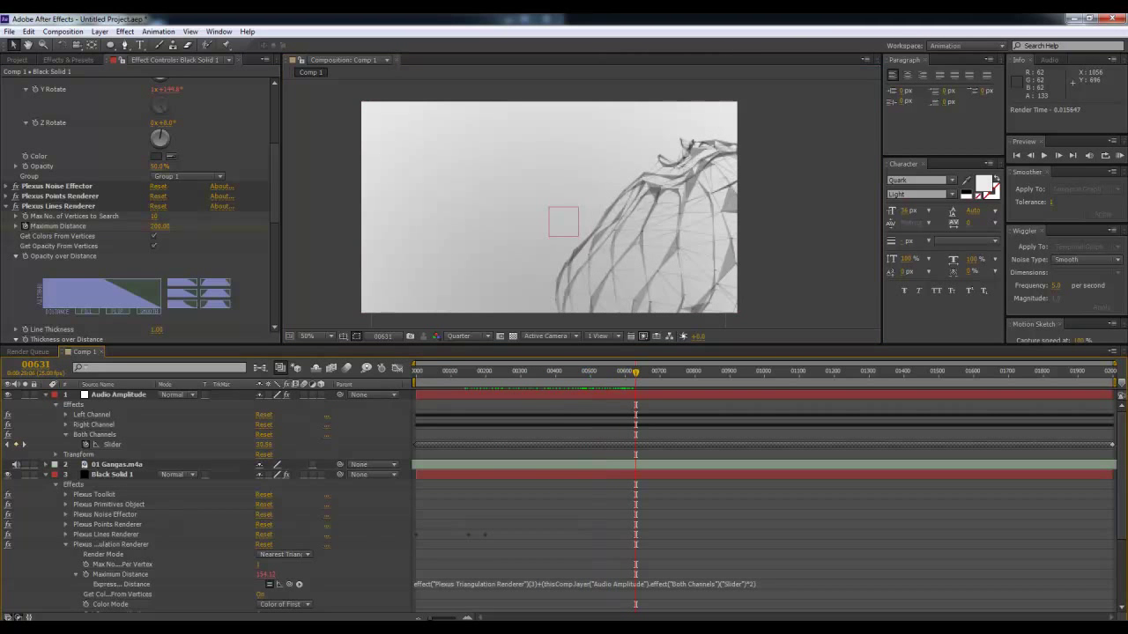
{"action": "mouse_move", "coordinate": [583, 378]}
{"action": "left_mouse_down"}
{"action": "mouse_move", "coordinate": [437, 403]}
{"action": "mouse_move", "coordinate": [553, 433]}
{"action": "left_mouse_up"}
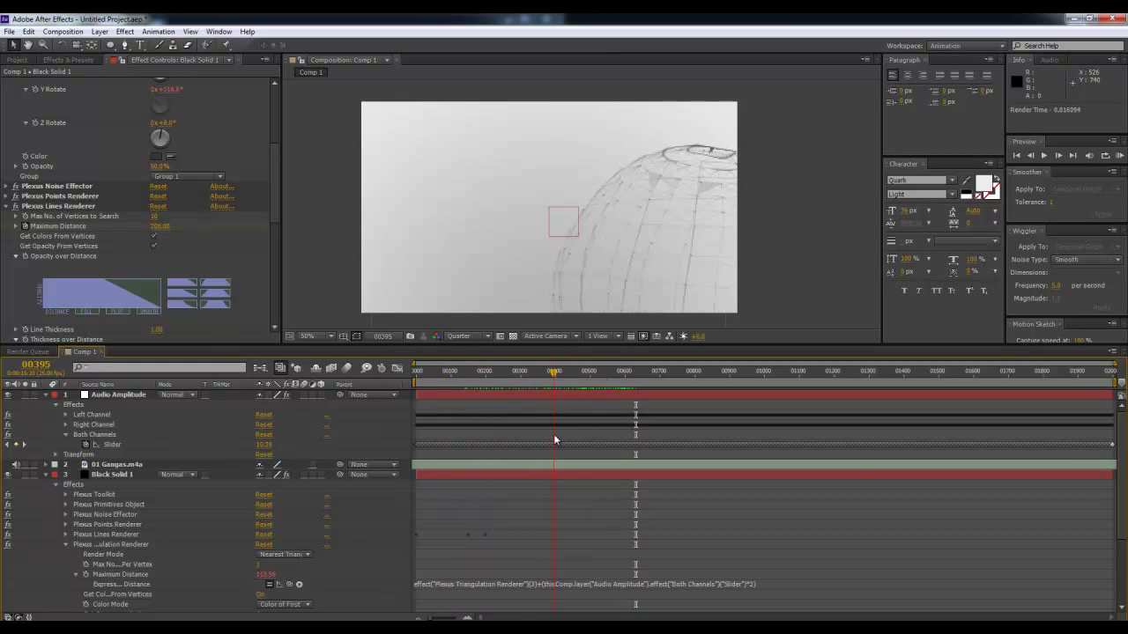
{"action": "left_click", "coordinate": [17, 59]}
- Create Comp 2 with default settings and resize the viewer and timeline panels
{"action": "right_click", "coordinate": [117, 269]}
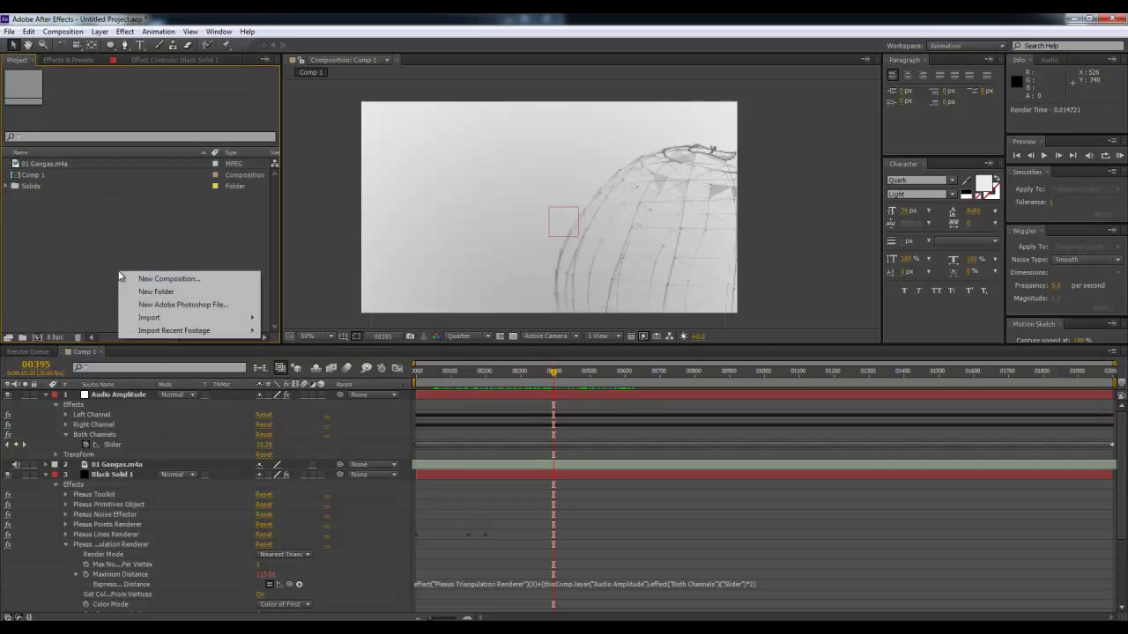
{"action": "left_click", "coordinate": [168, 278]}
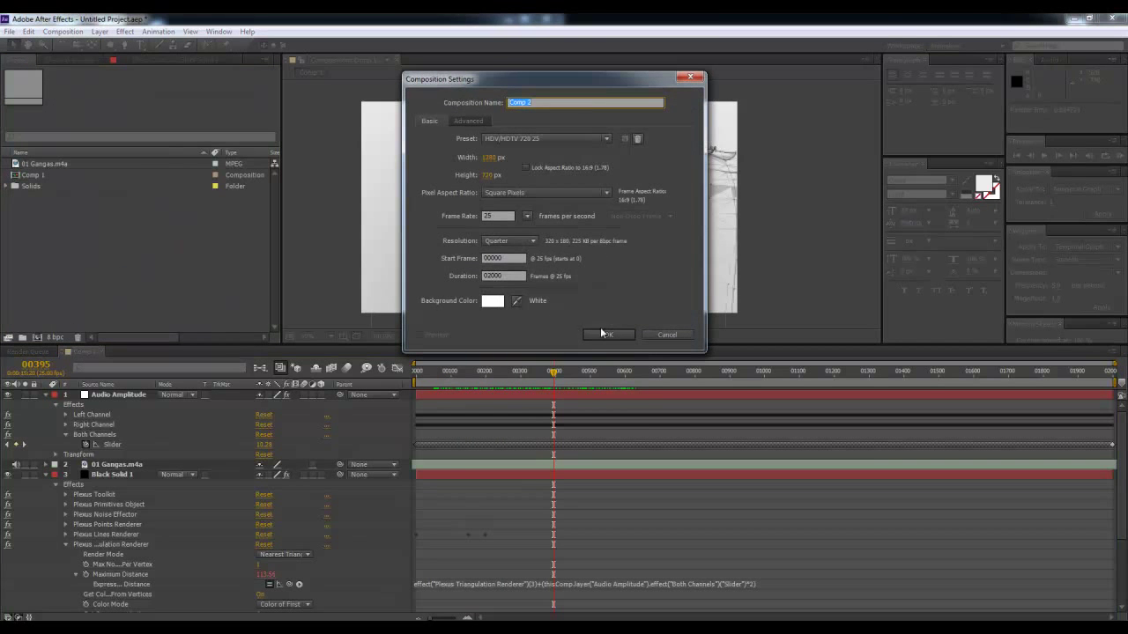
{"action": "left_click", "coordinate": [609, 333]}
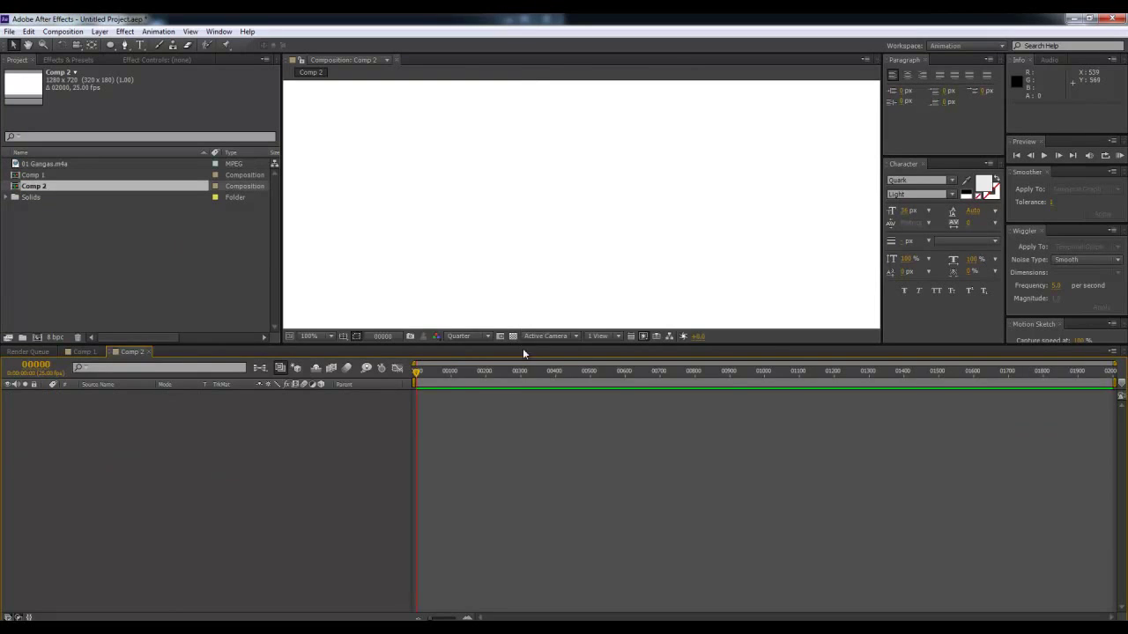
{"action": "left_click_drag", "start_coordinate": [523, 347], "coordinate": [524, 482]}
{"action": "scroll", "coordinate": [529, 290], "scroll_direction": "down", "scroll_amount": 2}
{"action": "scroll", "coordinate": [503, 280], "scroll_direction": "up", "scroll_amount": 2}
{"action": "scroll", "coordinate": [502, 284], "scroll_direction": "down", "scroll_amount": 2}
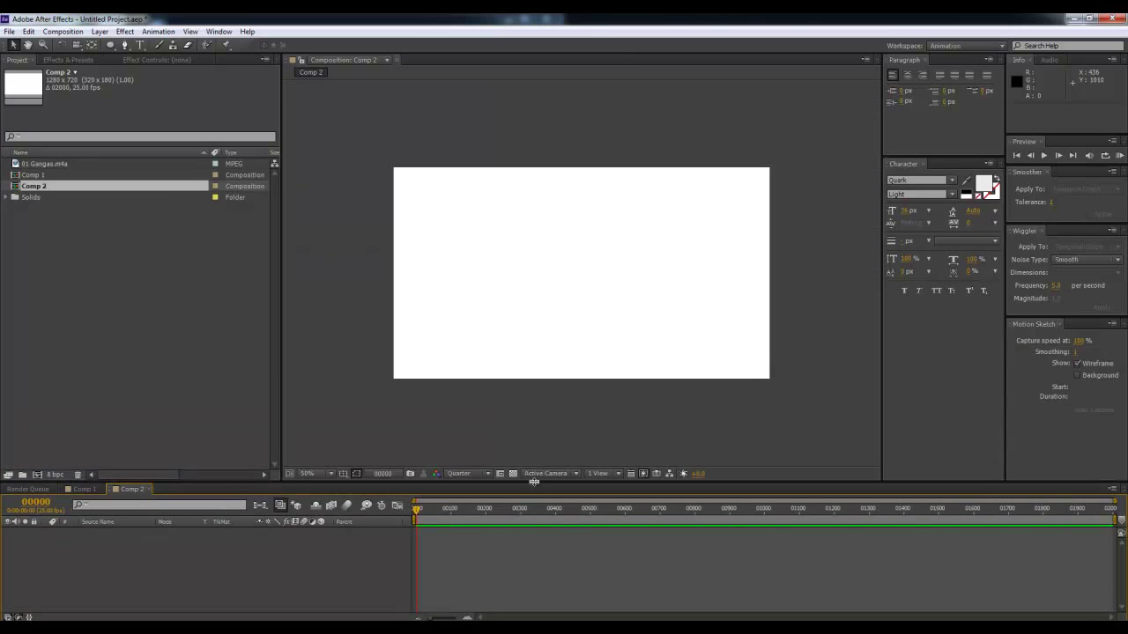
{"action": "left_click_drag", "start_coordinate": [534, 481], "coordinate": [534, 430]}
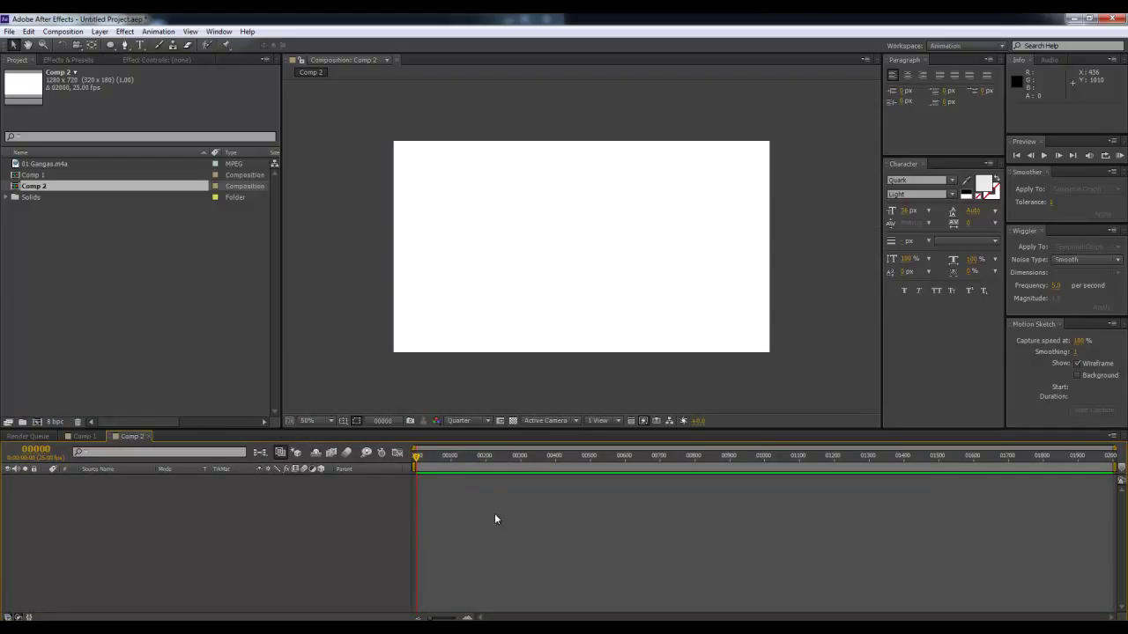
- Add a Point light, shift it left, and duplicate it as Light 2
{"action": "right_click", "coordinate": [446, 487]}
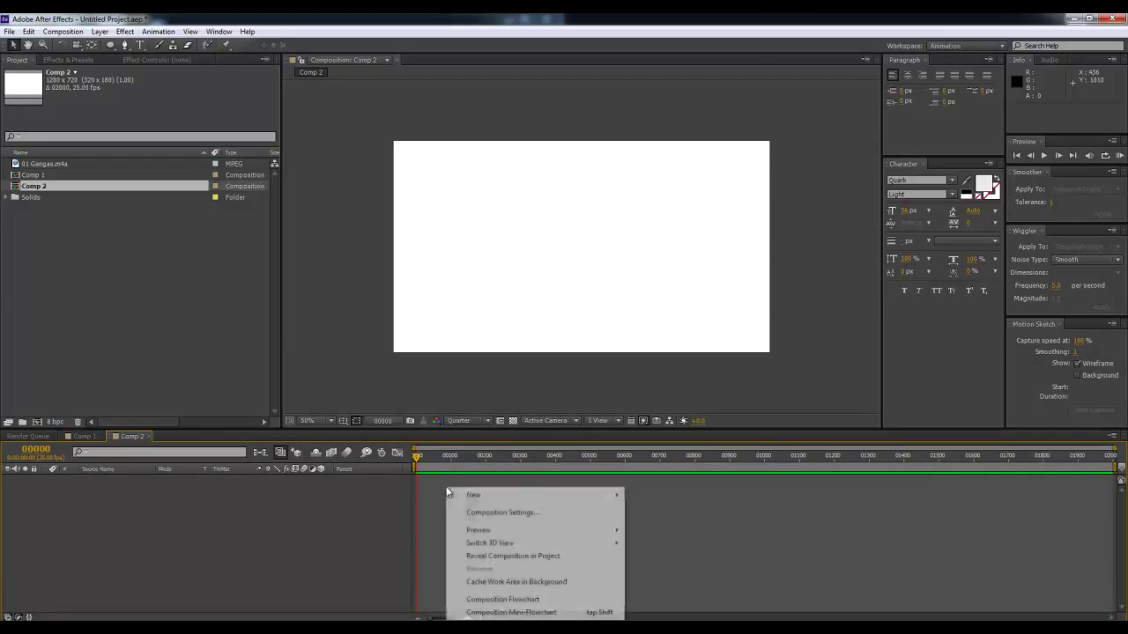
{"action": "mouse_move", "coordinate": [581, 495]}
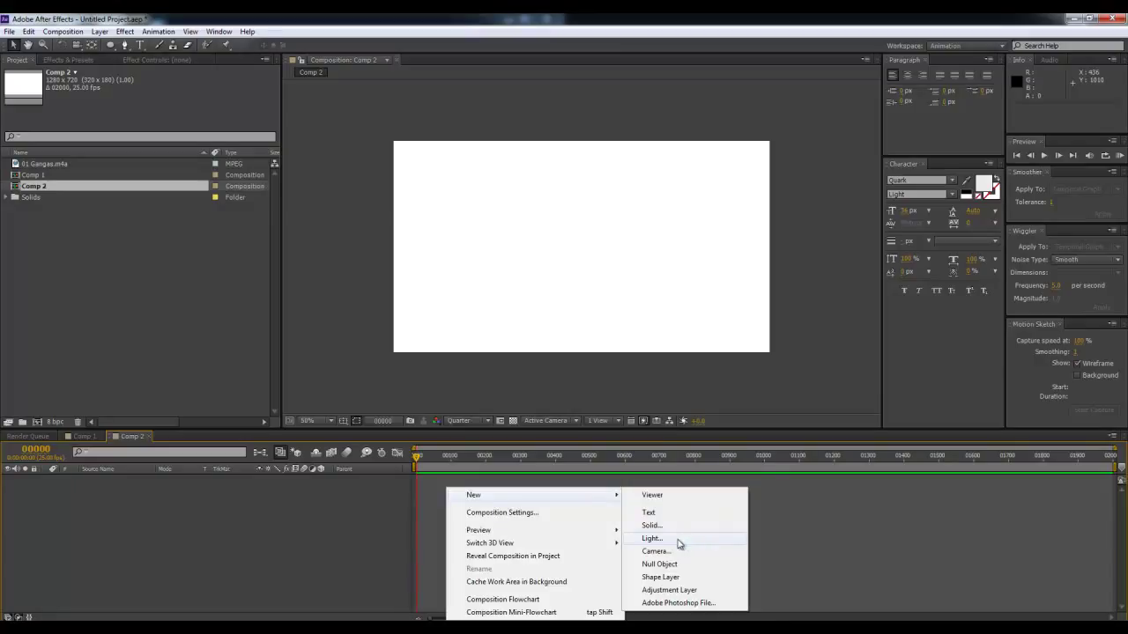
{"action": "left_click", "coordinate": [679, 540]}
{"action": "left_click", "coordinate": [569, 225]}
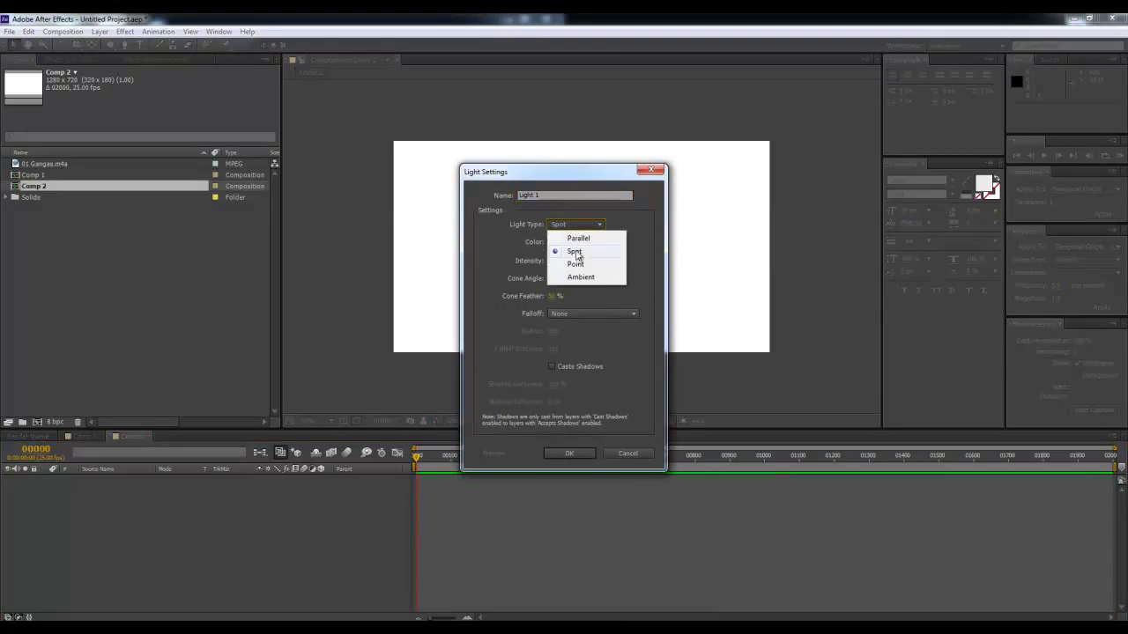
{"action": "left_click", "coordinate": [577, 264]}
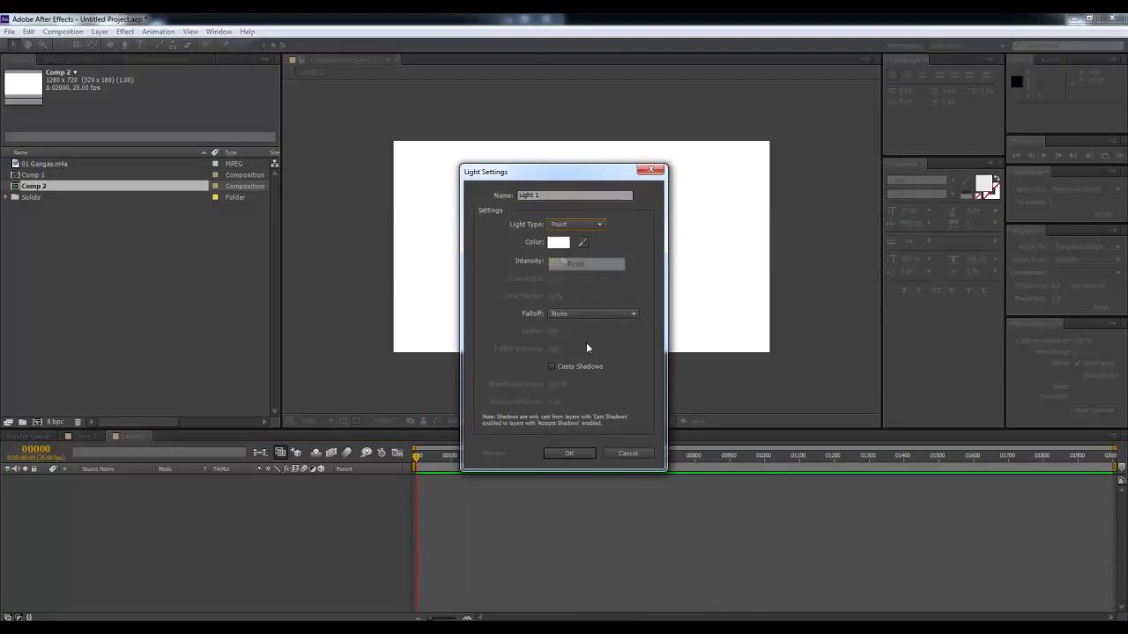
{"action": "left_click", "coordinate": [567, 455]}
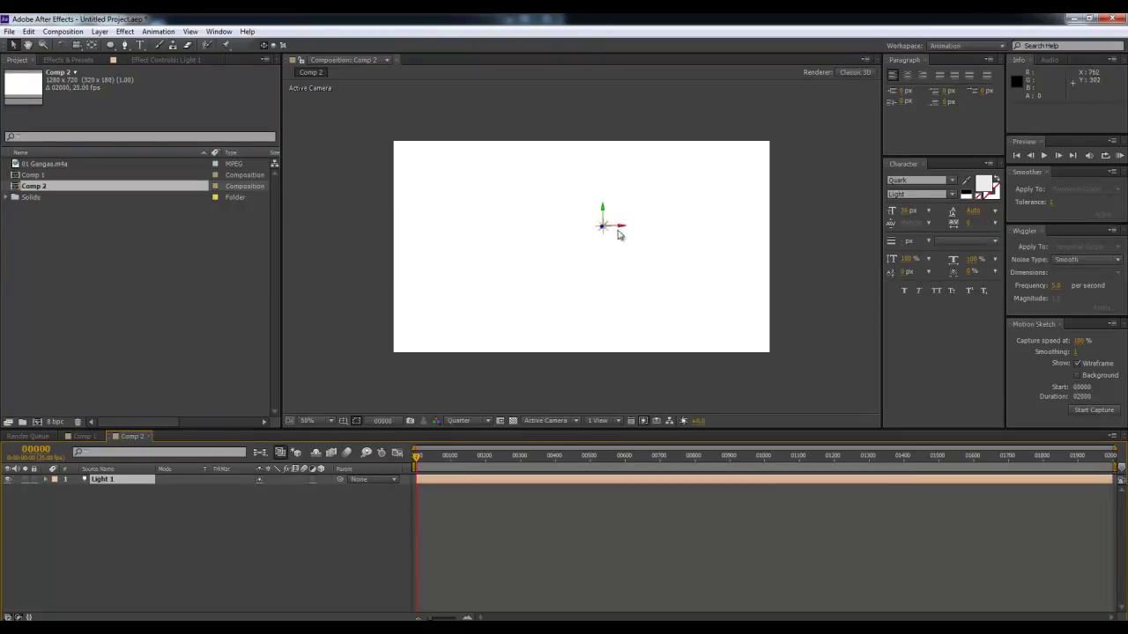
{"action": "mouse_move", "coordinate": [611, 232]}
{"action": "left_mouse_down"}
{"action": "mouse_move", "coordinate": [559, 231]}
{"action": "mouse_move", "coordinate": [662, 232]}
{"action": "left_mouse_up"}
{"action": "key", "text": "ctrl+d"}
- Add a new black solid layer, Black Solid 2
{"action": "right_click", "coordinate": [550, 536]}
{"action": "mouse_move", "coordinate": [611, 414]}
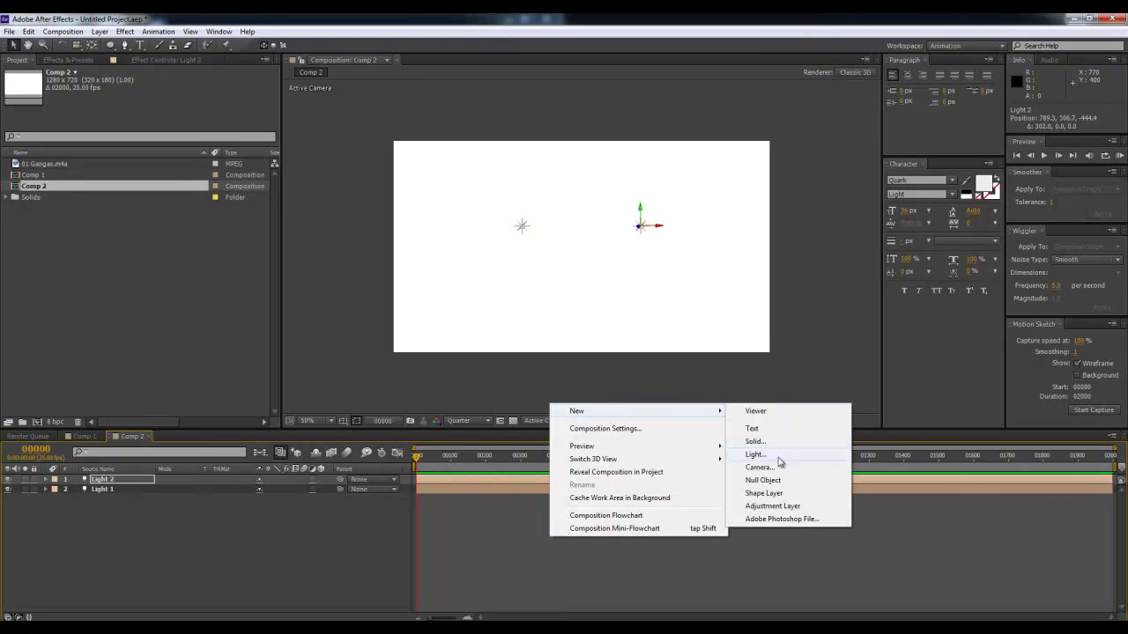
{"action": "left_click", "coordinate": [774, 447]}
{"action": "left_click", "coordinate": [596, 429]}
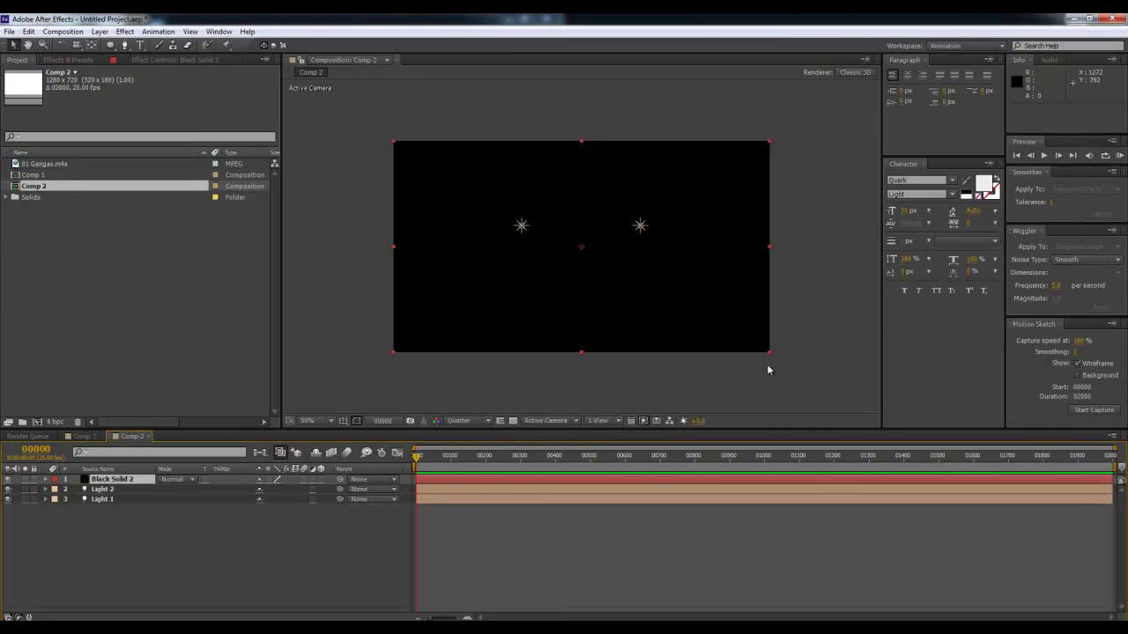
- Apply Rowbyte Plexus to Black Solid 2 and set its Add Geometry source to Layers
{"action": "left_click", "coordinate": [68, 59]}
{"action": "left_click_drag", "start_coordinate": [41, 244], "coordinate": [509, 481]}
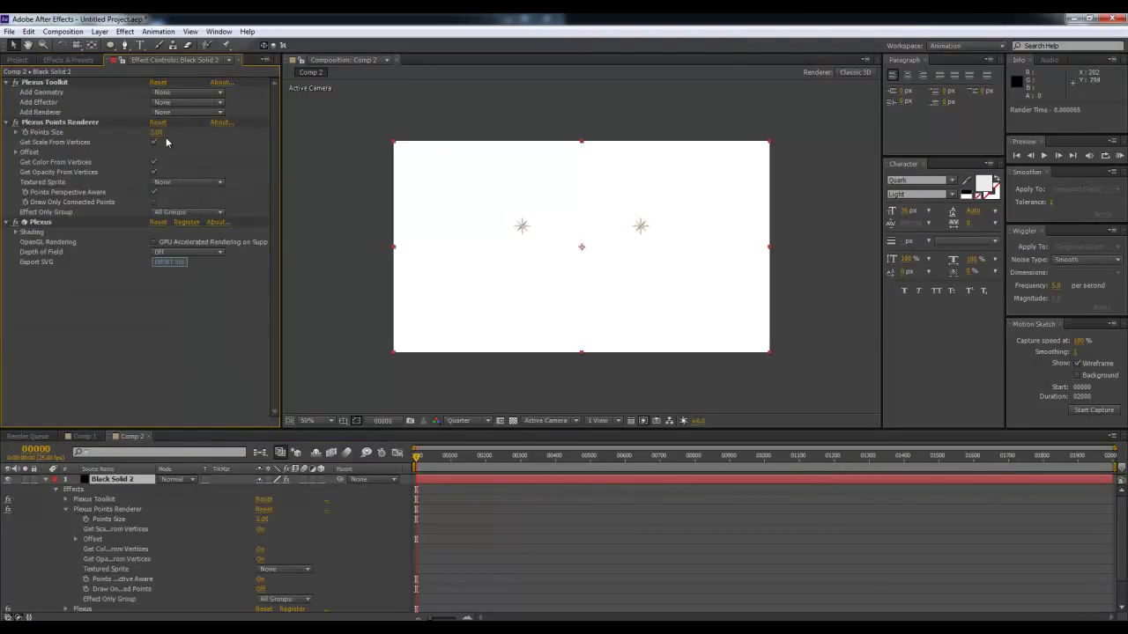
{"action": "left_click", "coordinate": [172, 92]}
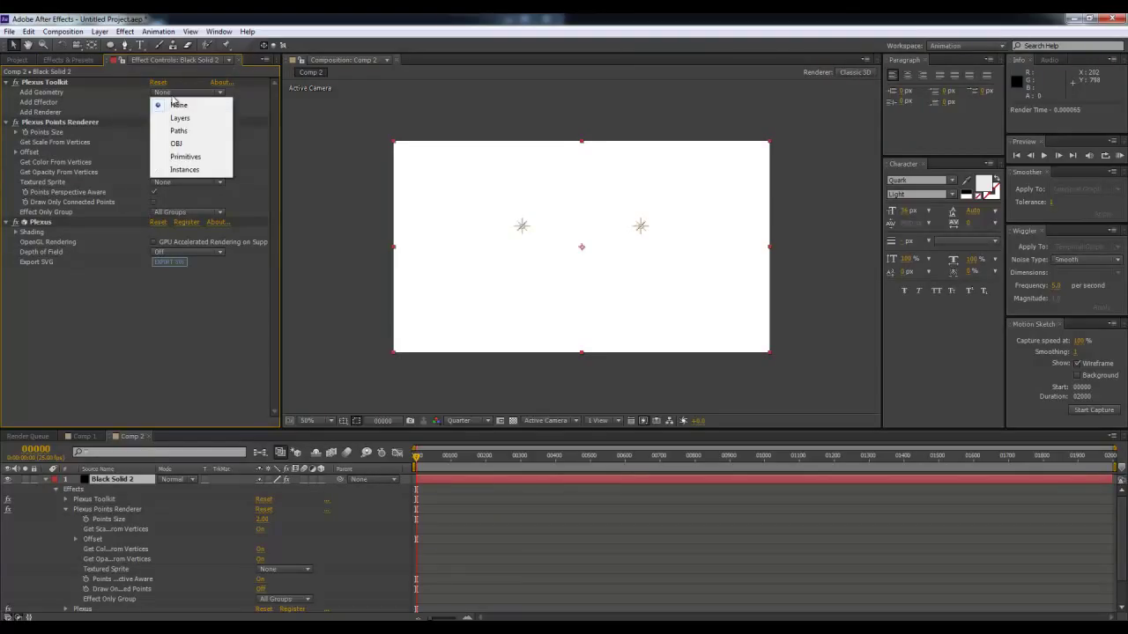
{"action": "left_click", "coordinate": [180, 118]}
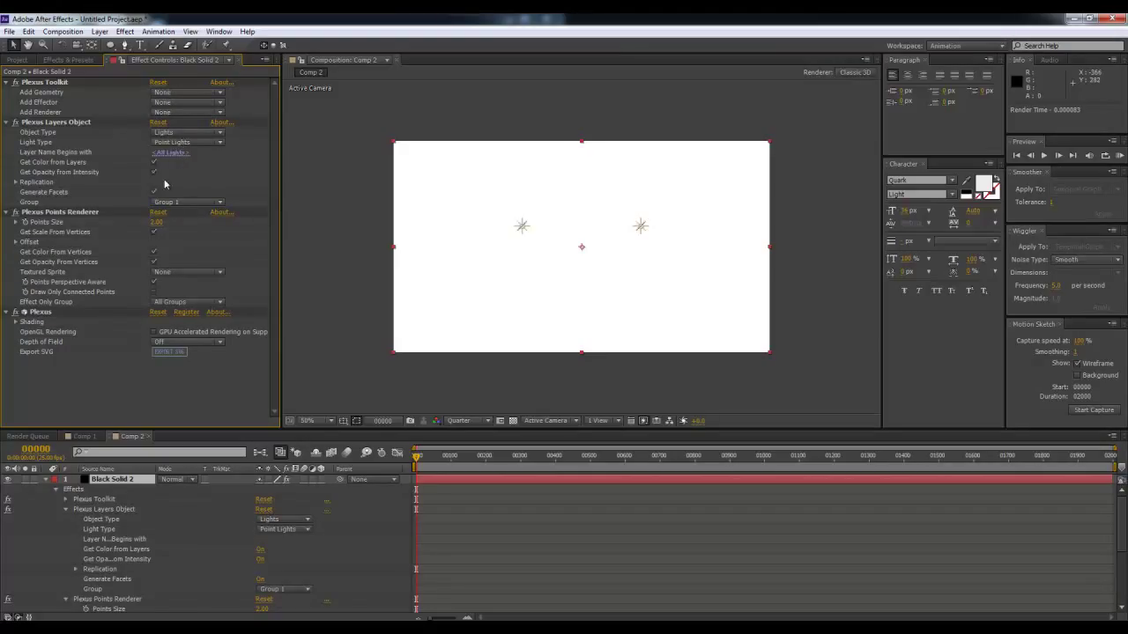
{"action": "left_click", "coordinate": [15, 182]}
{"action": "left_click", "coordinate": [15, 182]}
{"action": "left_click", "coordinate": [456, 551]}
{"action": "left_click", "coordinate": [63, 30]}
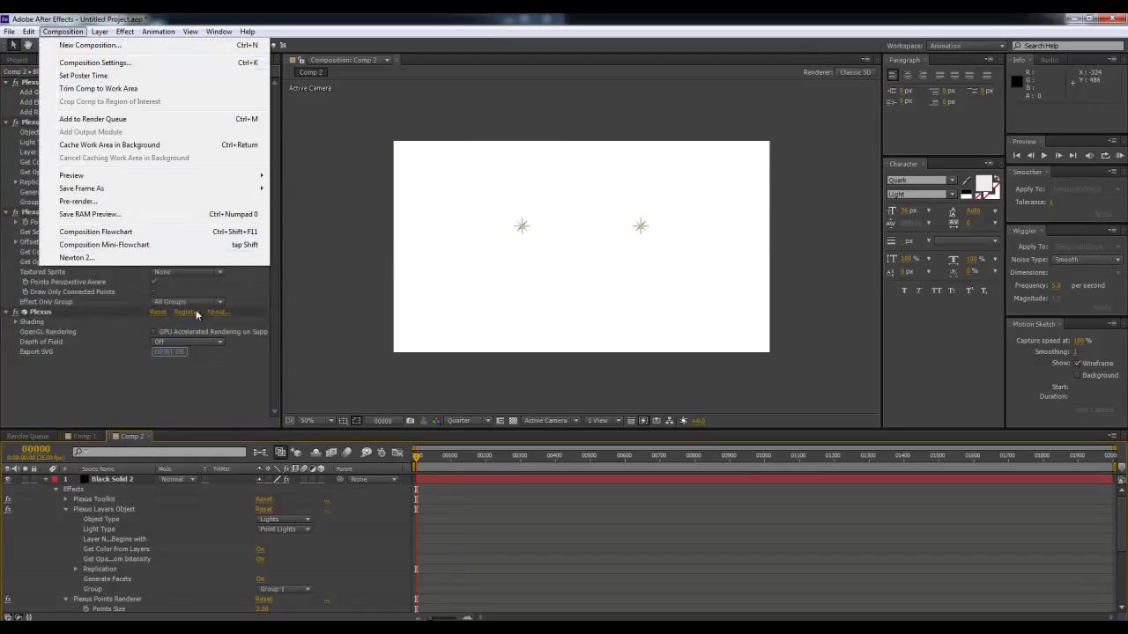
{"action": "left_click", "coordinate": [365, 393]}
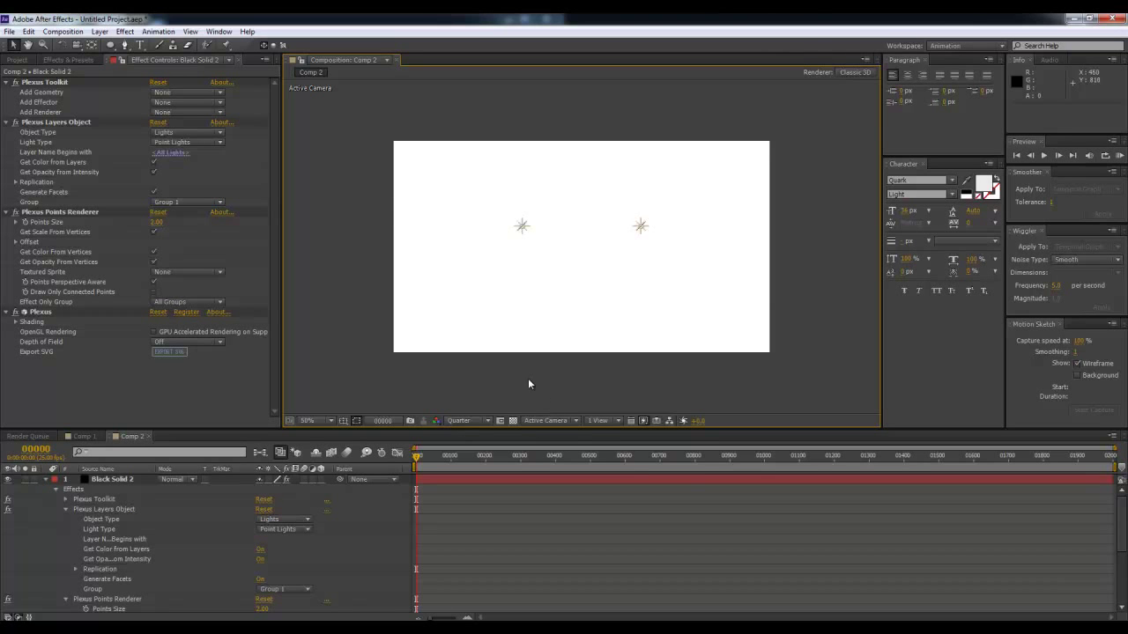
{"action": "left_click", "coordinate": [64, 32]}
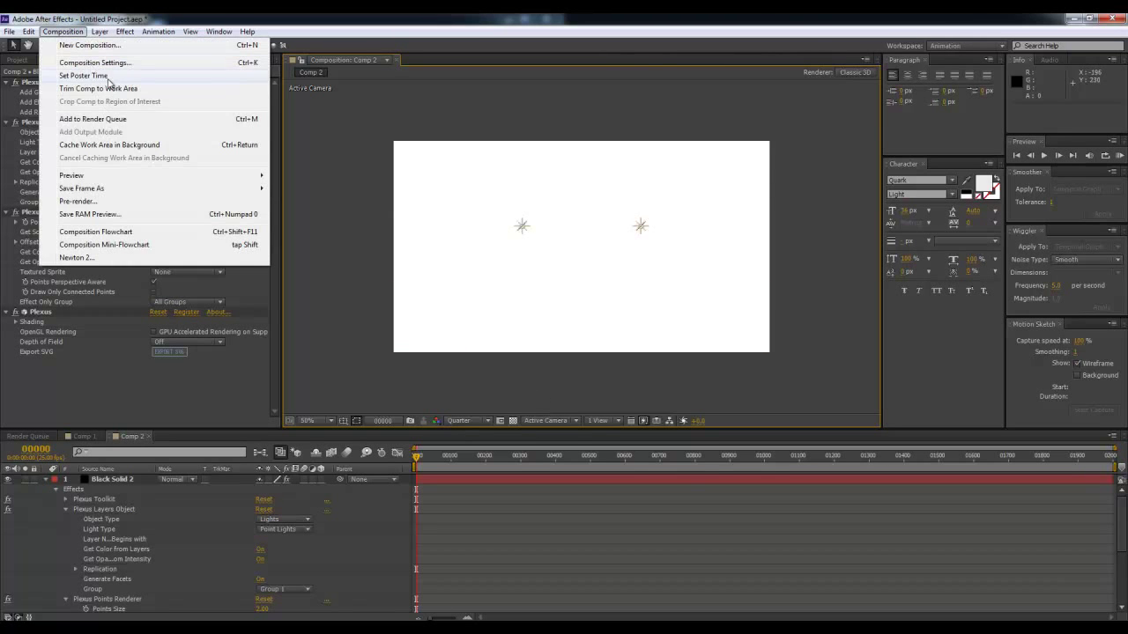
- Set Comp 2's background colour to dark grey #292929
{"action": "left_click", "coordinate": [92, 63]}
{"action": "left_click", "coordinate": [493, 301]}
{"action": "left_click_drag", "start_coordinate": [787, 385], "coordinate": [691, 400]}
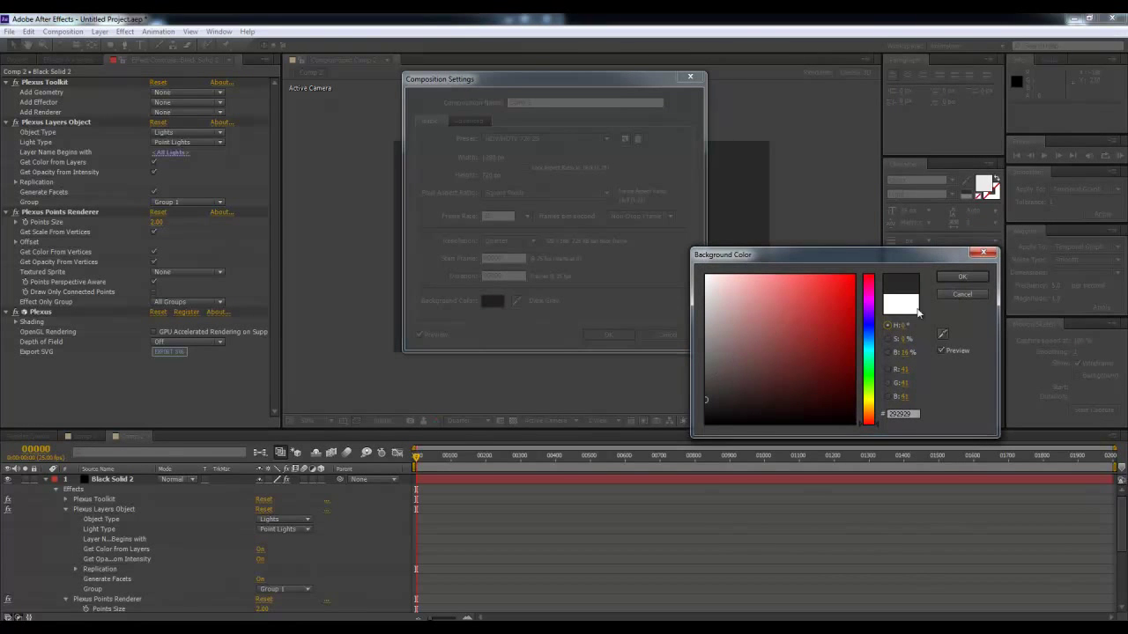
{"action": "left_click", "coordinate": [958, 277]}
{"action": "left_click", "coordinate": [607, 335]}
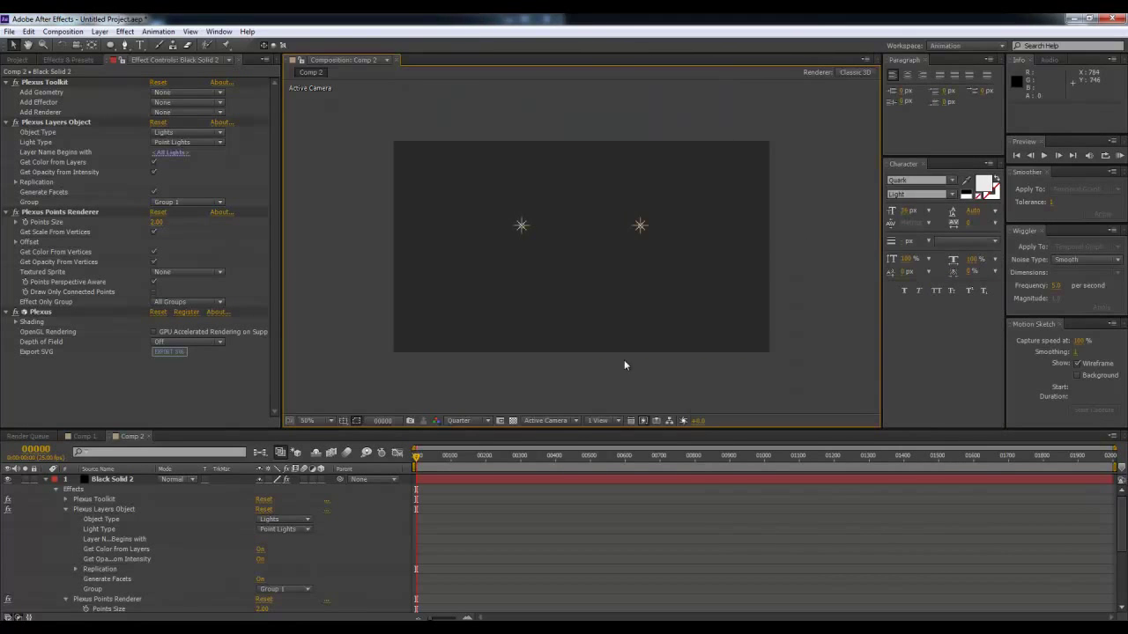
- Set the Plexus Points Renderer's Points Size to 9.30 and zoom the view to 50%
{"action": "left_click_drag", "start_coordinate": [157, 222], "coordinate": [208, 223]}
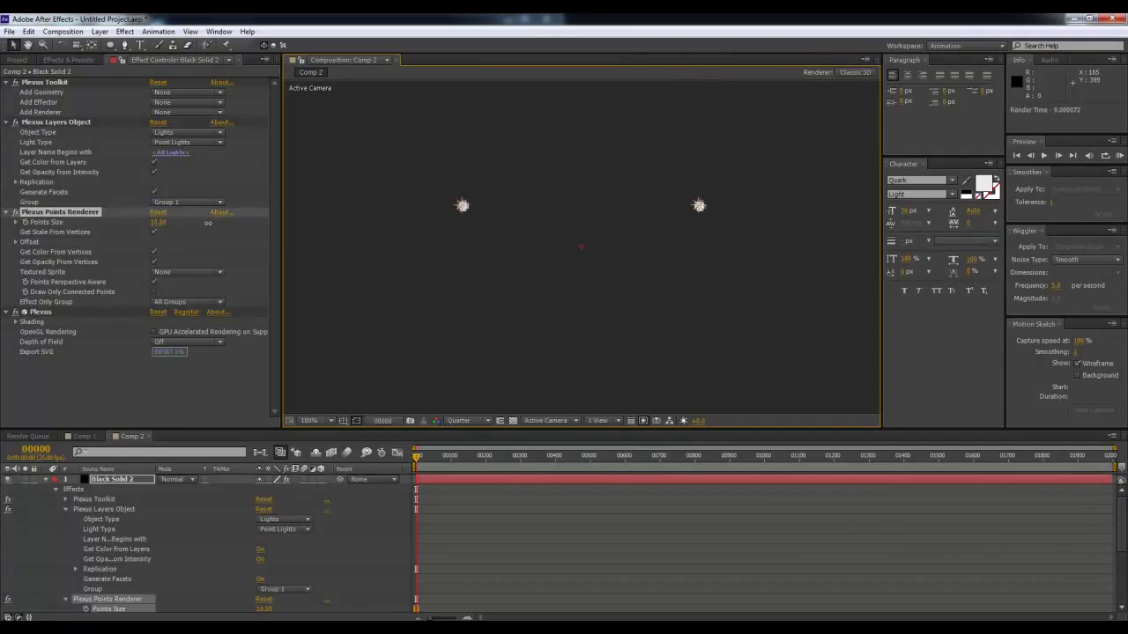
{"action": "left_click_drag", "start_coordinate": [204, 223], "coordinate": [198, 223]}
{"action": "key", "text": "comma"}
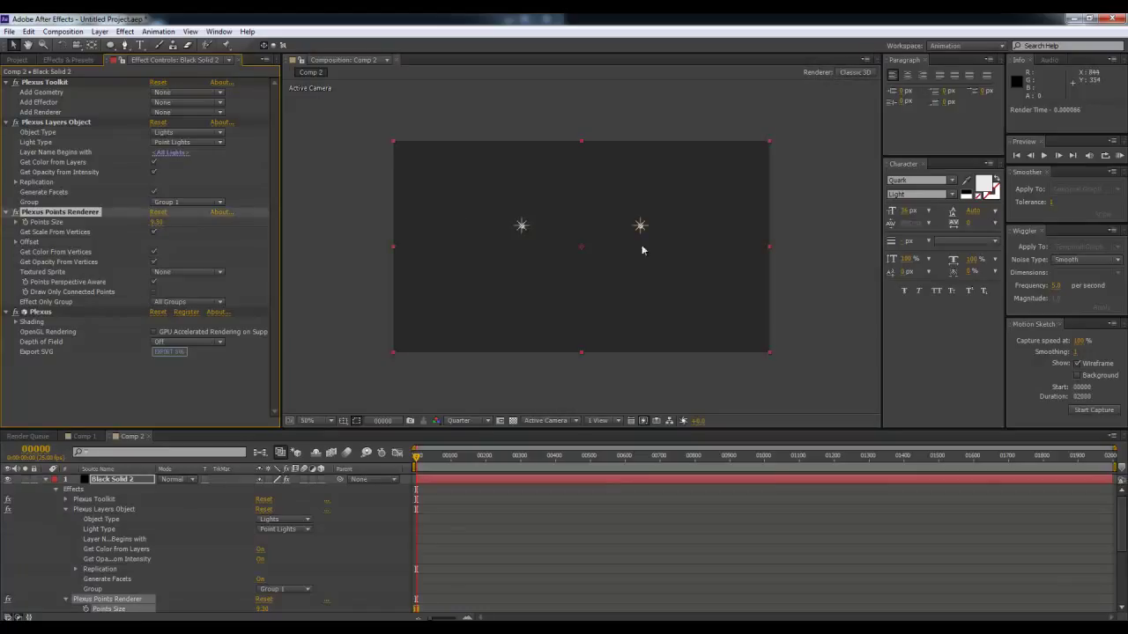
{"action": "left_click", "coordinate": [809, 239]}
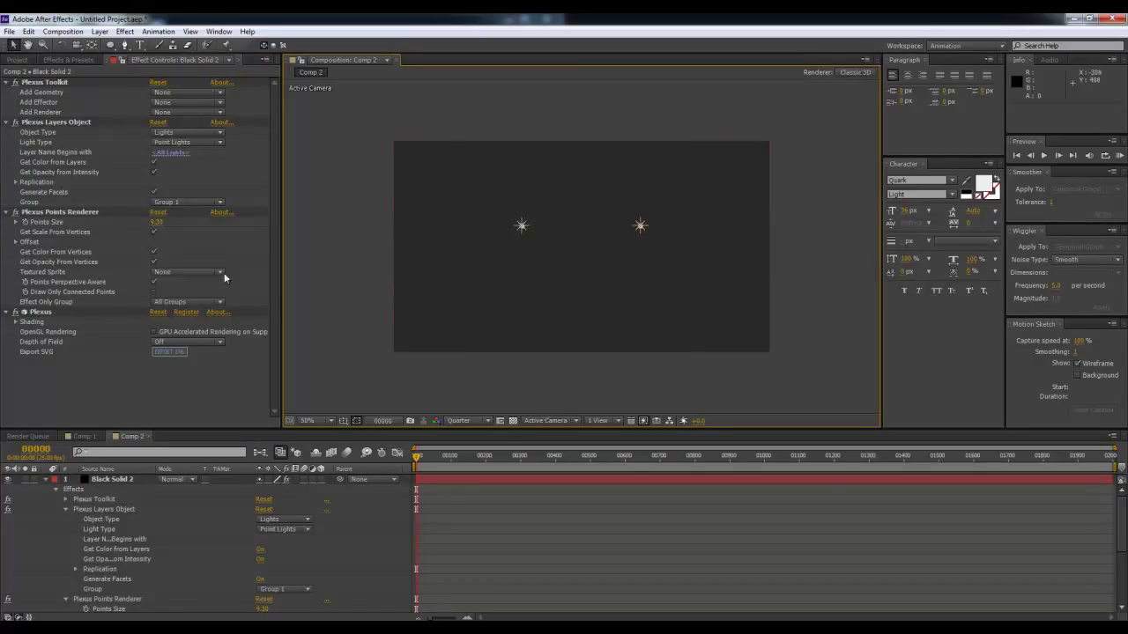
- Add a Plexus Lines Renderer and raise its Maximum Distance to connect the points
{"action": "left_click", "coordinate": [182, 102]}
{"action": "left_click", "coordinate": [186, 102]}
{"action": "left_click", "coordinate": [185, 112]}
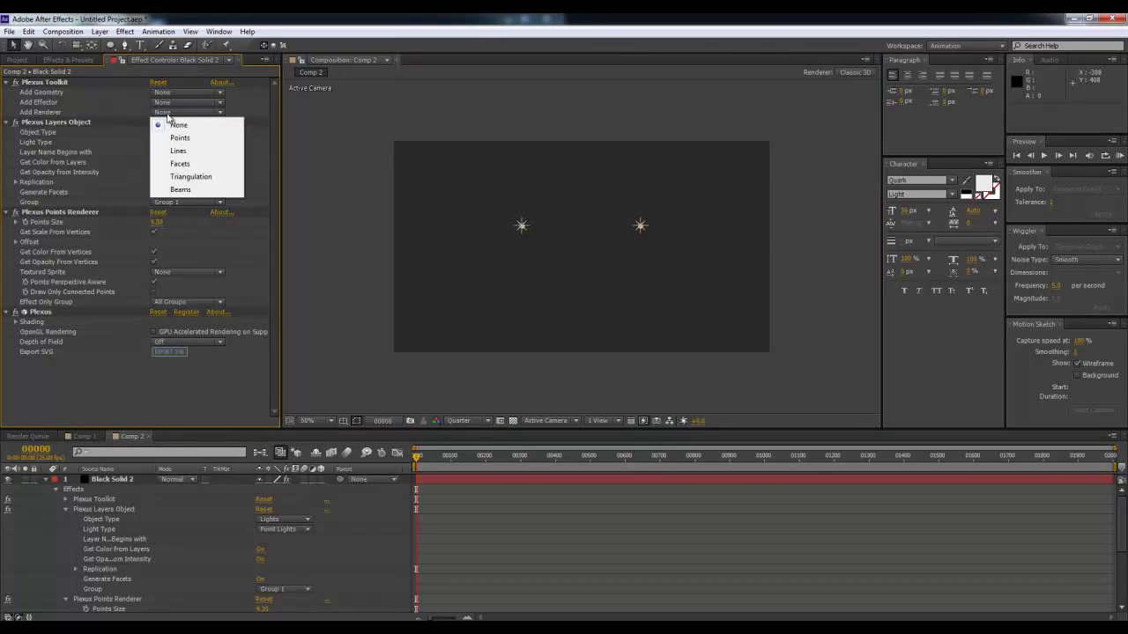
{"action": "left_click", "coordinate": [197, 150]}
{"action": "mouse_move", "coordinate": [167, 246]}
{"action": "left_mouse_down"}
{"action": "mouse_move", "coordinate": [215, 233]}
{"action": "mouse_move", "coordinate": [385, 261]}
{"action": "left_mouse_up"}
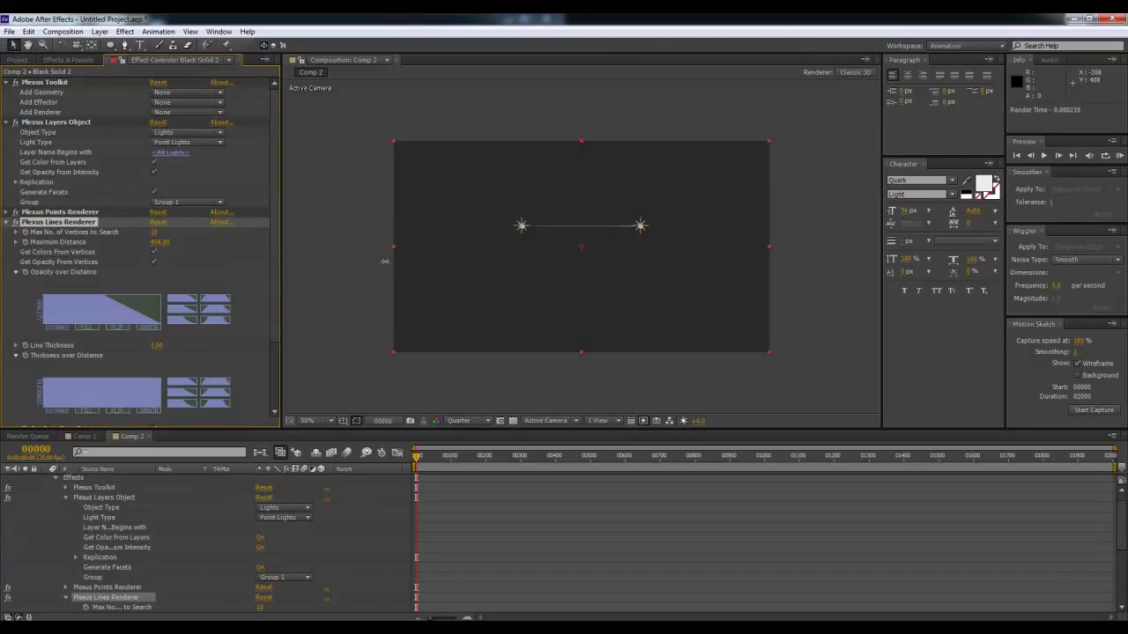
{"action": "left_click", "coordinate": [537, 252]}
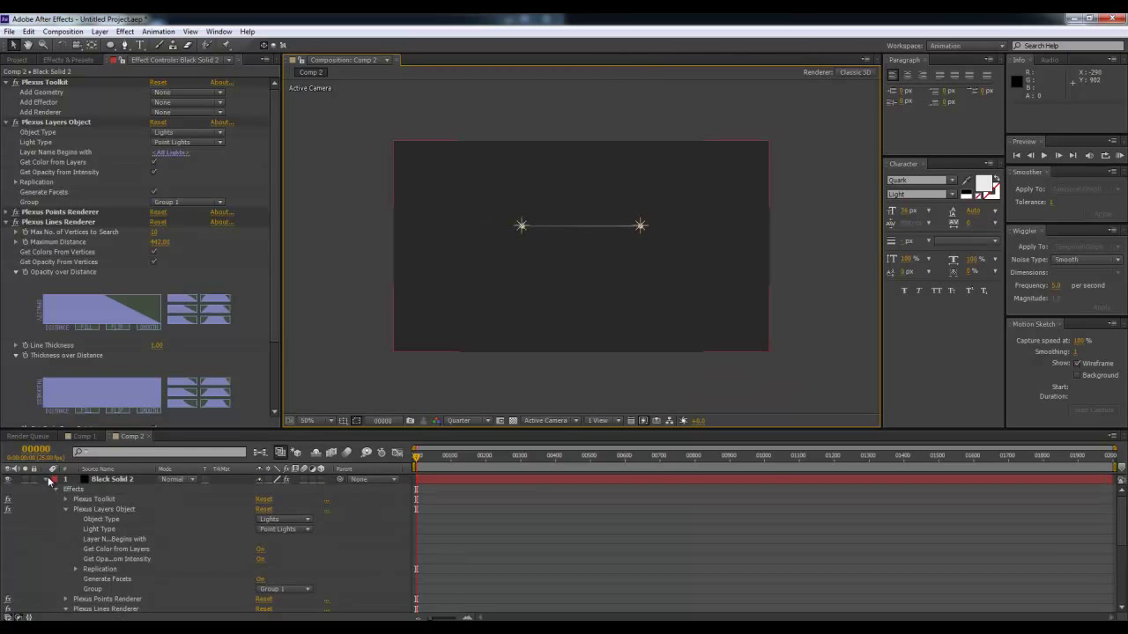
- Duplicate Light 1 and Light 2 and move the copies lower to form a quadrilateral
{"action": "left_click", "coordinate": [48, 481]}
{"action": "left_click", "coordinate": [101, 489]}
{"action": "left_click", "coordinate": [103, 499], "text": "shift"}
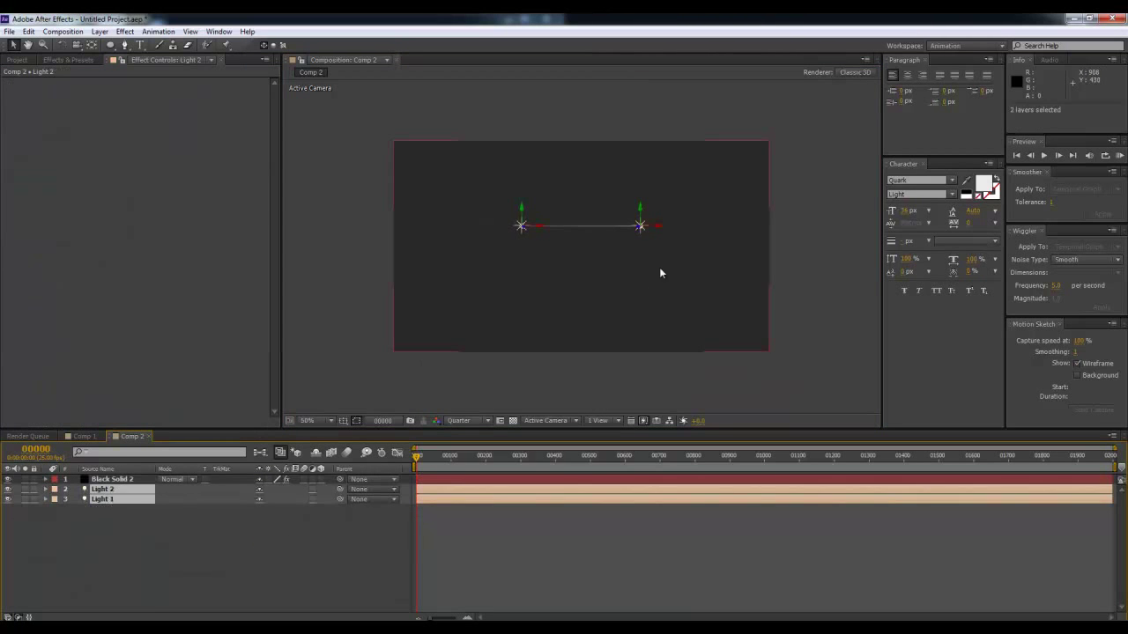
{"action": "key", "text": "ctrl+d"}
{"action": "mouse_move", "coordinate": [641, 209]}
{"action": "left_mouse_down"}
{"action": "mouse_move", "coordinate": [640, 269]}
{"action": "mouse_move", "coordinate": [687, 284]}
{"action": "mouse_move", "coordinate": [644, 268]}
{"action": "left_mouse_up"}
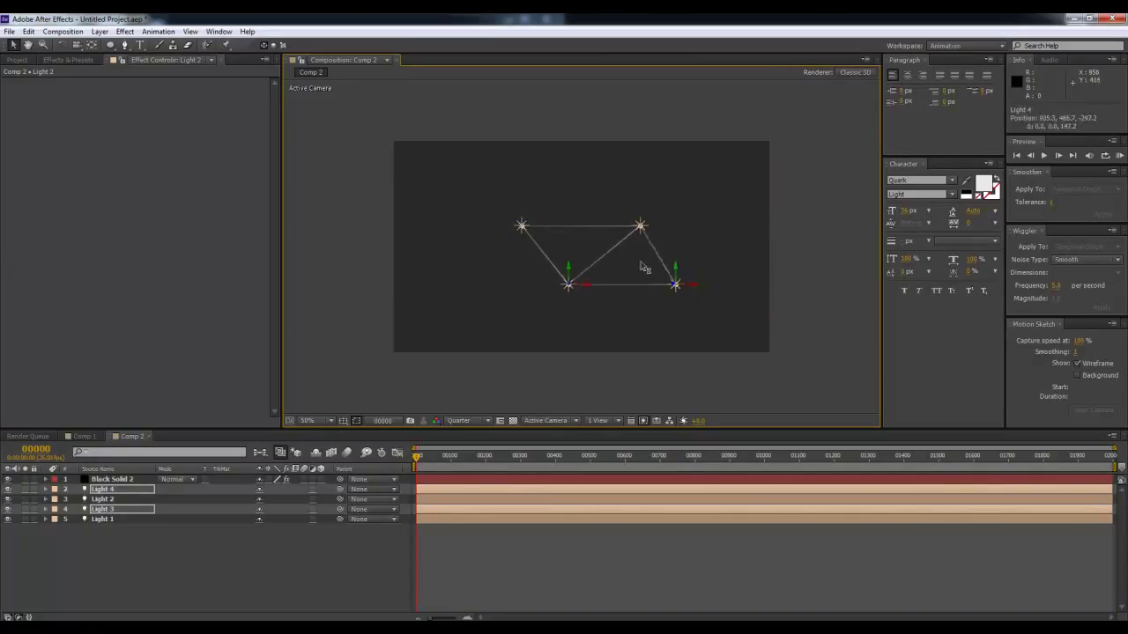
{"action": "left_click_drag", "start_coordinate": [644, 268], "coordinate": [635, 289]}
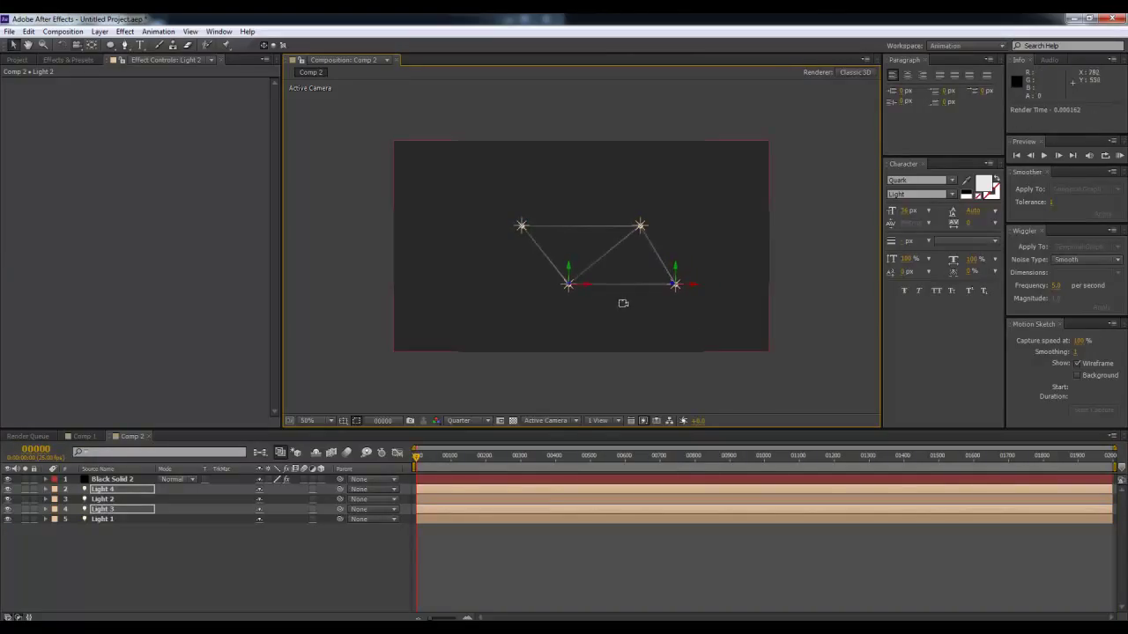
- Add Camera 1 to Comp 2 with the default camera settings
{"action": "right_click", "coordinate": [846, 248]}
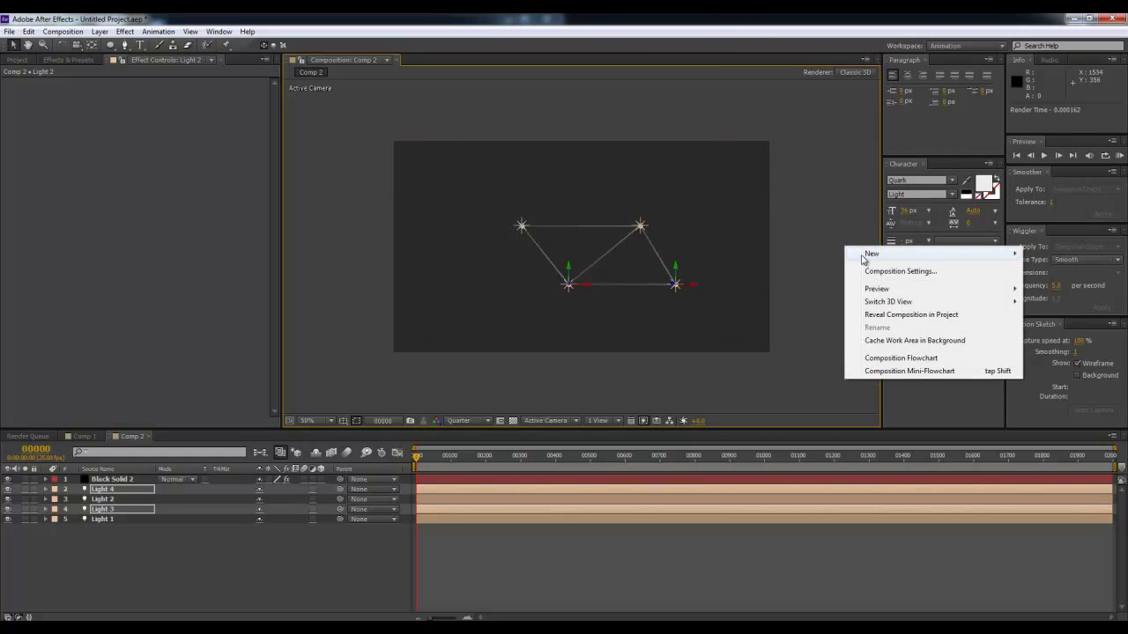
{"action": "mouse_move", "coordinate": [867, 255]}
{"action": "left_click", "coordinate": [779, 312]}
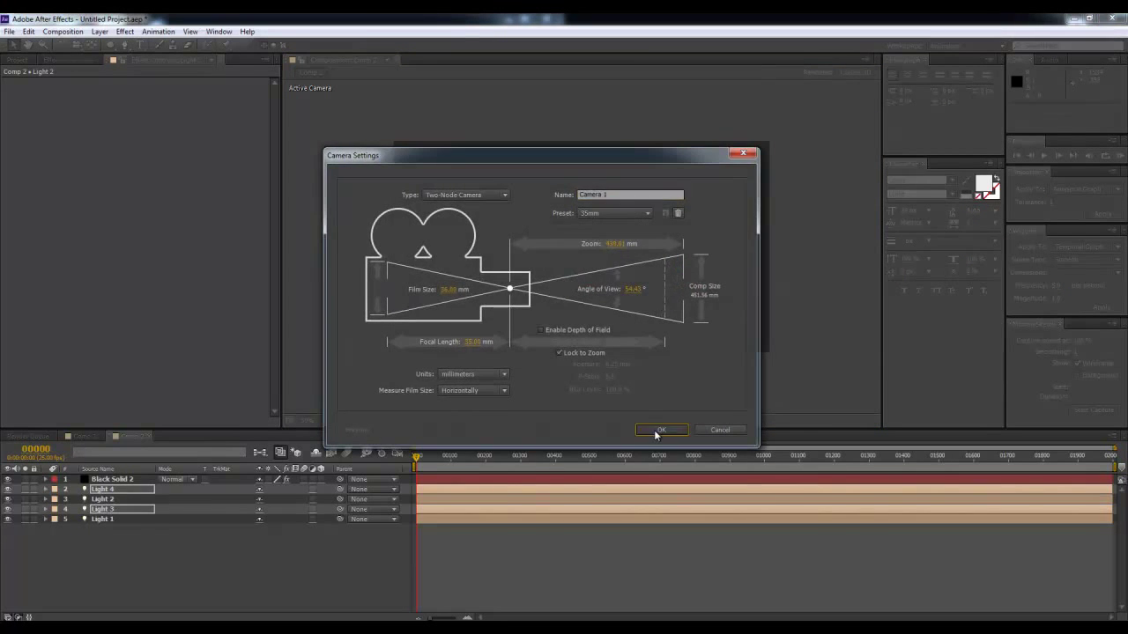
{"action": "left_click", "coordinate": [659, 429]}
- Orbit the camera around the four lights and expand Black Solid 2's Plexus Replication settings
{"action": "key", "text": "c"}
{"action": "mouse_move", "coordinate": [675, 292]}
{"action": "left_mouse_down"}
{"action": "mouse_move", "coordinate": [599, 259]}
{"action": "mouse_move", "coordinate": [649, 294]}
{"action": "mouse_move", "coordinate": [640, 287]}
{"action": "mouse_move", "coordinate": [670, 282]}
{"action": "mouse_move", "coordinate": [574, 290]}
{"action": "mouse_move", "coordinate": [629, 269]}
{"action": "mouse_move", "coordinate": [633, 282]}
{"action": "left_mouse_up"}
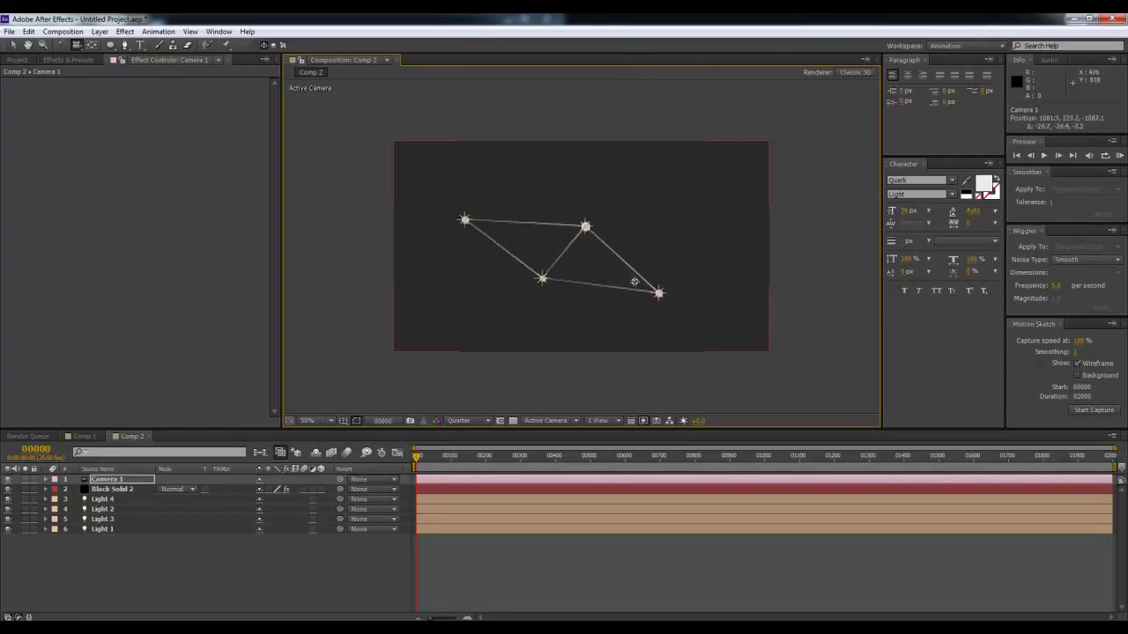
{"action": "left_click", "coordinate": [428, 490]}
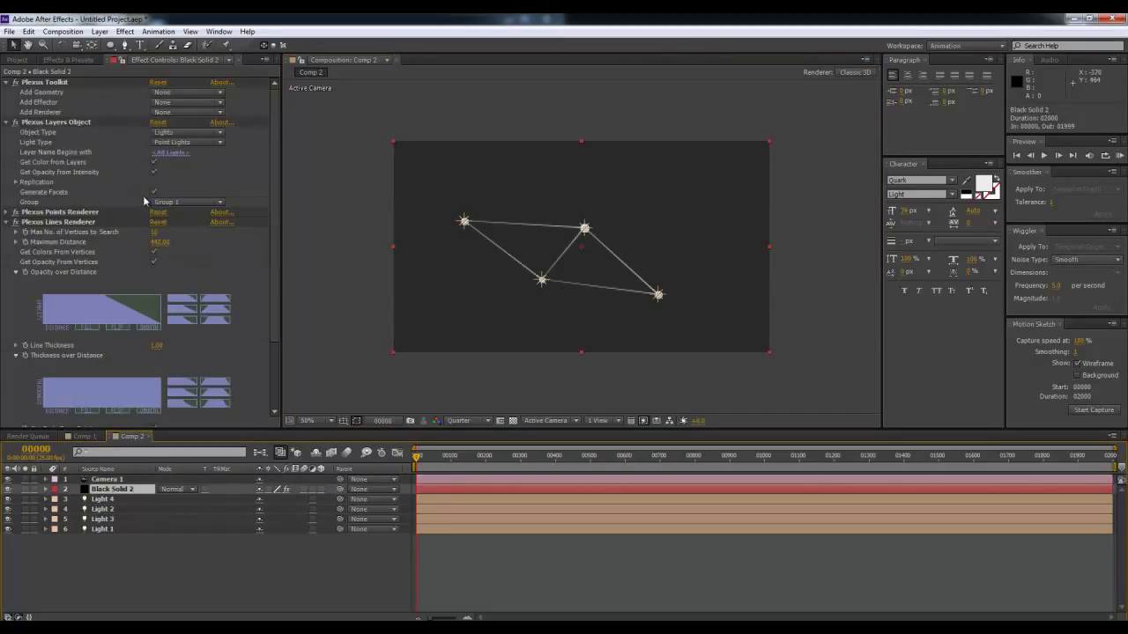
{"action": "left_click", "coordinate": [16, 182]}
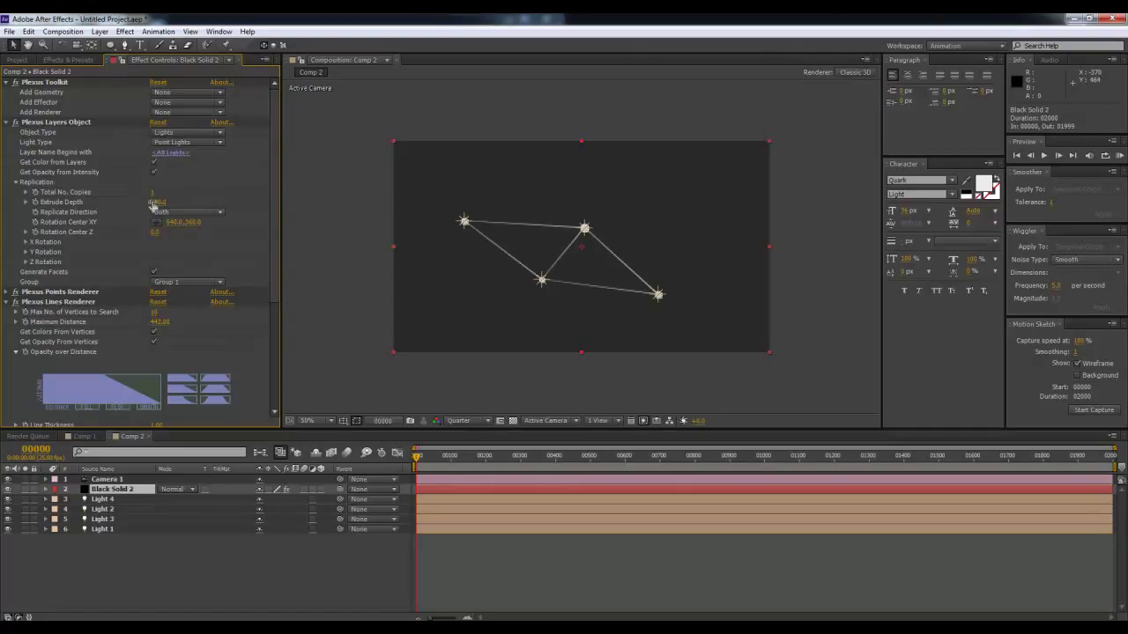
- Set the Plexus replication Total No. Copies to 5
{"action": "left_click", "coordinate": [154, 192]}
{"action": "type", "text": "5"}
{"action": "key", "text": "Return"}
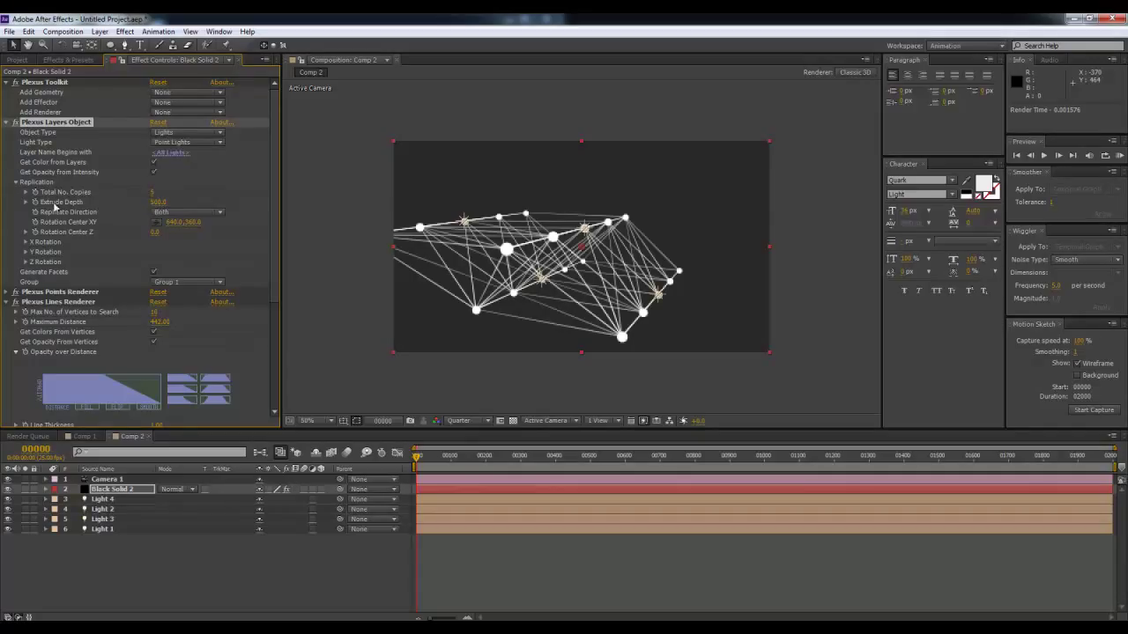
- Try the -Z and both-direction replication options, settling on +Z
{"action": "left_click", "coordinate": [186, 213]}
{"action": "left_click", "coordinate": [189, 238]}
{"action": "left_click", "coordinate": [189, 213]}
{"action": "left_click", "coordinate": [190, 226]}
{"action": "left_click", "coordinate": [190, 214]}
{"action": "left_click", "coordinate": [190, 222]}
{"action": "left_click", "coordinate": [188, 213]}
{"action": "left_click", "coordinate": [190, 240]}
{"action": "left_click", "coordinate": [189, 213]}
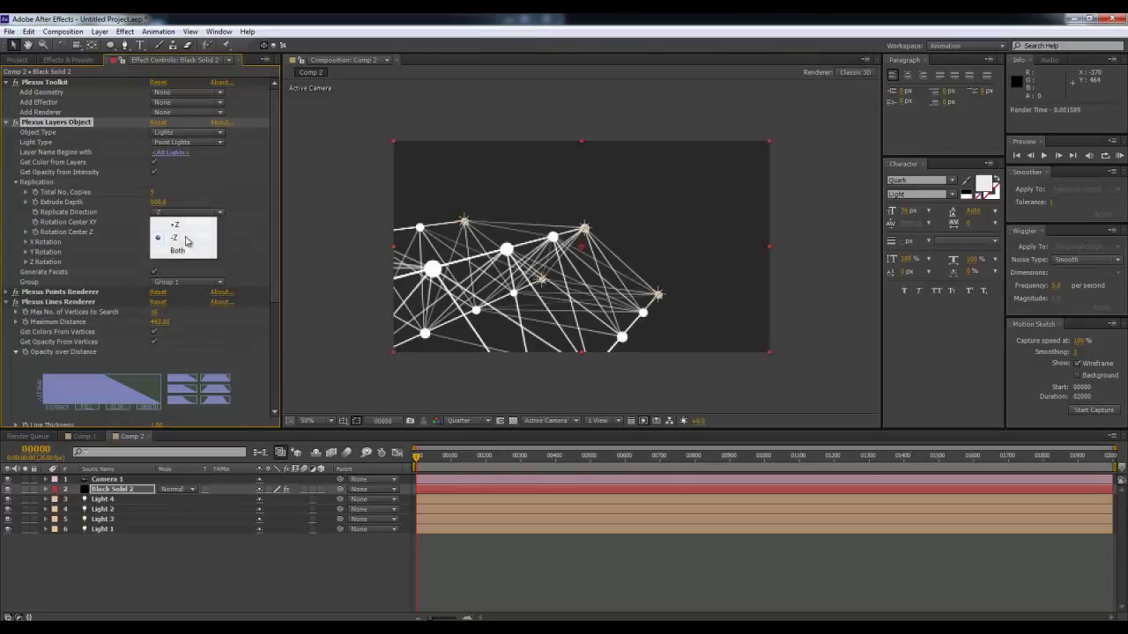
{"action": "left_click", "coordinate": [180, 254]}
{"action": "left_click", "coordinate": [188, 213]}
{"action": "left_click", "coordinate": [192, 227]}
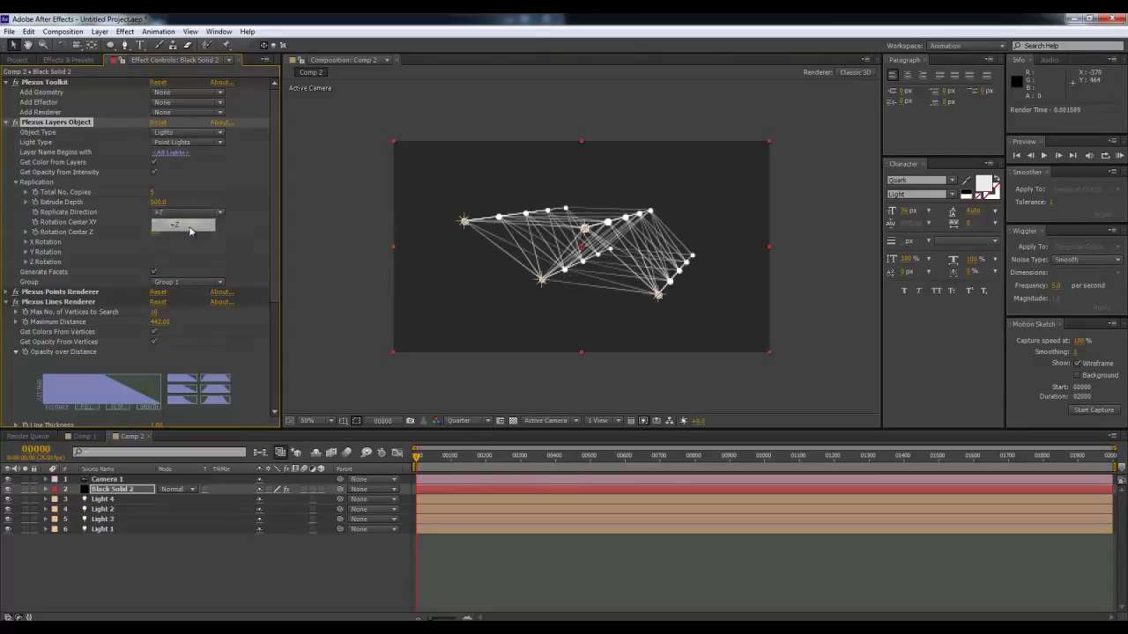
- Orbit around the replicated network and set Rotation Center Z to 0
{"action": "key", "text": "c"}
{"action": "mouse_move", "coordinate": [573, 305]}
{"action": "left_mouse_down"}
{"action": "mouse_move", "coordinate": [690, 297]}
{"action": "mouse_move", "coordinate": [625, 306]}
{"action": "left_mouse_up"}
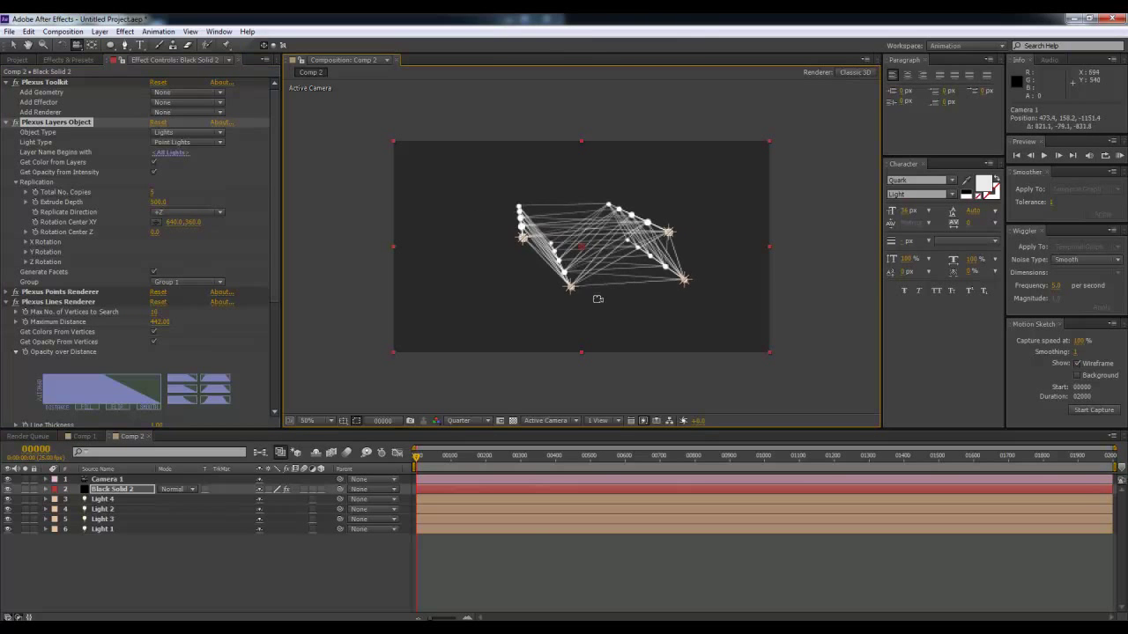
{"action": "key", "text": "v"}
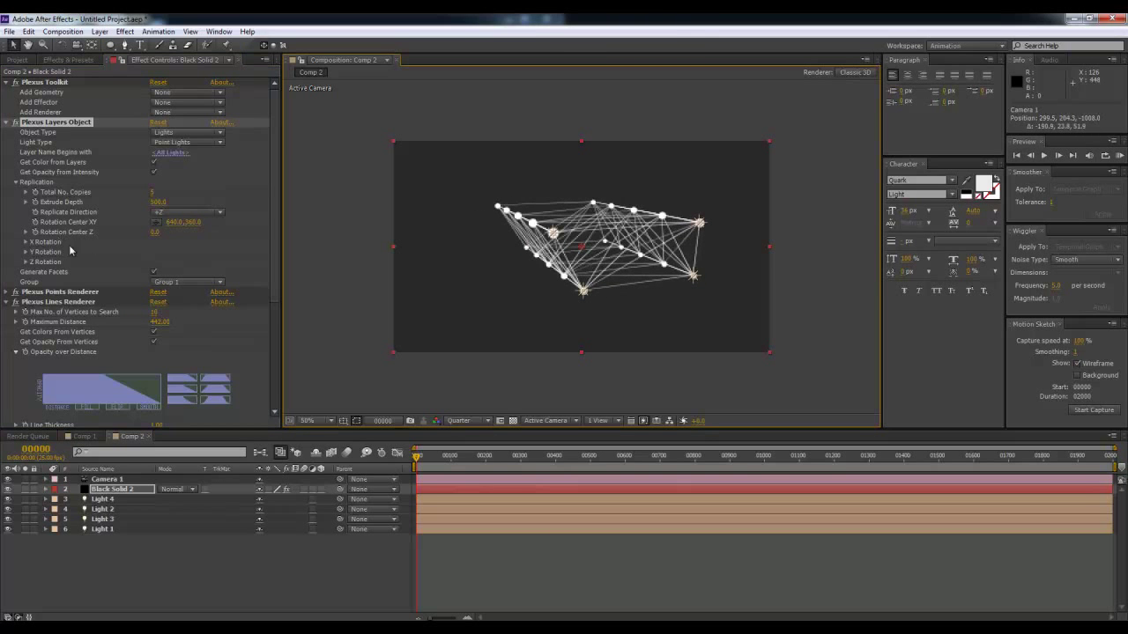
{"action": "left_click_drag", "start_coordinate": [155, 232], "coordinate": [285, 233]}
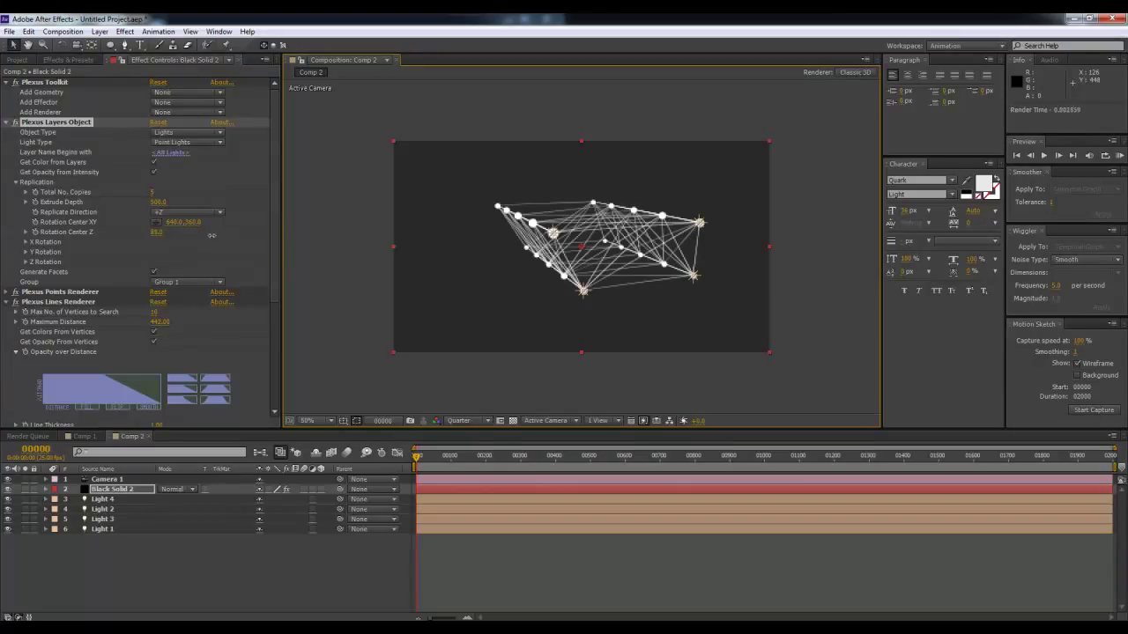
{"action": "left_click", "coordinate": [160, 232]}
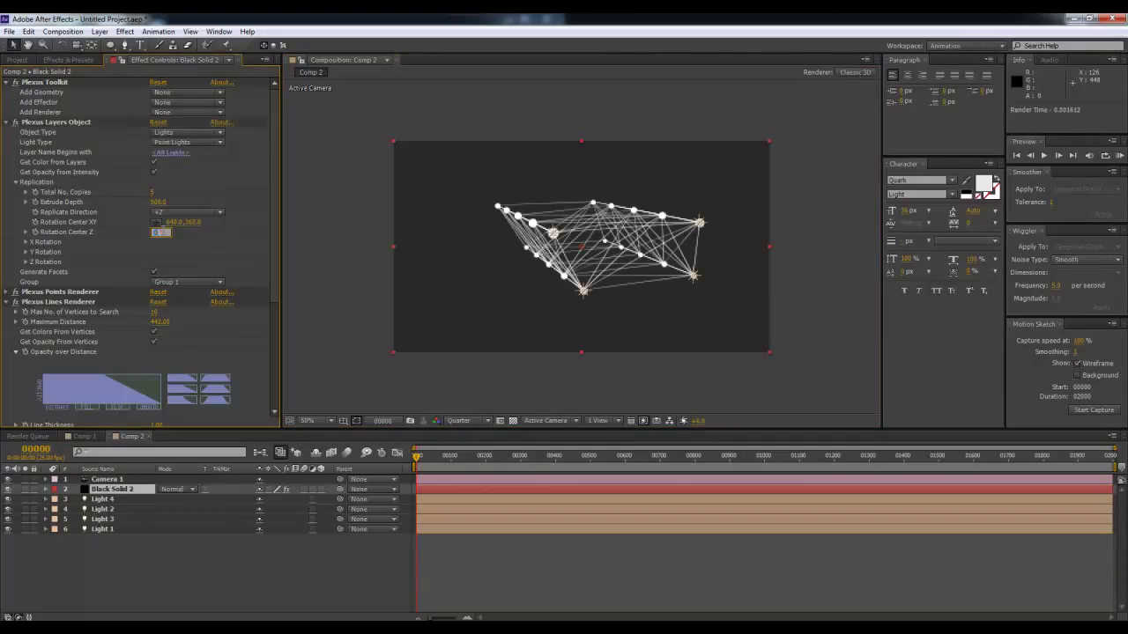
{"action": "key", "text": "Return"}
- Raise copies to 20 and Extrude Depth to about 5000, then orbit to view the lattice
{"action": "left_click", "coordinate": [160, 192]}
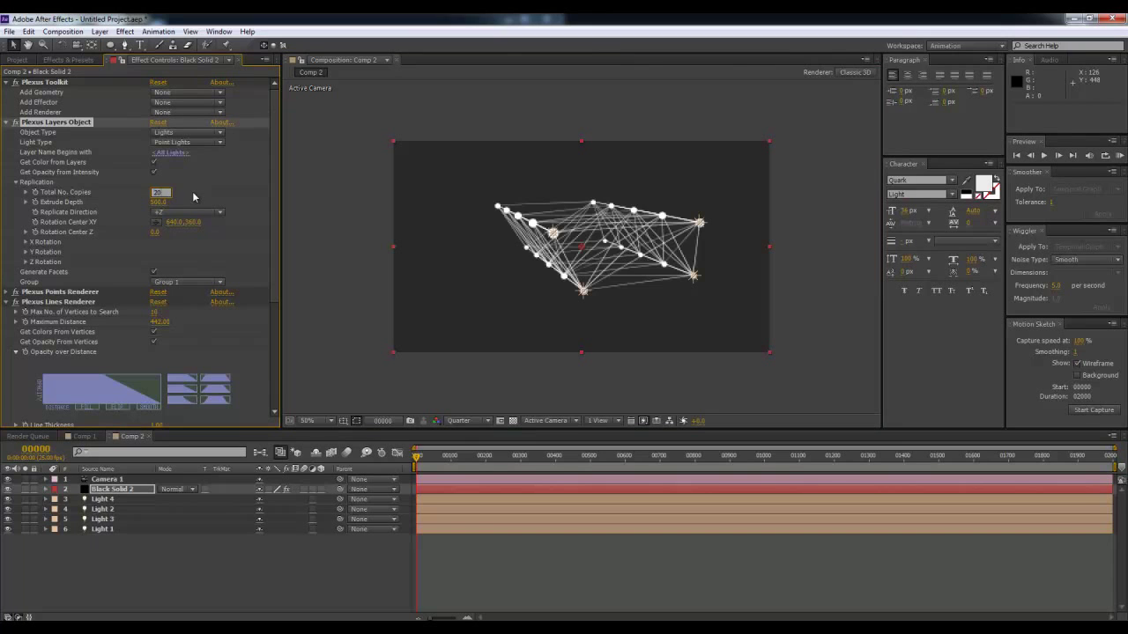
{"action": "key", "text": "Return"}
{"action": "left_click_drag", "start_coordinate": [158, 201], "coordinate": [312, 222]}
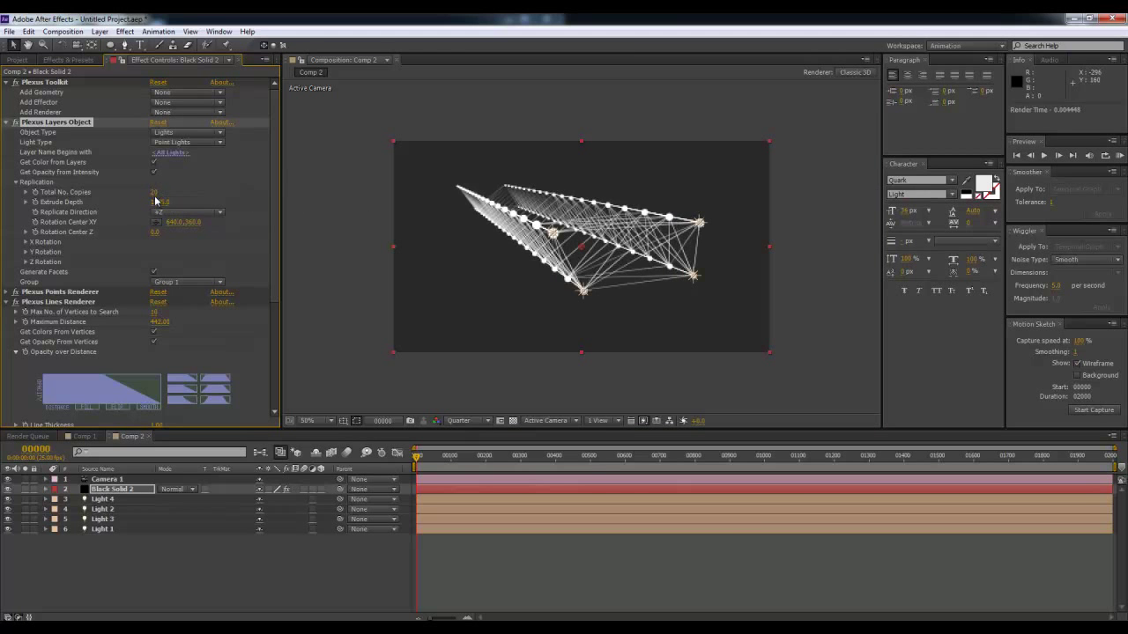
{"action": "left_click_drag", "start_coordinate": [157, 204], "coordinate": [212, 204]}
{"action": "key", "text": "c"}
{"action": "mouse_move", "coordinate": [529, 229]}
{"action": "left_mouse_down"}
{"action": "mouse_move", "coordinate": [603, 214]}
{"action": "mouse_move", "coordinate": [543, 218]}
{"action": "mouse_move", "coordinate": [593, 230]}
{"action": "left_mouse_up"}
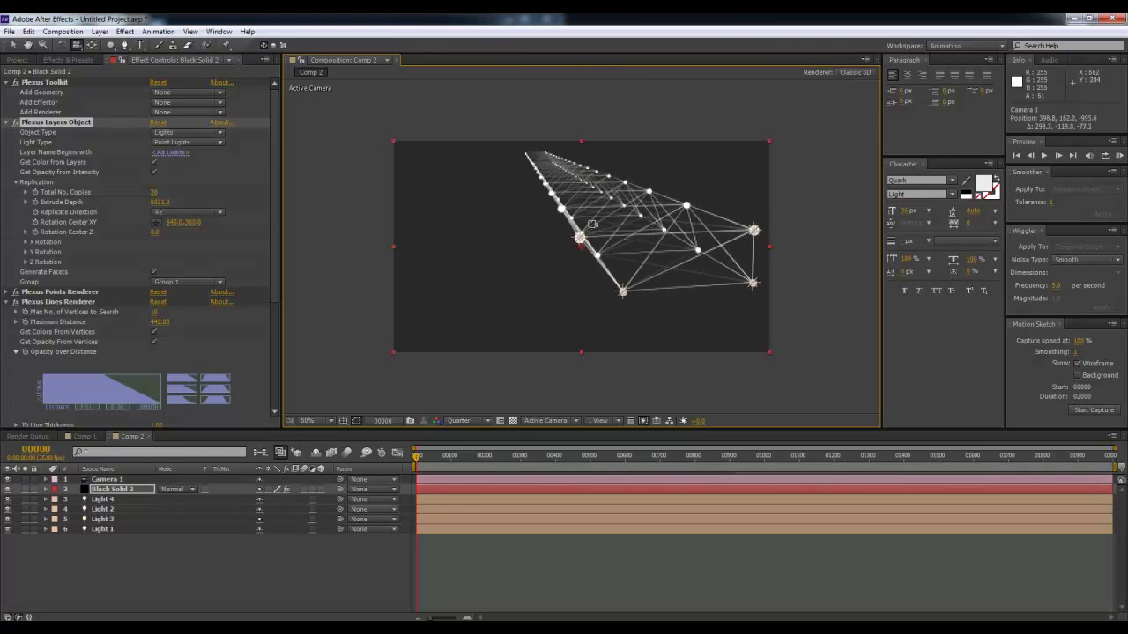
{"action": "left_click_drag", "start_coordinate": [593, 230], "coordinate": [573, 256]}
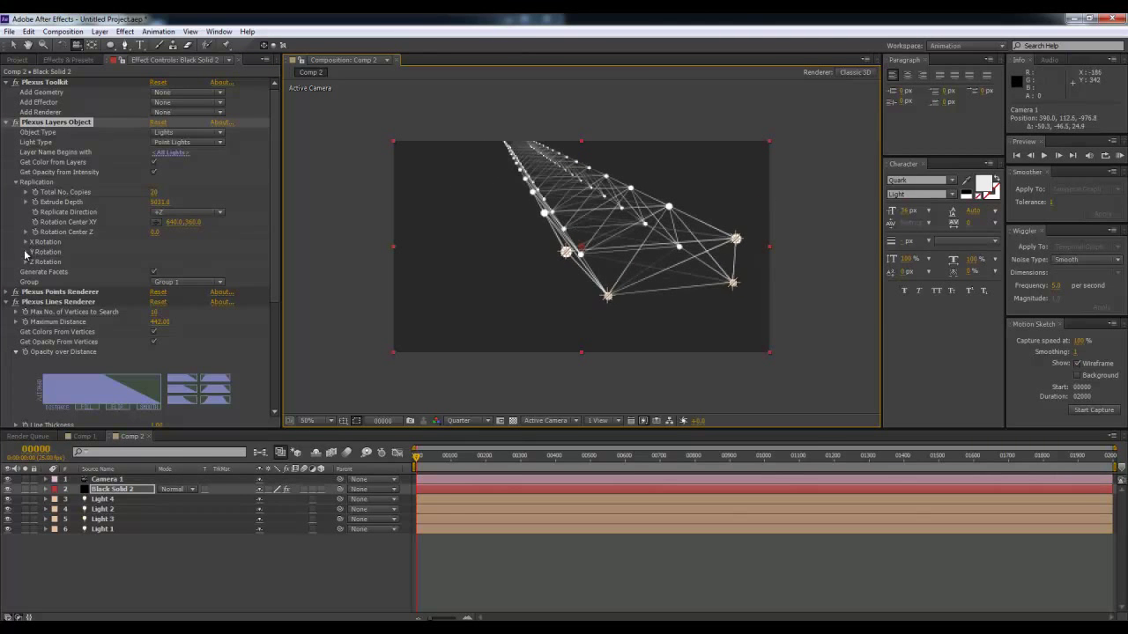
{"action": "left_click", "coordinate": [26, 252]}
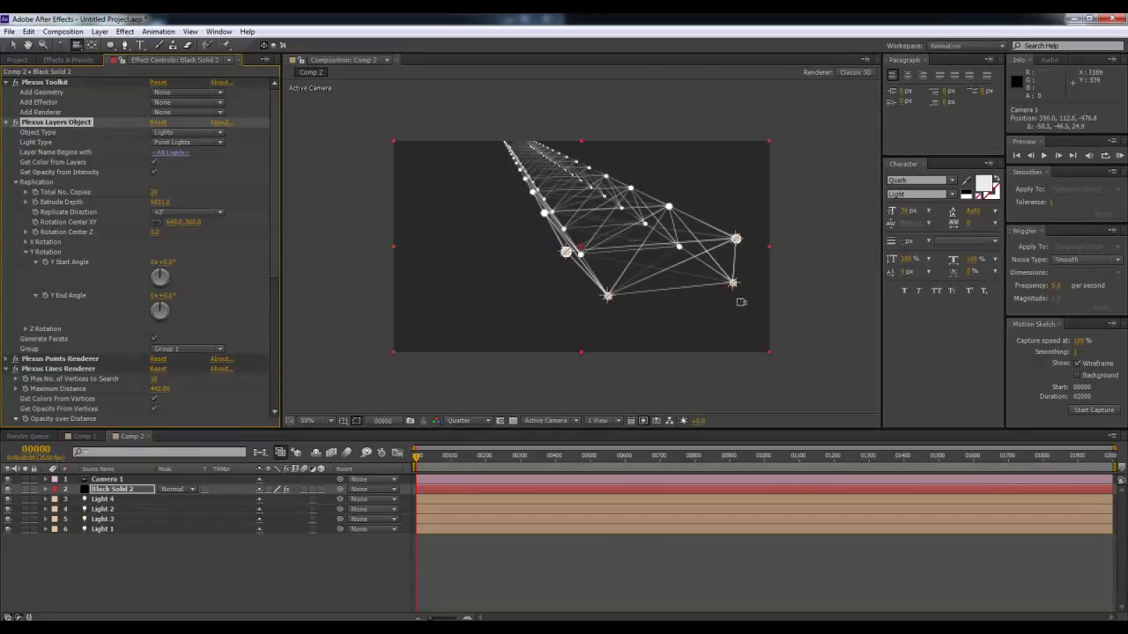
- Set Y Rotation Start Angle to 13° and End Angle to 2x+349°
{"action": "left_click_drag", "start_coordinate": [516, 206], "coordinate": [493, 231]}
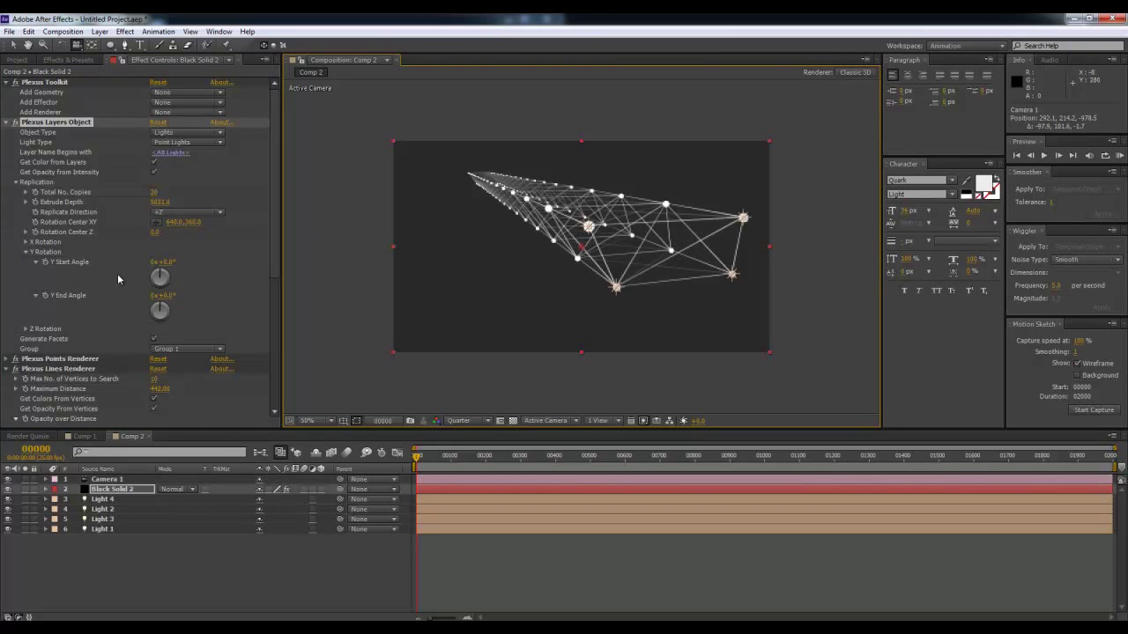
{"action": "mouse_move", "coordinate": [169, 296]}
{"action": "left_mouse_down"}
{"action": "mouse_move", "coordinate": [294, 279]}
{"action": "mouse_move", "coordinate": [642, 272]}
{"action": "mouse_move", "coordinate": [2, 307]}
{"action": "left_mouse_up"}
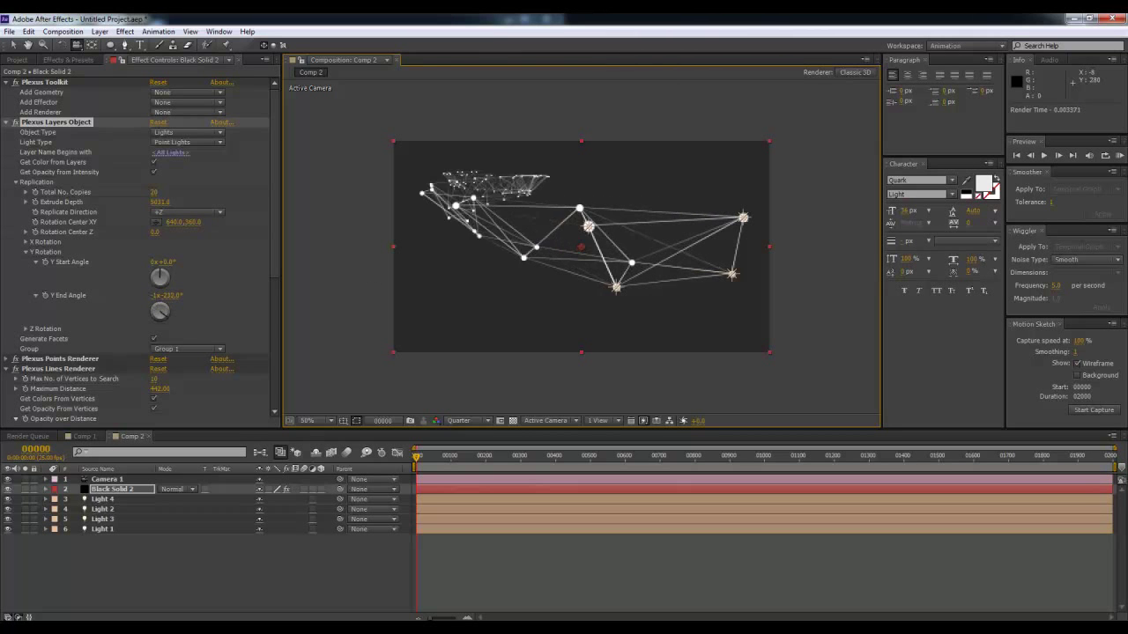
{"action": "left_click_drag", "start_coordinate": [160, 299], "coordinate": [168, 304]}
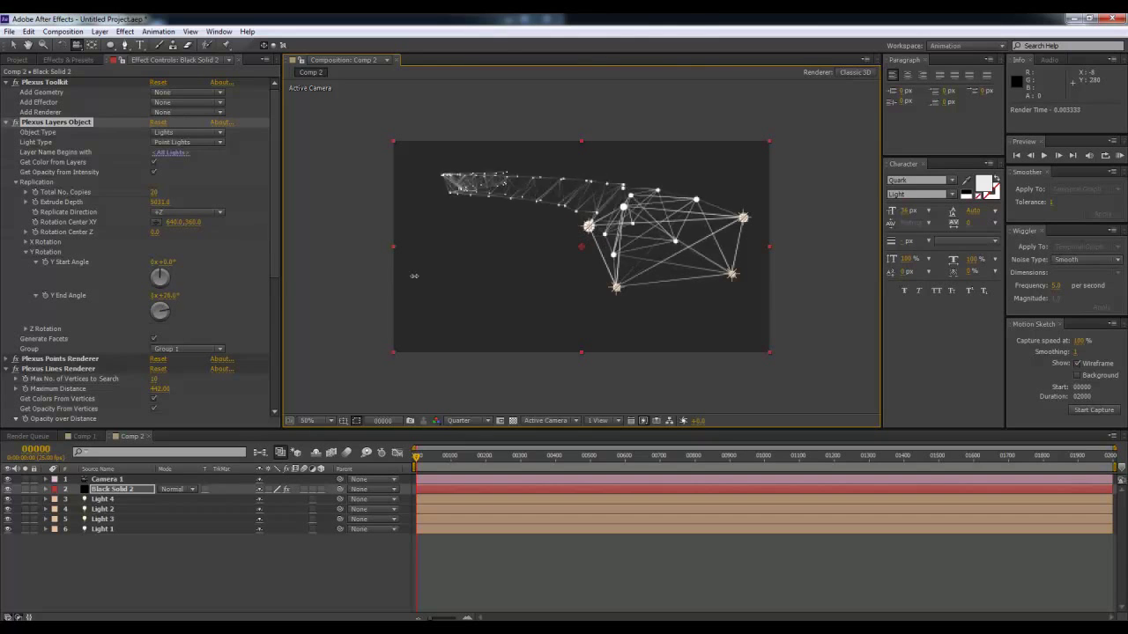
{"action": "mouse_move", "coordinate": [564, 282]}
{"action": "left_mouse_down"}
{"action": "mouse_move", "coordinate": [592, 260]}
{"action": "mouse_move", "coordinate": [521, 285]}
{"action": "mouse_move", "coordinate": [534, 258]}
{"action": "mouse_move", "coordinate": [498, 255]}
{"action": "left_mouse_up"}
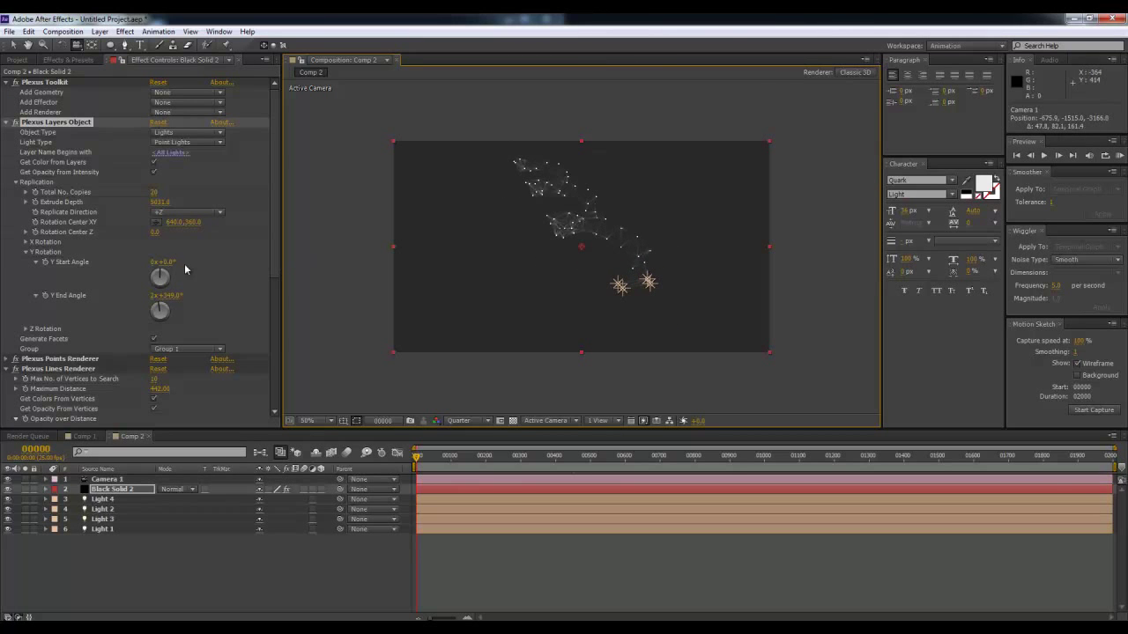
{"action": "mouse_move", "coordinate": [167, 261]}
{"action": "left_mouse_down"}
{"action": "mouse_move", "coordinate": [41, 285]}
{"action": "mouse_move", "coordinate": [29, 331]}
{"action": "left_mouse_up"}
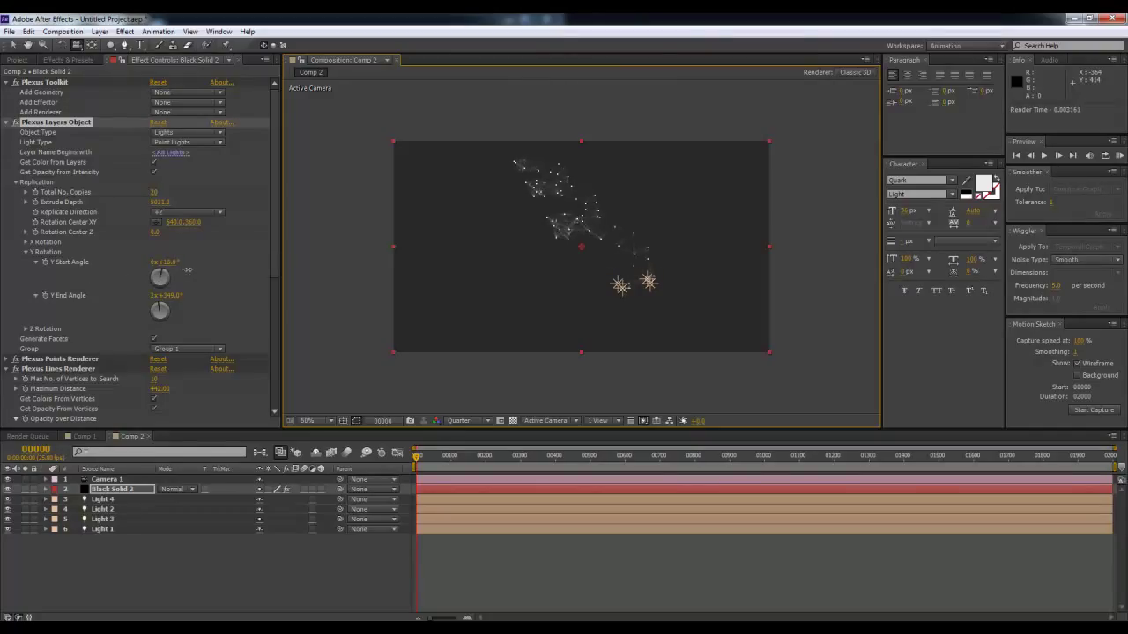
- Set Z Rotation Start Angle to 226° and End Angle to -1x-117°
{"action": "left_click", "coordinate": [25, 330]}
{"action": "scroll", "coordinate": [142, 346], "scroll_direction": "down", "scroll_amount": 1}
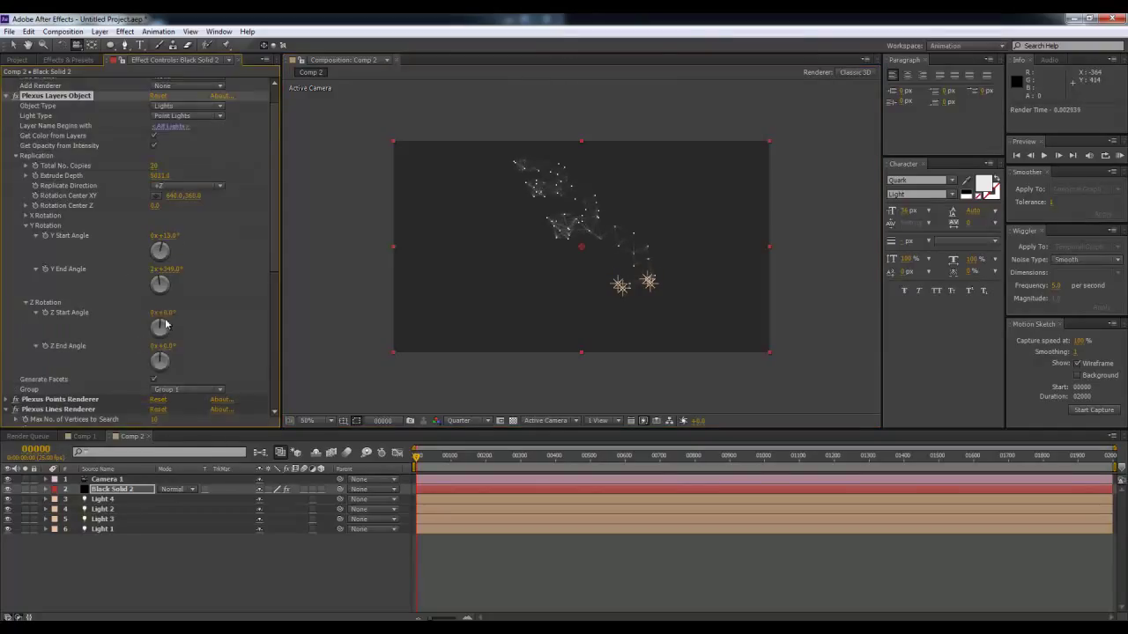
{"action": "left_click_drag", "start_coordinate": [183, 309], "coordinate": [285, 301]}
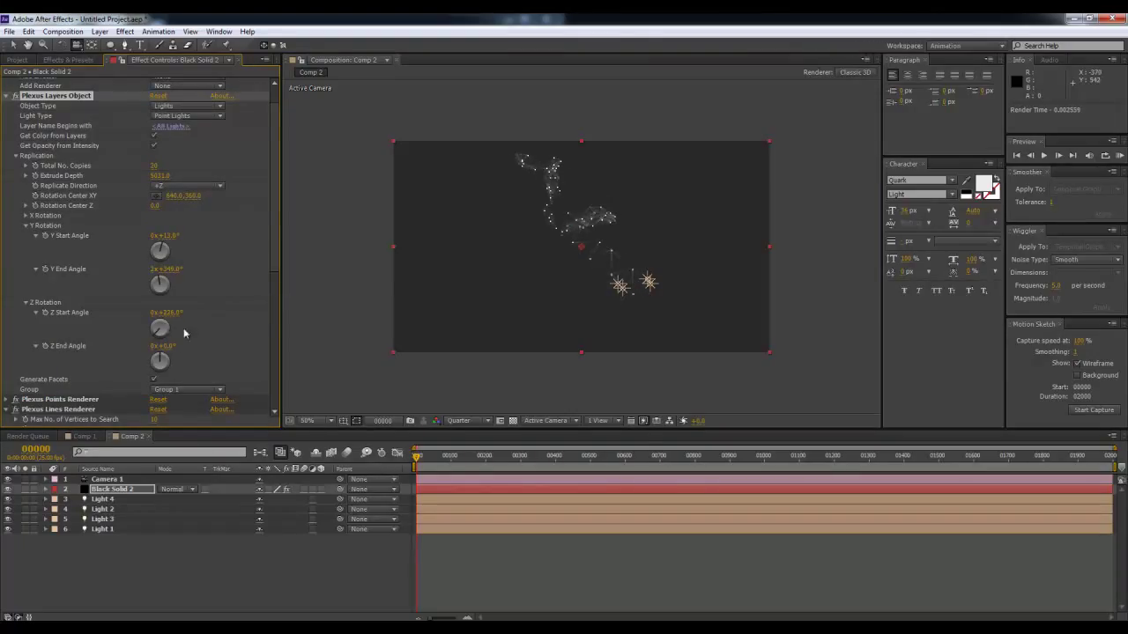
{"action": "left_click_drag", "start_coordinate": [167, 345], "coordinate": [4, 356]}
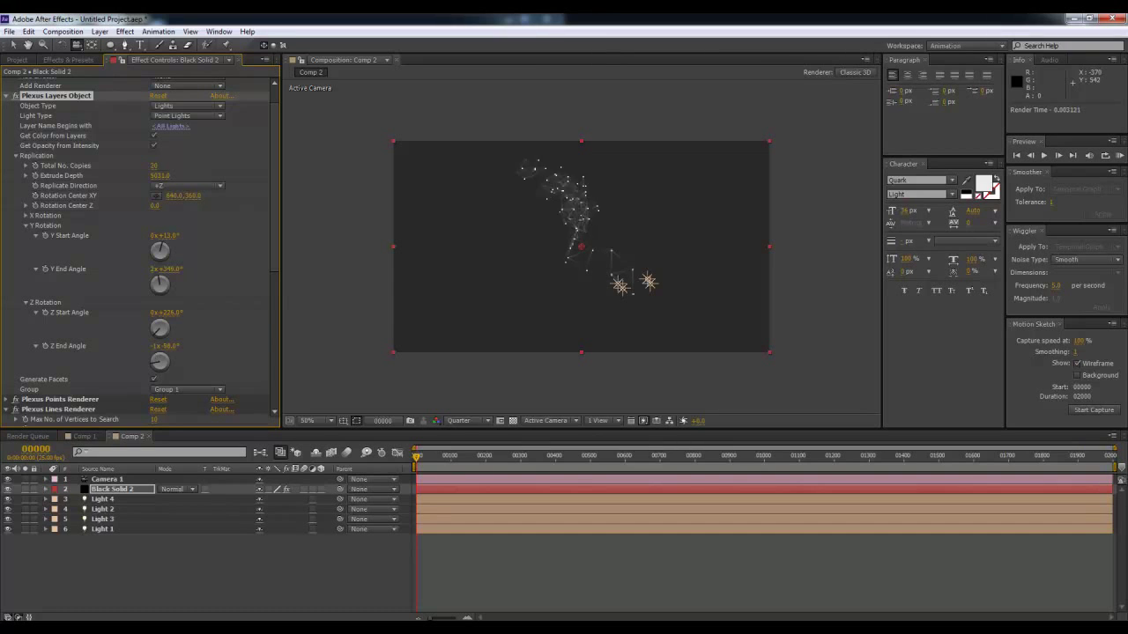
{"action": "mouse_move", "coordinate": [529, 246]}
{"action": "left_mouse_down"}
{"action": "mouse_move", "coordinate": [577, 224]}
{"action": "mouse_move", "coordinate": [538, 180]}
{"action": "mouse_move", "coordinate": [544, 212]}
{"action": "mouse_move", "coordinate": [504, 222]}
{"action": "mouse_move", "coordinate": [353, 208]}
{"action": "left_mouse_up"}
{"action": "scroll", "coordinate": [217, 146], "scroll_direction": "up", "scroll_amount": 1}
- Add a Plexus Triangulation Renderer and select its settings
{"action": "left_click", "coordinate": [190, 111]}
{"action": "left_click", "coordinate": [211, 178]}
{"action": "left_click_drag", "start_coordinate": [529, 278], "coordinate": [511, 280]}
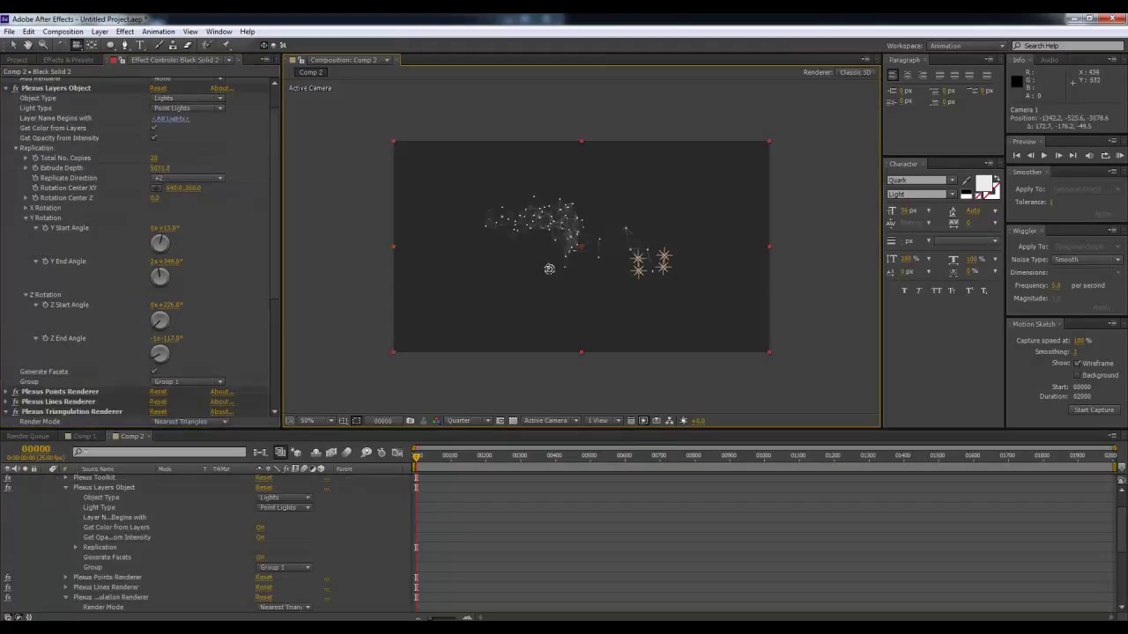
{"action": "scroll", "coordinate": [132, 352], "scroll_direction": "down", "scroll_amount": 3}
{"action": "scroll", "coordinate": [128, 375], "scroll_direction": "down", "scroll_amount": 1}
{"action": "left_click", "coordinate": [168, 336]}
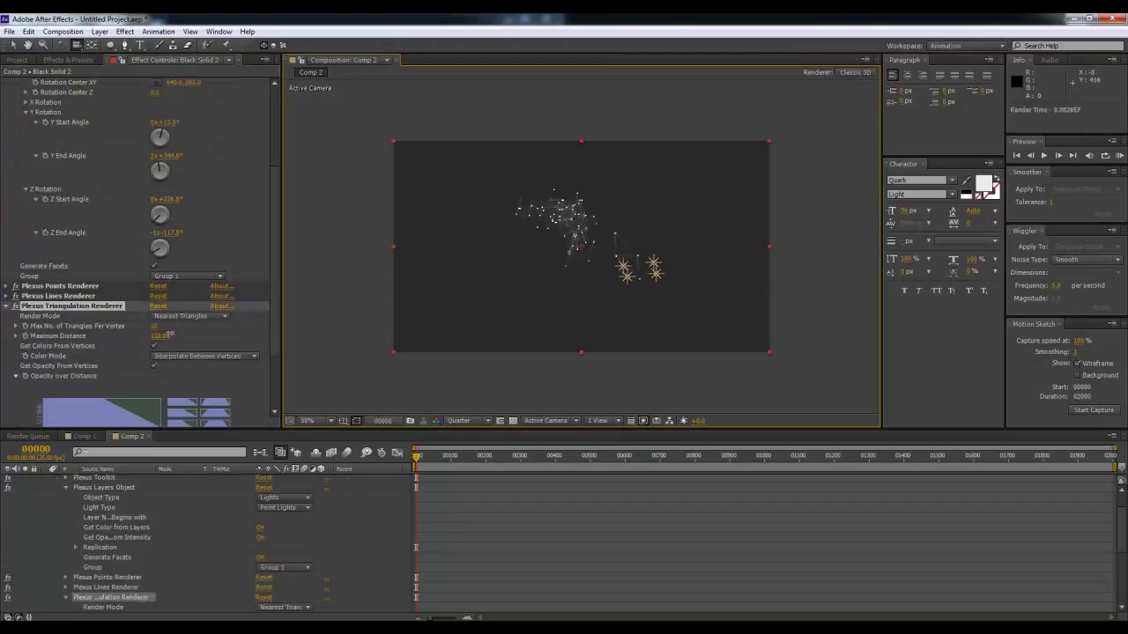
{"action": "mouse_move", "coordinate": [537, 215]}
{"action": "left_mouse_down"}
{"action": "mouse_move", "coordinate": [616, 249]}
{"action": "mouse_move", "coordinate": [572, 241]}
{"action": "left_mouse_up"}
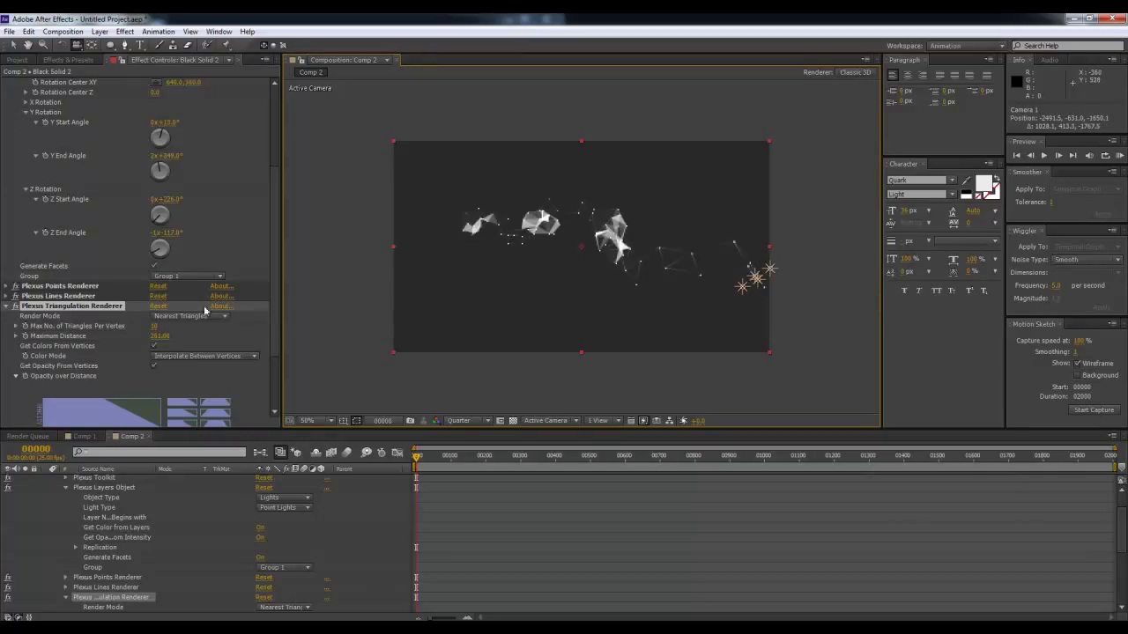
- Raise the triangulation Maximum Distance to about 200 and orbit to inspect the facets
{"action": "left_click_drag", "start_coordinate": [157, 335], "coordinate": [230, 328]}
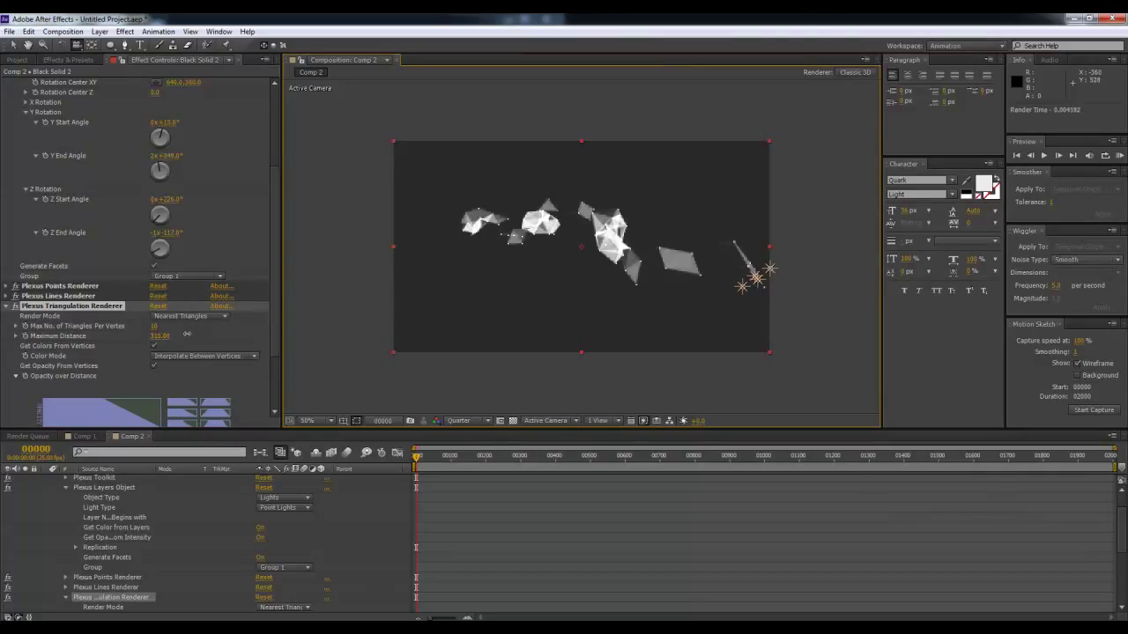
{"action": "left_click_drag", "start_coordinate": [582, 238], "coordinate": [559, 207]}
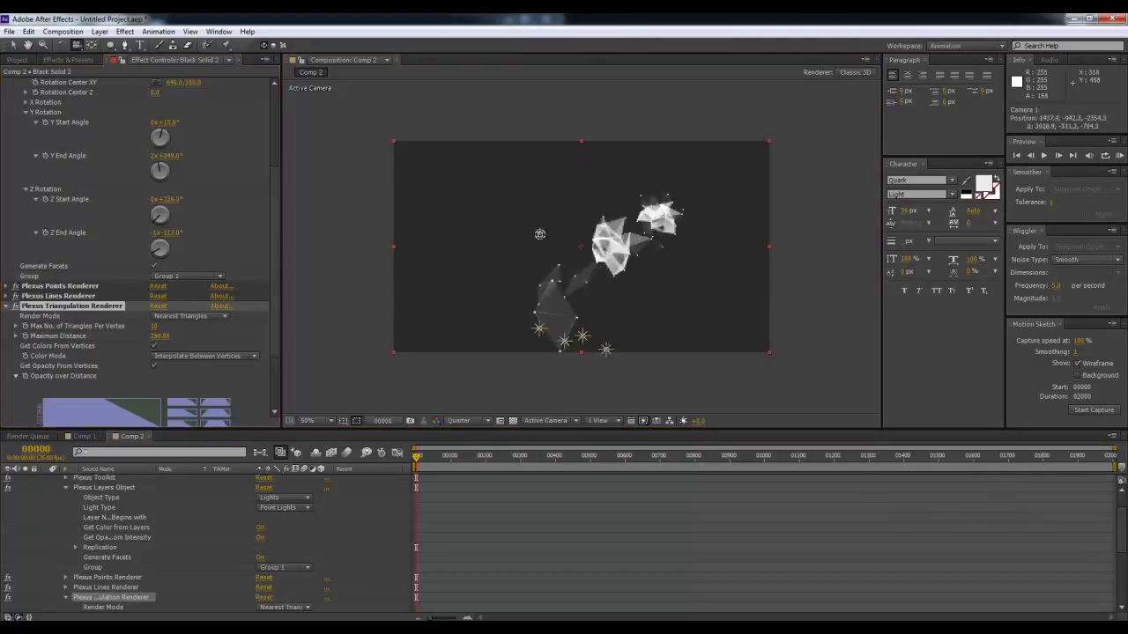
{"action": "scroll", "coordinate": [108, 175], "scroll_direction": "up", "scroll_amount": 3}
{"action": "mouse_move", "coordinate": [581, 238]}
{"action": "left_mouse_down"}
{"action": "mouse_move", "coordinate": [499, 240]}
{"action": "mouse_move", "coordinate": [601, 228]}
{"action": "left_mouse_up"}
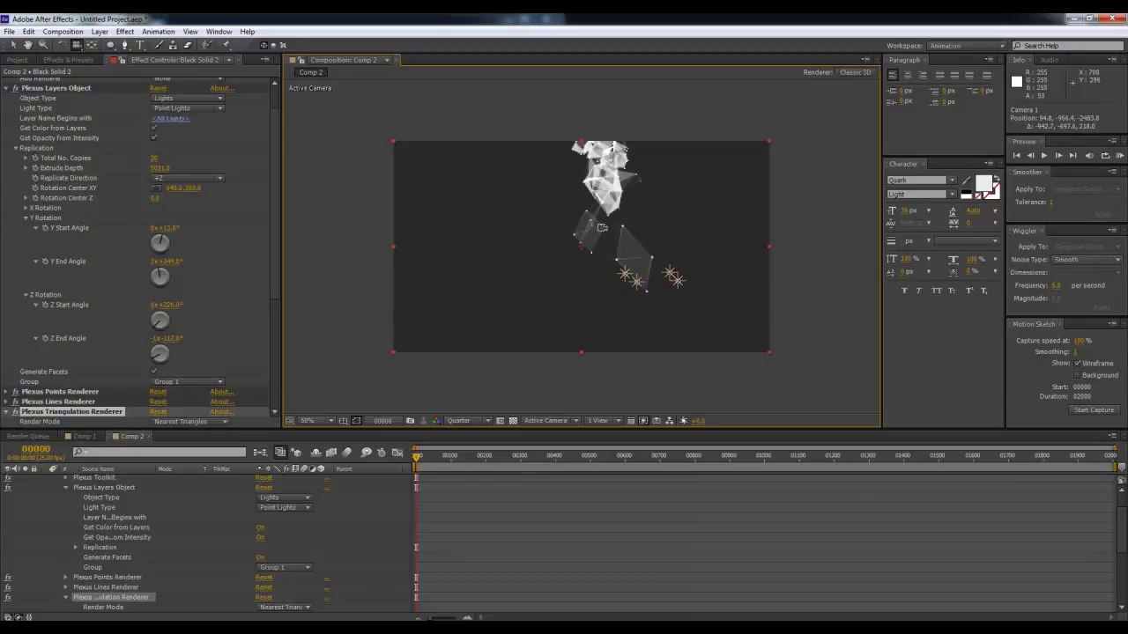
{"action": "key", "text": "v"}
{"action": "scroll", "coordinate": [176, 511], "scroll_direction": "up", "scroll_amount": 2}
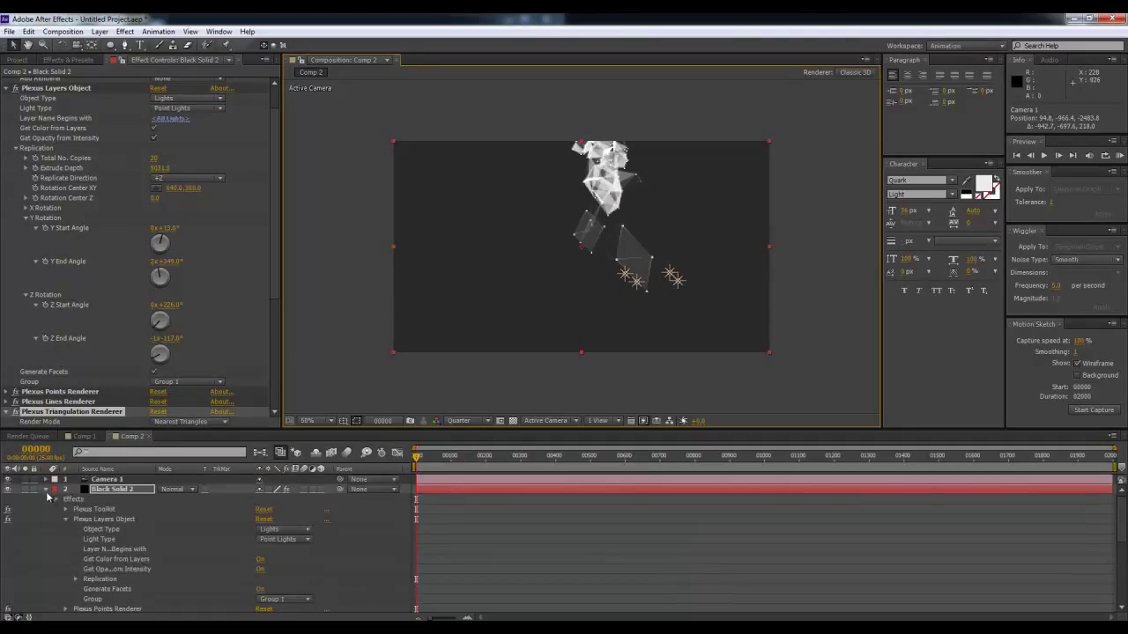
- Select all four lights and set Position keyframes on them
{"action": "left_click", "coordinate": [47, 490]}
{"action": "left_click", "coordinate": [70, 509]}
{"action": "left_click", "coordinate": [99, 499]}
{"action": "left_click", "coordinate": [96, 520], "text": "shift"}
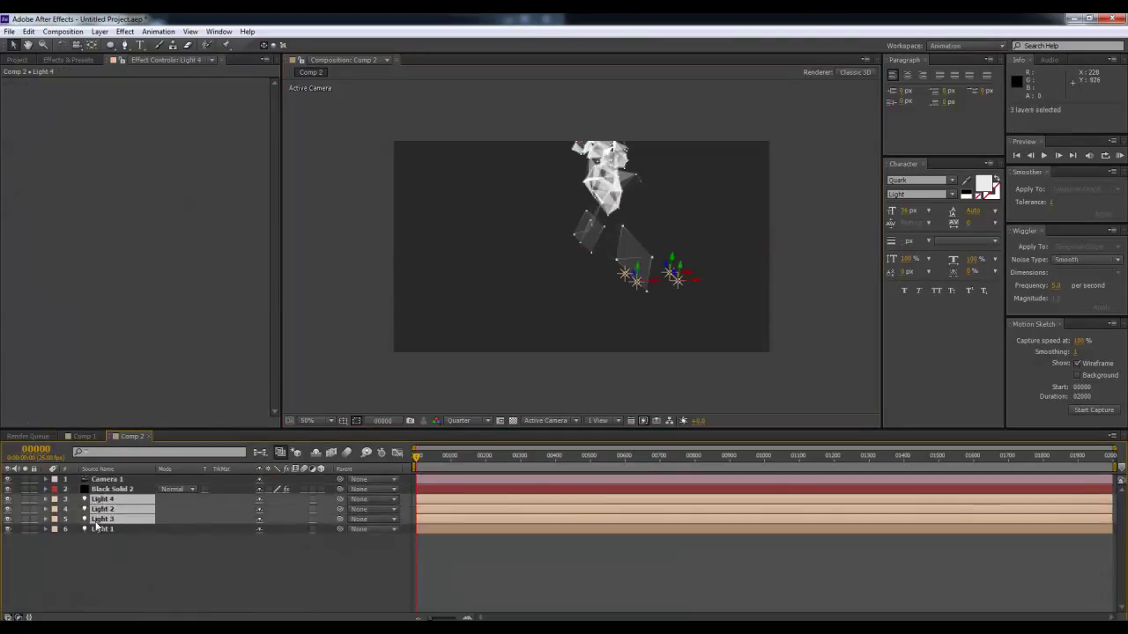
{"action": "left_click", "coordinate": [98, 528], "text": "shift"}
{"action": "key", "text": "p"}
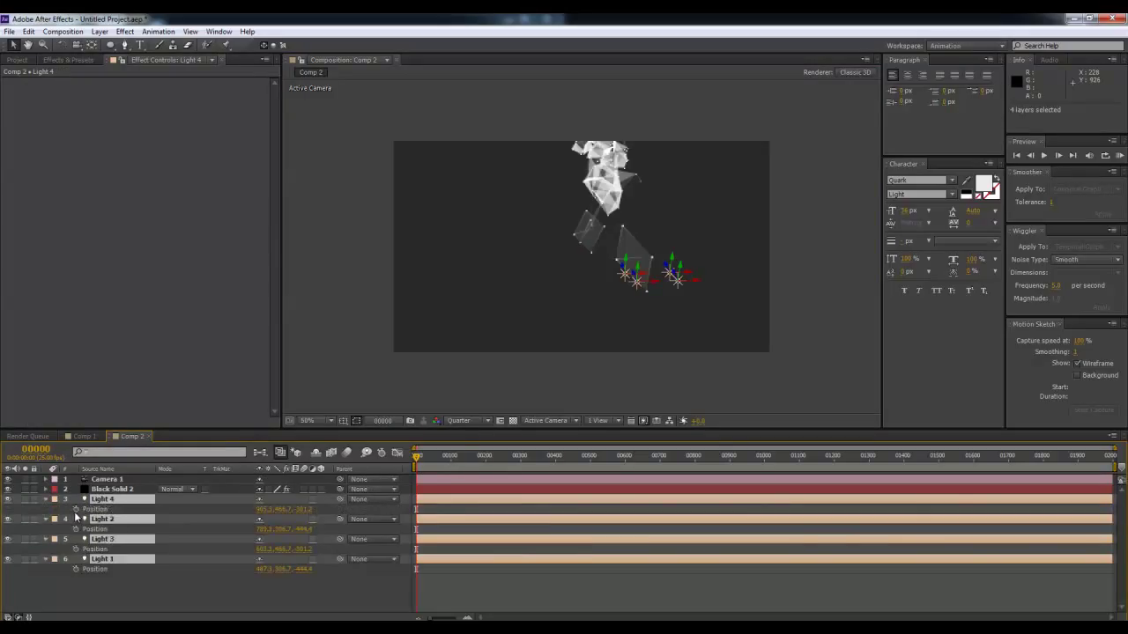
{"action": "left_click", "coordinate": [76, 510]}
- At frame 99, move Lights 2 and 3 up and Lights 1 and 4 down
{"action": "left_click_drag", "start_coordinate": [434, 461], "coordinate": [450, 461]}
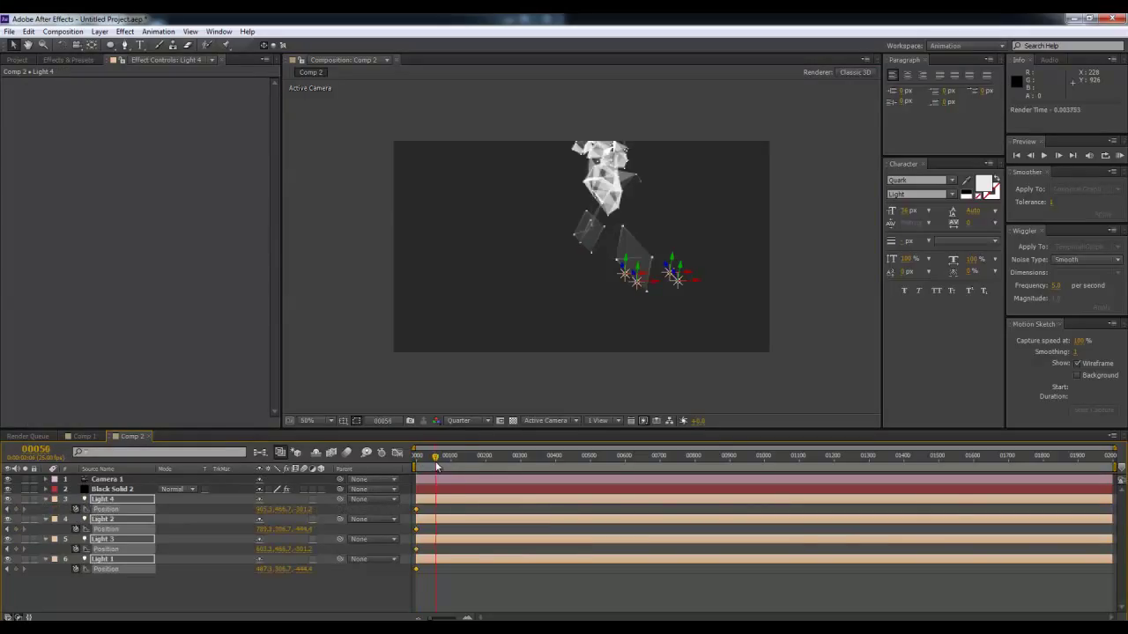
{"action": "left_click", "coordinate": [657, 297]}
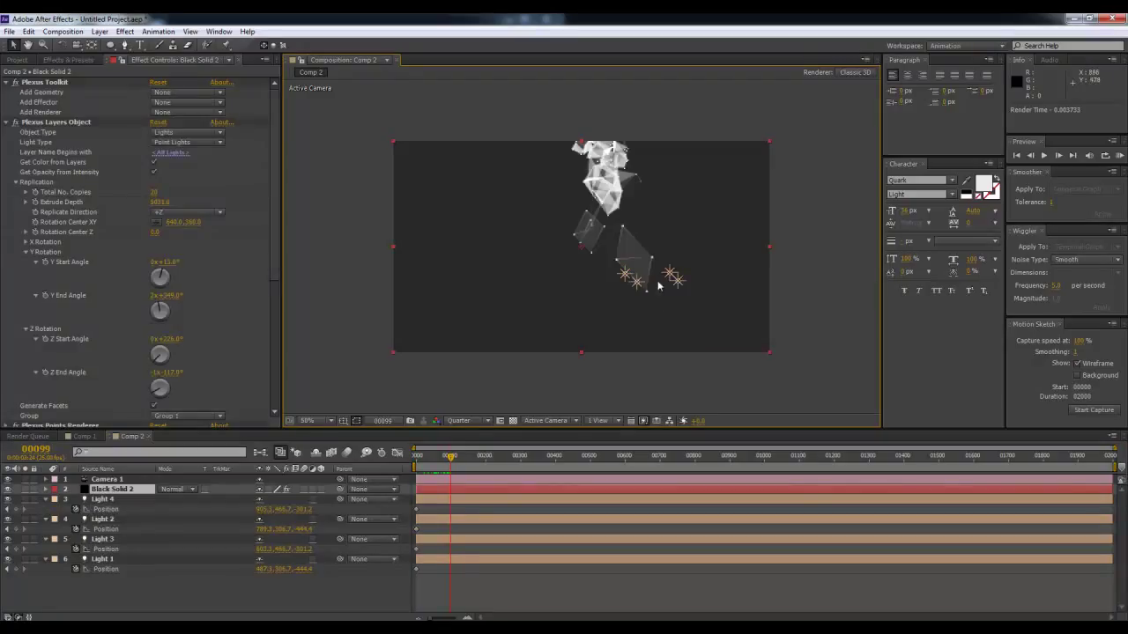
{"action": "left_click", "coordinate": [672, 278]}
{"action": "left_click", "coordinate": [632, 279], "text": "shift"}
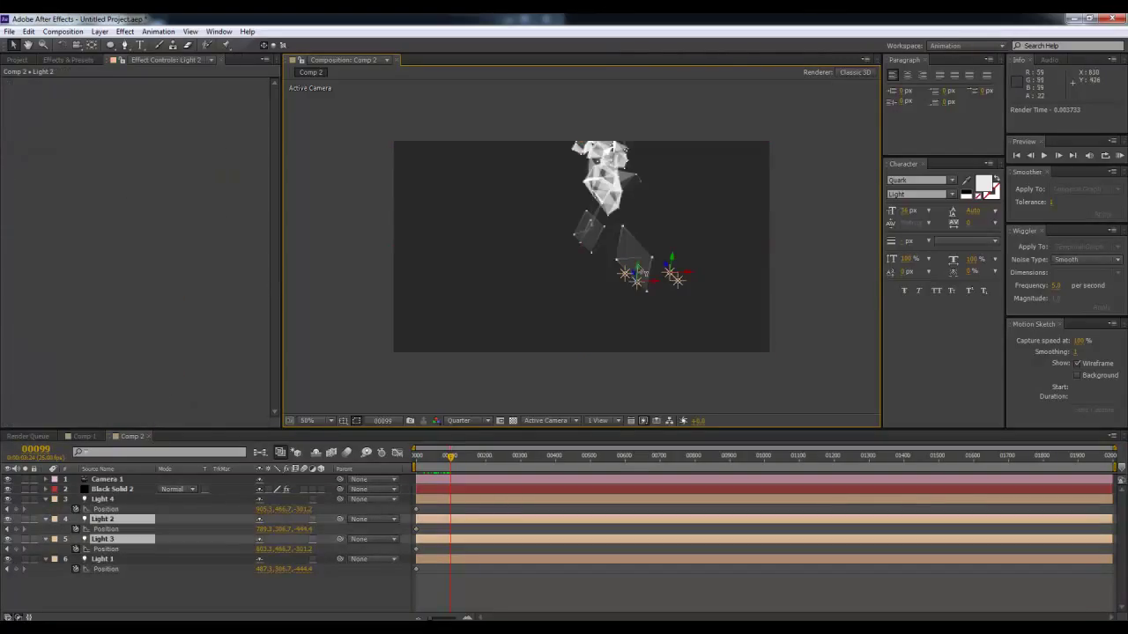
{"action": "key", "text": "alt+shift+p"}
{"action": "mouse_move", "coordinate": [671, 264]}
{"action": "left_mouse_down"}
{"action": "mouse_move", "coordinate": [699, 227]}
{"action": "mouse_move", "coordinate": [627, 230]}
{"action": "left_mouse_up"}
{"action": "left_click", "coordinate": [650, 282]}
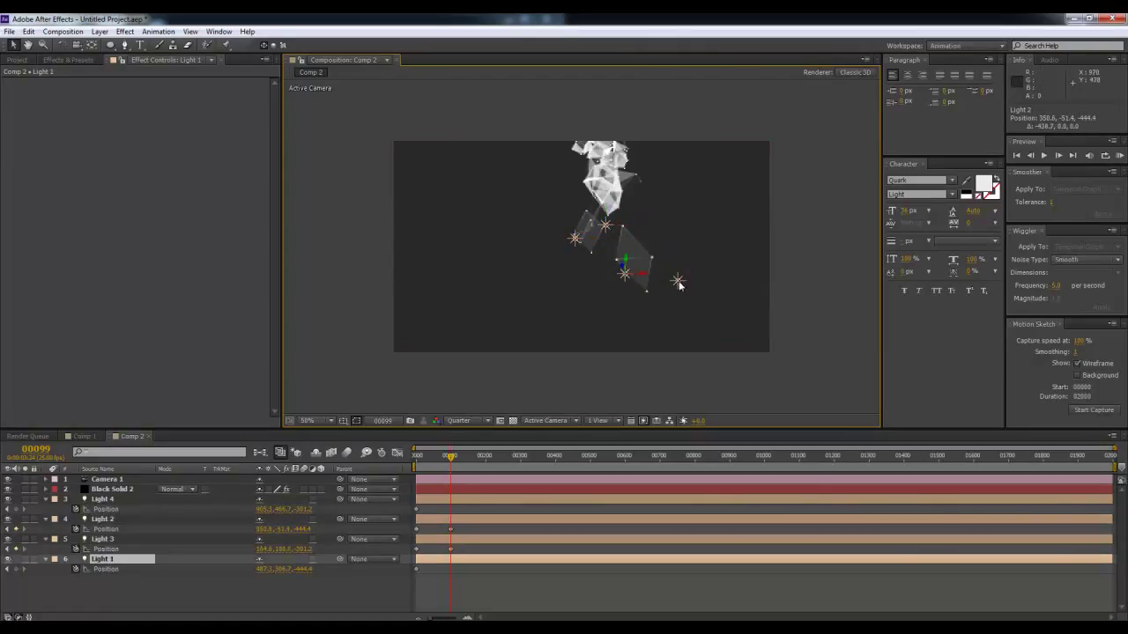
{"action": "left_click", "coordinate": [679, 280], "text": "shift"}
{"action": "key", "text": "alt+shift+p"}
{"action": "left_click_drag", "start_coordinate": [680, 268], "coordinate": [677, 295]}
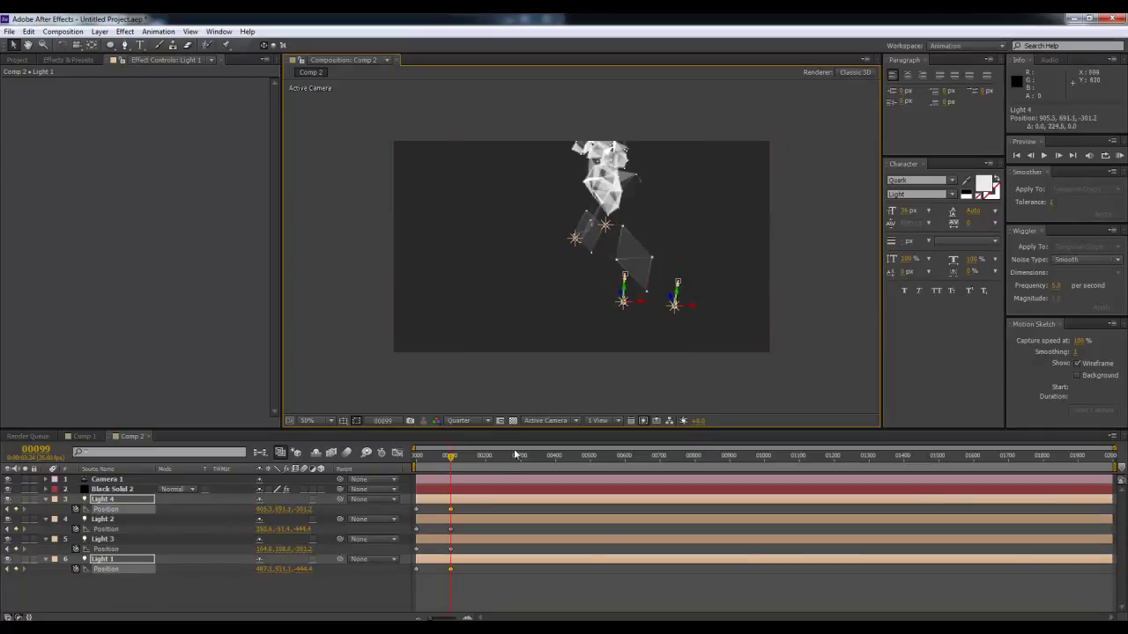
- At frame 197, raise Light 4, then scrub to frame 290 to review the paths
{"action": "left_click", "coordinate": [486, 458]}
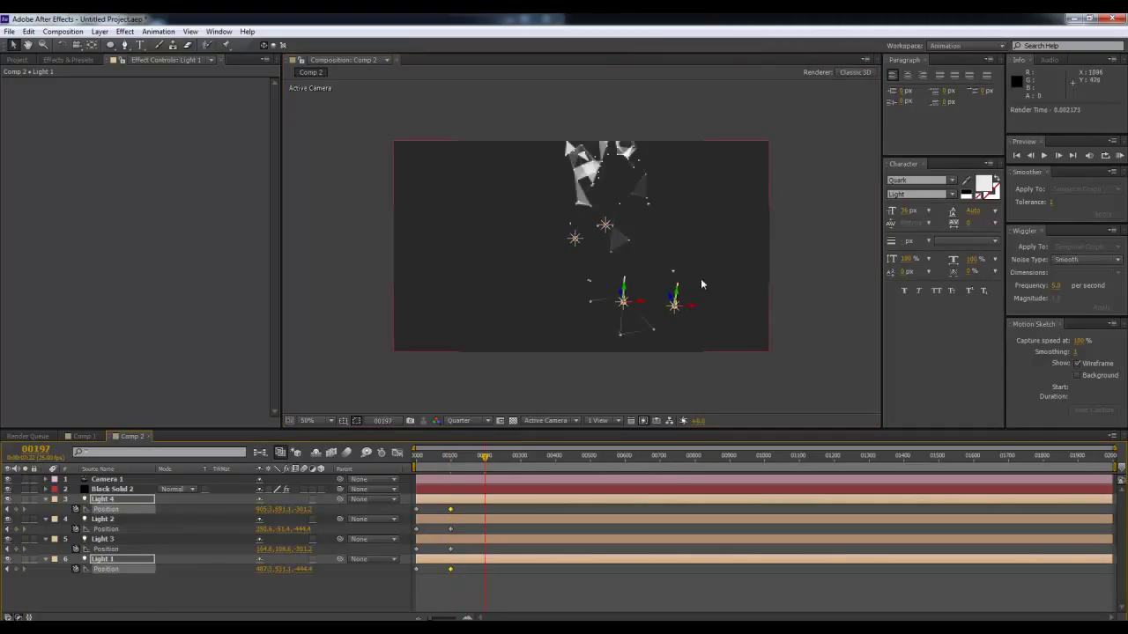
{"action": "key", "text": "c"}
{"action": "mouse_move", "coordinate": [652, 254]}
{"action": "left_mouse_down"}
{"action": "mouse_move", "coordinate": [631, 280]}
{"action": "mouse_move", "coordinate": [573, 256]}
{"action": "mouse_move", "coordinate": [662, 240]}
{"action": "left_mouse_up"}
{"action": "key", "text": "v"}
{"action": "left_click", "coordinate": [533, 239]}
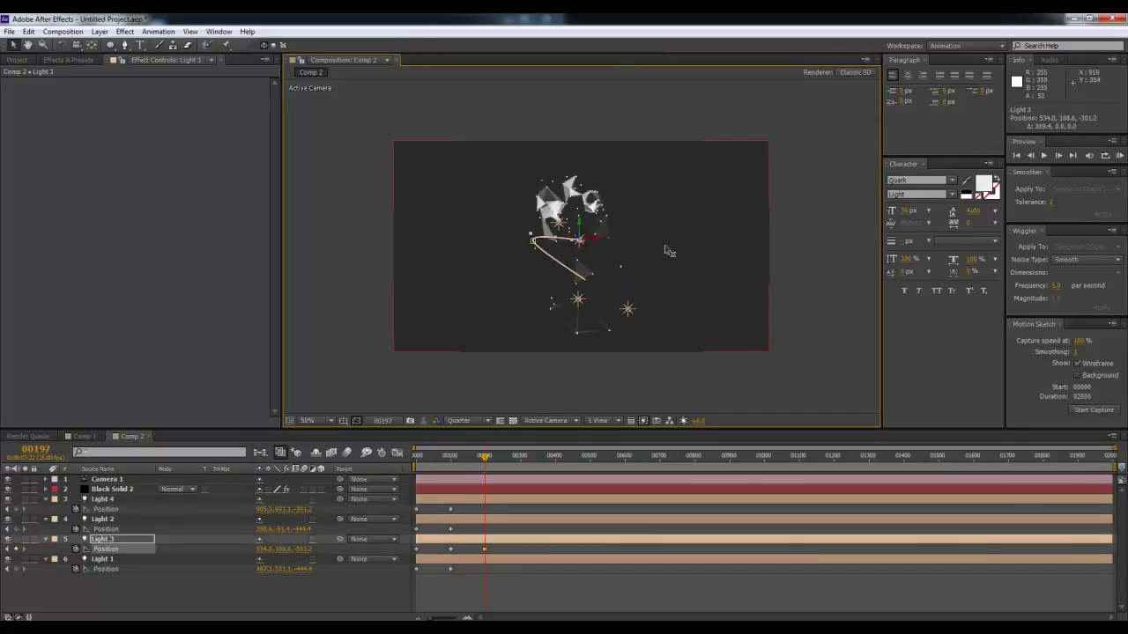
{"action": "left_click", "coordinate": [627, 304]}
{"action": "mouse_move", "coordinate": [629, 293]}
{"action": "left_mouse_down"}
{"action": "mouse_move", "coordinate": [667, 257]}
{"action": "mouse_move", "coordinate": [469, 319]}
{"action": "left_mouse_up"}
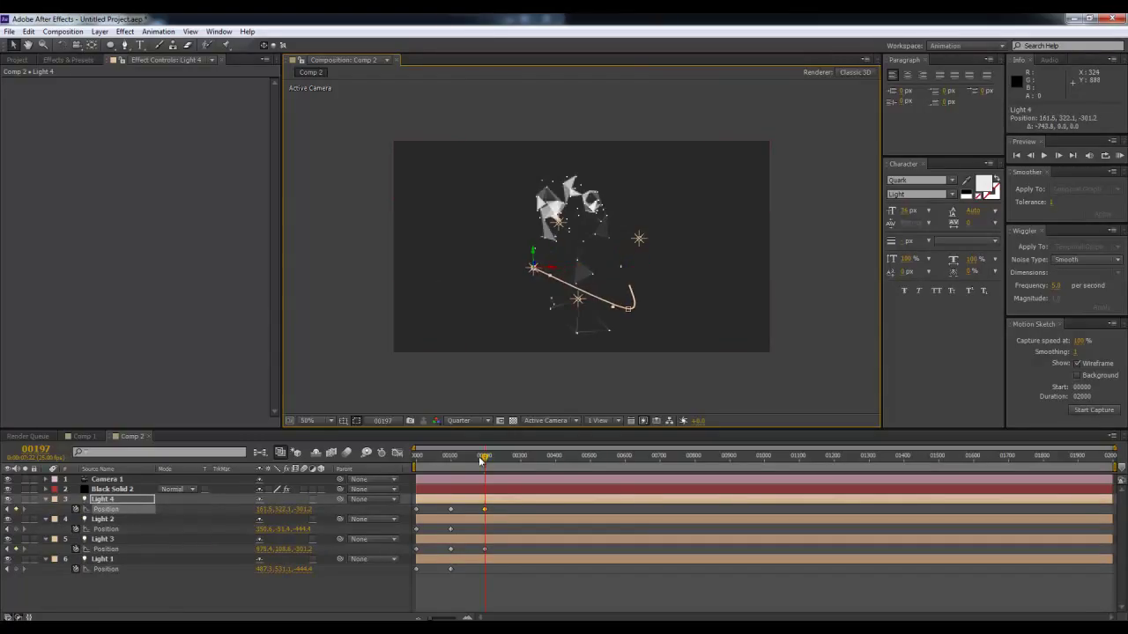
{"action": "left_click_drag", "start_coordinate": [484, 456], "coordinate": [459, 451]}
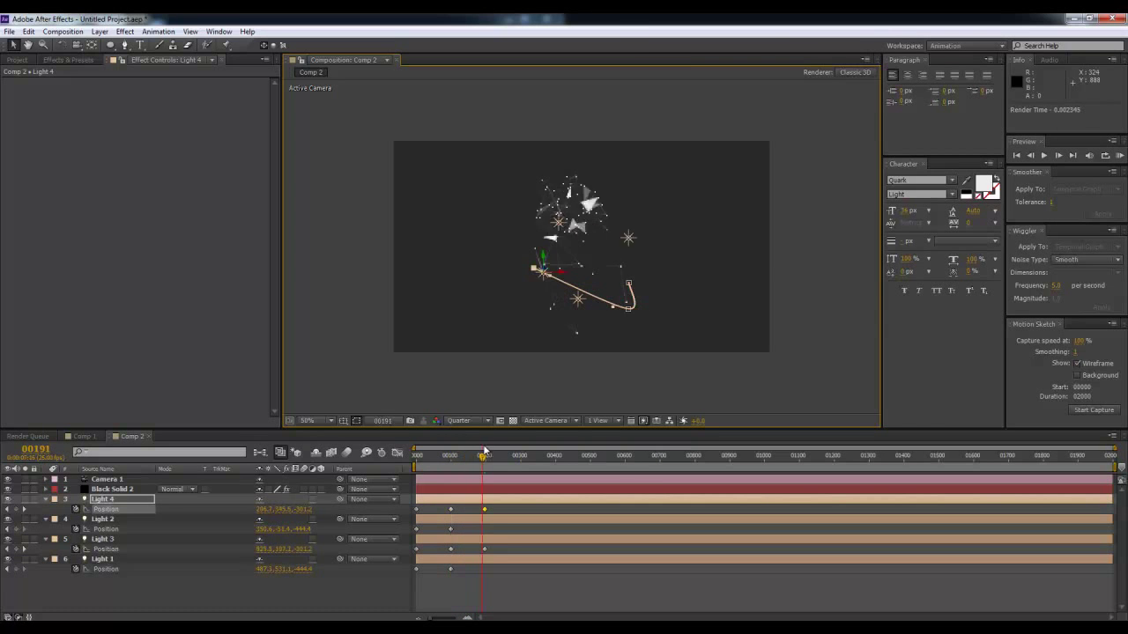
{"action": "left_click_drag", "start_coordinate": [529, 264], "coordinate": [617, 264]}
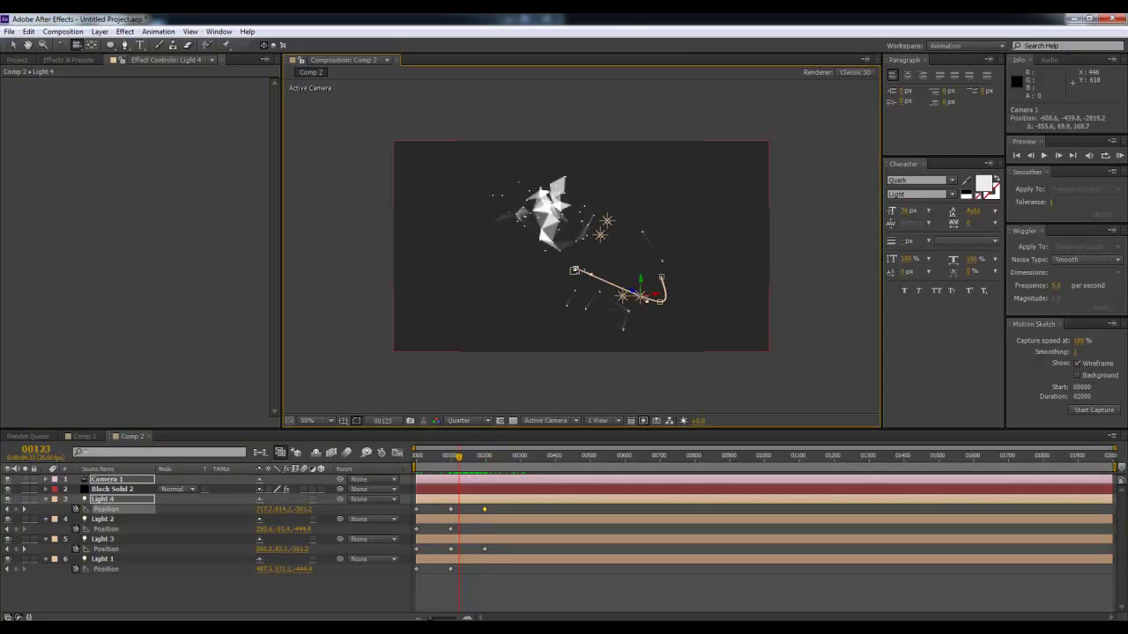
{"action": "left_click_drag", "start_coordinate": [450, 466], "coordinate": [518, 467]}
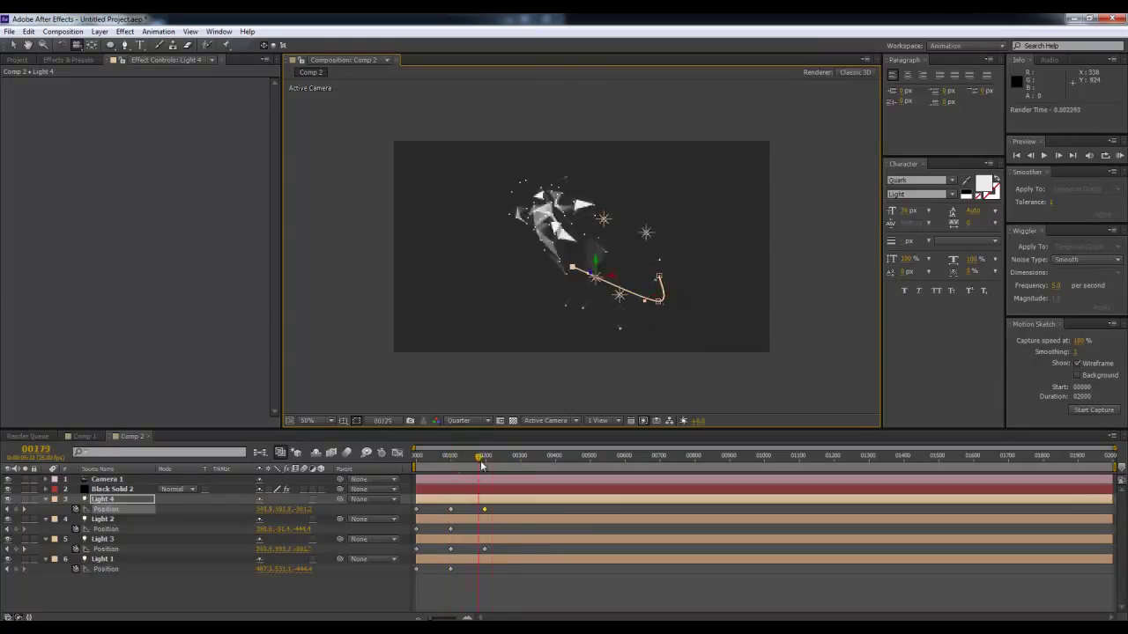
- Delete the Plexus Layers Object effect from Black Solid 2
{"action": "left_click", "coordinate": [112, 489]}
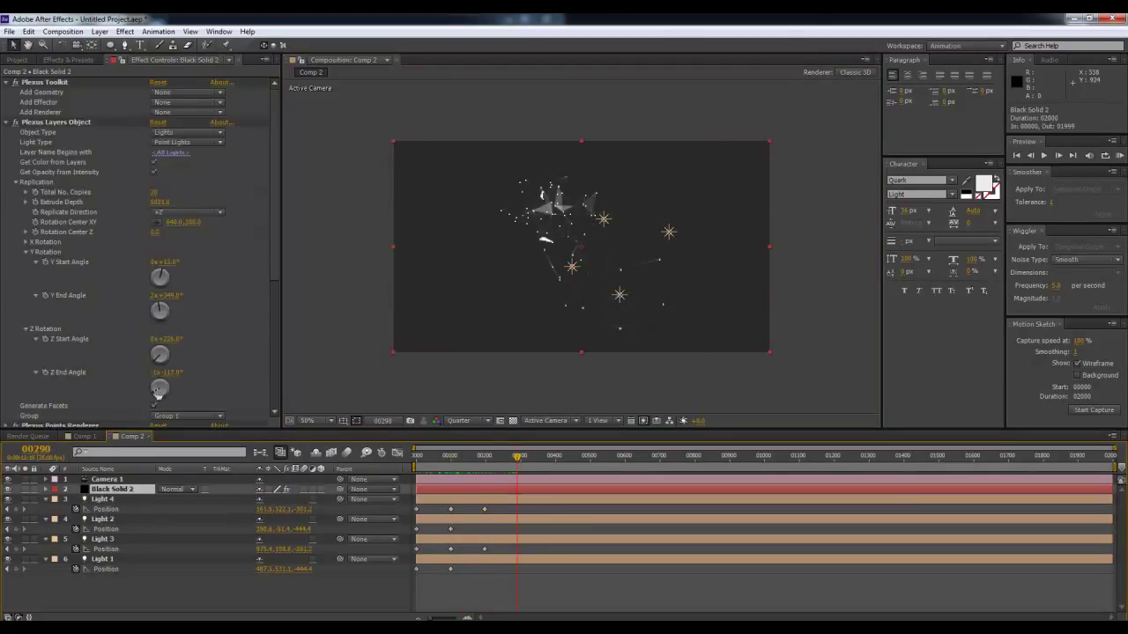
{"action": "left_click", "coordinate": [74, 123]}
{"action": "key", "text": "Delete"}
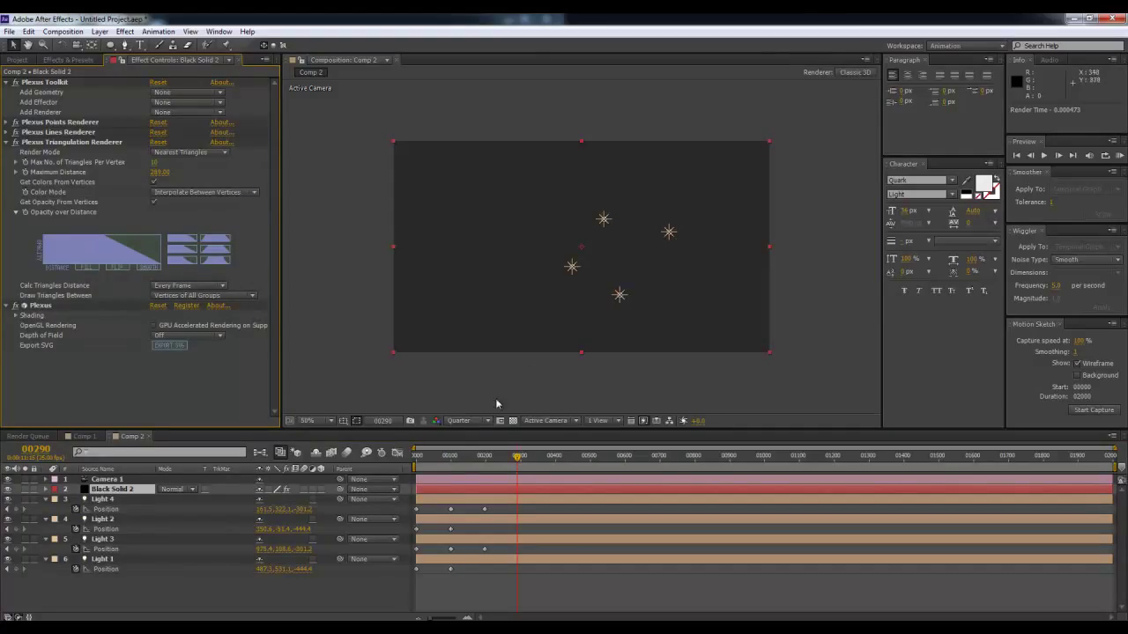
{"action": "key", "text": "c"}
{"action": "left_click_drag", "start_coordinate": [531, 337], "coordinate": [534, 301]}
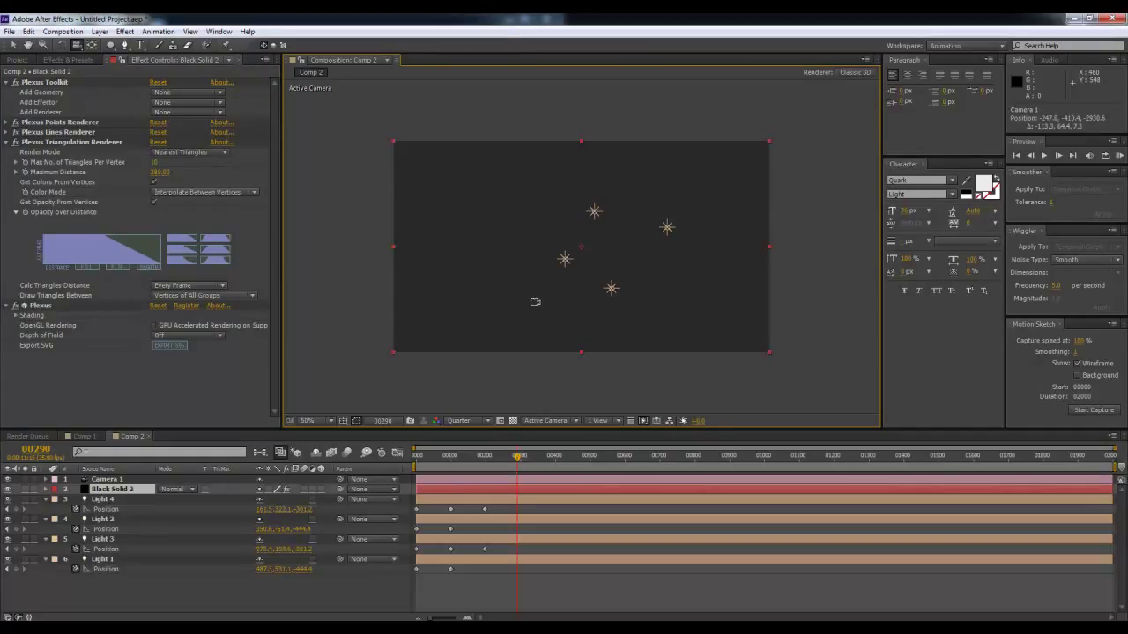
- Add Plexus Layers geometry using Object Type Lights and Point Lights, with no name filter
{"action": "left_click", "coordinate": [188, 92]}
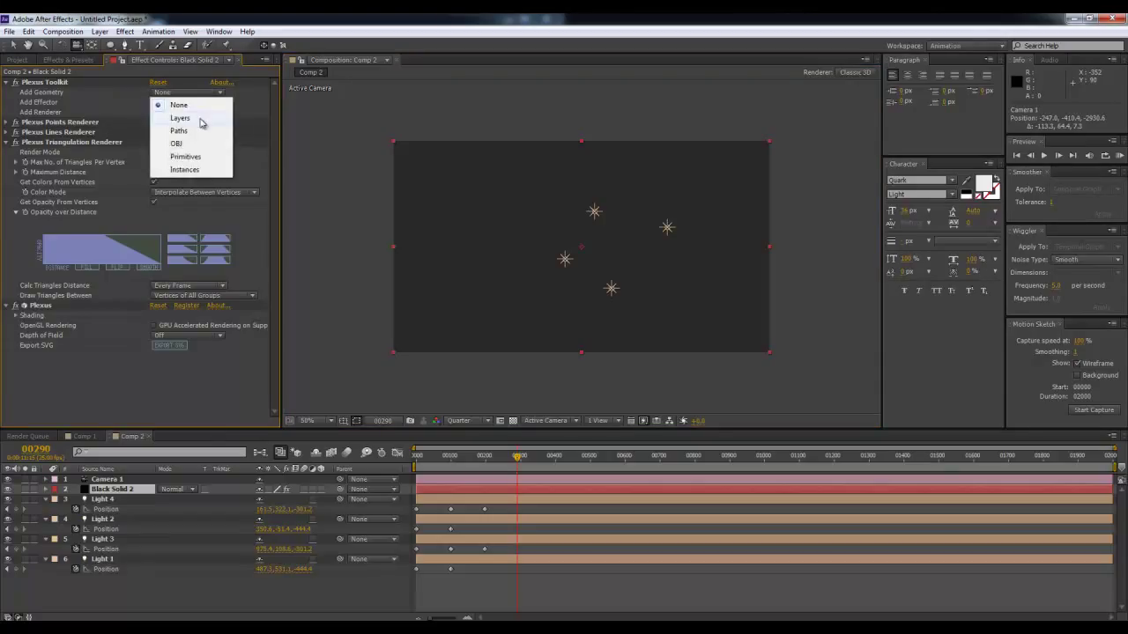
{"action": "left_click", "coordinate": [202, 119]}
{"action": "left_click", "coordinate": [192, 134]}
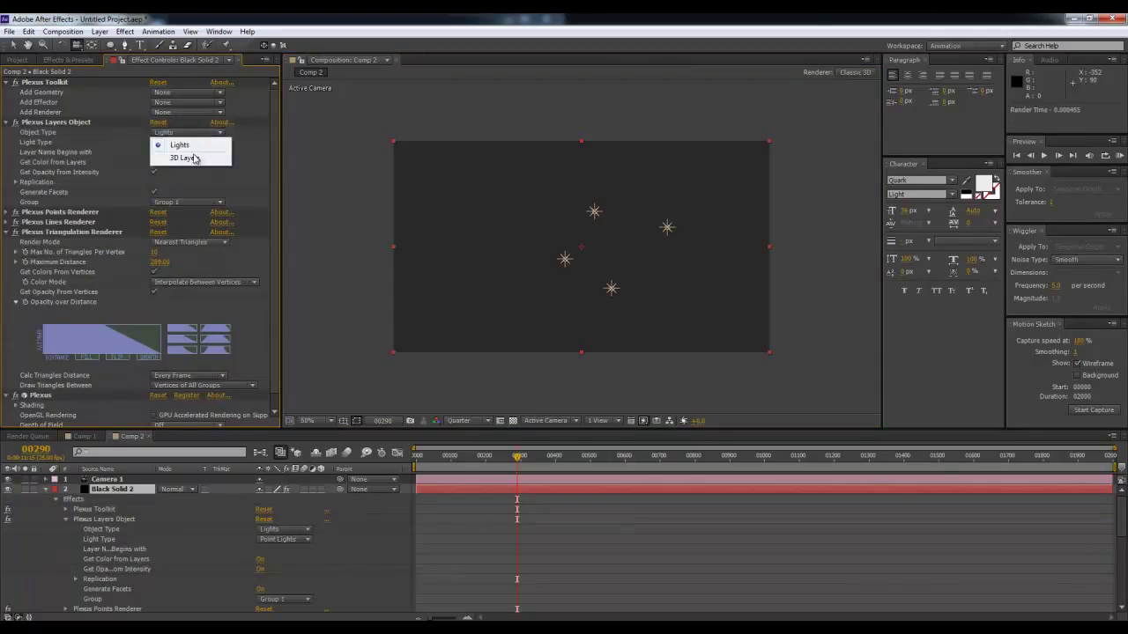
{"action": "left_click", "coordinate": [179, 145]}
{"action": "left_click", "coordinate": [170, 152]}
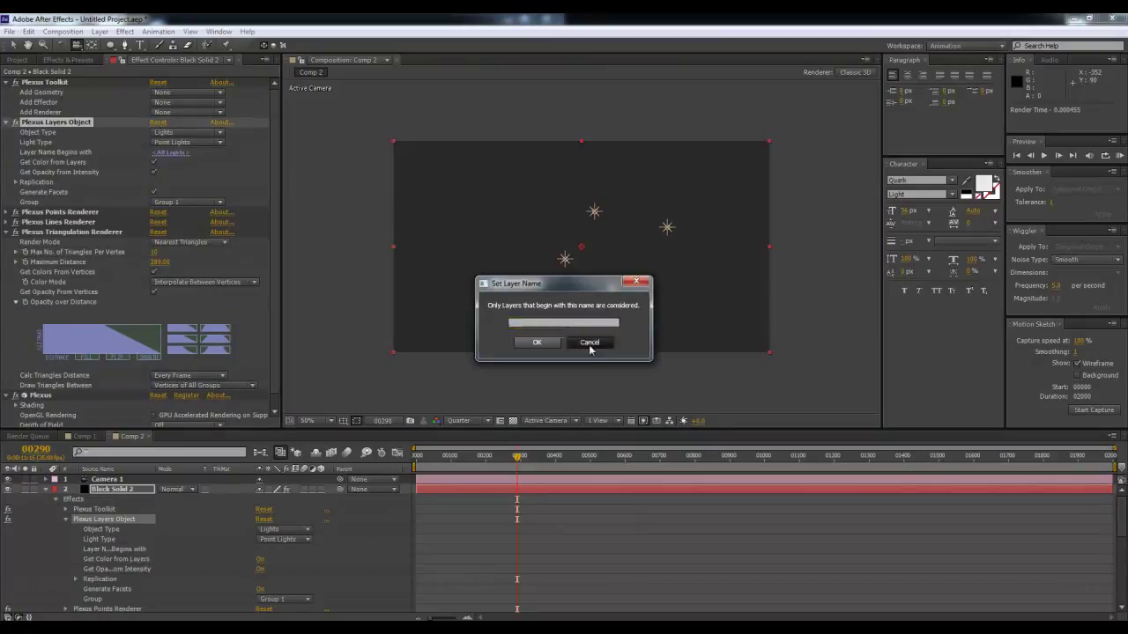
{"action": "left_click", "coordinate": [592, 344]}
{"action": "left_click", "coordinate": [172, 142]}
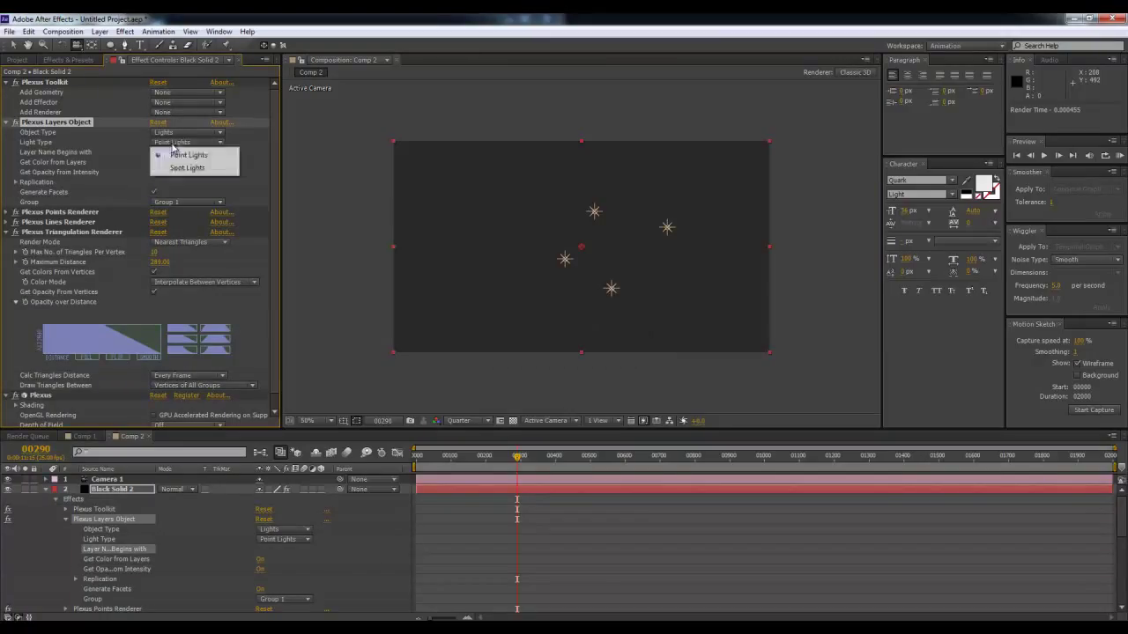
{"action": "left_click", "coordinate": [259, 144]}
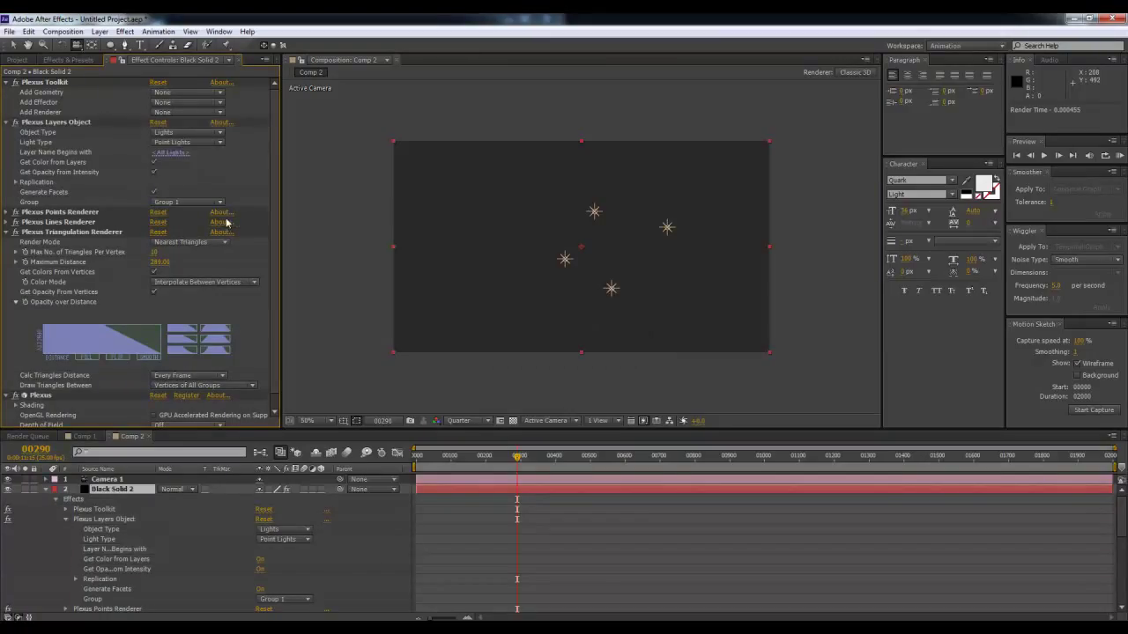
- Set the Plexus Lines Renderer Maximum Distance to 1205 and view the connected lights
{"action": "scroll", "coordinate": [193, 260], "scroll_direction": "down", "scroll_amount": 1}
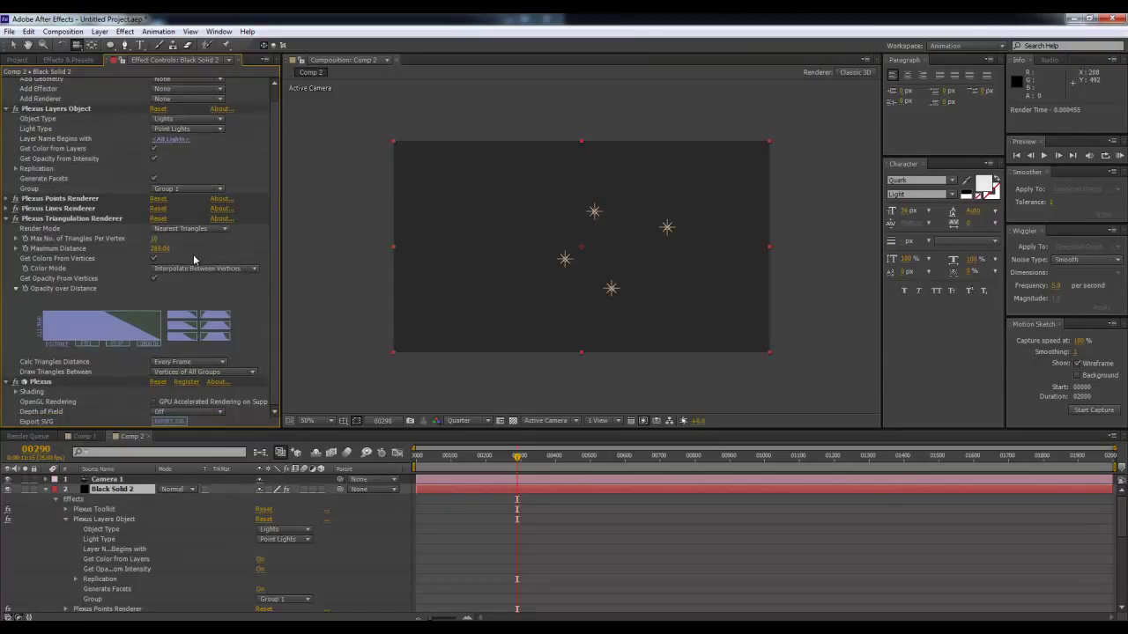
{"action": "left_click", "coordinate": [59, 210]}
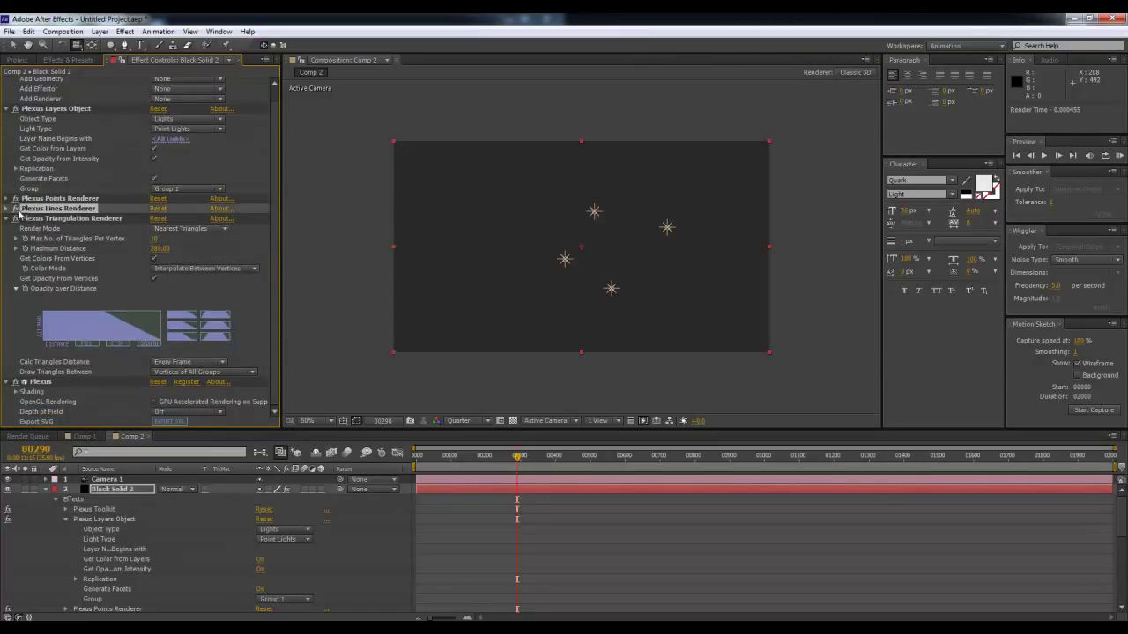
{"action": "left_click", "coordinate": [7, 209]}
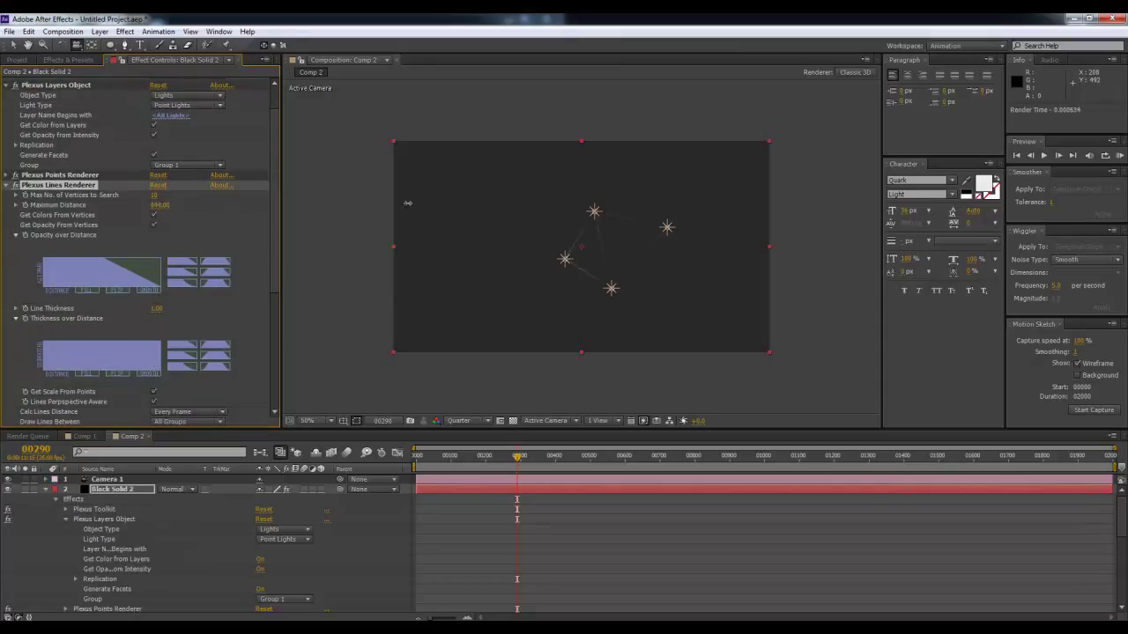
{"action": "mouse_move", "coordinate": [513, 217]}
{"action": "left_mouse_down"}
{"action": "mouse_move", "coordinate": [581, 220]}
{"action": "mouse_move", "coordinate": [561, 250]}
{"action": "left_mouse_up"}
- Select Black Solid 2 and thicken the Plexus Line Thickness to 3.00
{"action": "key", "text": "v"}
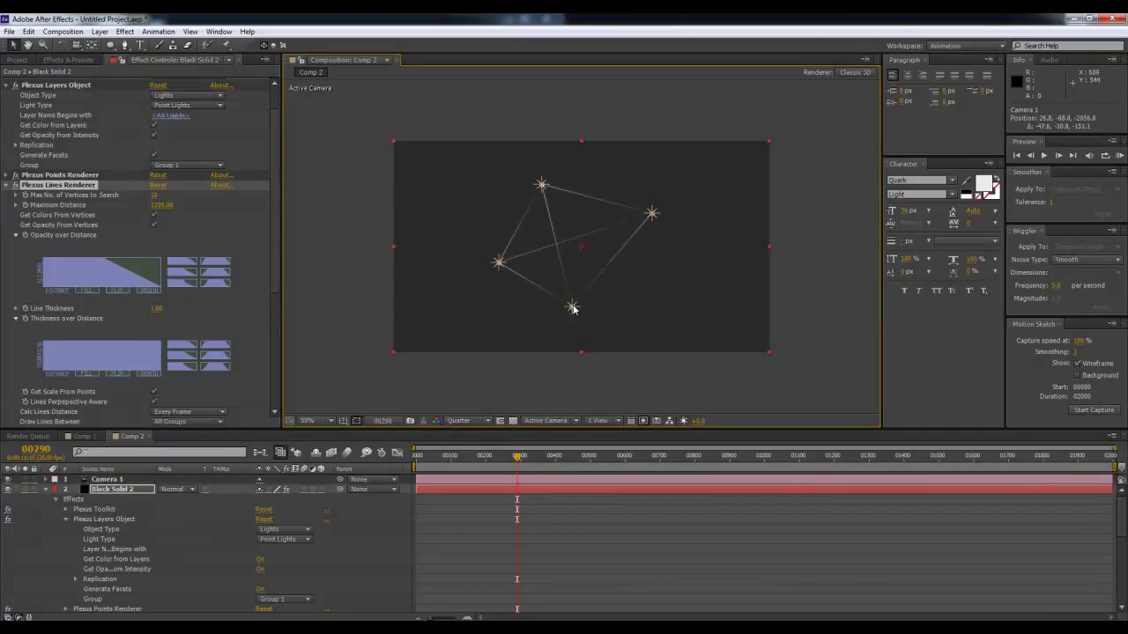
{"action": "left_click", "coordinate": [571, 306]}
{"action": "mouse_move", "coordinate": [464, 456]}
{"action": "left_mouse_down"}
{"action": "mouse_move", "coordinate": [370, 470]}
{"action": "mouse_move", "coordinate": [490, 469]}
{"action": "mouse_move", "coordinate": [480, 459]}
{"action": "left_mouse_up"}
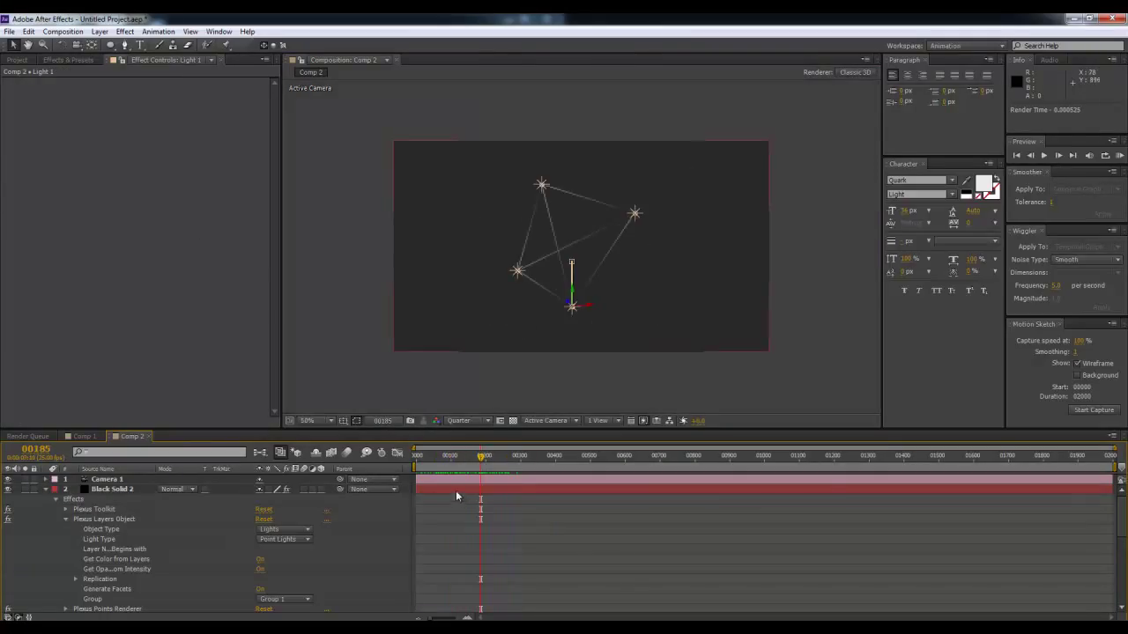
{"action": "left_click", "coordinate": [456, 489]}
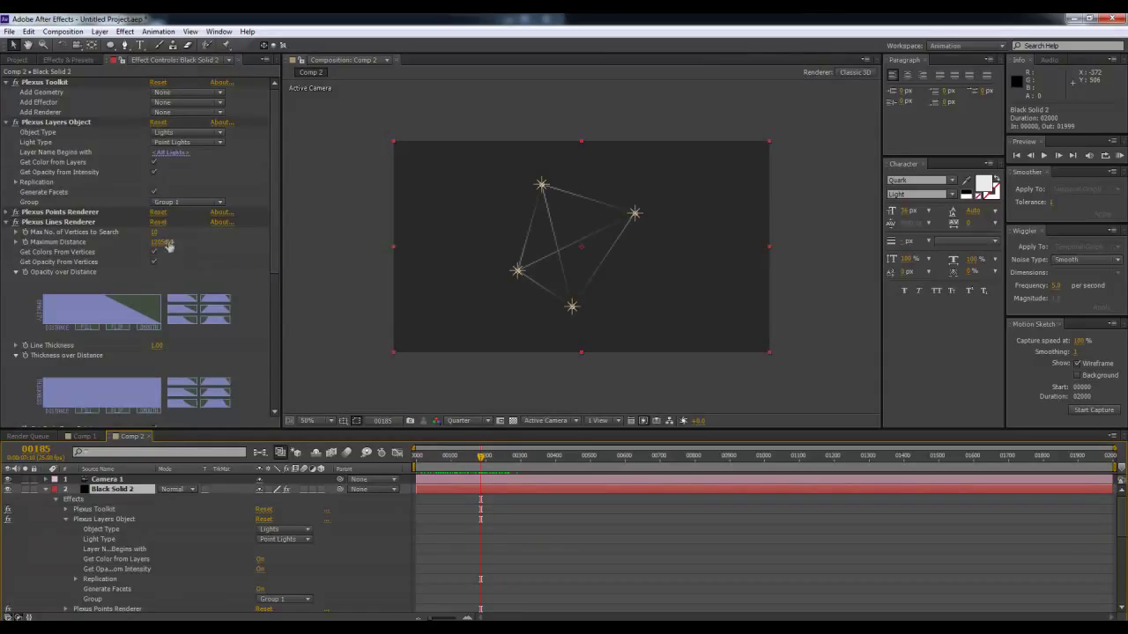
{"action": "scroll", "coordinate": [156, 293], "scroll_direction": "down", "scroll_amount": 2}
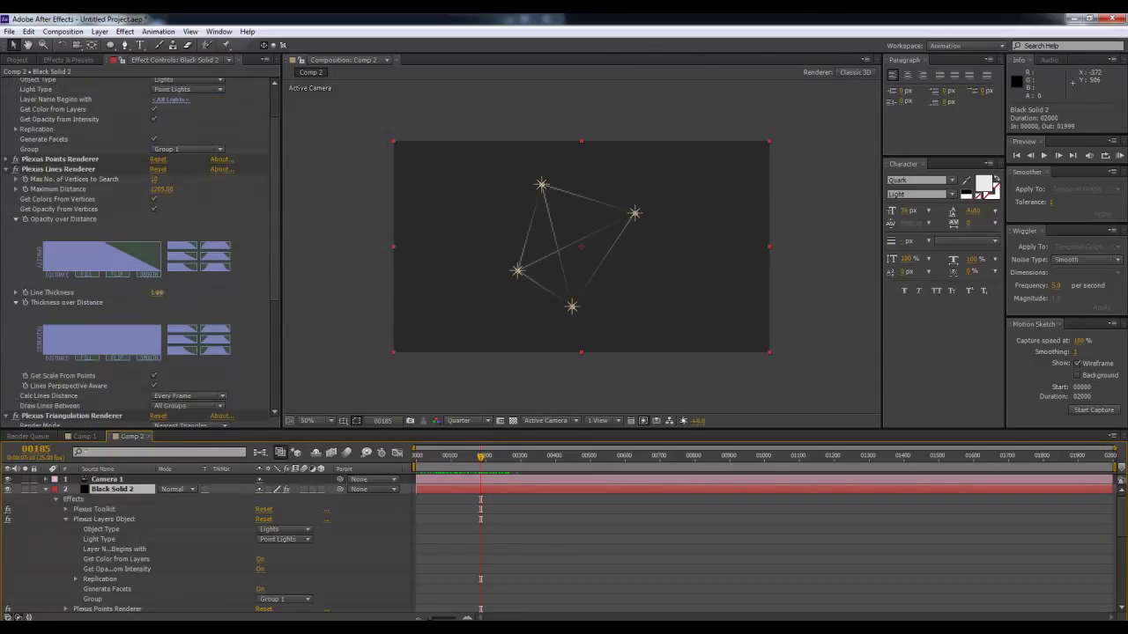
{"action": "left_click_drag", "start_coordinate": [157, 293], "coordinate": [159, 296]}
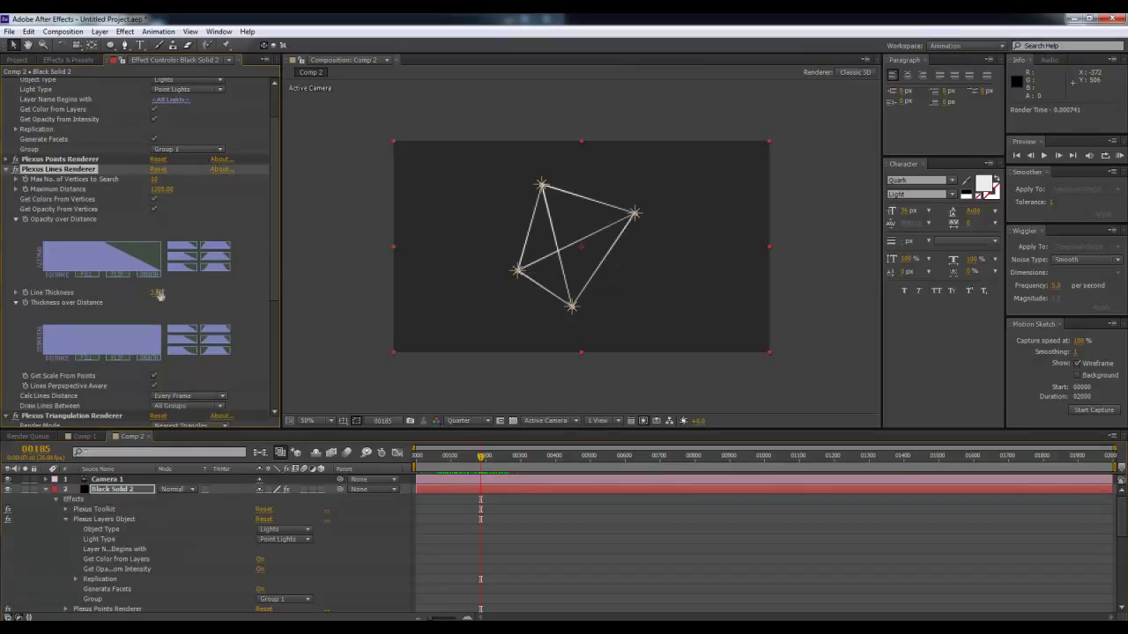
- Enlarge the Plexus Points Size to 36.50 and scrub the timeline to preview
{"action": "left_click", "coordinate": [7, 158]}
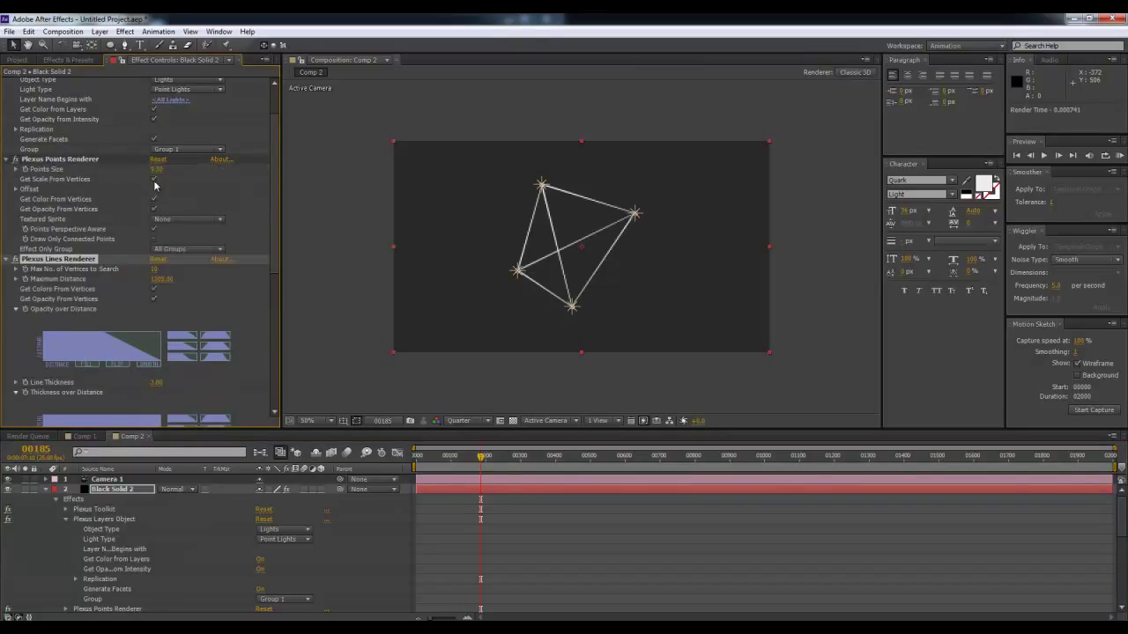
{"action": "mouse_move", "coordinate": [157, 168]}
{"action": "left_mouse_down"}
{"action": "mouse_move", "coordinate": [327, 165]}
{"action": "mouse_move", "coordinate": [288, 184]}
{"action": "left_mouse_up"}
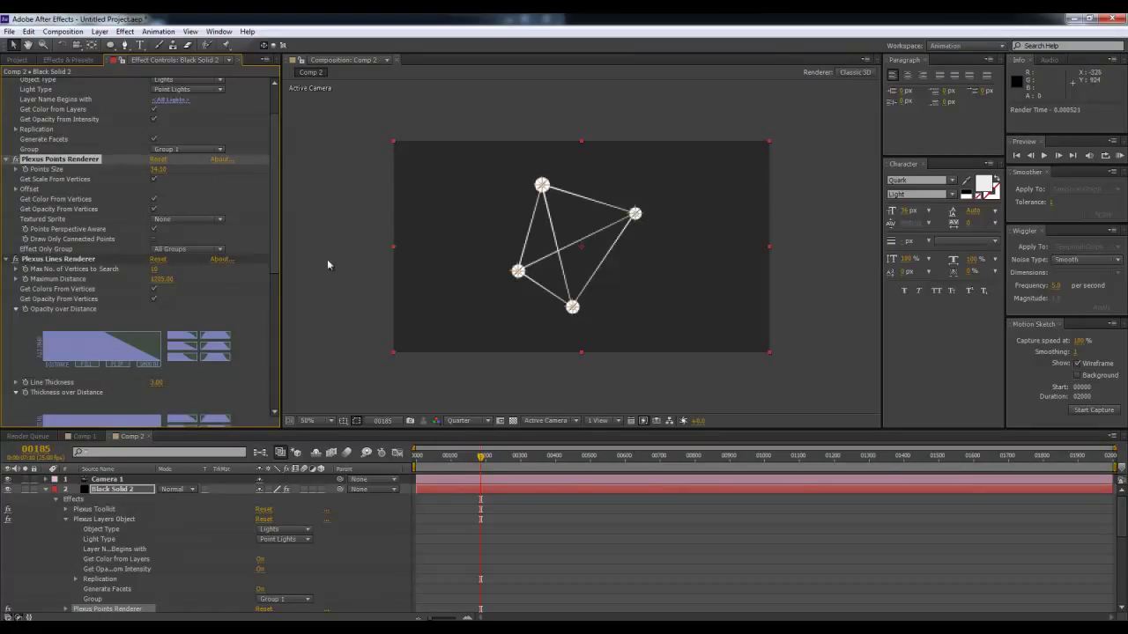
{"action": "mouse_move", "coordinate": [416, 458]}
{"action": "left_mouse_down"}
{"action": "mouse_move", "coordinate": [501, 469]}
{"action": "mouse_move", "coordinate": [568, 455]}
{"action": "left_mouse_up"}
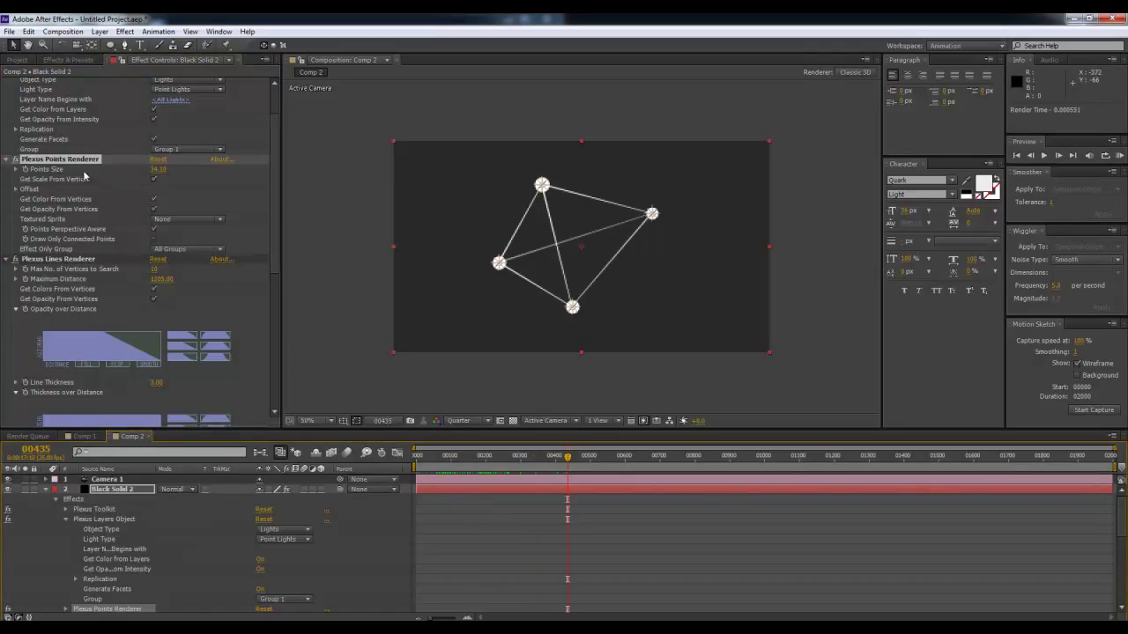
{"action": "left_click", "coordinate": [48, 161]}
{"action": "left_click", "coordinate": [8, 162]}
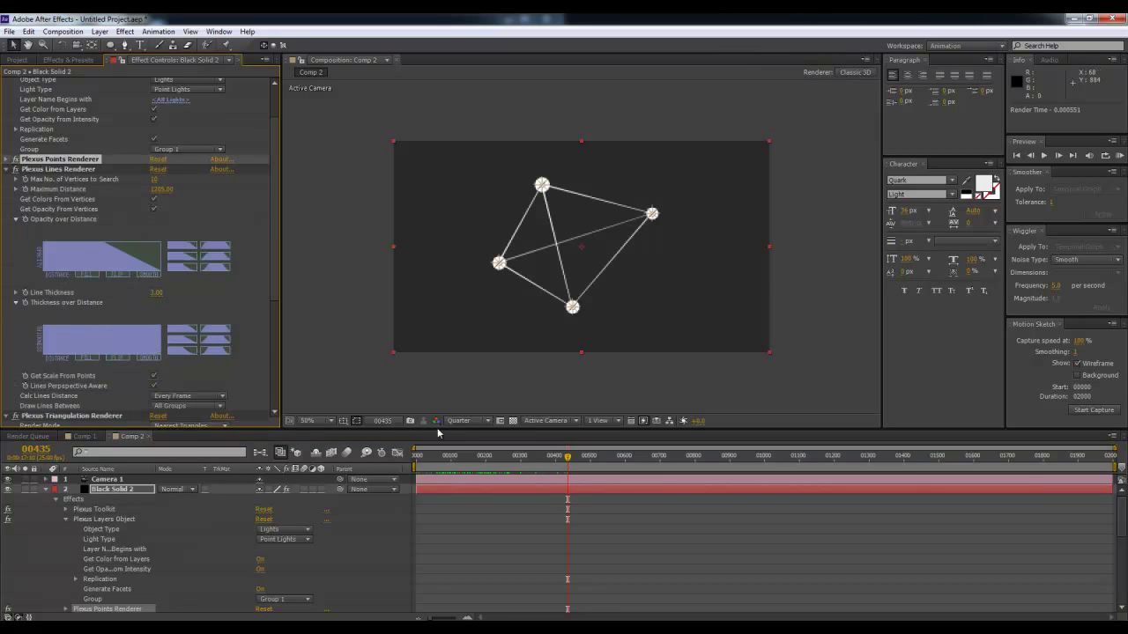
{"action": "scroll", "coordinate": [67, 205], "scroll_direction": "up", "scroll_amount": 2}
- Create a new composition, Comp 3, from the Project panel
{"action": "left_click", "coordinate": [35, 59]}
{"action": "right_click", "coordinate": [141, 315]}
{"action": "left_click", "coordinate": [236, 323]}
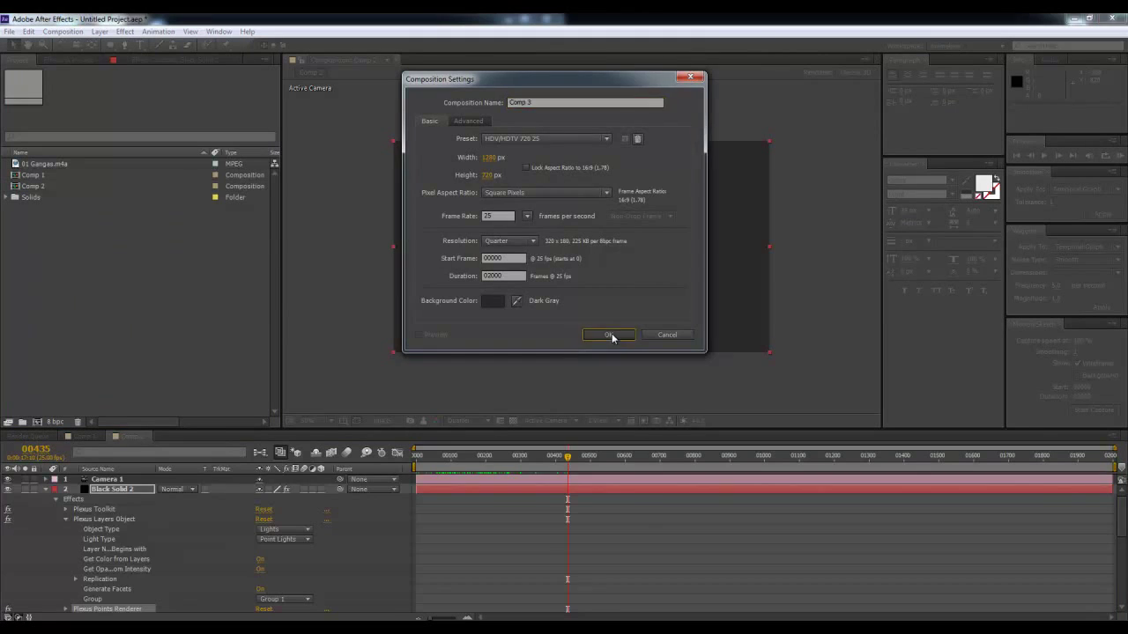
{"action": "left_click", "coordinate": [611, 334]}
- Add a black solid layer to Comp 3
{"action": "right_click", "coordinate": [490, 538]}
{"action": "mouse_move", "coordinate": [546, 408]}
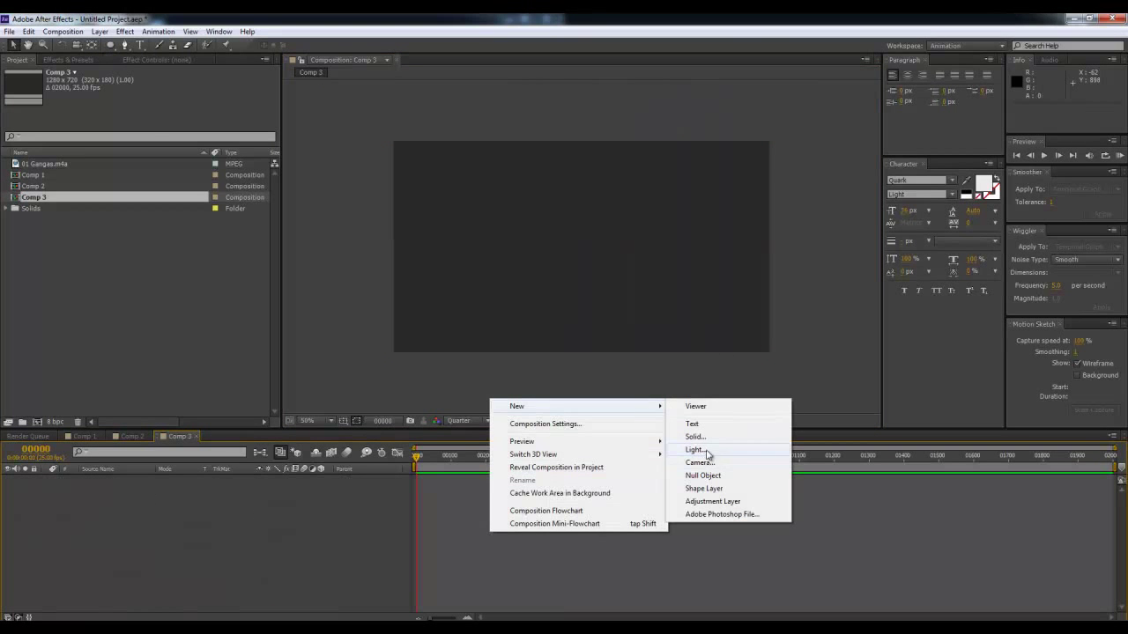
{"action": "left_click", "coordinate": [696, 437]}
{"action": "key", "text": "Return"}
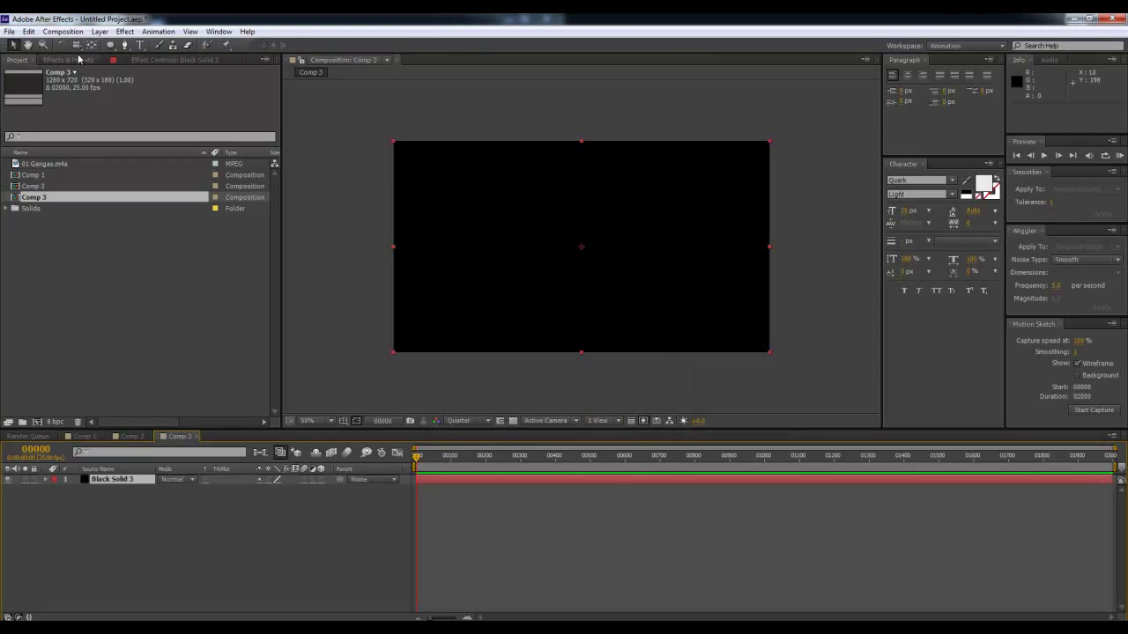
- Mask the solid into a full-size five-pointed star and nudge it slightly lower
{"action": "left_click_drag", "start_coordinate": [110, 48], "coordinate": [123, 92]}
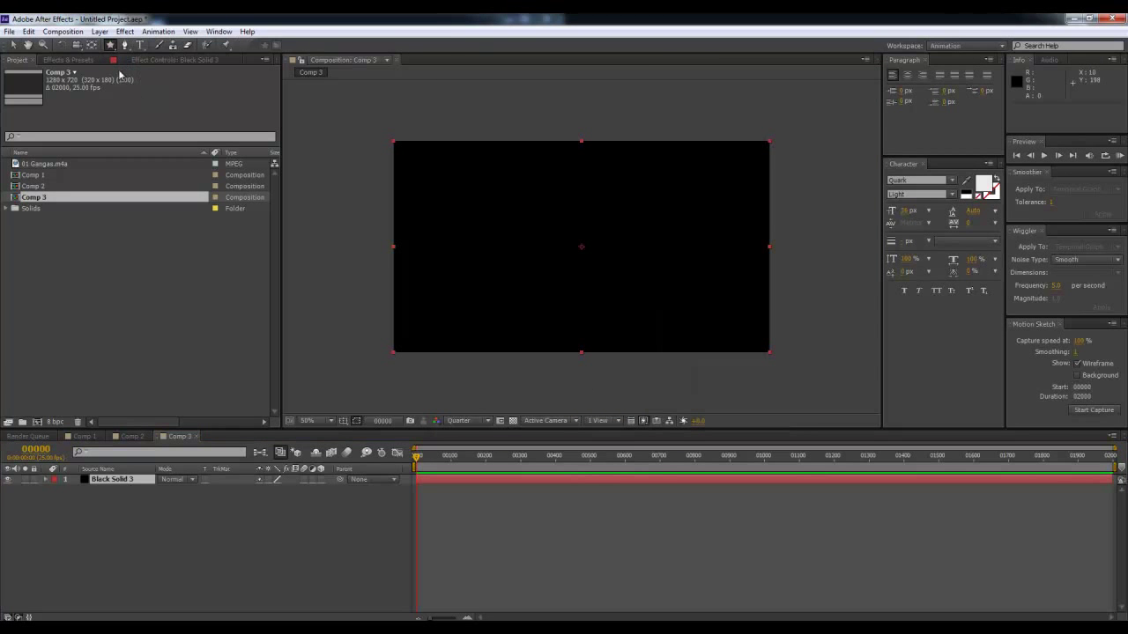
{"action": "double_click", "coordinate": [110, 46]}
{"action": "key", "text": "v"}
{"action": "double_click", "coordinate": [608, 205]}
{"action": "left_click_drag", "start_coordinate": [605, 218], "coordinate": [603, 229]}
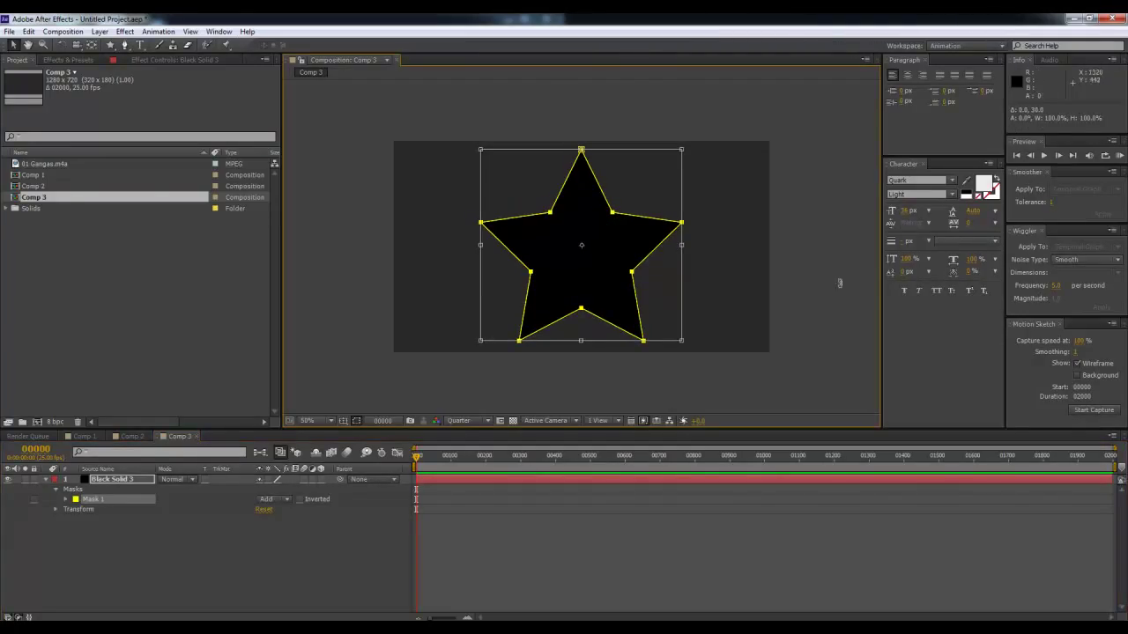
{"action": "left_click", "coordinate": [69, 58]}
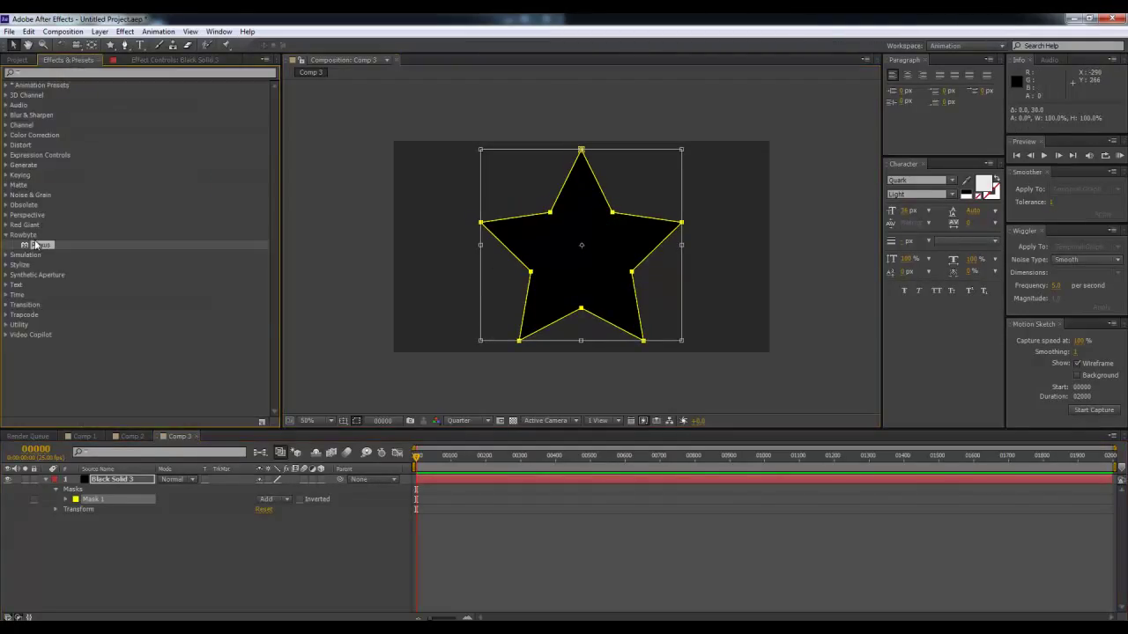
- Apply Plexus to Black Solid 3, try adding Layers geometry, then delete it
{"action": "left_click_drag", "start_coordinate": [36, 245], "coordinate": [442, 478]}
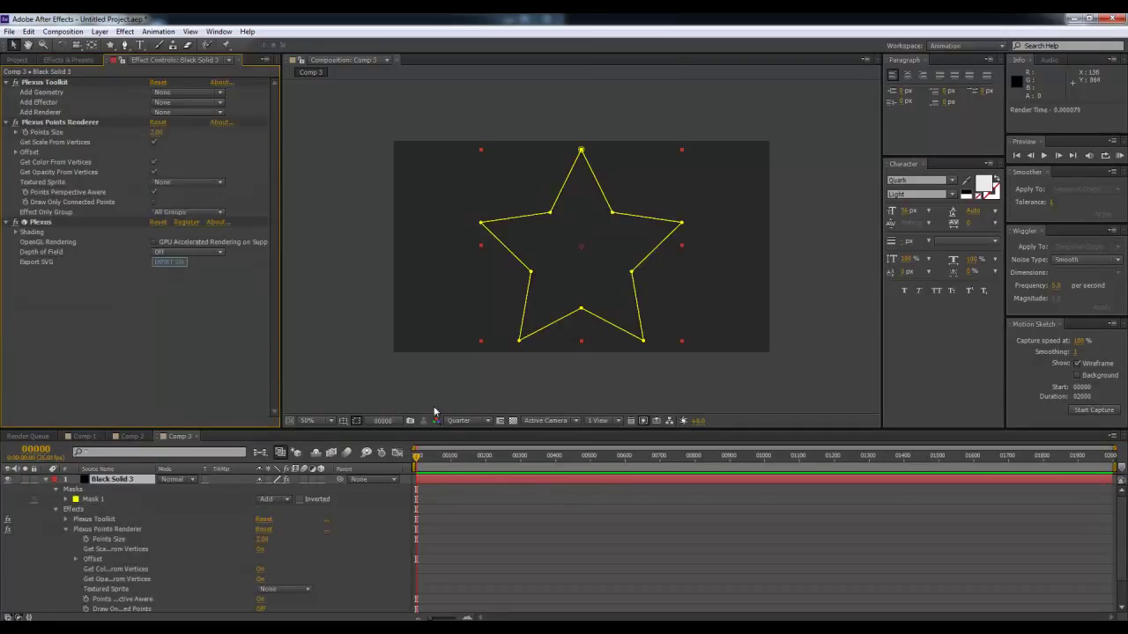
{"action": "left_click", "coordinate": [183, 92]}
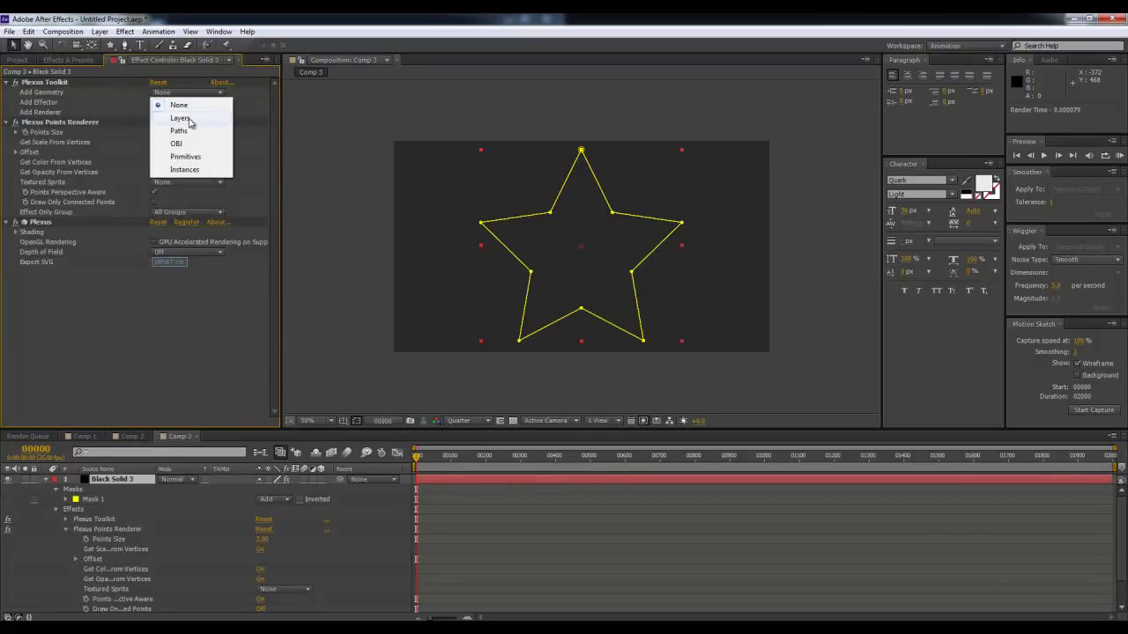
{"action": "left_click", "coordinate": [181, 118]}
{"action": "left_click", "coordinate": [184, 103]}
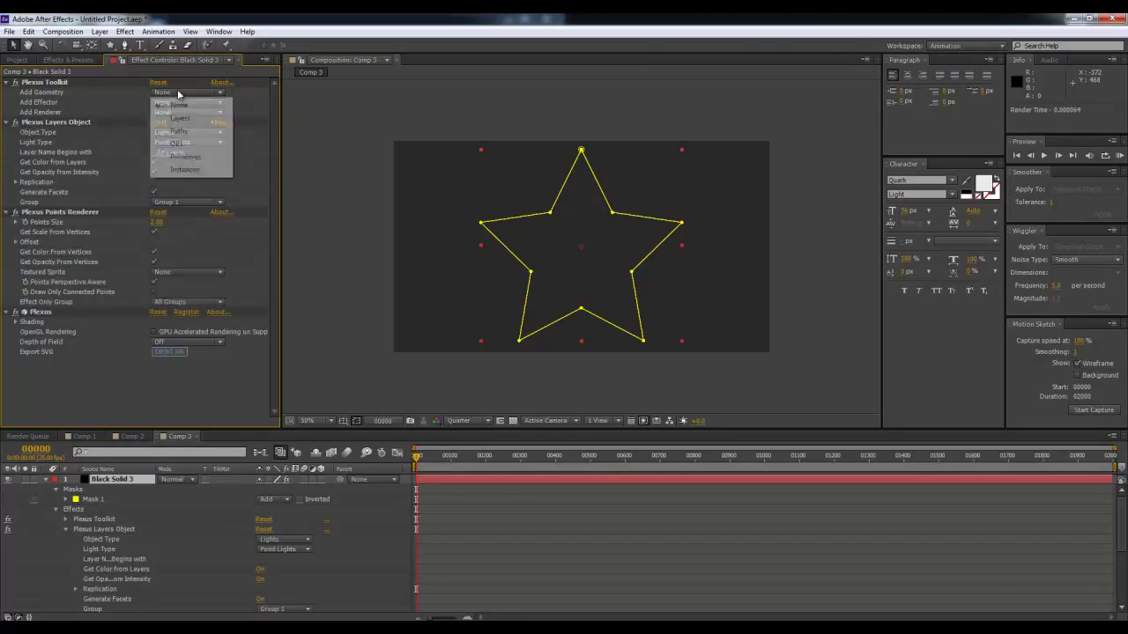
{"action": "left_click", "coordinate": [112, 129]}
{"action": "left_click", "coordinate": [77, 122]}
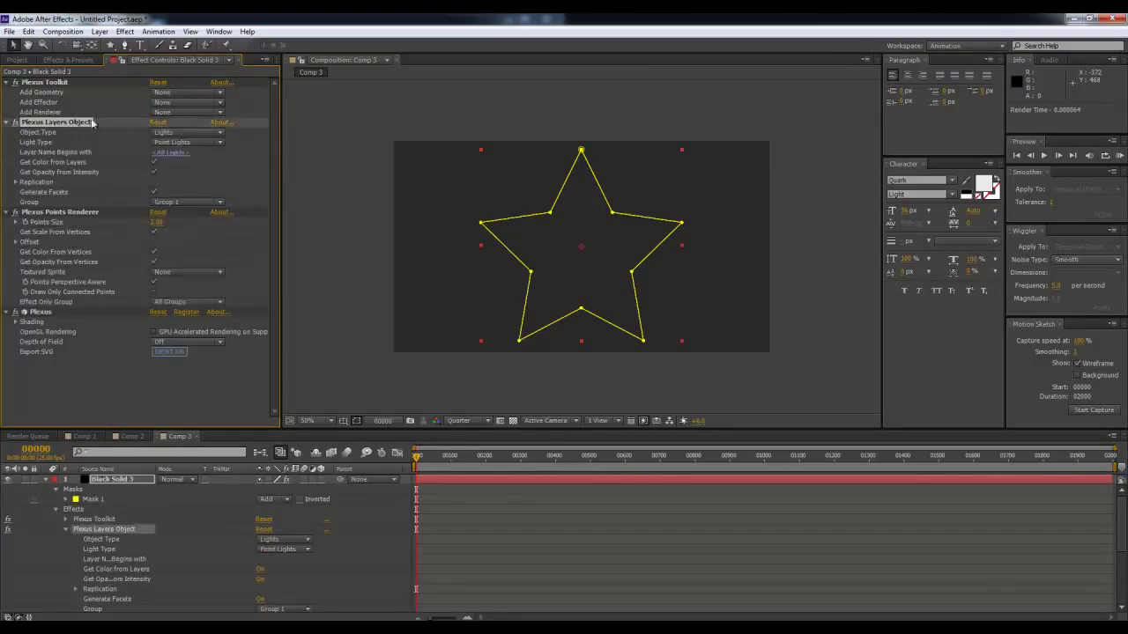
{"action": "key", "text": "Delete"}
- Add Instances geometry using Black Solid 3, set Points Size to 3.10, then delete the Instances geometry
{"action": "left_click", "coordinate": [185, 93]}
{"action": "left_click", "coordinate": [185, 169]}
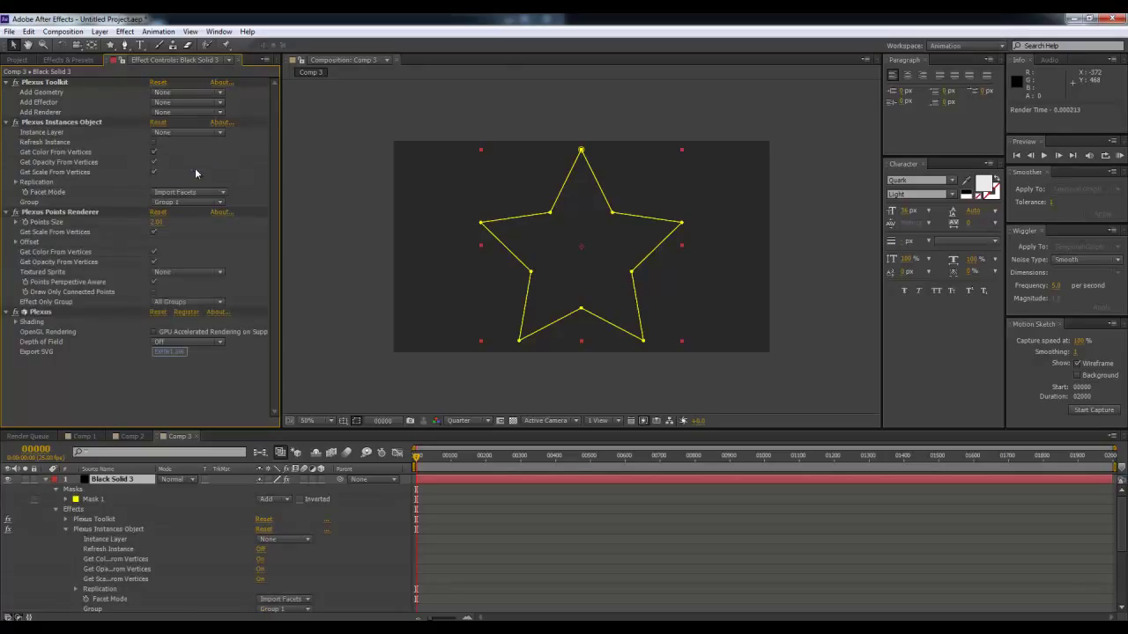
{"action": "left_click", "coordinate": [185, 133]}
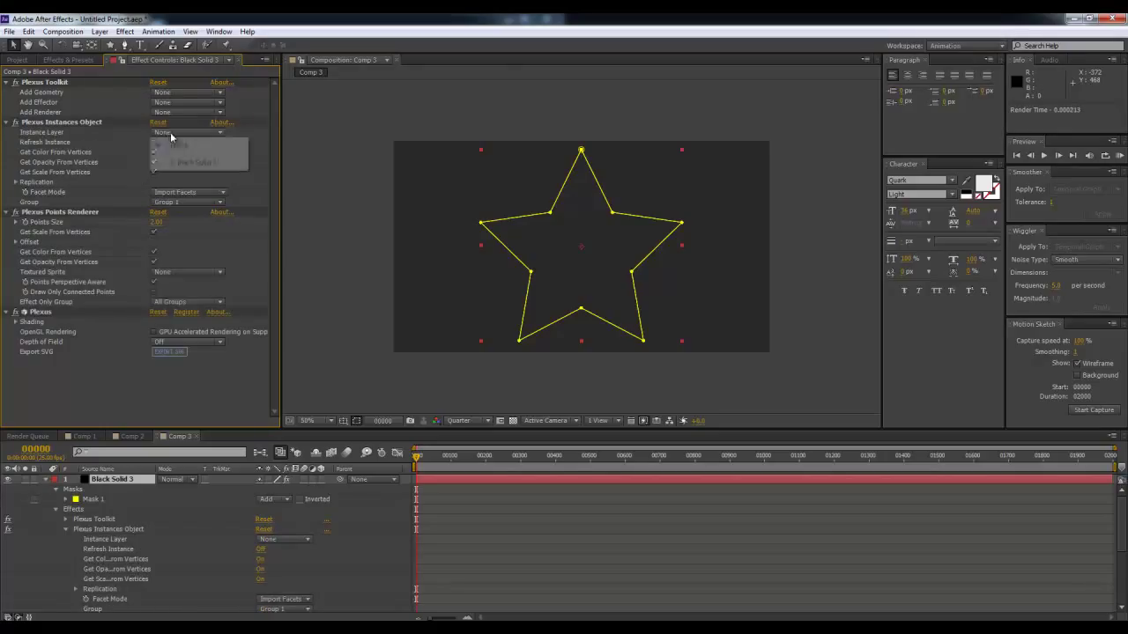
{"action": "left_click", "coordinate": [193, 166]}
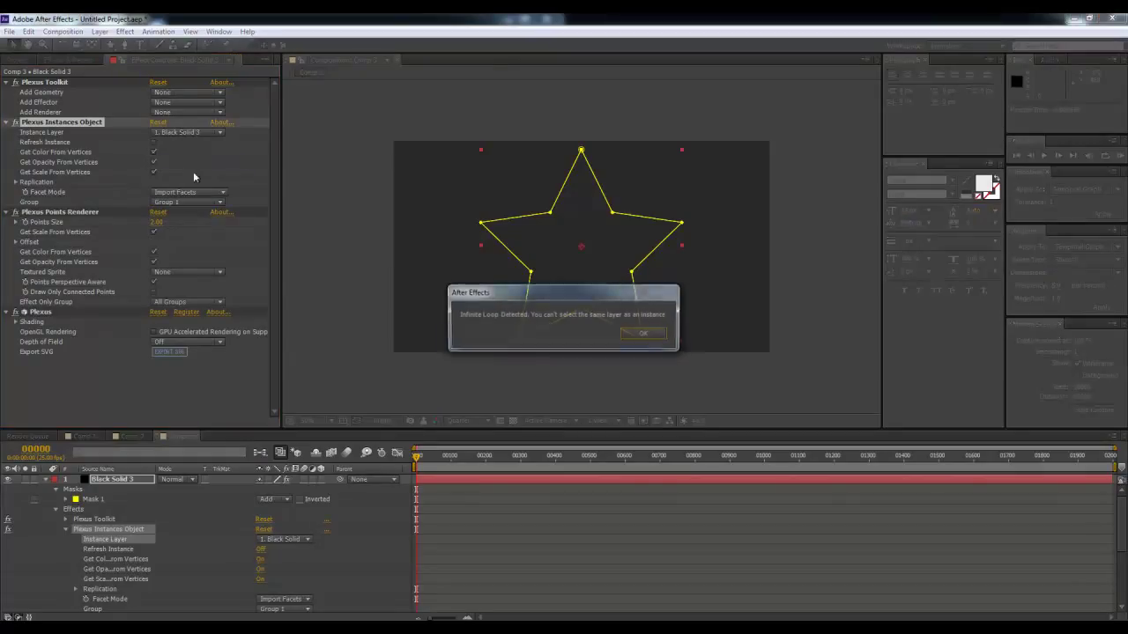
{"action": "left_click", "coordinate": [651, 335]}
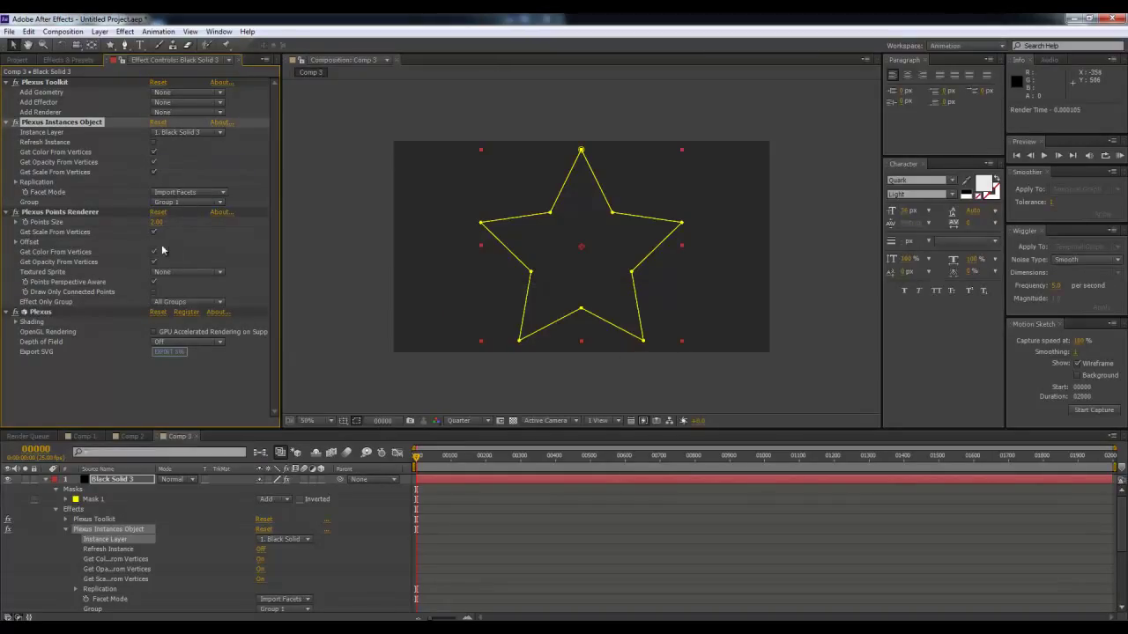
{"action": "left_click_drag", "start_coordinate": [154, 225], "coordinate": [216, 223]}
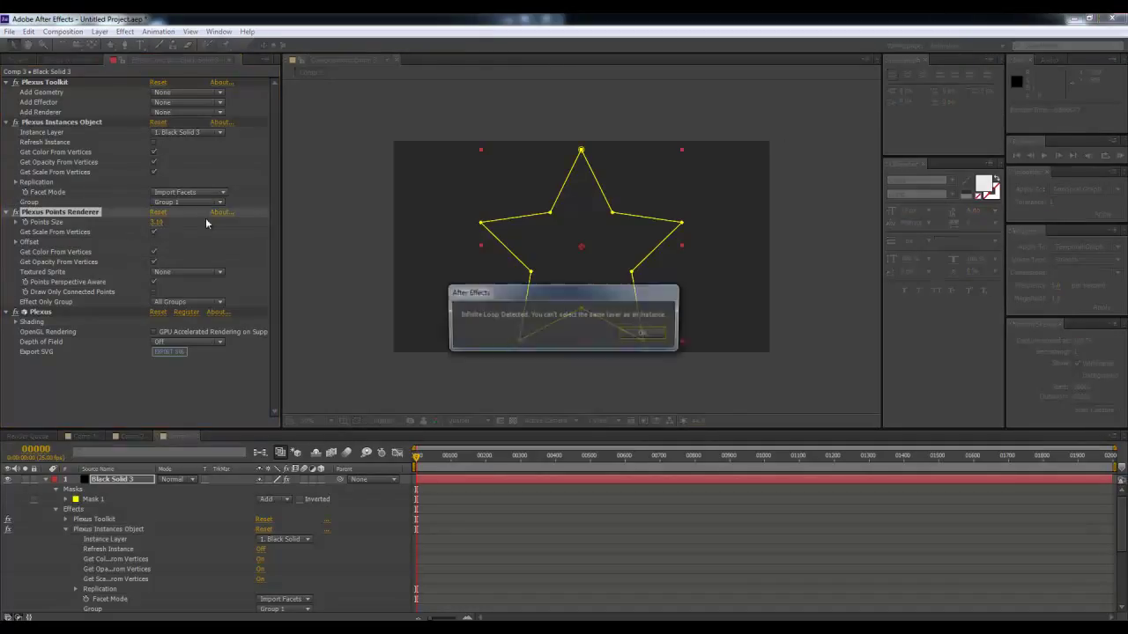
{"action": "left_click", "coordinate": [652, 338]}
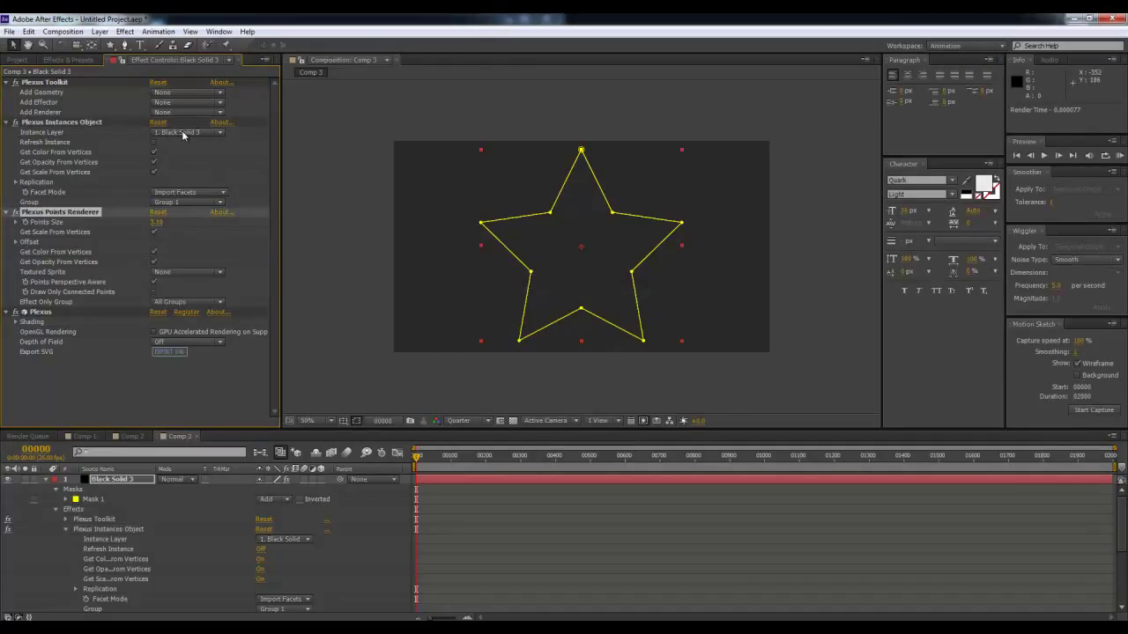
{"action": "left_click", "coordinate": [183, 133]}
{"action": "left_click", "coordinate": [103, 133]}
{"action": "left_click", "coordinate": [70, 122]}
{"action": "key", "text": "Delete"}
{"action": "left_click", "coordinate": [174, 92]}
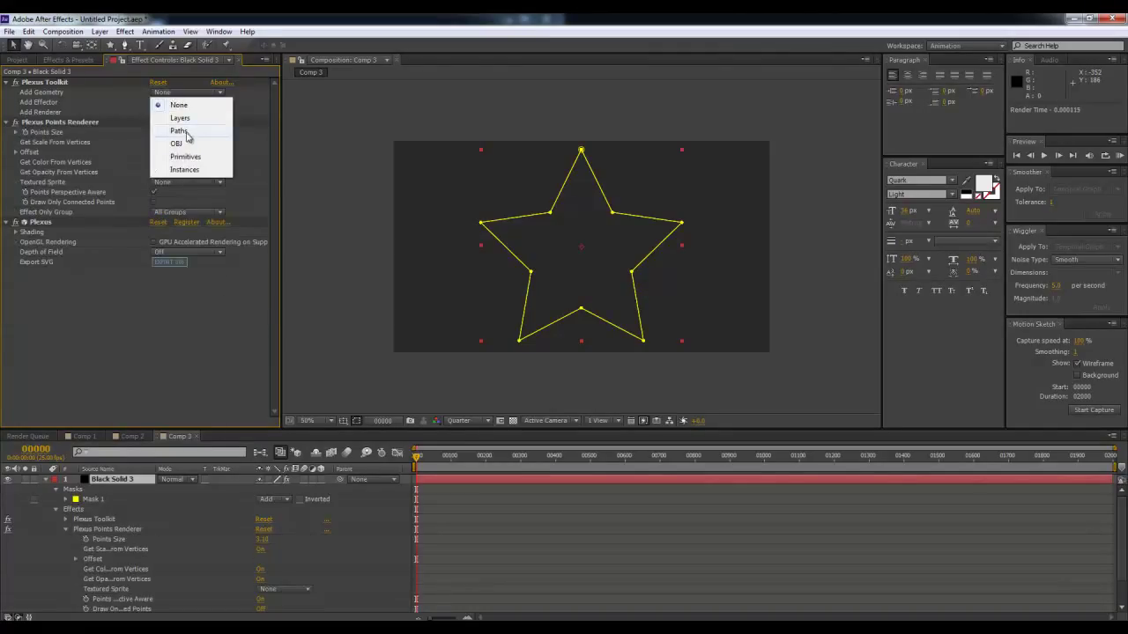
- Add the star mask as Paths geometry with point opacity 100% and Points Size 8.60
{"action": "left_click", "coordinate": [179, 131]}
{"action": "scroll", "coordinate": [581, 286], "scroll_direction": "up", "scroll_amount": 2}
{"action": "scroll", "coordinate": [592, 293], "scroll_direction": "down", "scroll_amount": 2}
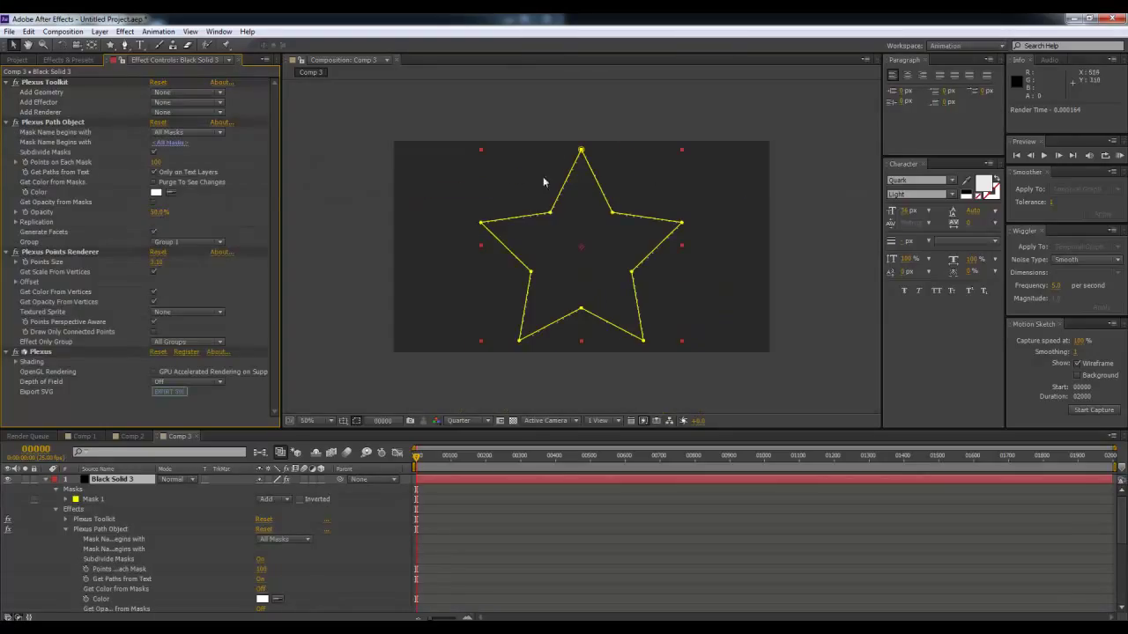
{"action": "left_click_drag", "start_coordinate": [158, 212], "coordinate": [169, 213]}
{"action": "mouse_move", "coordinate": [159, 262]}
{"action": "left_mouse_down"}
{"action": "mouse_move", "coordinate": [315, 244]}
{"action": "mouse_move", "coordinate": [241, 257]}
{"action": "left_mouse_up"}
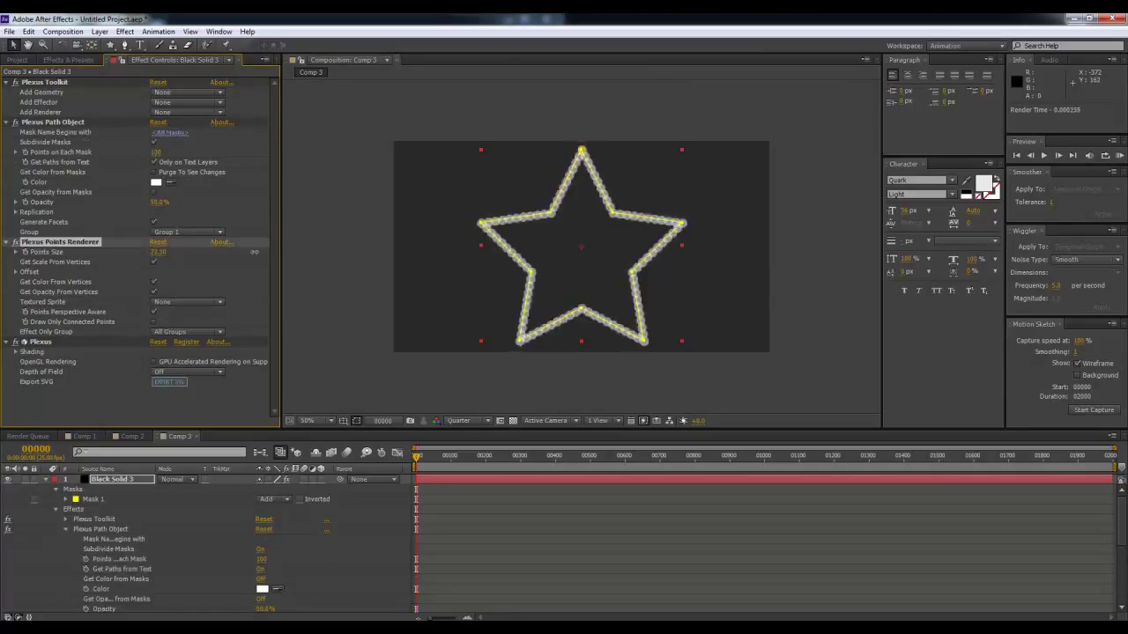
{"action": "mouse_move", "coordinate": [158, 202]}
{"action": "left_mouse_down"}
{"action": "mouse_move", "coordinate": [133, 202]}
{"action": "mouse_move", "coordinate": [265, 215]}
{"action": "left_mouse_up"}
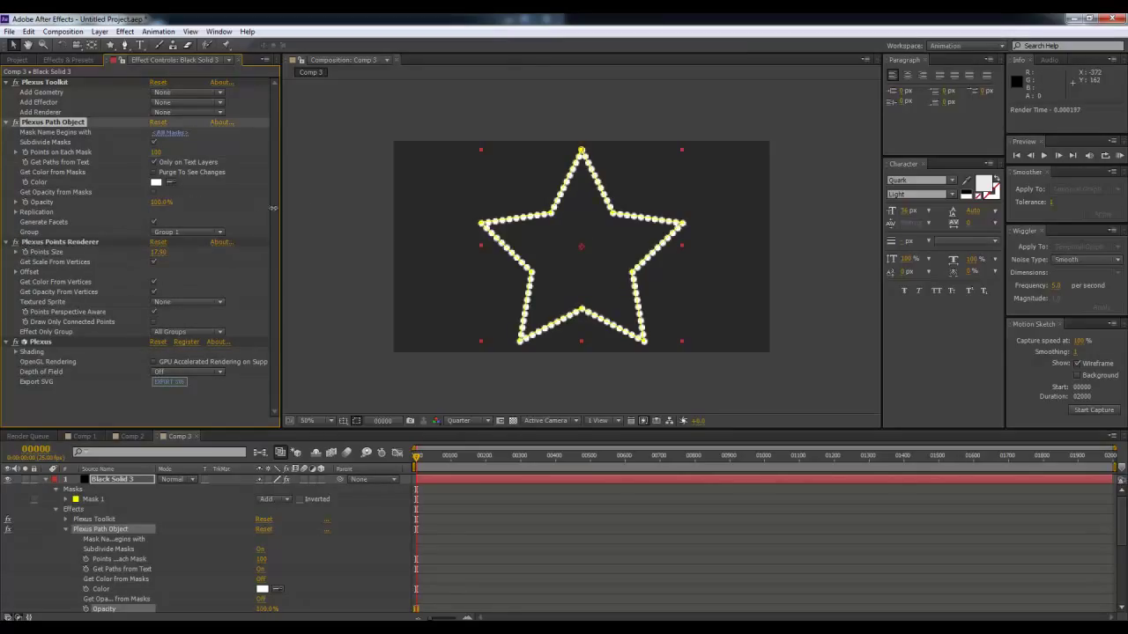
{"action": "left_click_drag", "start_coordinate": [160, 255], "coordinate": [104, 255]}
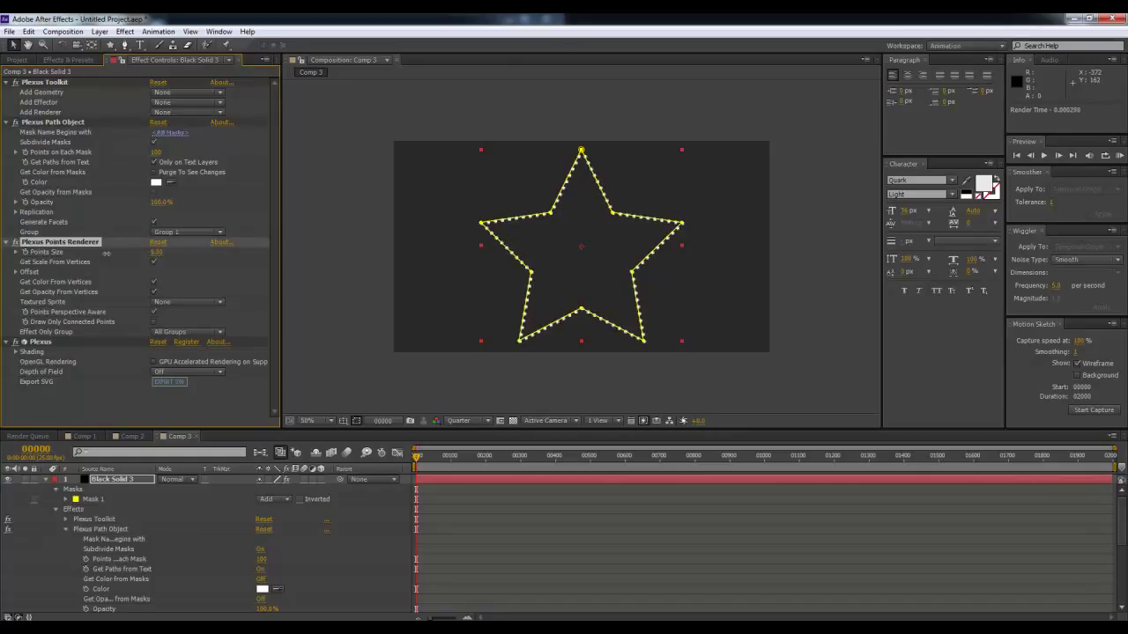
- Add a Lines renderer and raise its Maximum Distance to about 226
{"action": "left_click", "coordinate": [176, 112]}
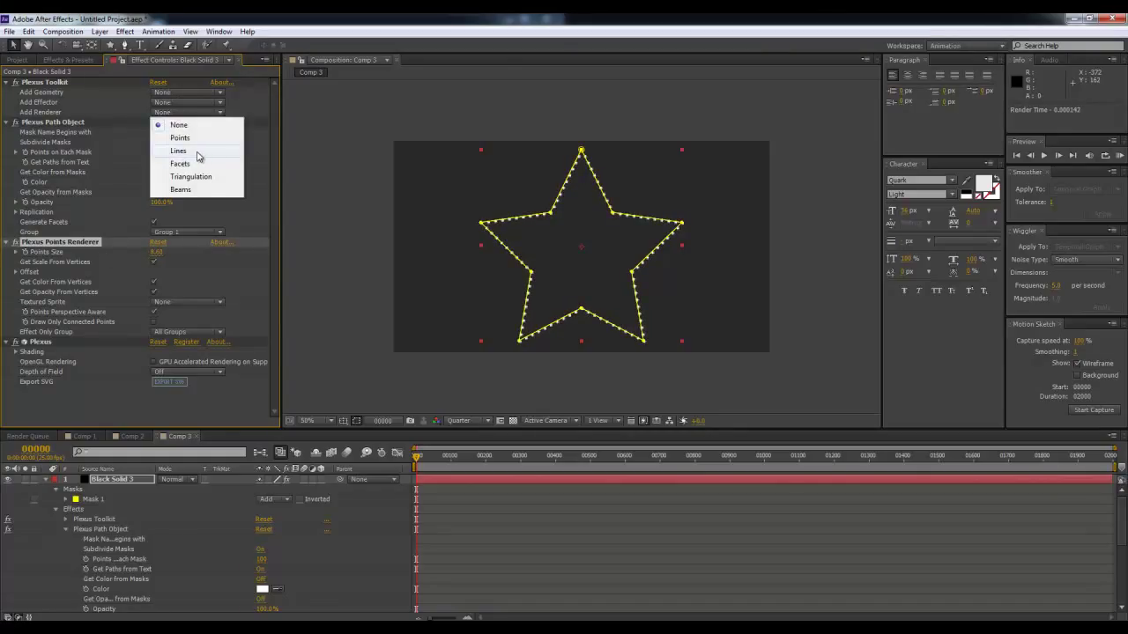
{"action": "left_click", "coordinate": [178, 151]}
{"action": "scroll", "coordinate": [146, 309], "scroll_direction": "down", "scroll_amount": 1}
{"action": "mouse_move", "coordinate": [160, 246]}
{"action": "left_mouse_down"}
{"action": "mouse_move", "coordinate": [212, 241]}
{"action": "mouse_move", "coordinate": [159, 241]}
{"action": "mouse_move", "coordinate": [187, 246]}
{"action": "left_mouse_up"}
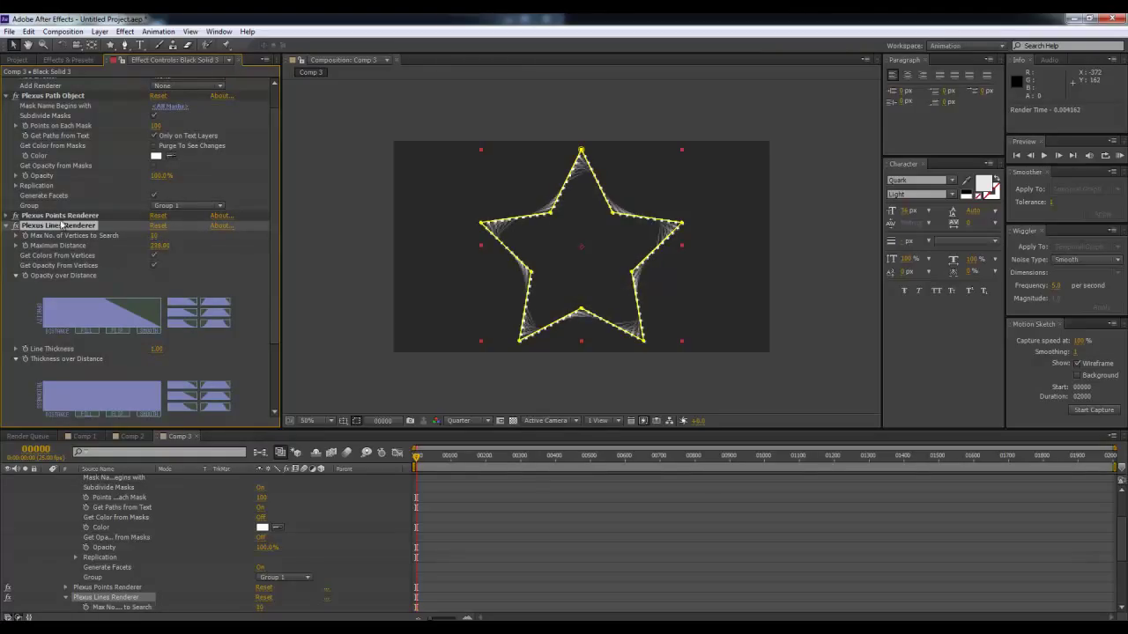
- Set Replication to 27 copies with an Extrude Depth of 4724
{"action": "left_click", "coordinate": [16, 187]}
{"action": "mouse_move", "coordinate": [154, 195]}
{"action": "left_mouse_down"}
{"action": "mouse_move", "coordinate": [204, 191]}
{"action": "mouse_move", "coordinate": [202, 205]}
{"action": "mouse_move", "coordinate": [240, 216]}
{"action": "left_mouse_up"}
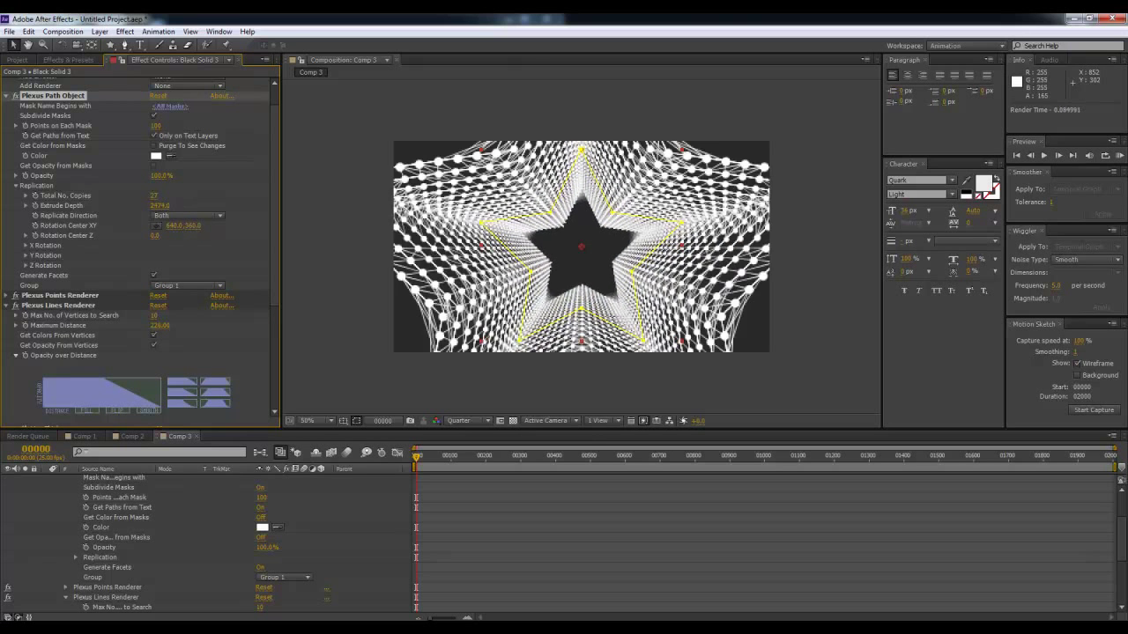
{"action": "left_click_drag", "start_coordinate": [162, 212], "coordinate": [228, 222]}
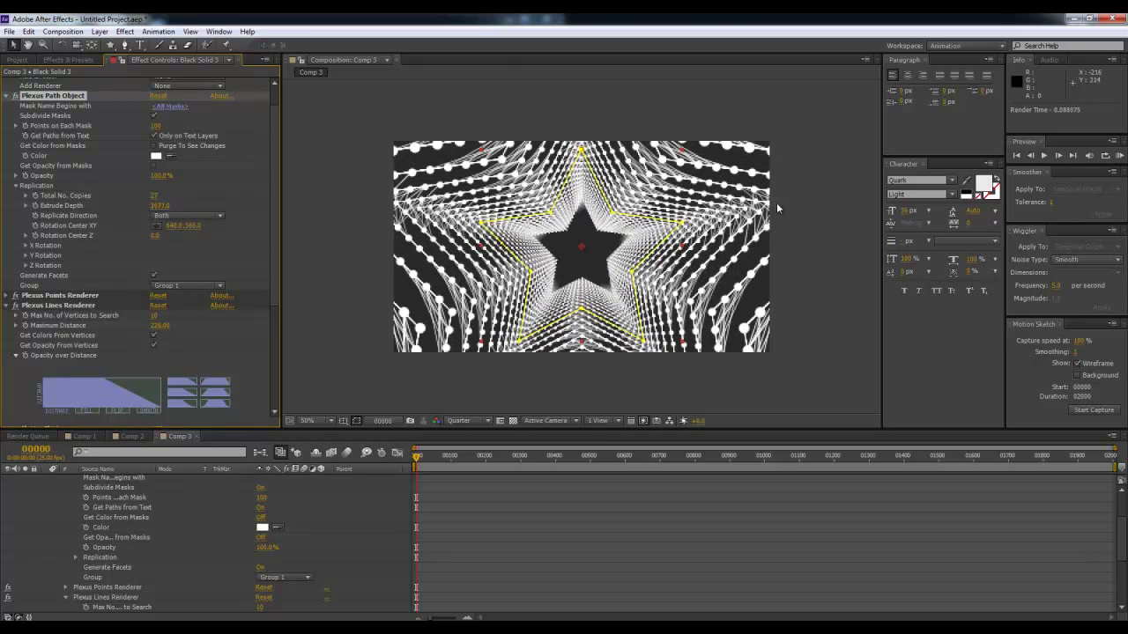
{"action": "left_click_drag", "start_coordinate": [163, 209], "coordinate": [398, 271]}
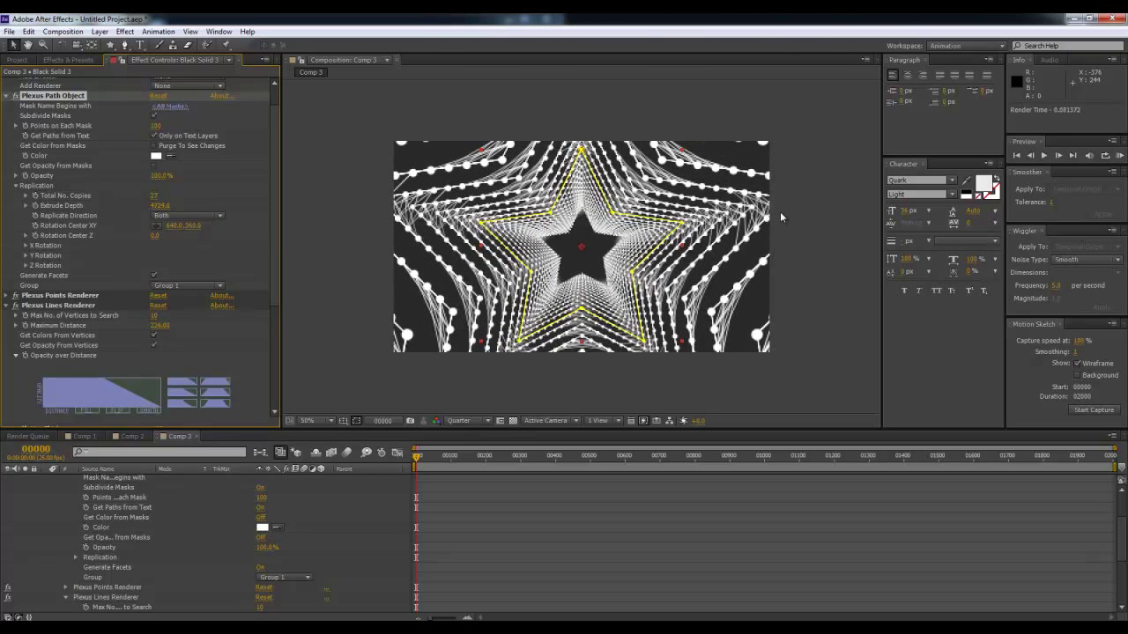
{"action": "scroll", "coordinate": [172, 167], "scroll_direction": "up", "scroll_amount": 1}
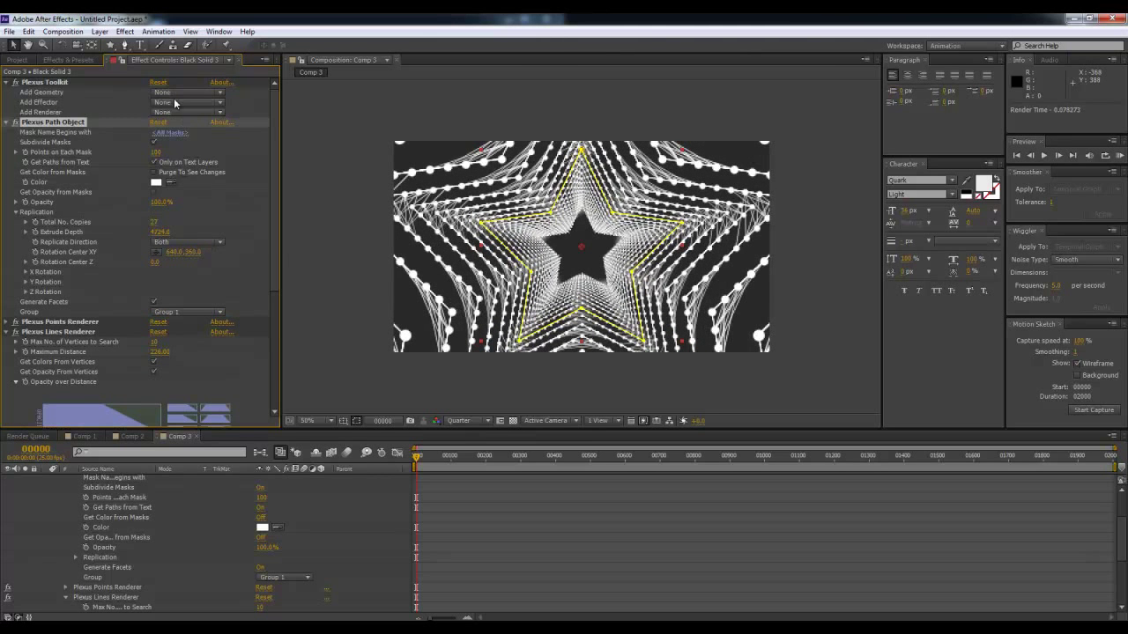
- Add a Noise Effector and raise Noise Amplitude to 446
{"action": "left_click", "coordinate": [181, 92]}
{"action": "left_click", "coordinate": [125, 105]}
{"action": "left_click", "coordinate": [187, 102]}
{"action": "left_click", "coordinate": [181, 128]}
{"action": "scroll", "coordinate": [255, 402], "scroll_direction": "down", "scroll_amount": 1}
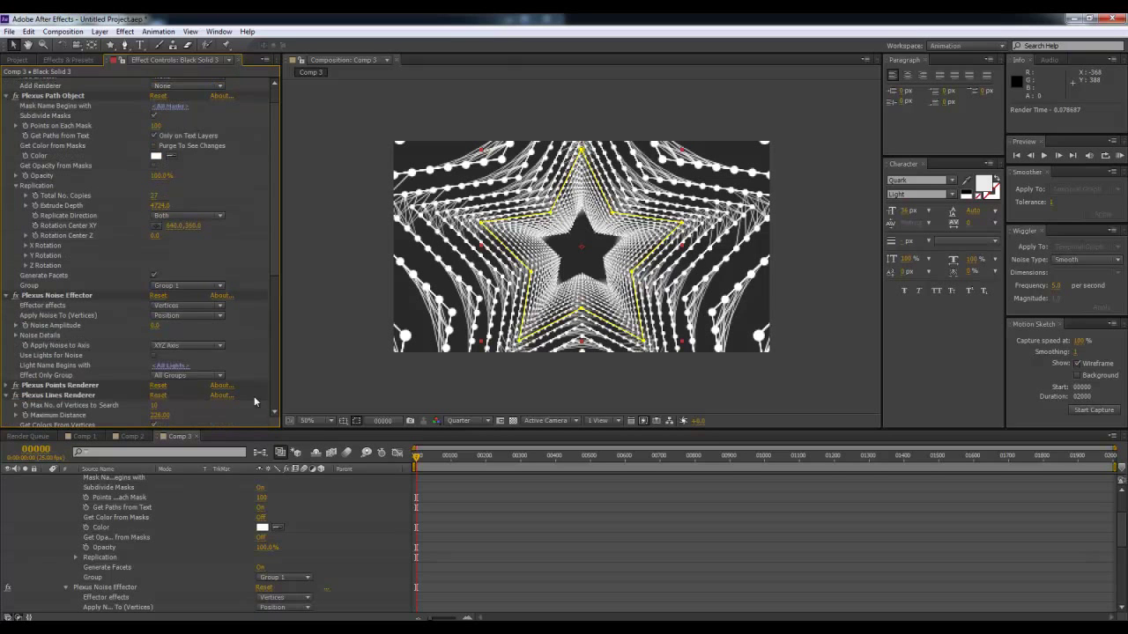
{"action": "mouse_move", "coordinate": [155, 325]}
{"action": "left_mouse_down"}
{"action": "mouse_move", "coordinate": [384, 338]}
{"action": "mouse_move", "coordinate": [556, 266]}
{"action": "left_mouse_up"}
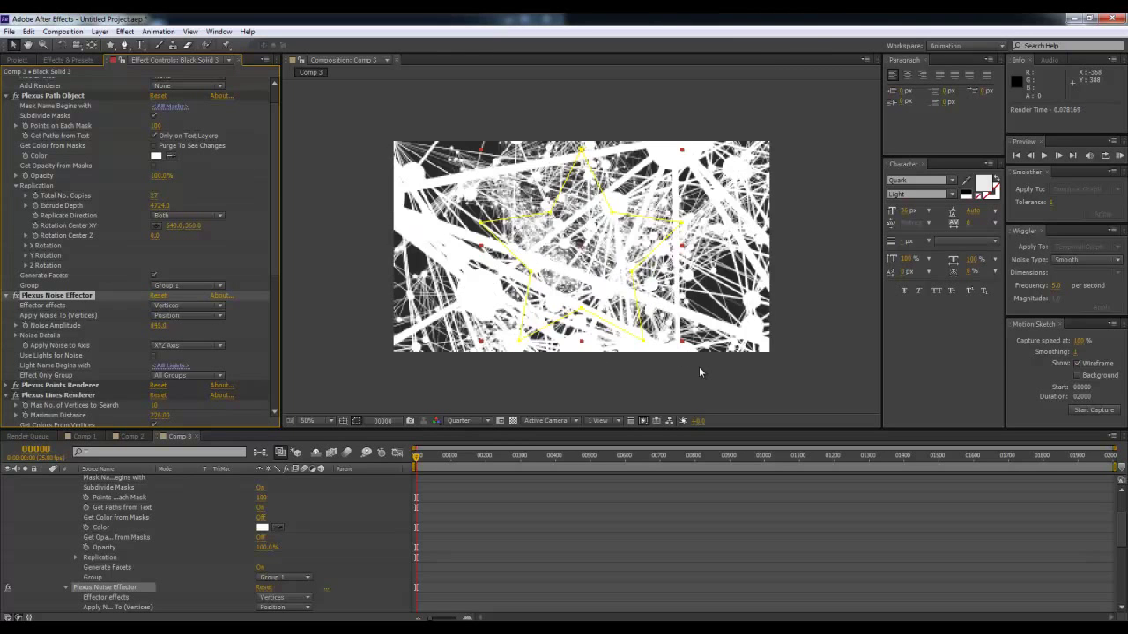
- Add a new camera layer to Comp 3 with default settings
{"action": "right_click", "coordinate": [829, 236]}
{"action": "mouse_move", "coordinate": [859, 243]}
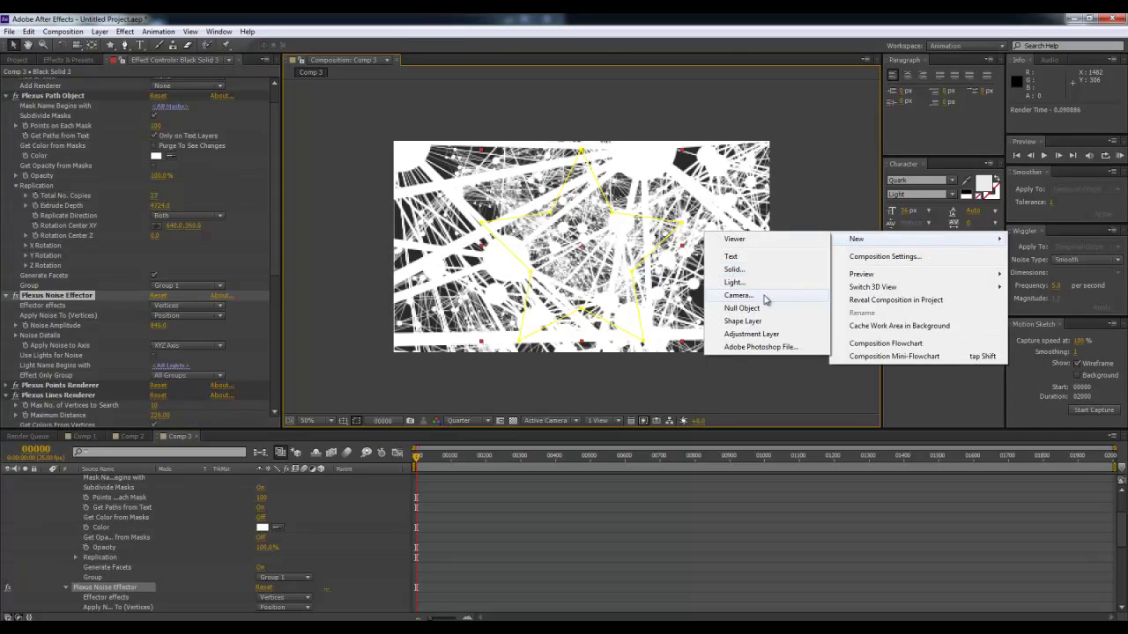
{"action": "left_click", "coordinate": [764, 294]}
{"action": "left_click", "coordinate": [665, 428]}
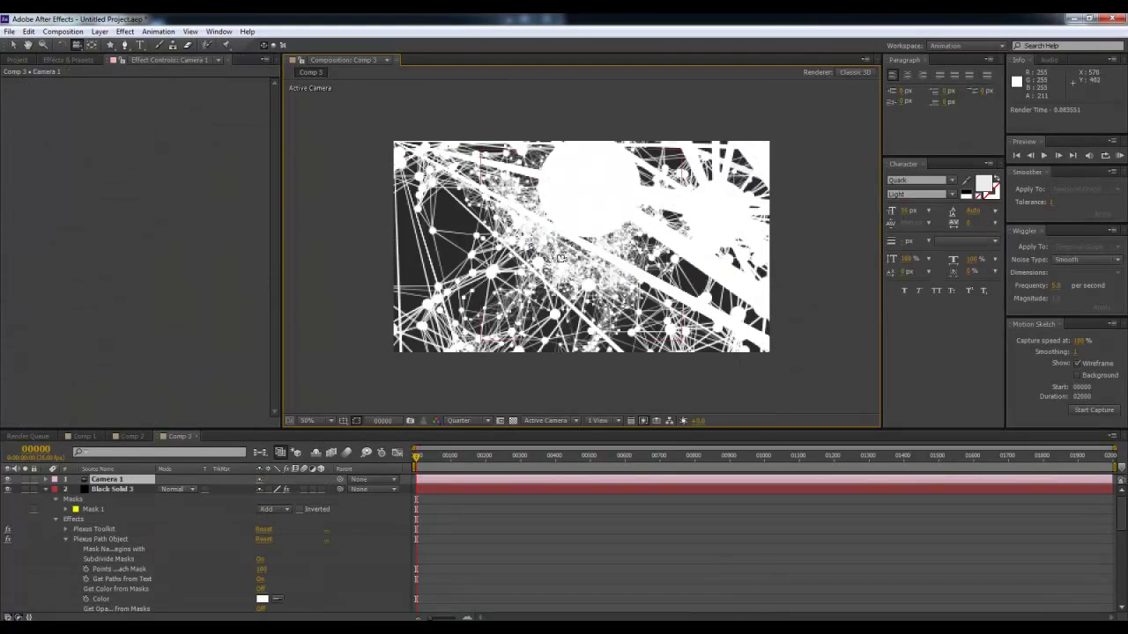
- Orbit the camera into a diagonal view, zoom to 100%, and preview at Full resolution
{"action": "left_click_drag", "start_coordinate": [588, 271], "coordinate": [565, 327]}
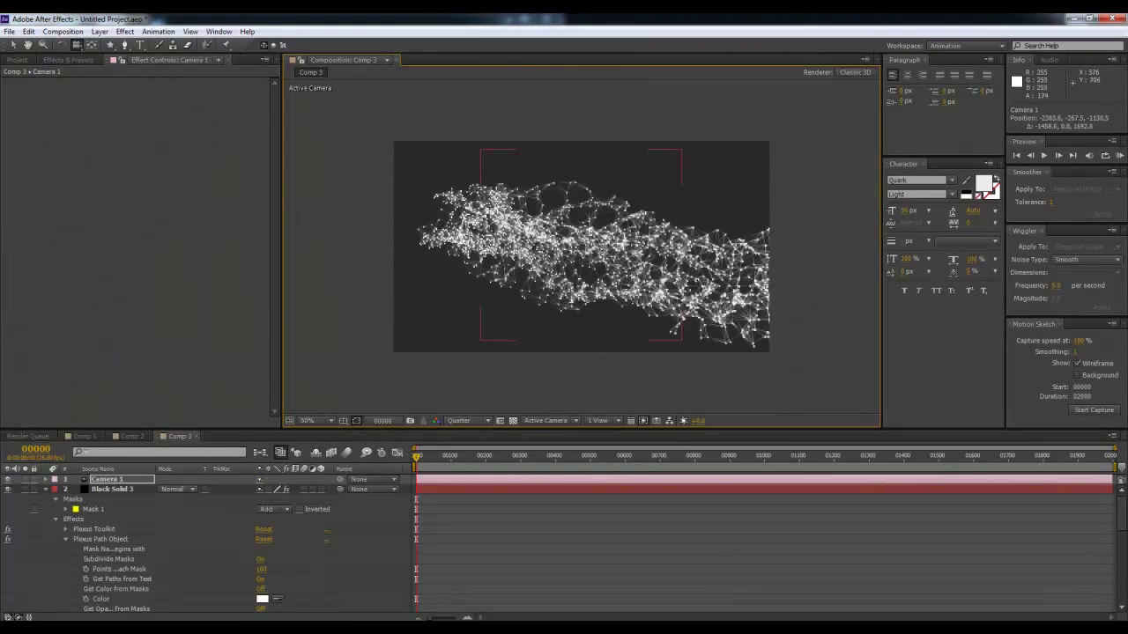
{"action": "mouse_move", "coordinate": [498, 384]}
{"action": "left_mouse_down"}
{"action": "mouse_move", "coordinate": [494, 270]}
{"action": "mouse_move", "coordinate": [497, 311]}
{"action": "left_mouse_up"}
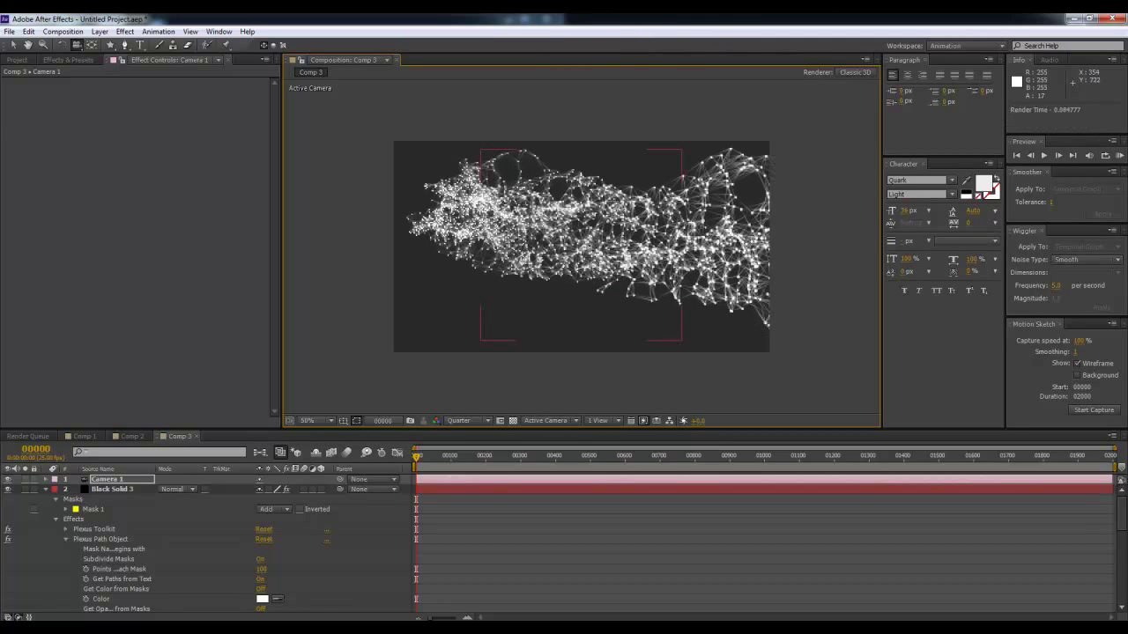
{"action": "key", "text": "slash"}
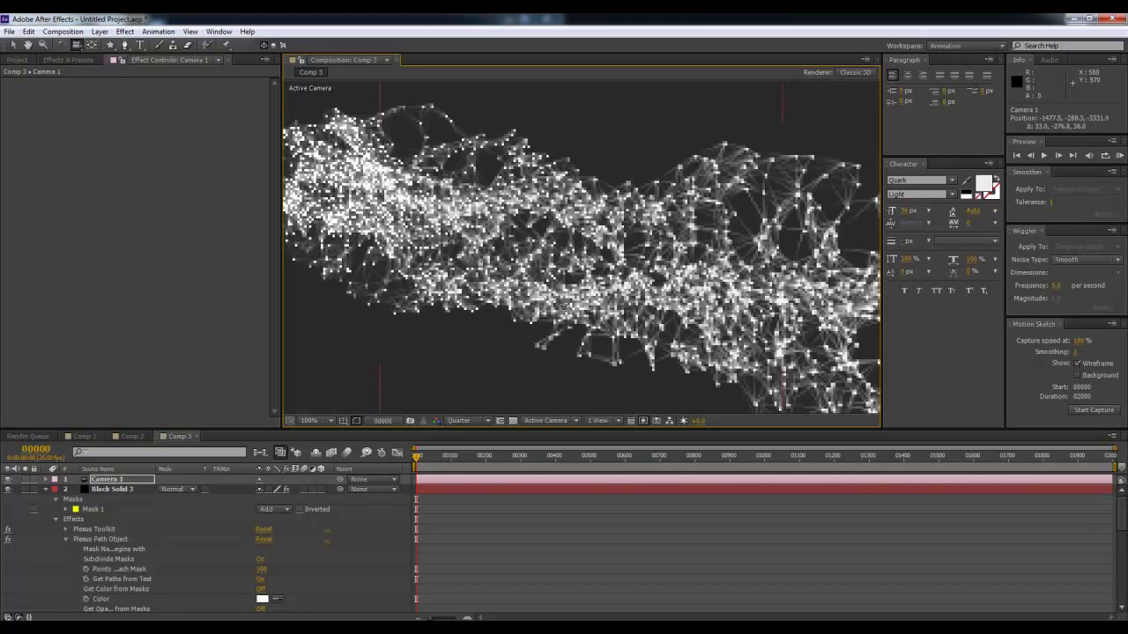
{"action": "left_click", "coordinate": [464, 421]}
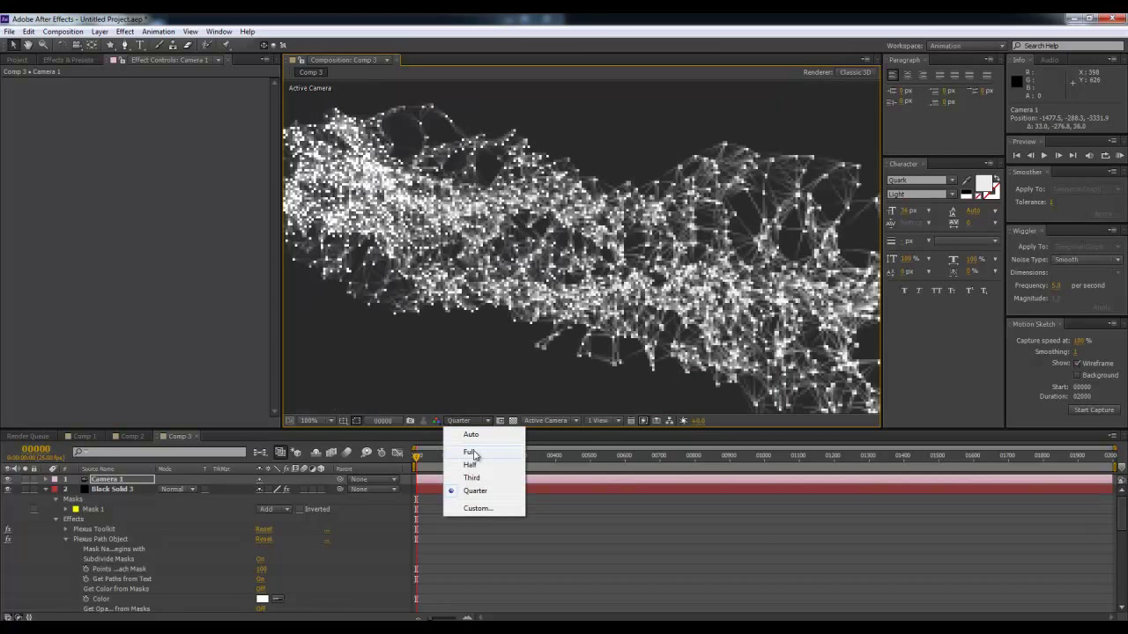
{"action": "left_click", "coordinate": [471, 453]}
{"action": "mouse_move", "coordinate": [529, 256]}
{"action": "left_mouse_down"}
{"action": "mouse_move", "coordinate": [414, 260]}
{"action": "mouse_move", "coordinate": [407, 465]}
{"action": "mouse_move", "coordinate": [478, 385]}
{"action": "left_mouse_up"}
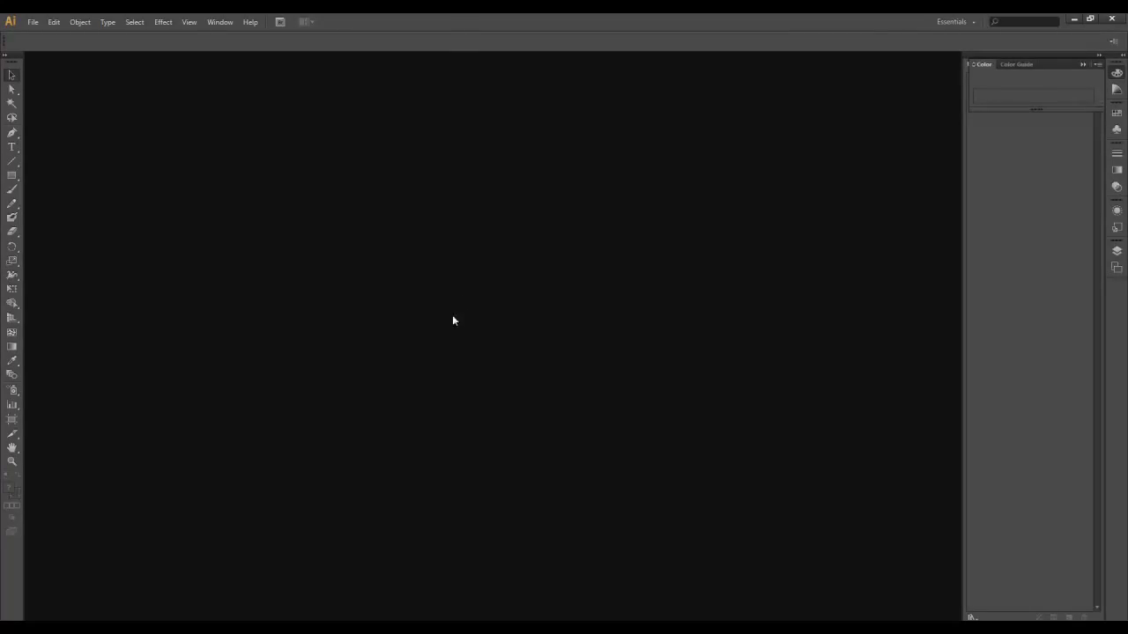
- Create a new 1920x1080 document and type MESISE on the artboard
{"action": "key", "text": "ctrl+n"}
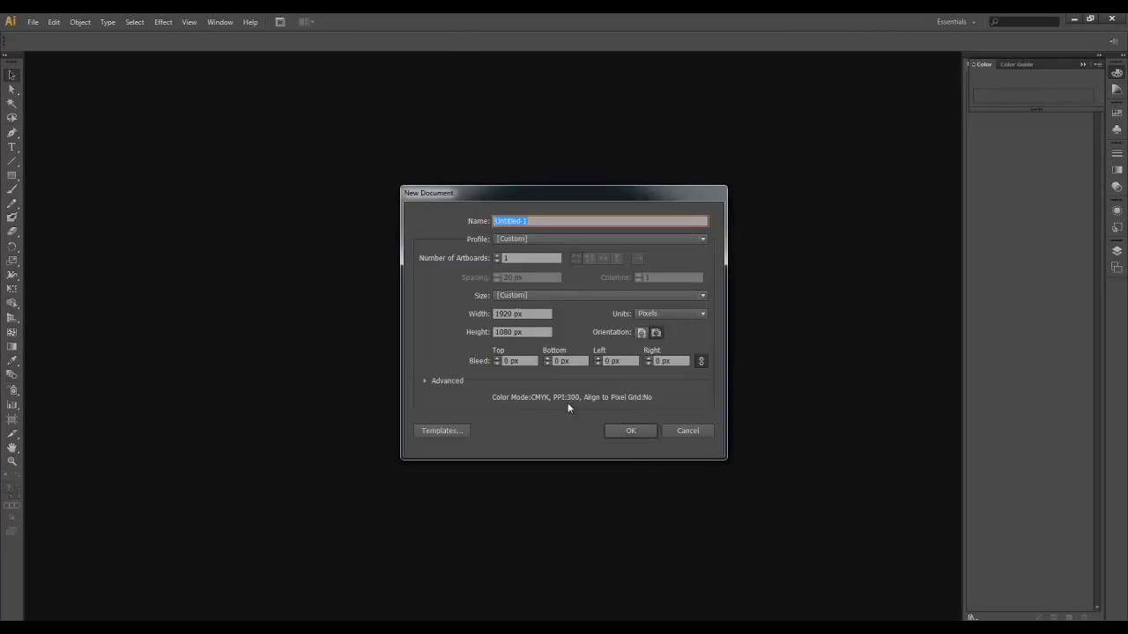
{"action": "left_click", "coordinate": [639, 430]}
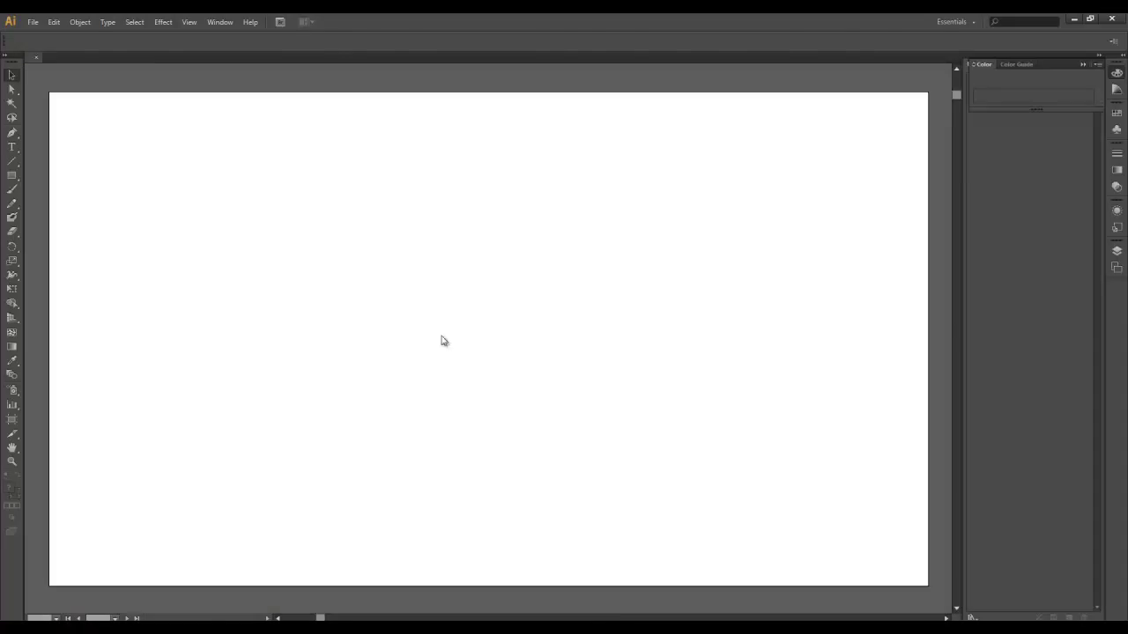
{"action": "key", "text": "t"}
{"action": "left_click", "coordinate": [334, 338]}
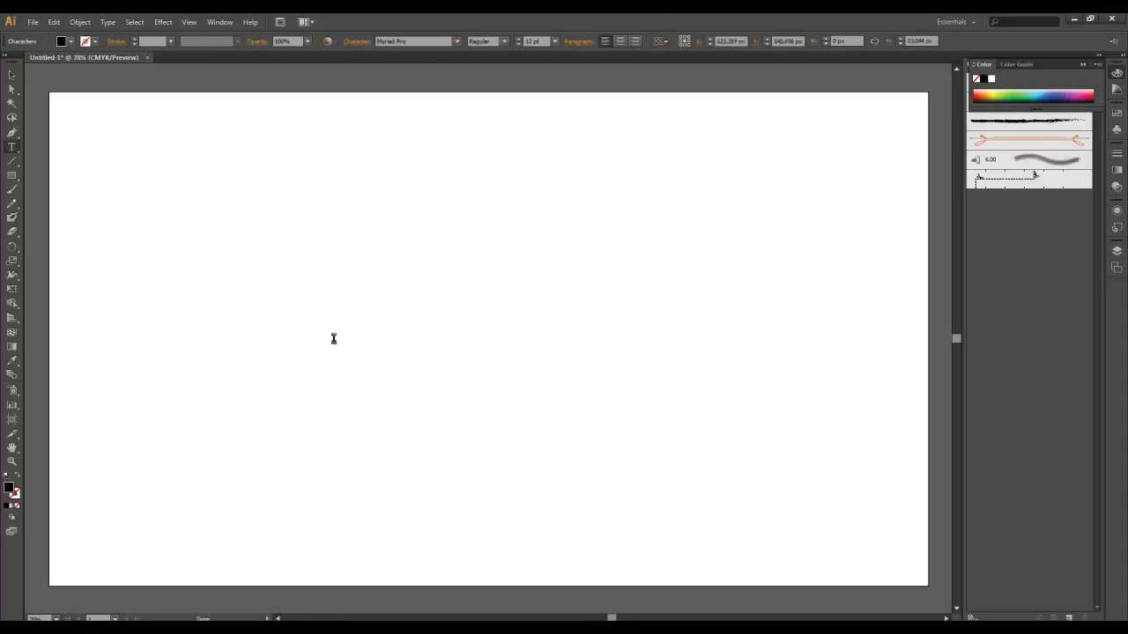
{"action": "left_click", "coordinate": [12, 75]}
- Scale MESISE to 270 pt, position it, convert it to outlines, and select the letters
{"action": "left_click_drag", "start_coordinate": [348, 328], "coordinate": [705, 168]}
{"action": "left_click_drag", "start_coordinate": [575, 212], "coordinate": [548, 274]}
{"action": "right_click", "coordinate": [548, 275]}
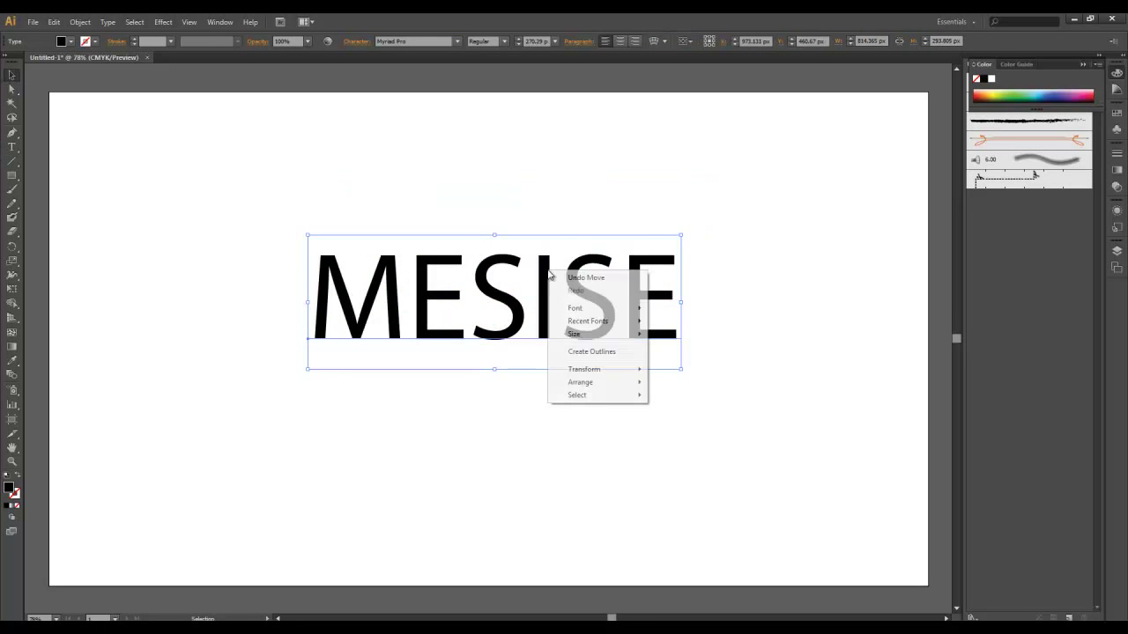
{"action": "left_click", "coordinate": [591, 351]}
{"action": "mouse_move", "coordinate": [722, 176]}
{"action": "left_mouse_down"}
{"action": "mouse_move", "coordinate": [293, 445]}
{"action": "mouse_move", "coordinate": [485, 610]}
{"action": "left_mouse_up"}
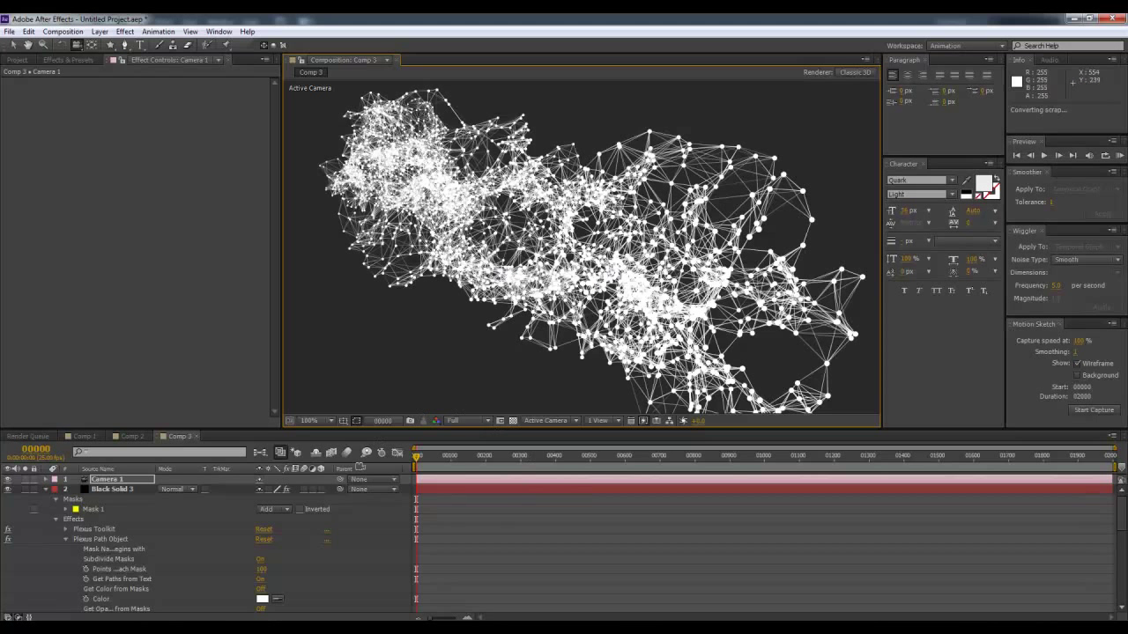
- Delete Black Solid 3's star mask and paste the MESISE outlines as six masks
{"action": "left_click", "coordinate": [106, 489]}
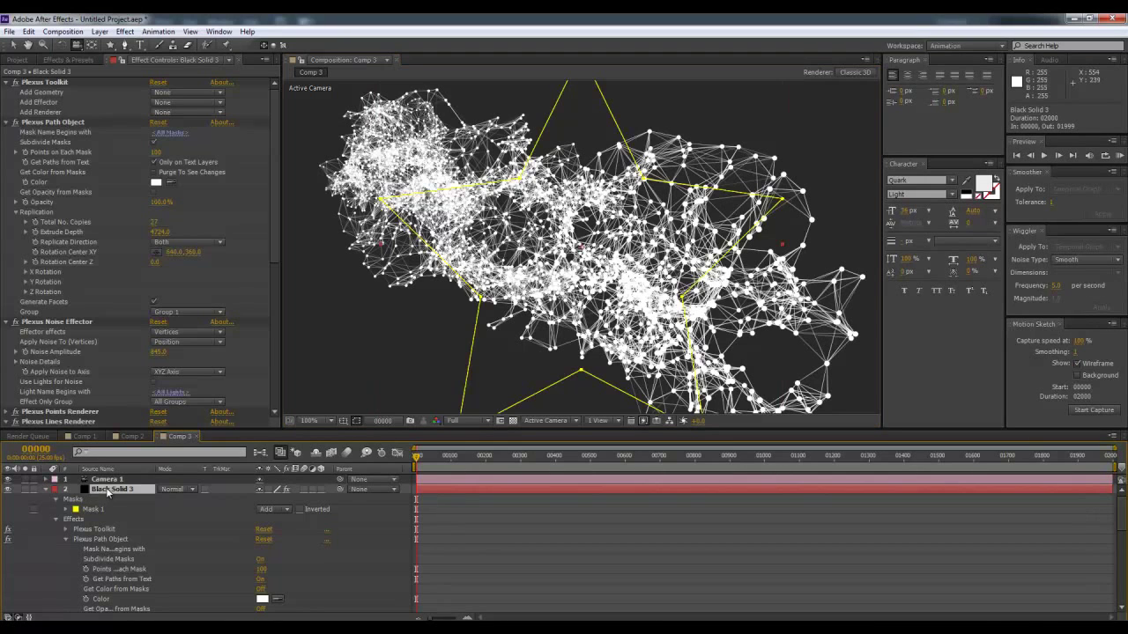
{"action": "left_click", "coordinate": [79, 499]}
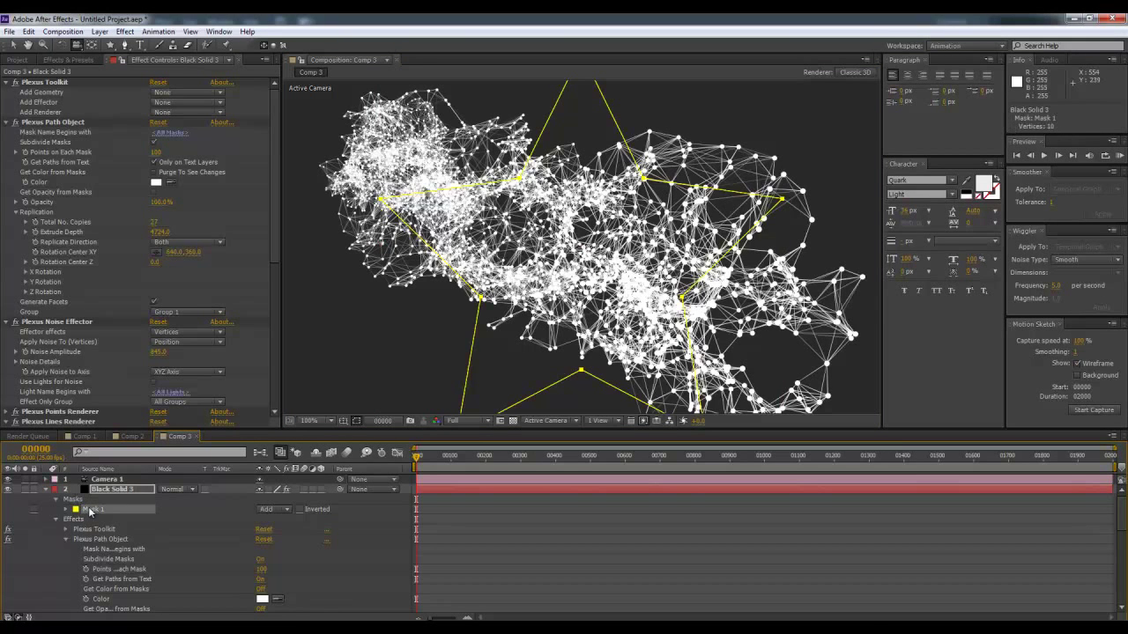
{"action": "key", "text": "Delete"}
{"action": "left_click", "coordinate": [129, 490]}
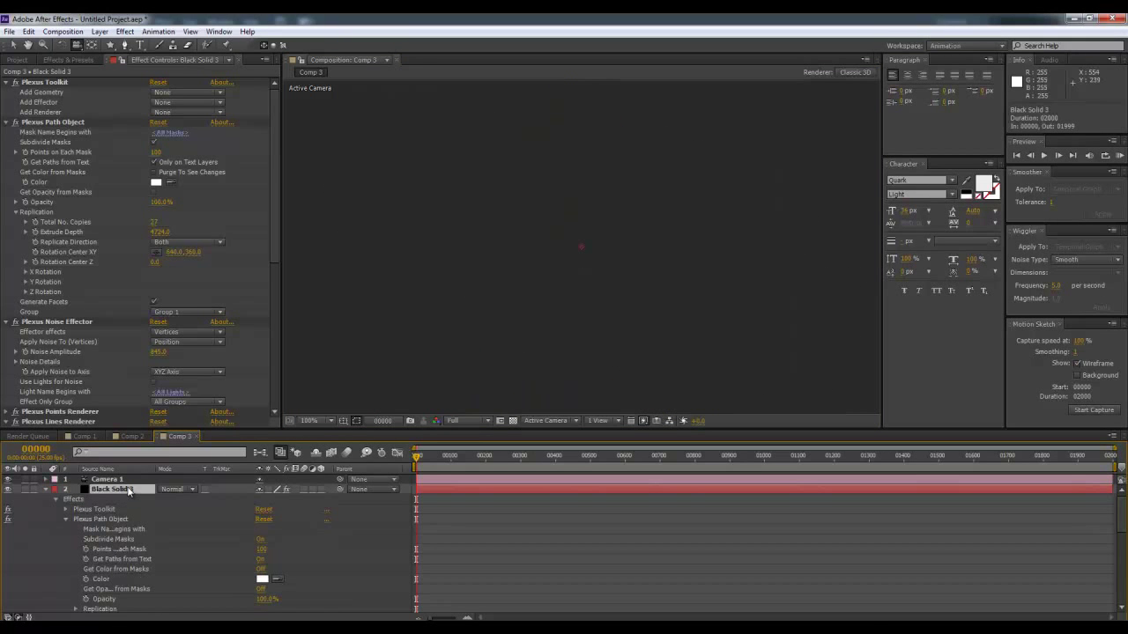
{"action": "key", "text": "ctrl+v"}
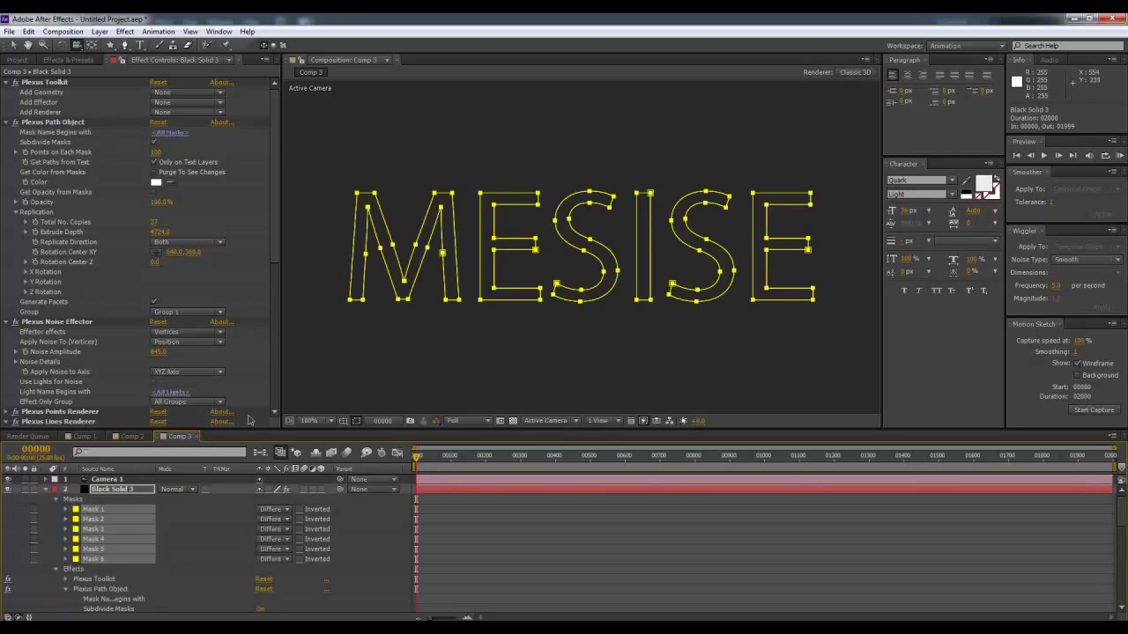
{"action": "key", "text": "c"}
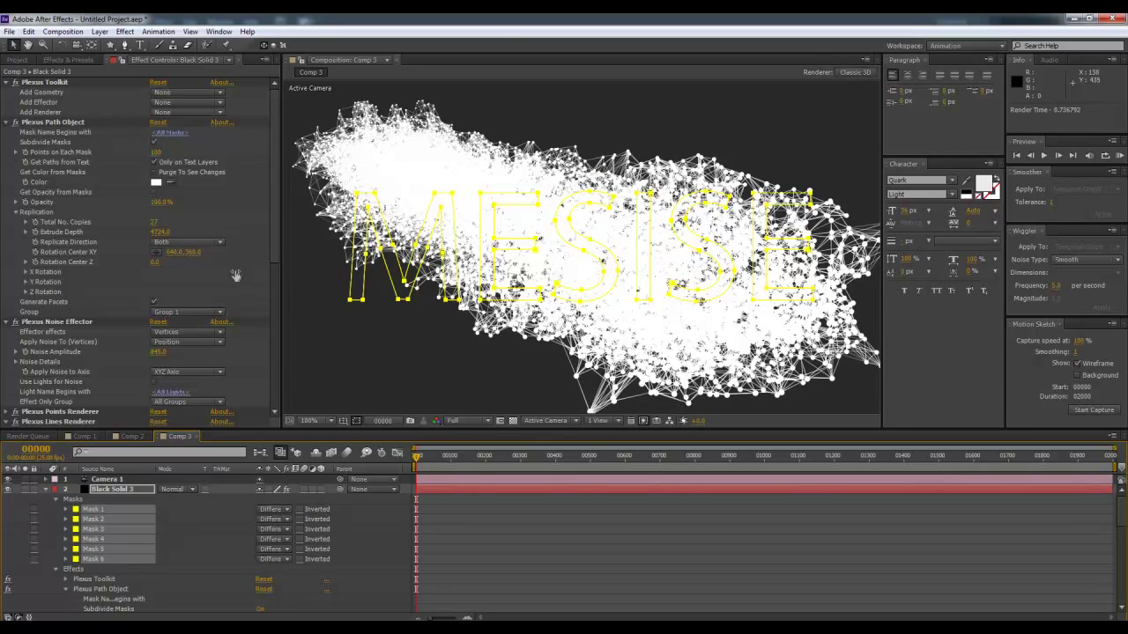
- Delete the Plexus Noise Effector and reduce Total No. Copies from 27 to 1
{"action": "left_click", "coordinate": [66, 322]}
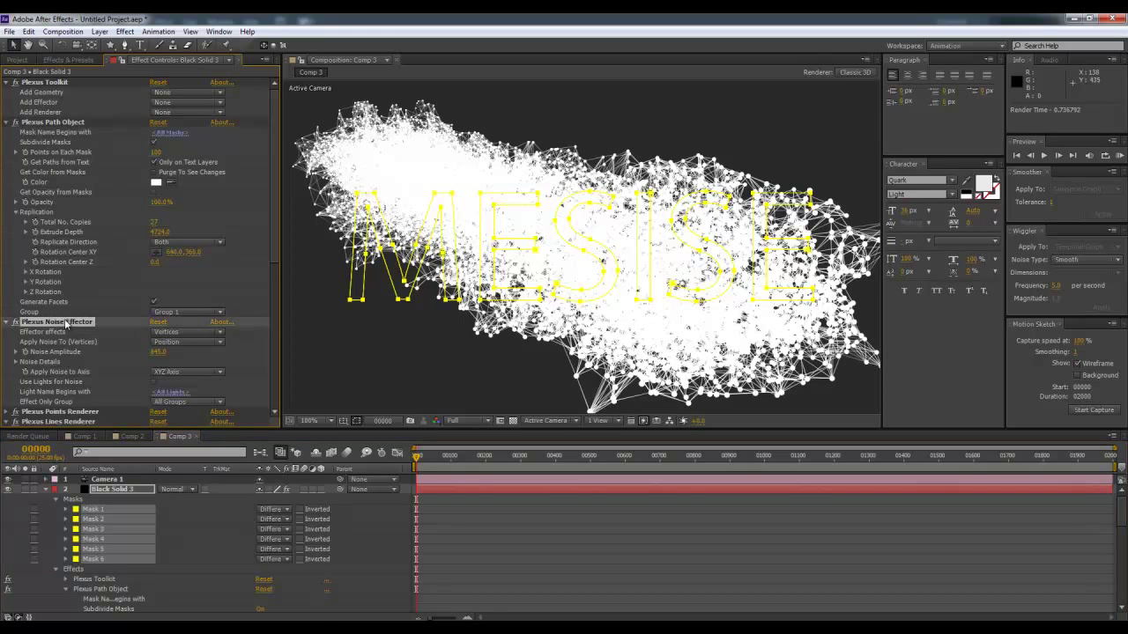
{"action": "key", "text": "Delete"}
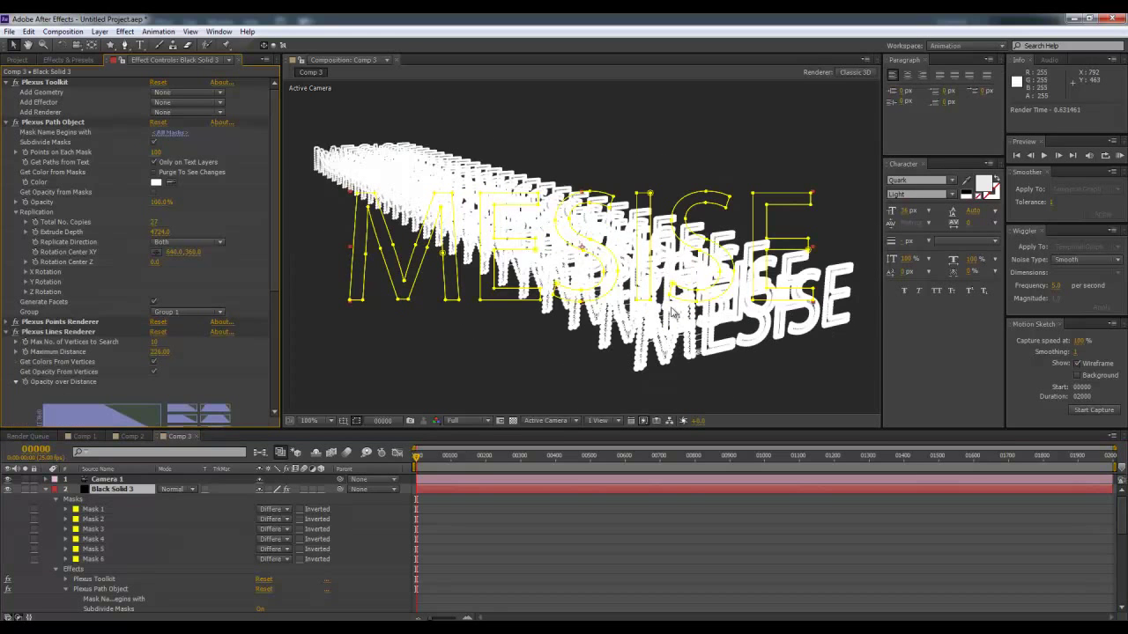
{"action": "key", "text": "c"}
{"action": "left_click", "coordinate": [616, 252]}
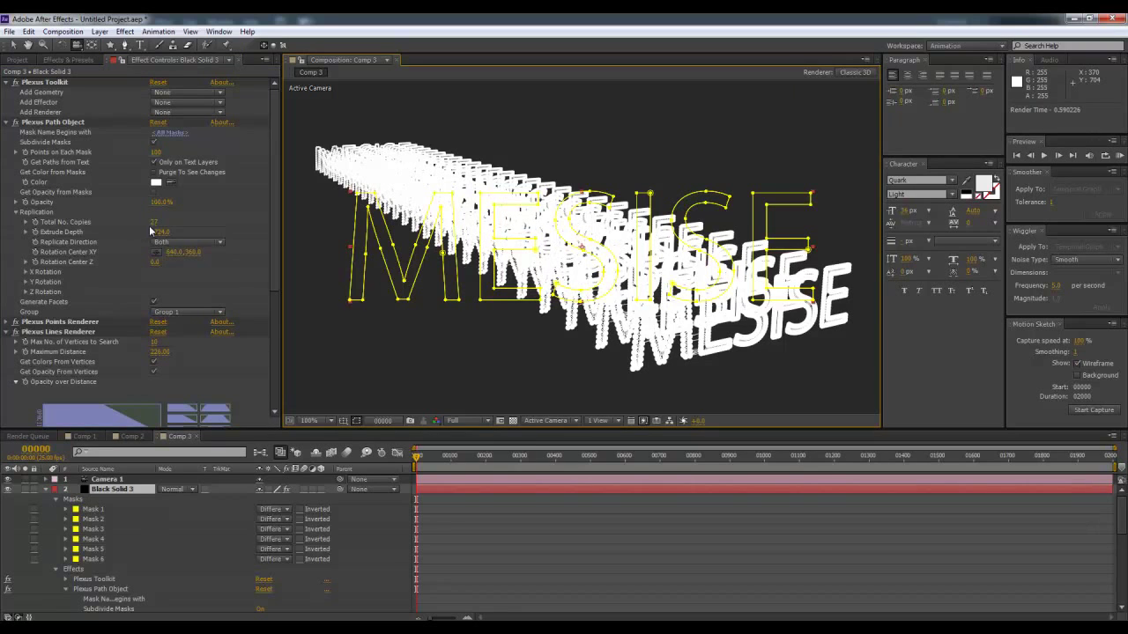
{"action": "left_click_drag", "start_coordinate": [157, 226], "coordinate": [157, 241]}
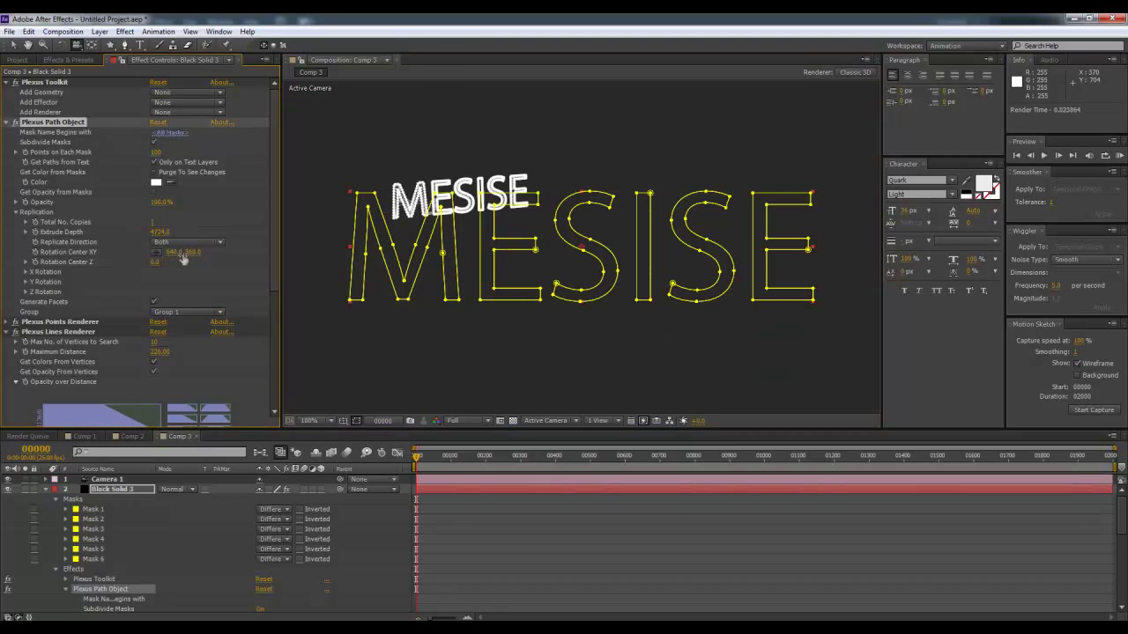
- Orbit the camera to face the MESISE text front-on
{"action": "left_click", "coordinate": [472, 505]}
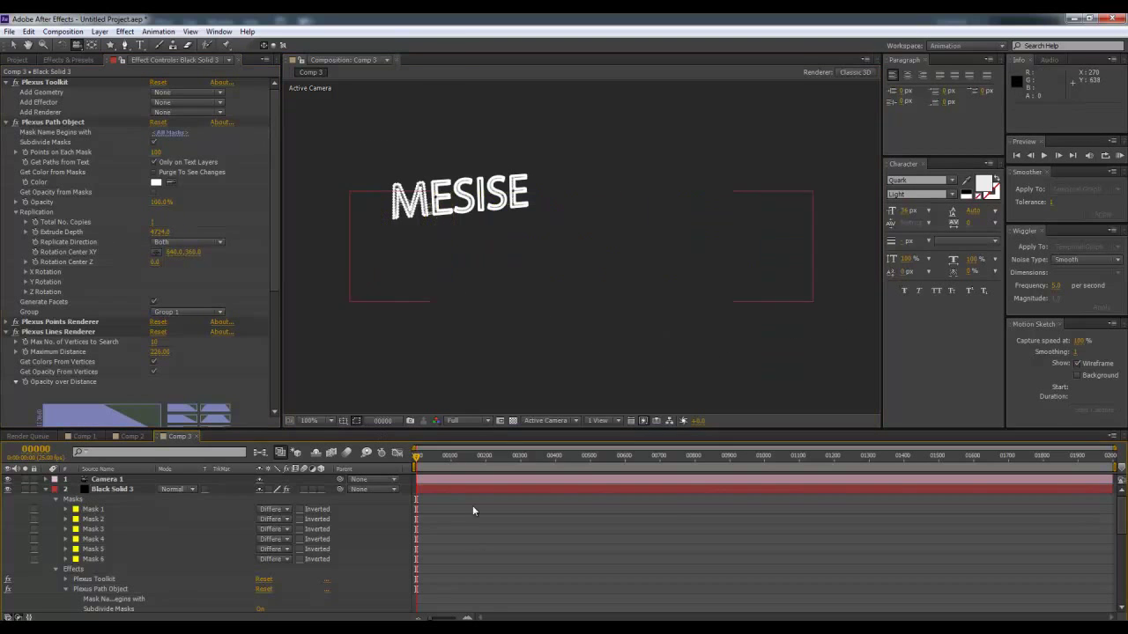
{"action": "key", "text": "c"}
{"action": "mouse_move", "coordinate": [454, 212]}
{"action": "left_mouse_down"}
{"action": "mouse_move", "coordinate": [523, 273]}
{"action": "mouse_move", "coordinate": [551, 236]}
{"action": "mouse_move", "coordinate": [476, 342]}
{"action": "left_mouse_up"}
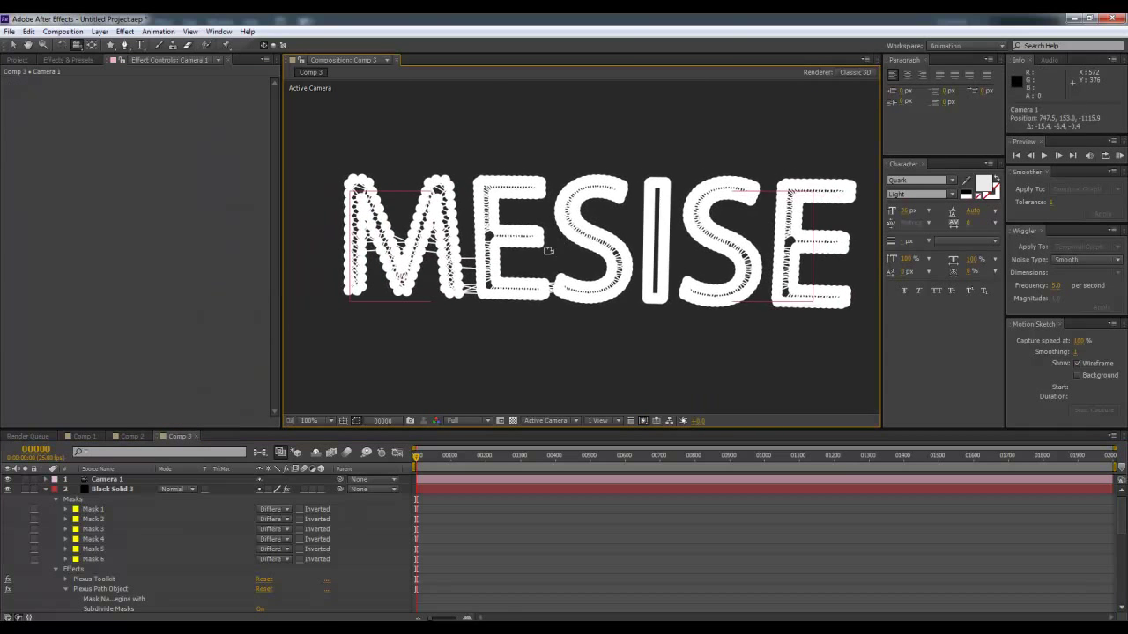
{"action": "left_click", "coordinate": [420, 491]}
{"action": "scroll", "coordinate": [145, 294], "scroll_direction": "down", "scroll_amount": 3}
{"action": "scroll", "coordinate": [141, 332], "scroll_direction": "down", "scroll_amount": 2}
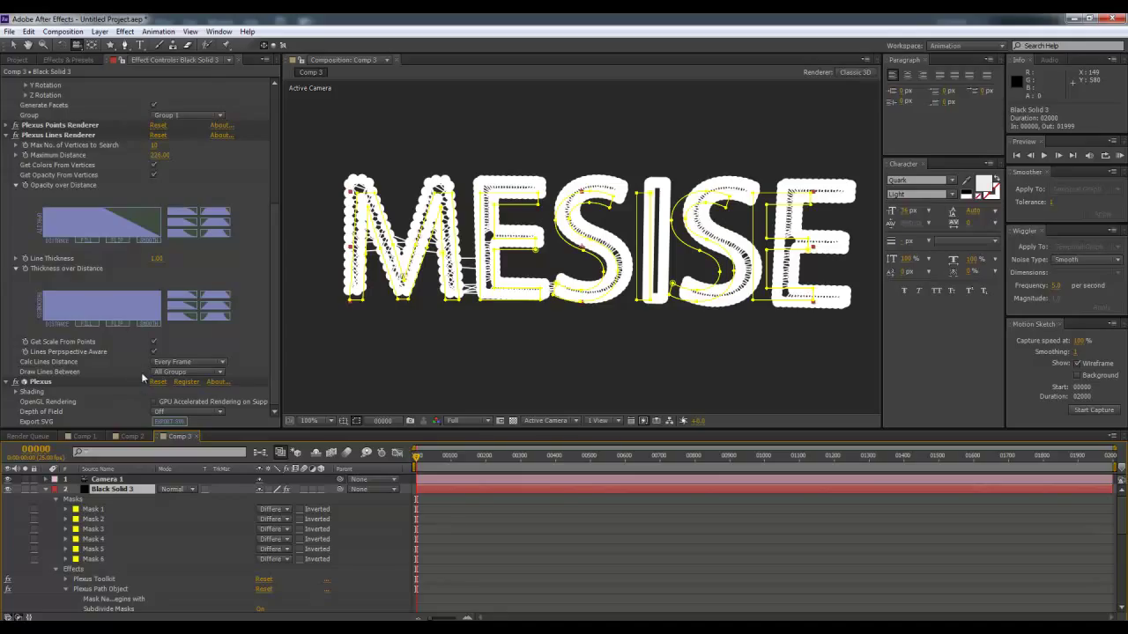
- Set the Lines Renderer's Max No. of Vertices to Search to 1
{"action": "left_click", "coordinate": [155, 145]}
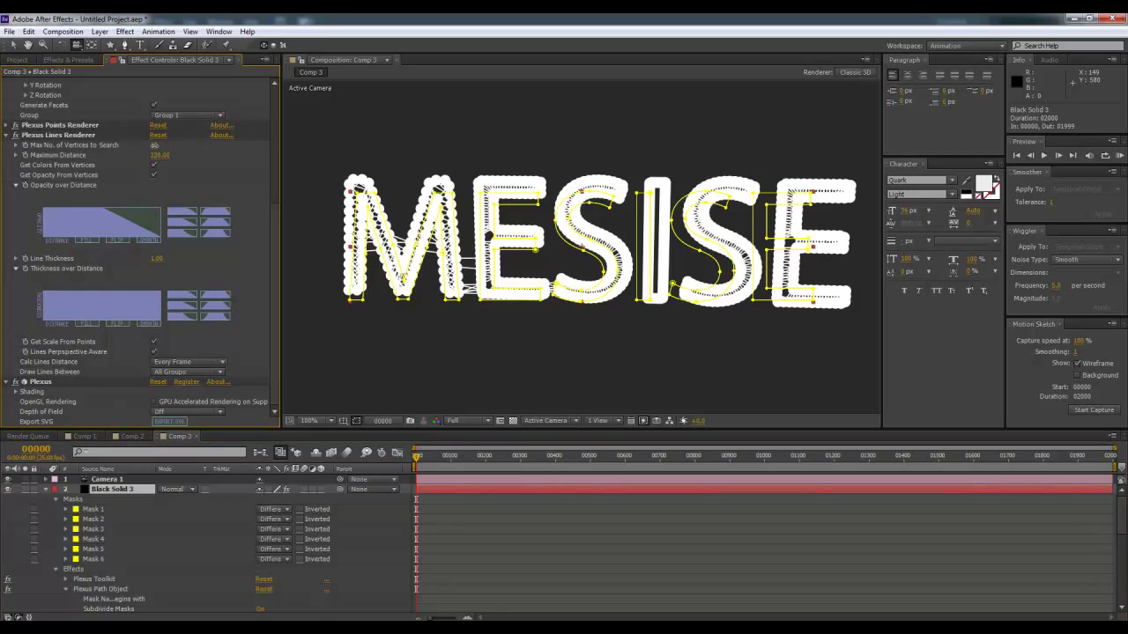
{"action": "type", "text": "1"}
{"action": "key", "text": "Return"}
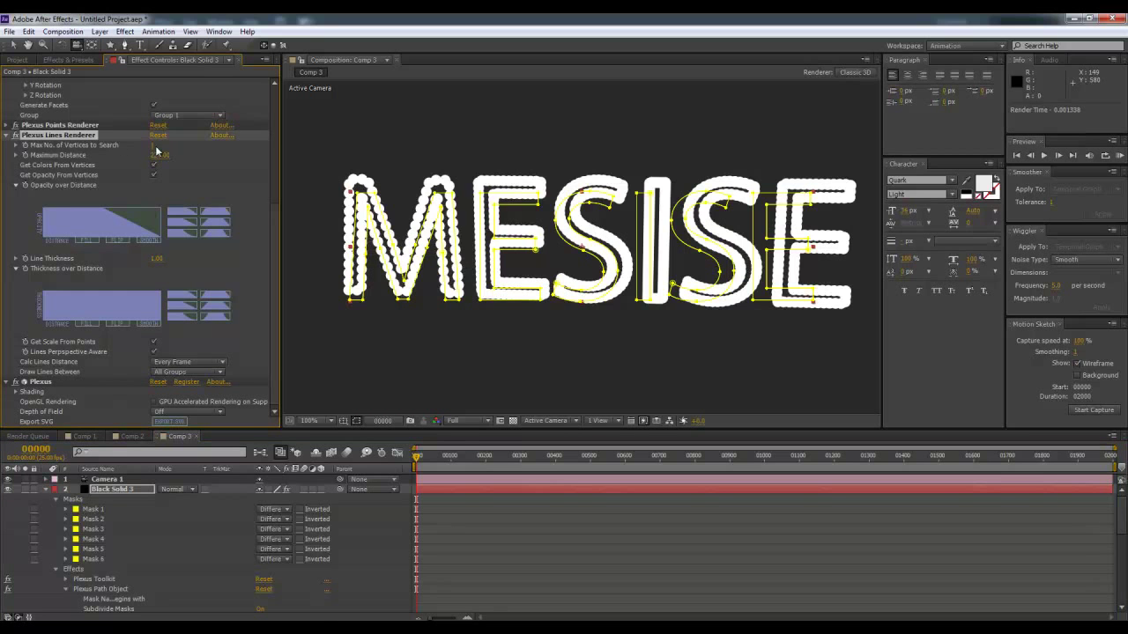
{"action": "scroll", "coordinate": [188, 182], "scroll_direction": "up", "scroll_amount": 5}
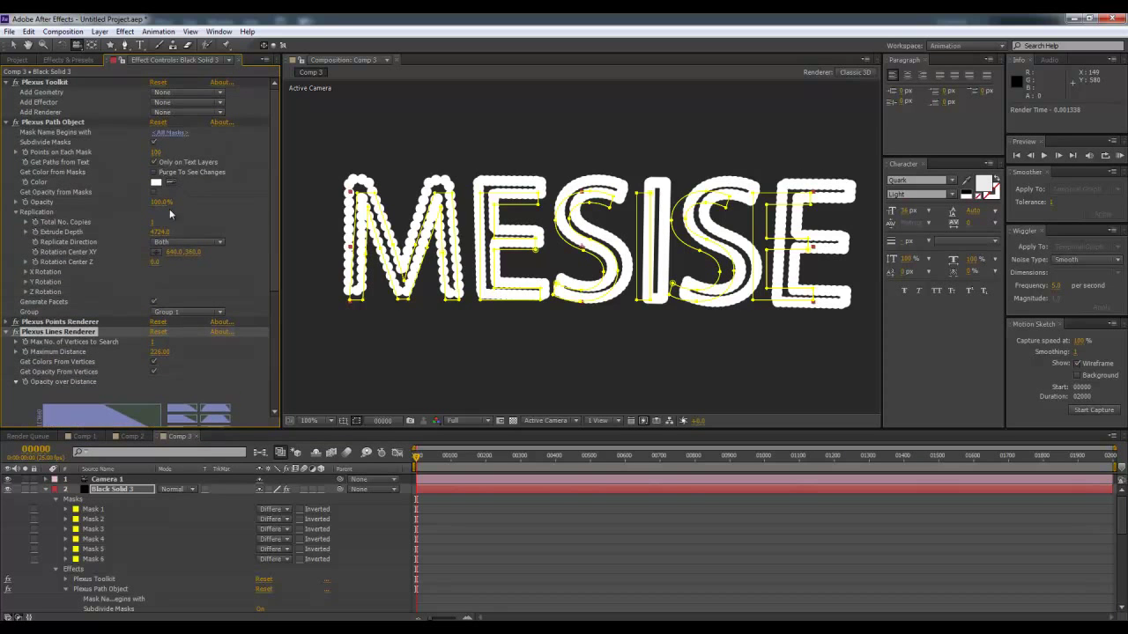
{"action": "scroll", "coordinate": [170, 213], "scroll_direction": "down", "scroll_amount": 1}
- Set the Points Renderer's Points Size to 1 and orbit to inspect the dotted text
{"action": "left_click", "coordinate": [27, 296]}
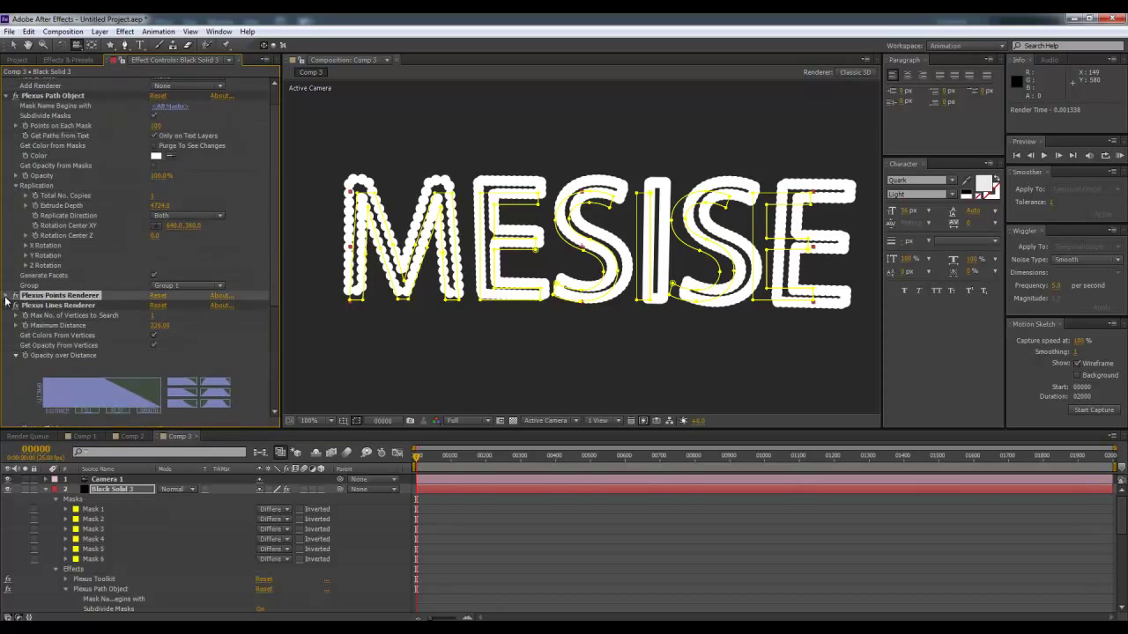
{"action": "left_click", "coordinate": [6, 296]}
{"action": "left_click", "coordinate": [160, 306]}
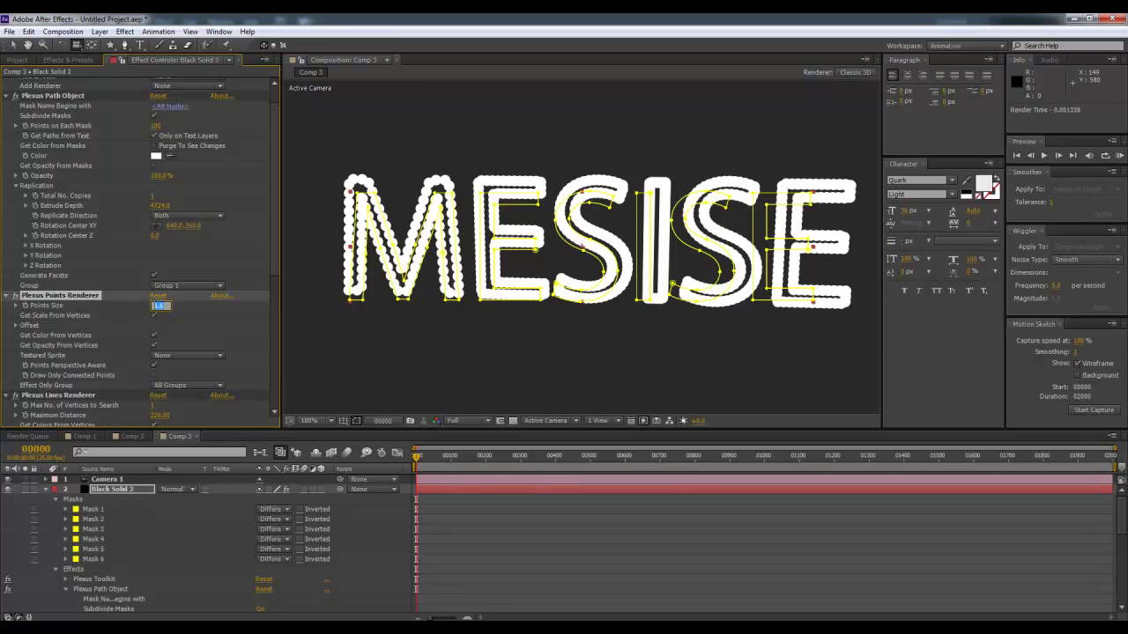
{"action": "type", "text": "1"}
{"action": "key", "text": "Return"}
{"action": "left_click", "coordinate": [677, 166]}
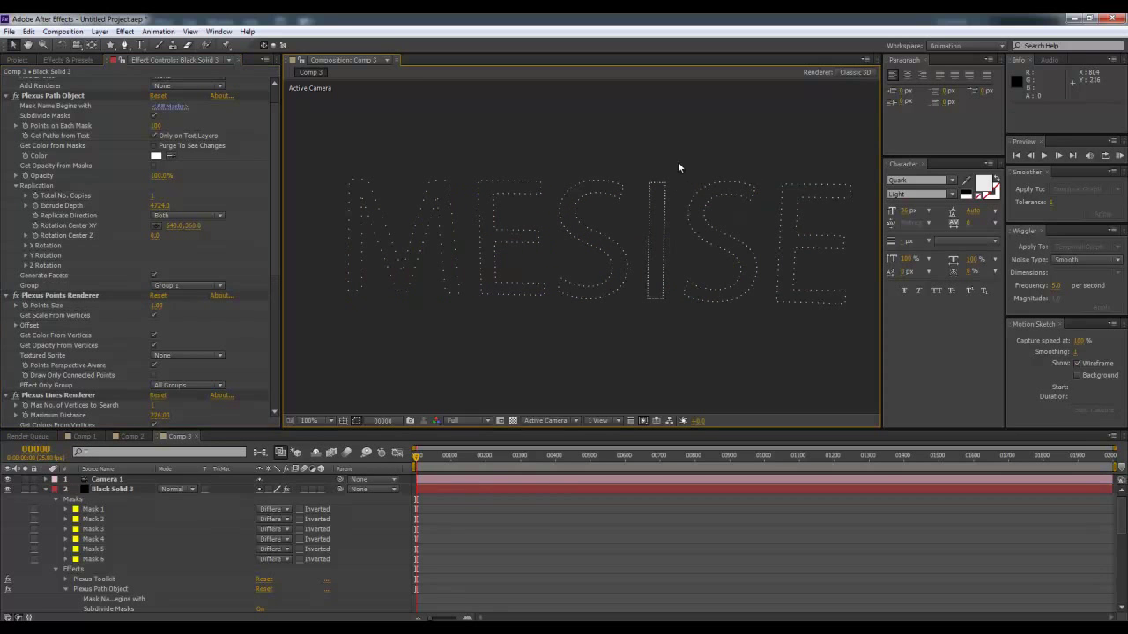
{"action": "key", "text": "c"}
{"action": "mouse_move", "coordinate": [617, 300]}
{"action": "left_mouse_down"}
{"action": "mouse_move", "coordinate": [448, 302]}
{"action": "mouse_move", "coordinate": [520, 276]}
{"action": "mouse_move", "coordinate": [591, 273]}
{"action": "mouse_move", "coordinate": [340, 297]}
{"action": "mouse_move", "coordinate": [528, 277]}
{"action": "mouse_move", "coordinate": [542, 287]}
{"action": "mouse_move", "coordinate": [529, 285]}
{"action": "mouse_move", "coordinate": [574, 269]}
{"action": "mouse_move", "coordinate": [523, 269]}
{"action": "left_mouse_up"}
{"action": "left_click", "coordinate": [423, 489]}
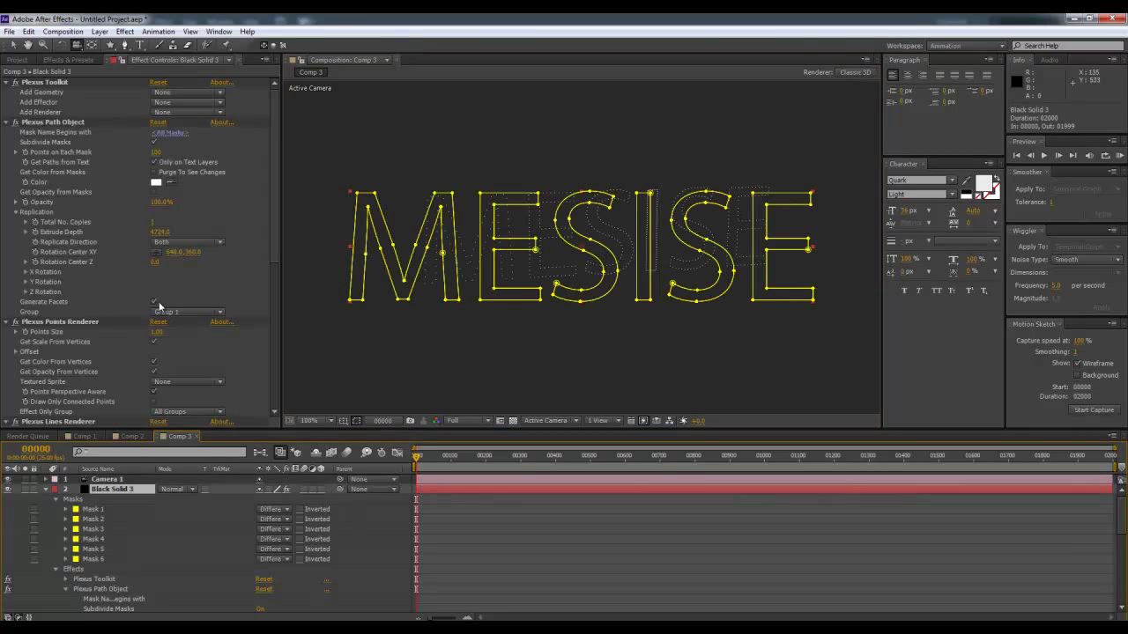
- Set the Path Object to 2 copies with Extrude Depth 200, then lower it to 73
{"action": "left_click", "coordinate": [154, 223]}
{"action": "type", "text": "2"}
{"action": "key", "text": "Tab"}
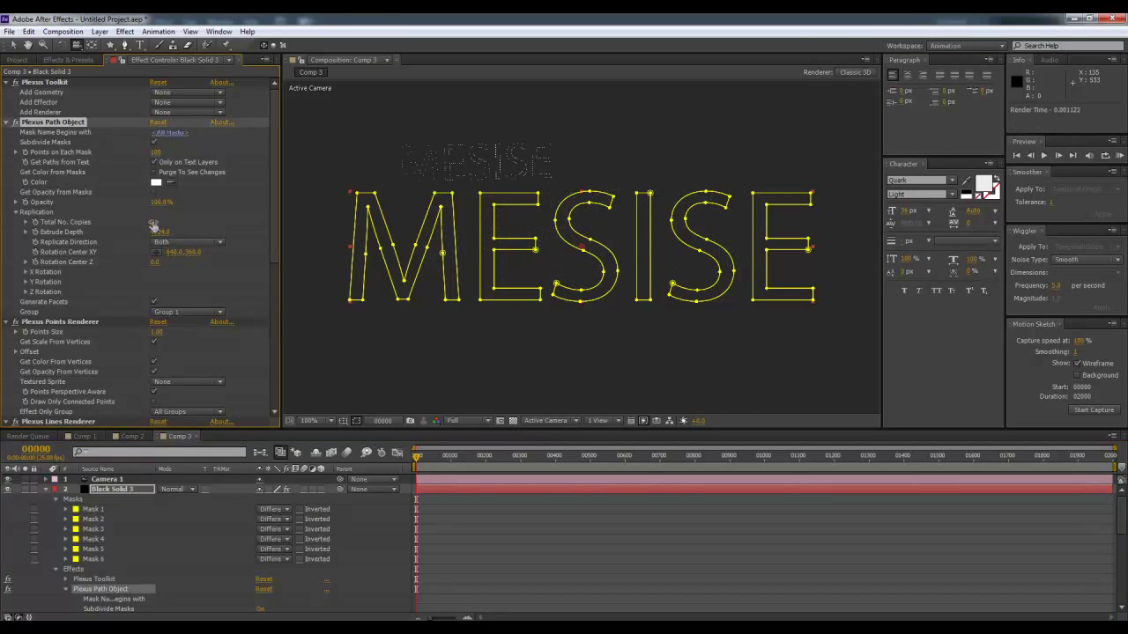
{"action": "type", "text": "20"}
{"action": "key", "text": "Return"}
{"action": "mouse_move", "coordinate": [650, 260]}
{"action": "left_mouse_down"}
{"action": "mouse_move", "coordinate": [681, 275]}
{"action": "mouse_move", "coordinate": [584, 309]}
{"action": "mouse_move", "coordinate": [731, 262]}
{"action": "left_mouse_up"}
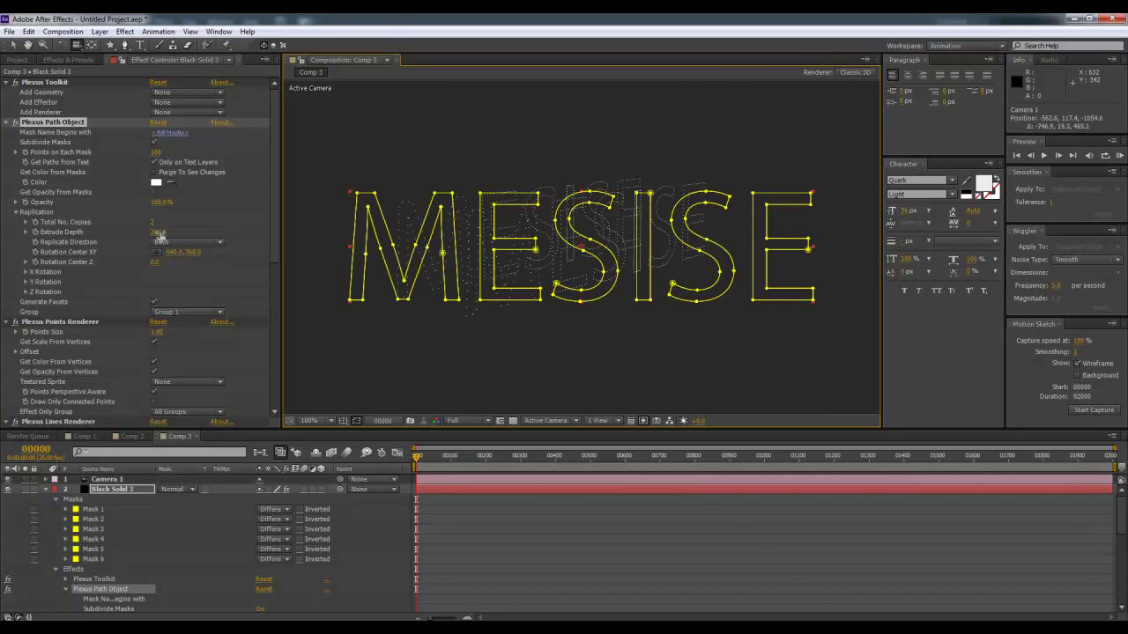
{"action": "left_click_drag", "start_coordinate": [157, 232], "coordinate": [257, 265]}
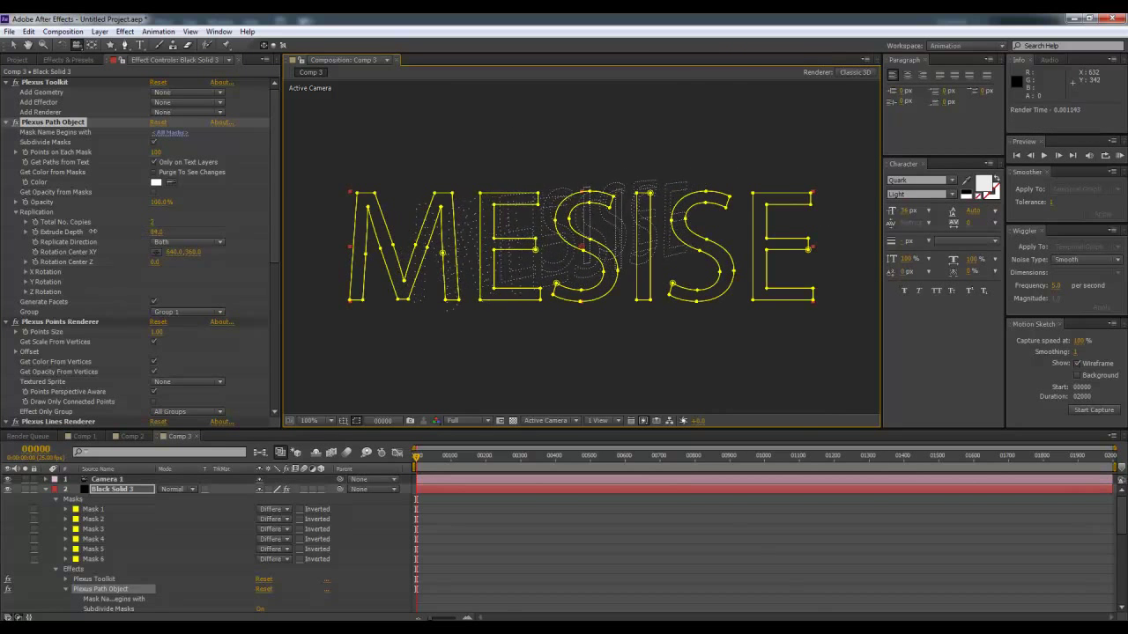
{"action": "left_click_drag", "start_coordinate": [448, 259], "coordinate": [584, 232]}
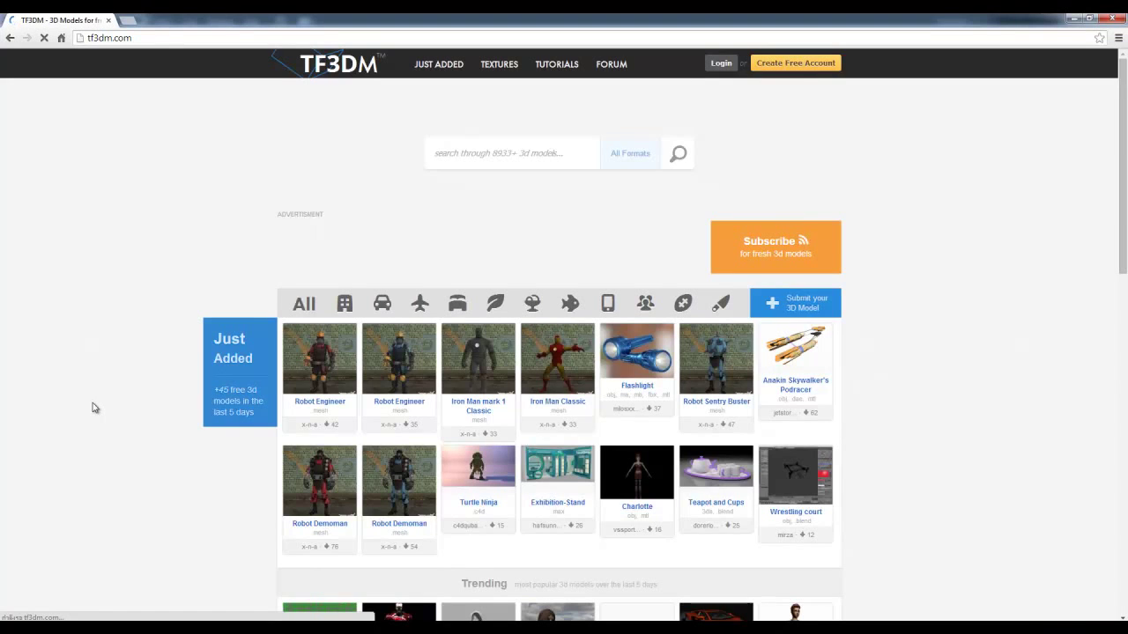
- Browse the TF3DM results and open the Iron Man Classic model page
{"action": "scroll", "coordinate": [95, 407], "scroll_direction": "down", "scroll_amount": 2}
{"action": "scroll", "coordinate": [95, 407], "scroll_direction": "down", "scroll_amount": 1}
{"action": "scroll", "coordinate": [106, 408], "scroll_direction": "down", "scroll_amount": 2}
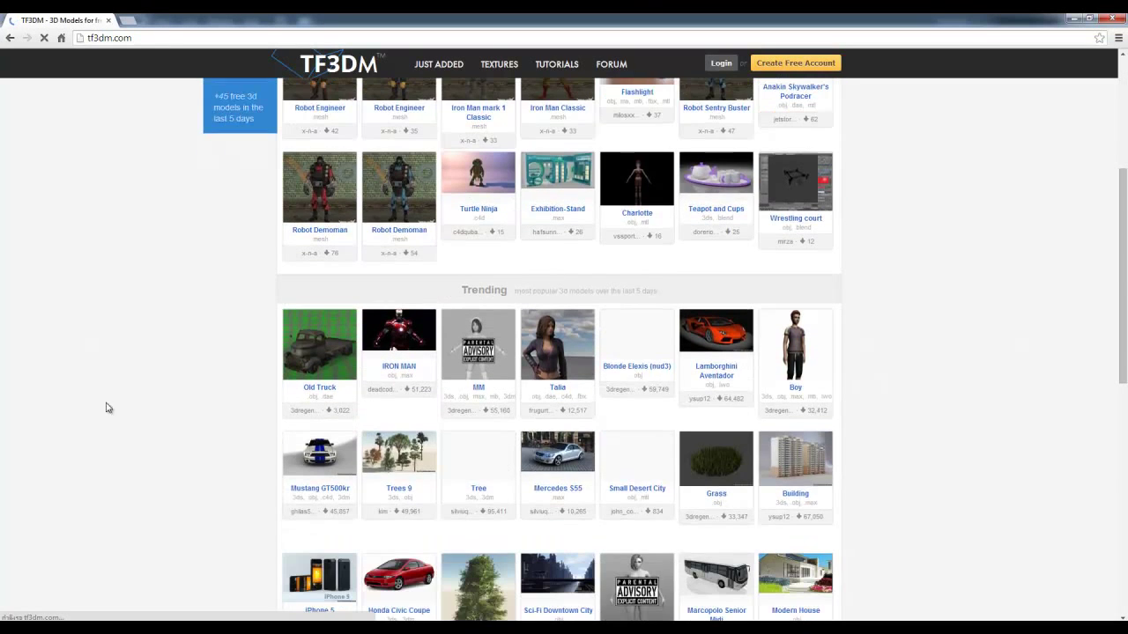
{"action": "scroll", "coordinate": [580, 492], "scroll_direction": "down", "scroll_amount": 1}
{"action": "scroll", "coordinate": [581, 491], "scroll_direction": "down", "scroll_amount": 1}
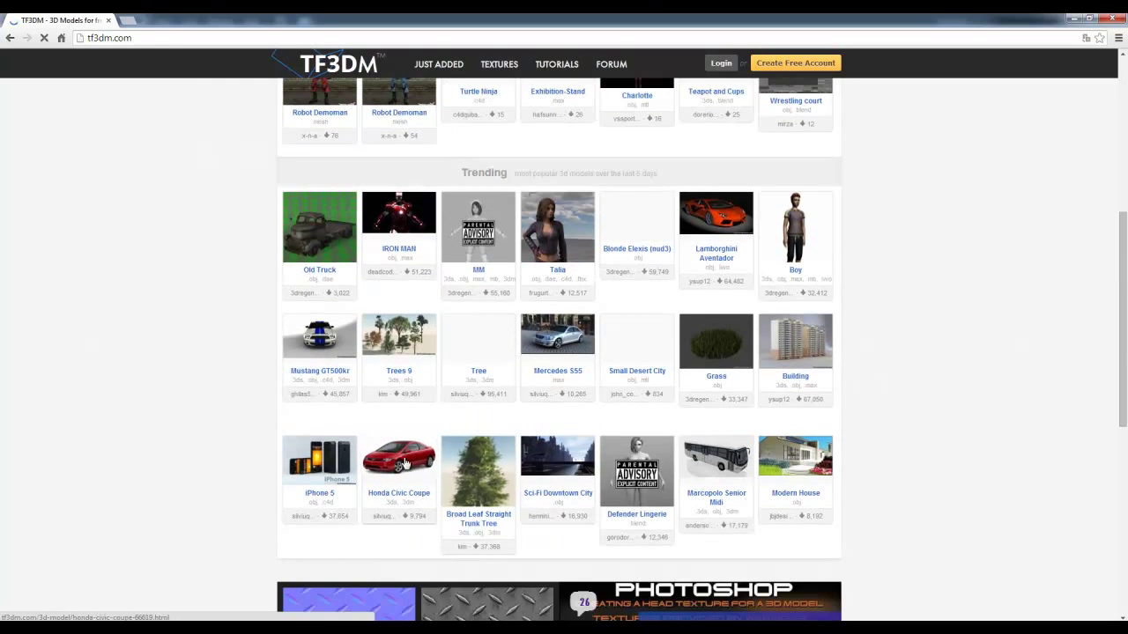
{"action": "scroll", "coordinate": [533, 390], "scroll_direction": "up", "scroll_amount": 3}
{"action": "scroll", "coordinate": [535, 396], "scroll_direction": "up", "scroll_amount": 3}
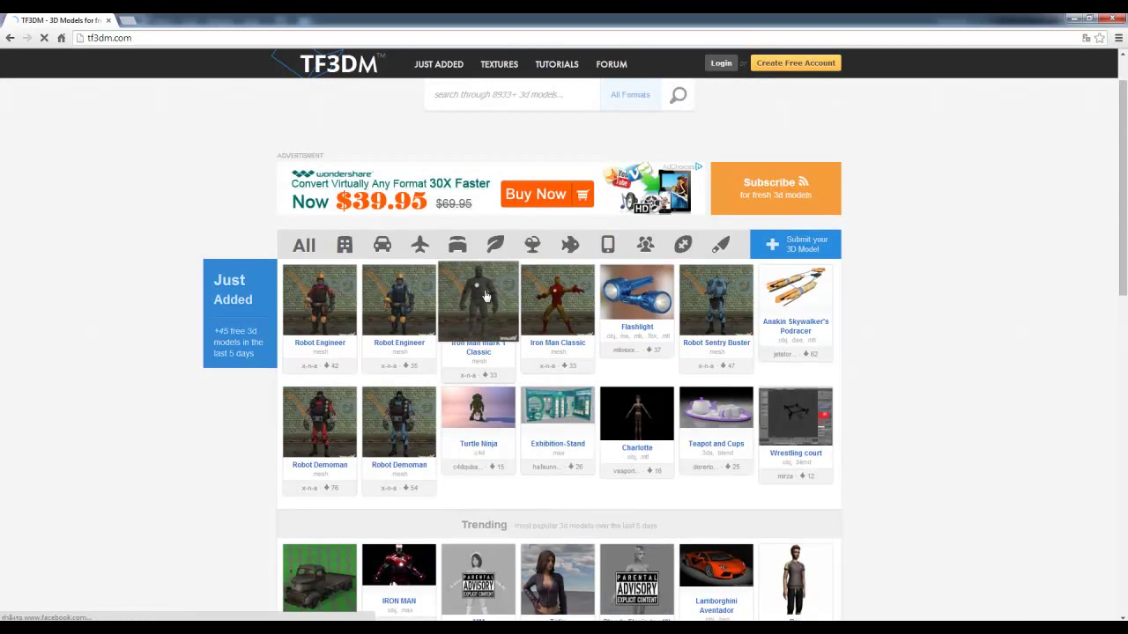
{"action": "left_click", "coordinate": [555, 293]}
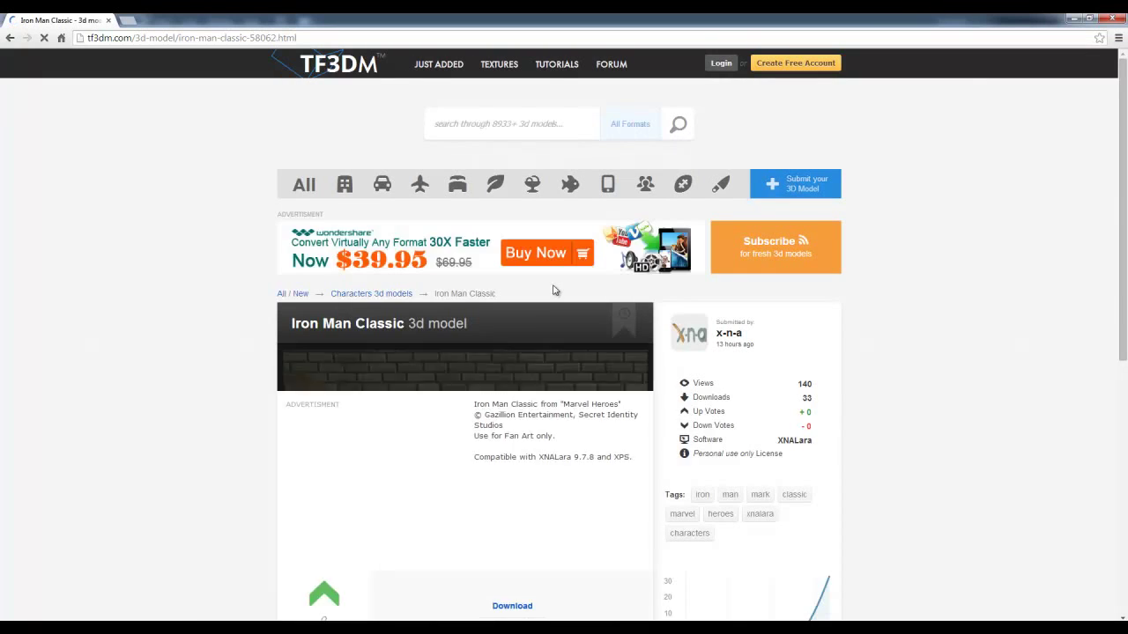
- Open the related rigged IRON MAN model page
{"action": "scroll", "coordinate": [571, 408], "scroll_direction": "down", "scroll_amount": 2}
{"action": "scroll", "coordinate": [571, 408], "scroll_direction": "down", "scroll_amount": 4}
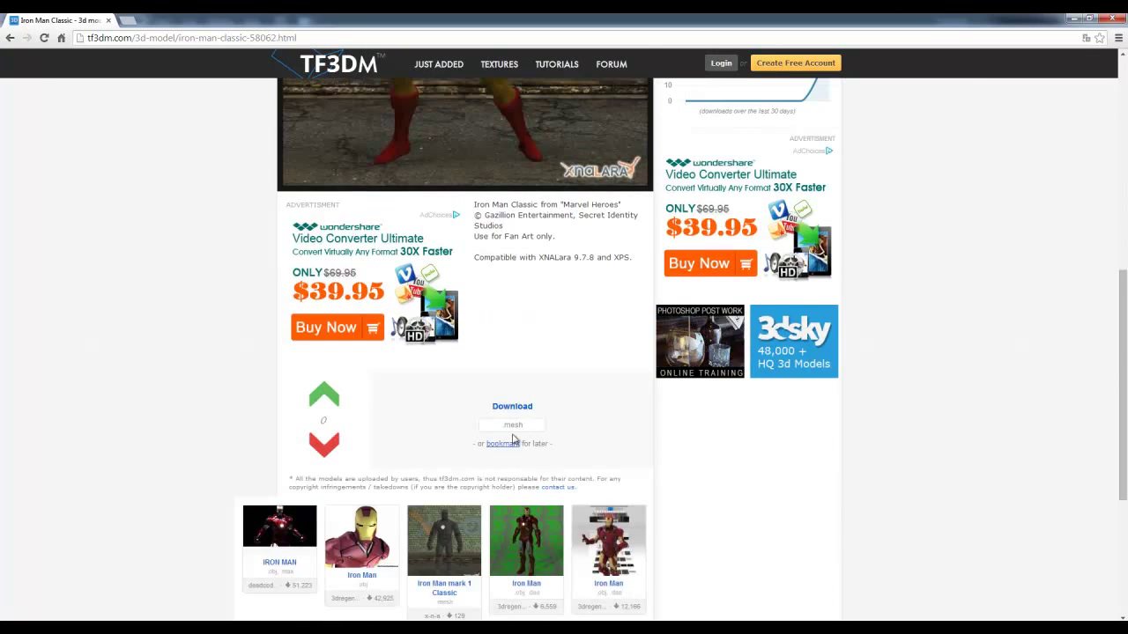
{"action": "scroll", "coordinate": [529, 405], "scroll_direction": "up", "scroll_amount": 4}
{"action": "scroll", "coordinate": [536, 405], "scroll_direction": "up", "scroll_amount": 2}
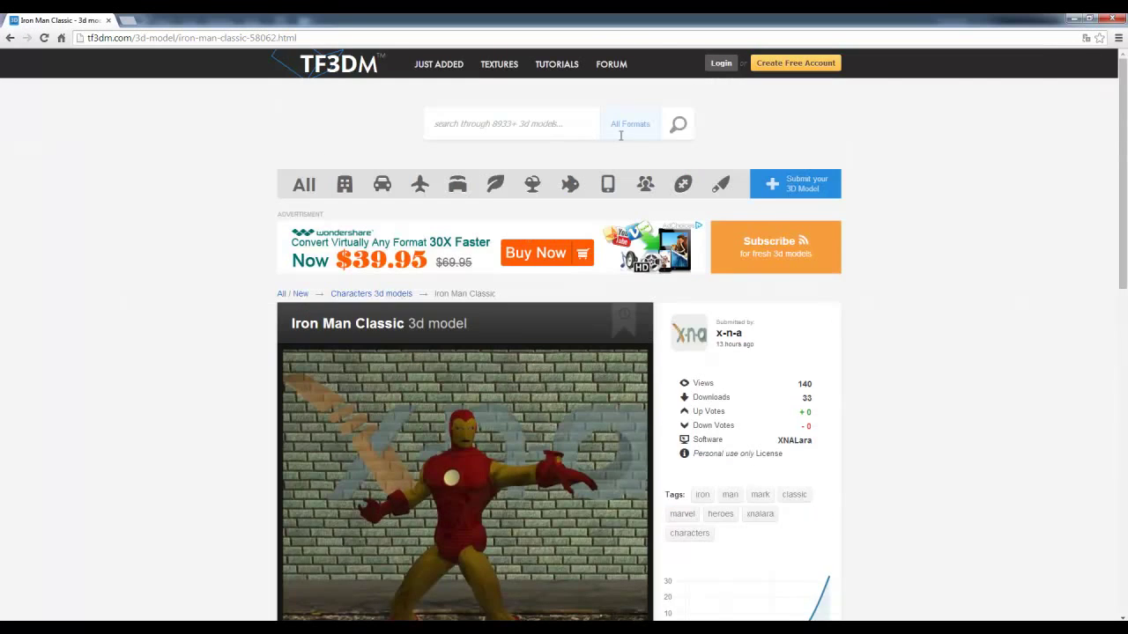
{"action": "scroll", "coordinate": [576, 352], "scroll_direction": "down", "scroll_amount": 3}
{"action": "scroll", "coordinate": [572, 357], "scroll_direction": "down", "scroll_amount": 1}
{"action": "scroll", "coordinate": [572, 360], "scroll_direction": "down", "scroll_amount": 2}
{"action": "scroll", "coordinate": [541, 411], "scroll_direction": "down", "scroll_amount": 3}
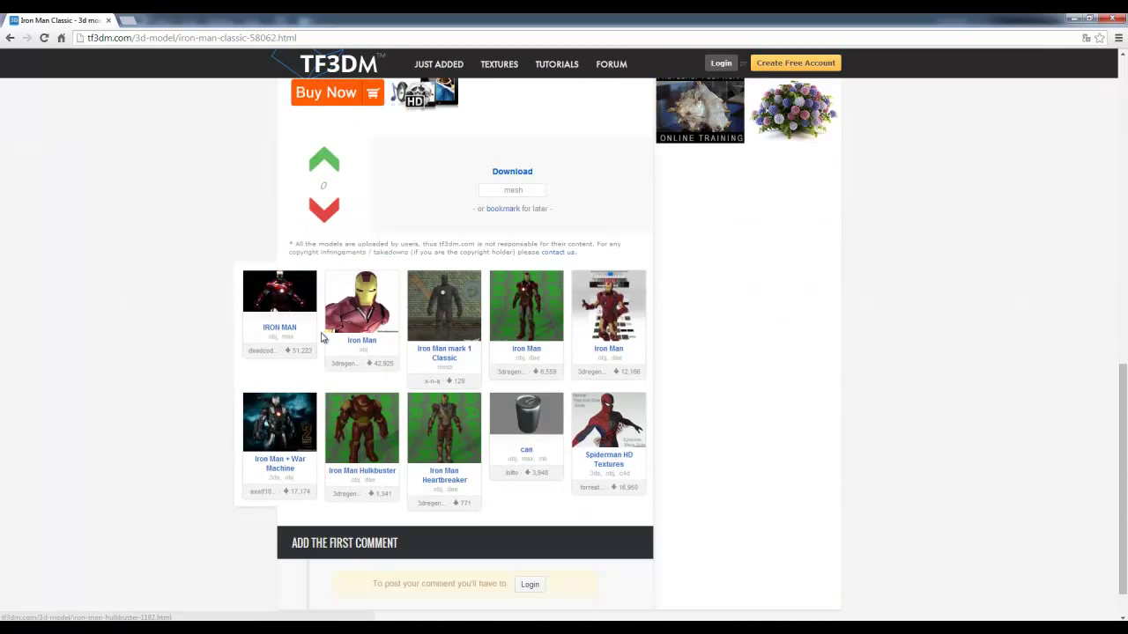
{"action": "left_click", "coordinate": [282, 307]}
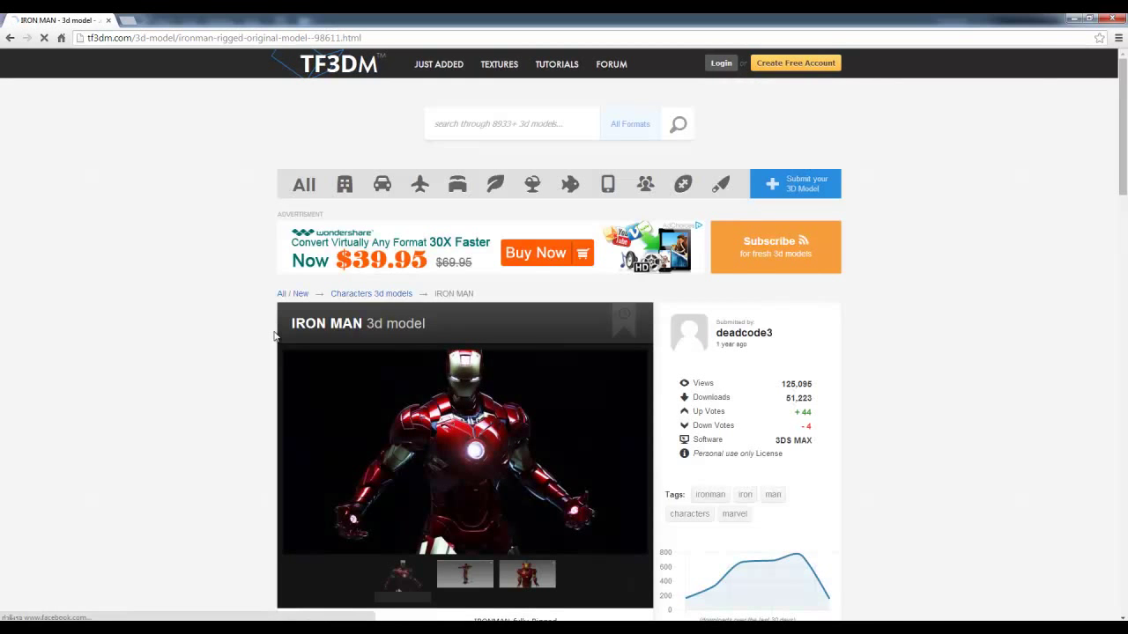
- View the IRON MAN model's second and third preview images, then start the download
{"action": "scroll", "coordinate": [387, 382], "scroll_direction": "down", "scroll_amount": 2}
{"action": "left_click", "coordinate": [456, 390]}
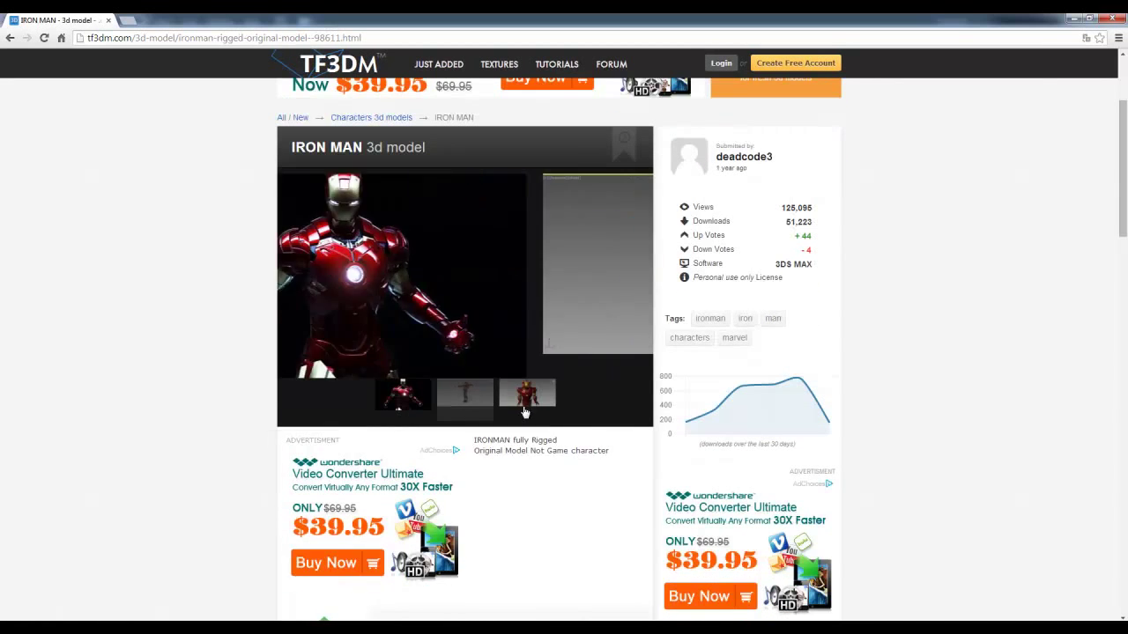
{"action": "left_click", "coordinate": [529, 377]}
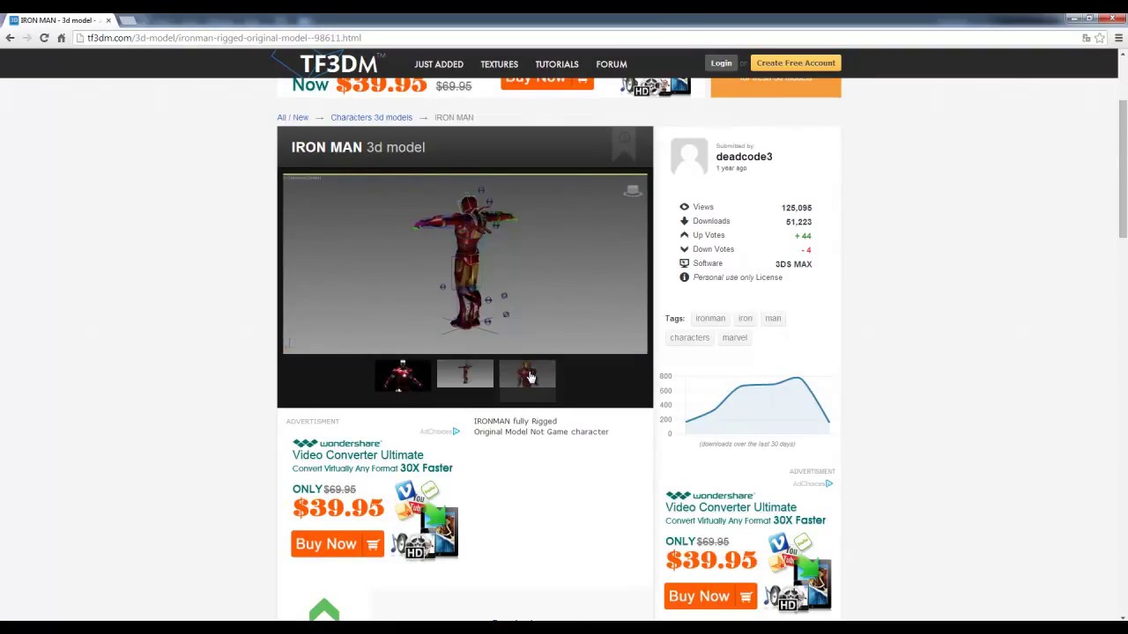
{"action": "scroll", "coordinate": [530, 377], "scroll_direction": "down", "scroll_amount": 3}
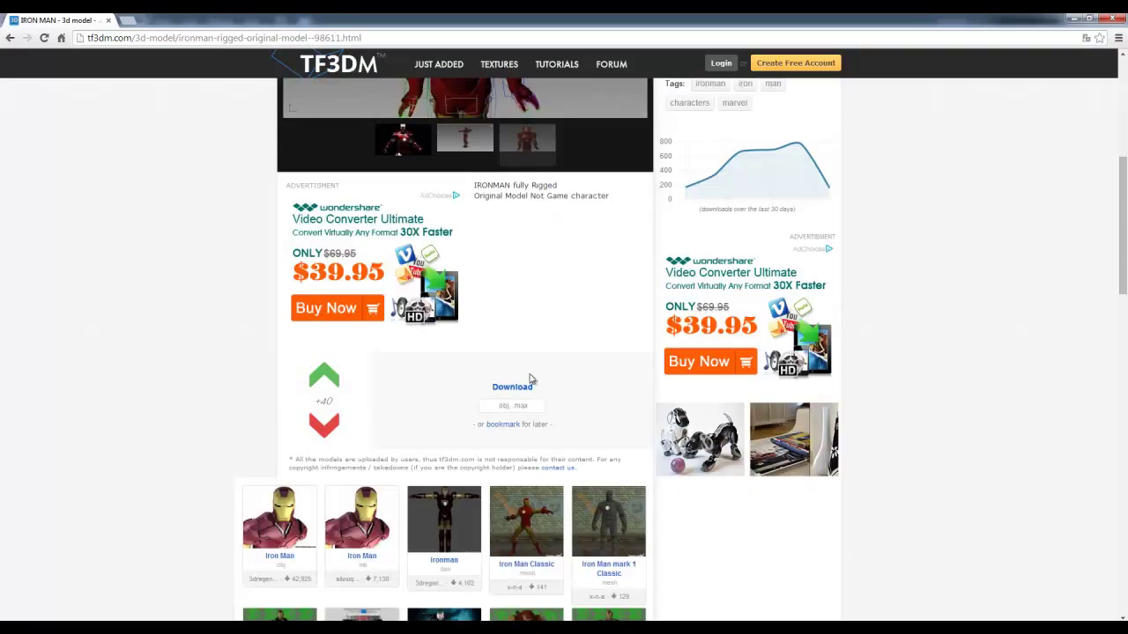
{"action": "left_click", "coordinate": [513, 388]}
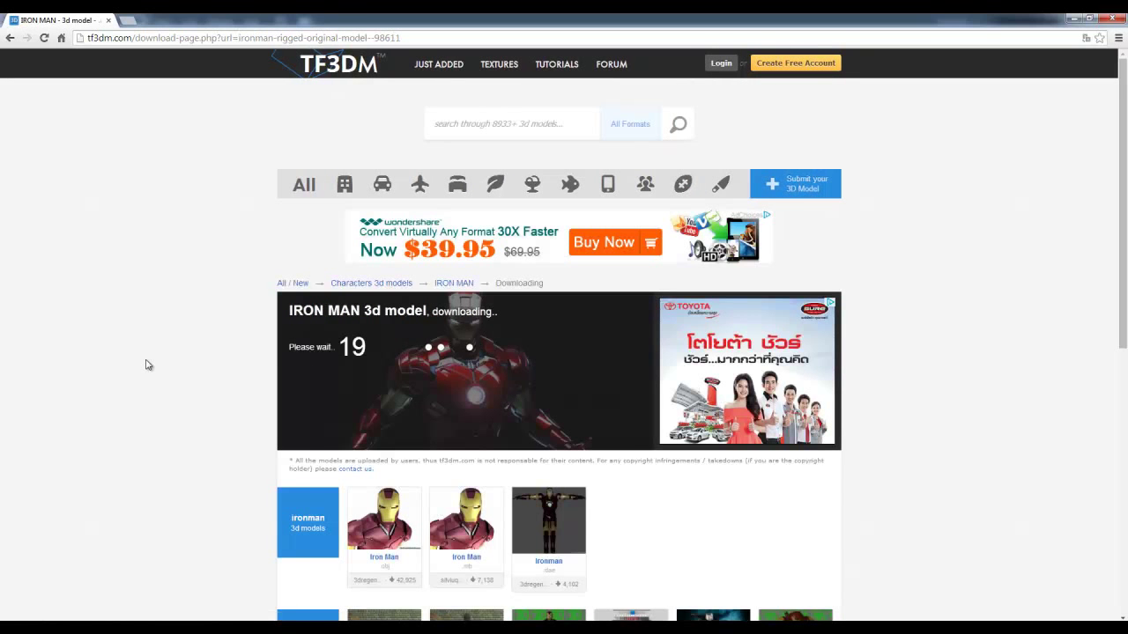
{"action": "scroll", "coordinate": [147, 366], "scroll_direction": "down", "scroll_amount": 1}
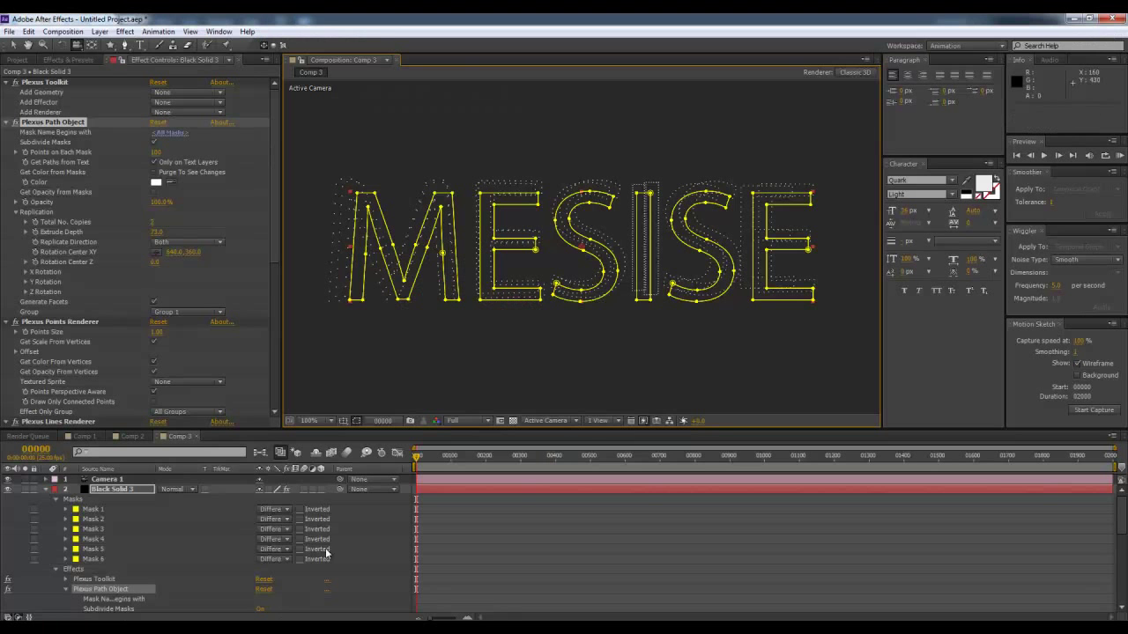
- Deselect Black Solid 3 and create a new empty composition, Comp 4, from the Project panel
{"action": "left_click", "coordinate": [394, 497]}
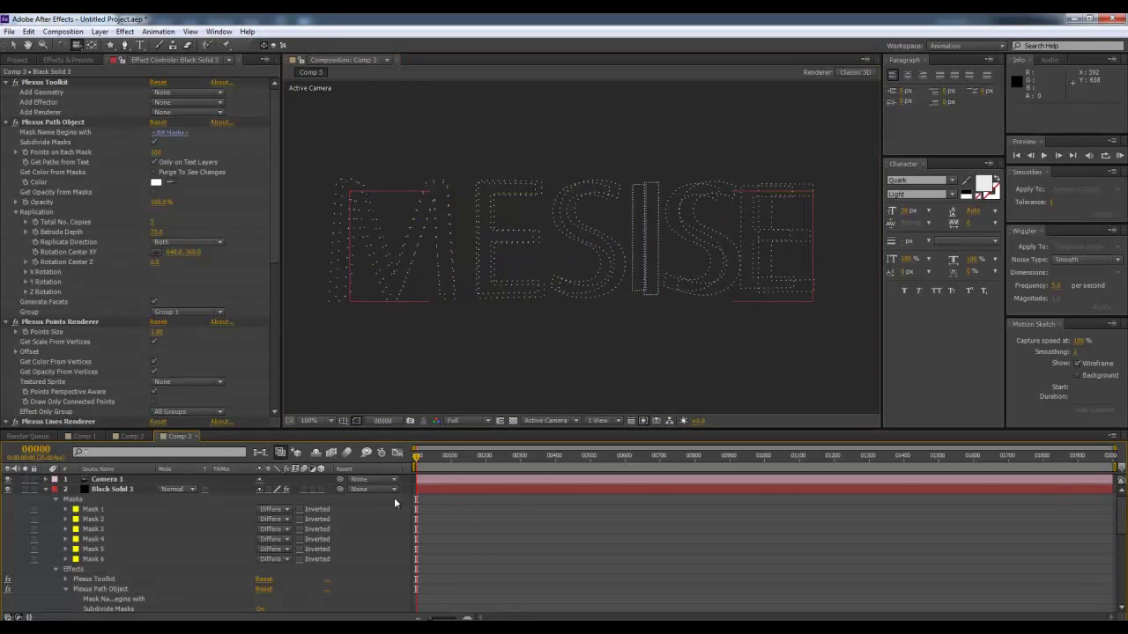
{"action": "left_click", "coordinate": [16, 59]}
{"action": "right_click", "coordinate": [121, 298]}
{"action": "left_click", "coordinate": [164, 305]}
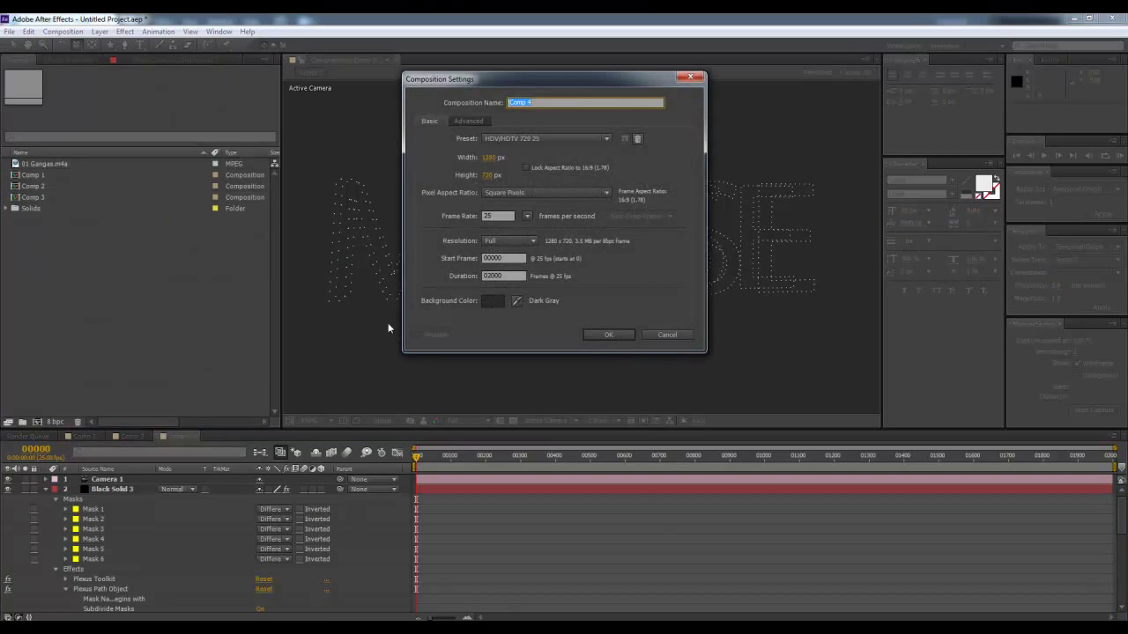
{"action": "left_click", "coordinate": [604, 335]}
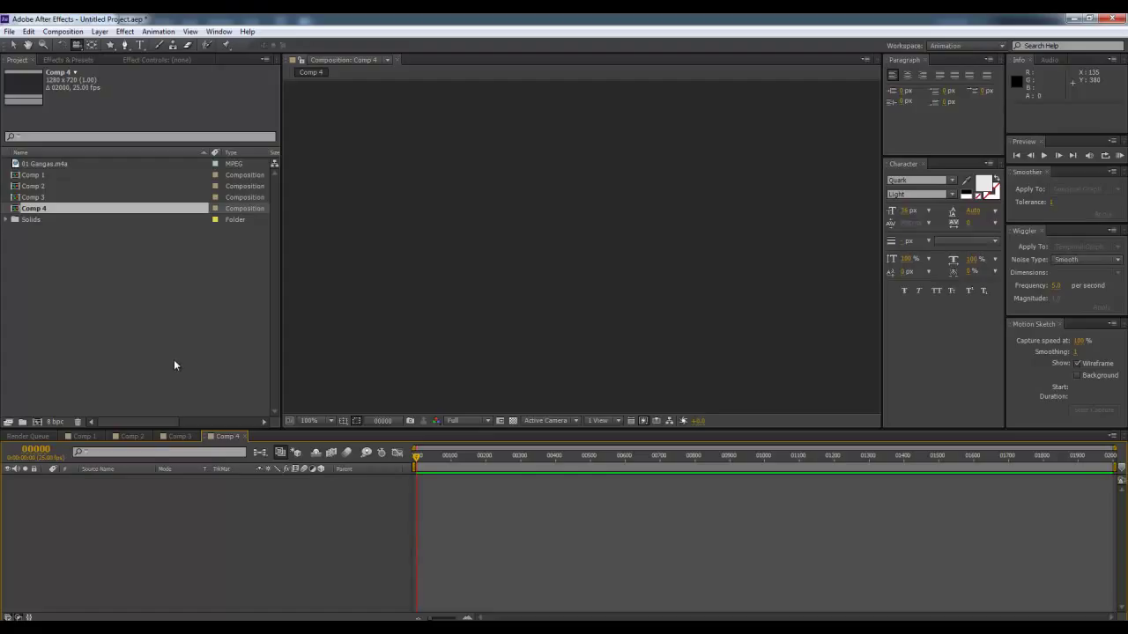
- Bring in the 001.obj model and open Solid Settings for a new solid in Comp 4
{"action": "left_click_drag", "start_coordinate": [36, 182], "coordinate": [602, 570]}
{"action": "right_click", "coordinate": [588, 520]}
{"action": "mouse_move", "coordinate": [644, 396]}
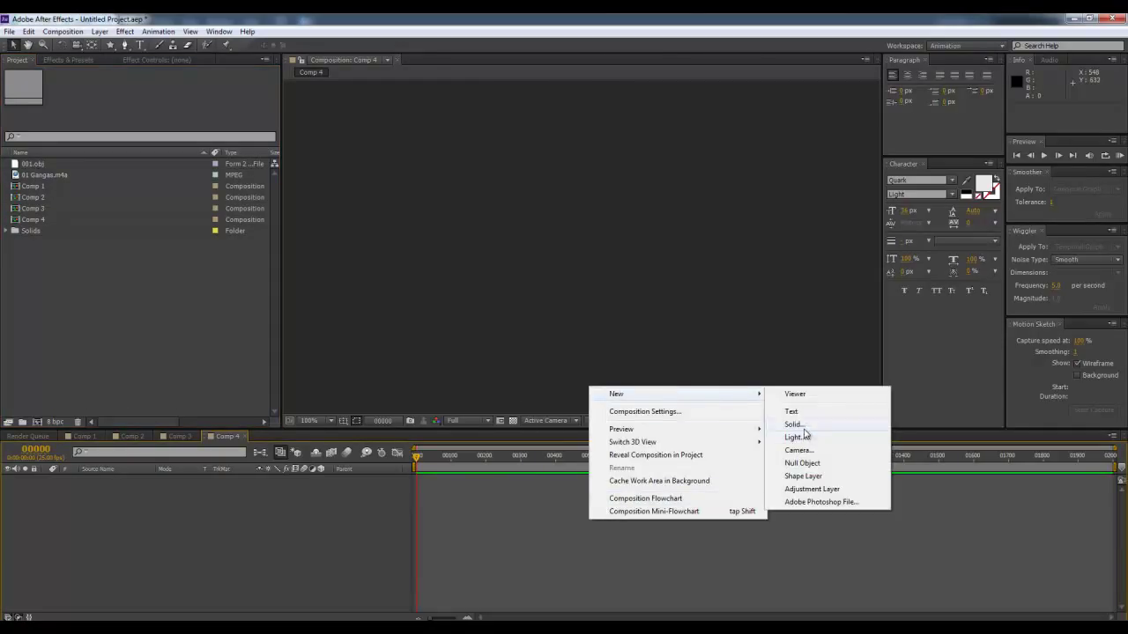
{"action": "left_click", "coordinate": [798, 425]}
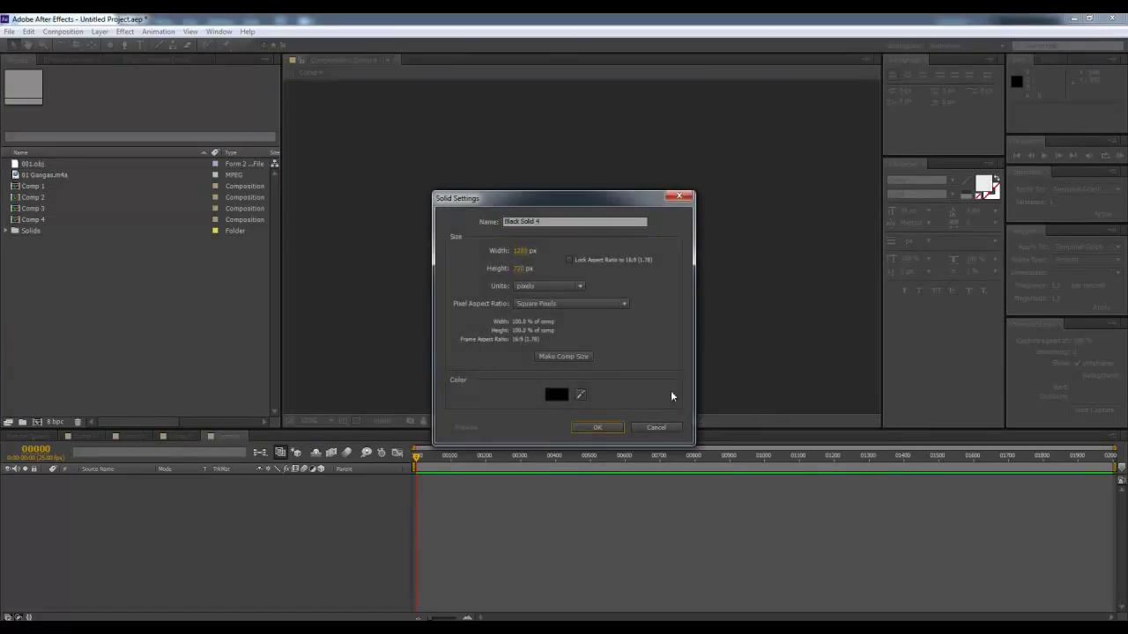
- Create Black Solid 4 and apply Trapcode Form to it
{"action": "left_click", "coordinate": [597, 427]}
{"action": "left_click", "coordinate": [68, 59]}
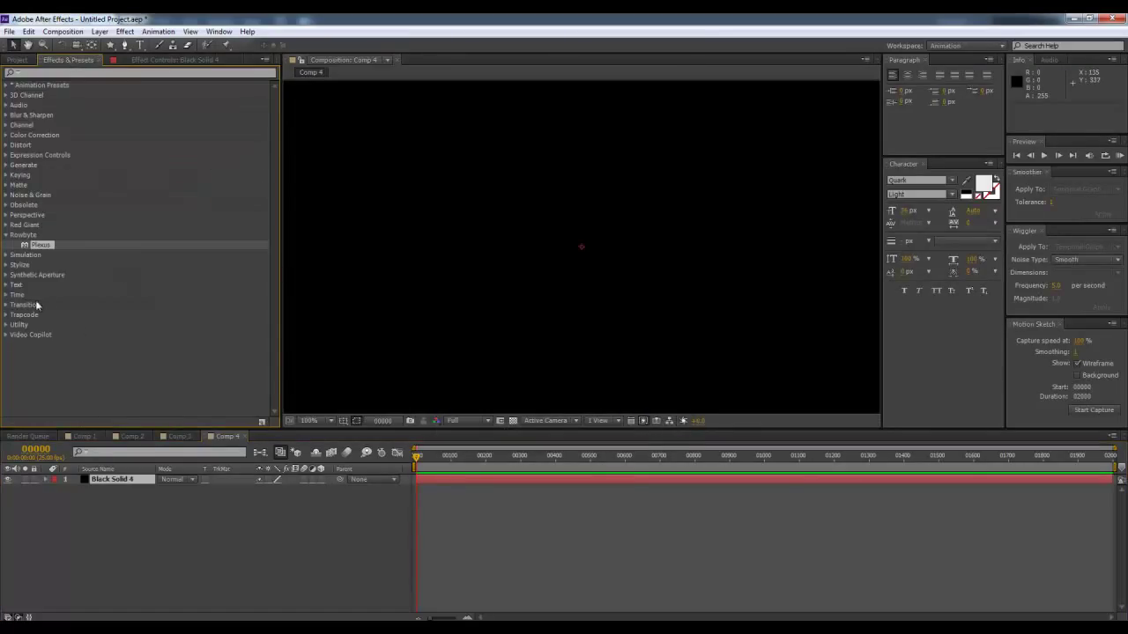
{"action": "left_click", "coordinate": [6, 315]}
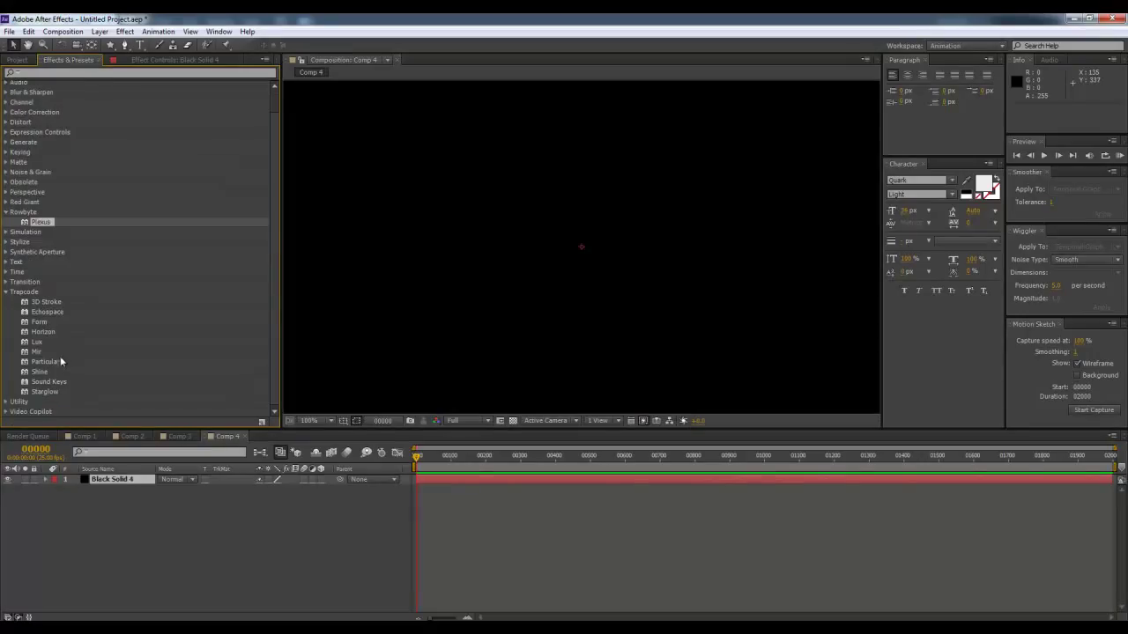
{"action": "left_click_drag", "start_coordinate": [49, 323], "coordinate": [553, 479]}
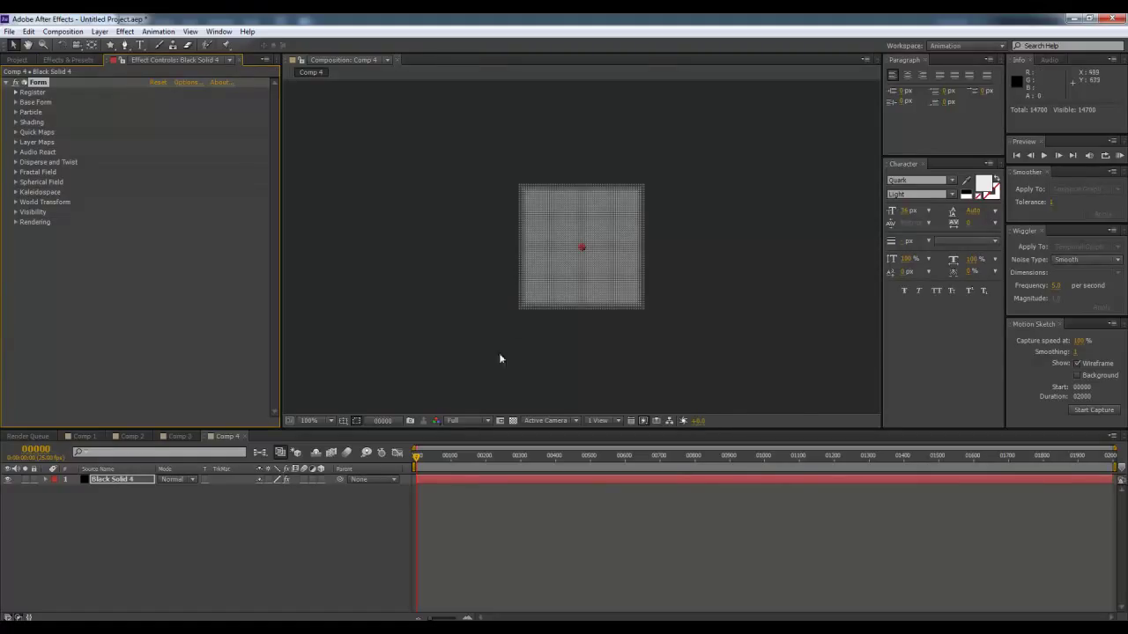
- Add Camera 1 and orbit to view Form's particle grid in 3D
{"action": "right_click", "coordinate": [492, 539]}
{"action": "mouse_move", "coordinate": [618, 414]}
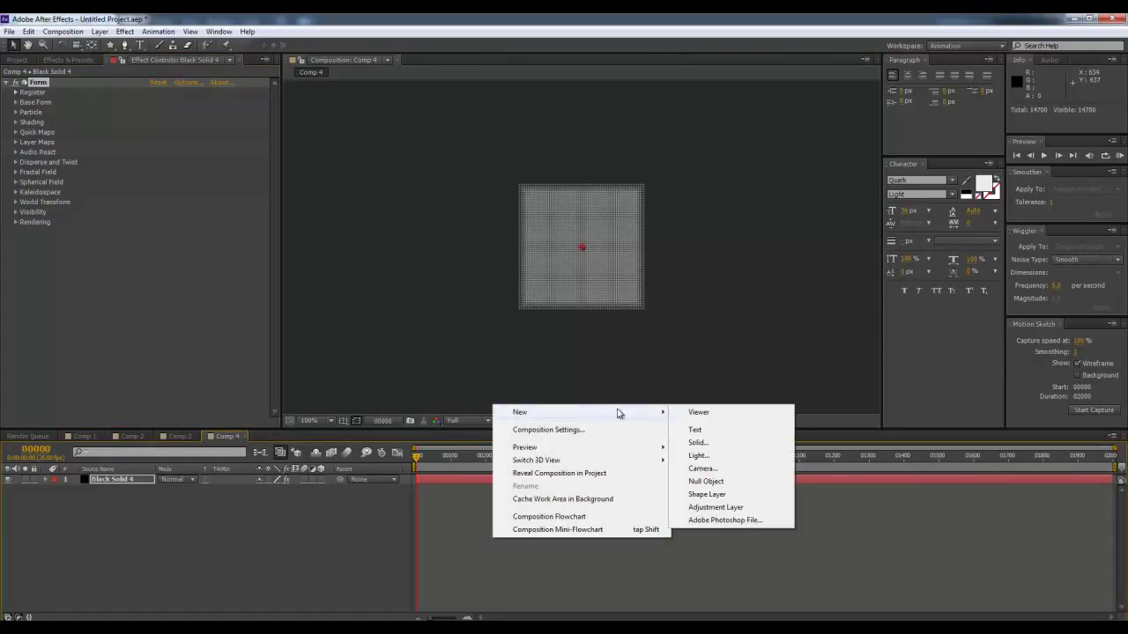
{"action": "left_click", "coordinate": [705, 468]}
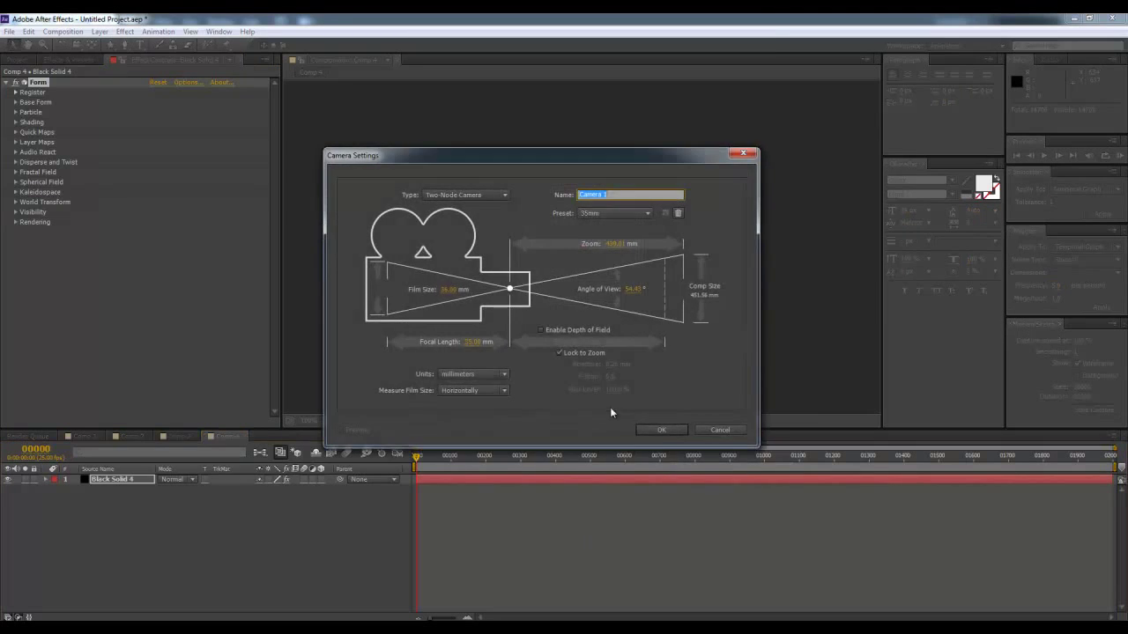
{"action": "left_click", "coordinate": [659, 430]}
{"action": "key", "text": "c"}
{"action": "mouse_move", "coordinate": [534, 336]}
{"action": "left_mouse_down"}
{"action": "mouse_move", "coordinate": [627, 281]}
{"action": "mouse_move", "coordinate": [541, 273]}
{"action": "mouse_move", "coordinate": [424, 545]}
{"action": "left_mouse_up"}
{"action": "left_click", "coordinate": [434, 491]}
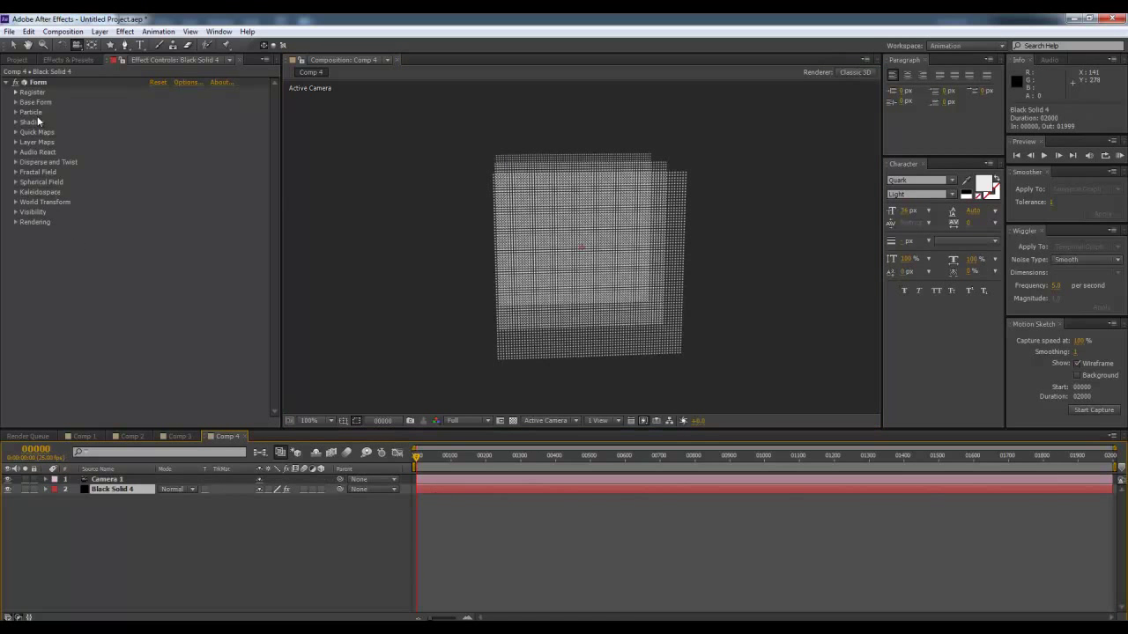
- Set Form's Base Form to OBJ Model and expand its OBJ Settings
{"action": "left_click", "coordinate": [15, 103]}
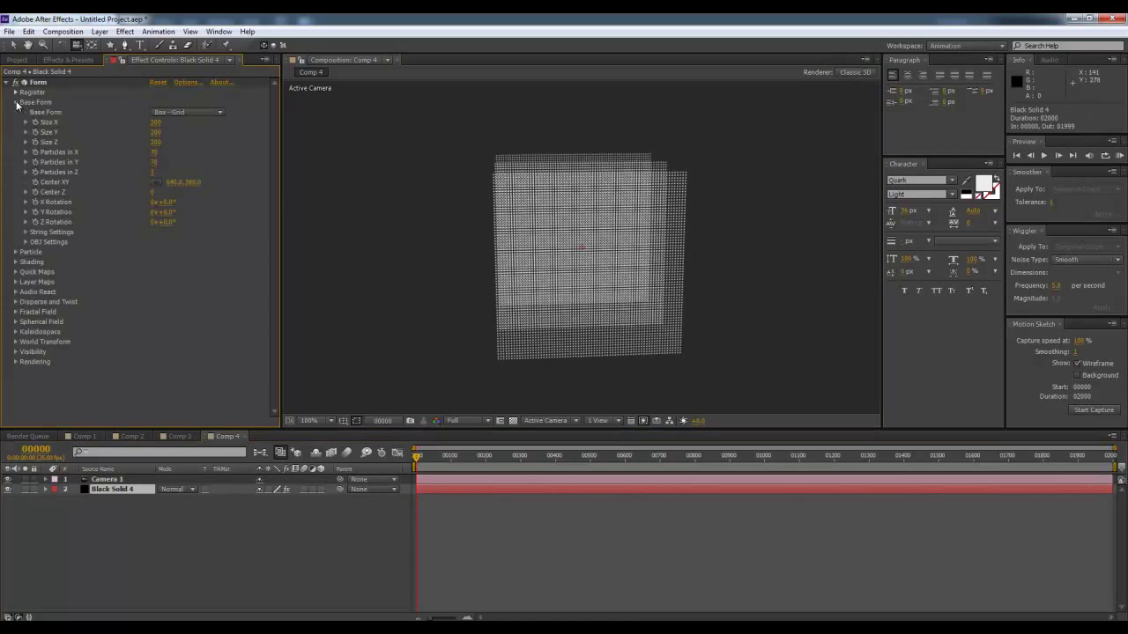
{"action": "left_click", "coordinate": [160, 111]}
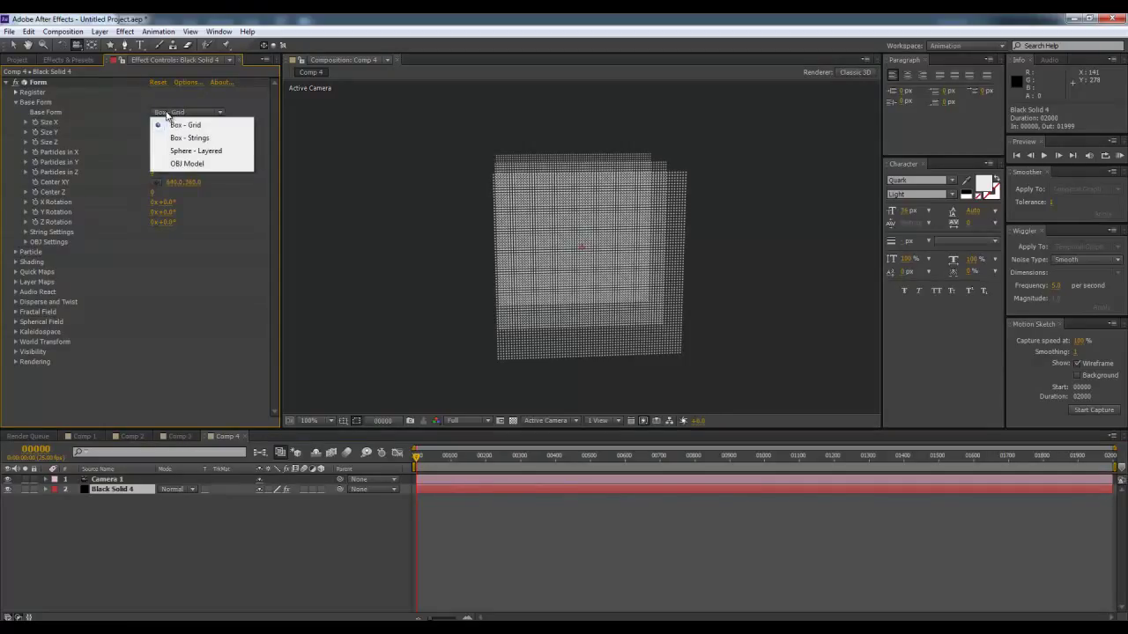
{"action": "left_click", "coordinate": [195, 165]}
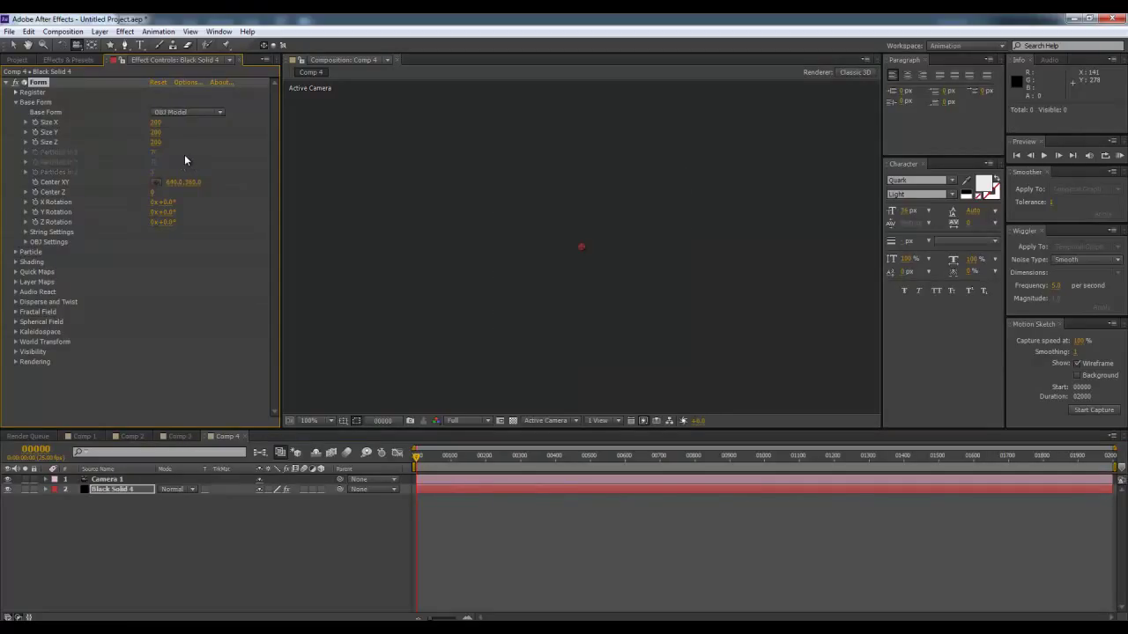
{"action": "left_click", "coordinate": [23, 246]}
{"action": "left_click", "coordinate": [25, 244]}
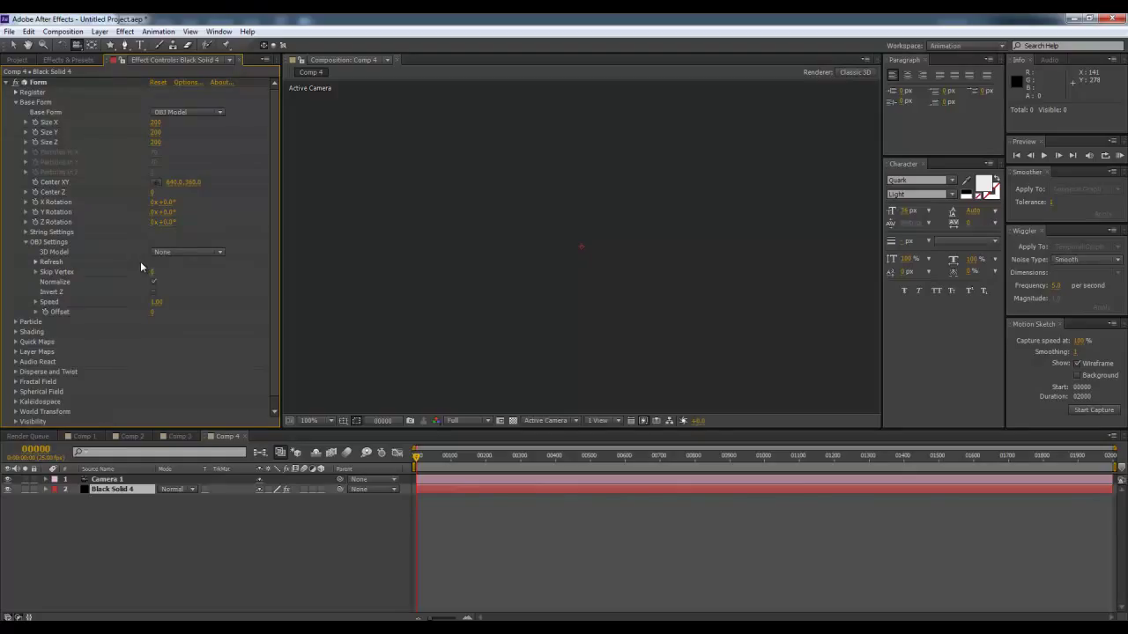
{"action": "left_click", "coordinate": [179, 252]}
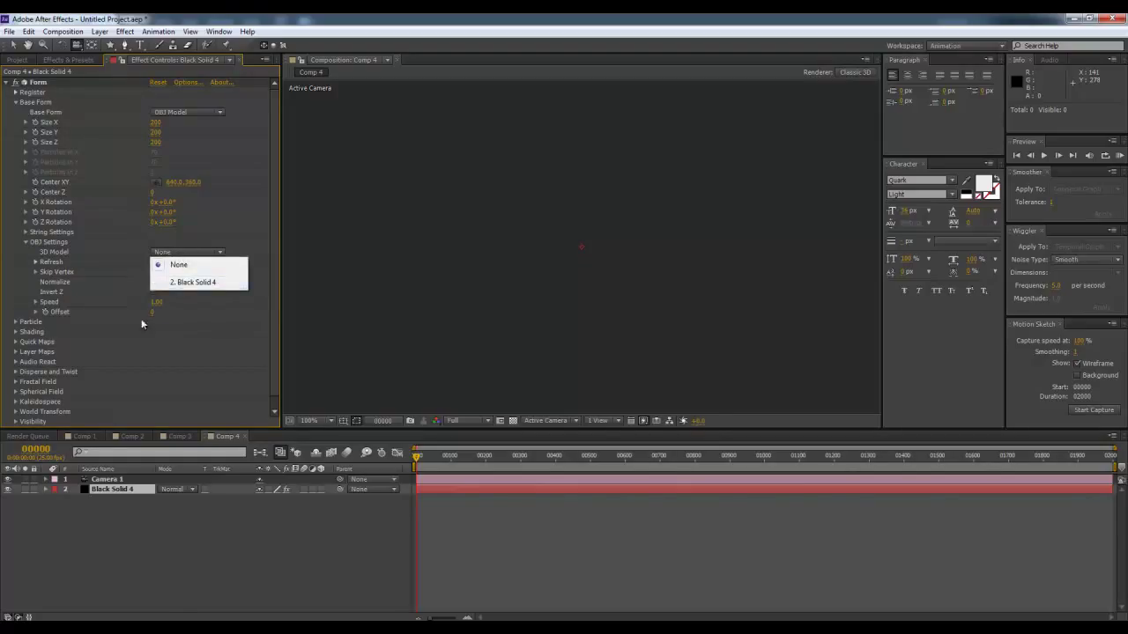
{"action": "left_click", "coordinate": [162, 376]}
- Add 001.obj to Comp 4, choose it as Form's 3D Model, and dolly the camera in
{"action": "left_click", "coordinate": [13, 437]}
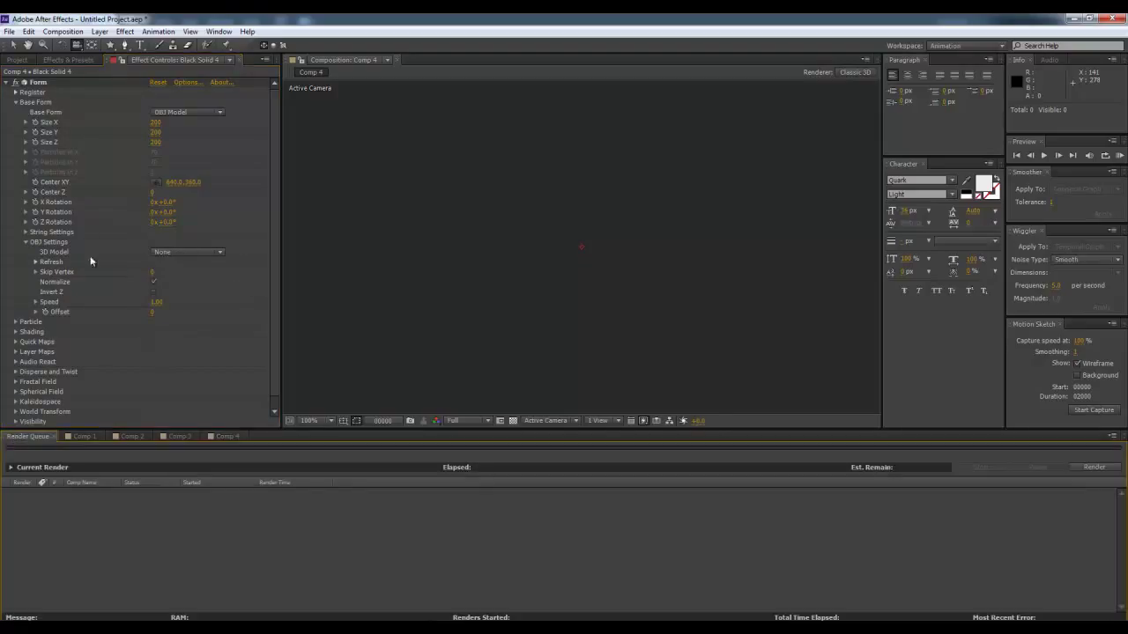
{"action": "left_click", "coordinate": [225, 437]}
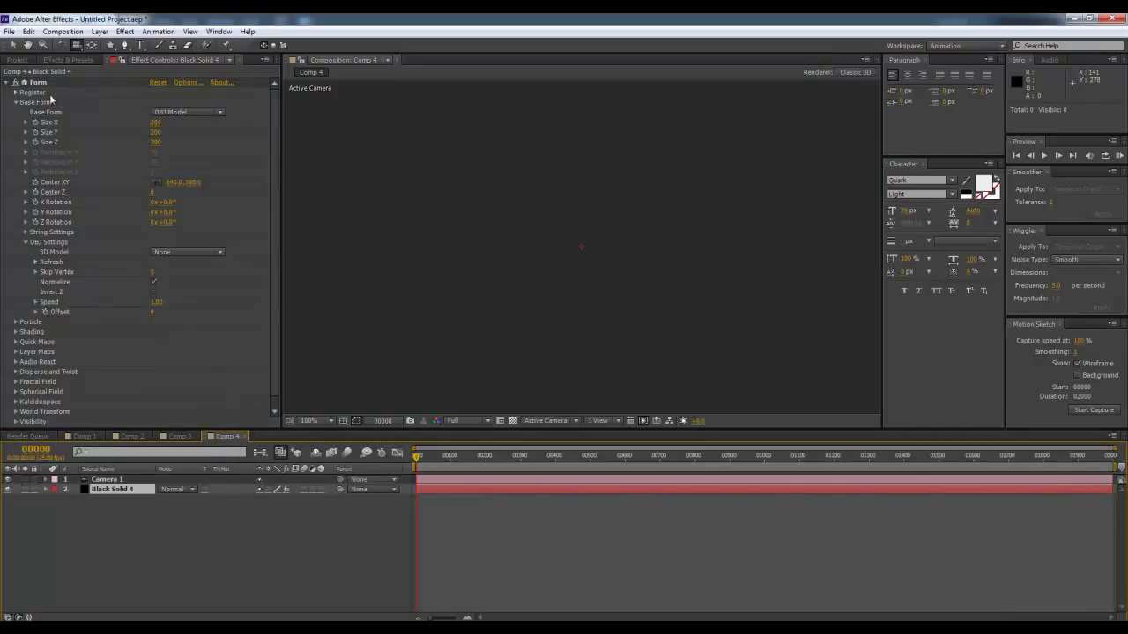
{"action": "left_click", "coordinate": [24, 60]}
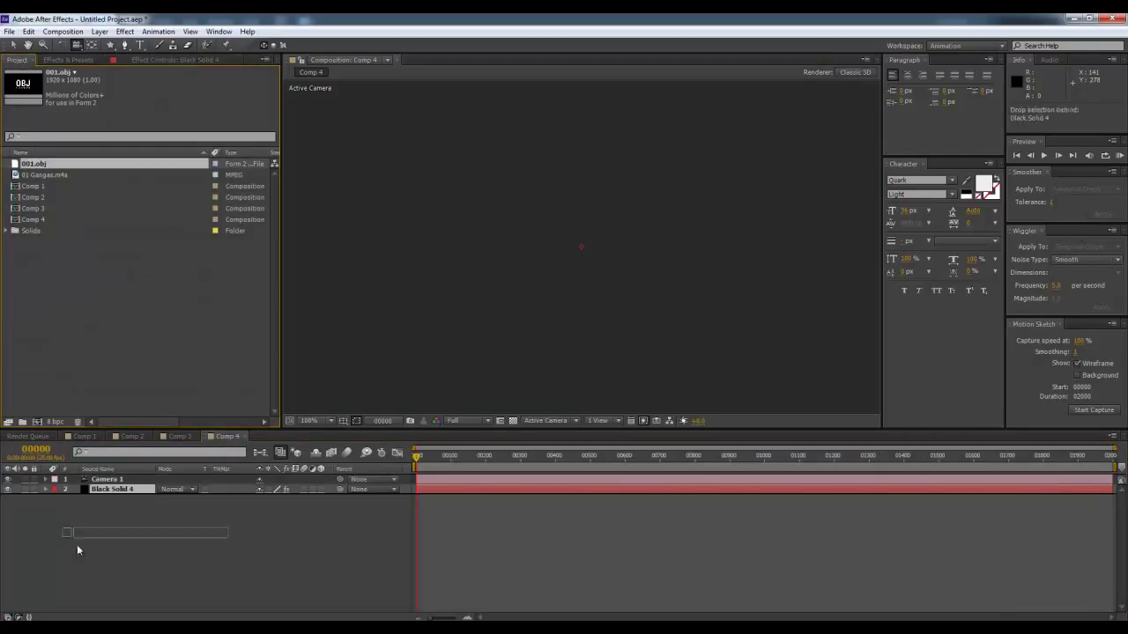
{"action": "left_click_drag", "start_coordinate": [31, 169], "coordinate": [45, 548]}
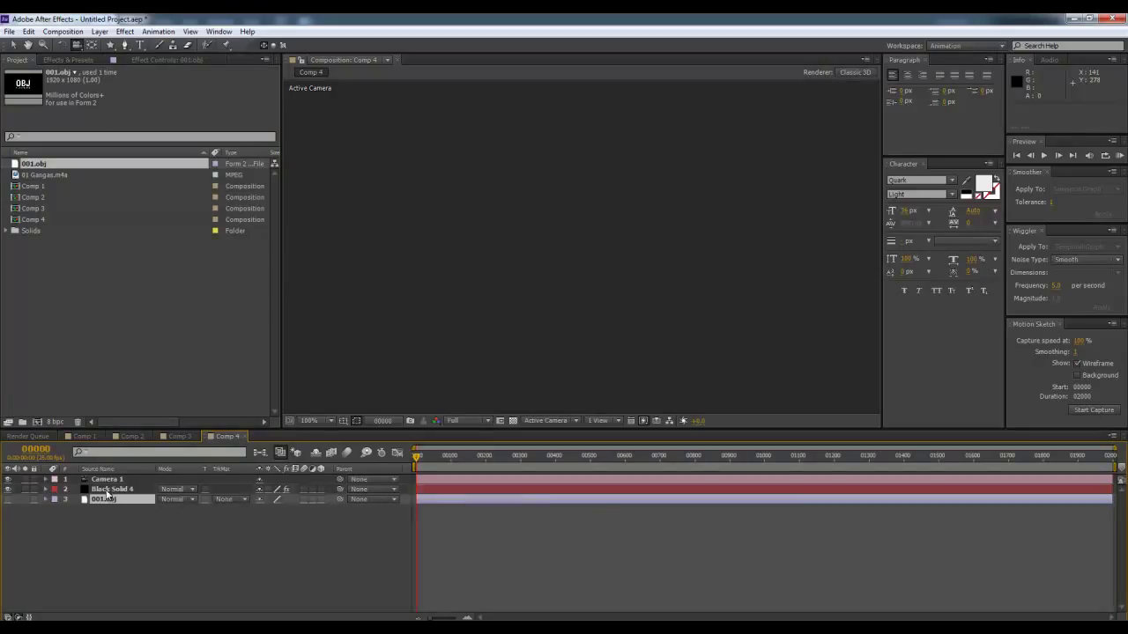
{"action": "left_click", "coordinate": [107, 490]}
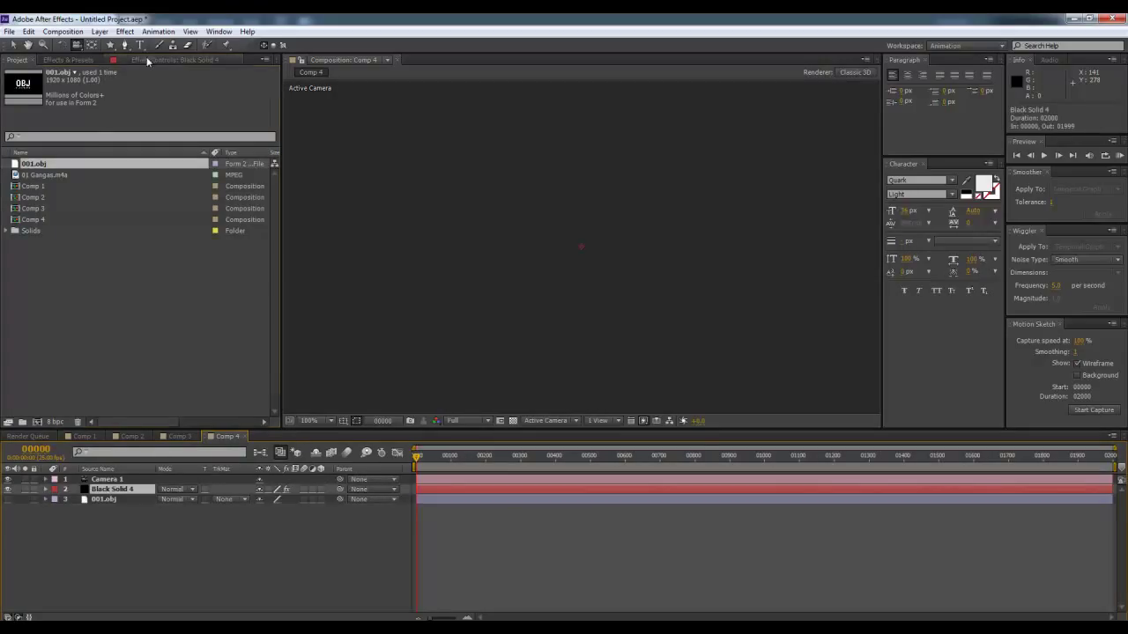
{"action": "left_click", "coordinate": [146, 60]}
{"action": "left_click", "coordinate": [168, 253]}
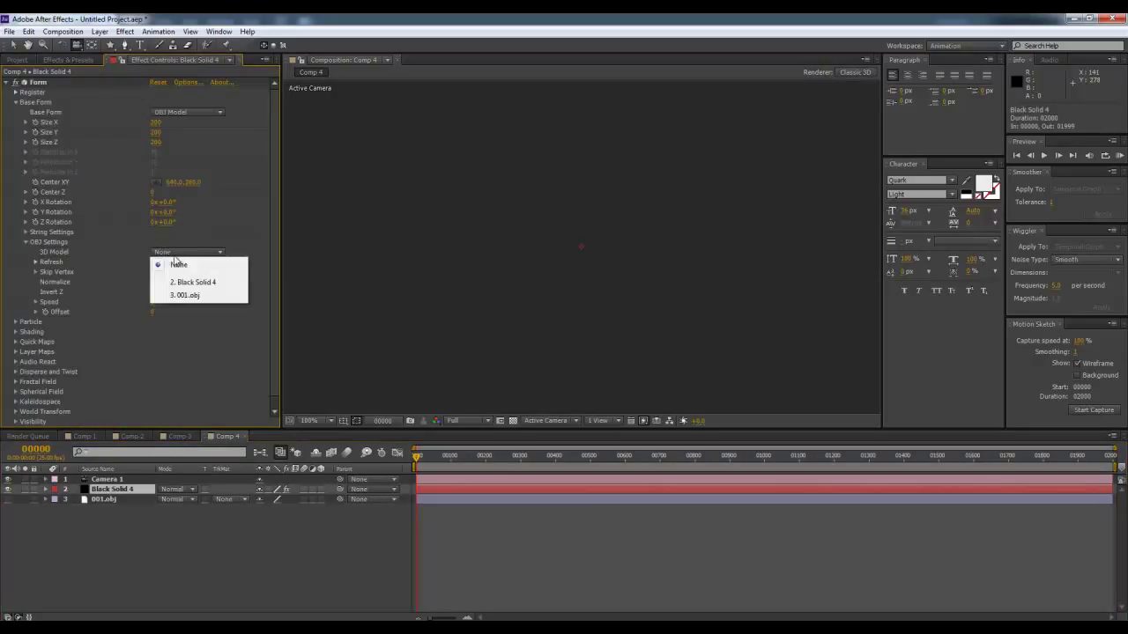
{"action": "left_click", "coordinate": [191, 296]}
{"action": "mouse_move", "coordinate": [536, 259]}
{"action": "left_mouse_down"}
{"action": "mouse_move", "coordinate": [716, 248]}
{"action": "mouse_move", "coordinate": [636, 242]}
{"action": "mouse_move", "coordinate": [433, 270]}
{"action": "left_mouse_up"}
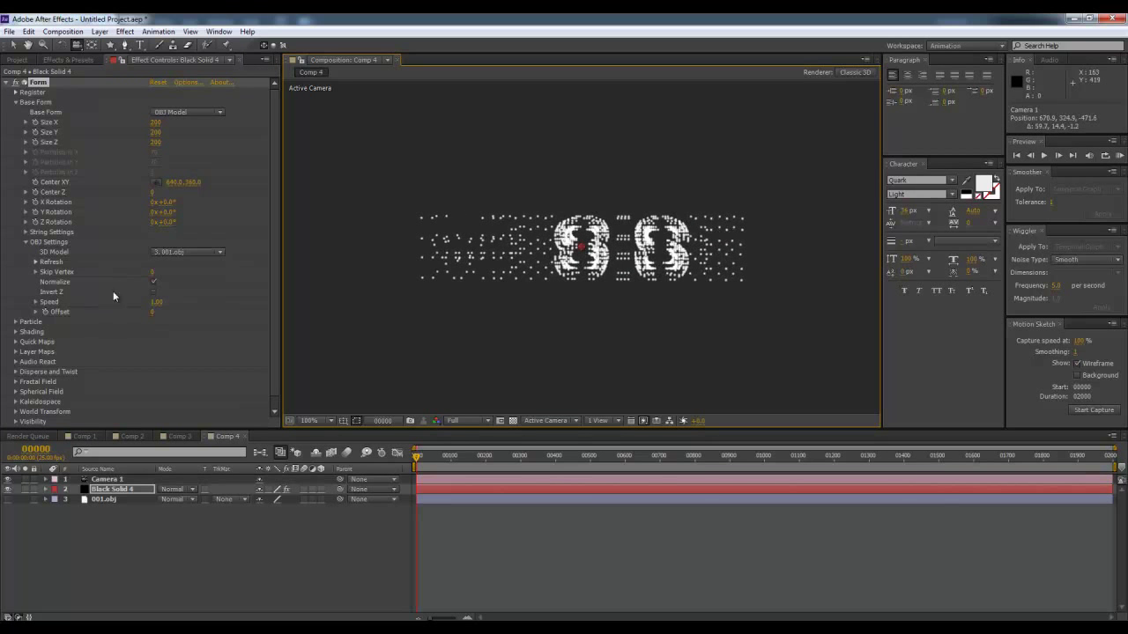
- Raise Form's Disperse to scatter the particles, orbit to check the cloud, then view Comp 3's MESISE text
{"action": "scroll", "coordinate": [118, 287], "scroll_direction": "down", "scroll_amount": 1}
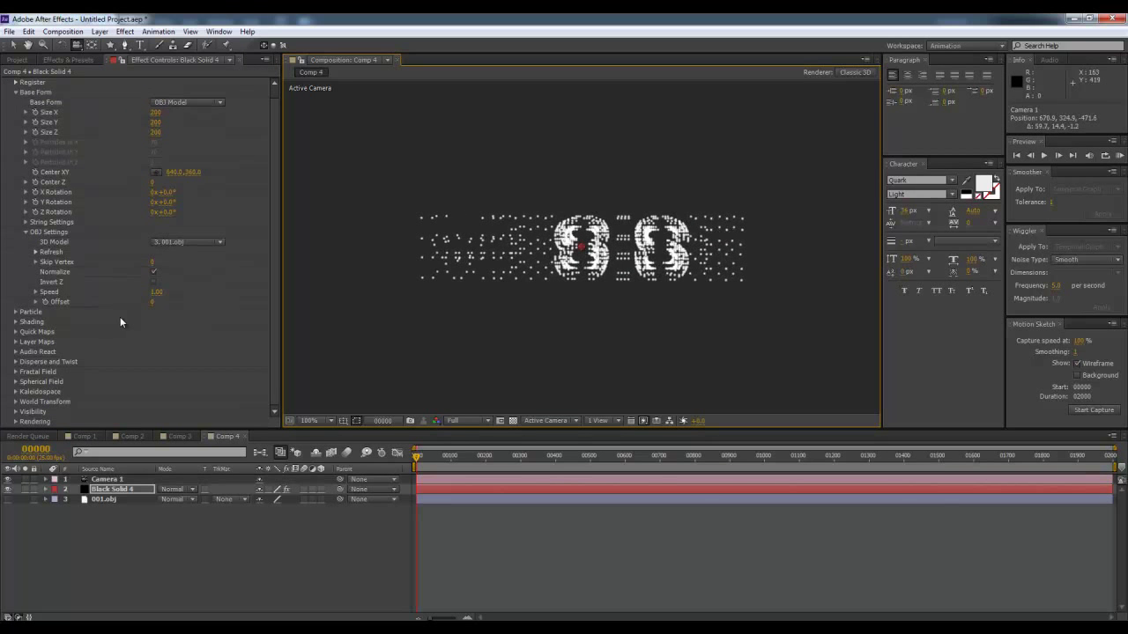
{"action": "left_click", "coordinate": [16, 362]}
{"action": "scroll", "coordinate": [21, 363], "scroll_direction": "down", "scroll_amount": 2}
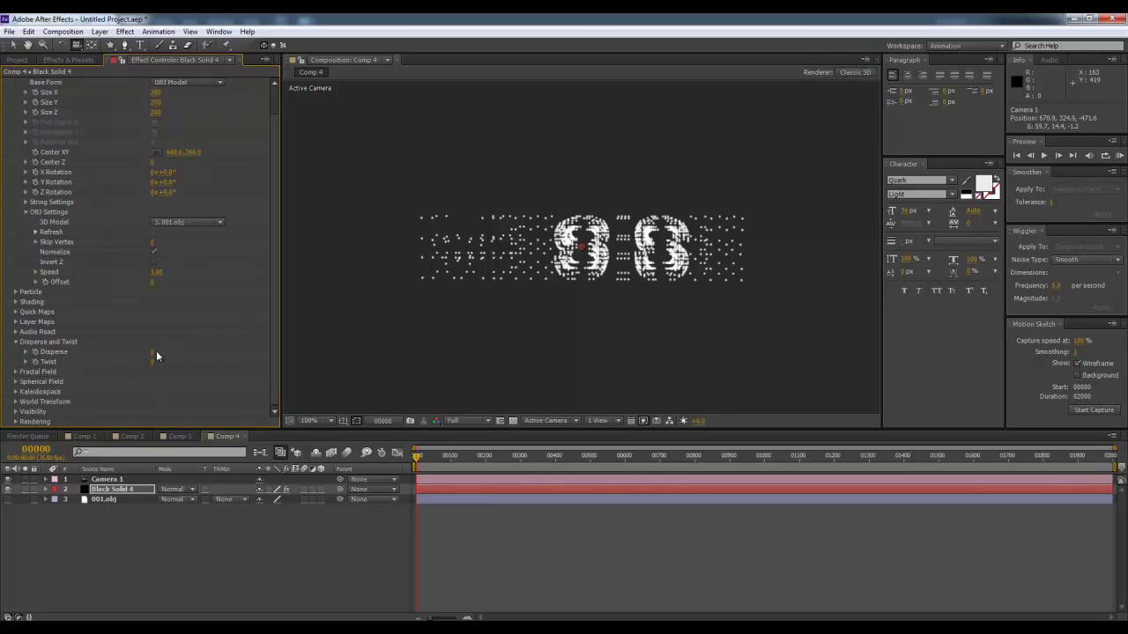
{"action": "mouse_move", "coordinate": [164, 350]}
{"action": "left_mouse_down"}
{"action": "mouse_move", "coordinate": [153, 354]}
{"action": "mouse_move", "coordinate": [746, 289]}
{"action": "mouse_move", "coordinate": [308, 361]}
{"action": "left_mouse_up"}
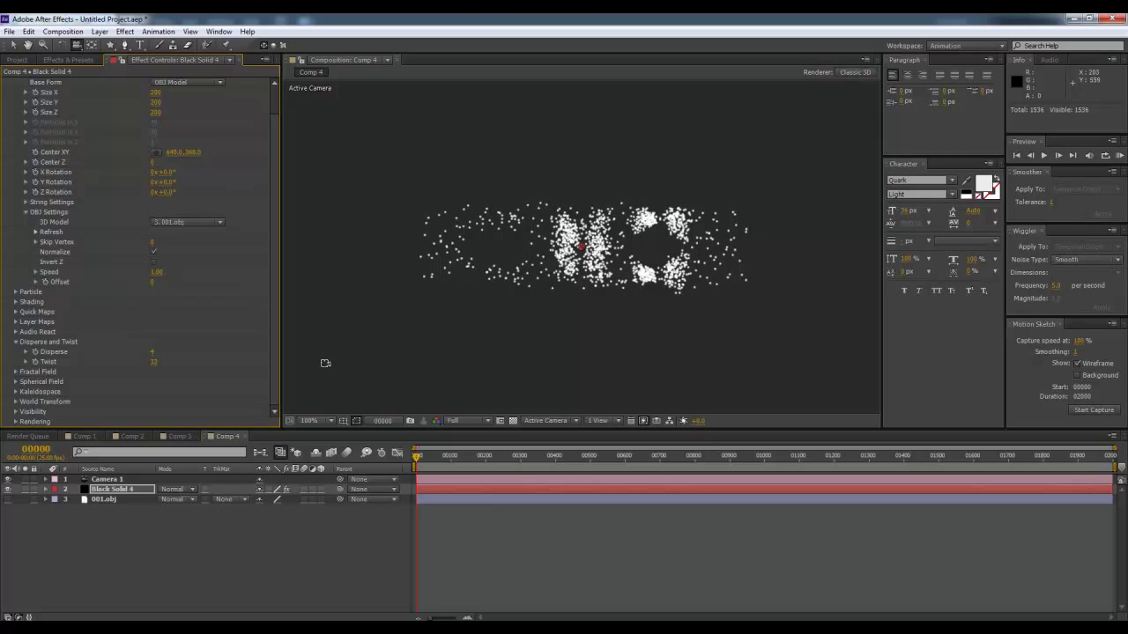
{"action": "left_click_drag", "start_coordinate": [518, 267], "coordinate": [519, 294]}
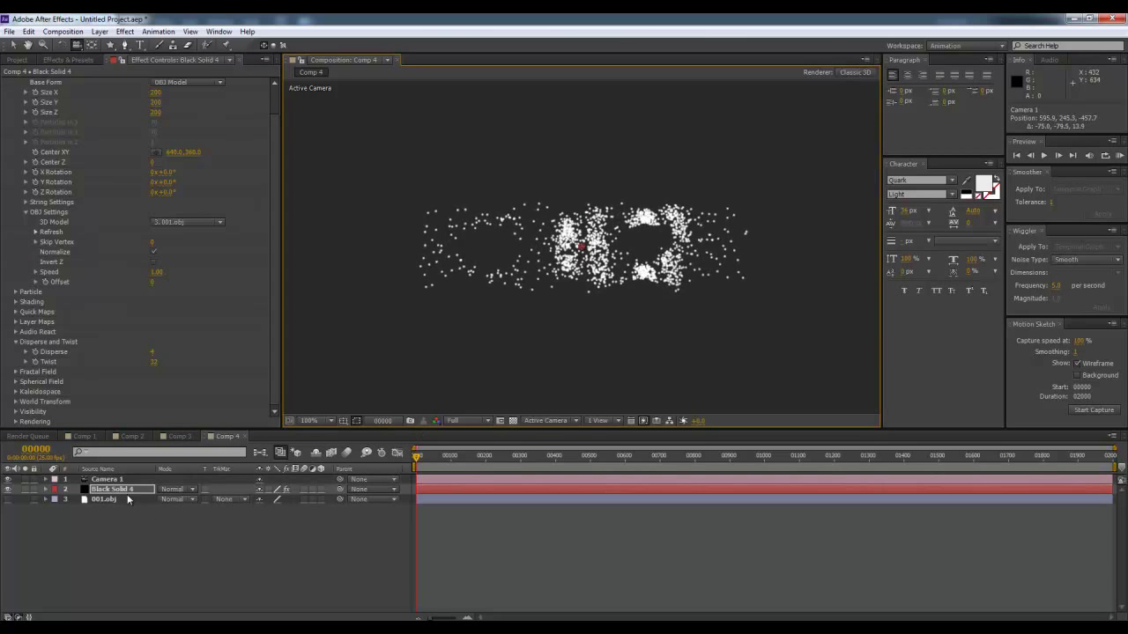
{"action": "left_click", "coordinate": [179, 436]}
{"action": "left_click_drag", "start_coordinate": [519, 229], "coordinate": [495, 247]}
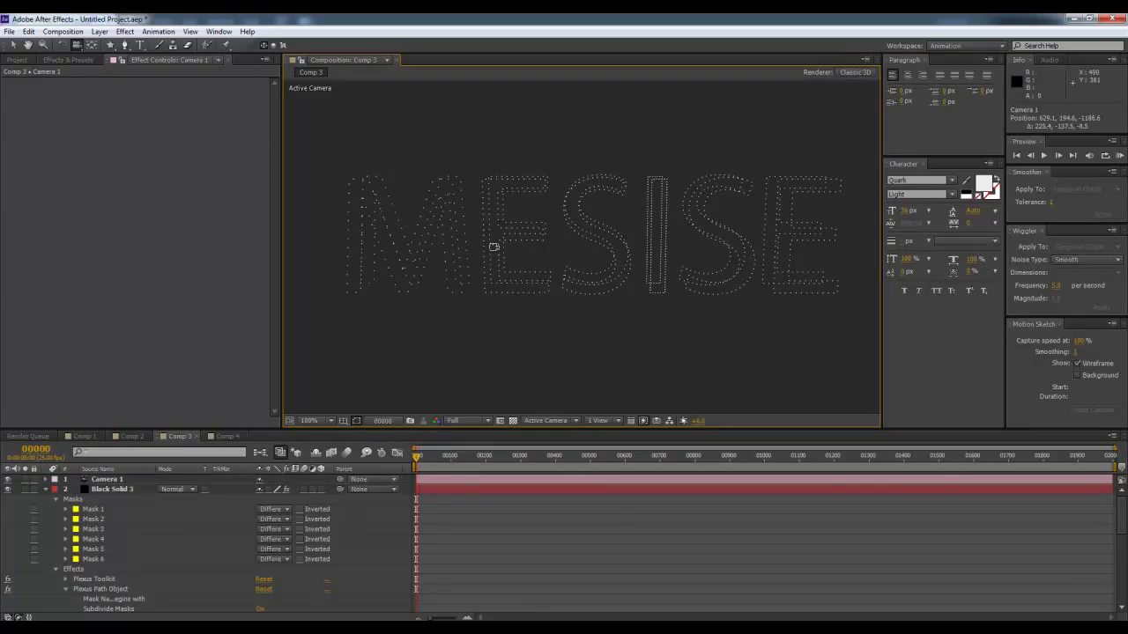
- Orbit the Comp 3 camera, then create a new 1280×720 composition, Comp 5
{"action": "mouse_move", "coordinate": [497, 248]}
{"action": "left_mouse_down"}
{"action": "mouse_move", "coordinate": [537, 244]}
{"action": "mouse_move", "coordinate": [539, 269]}
{"action": "left_mouse_up"}
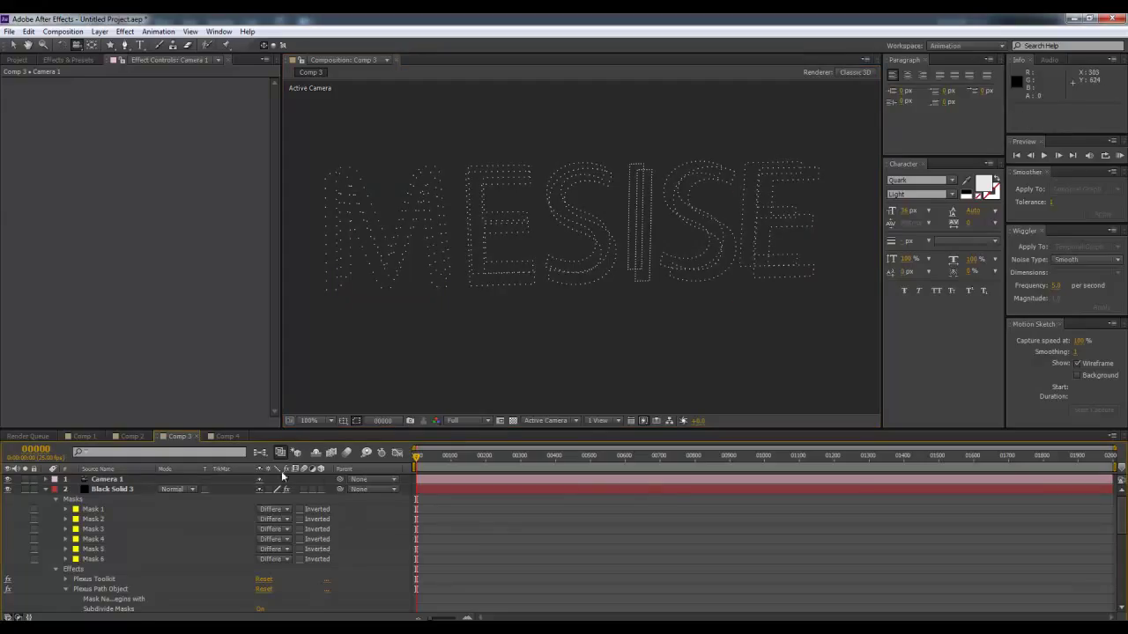
{"action": "scroll", "coordinate": [287, 476], "scroll_direction": "down", "scroll_amount": 3}
{"action": "left_click", "coordinate": [22, 64]}
{"action": "right_click", "coordinate": [110, 287]}
{"action": "left_click", "coordinate": [141, 305]}
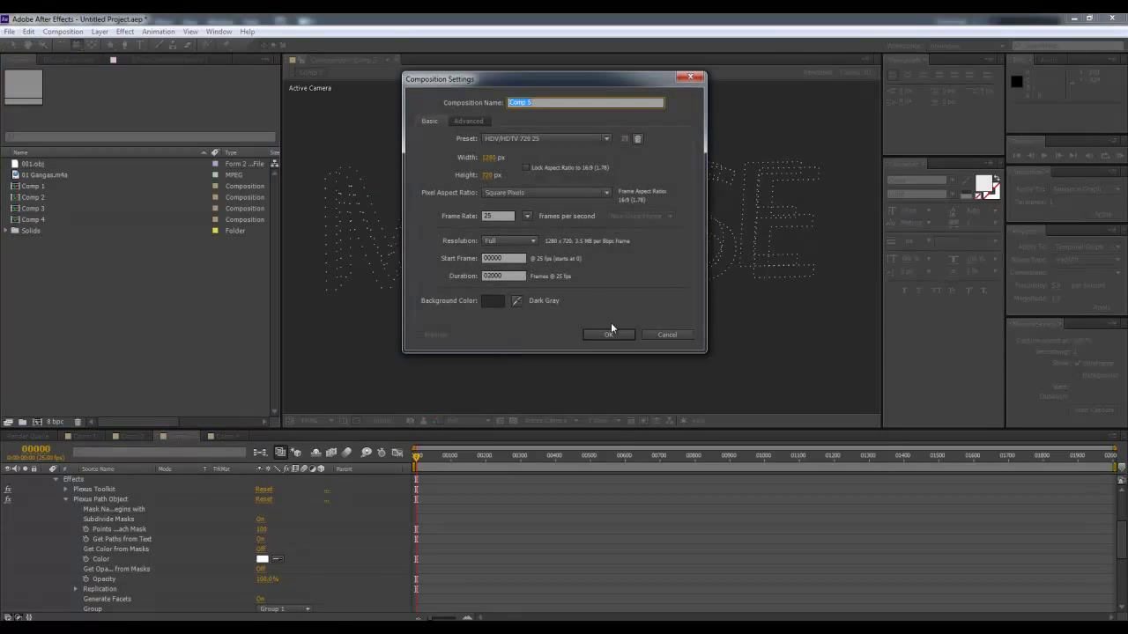
{"action": "left_click", "coordinate": [610, 333]}
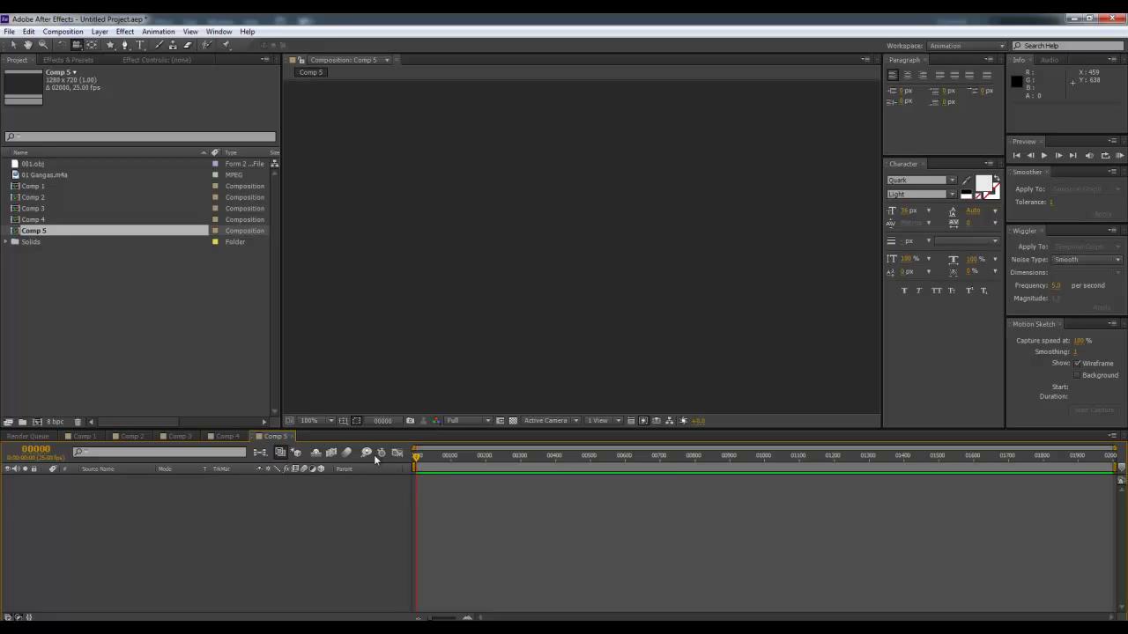
- Add a new project folder and a full-frame Black Solid 5 in Comp 5
{"action": "right_click", "coordinate": [157, 372]}
{"action": "left_click", "coordinate": [172, 383]}
{"action": "right_click", "coordinate": [531, 524]}
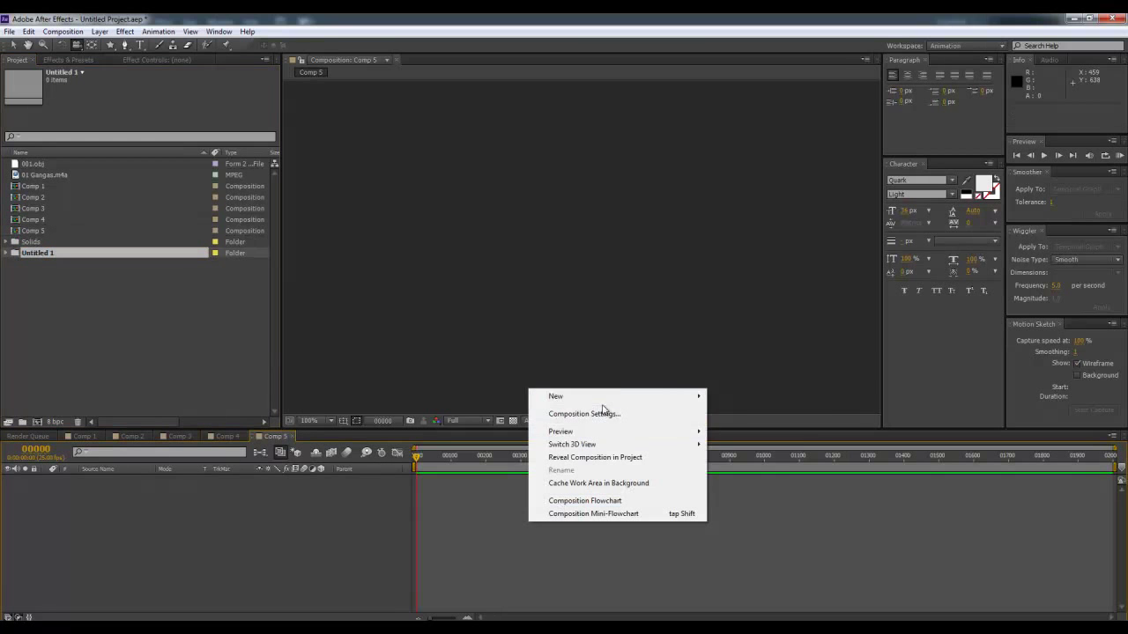
{"action": "mouse_move", "coordinate": [608, 396]}
{"action": "left_click", "coordinate": [753, 427]}
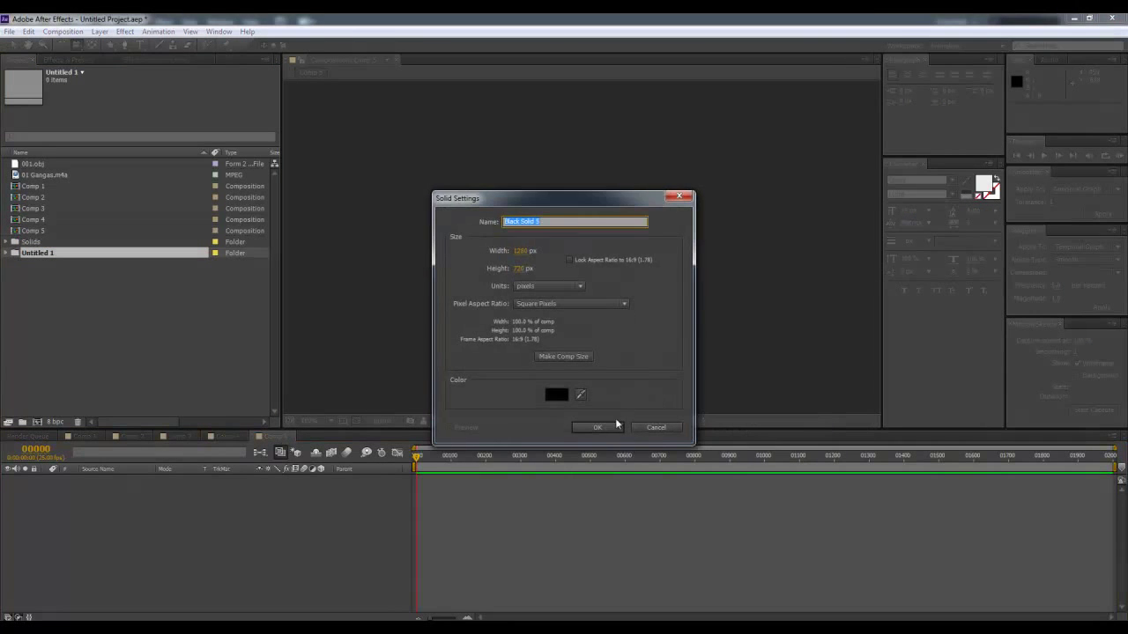
{"action": "left_click", "coordinate": [617, 424]}
- Apply Rowbyte Plexus to Black Solid 5 and choose OBJ from Add Geometry
{"action": "right_click", "coordinate": [491, 480]}
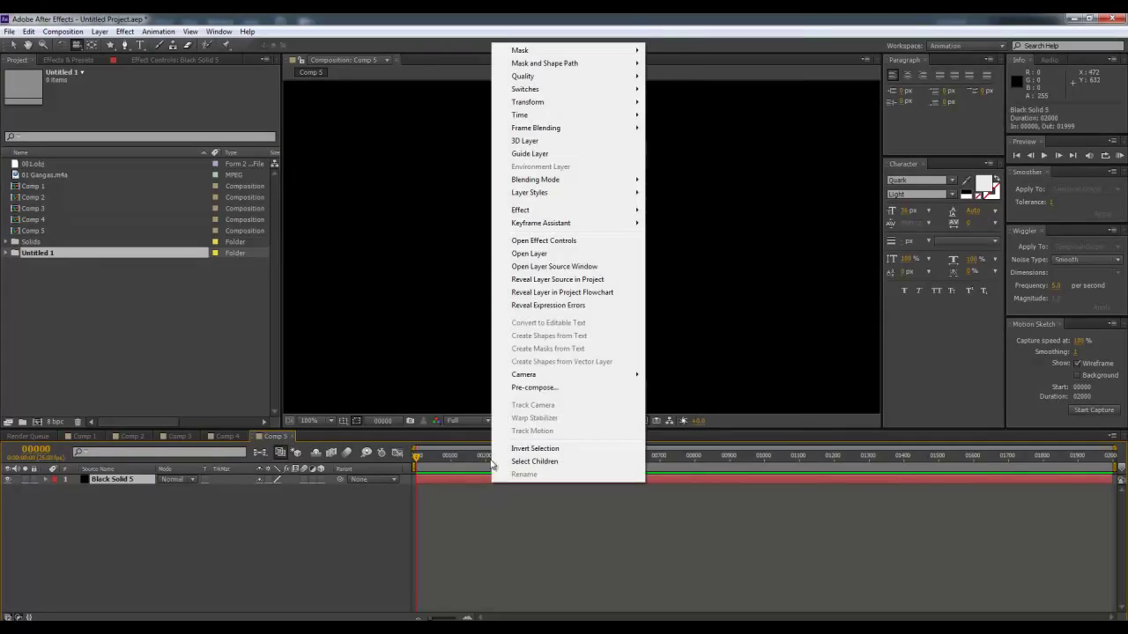
{"action": "mouse_move", "coordinate": [616, 211]}
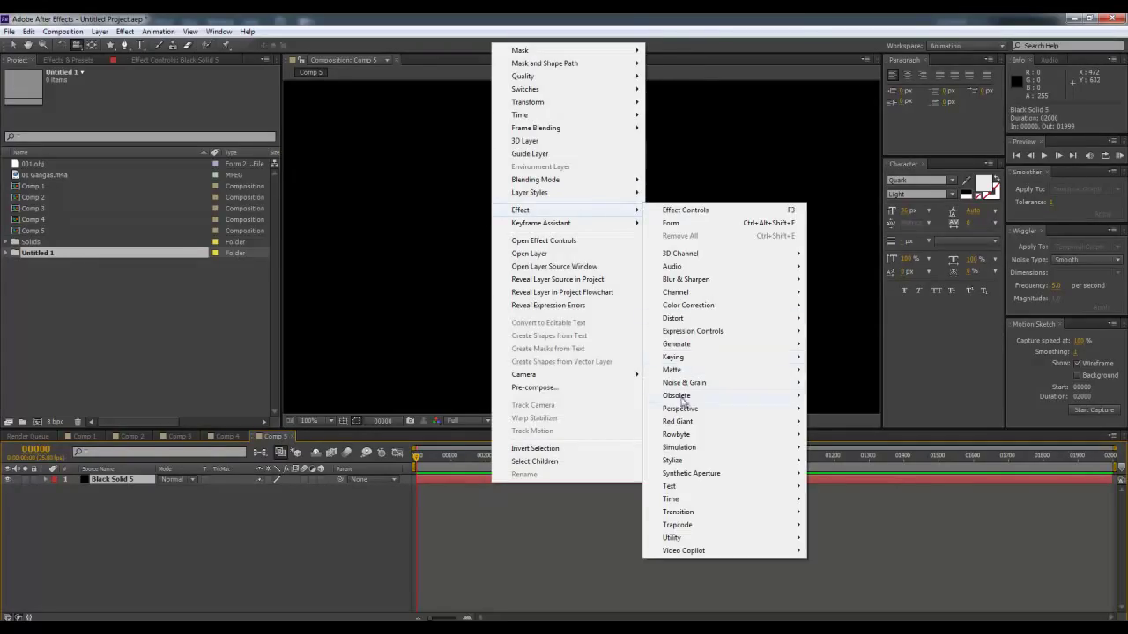
{"action": "mouse_move", "coordinate": [707, 436]}
{"action": "left_click", "coordinate": [828, 434]}
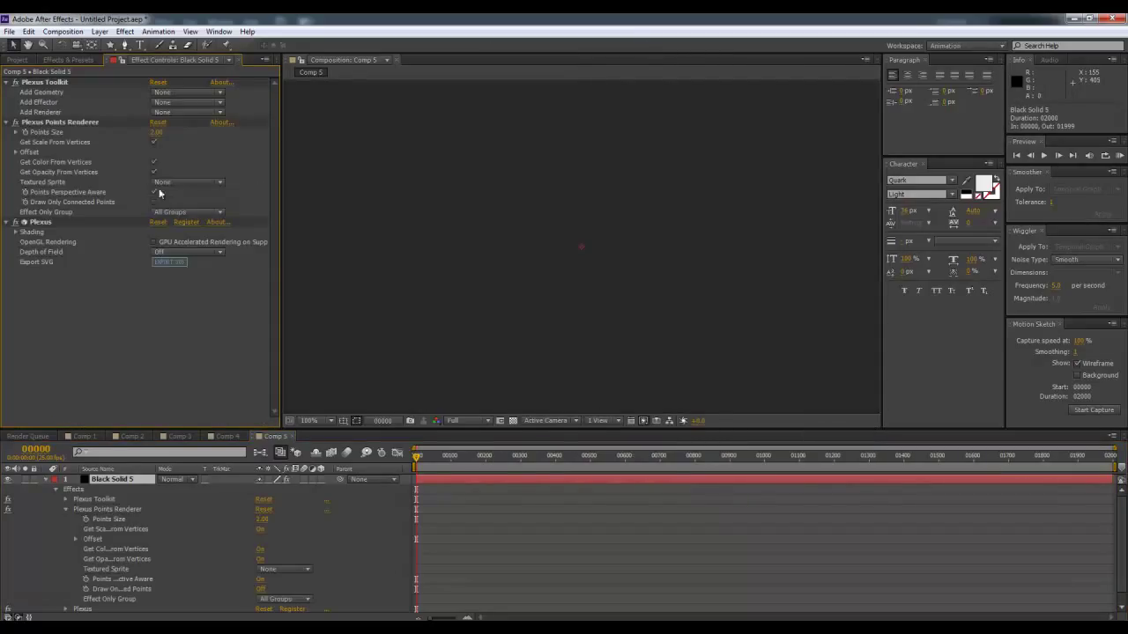
{"action": "left_click", "coordinate": [187, 97]}
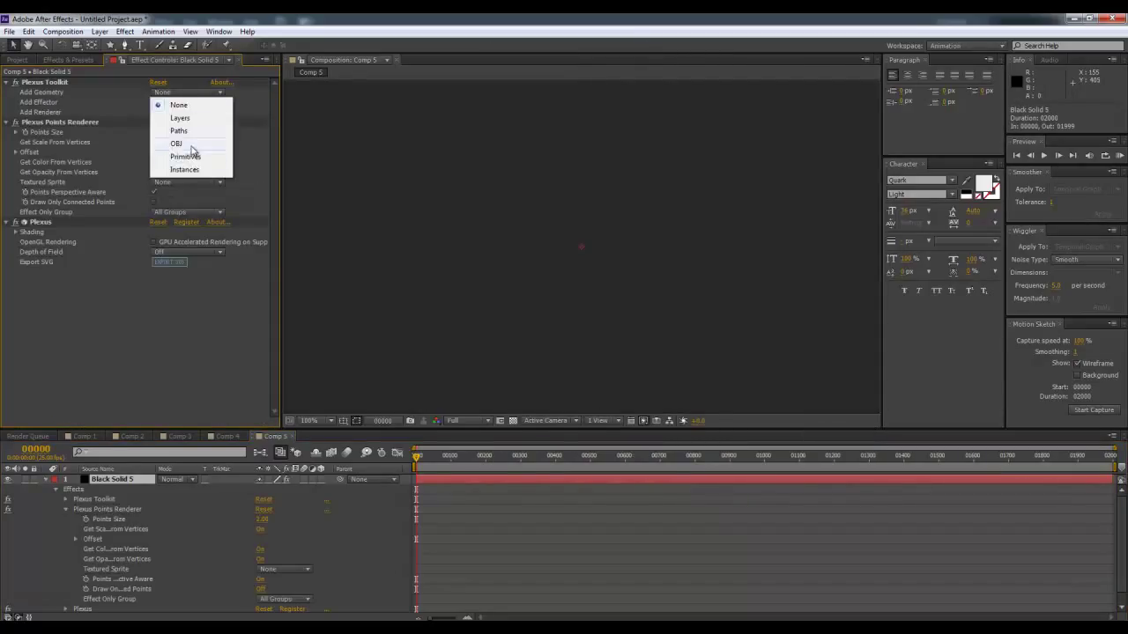
{"action": "left_click", "coordinate": [192, 155]}
- Load the OBJ figure model into Plexus and zoom the viewer out to 25%
{"action": "left_click", "coordinate": [191, 124]}
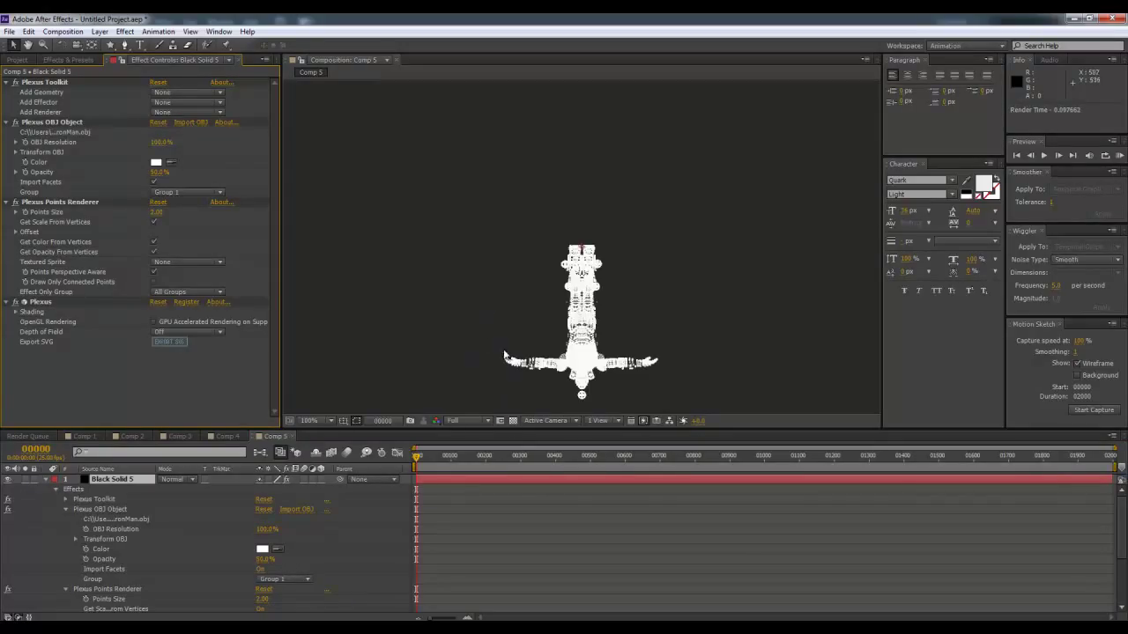
{"action": "key", "text": "c"}
{"action": "key", "text": "v"}
{"action": "right_click", "coordinate": [817, 250]}
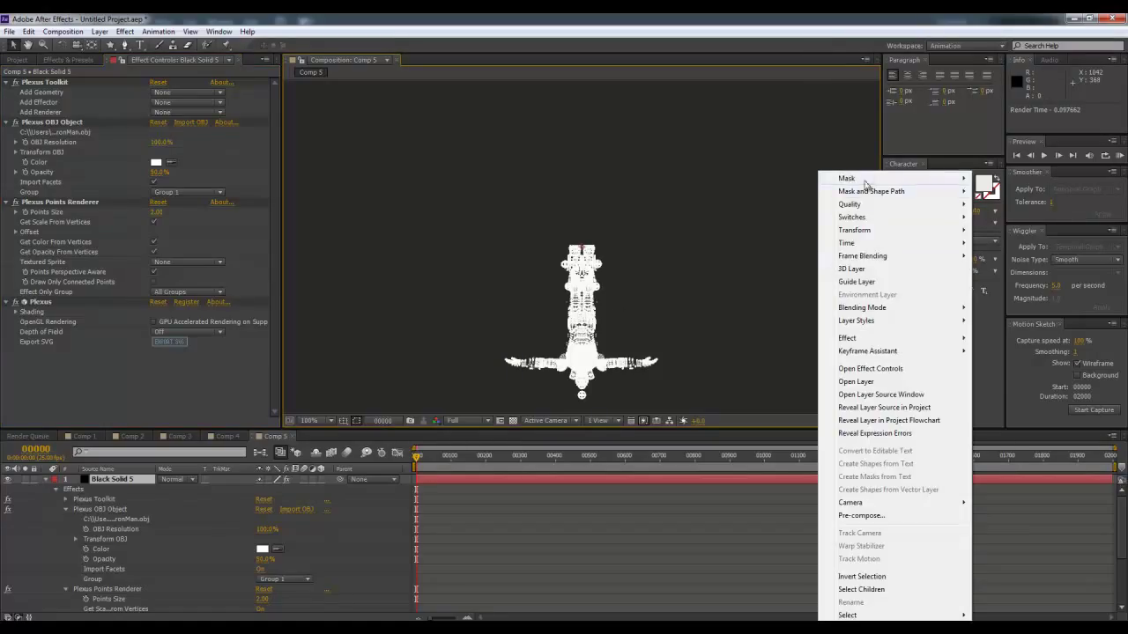
{"action": "key", "text": "Escape"}
{"action": "key", "text": "comma"}
{"action": "key", "text": "comma"}
{"action": "key", "text": "comma"}
- Add Camera 1 to Comp 5 and zoom the viewer back in to 50%
{"action": "right_click", "coordinate": [414, 132]}
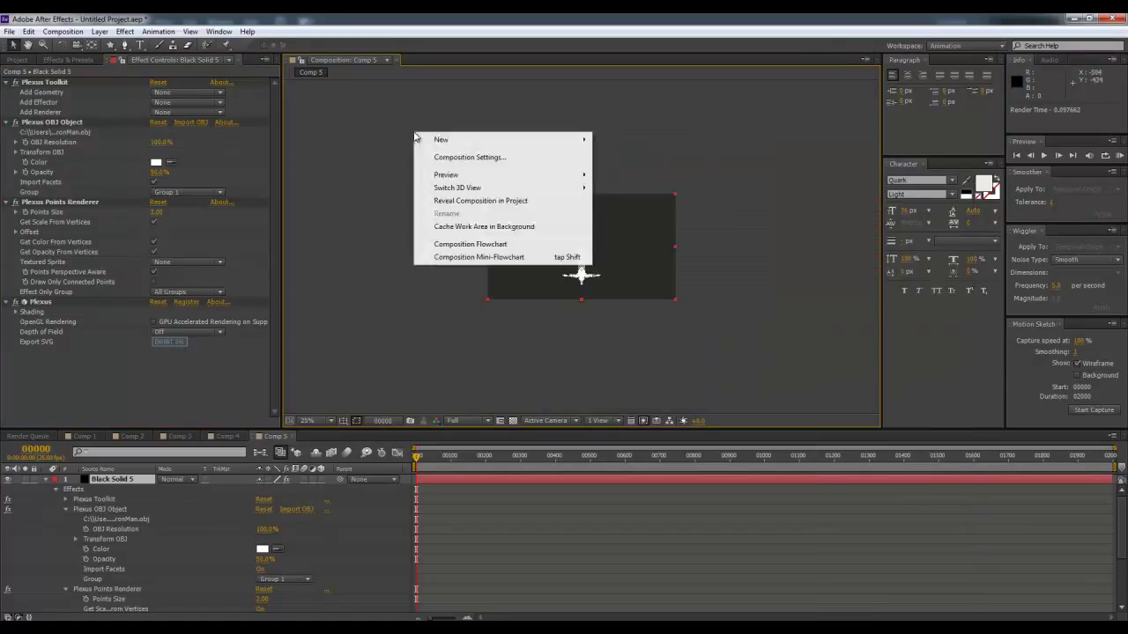
{"action": "mouse_move", "coordinate": [440, 140]}
{"action": "left_click", "coordinate": [622, 196]}
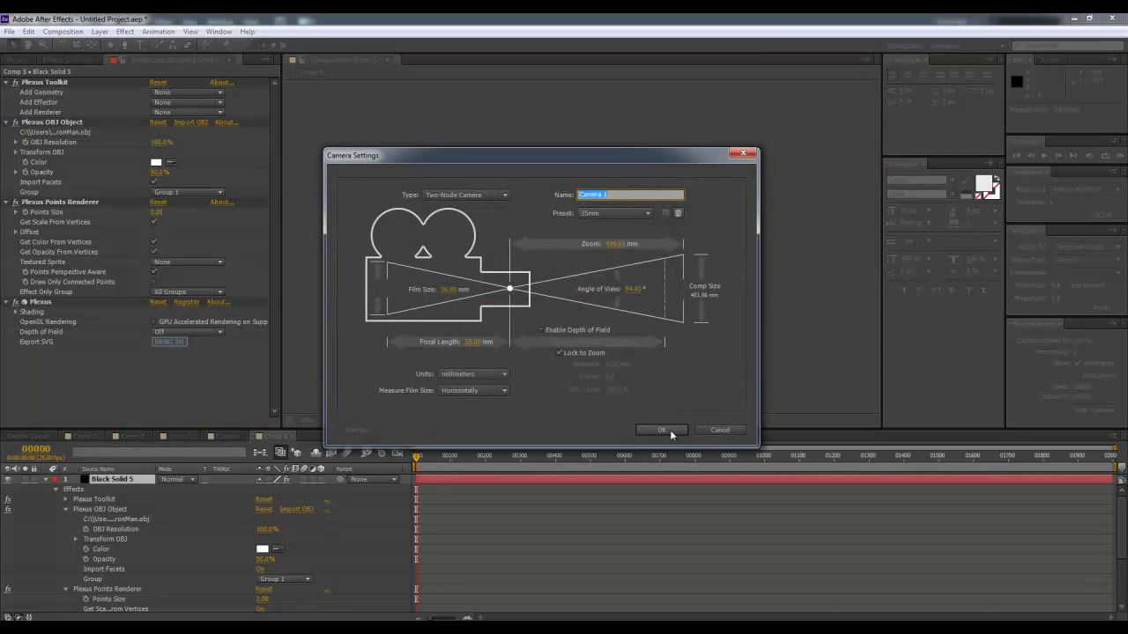
{"action": "left_click", "coordinate": [660, 429]}
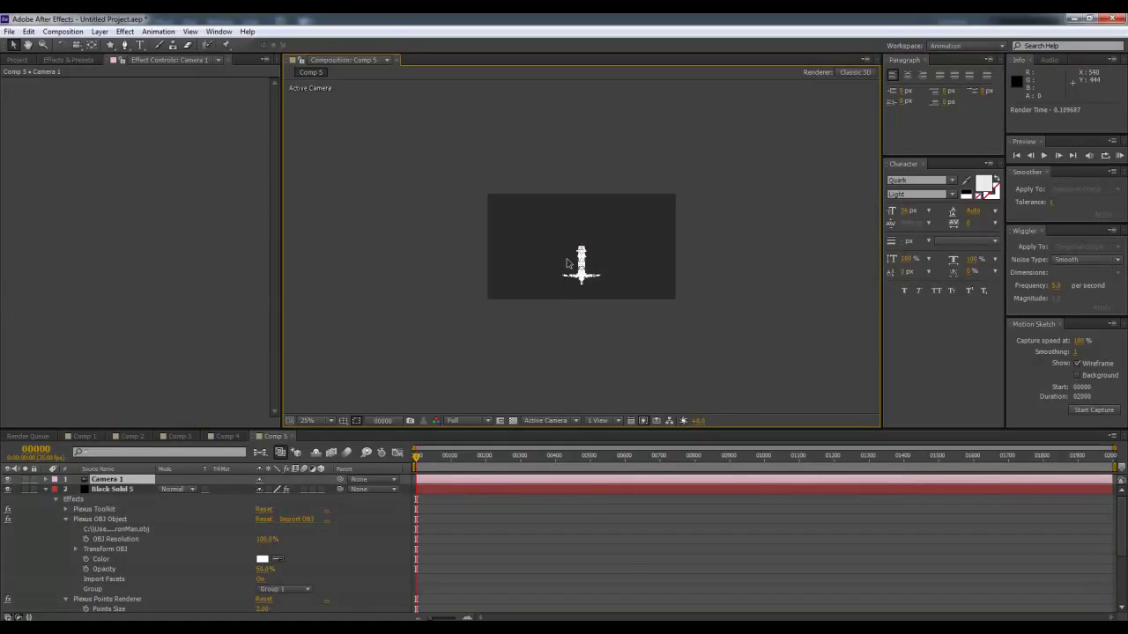
{"action": "left_click", "coordinate": [524, 409]}
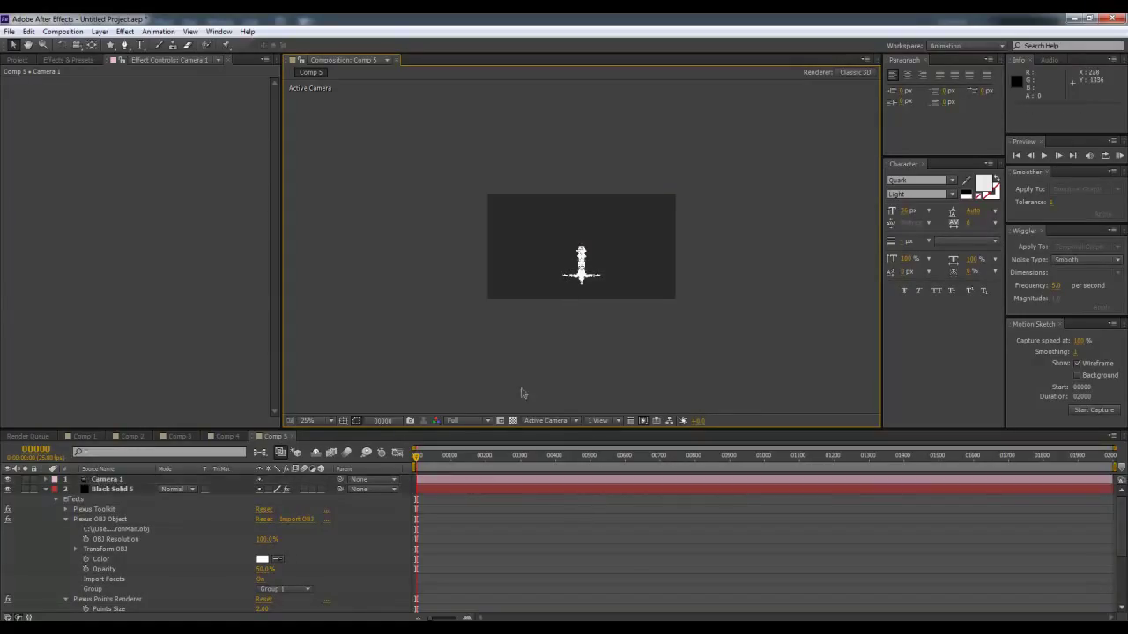
{"action": "key", "text": "c"}
{"action": "key", "text": "period"}
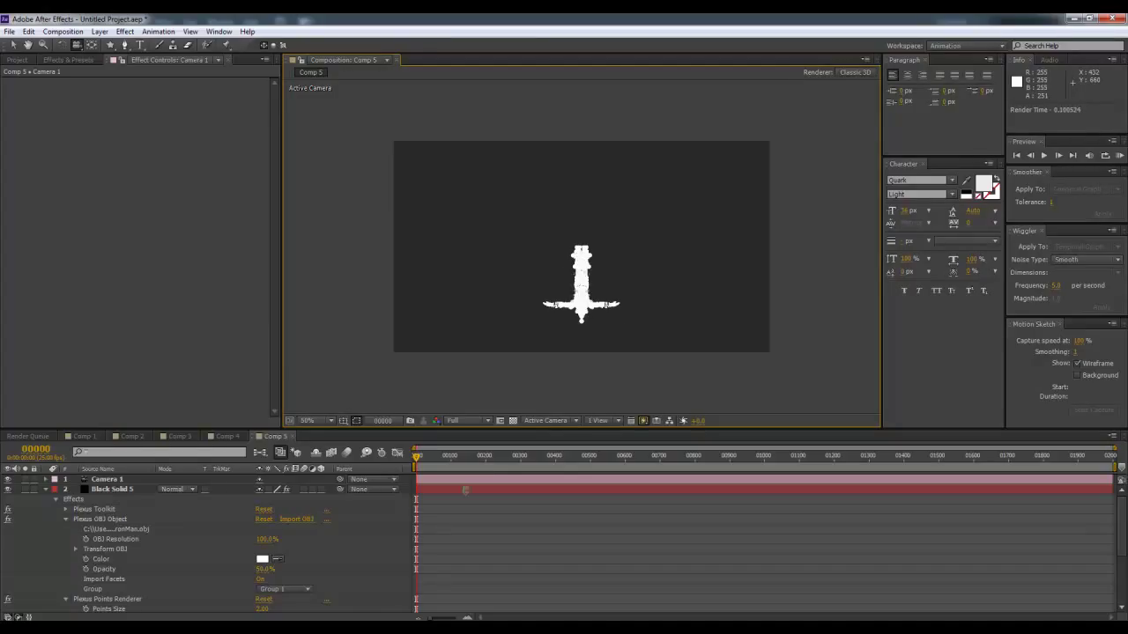
- Set Plexus OBJ Resolution on Black Solid 5 to 10%
{"action": "left_click", "coordinate": [437, 509]}
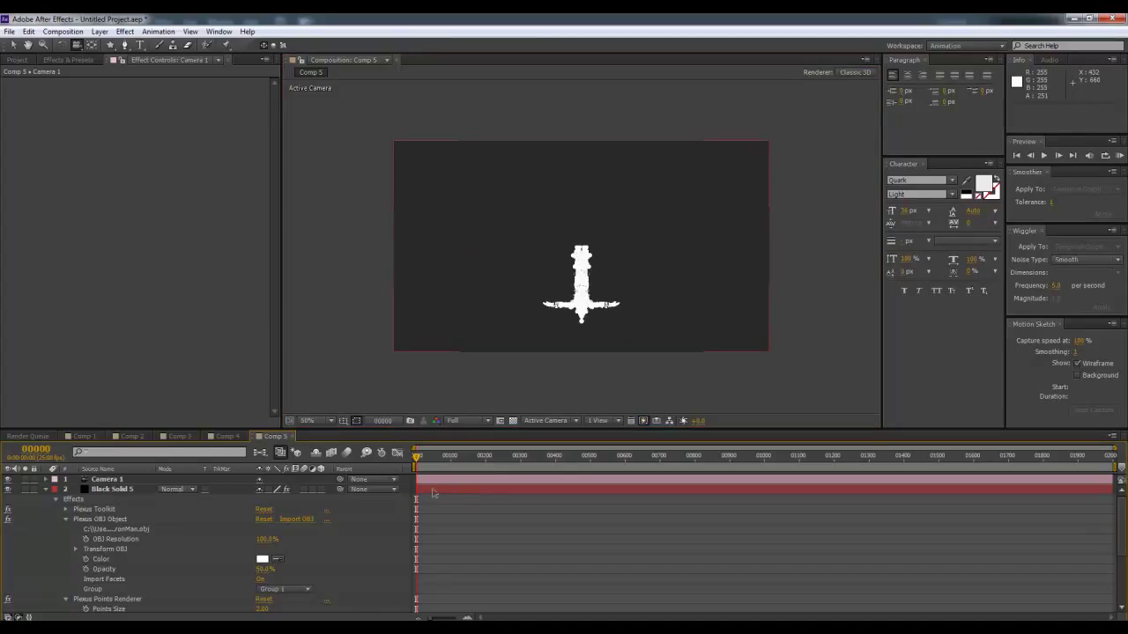
{"action": "left_click", "coordinate": [434, 493]}
{"action": "left_click", "coordinate": [161, 142]}
{"action": "type", "text": "10"}
{"action": "key", "text": "Return"}
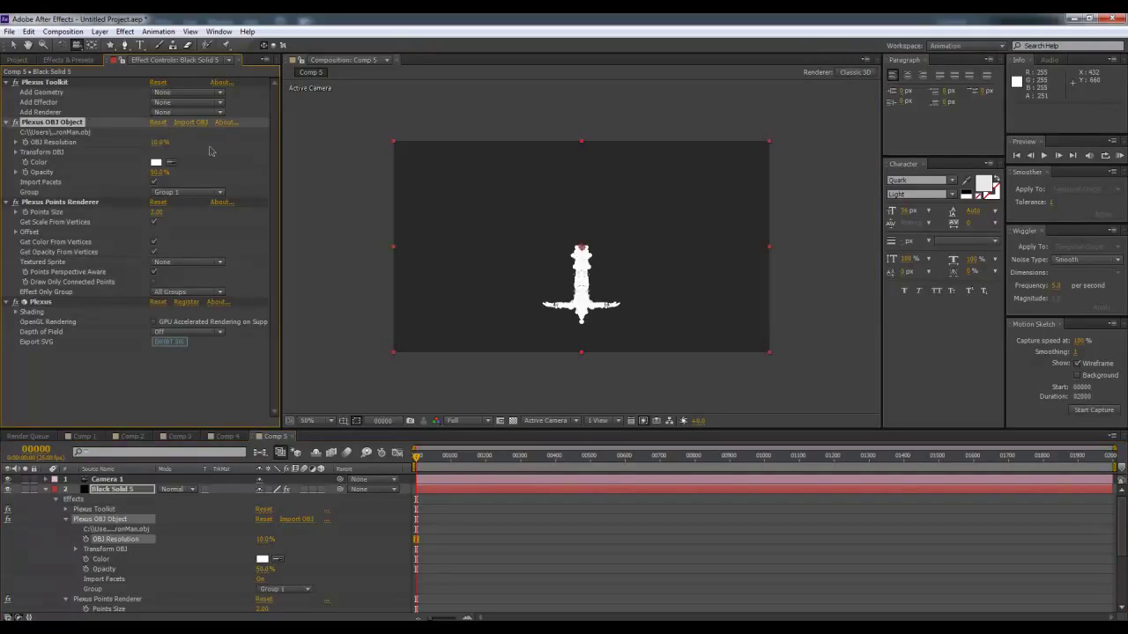